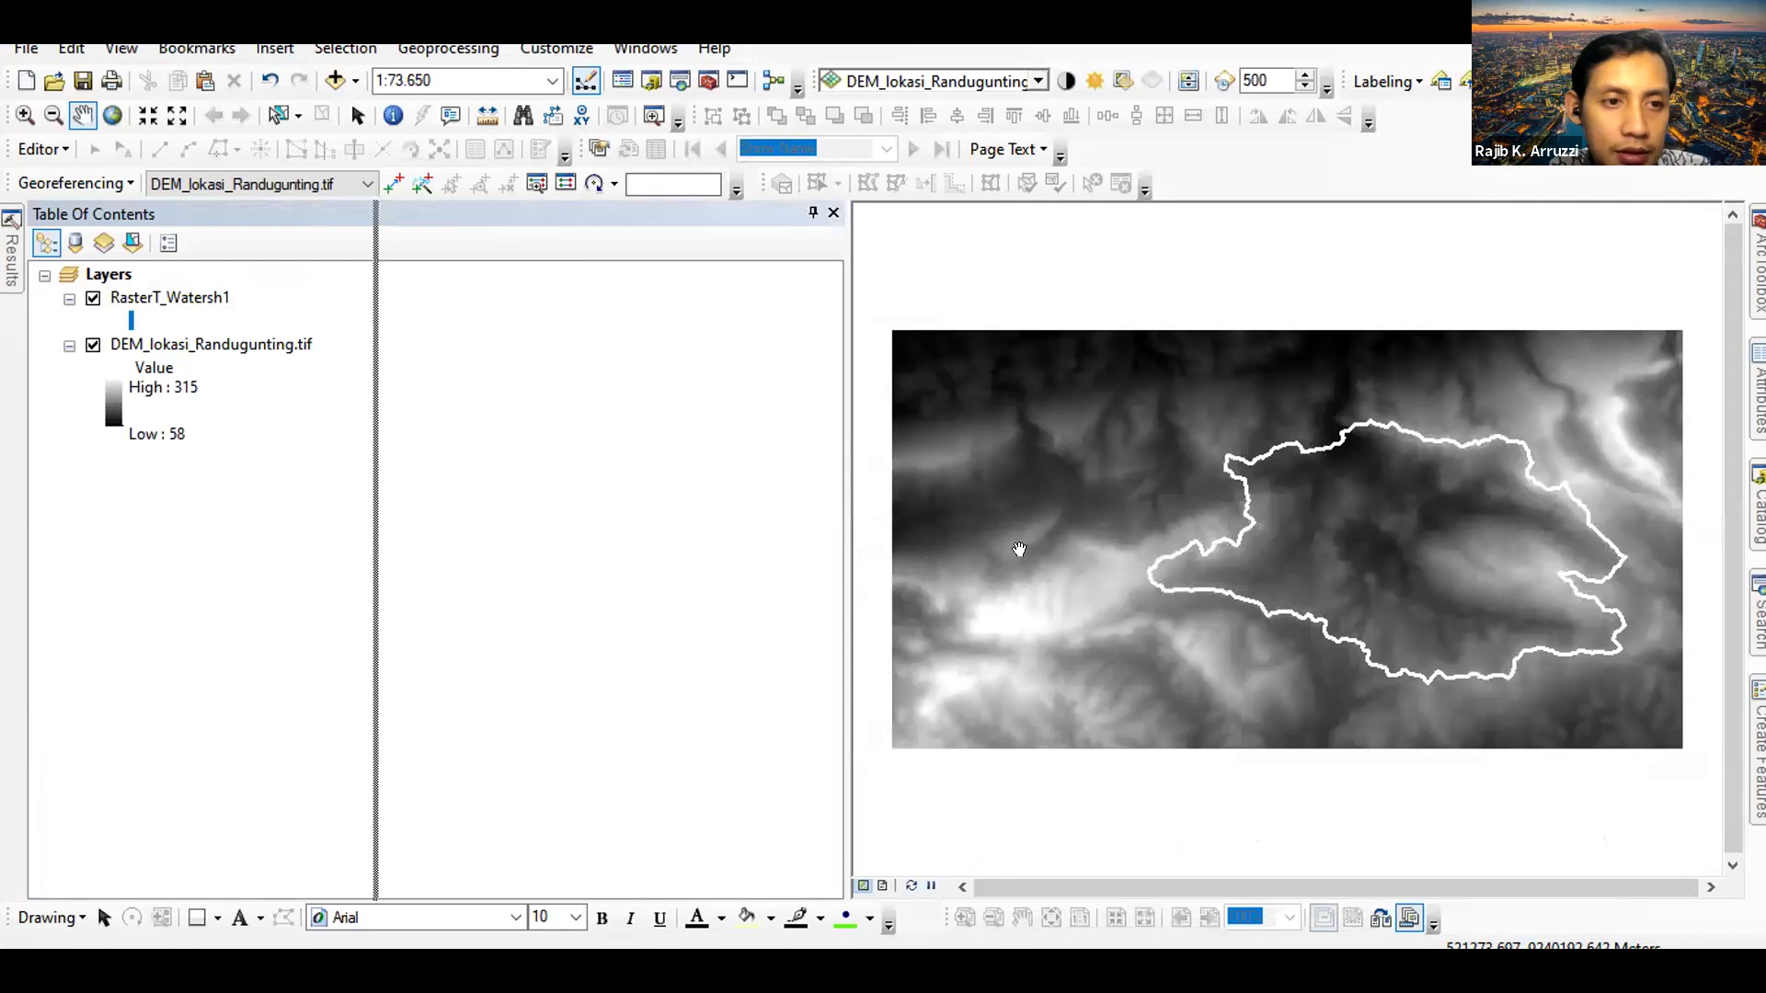
Zoom the map to the full extent of the DEM_lokasi_Randugunting.tif layer and view the watershed boundary over it
{"action": "right_click", "coordinate": [161, 344]}
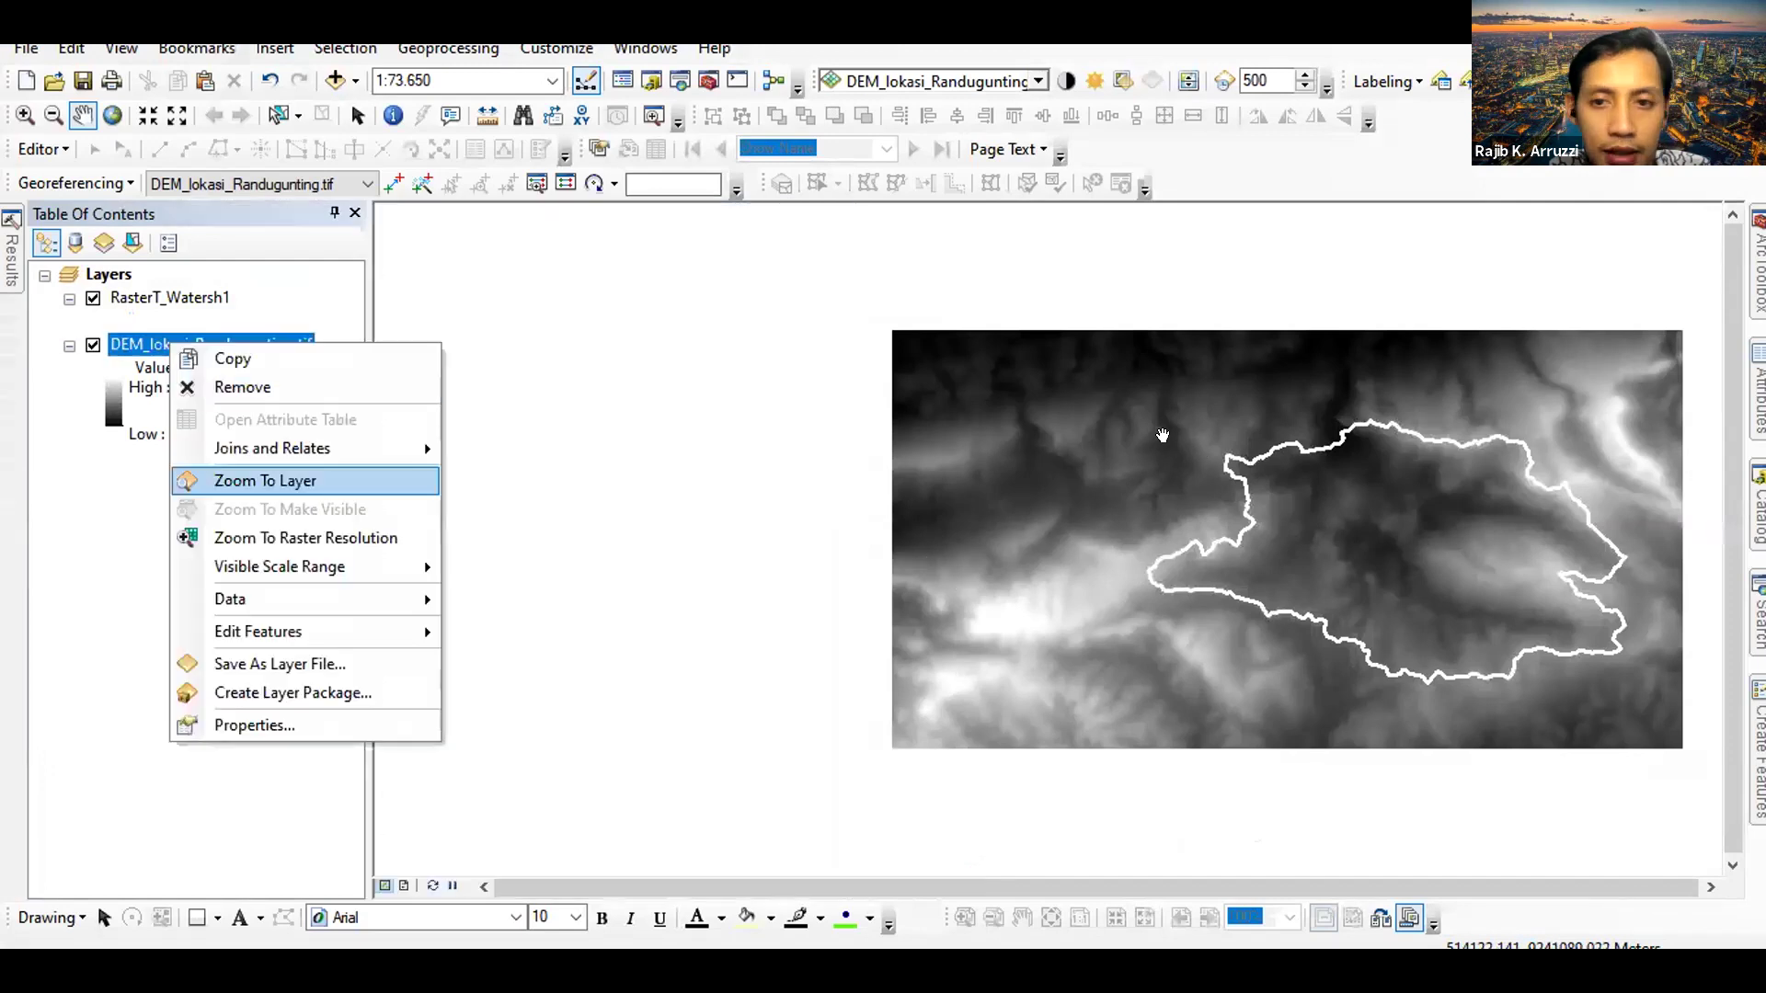
{"action": "left_click", "coordinate": [276, 481]}
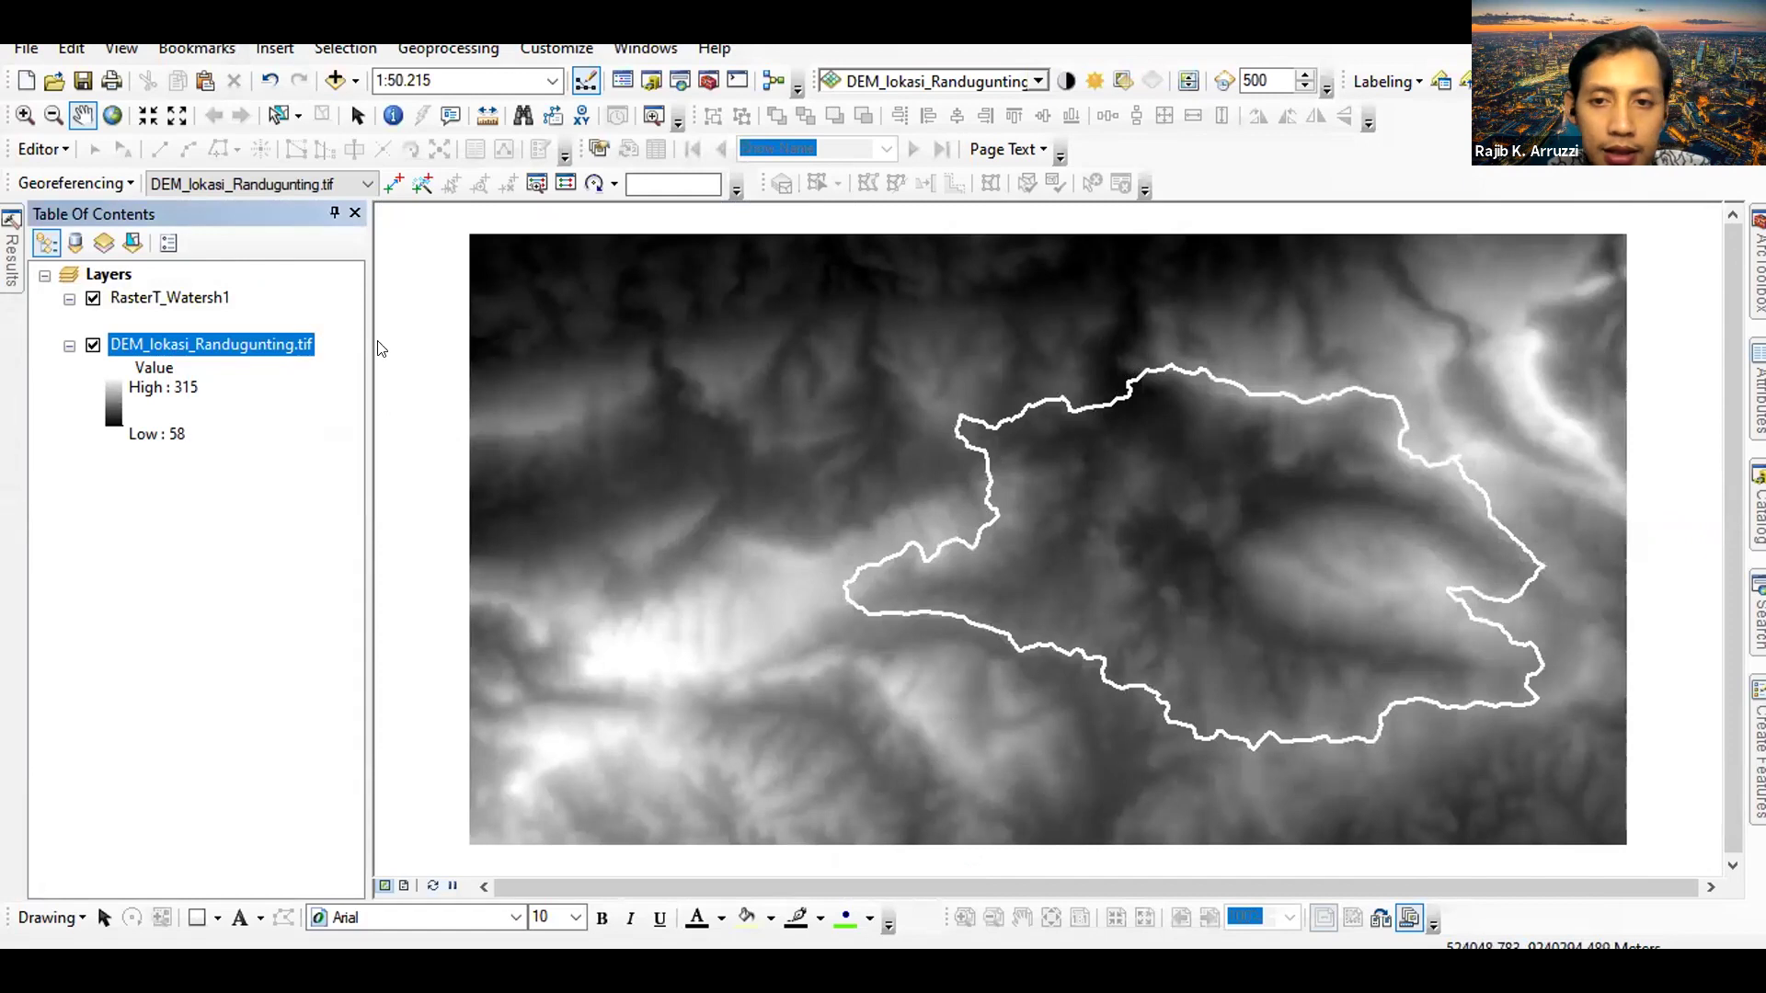
{"action": "left_click", "coordinate": [93, 299]}
{"action": "left_click", "coordinate": [93, 299]}
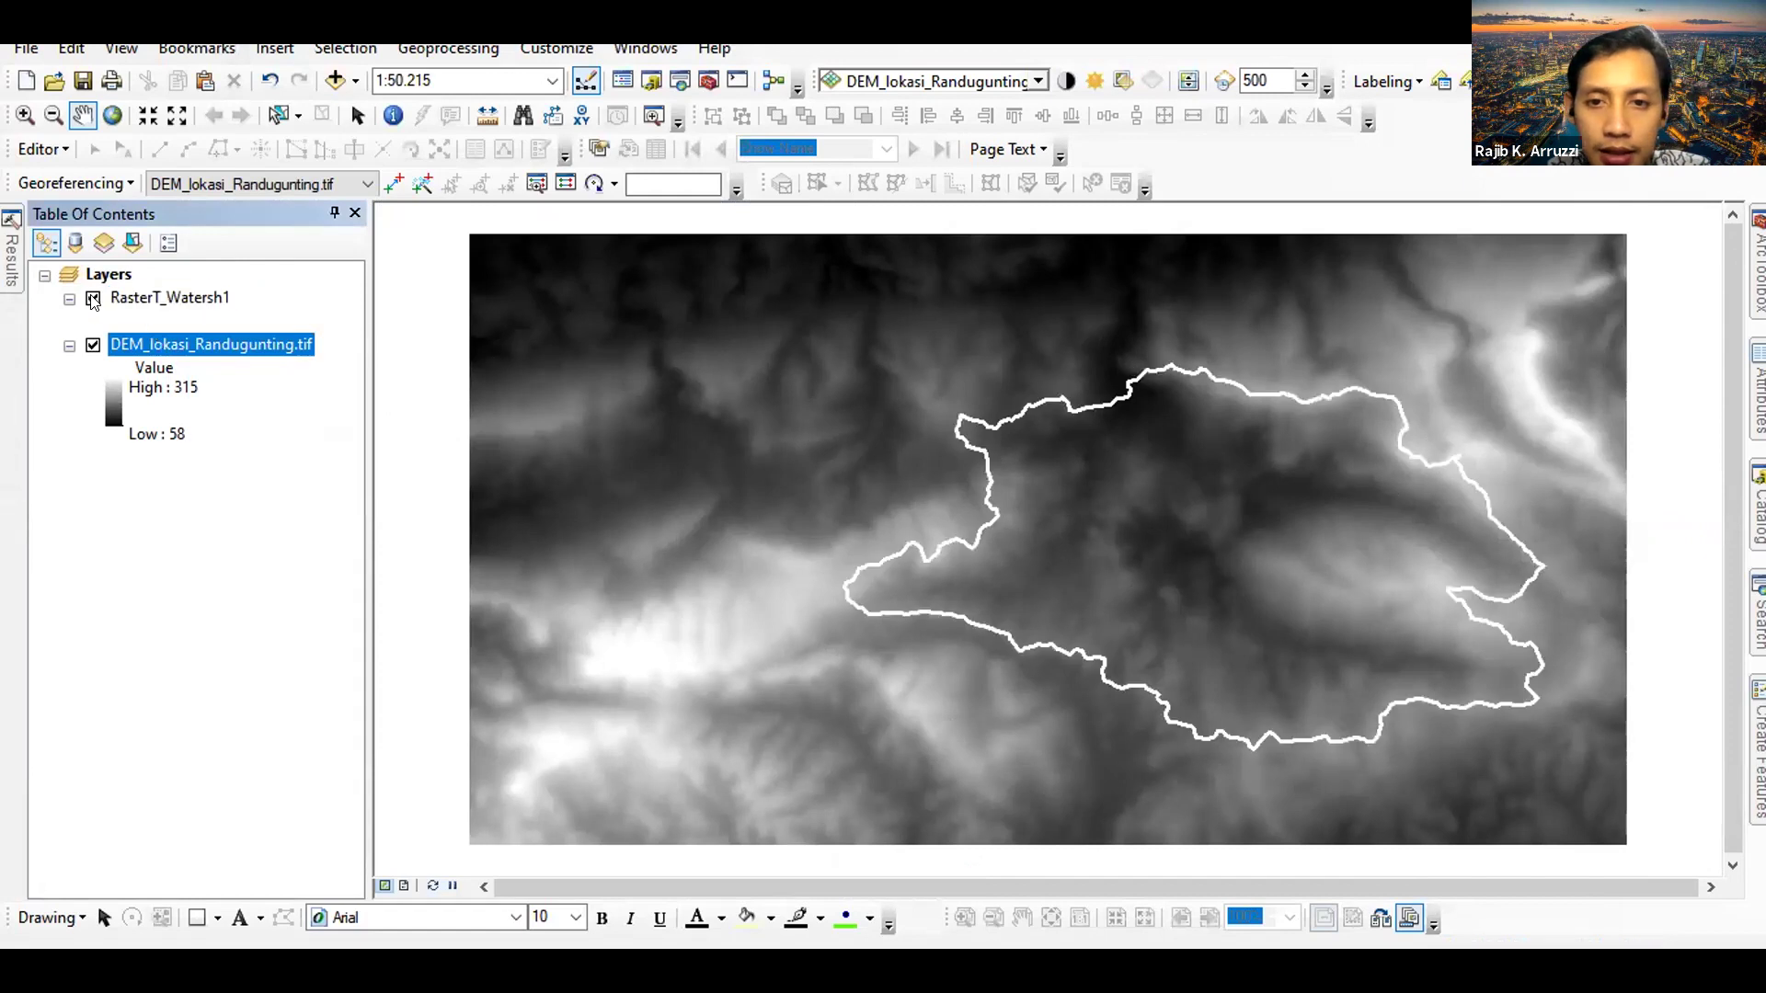
{"action": "left_click_drag", "start_coordinate": [1081, 498], "coordinate": [1008, 495]}
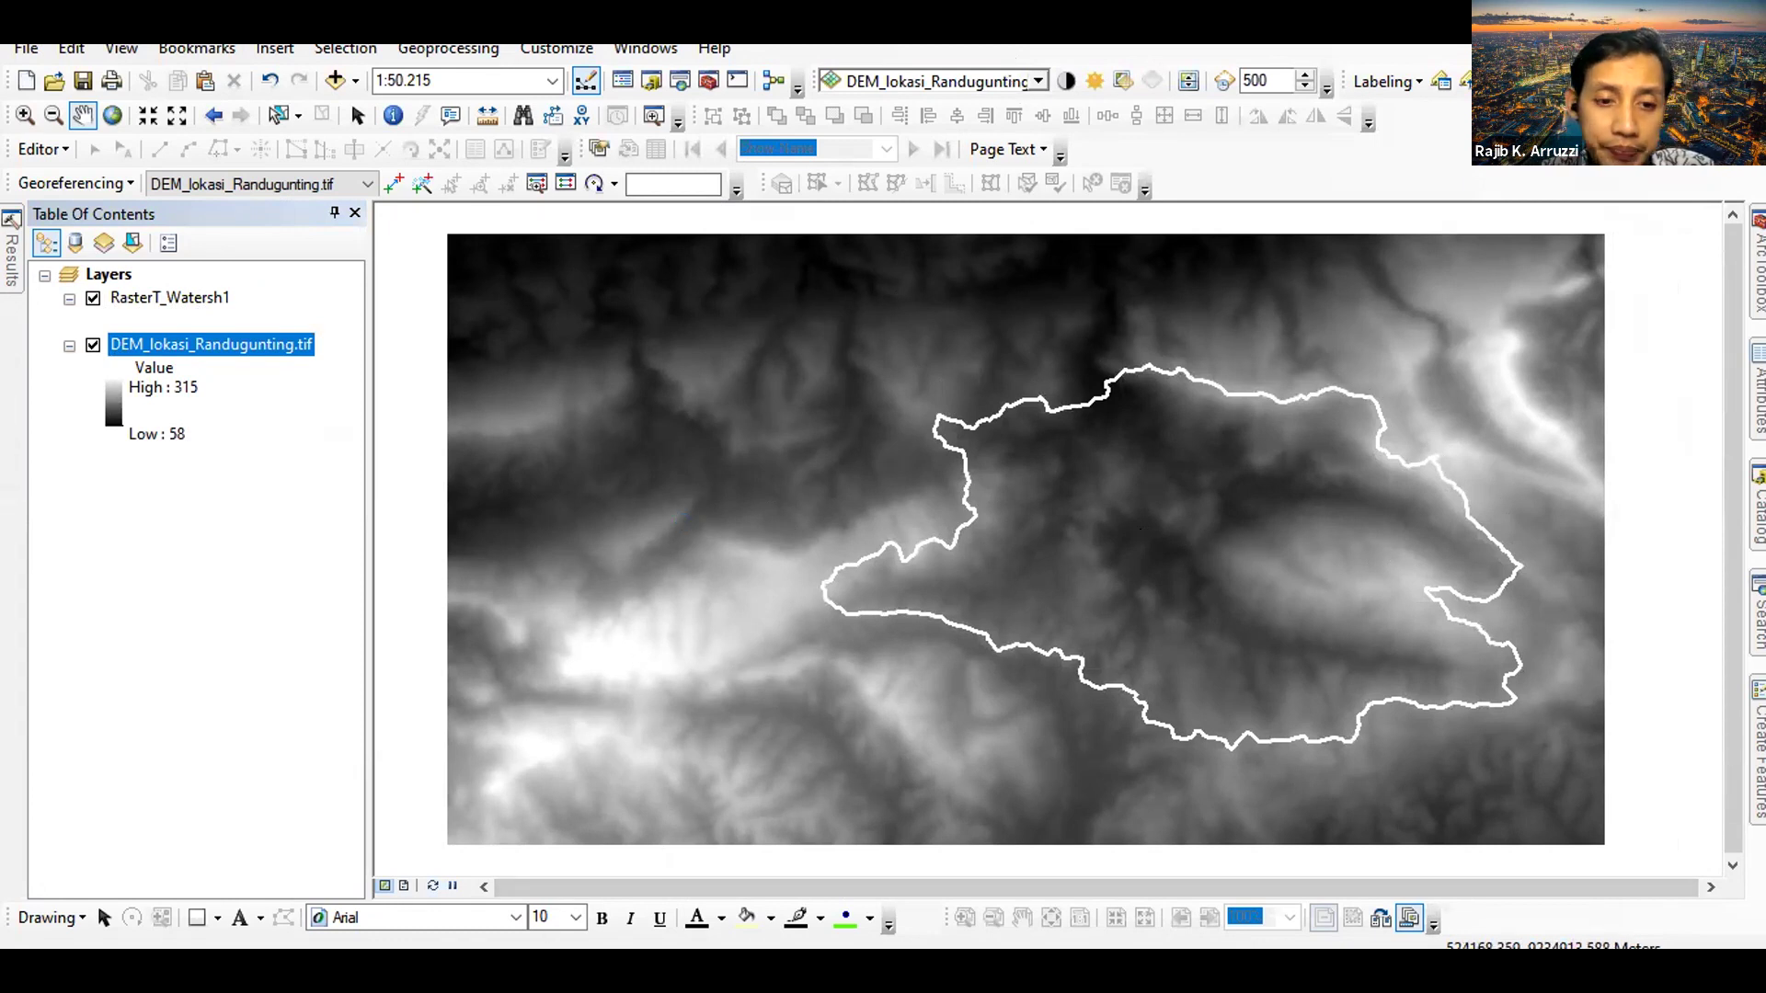
{"action": "key", "text": "alt+Tab"}
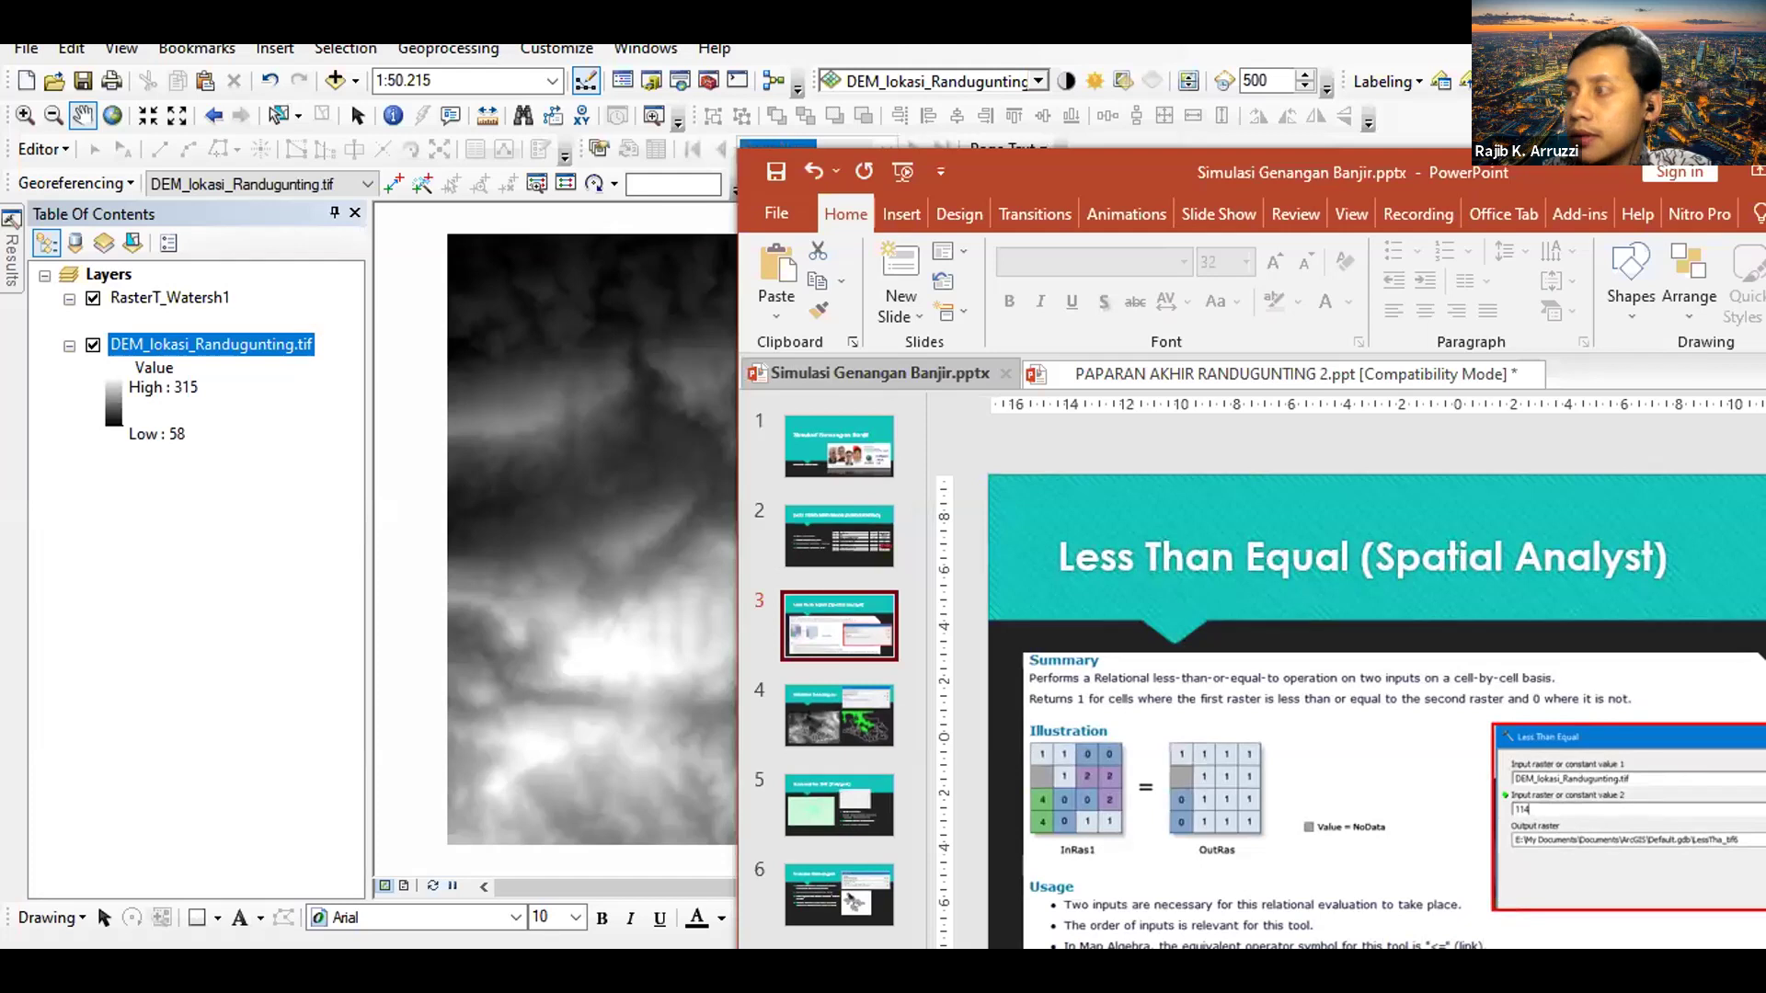
{"action": "left_click", "coordinate": [1757, 172]}
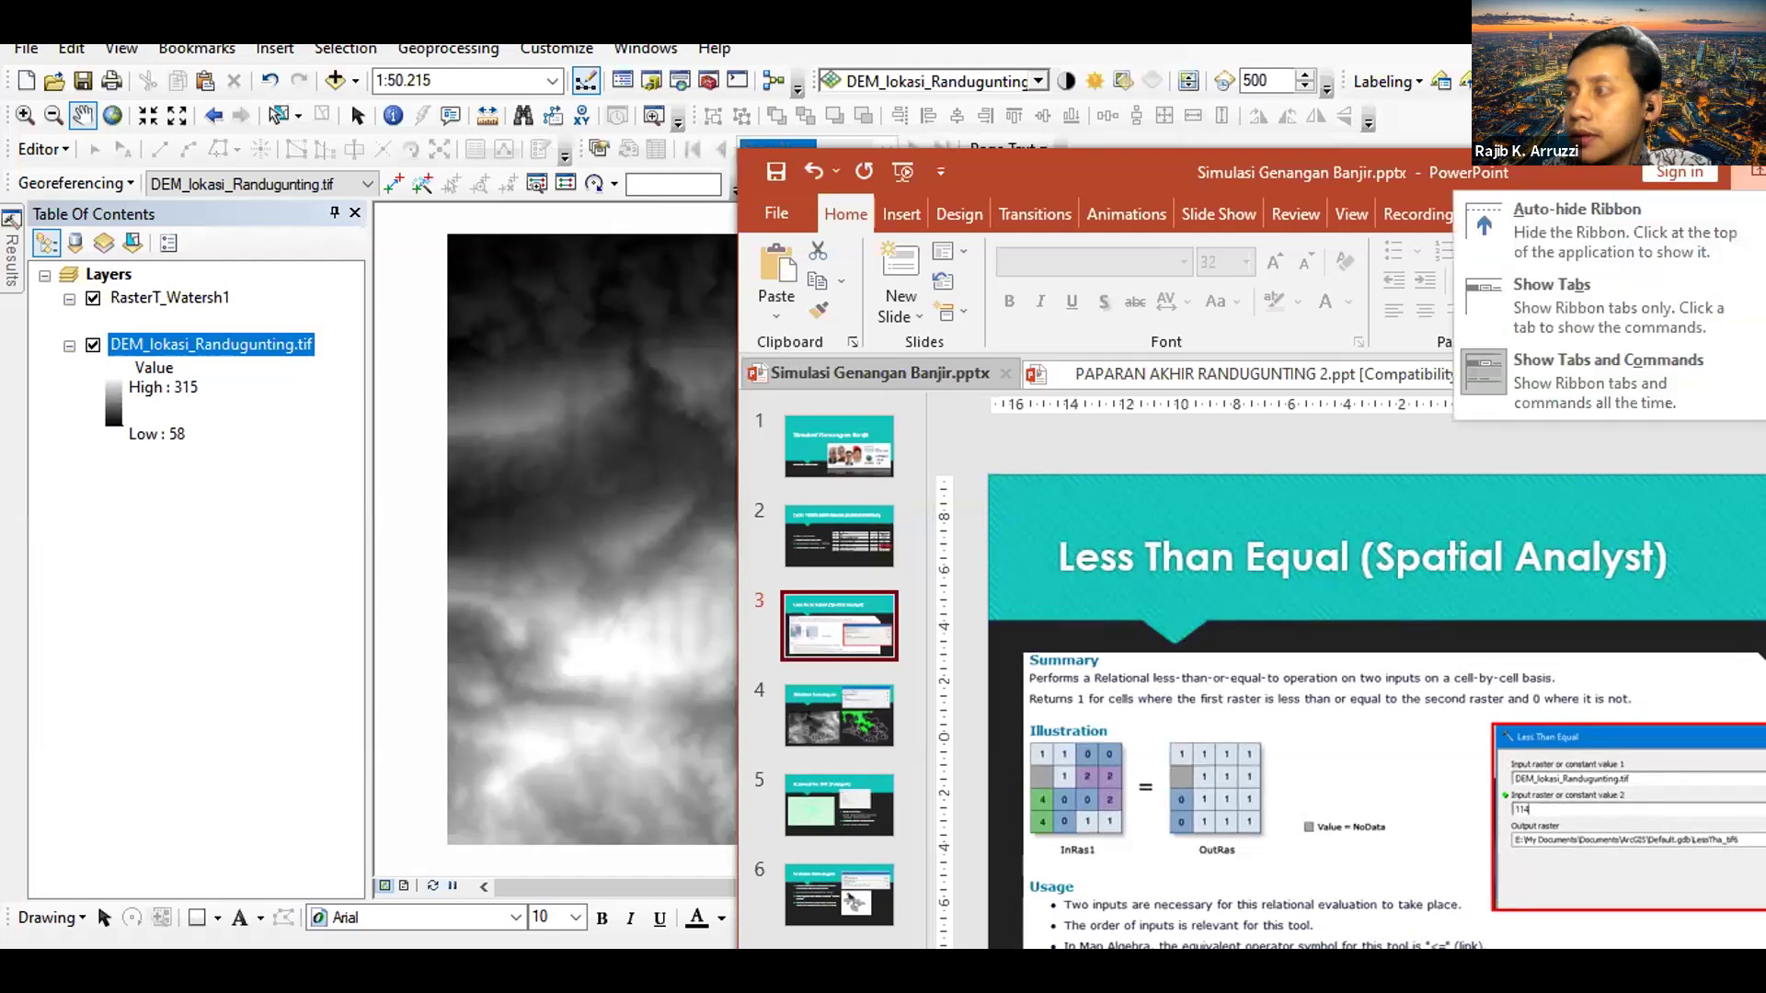
{"action": "left_click", "coordinate": [1124, 155]}
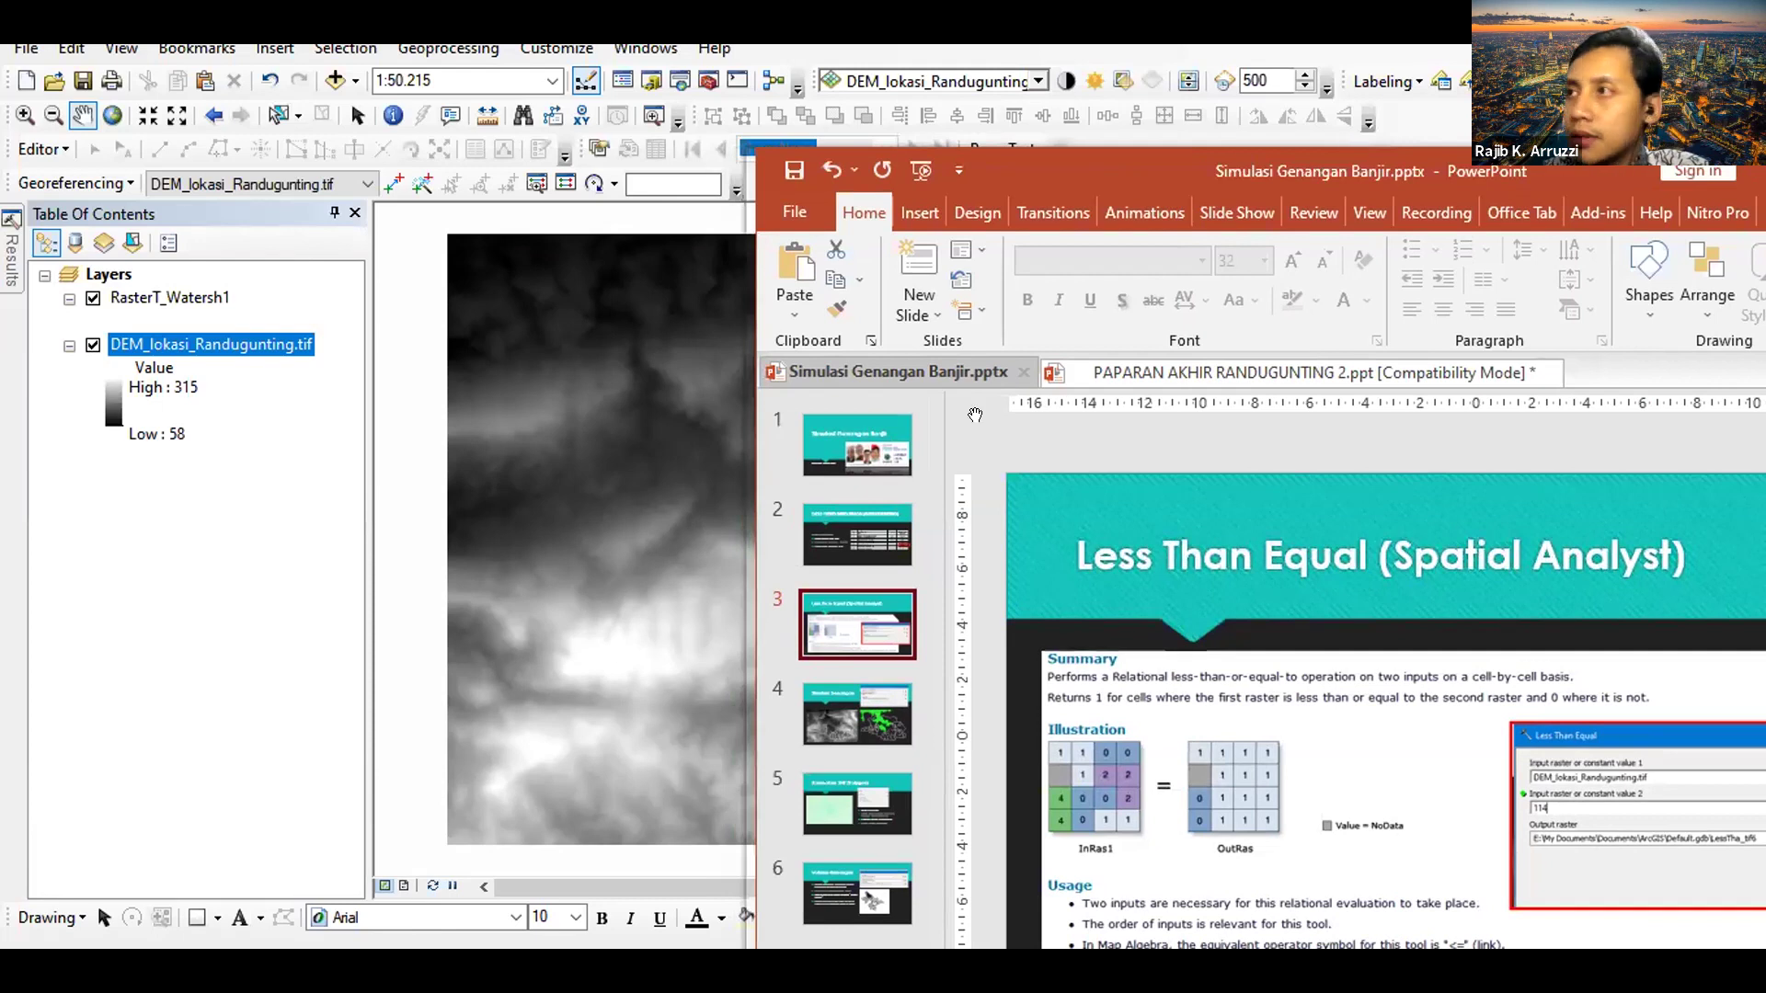
{"action": "left_click", "coordinate": [598, 414]}
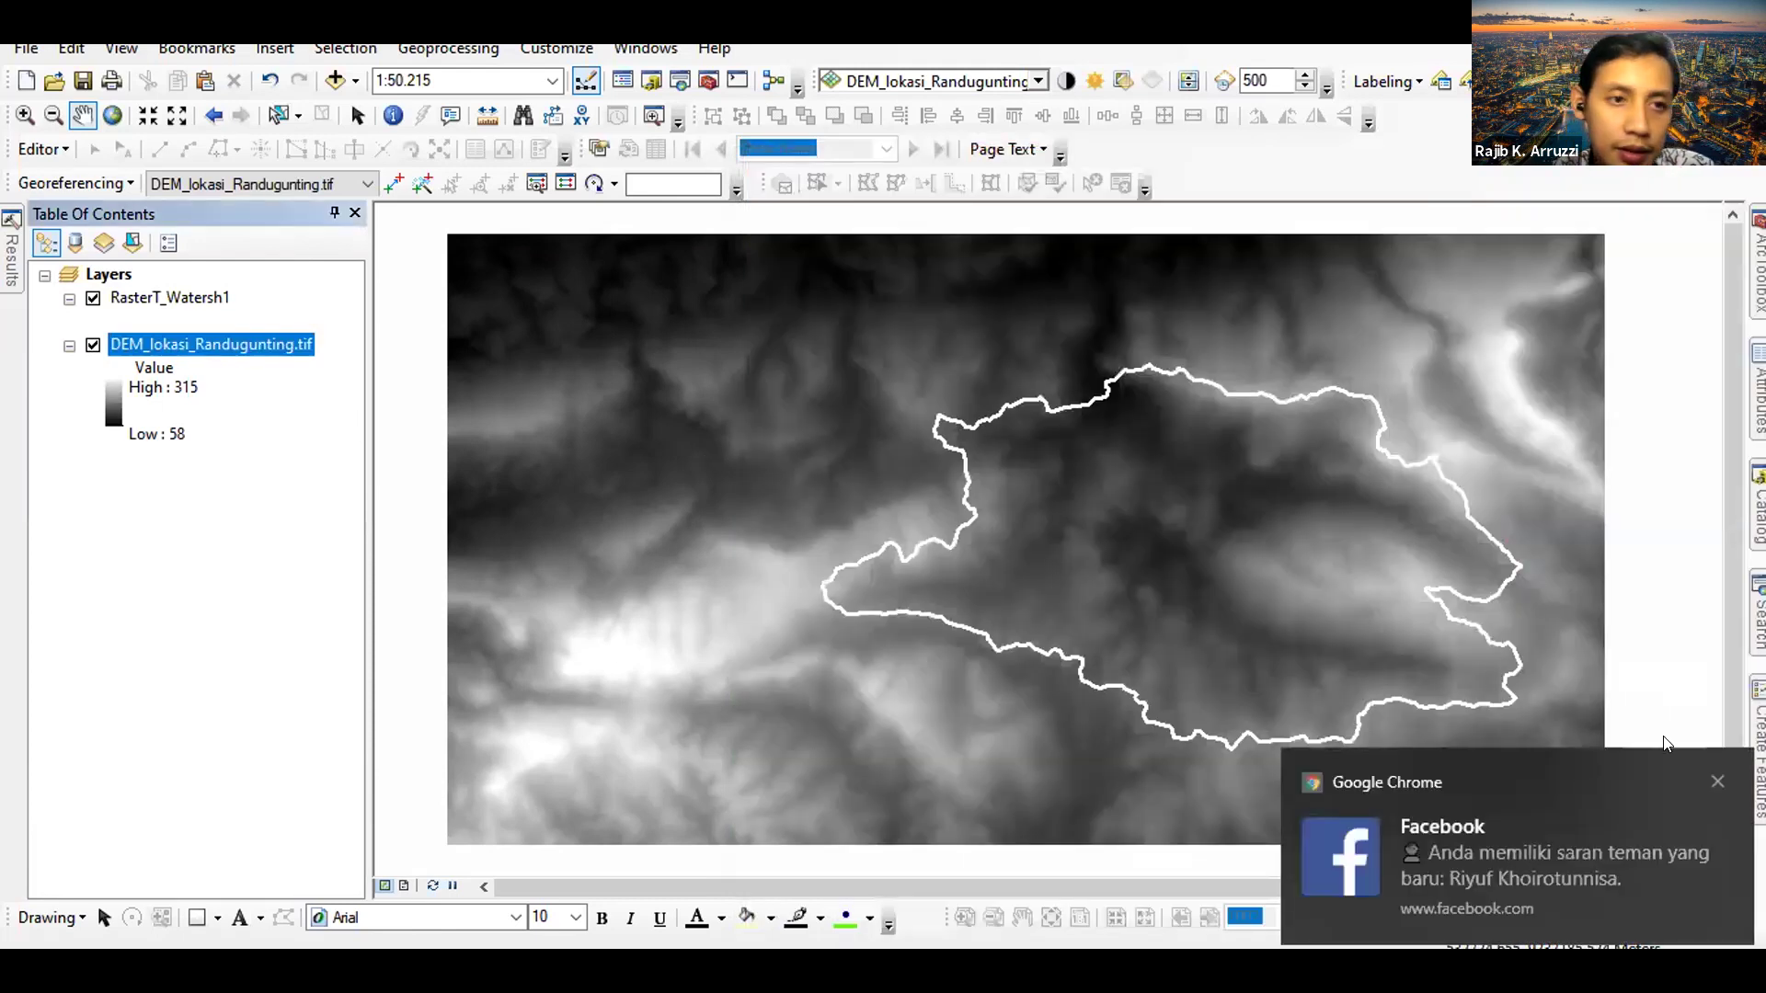
{"action": "left_click", "coordinate": [1717, 782]}
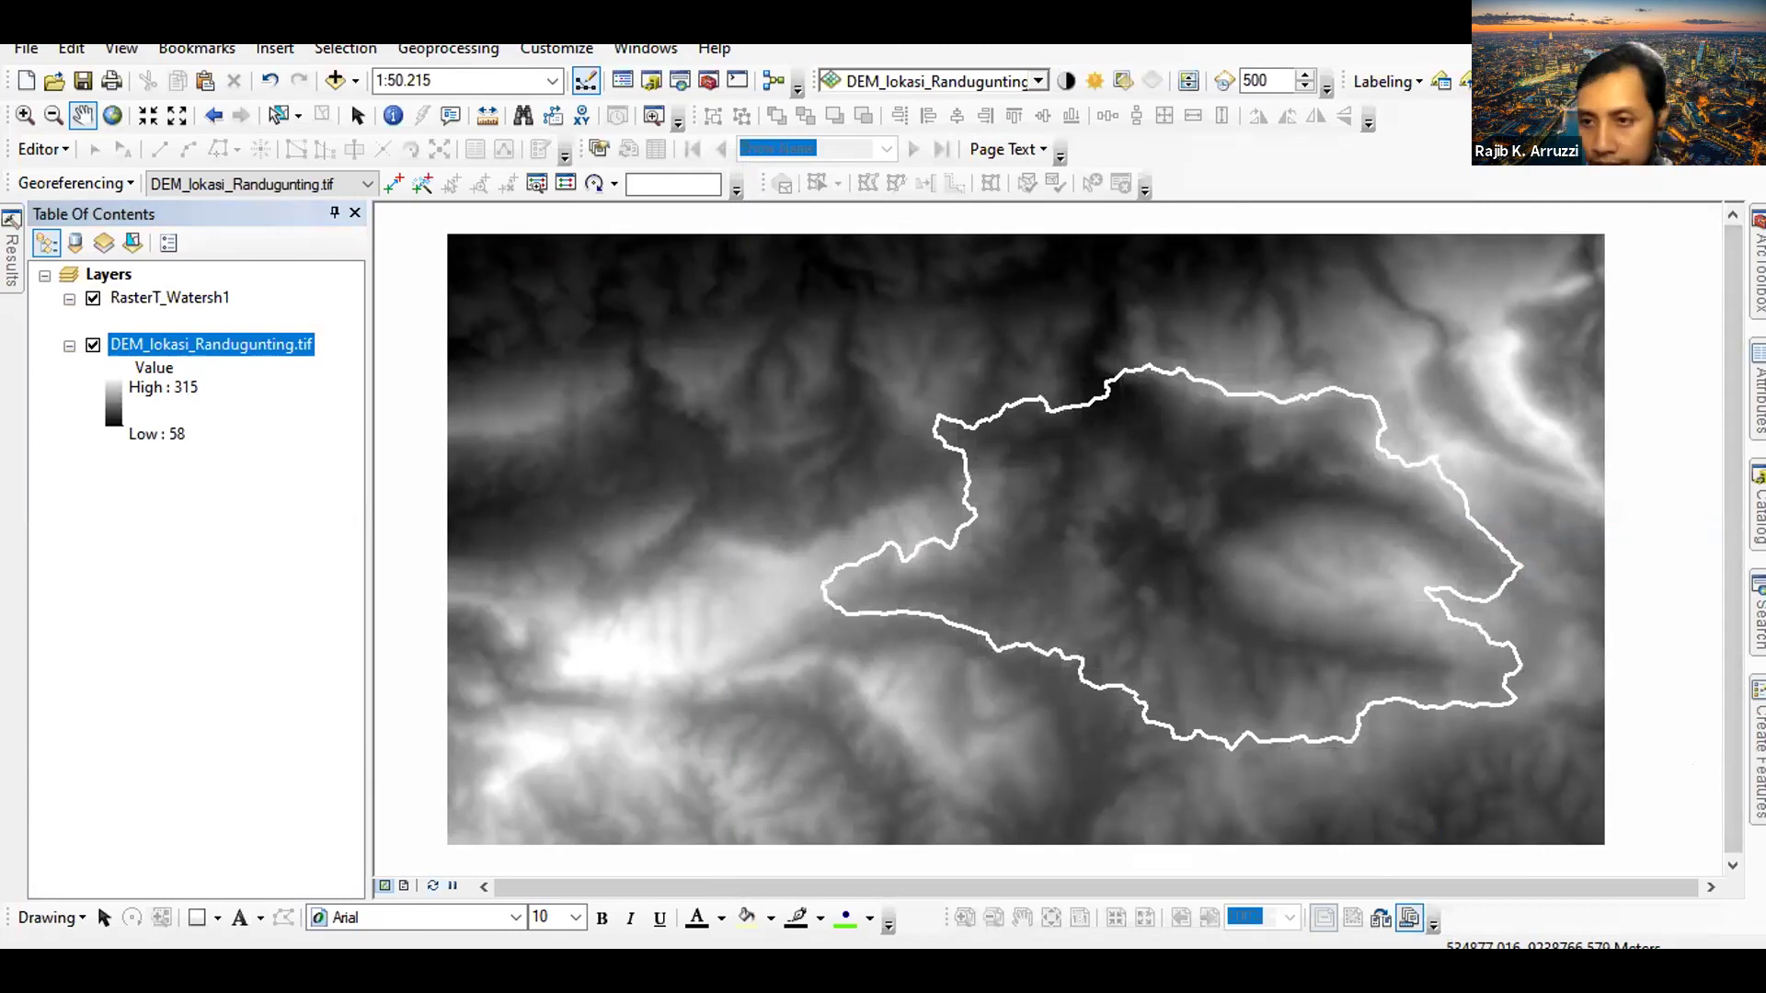
Switch to the Simulasi Genangan Banjir presentation in PowerPoint and examine the Less Than Equal and Simulasi Genangan slides
{"action": "key", "text": "ctrl+f"}
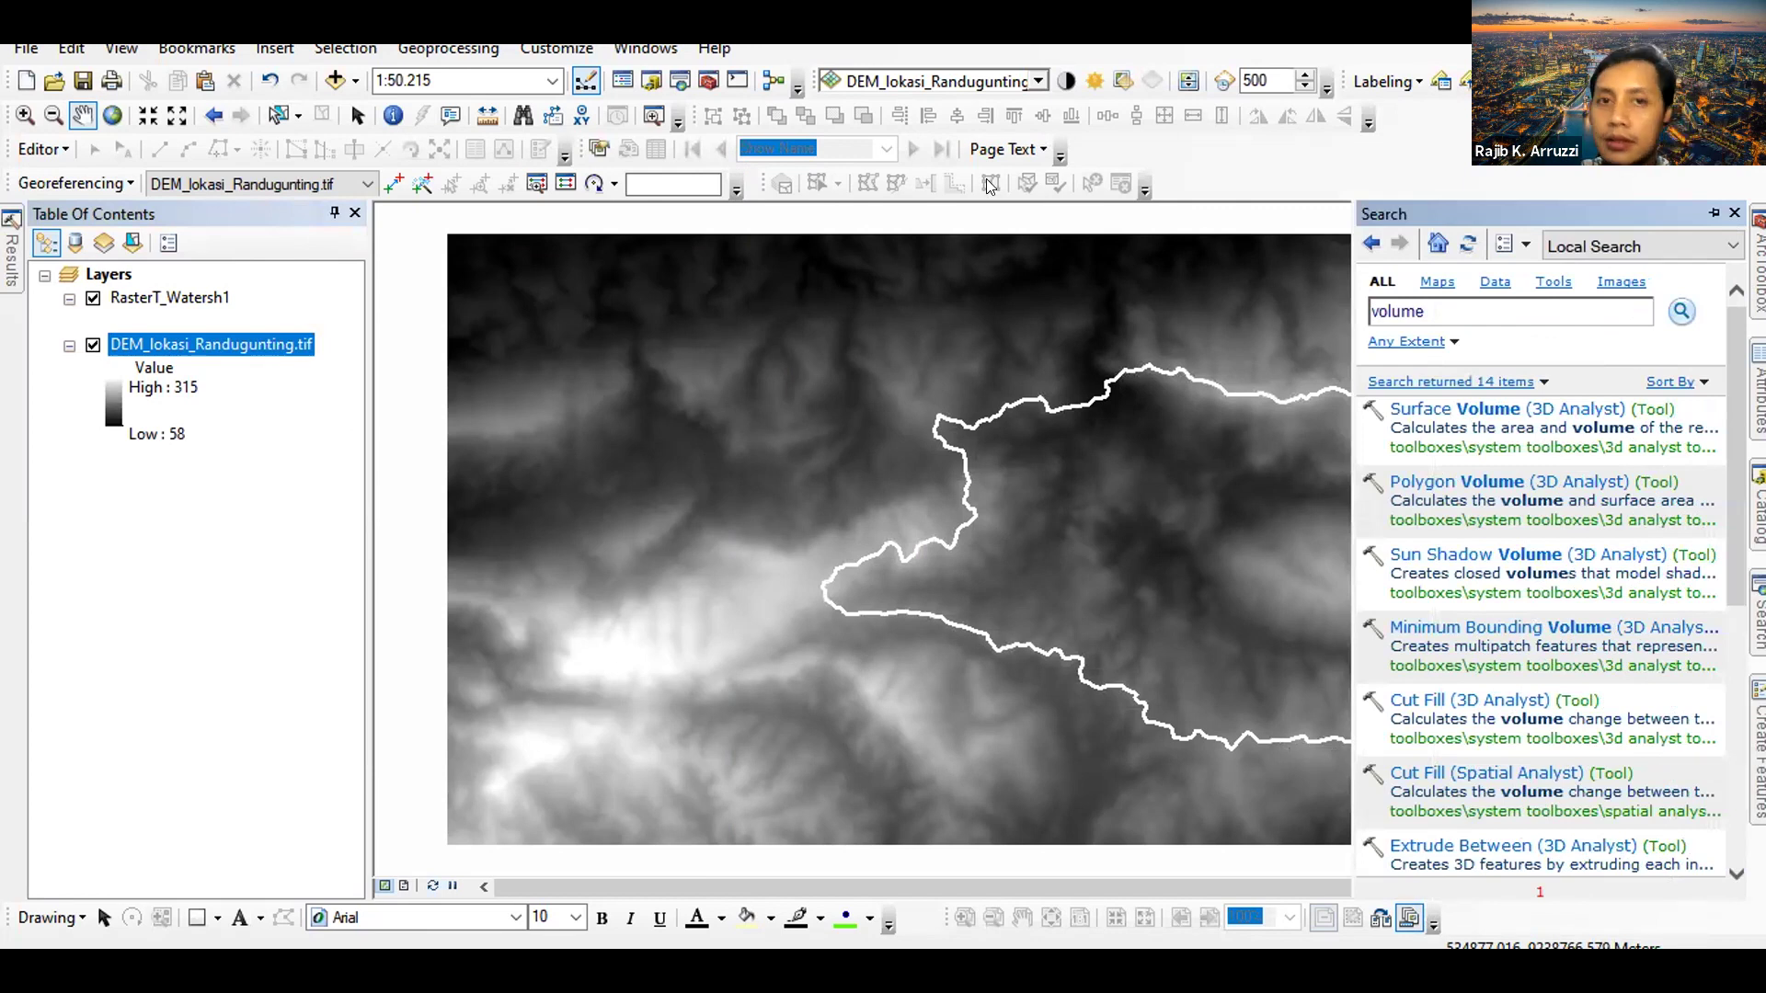
{"action": "key", "text": "alt+Tab"}
{"action": "left_click", "coordinate": [357, 478]}
{"action": "left_click", "coordinate": [340, 572]}
{"action": "left_click", "coordinate": [342, 649]}
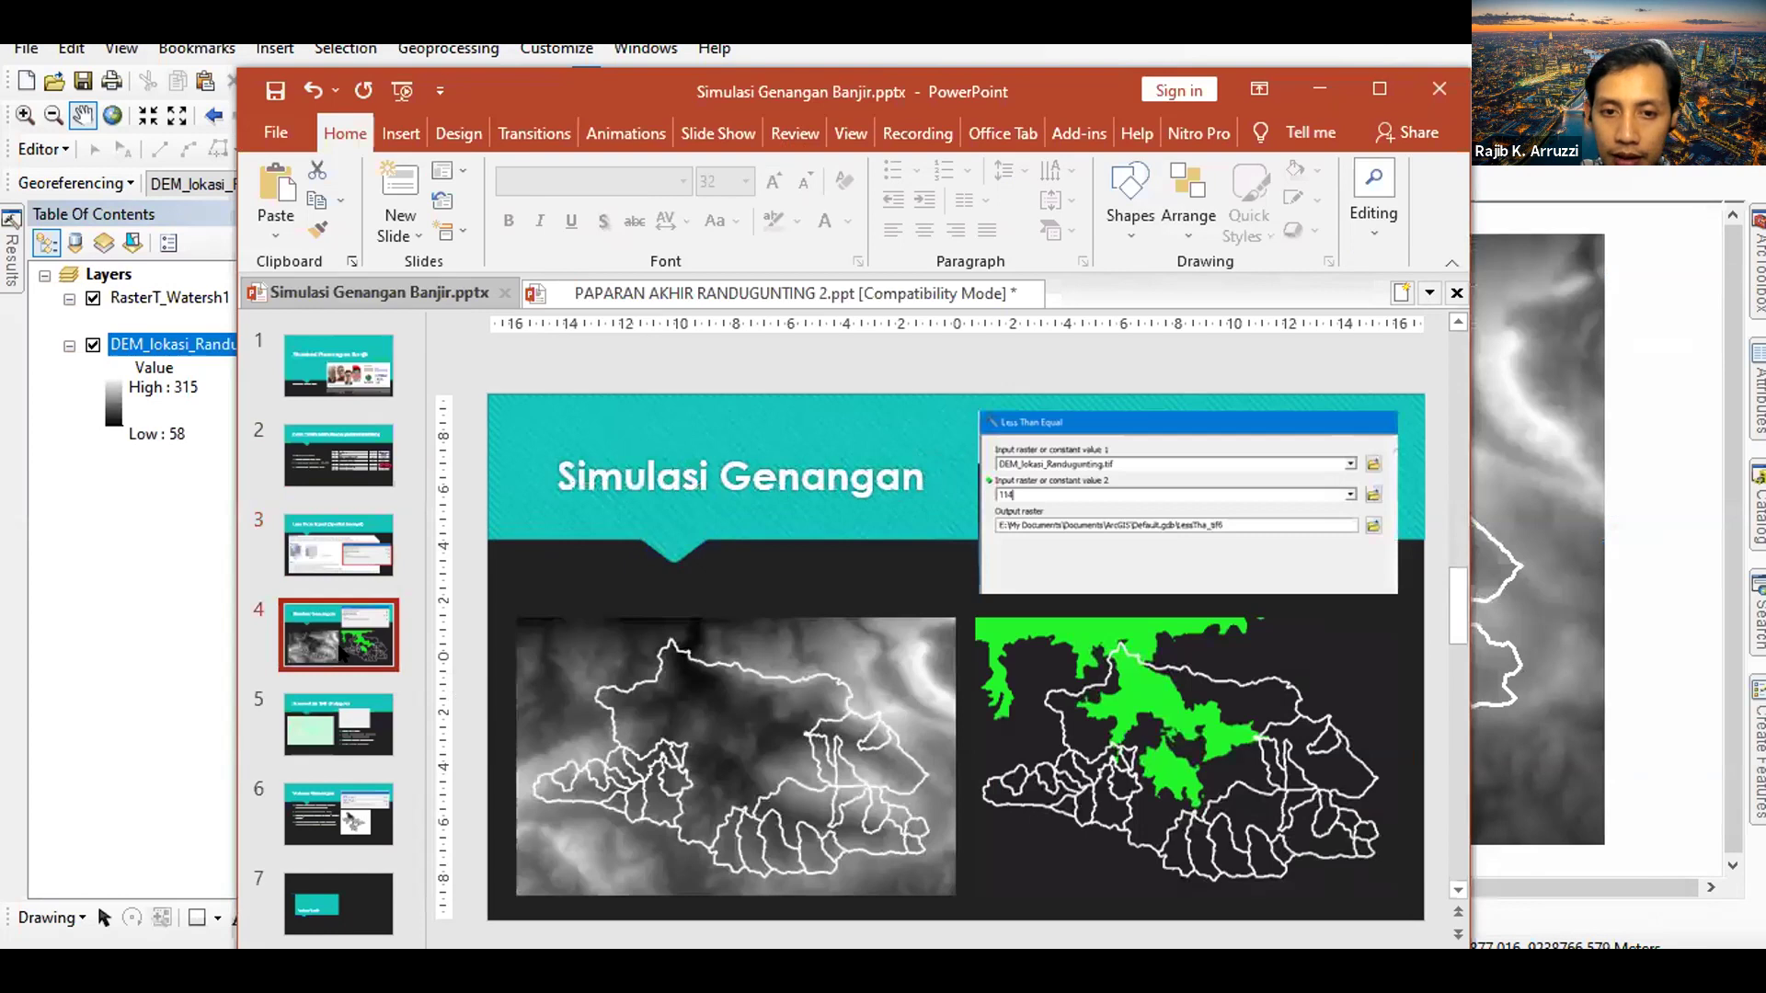
{"action": "left_click", "coordinate": [342, 556]}
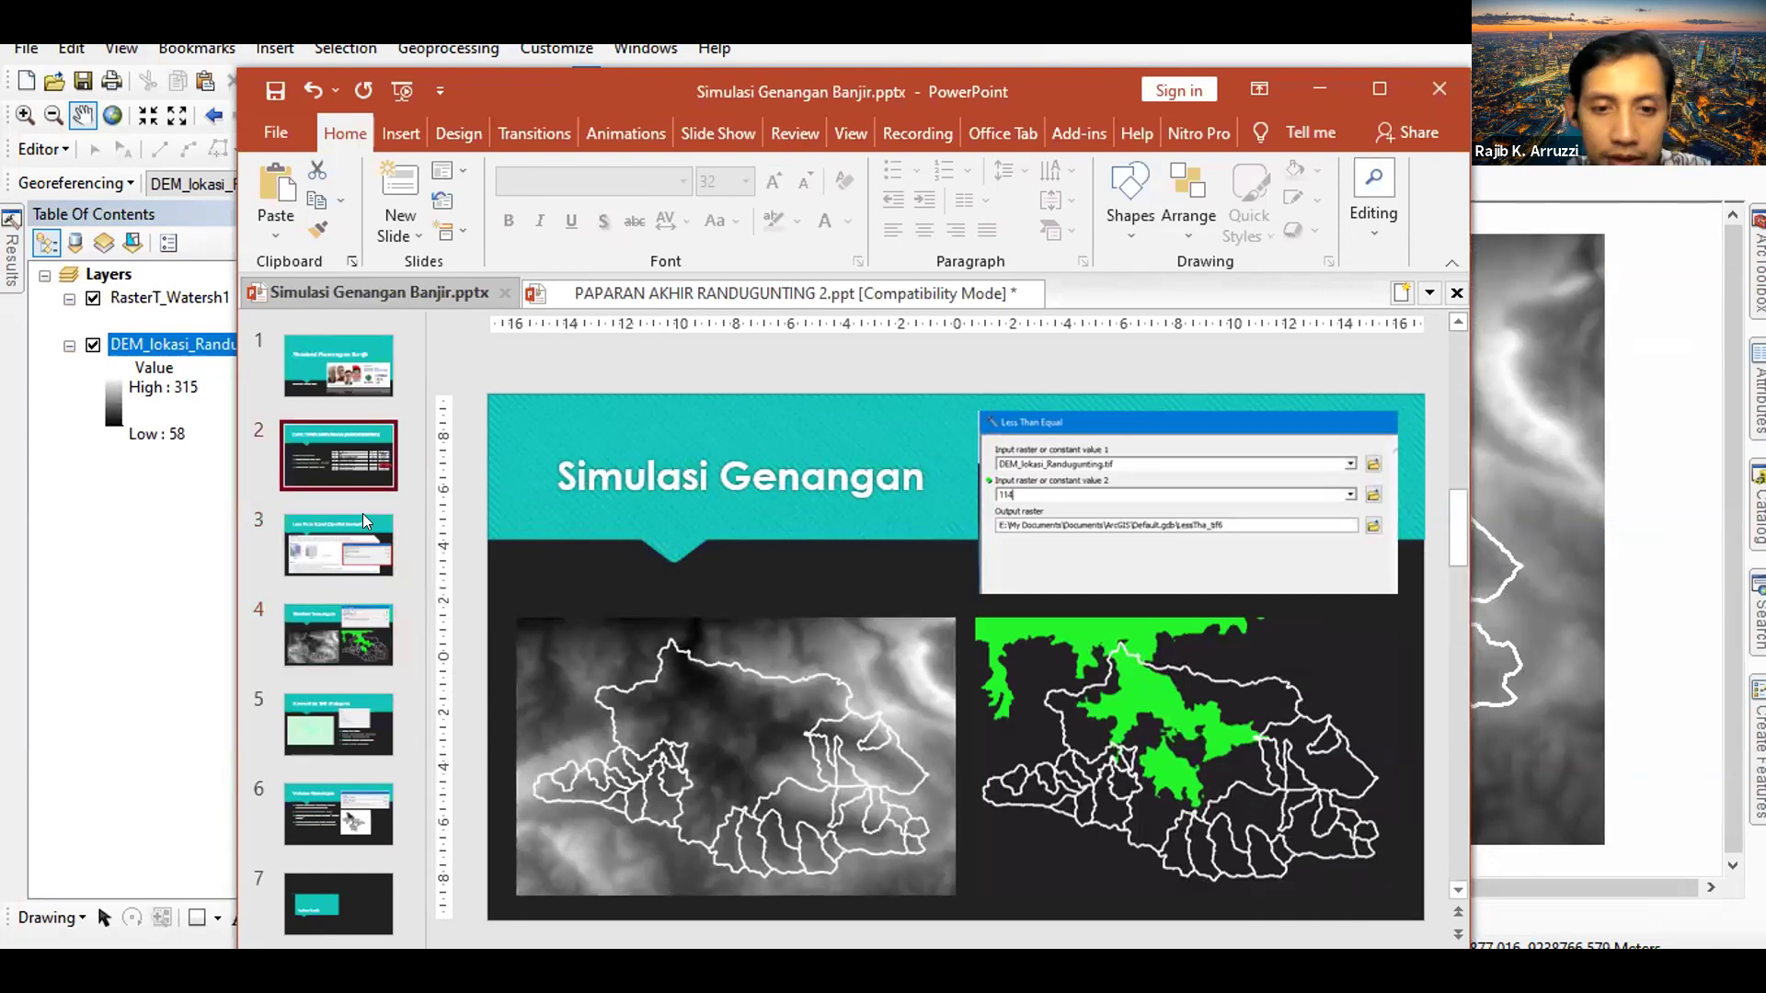
{"action": "left_click", "coordinate": [336, 628]}
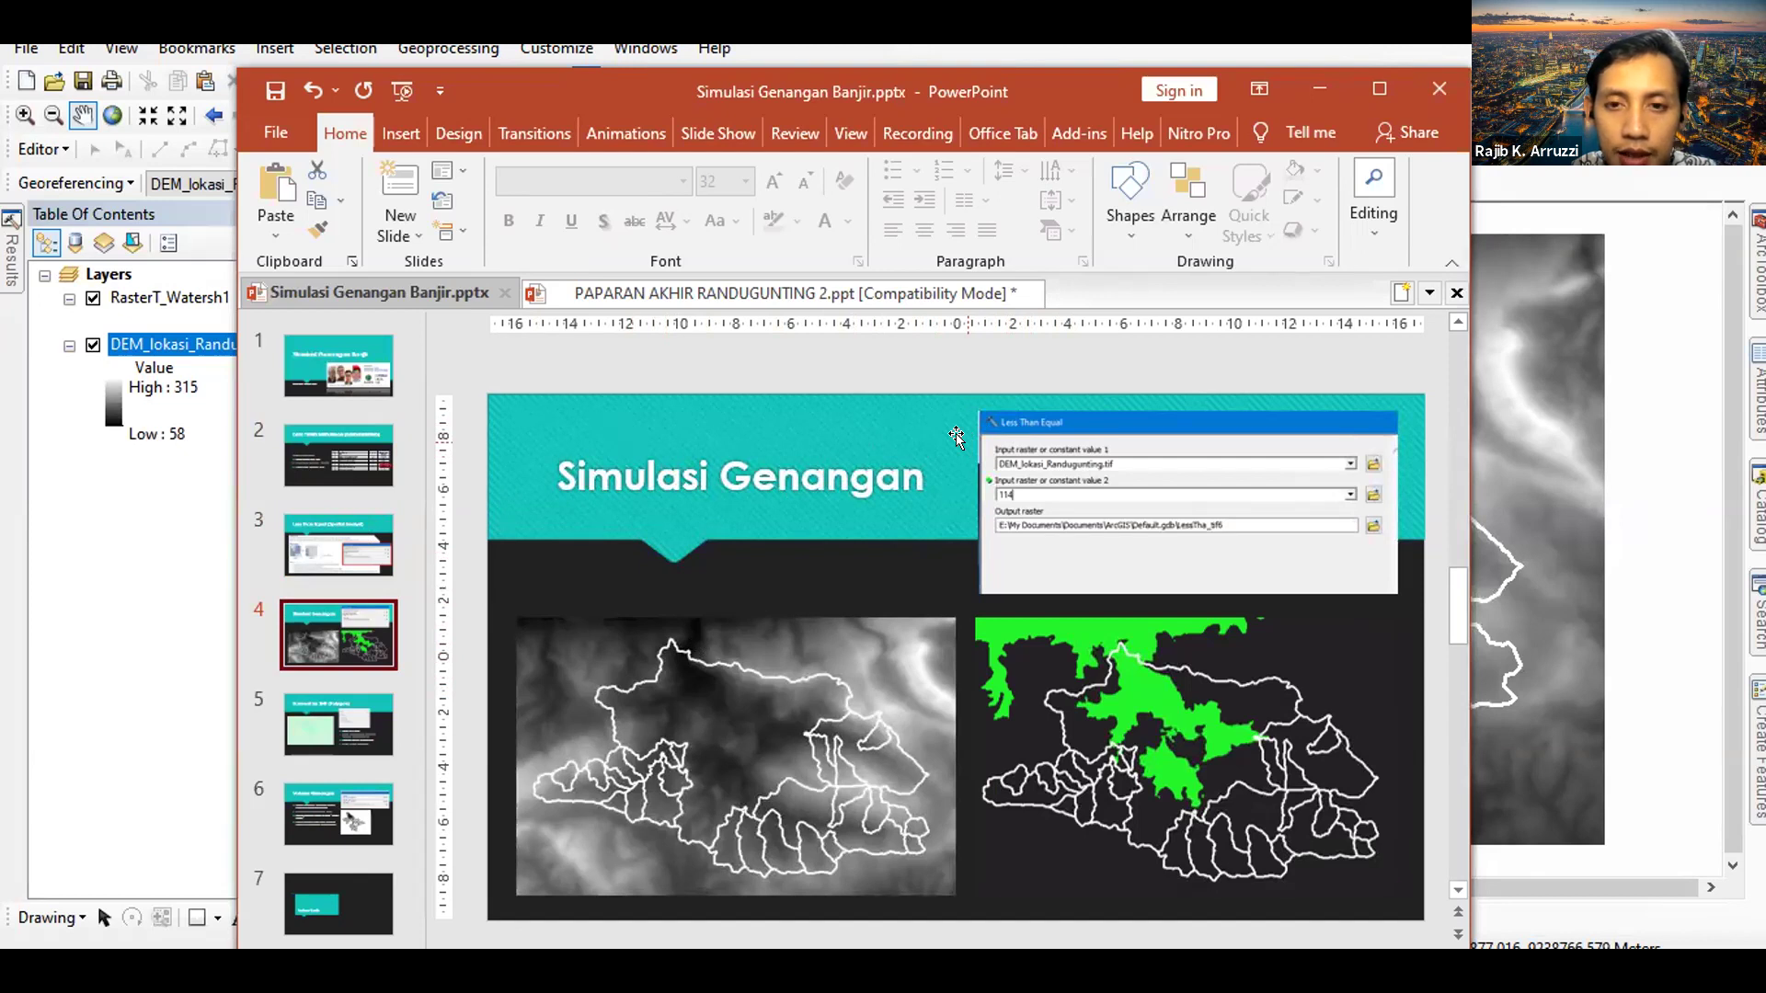
Copy the words "Less Than Equal" from the title of slide 3
{"action": "left_click", "coordinate": [304, 545]}
{"action": "left_click", "coordinate": [523, 538]}
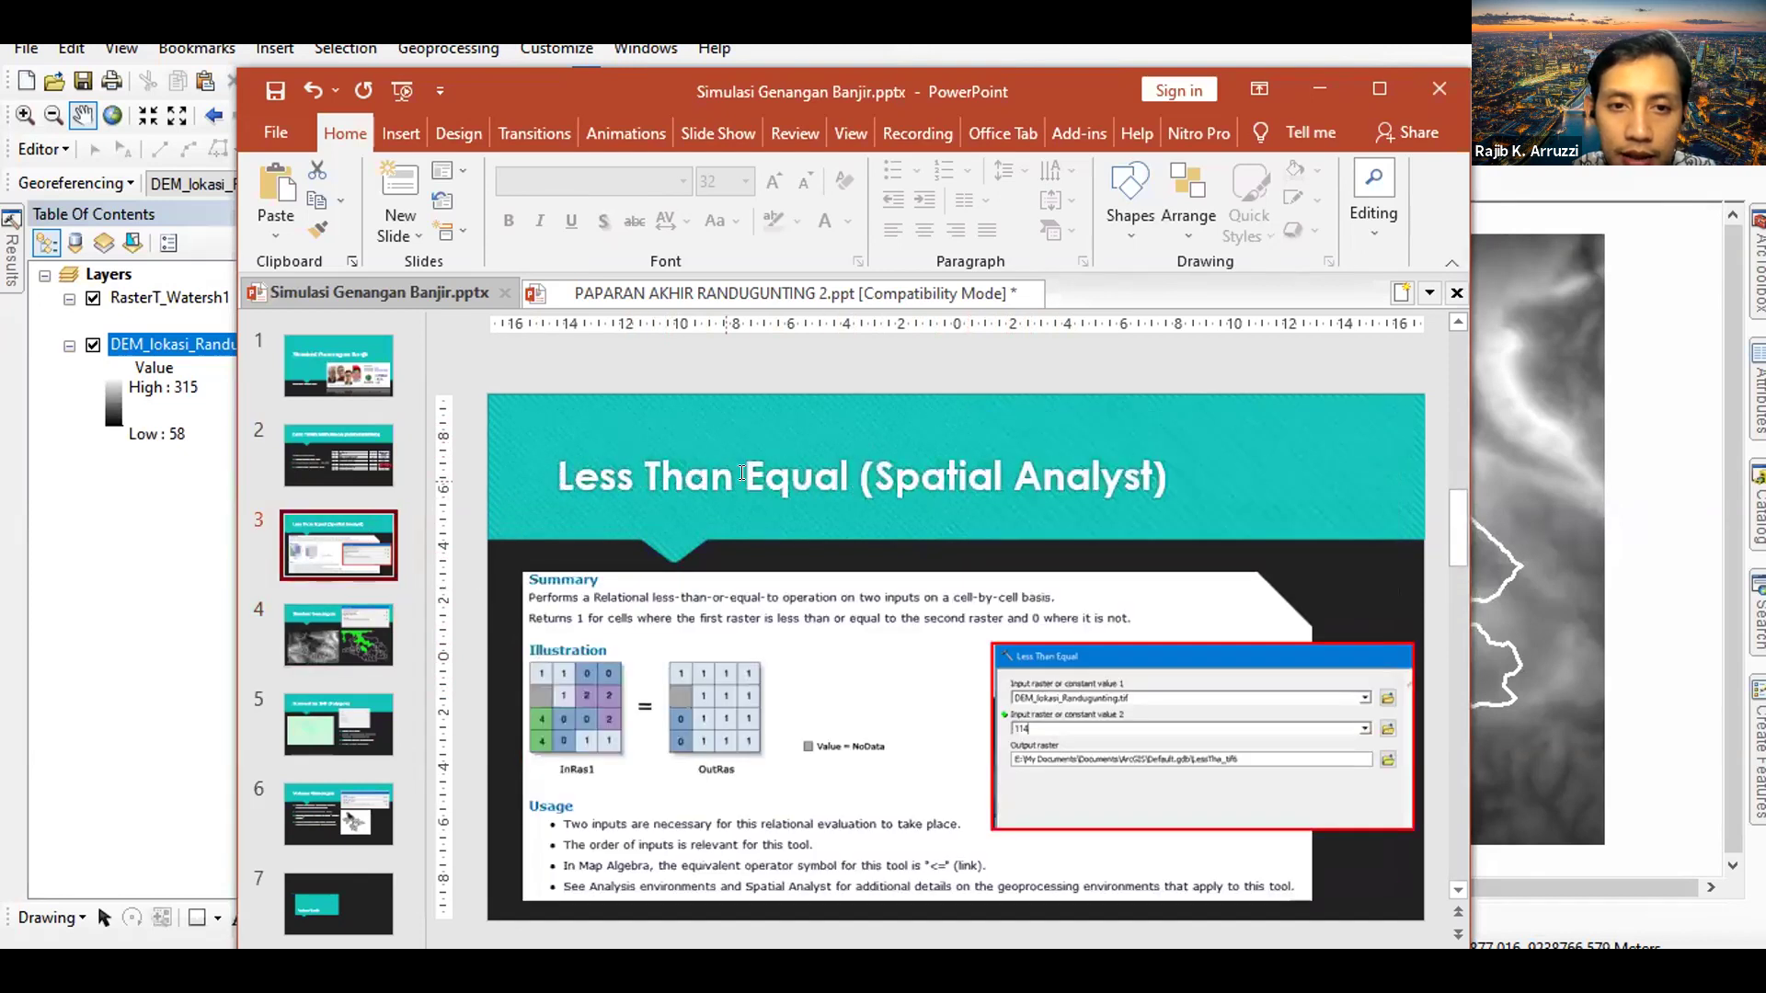
{"action": "left_click_drag", "start_coordinate": [862, 477], "coordinate": [556, 476]}
{"action": "key", "text": "ctrl+c"}
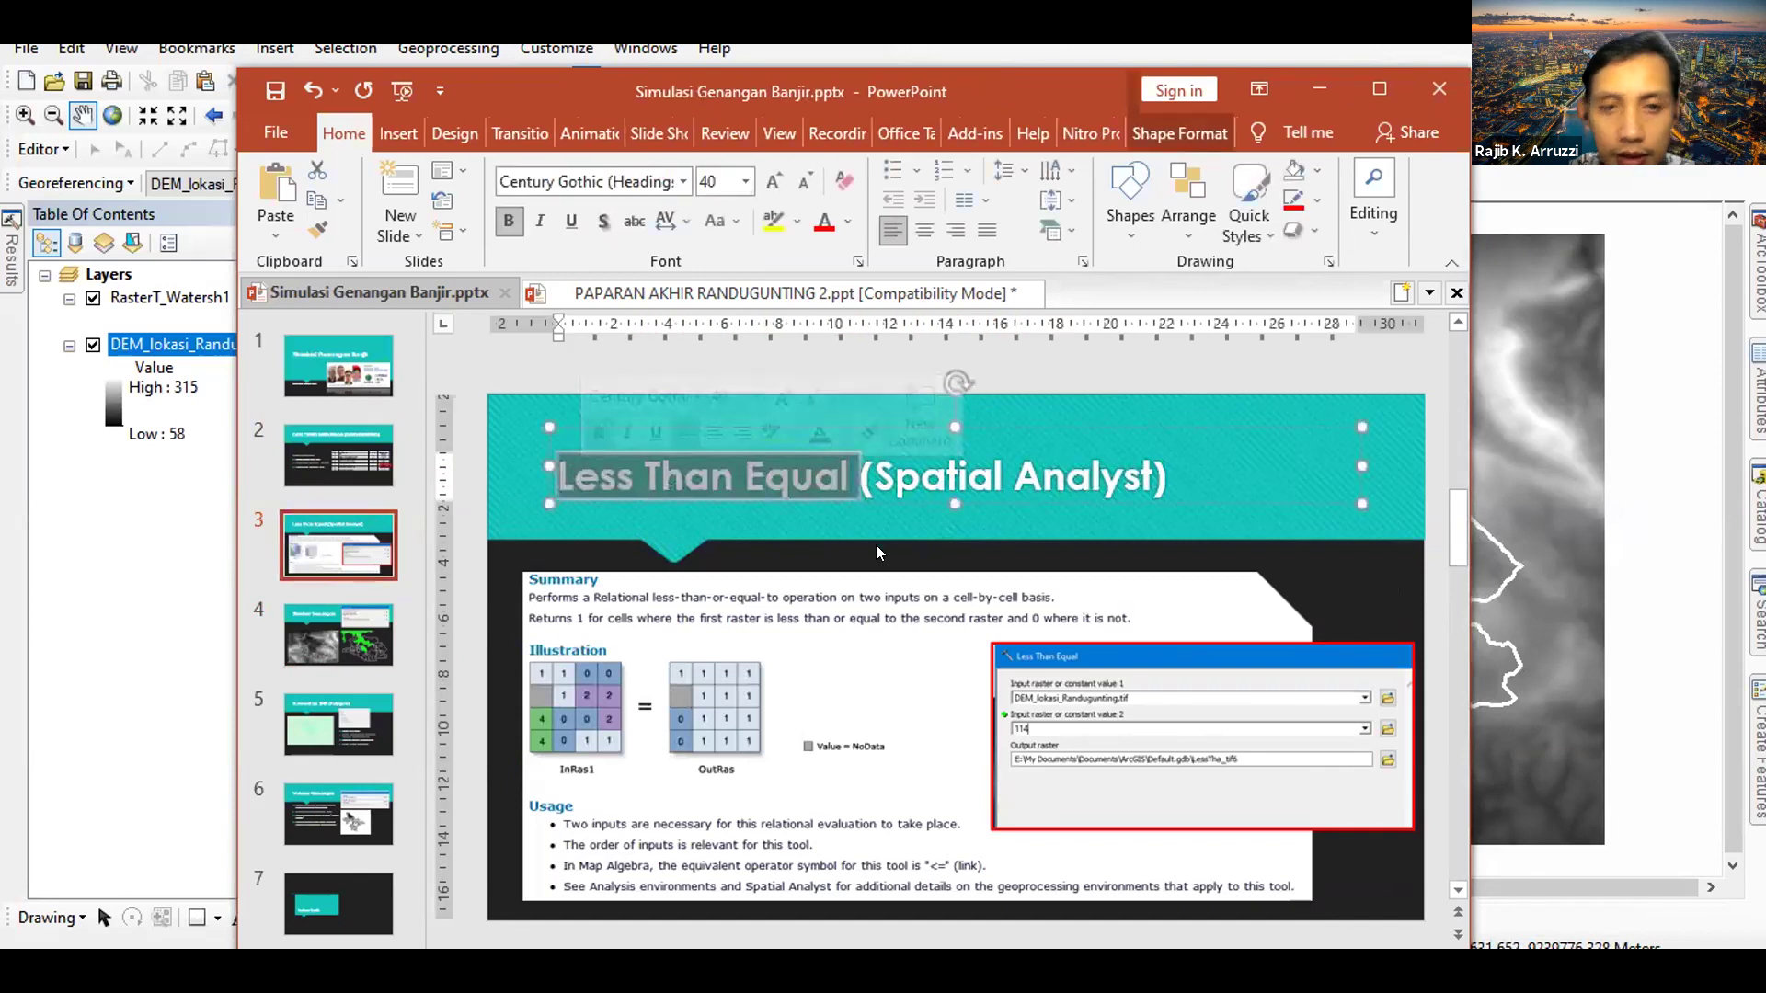
Switch back to ArcMap and search for the Less Than Equal tool using the copied name
{"action": "left_click", "coordinate": [1615, 275]}
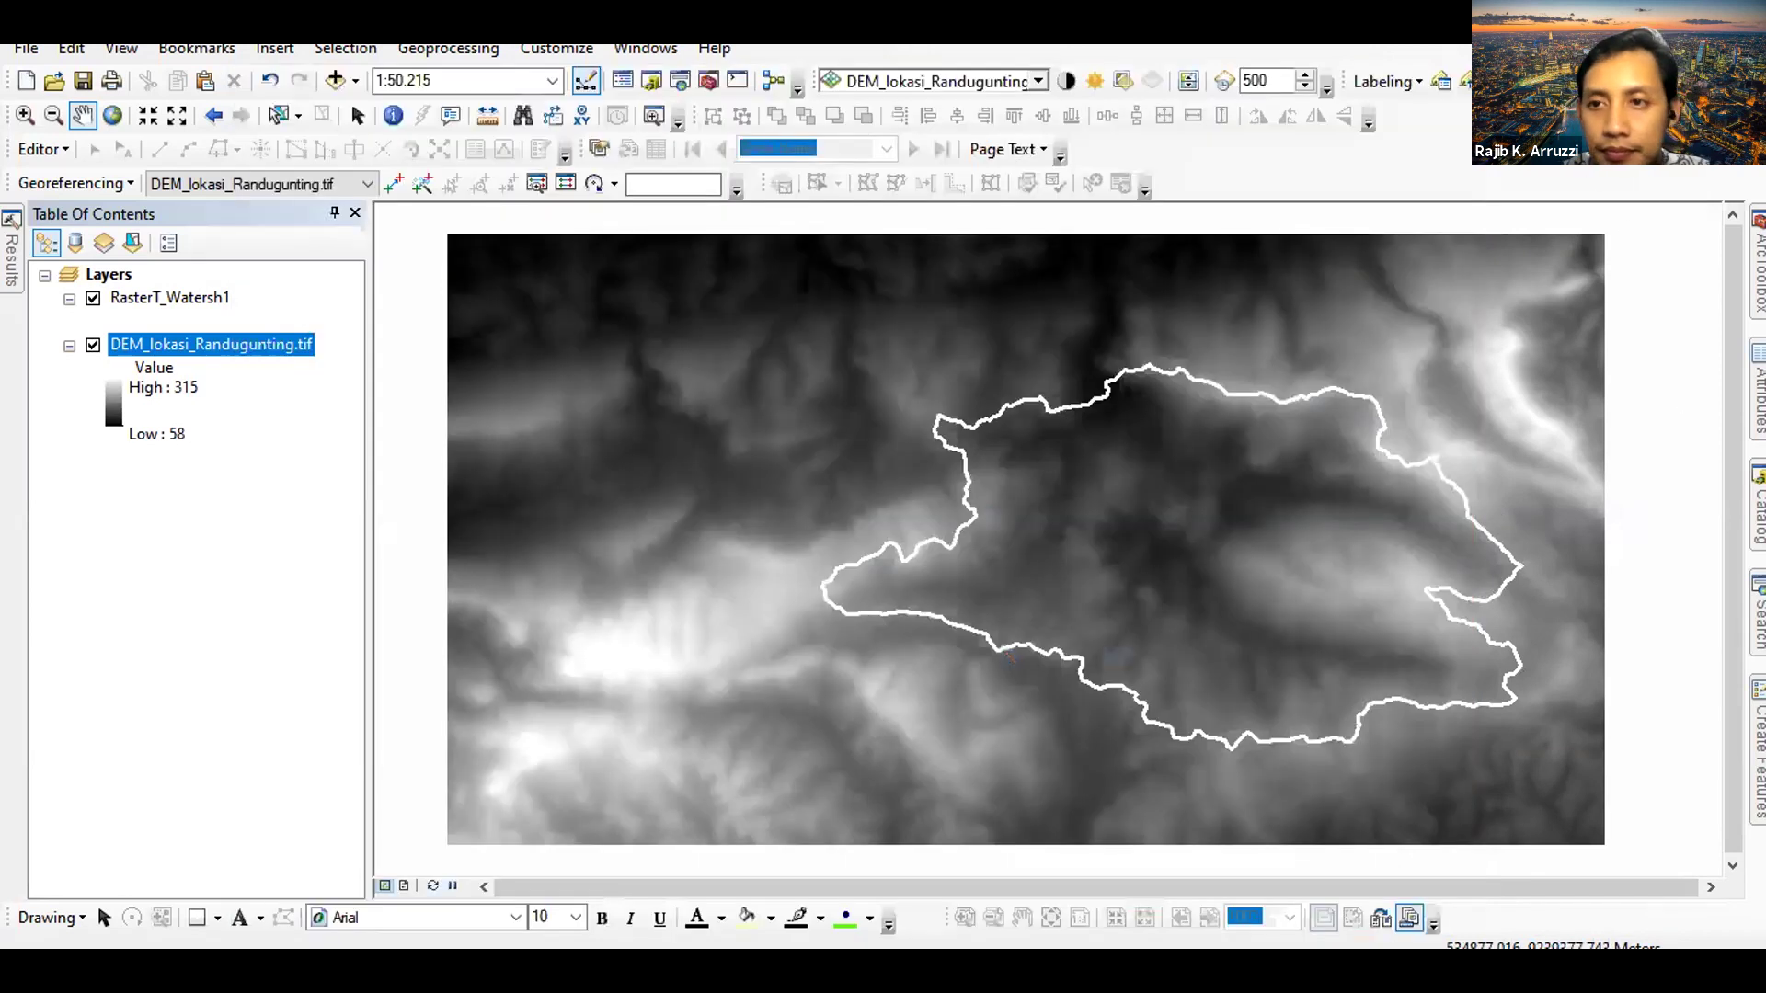
{"action": "key", "text": "ctrl+v"}
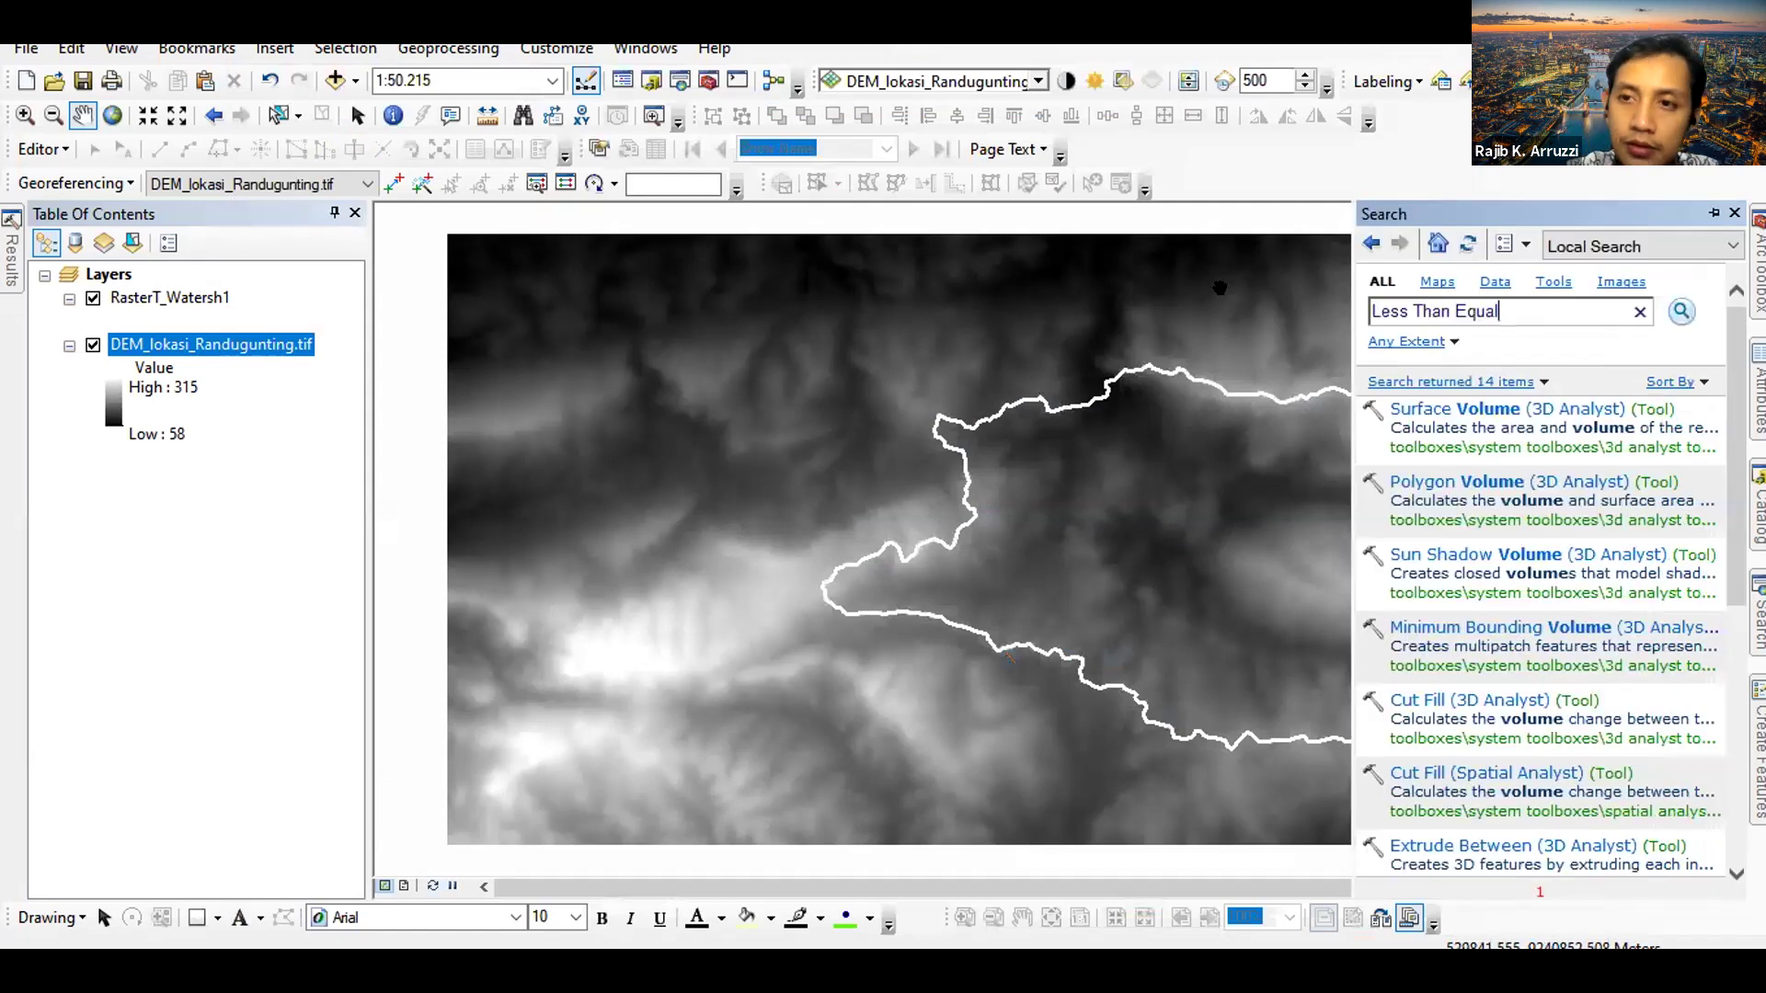
{"action": "key", "text": "Return"}
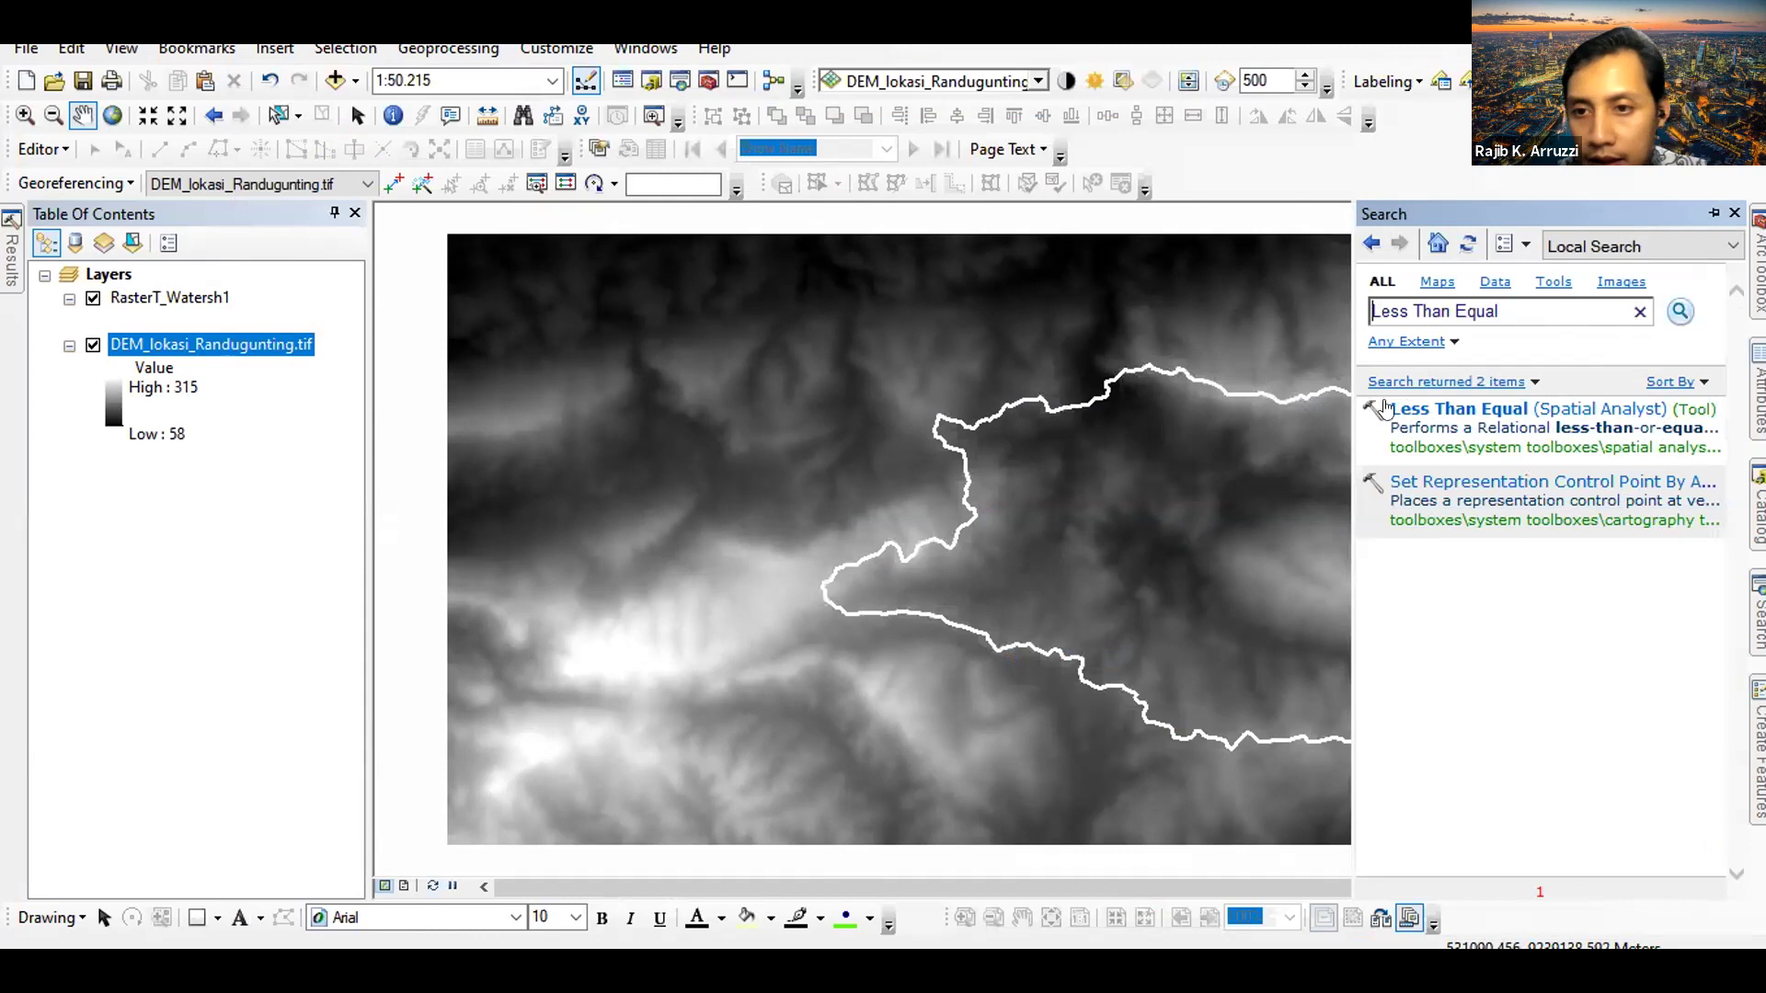
Locate the Less Than Equal tool in the Catalog, within the Logical toolset under Math in Spatial Analyst Tools
{"action": "left_click", "coordinate": [1423, 449]}
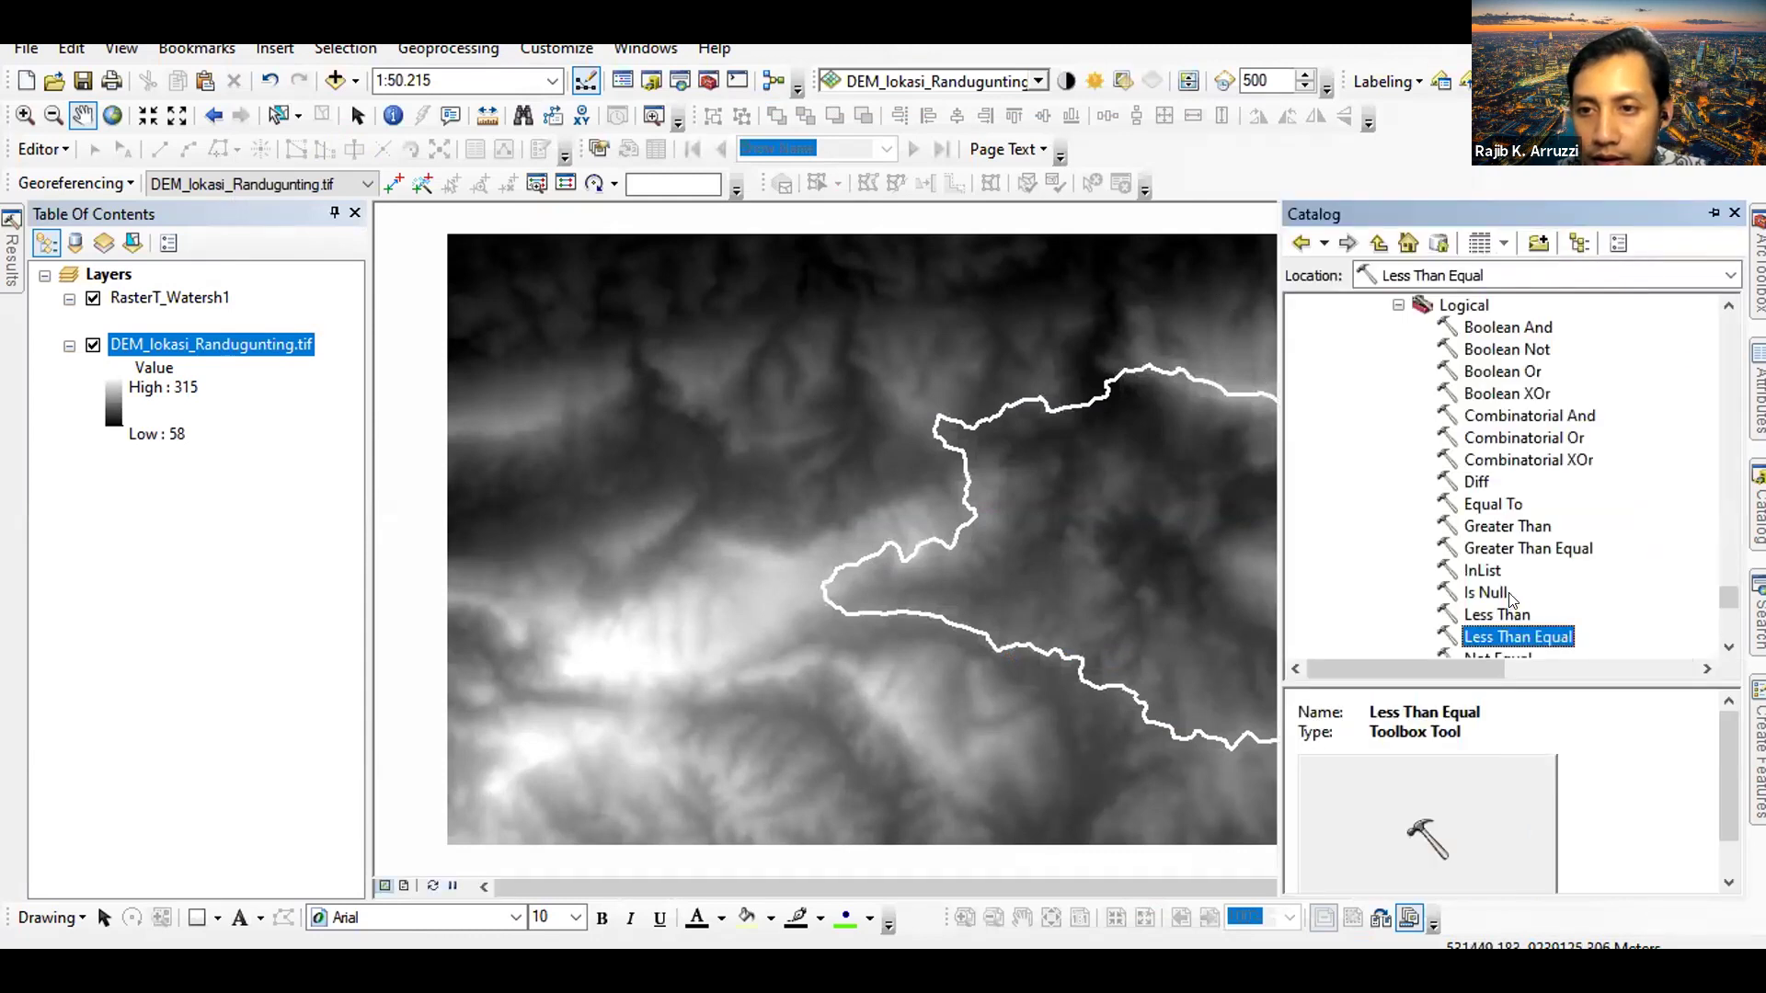
{"action": "left_click", "coordinate": [1464, 305]}
{"action": "scroll", "coordinate": [1490, 529], "scroll_direction": "up", "scroll_amount": 2}
{"action": "scroll", "coordinate": [1488, 528], "scroll_direction": "up", "scroll_amount": 3}
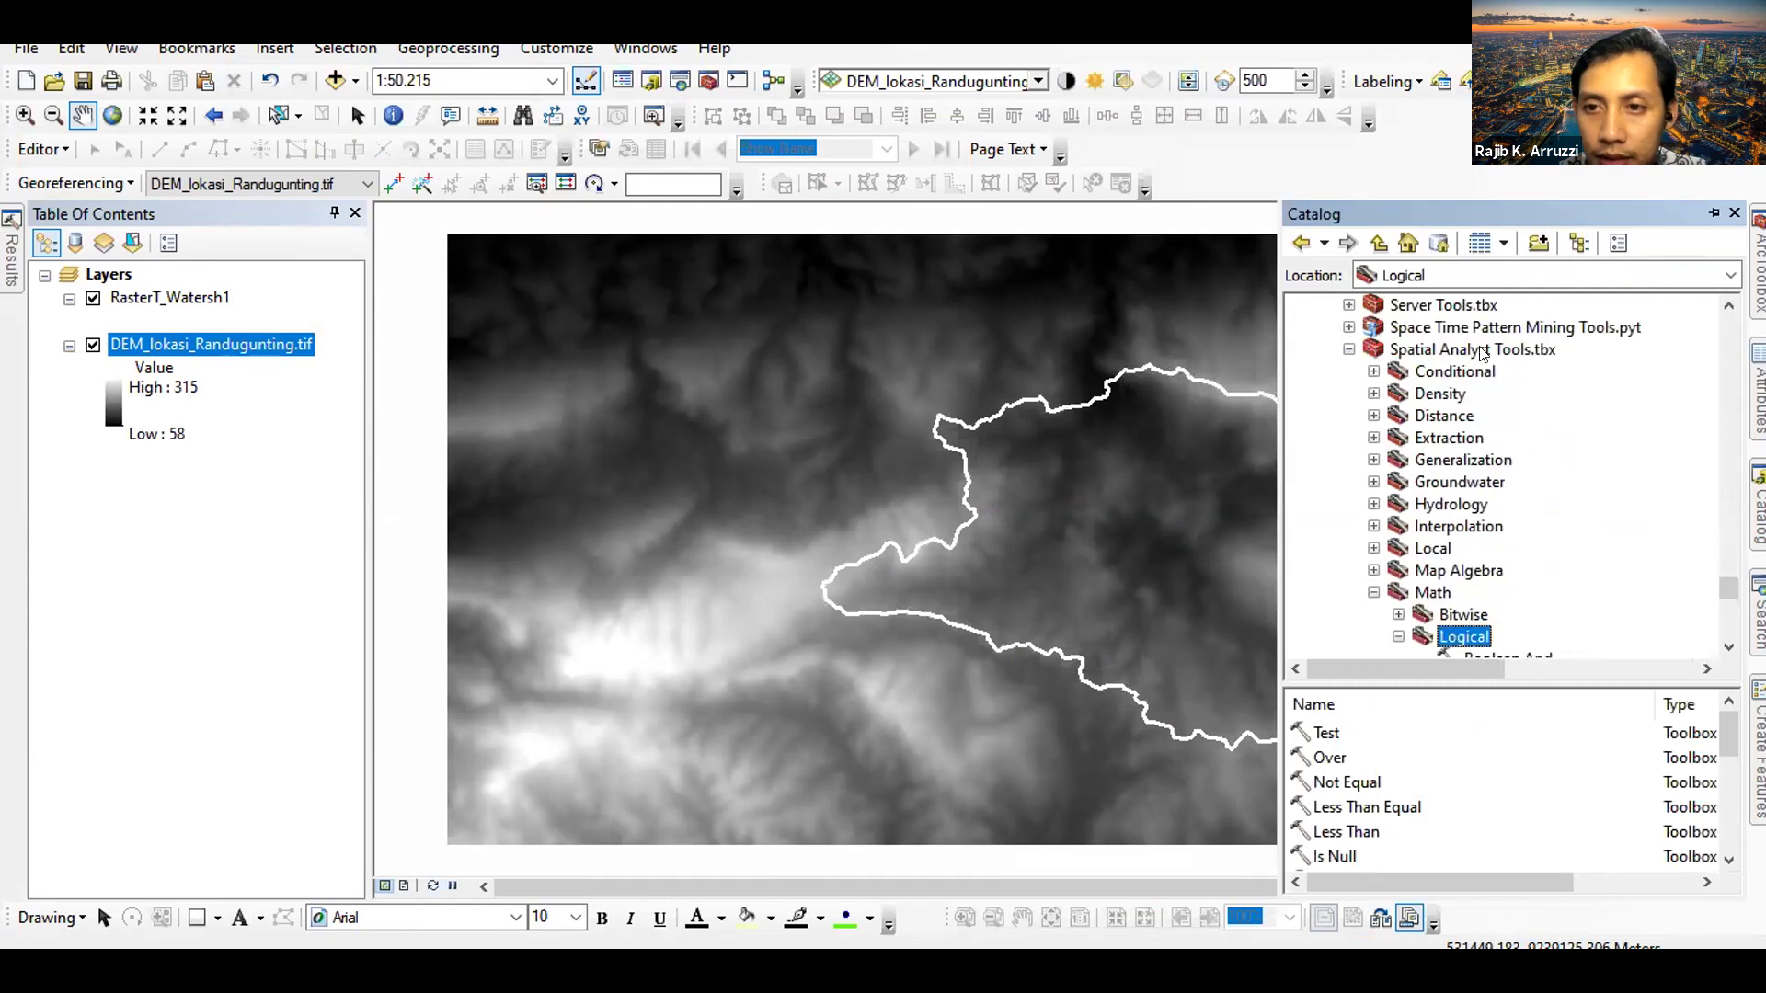
{"action": "scroll", "coordinate": [1508, 531], "scroll_direction": "down", "scroll_amount": 7}
{"action": "left_click", "coordinate": [1508, 505]}
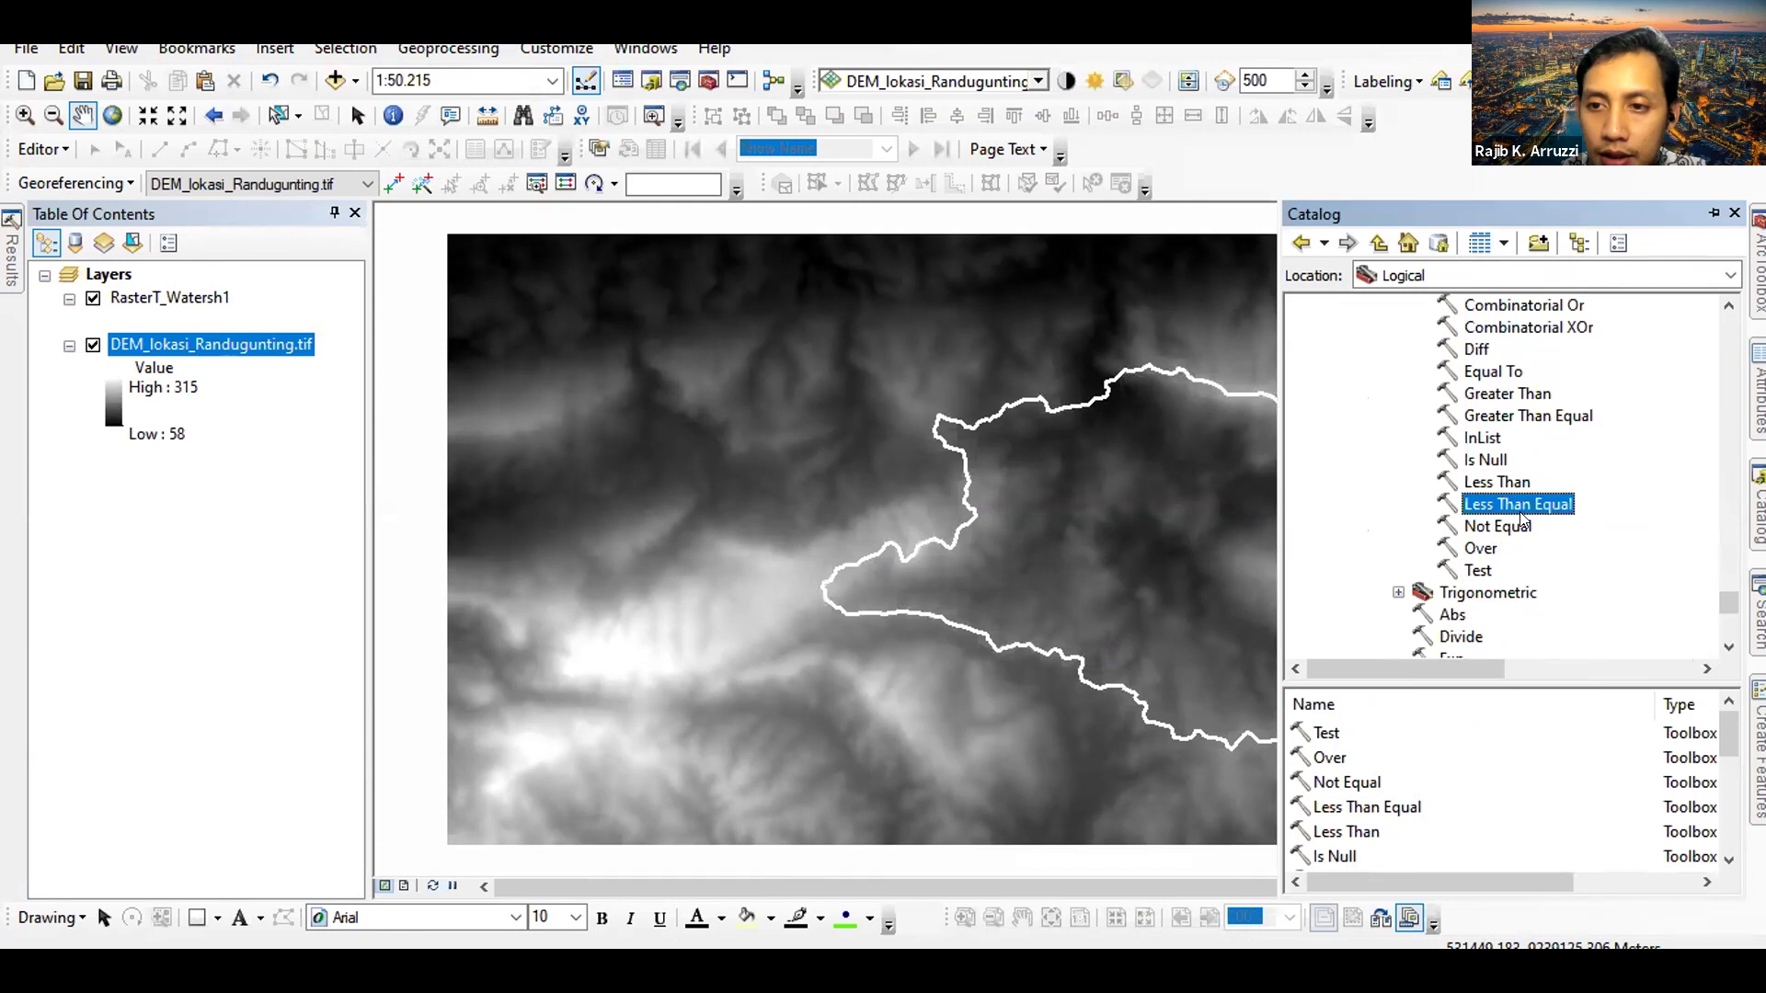
{"action": "scroll", "coordinate": [1532, 538], "scroll_direction": "up", "scroll_amount": 1}
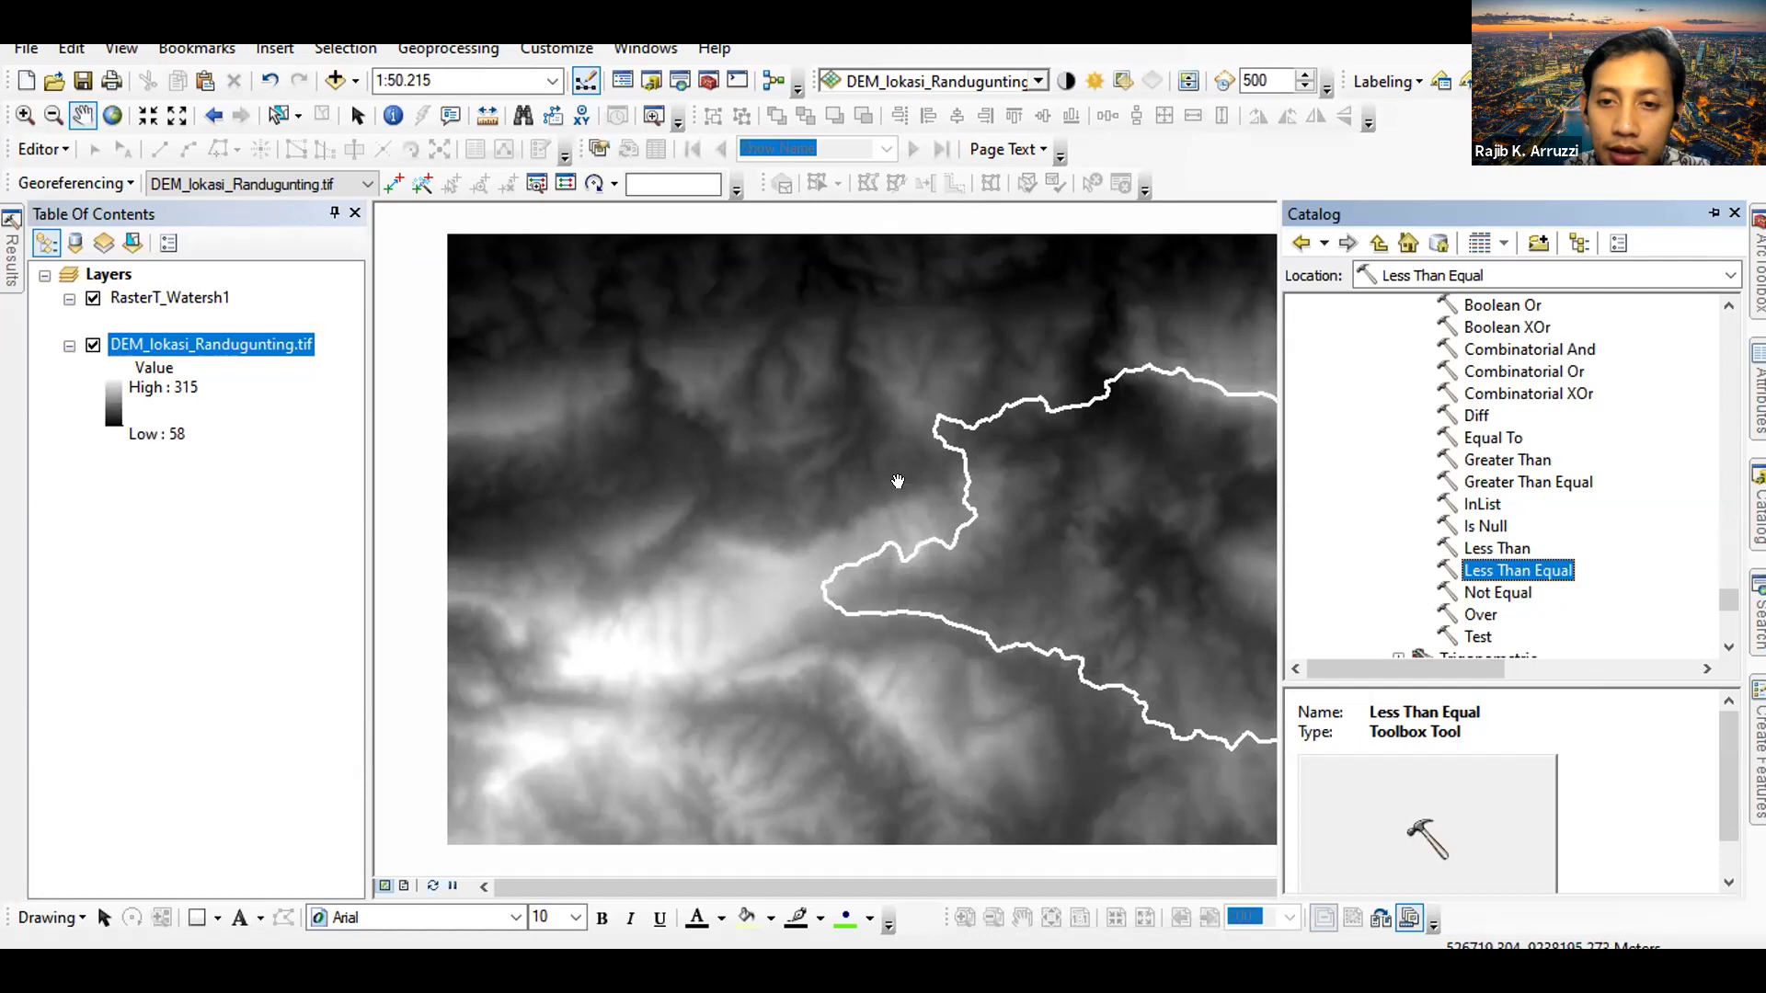
Run Less Than Equal with DEM_lokasi_Randugunting.tif as the first input and the constant 114 as the second, keeping the default output raster
{"action": "double_click", "coordinate": [1542, 572]}
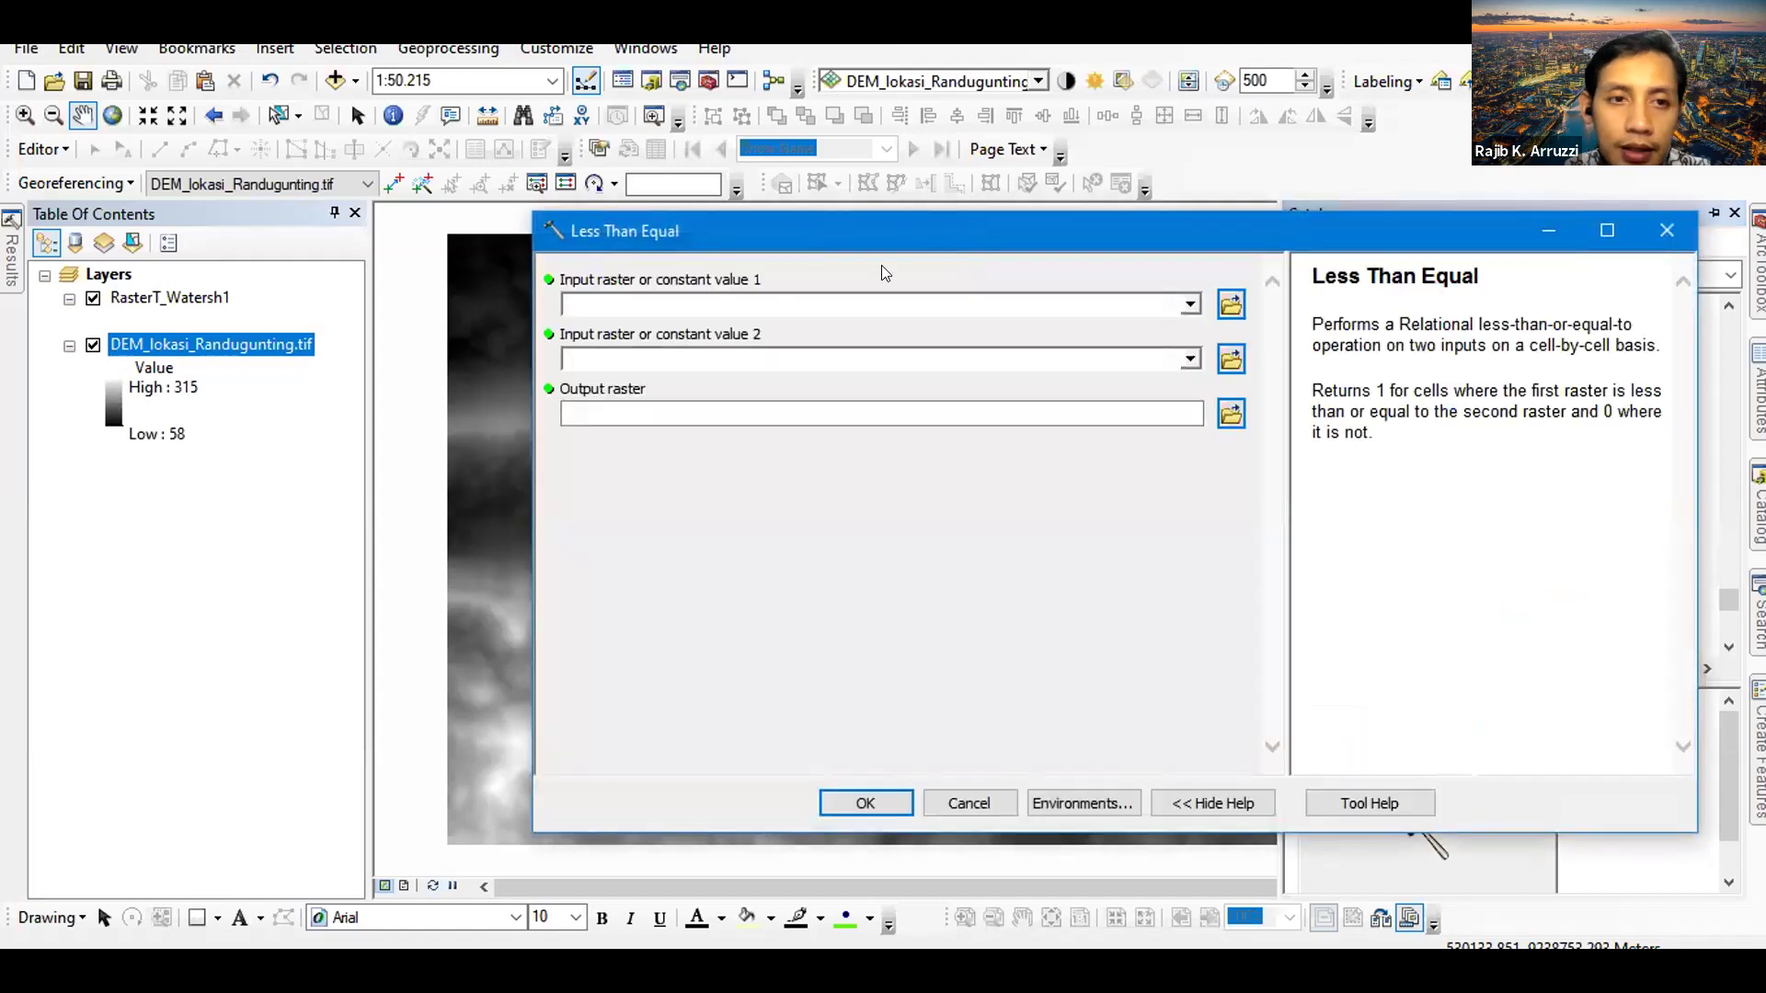
{"action": "left_click_drag", "start_coordinate": [883, 236], "coordinate": [729, 229]}
{"action": "left_click", "coordinate": [1037, 297]}
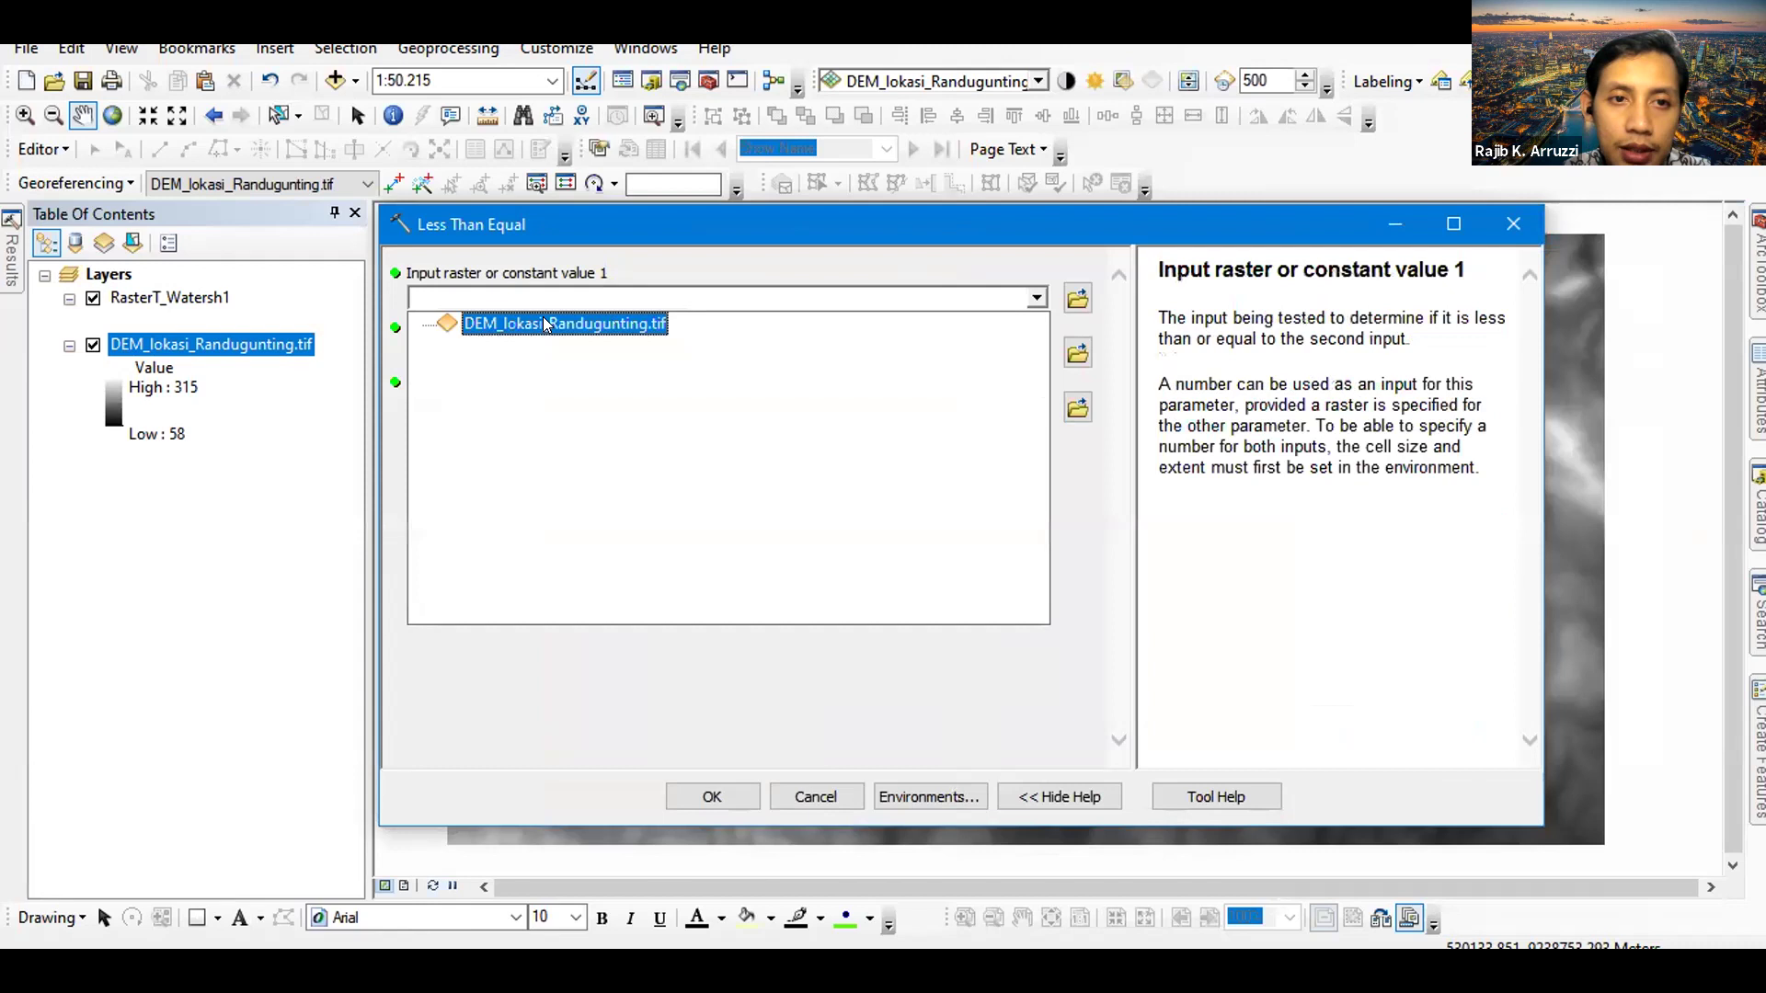
{"action": "left_click", "coordinate": [546, 325]}
{"action": "left_click", "coordinate": [816, 361]}
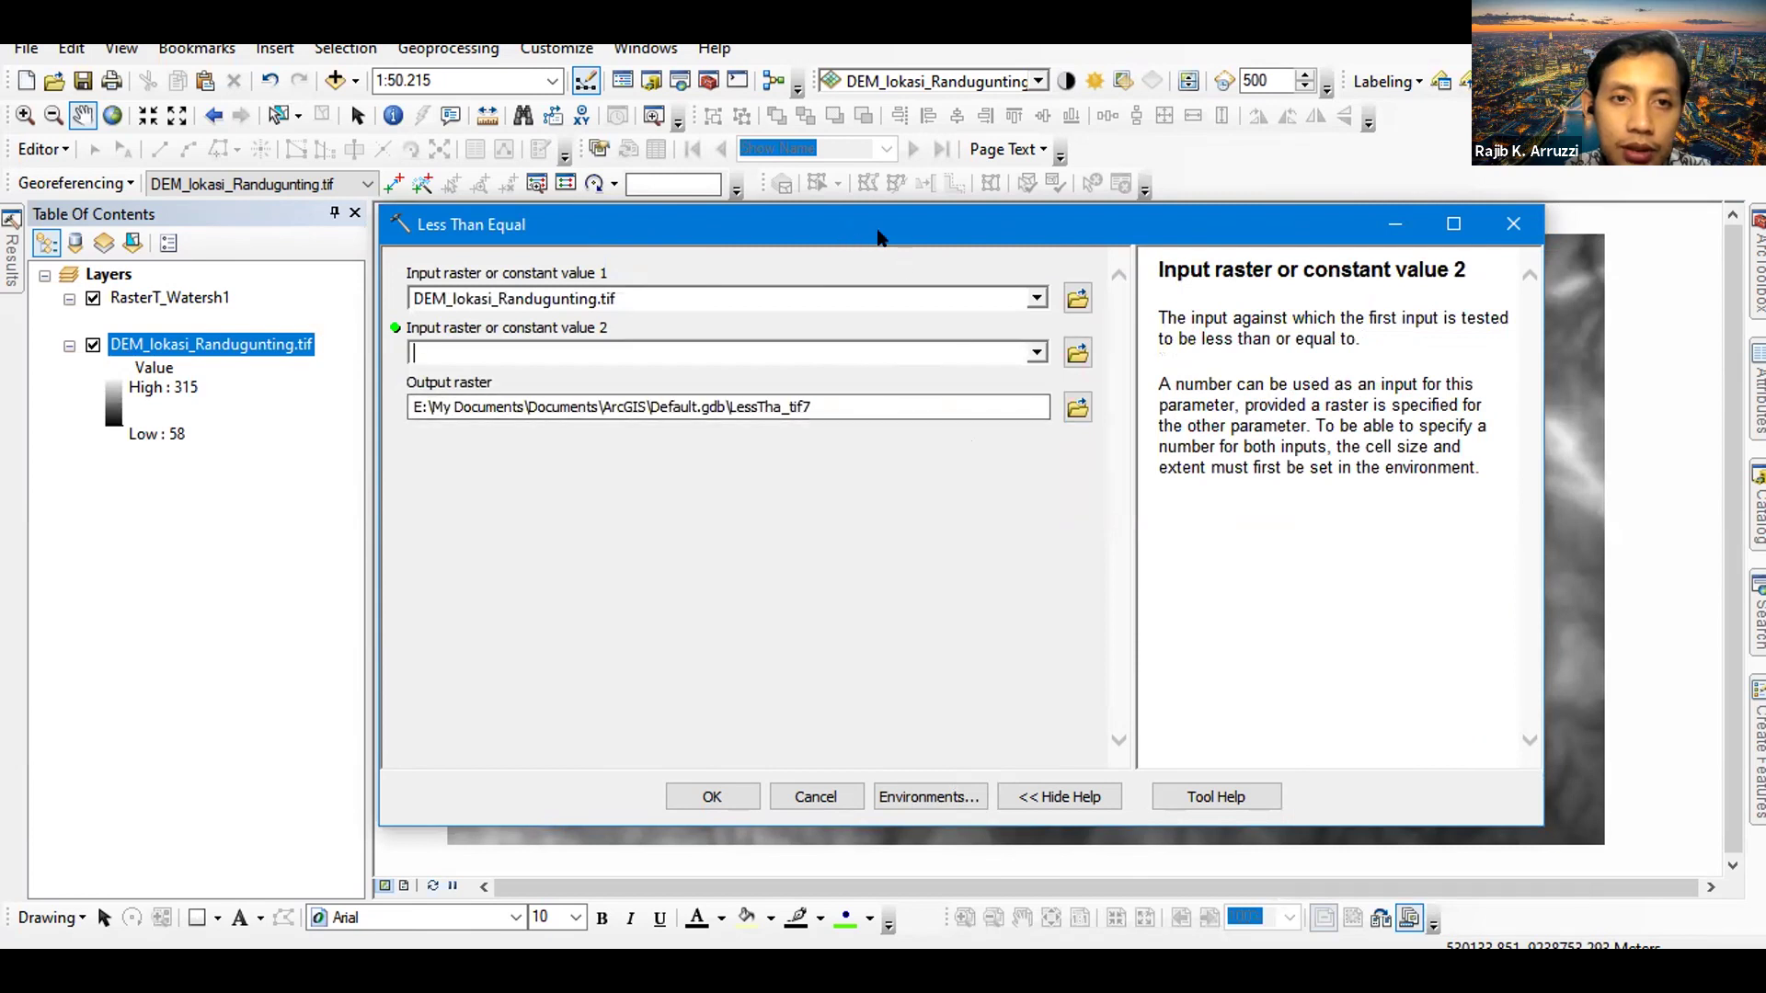
{"action": "left_click_drag", "start_coordinate": [878, 237], "coordinate": [900, 250]}
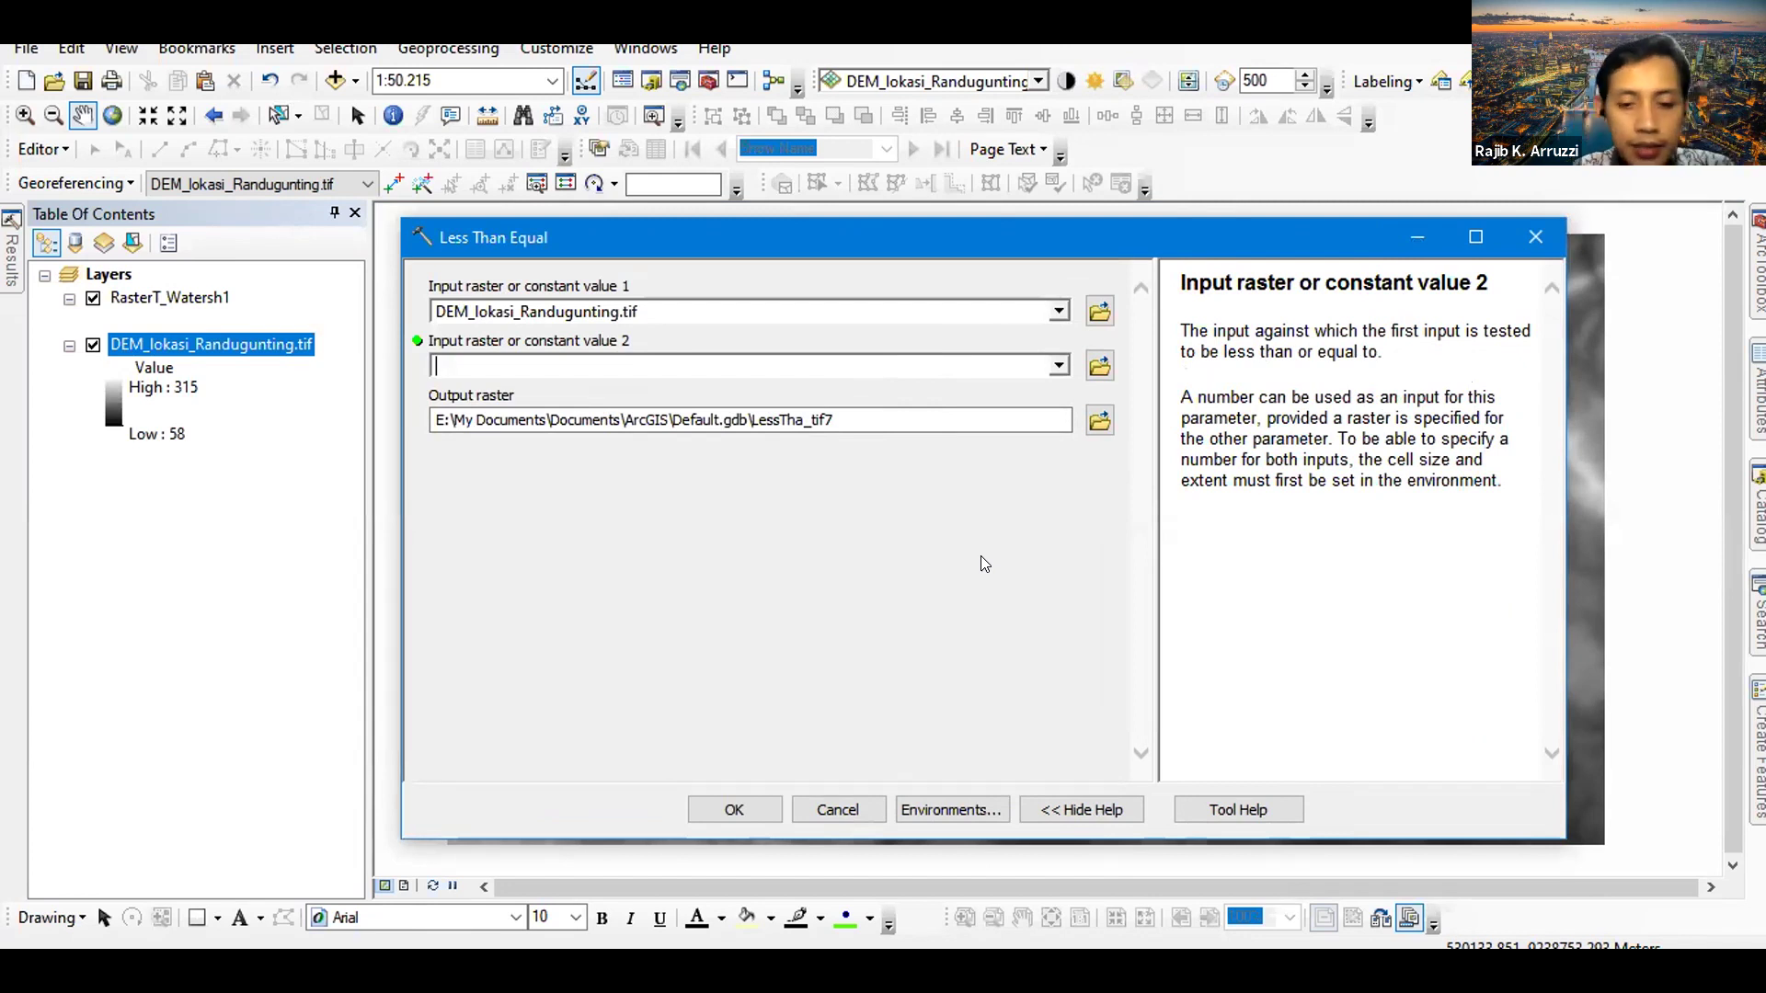
{"action": "type", "text": "114"}
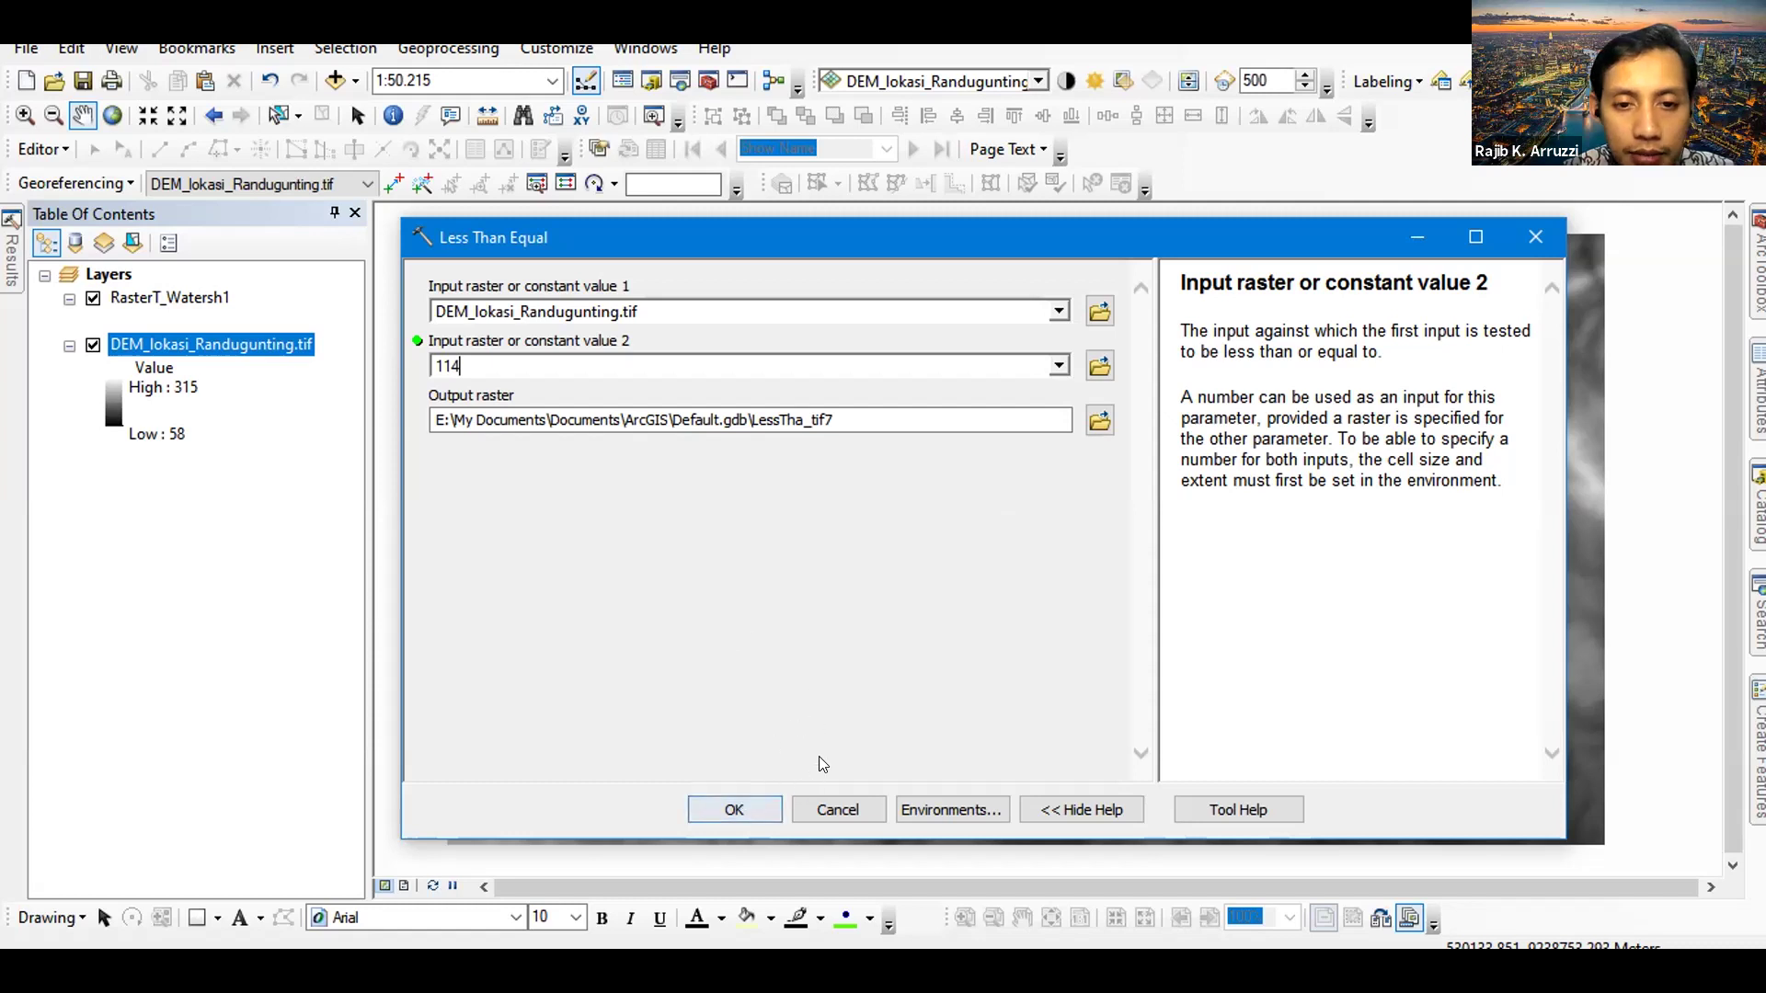
{"action": "left_click", "coordinate": [734, 804]}
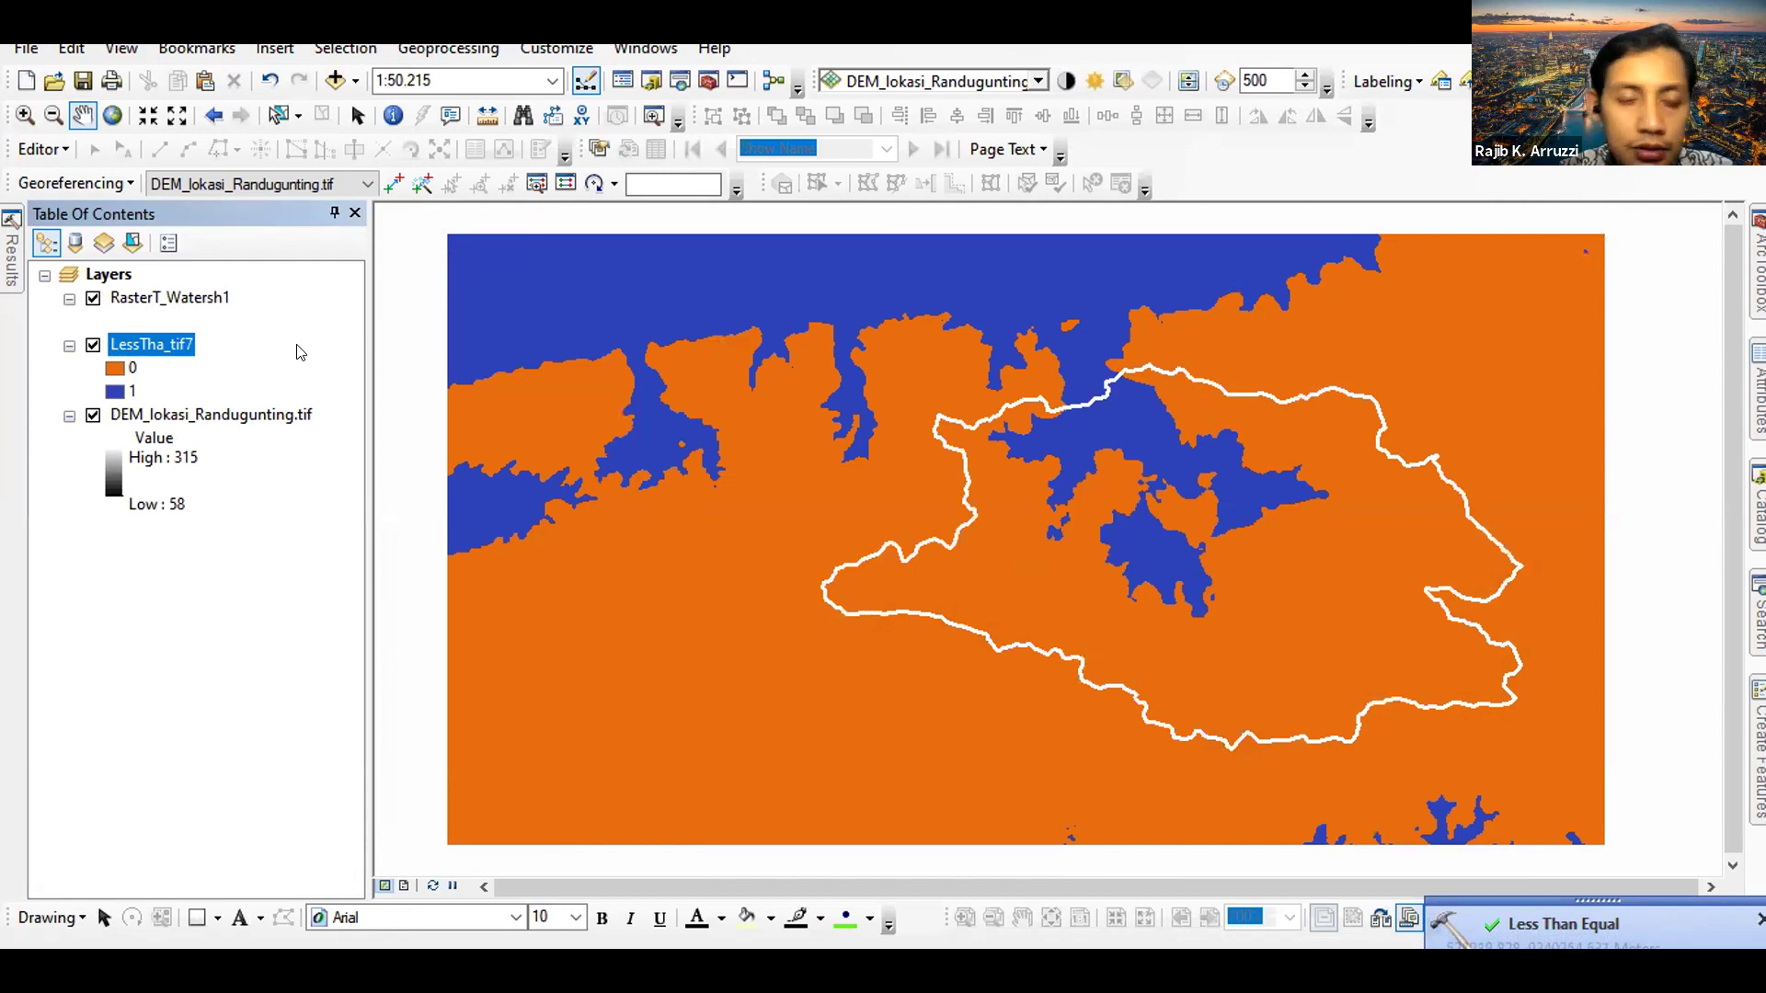
Set the fill colour of class 0 in the Less Than Equal raster to bright light blue
{"action": "left_click", "coordinate": [232, 420]}
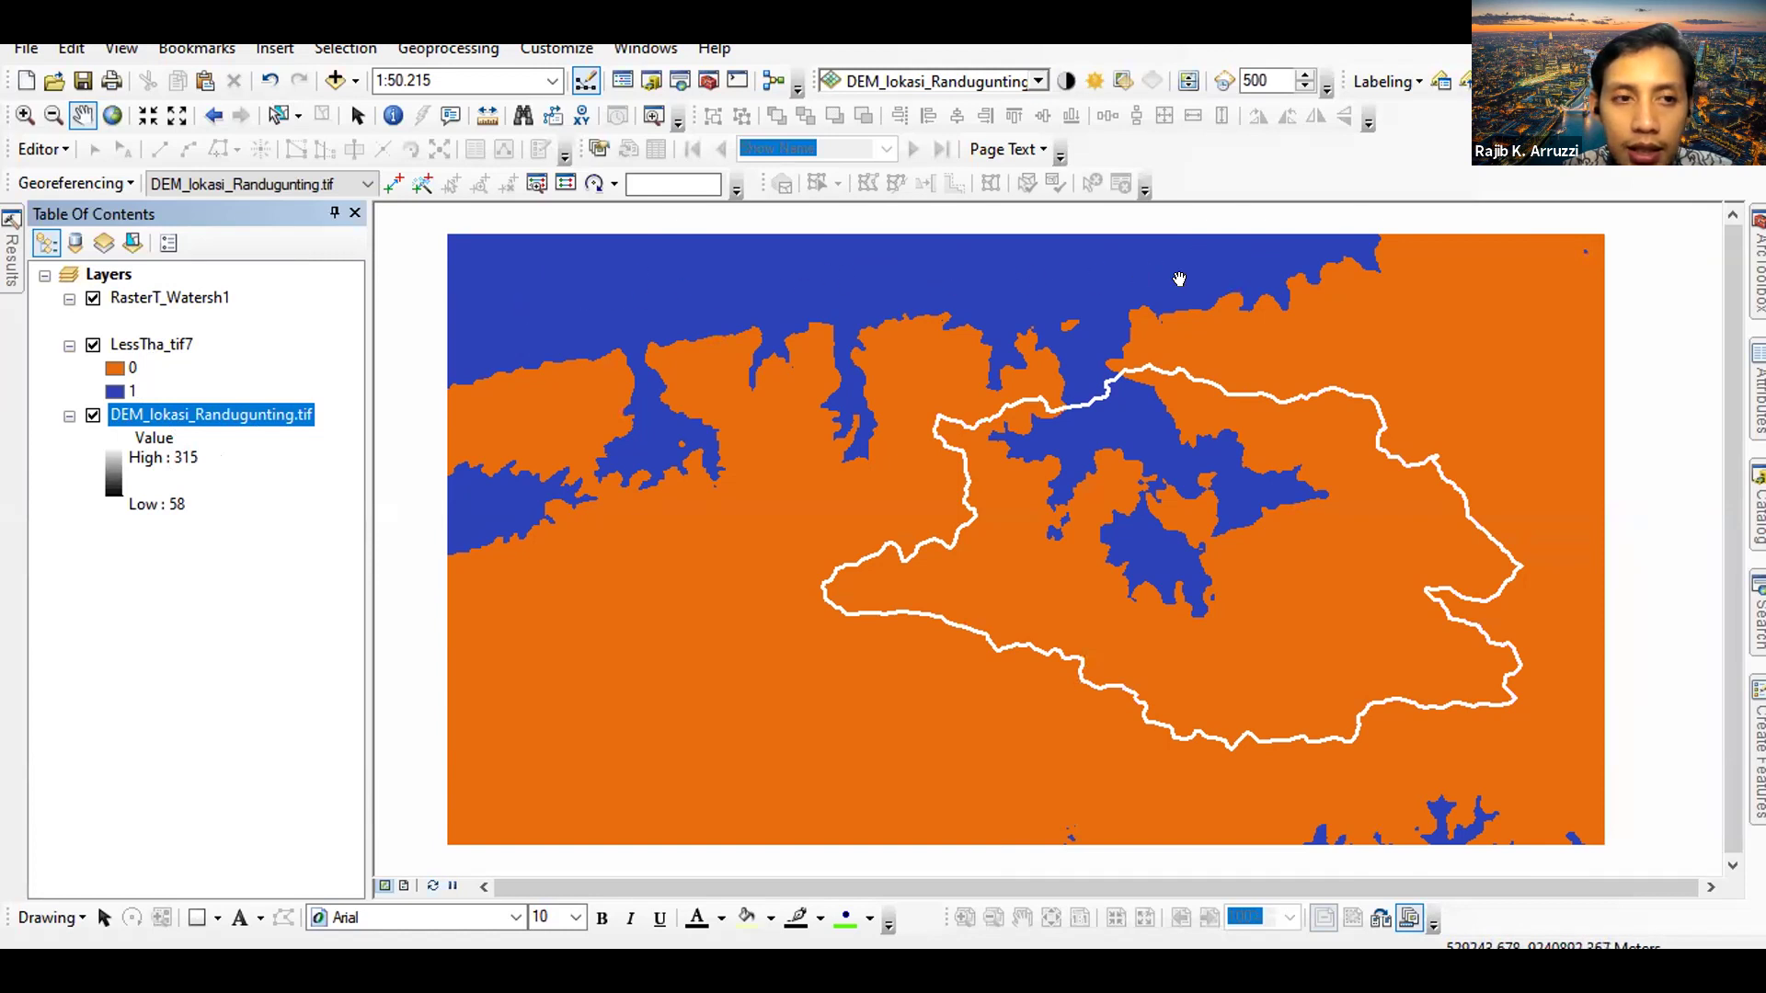
{"action": "left_click", "coordinate": [114, 369]}
{"action": "left_click", "coordinate": [799, 417]}
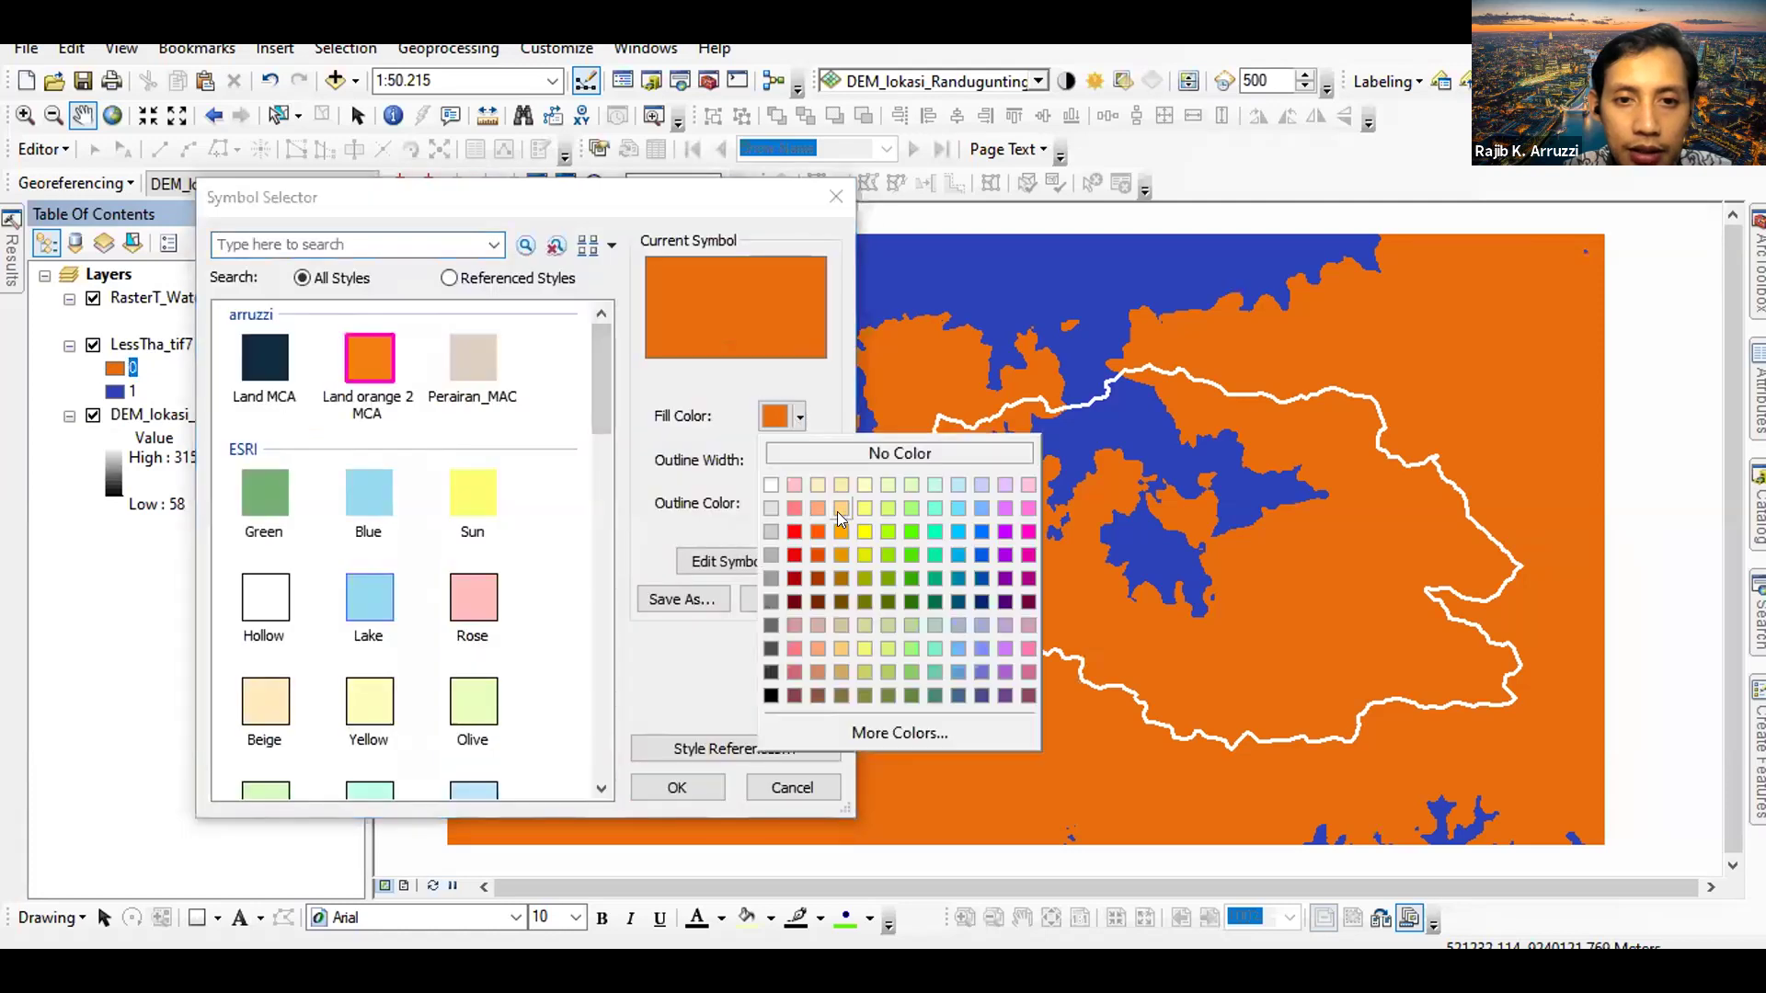
{"action": "left_click", "coordinate": [957, 533]}
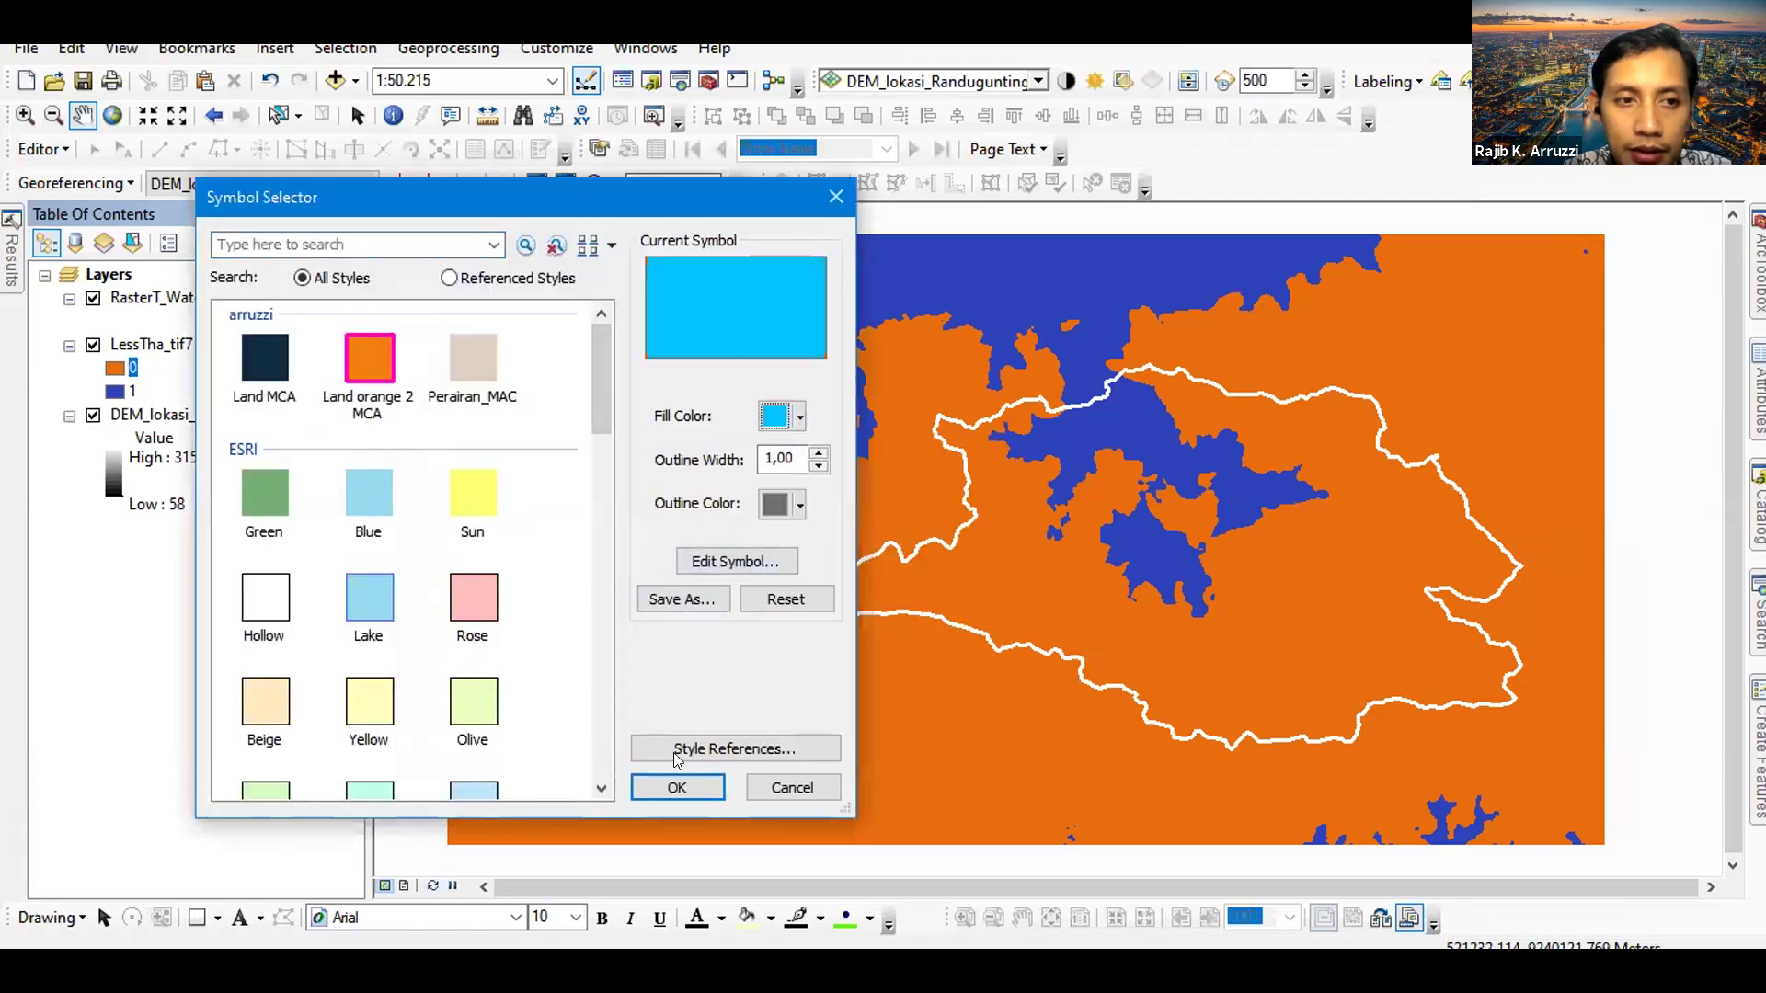
{"action": "left_click", "coordinate": [677, 784]}
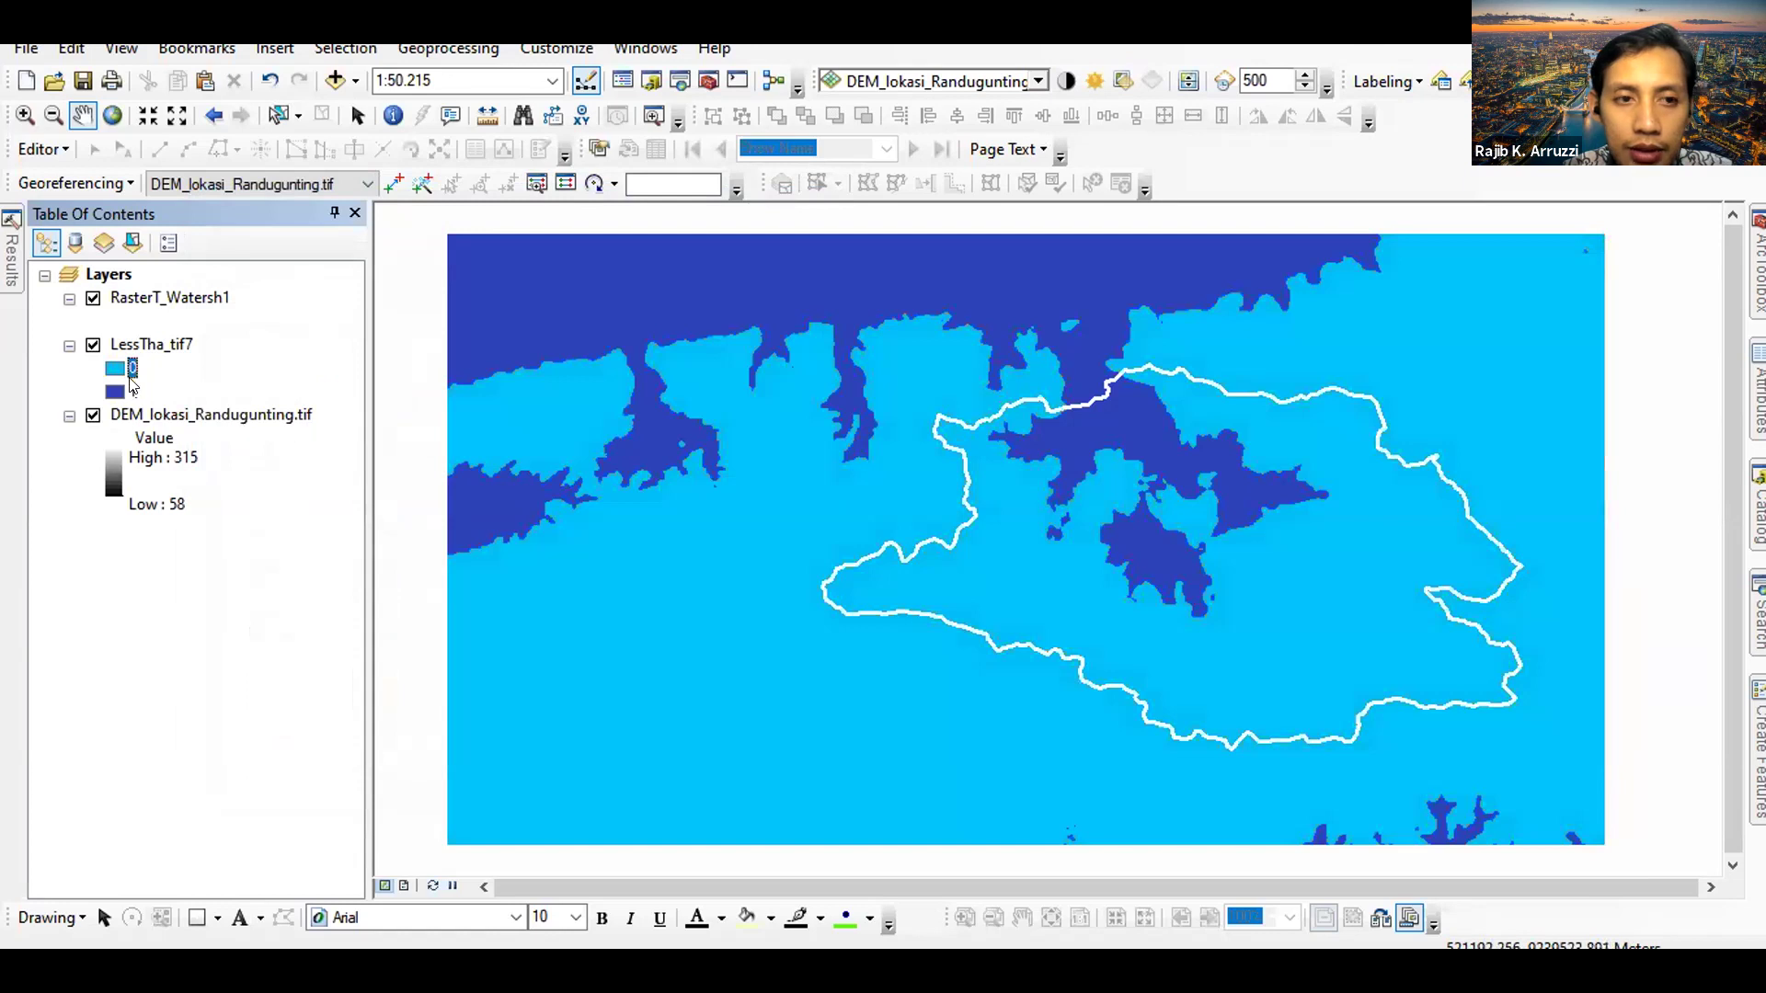
Set the fill colour of class 0 in the Less Than Equal raster to black
{"action": "left_click", "coordinate": [115, 369]}
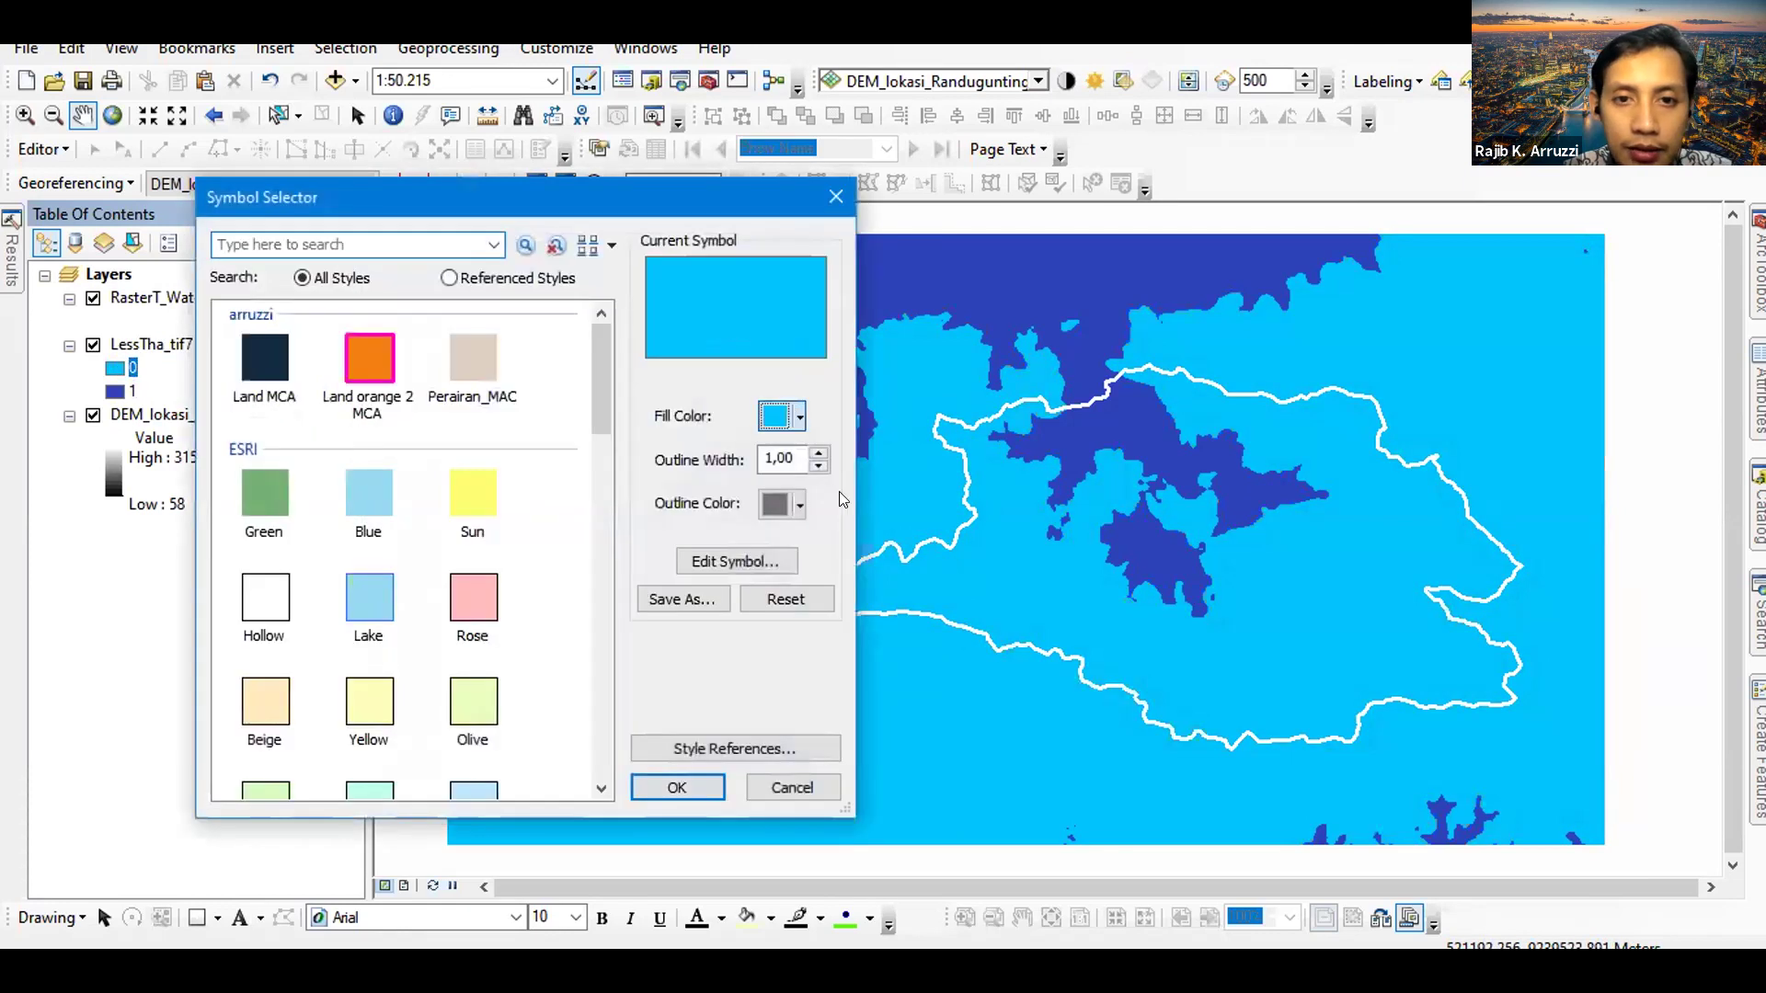
{"action": "left_click", "coordinate": [799, 417]}
{"action": "left_click", "coordinate": [770, 696]}
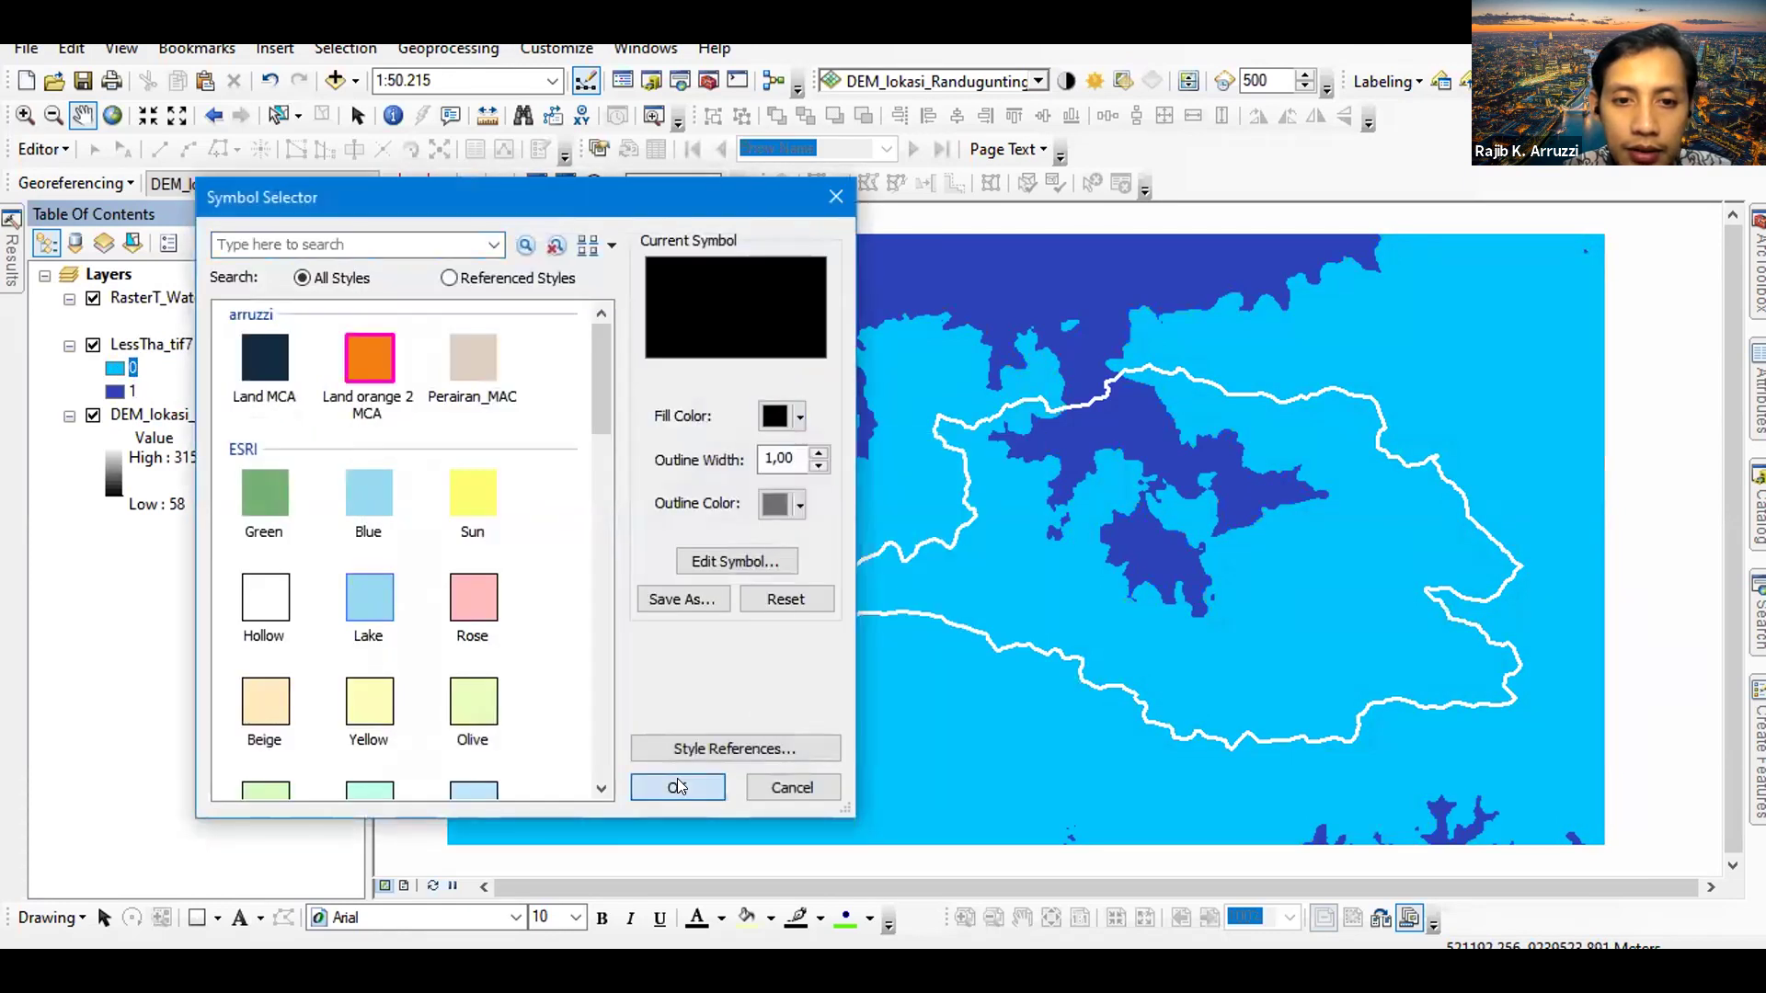
{"action": "left_click", "coordinate": [677, 788]}
{"action": "key", "text": "Down"}
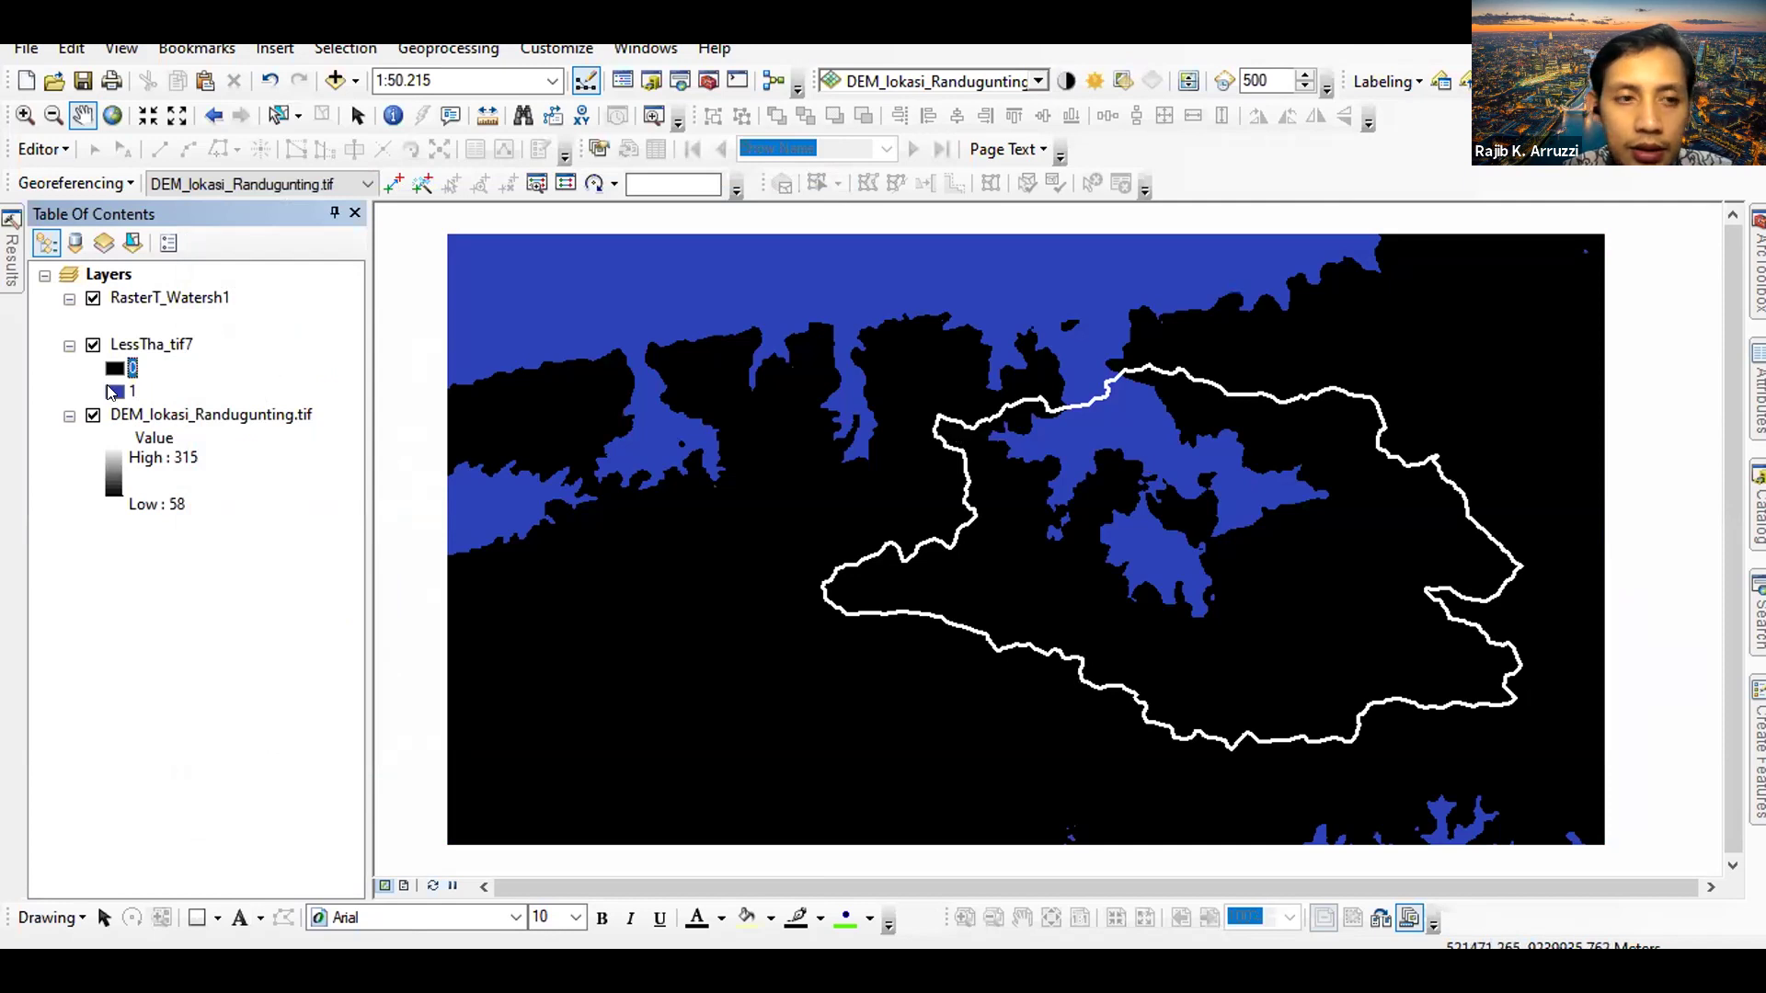
Set the fill colour of class 1 in the Less Than Equal raster to bright turquoise green
{"action": "key", "text": "Return"}
{"action": "left_click", "coordinate": [798, 420]}
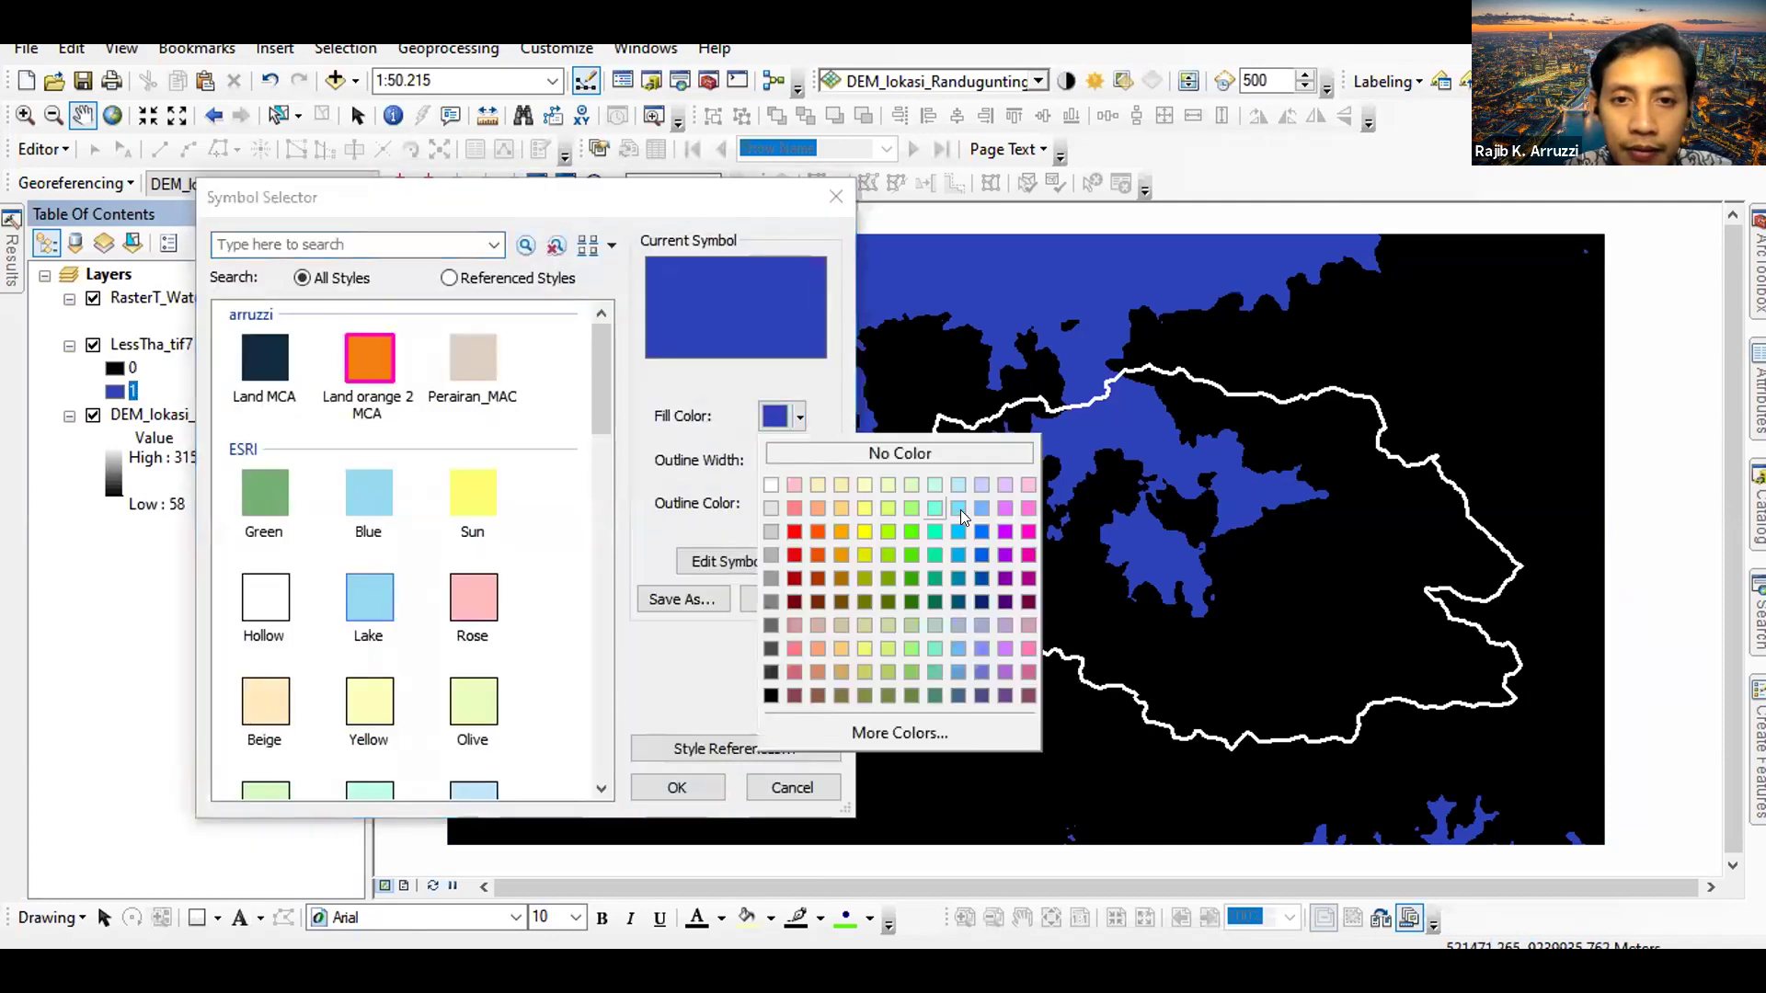
{"action": "left_click", "coordinate": [933, 530]}
{"action": "left_click", "coordinate": [675, 785]}
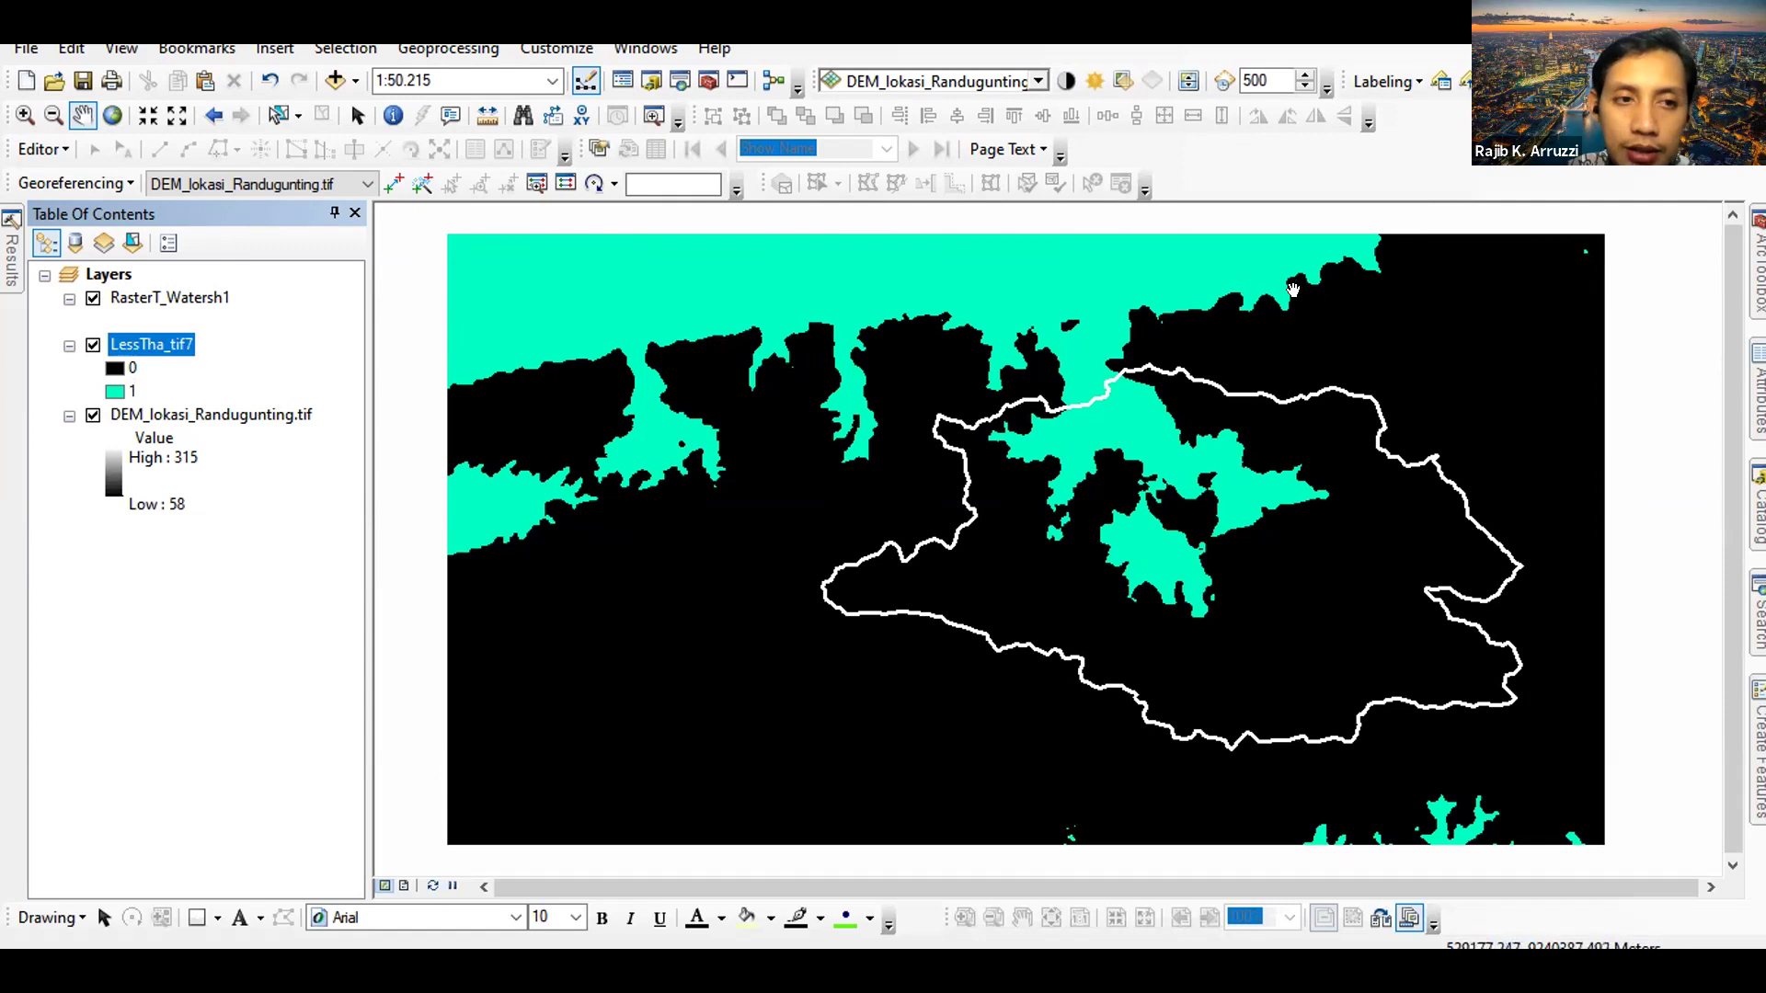
Check the data type and source of the LessTha_tif7 raster in its layer properties
{"action": "right_click", "coordinate": [170, 349]}
{"action": "left_click", "coordinate": [357, 726]}
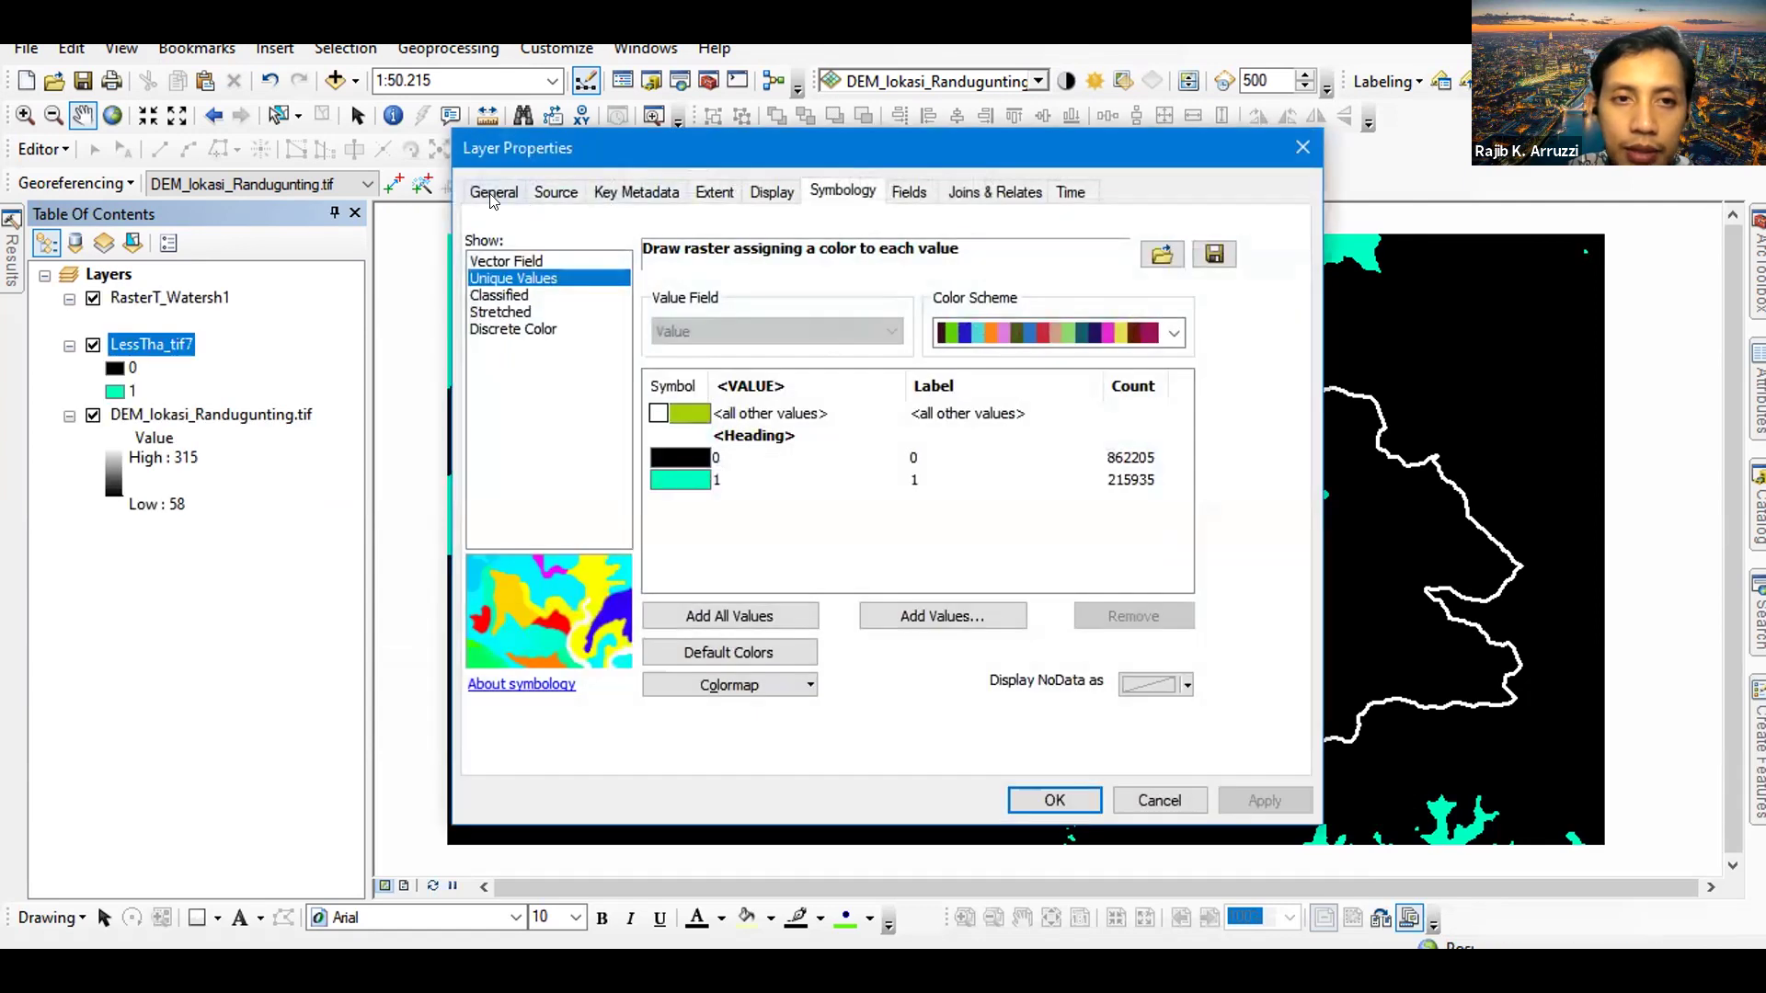
{"action": "left_click", "coordinate": [495, 193]}
{"action": "left_click", "coordinate": [555, 191]}
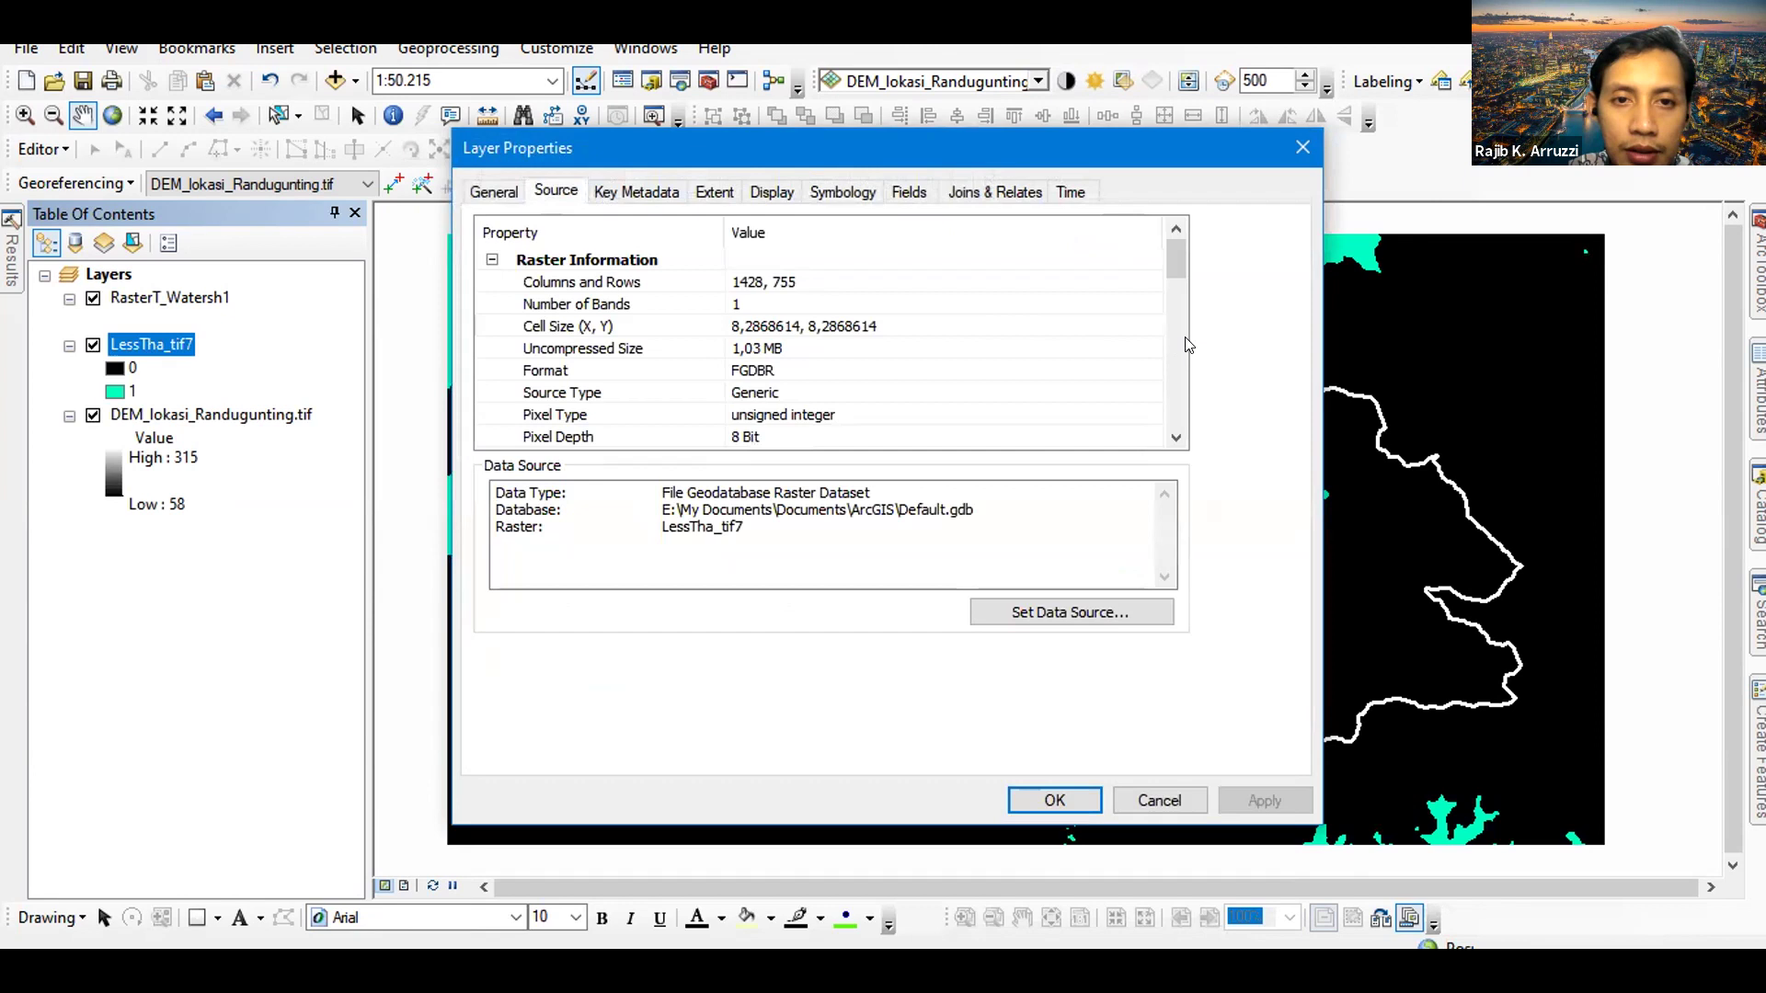
{"action": "left_click_drag", "start_coordinate": [864, 481], "coordinate": [653, 478]}
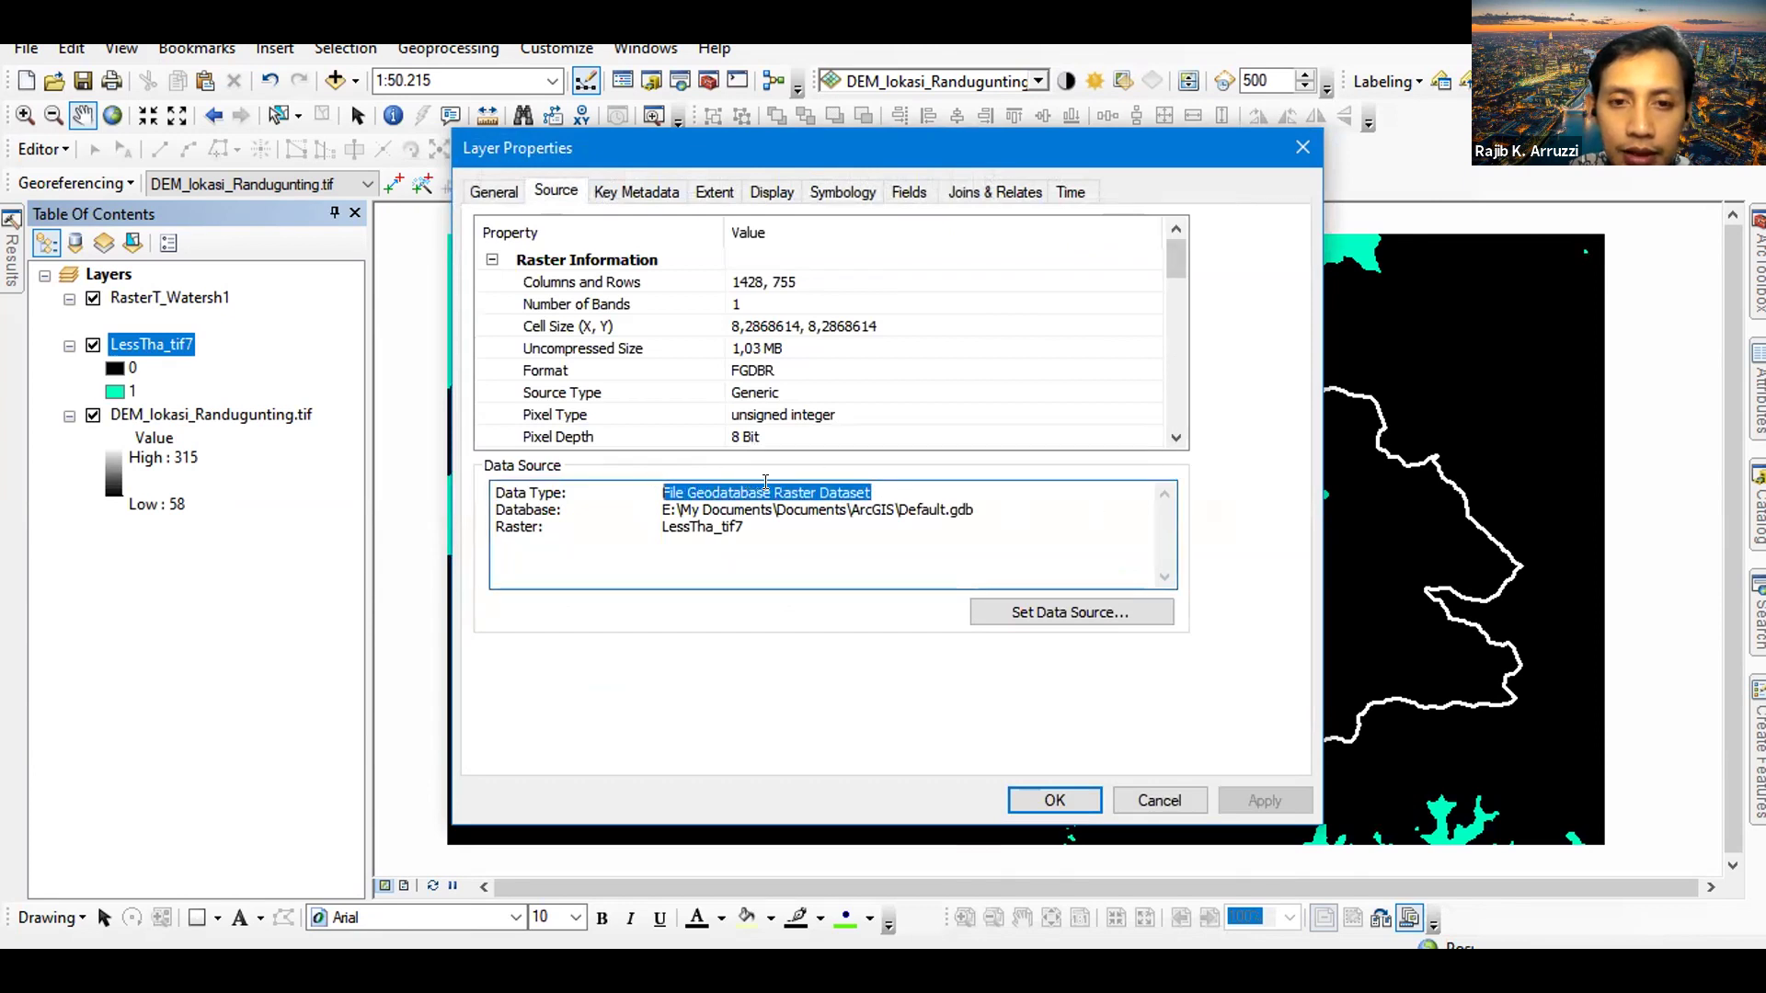
{"action": "left_click", "coordinate": [1141, 803]}
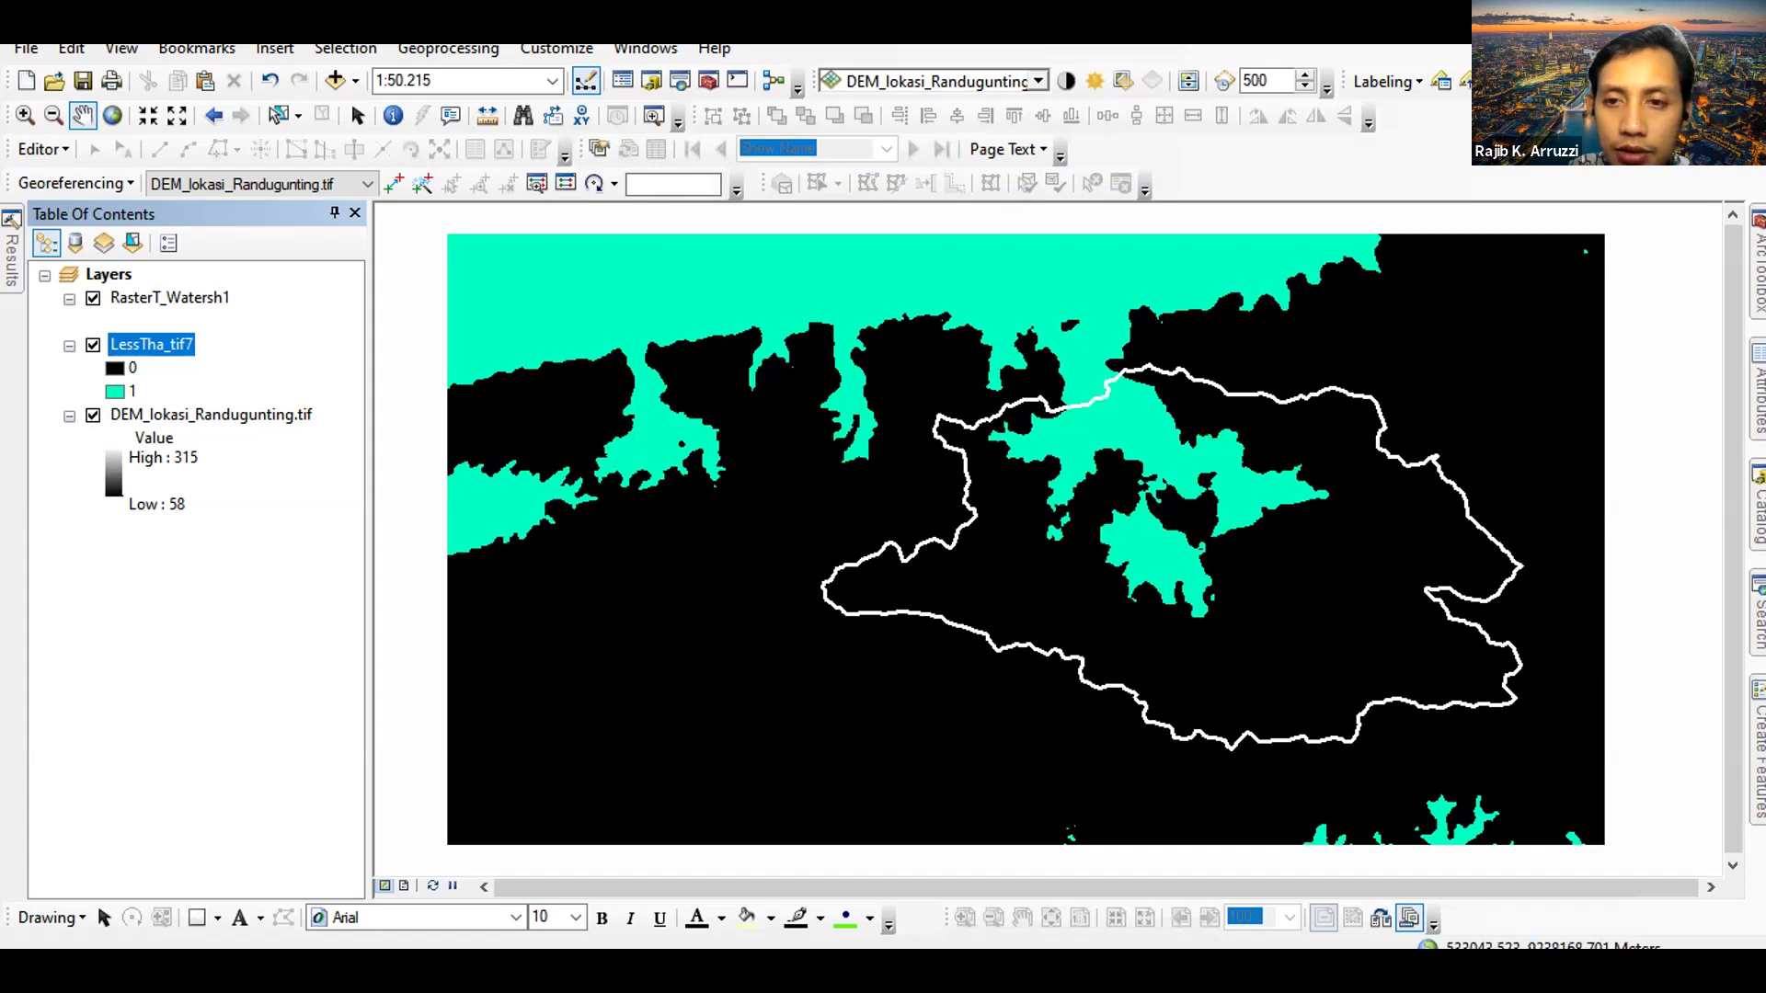
Search the geoprocessing tools for "raster to polygon"
{"action": "left_click", "coordinate": [1759, 612]}
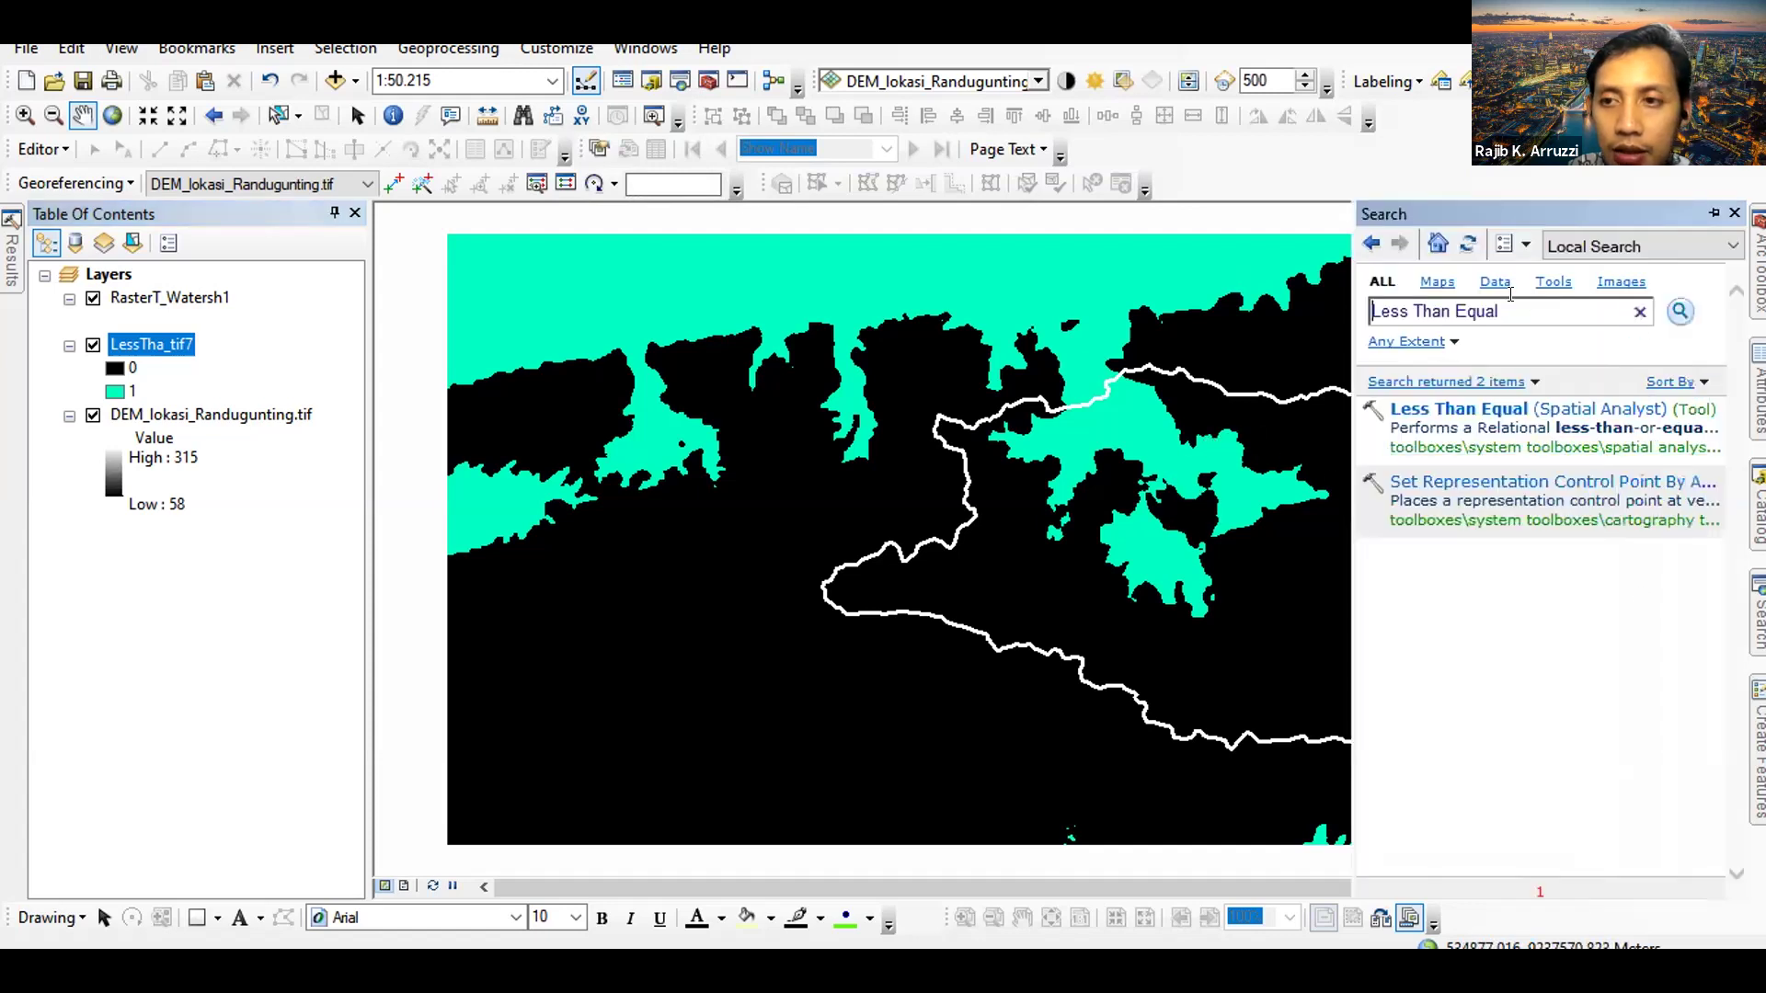
{"action": "left_click_drag", "start_coordinate": [1511, 307], "coordinate": [962, 246]}
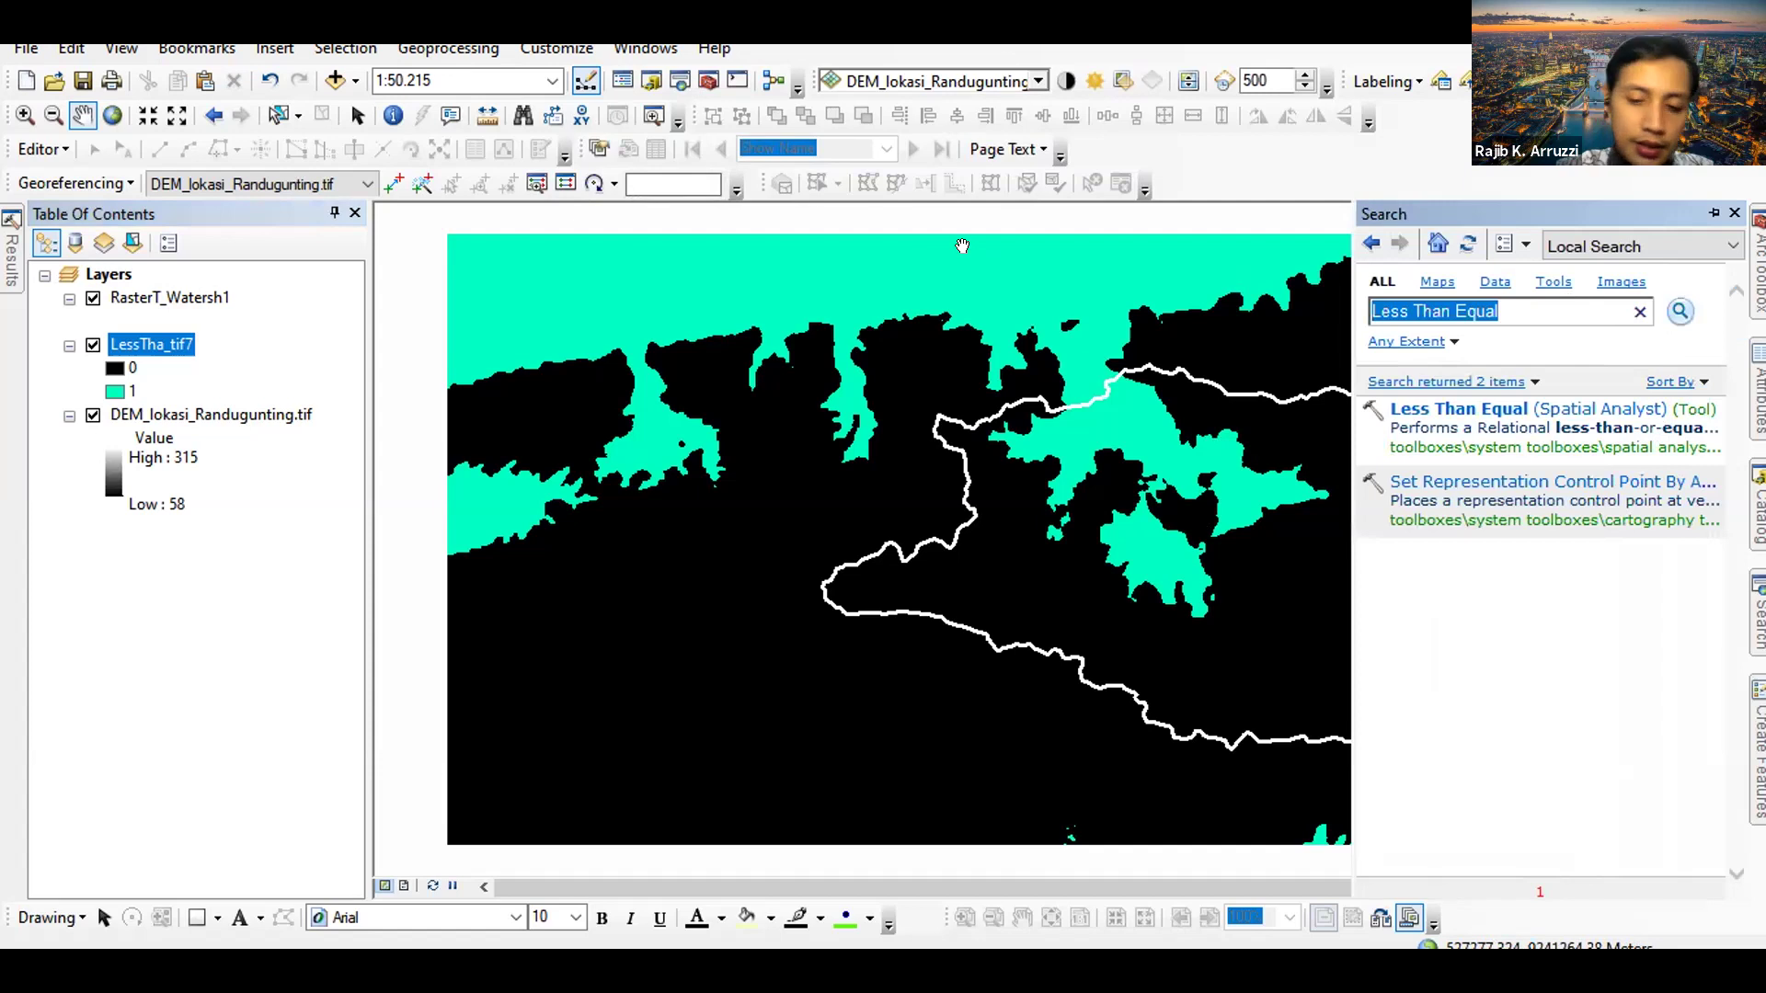
{"action": "key", "text": "BackSpace"}
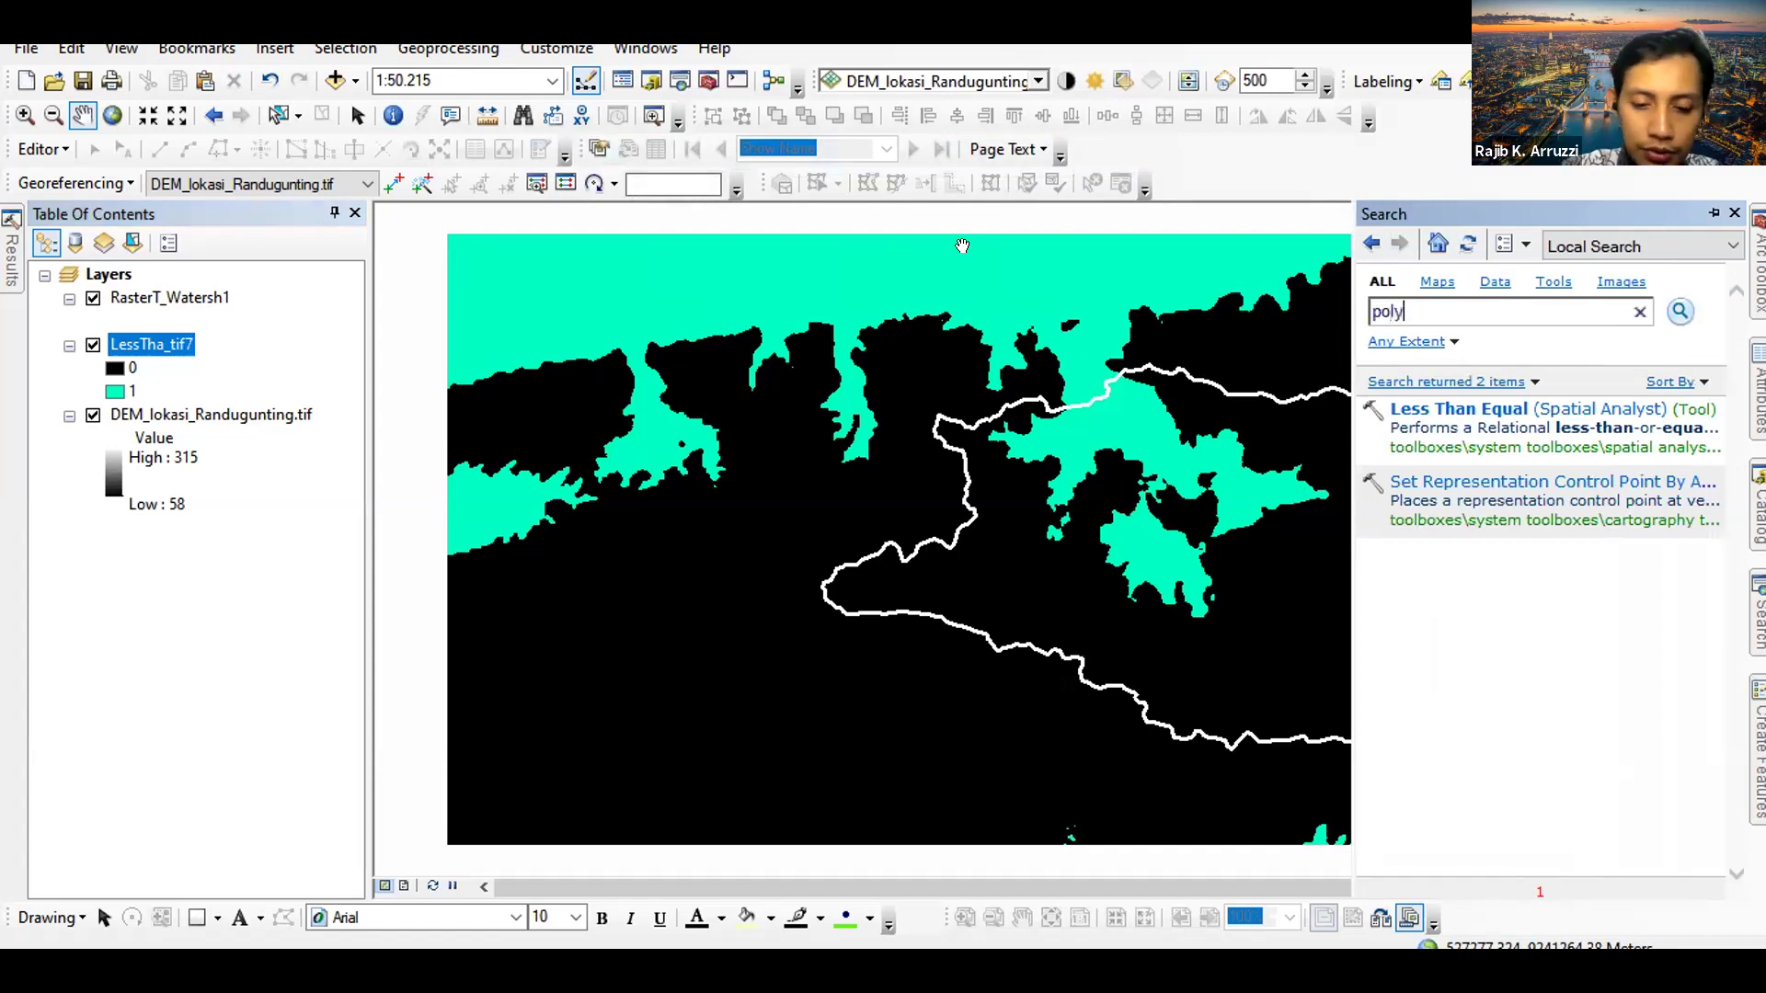
{"action": "type", "text": "raster to"}
{"action": "key", "text": "Return"}
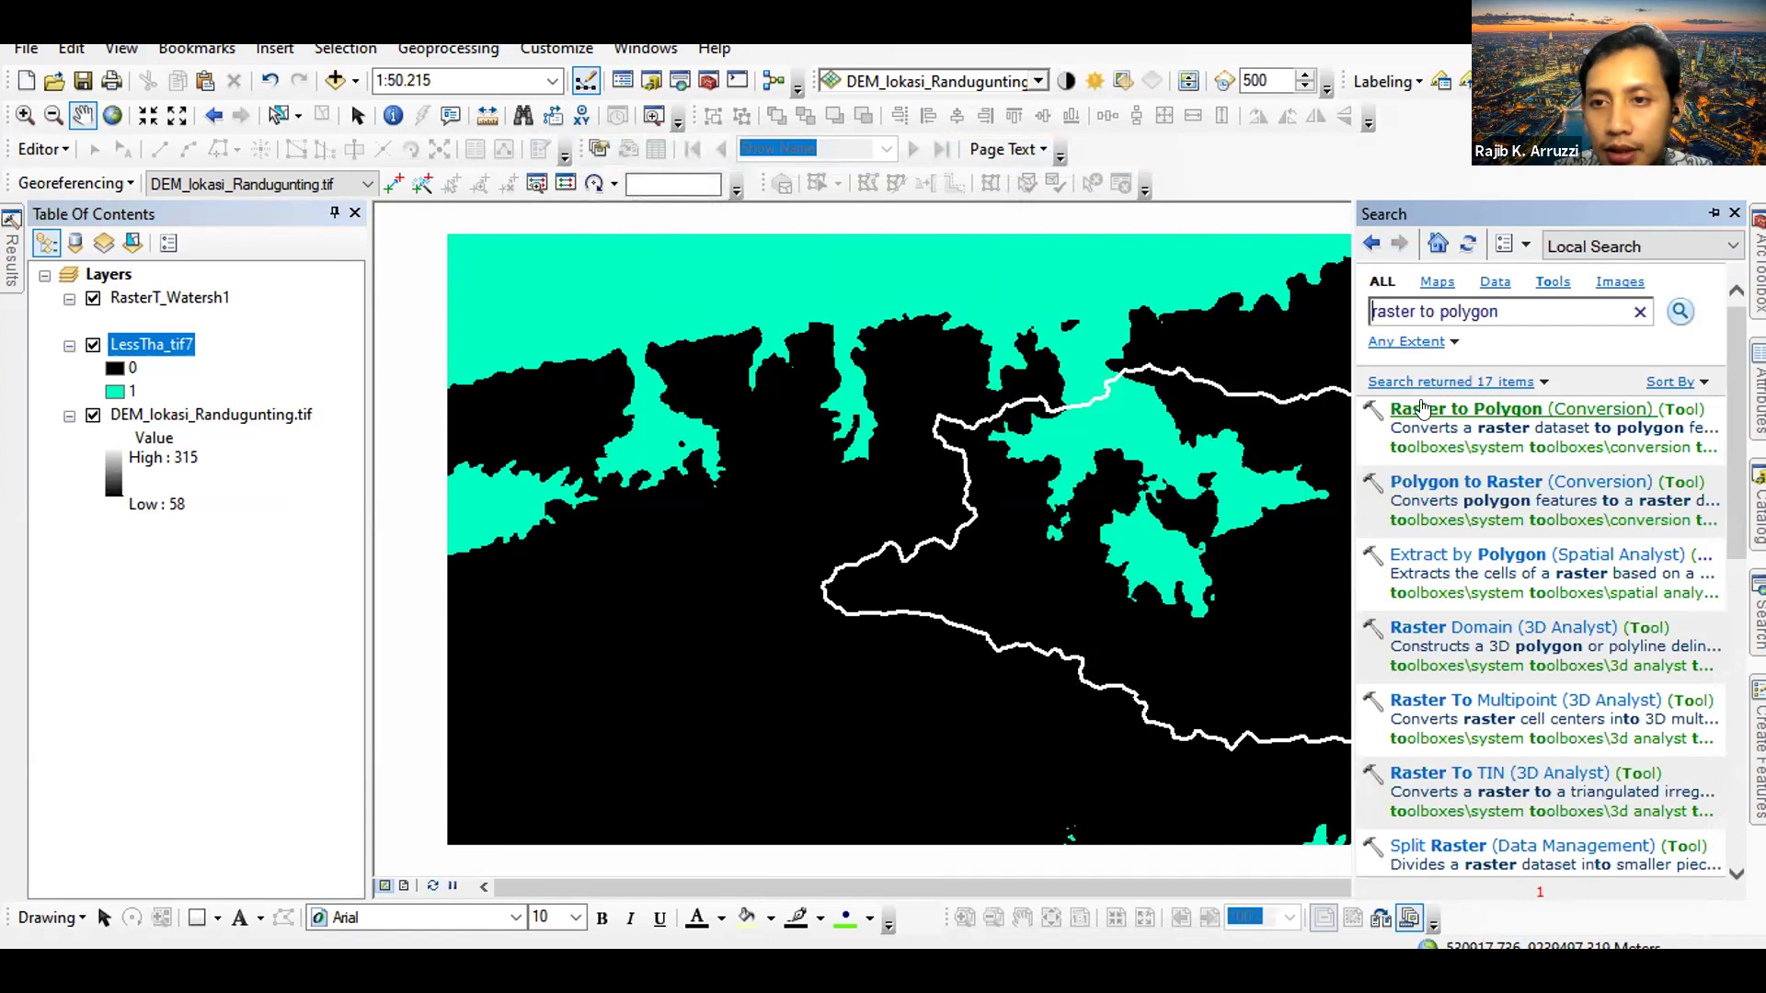
Run Raster to Polygon on LessTha_tif7 with the Value field and simplified polygons, keeping the default output RasterT_LessTha2
{"action": "left_click", "coordinate": [1508, 408]}
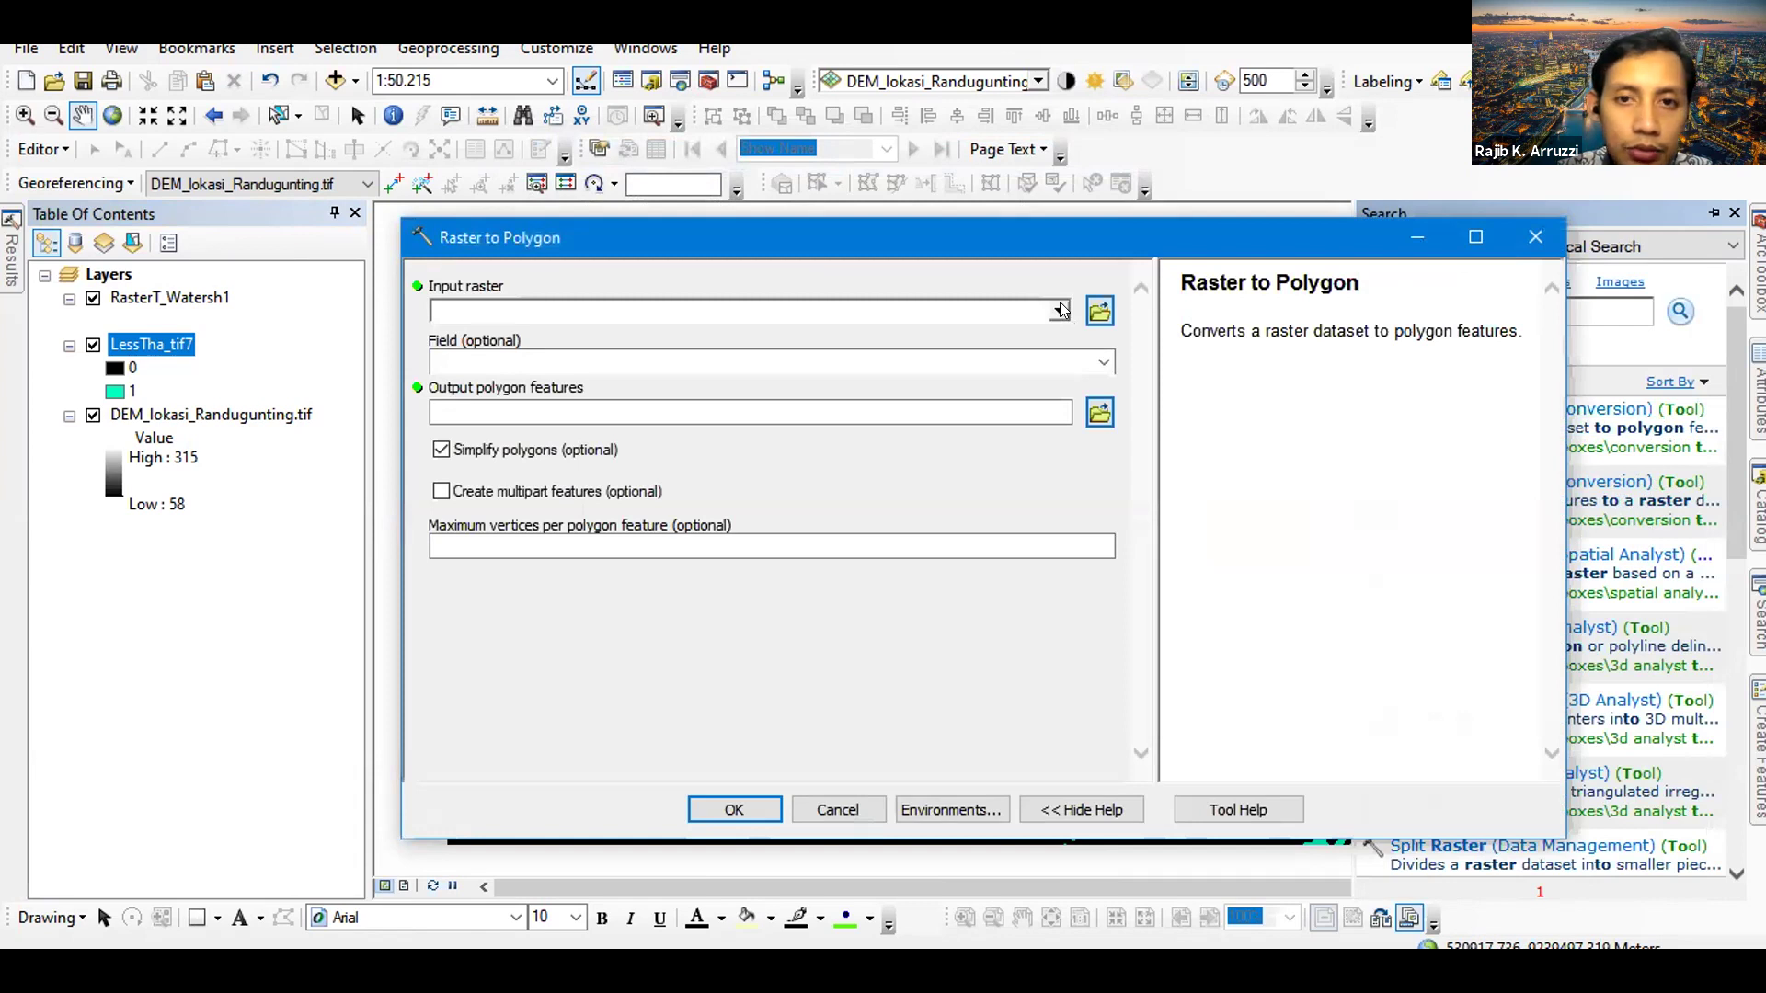
{"action": "left_click", "coordinate": [1061, 310]}
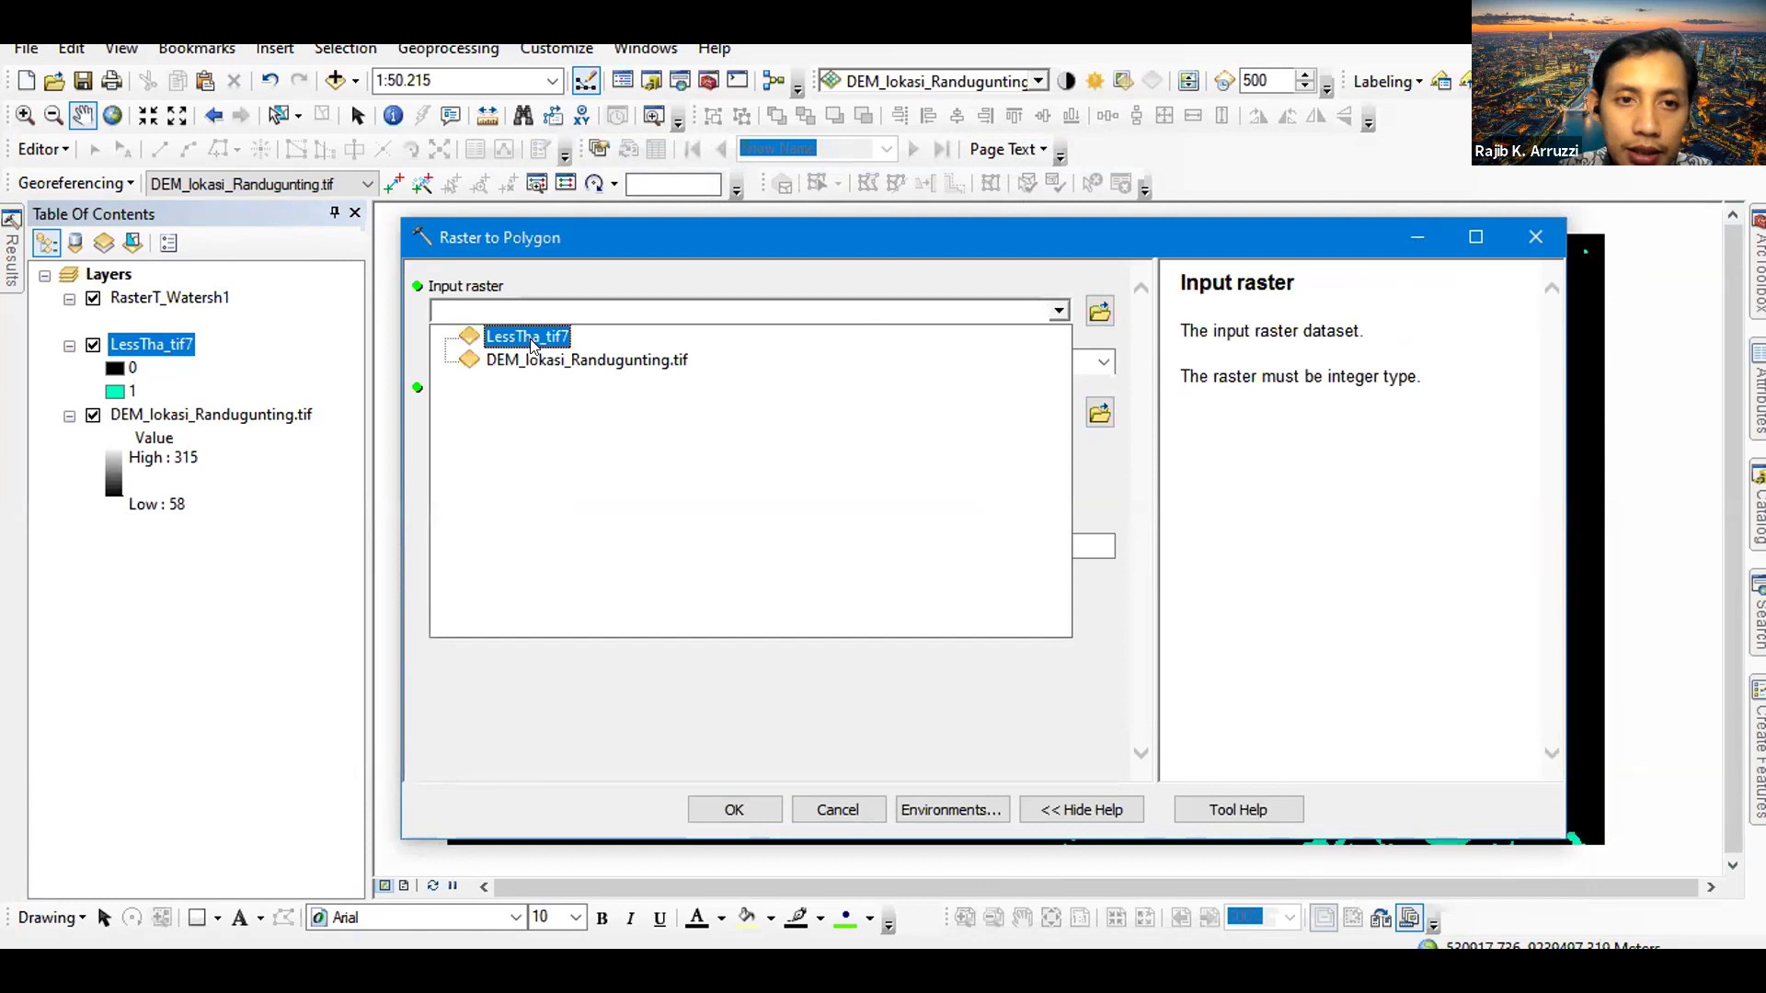
{"action": "left_click", "coordinate": [623, 343]}
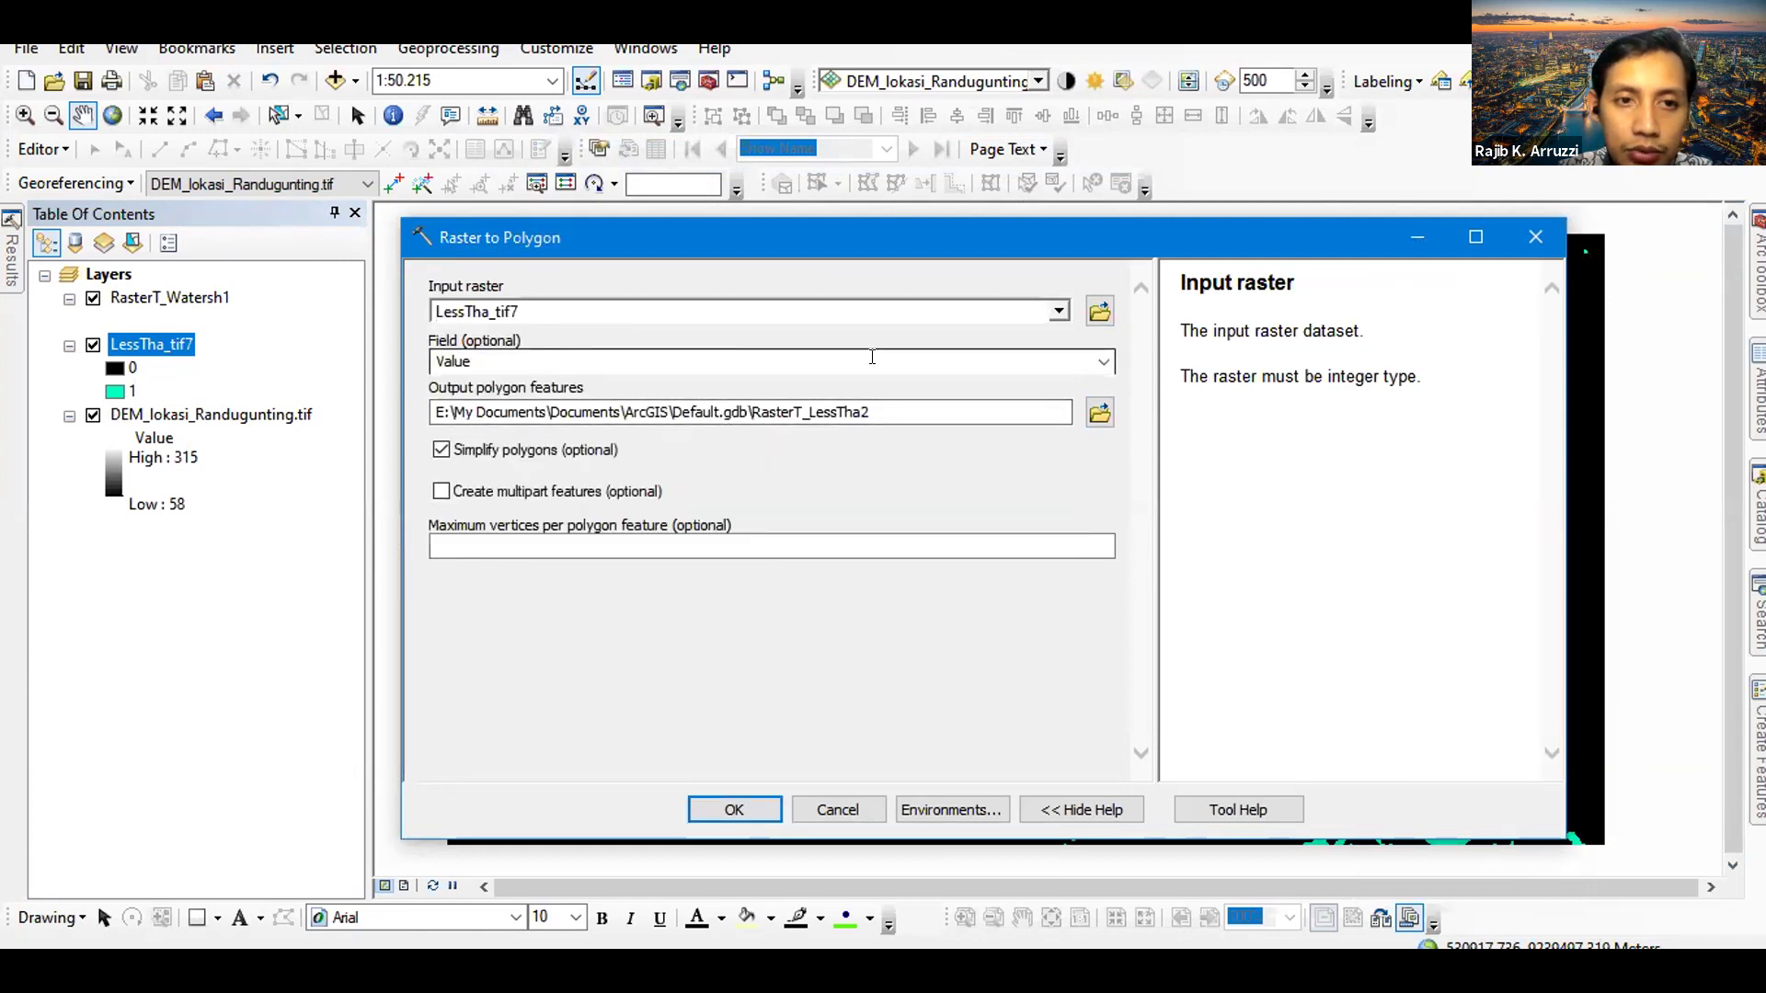
{"action": "left_click", "coordinate": [741, 810]}
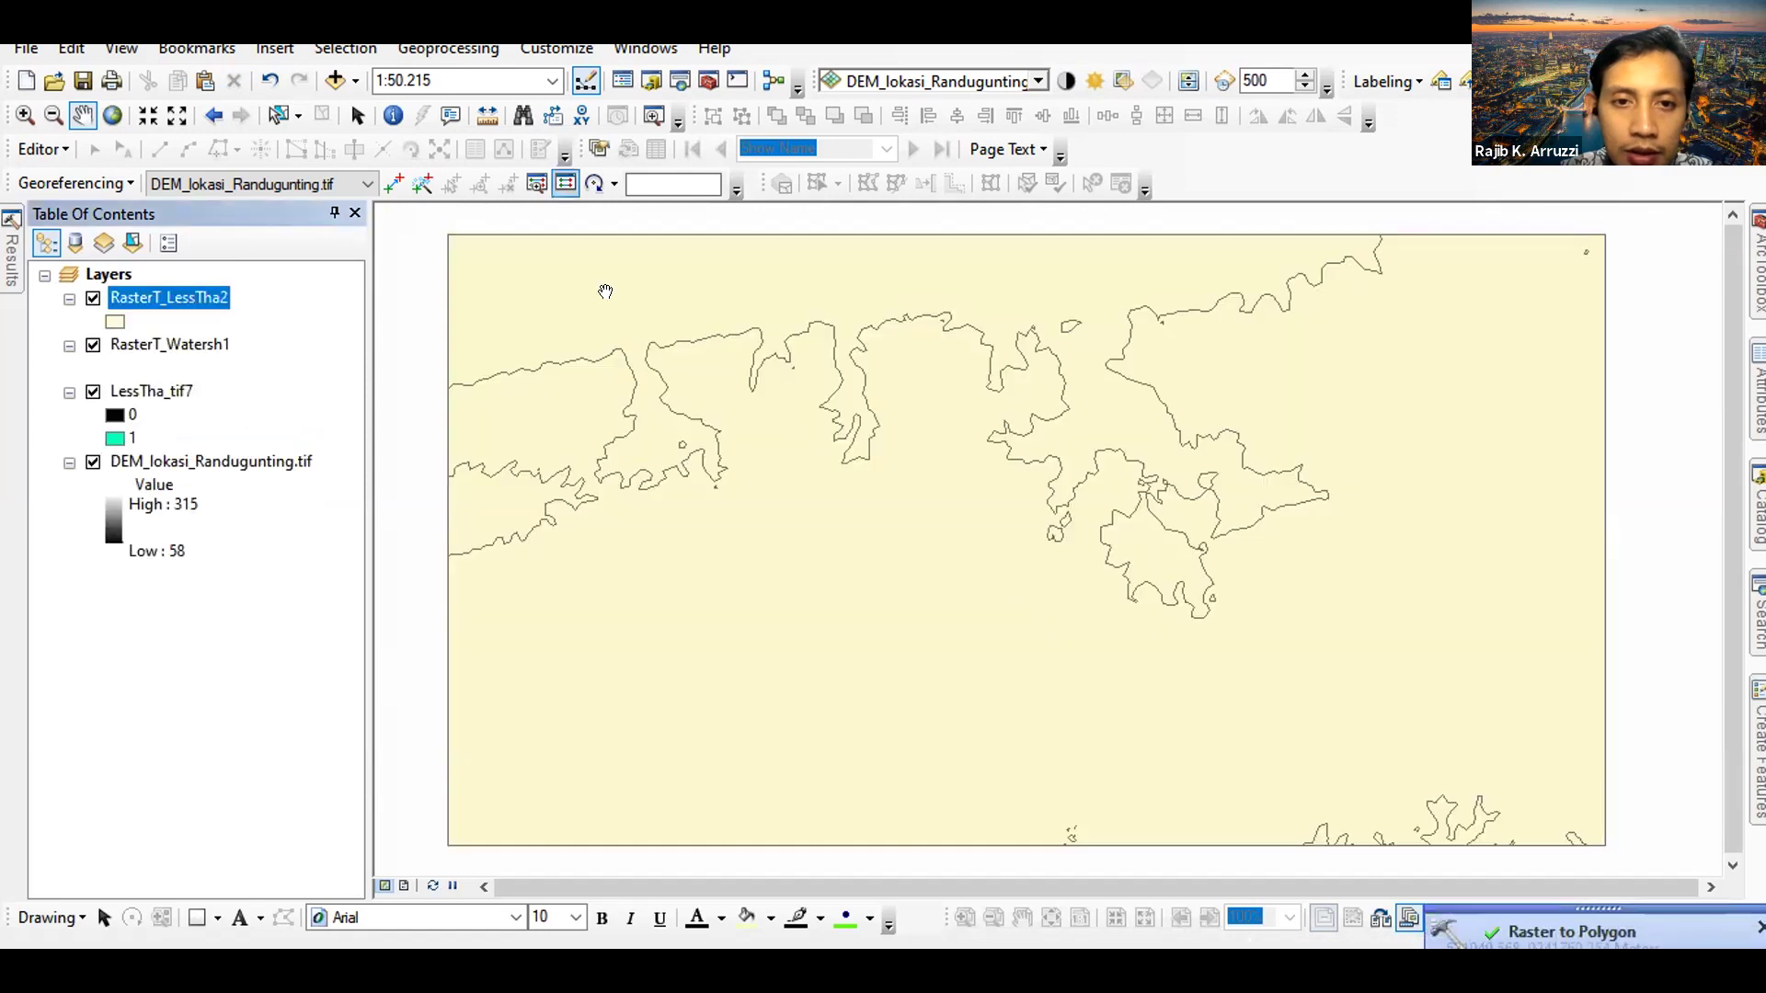
Move the RasterT_Watersh1 boundary layer above the RasterT_LessTha2 polygons and hide the LessTha_tif7 raster
{"action": "left_click_drag", "start_coordinate": [157, 347], "coordinate": [183, 284]}
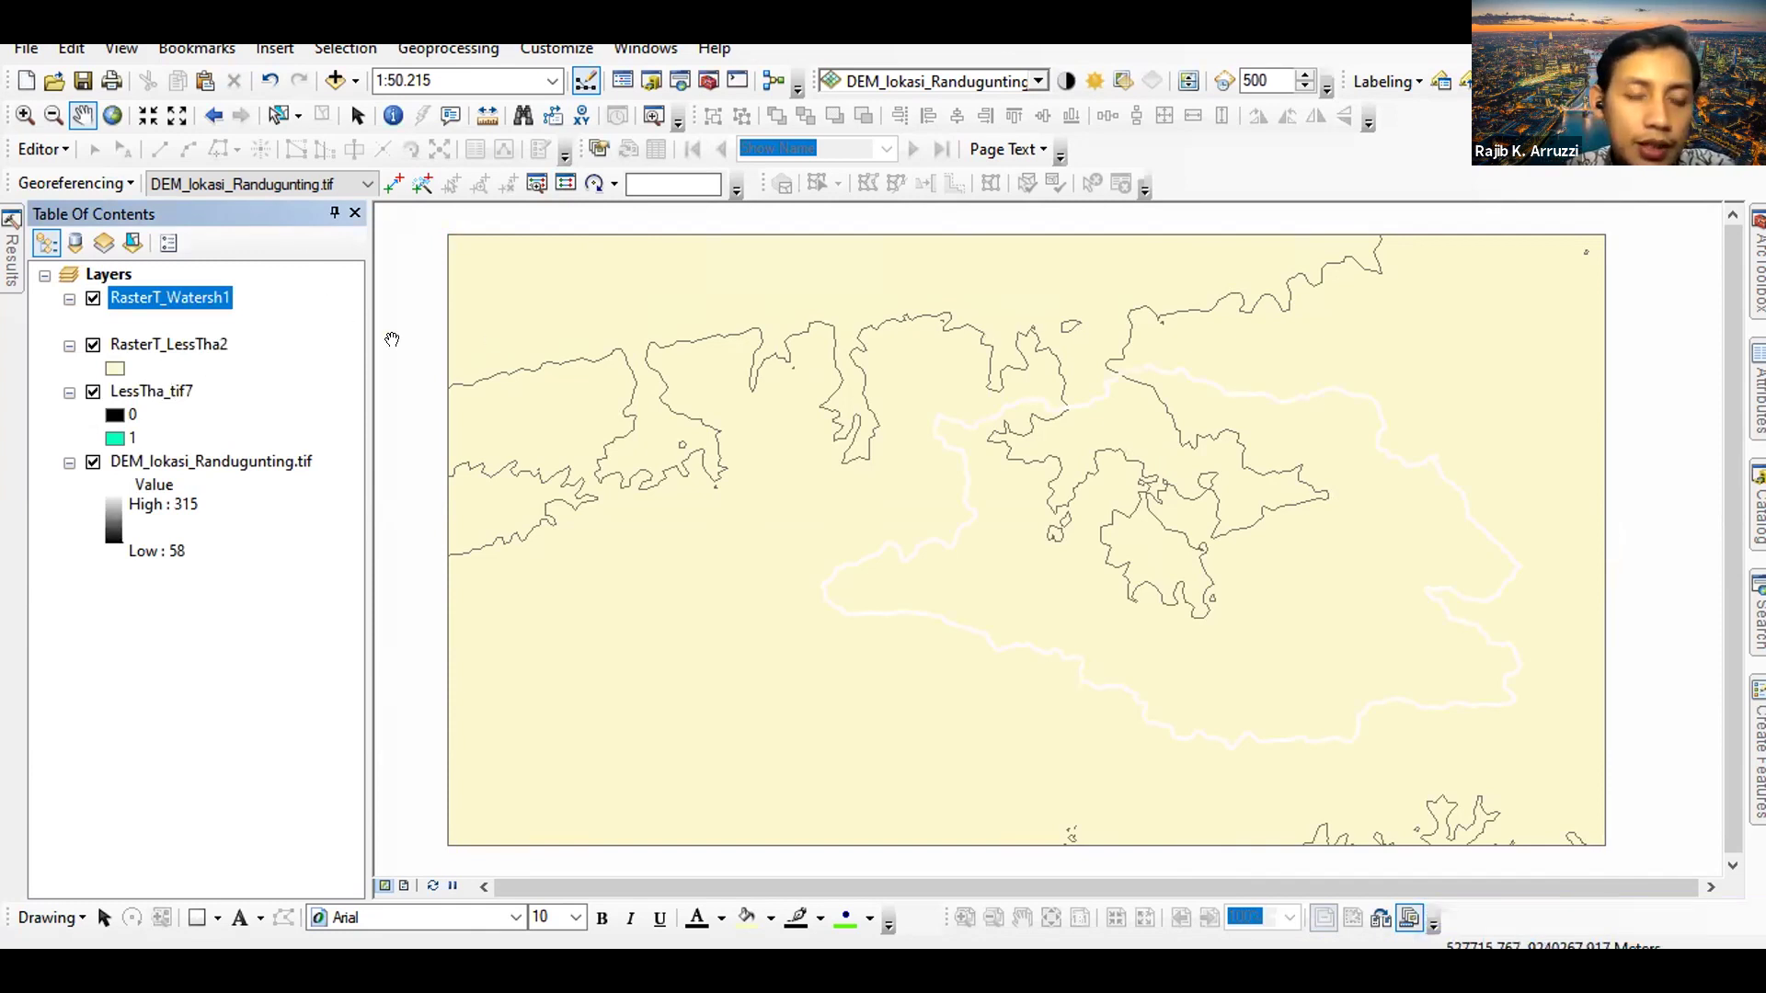
{"action": "left_click", "coordinate": [92, 392]}
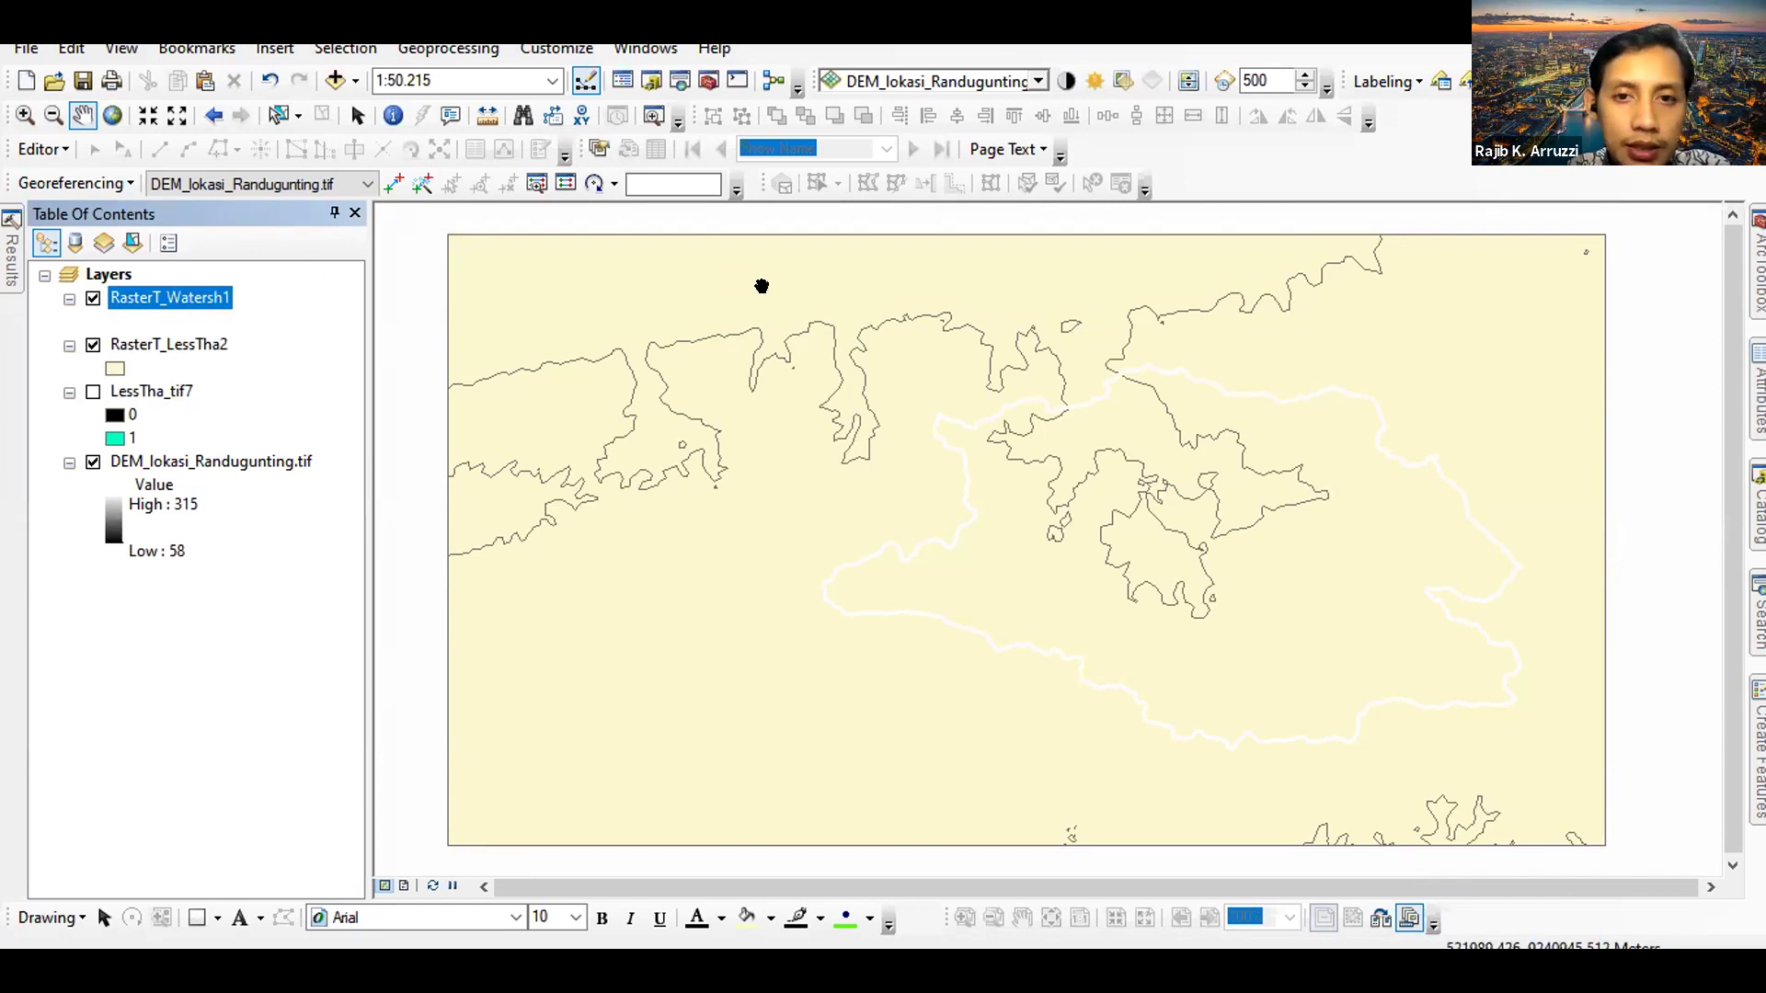
Start an edit session on the RasterT_LessTha2 polygon layer
{"action": "right_click", "coordinate": [174, 302]}
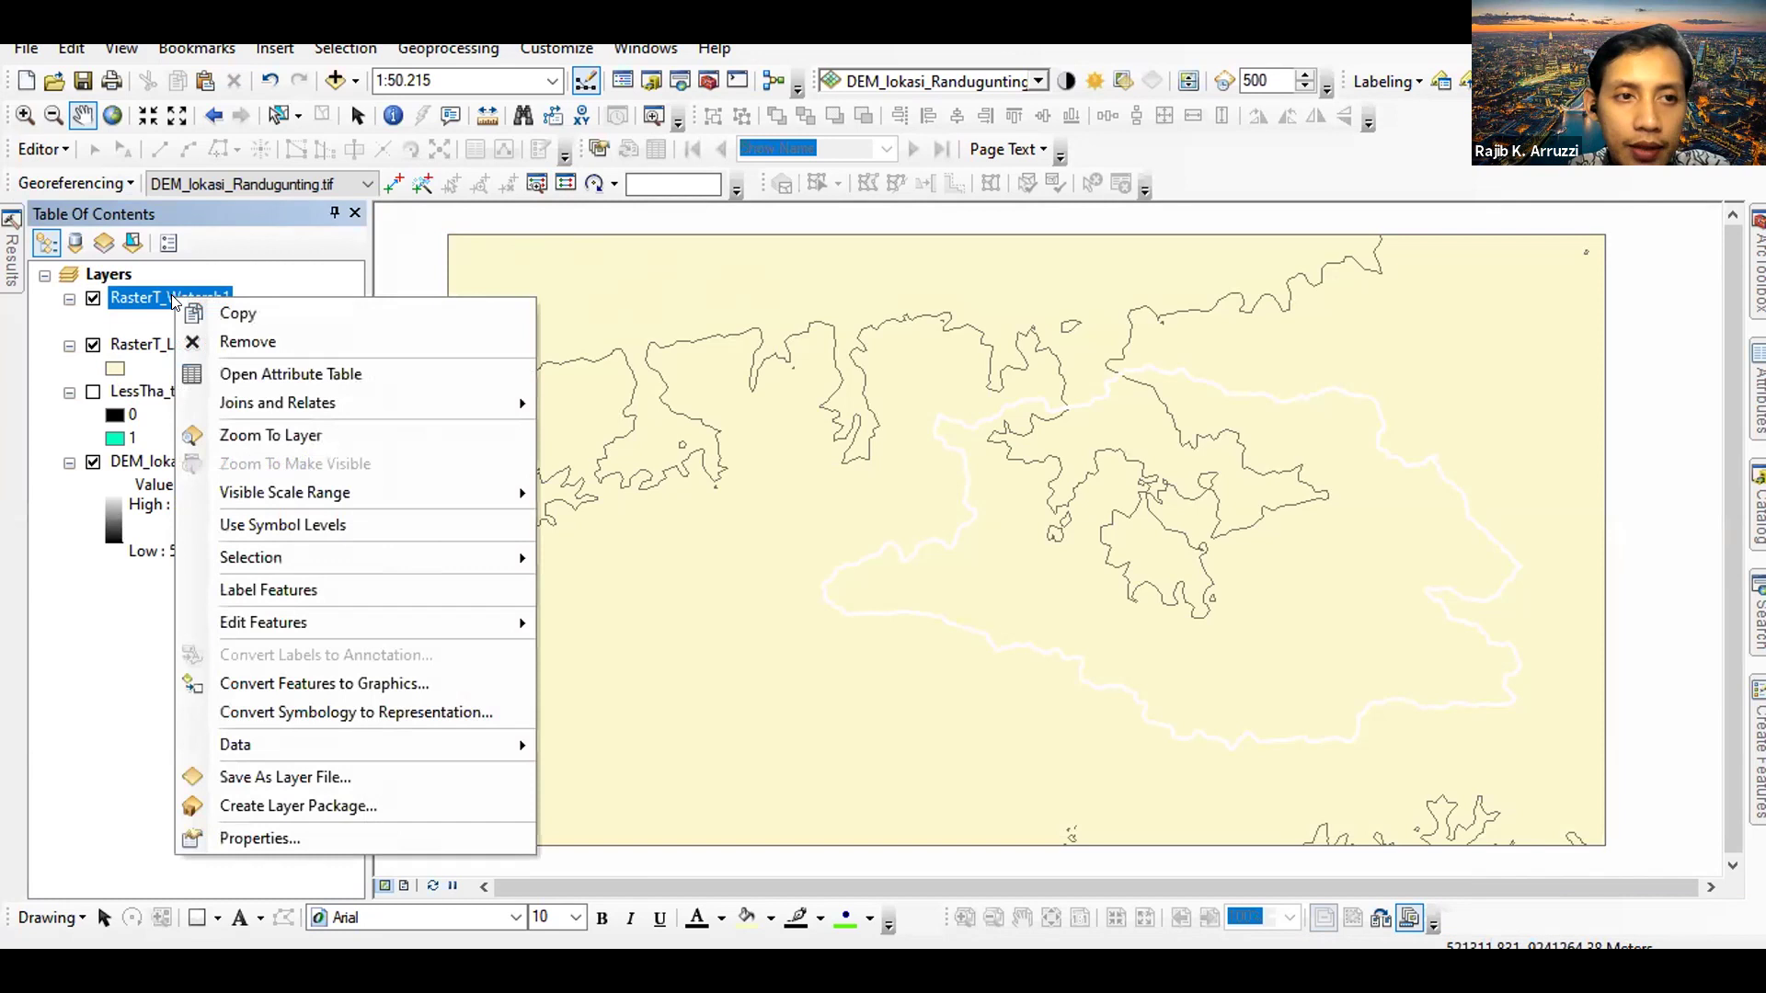
{"action": "left_click", "coordinate": [139, 344]}
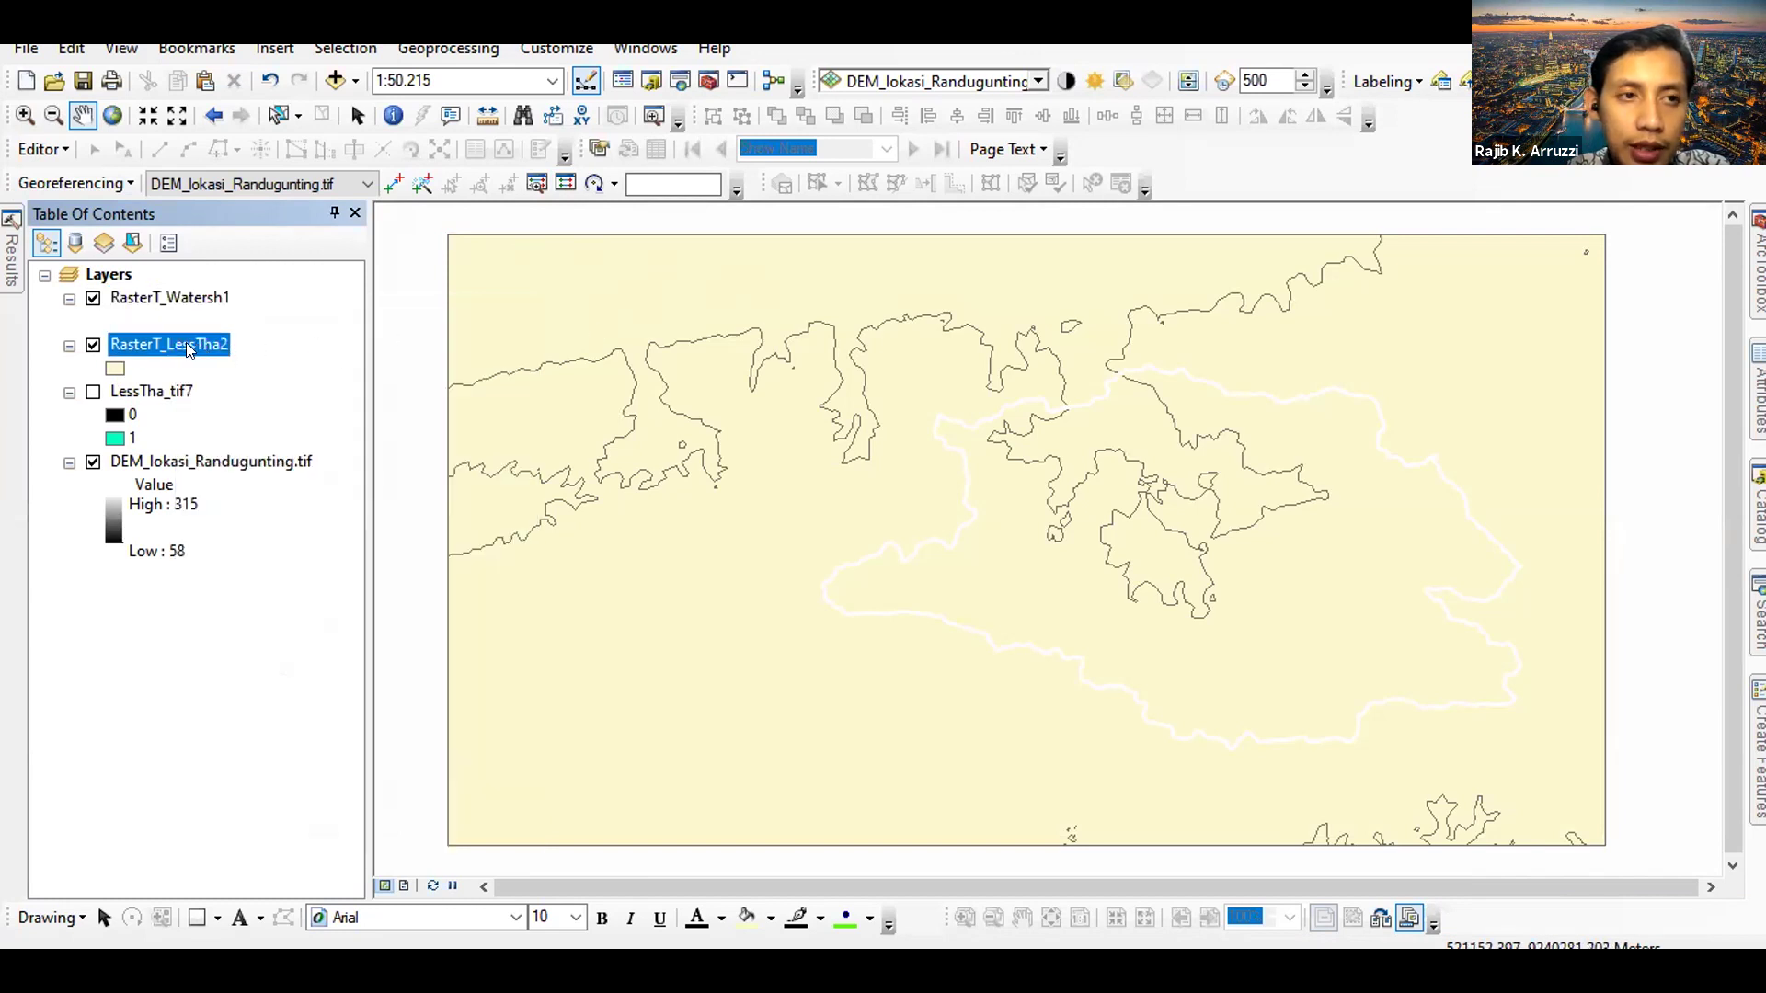
{"action": "right_click", "coordinate": [189, 349]}
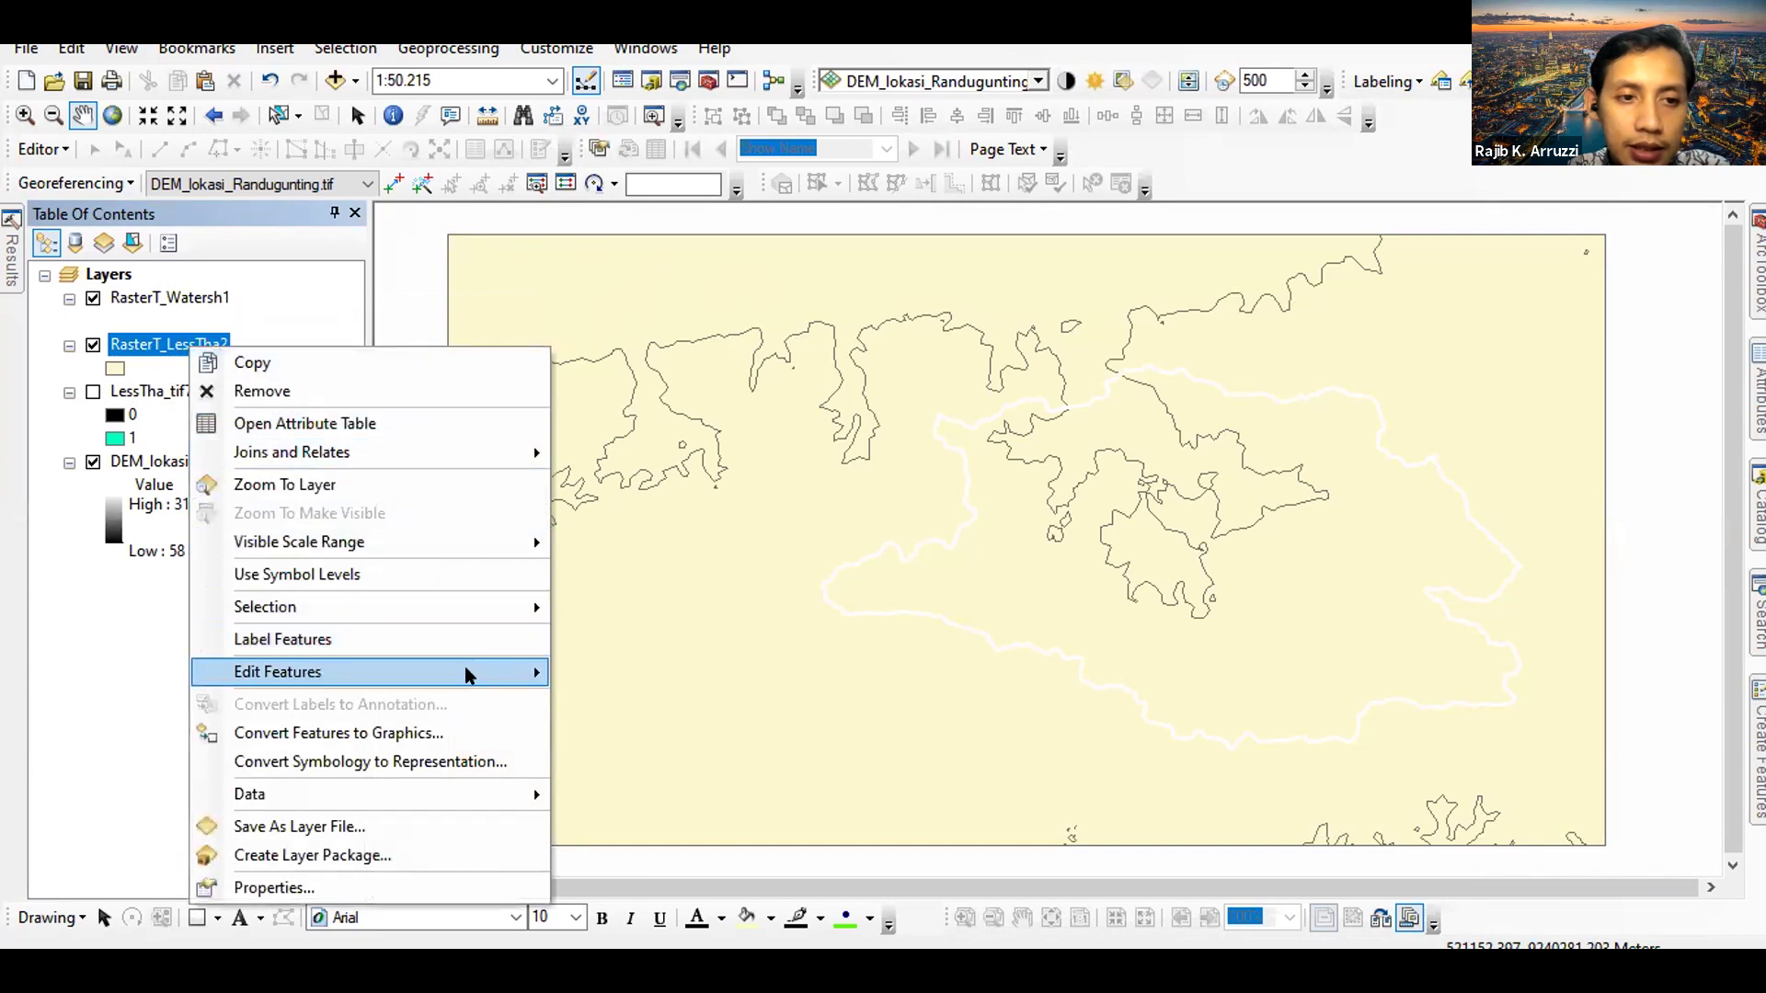
{"action": "mouse_move", "coordinate": [462, 670]}
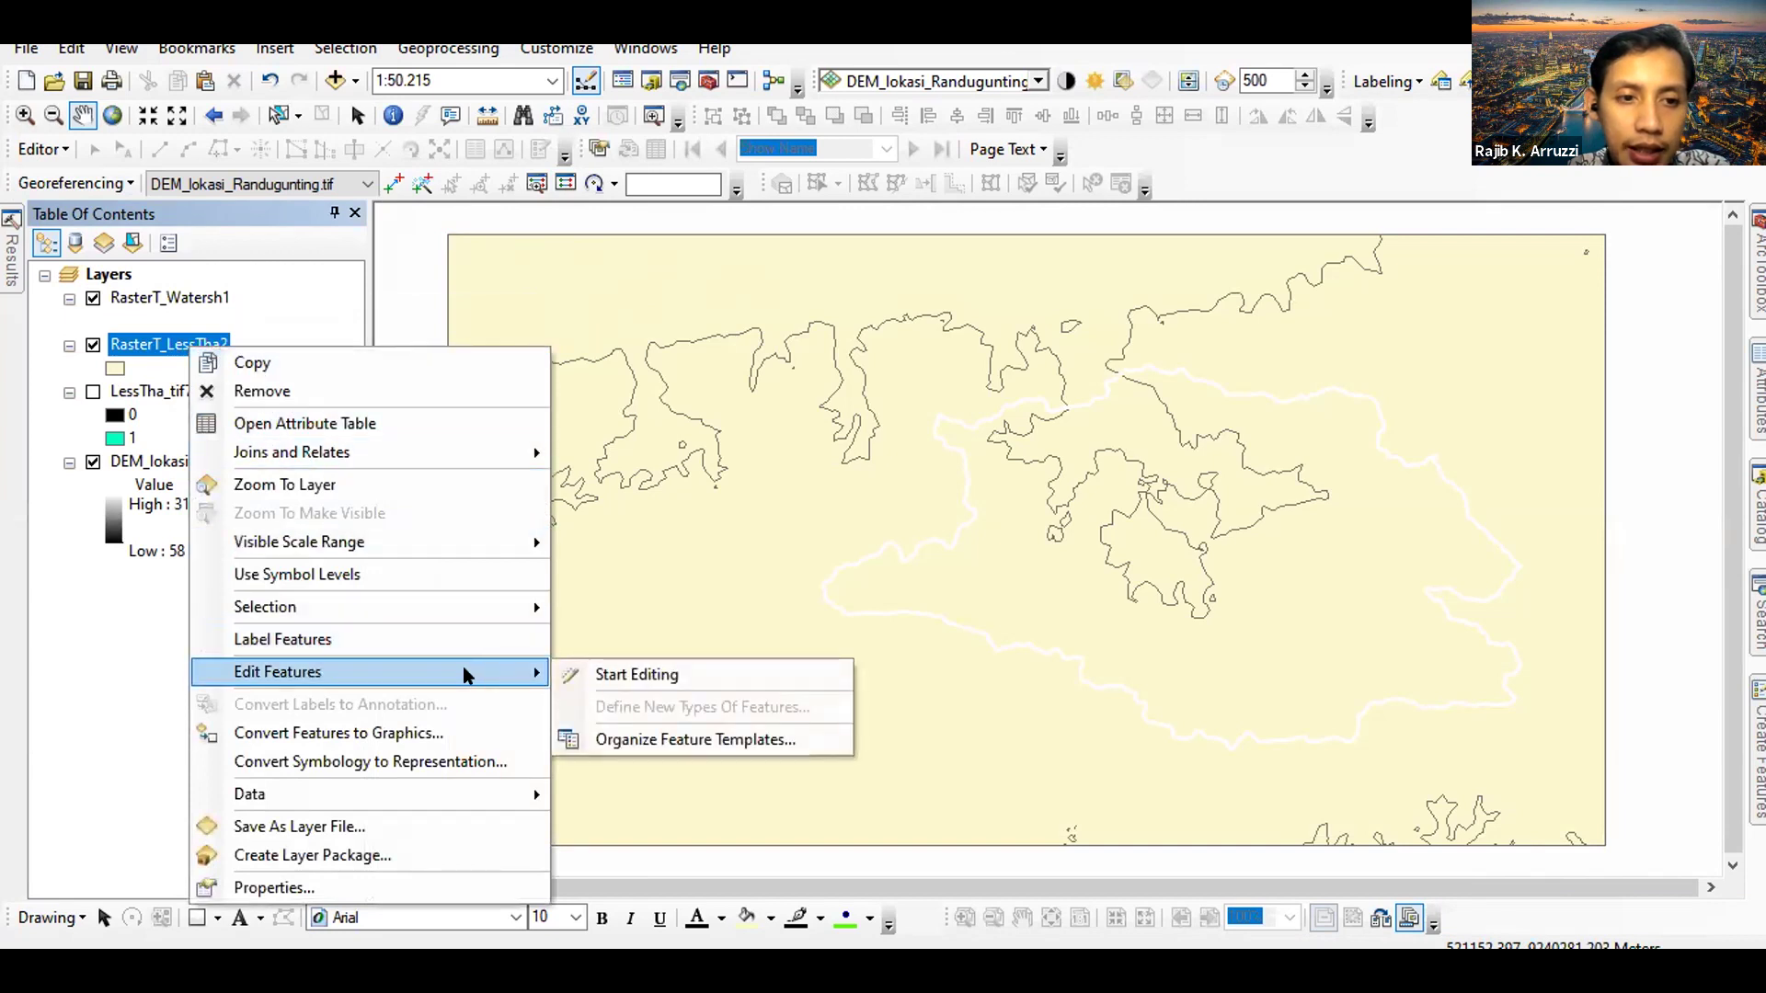
{"action": "left_click", "coordinate": [611, 674]}
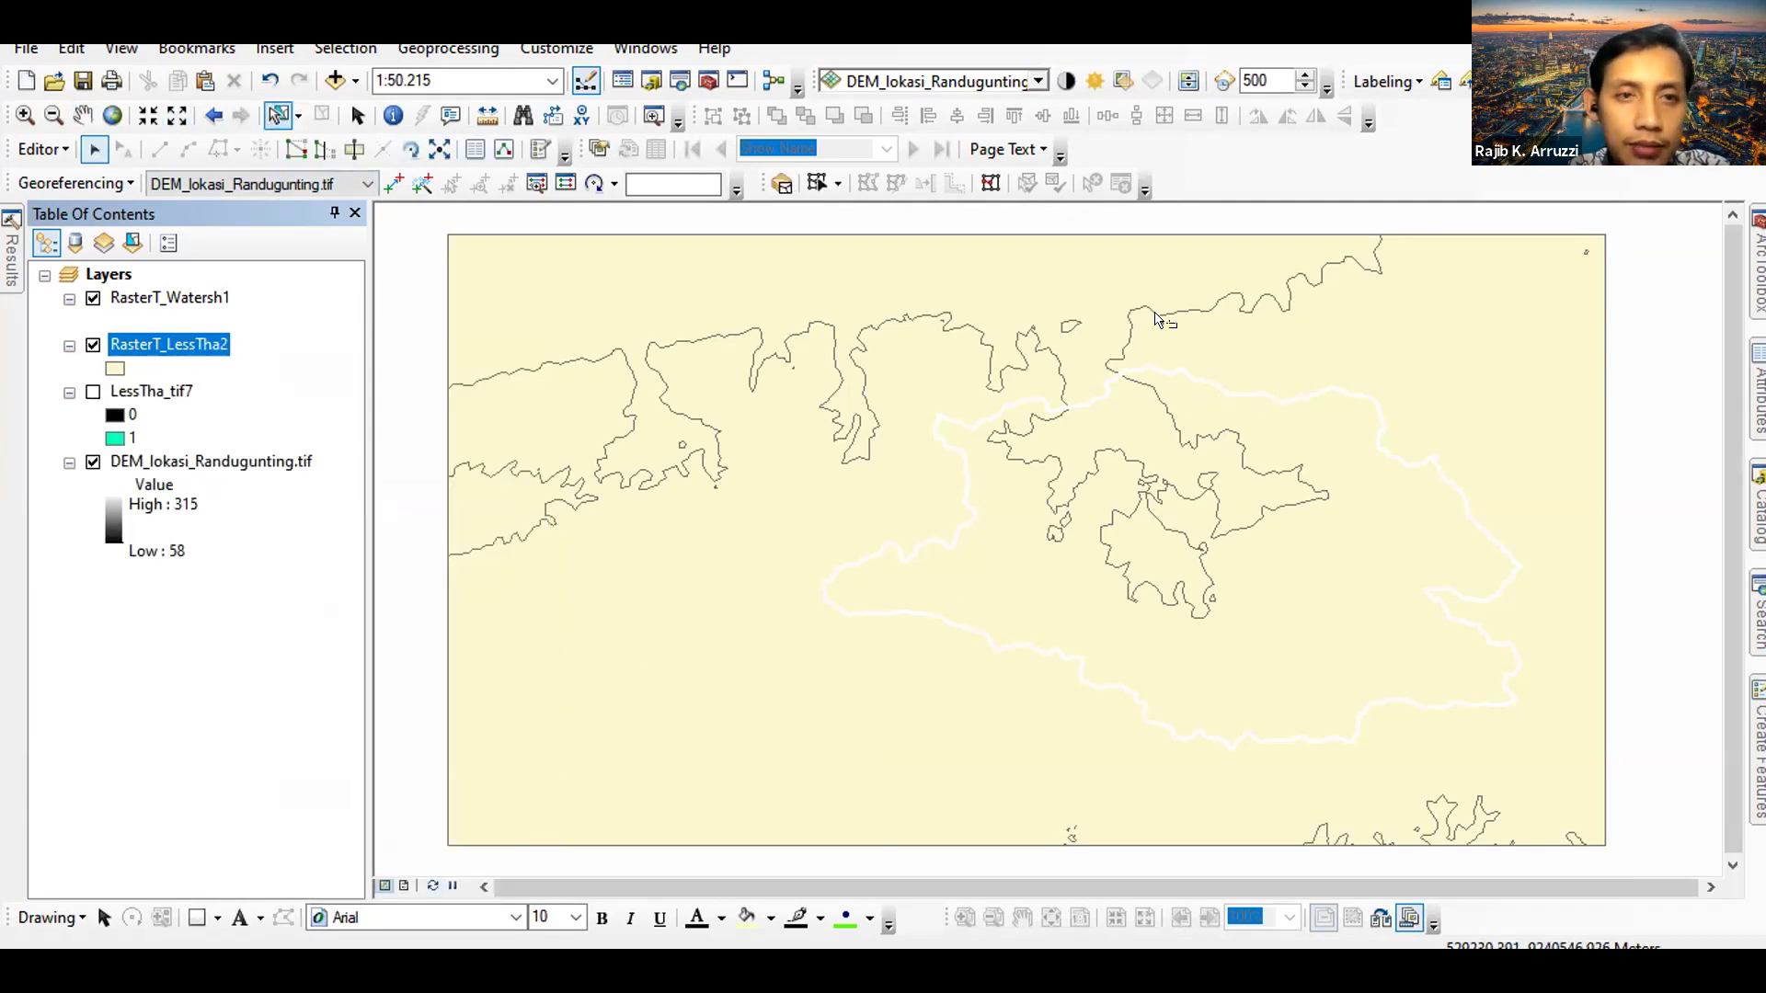
Select the large flood polygon and cut it with Cut Polygons, tracing the watershed boundary across the narrow northern inlet
{"action": "left_click", "coordinate": [1104, 287]}
{"action": "scroll", "coordinate": [1120, 380], "scroll_direction": "up", "scroll_amount": 2}
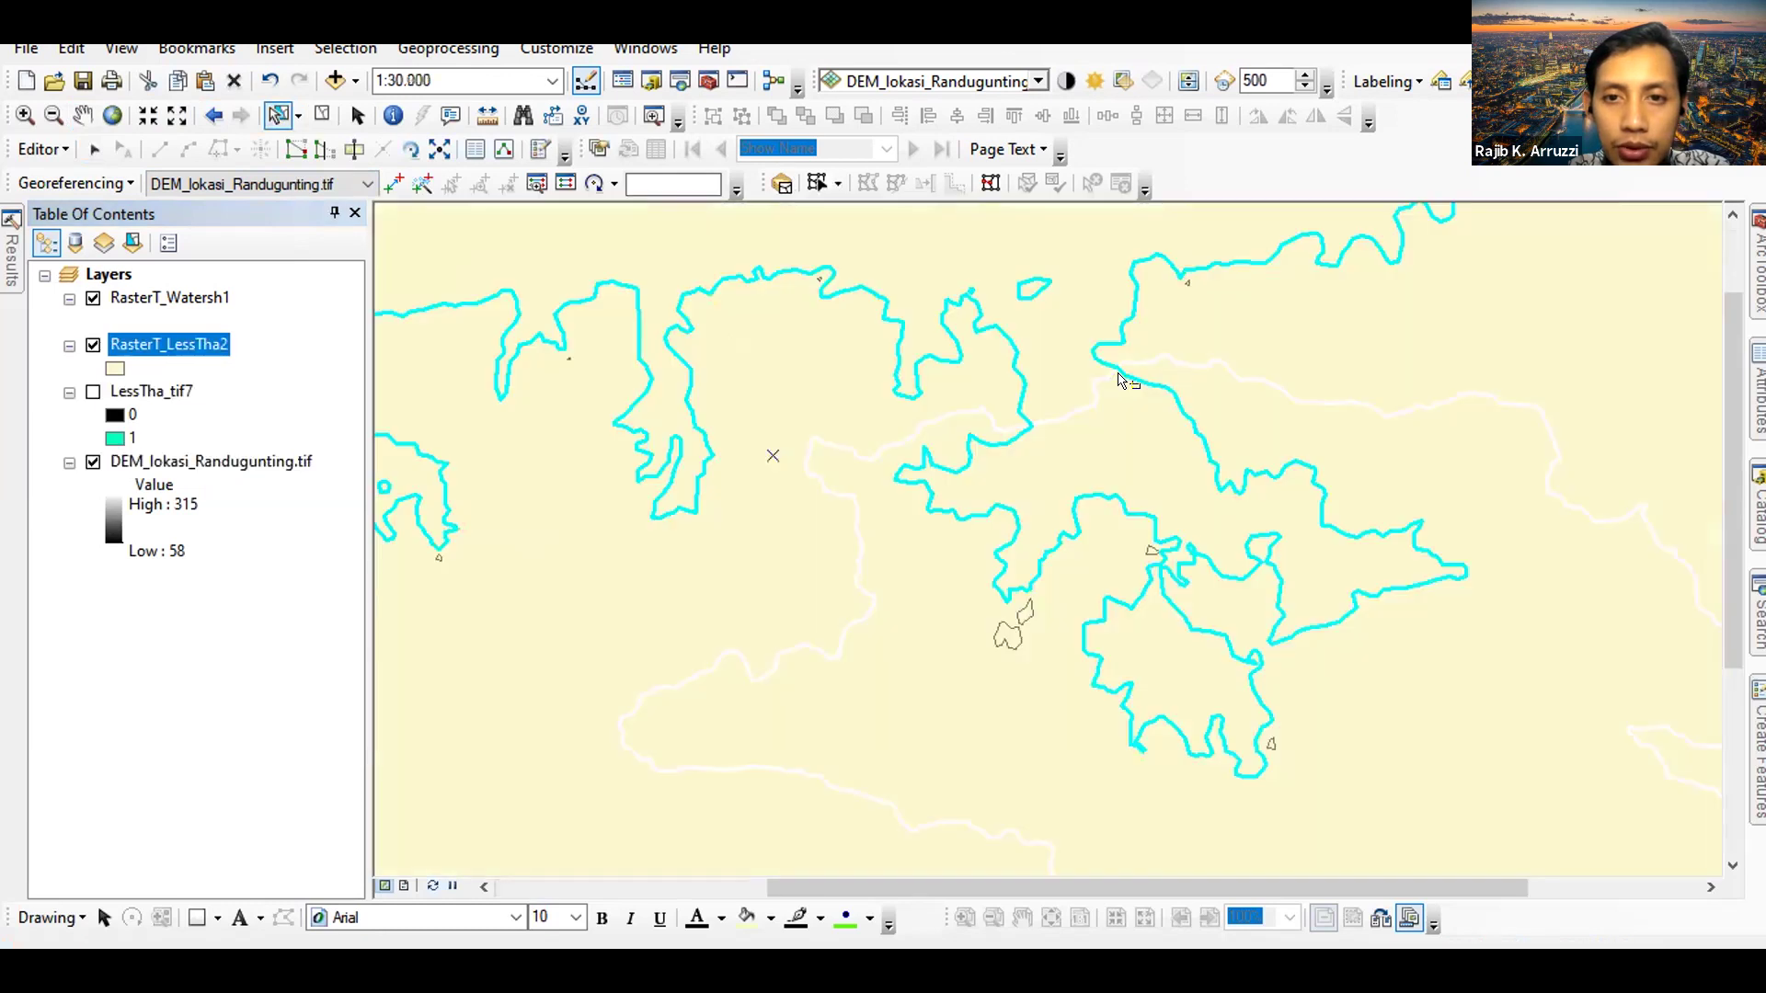
{"action": "left_click", "coordinate": [355, 149]}
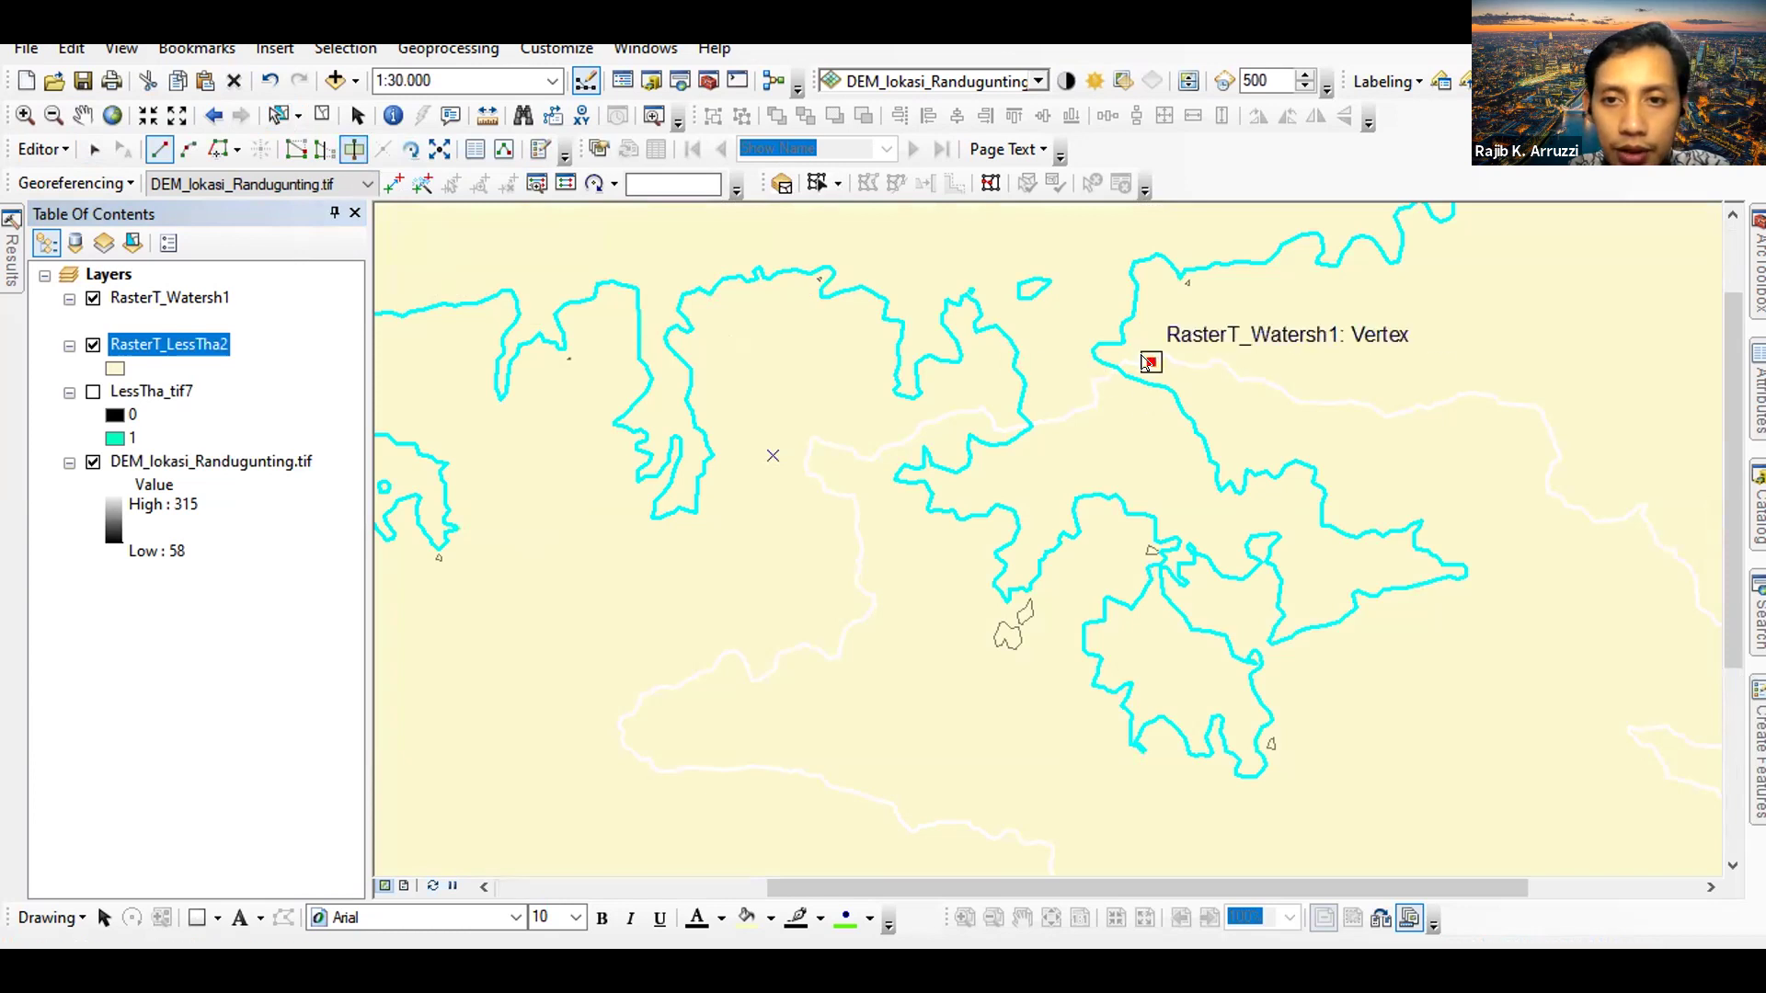
{"action": "left_click", "coordinate": [1151, 361]}
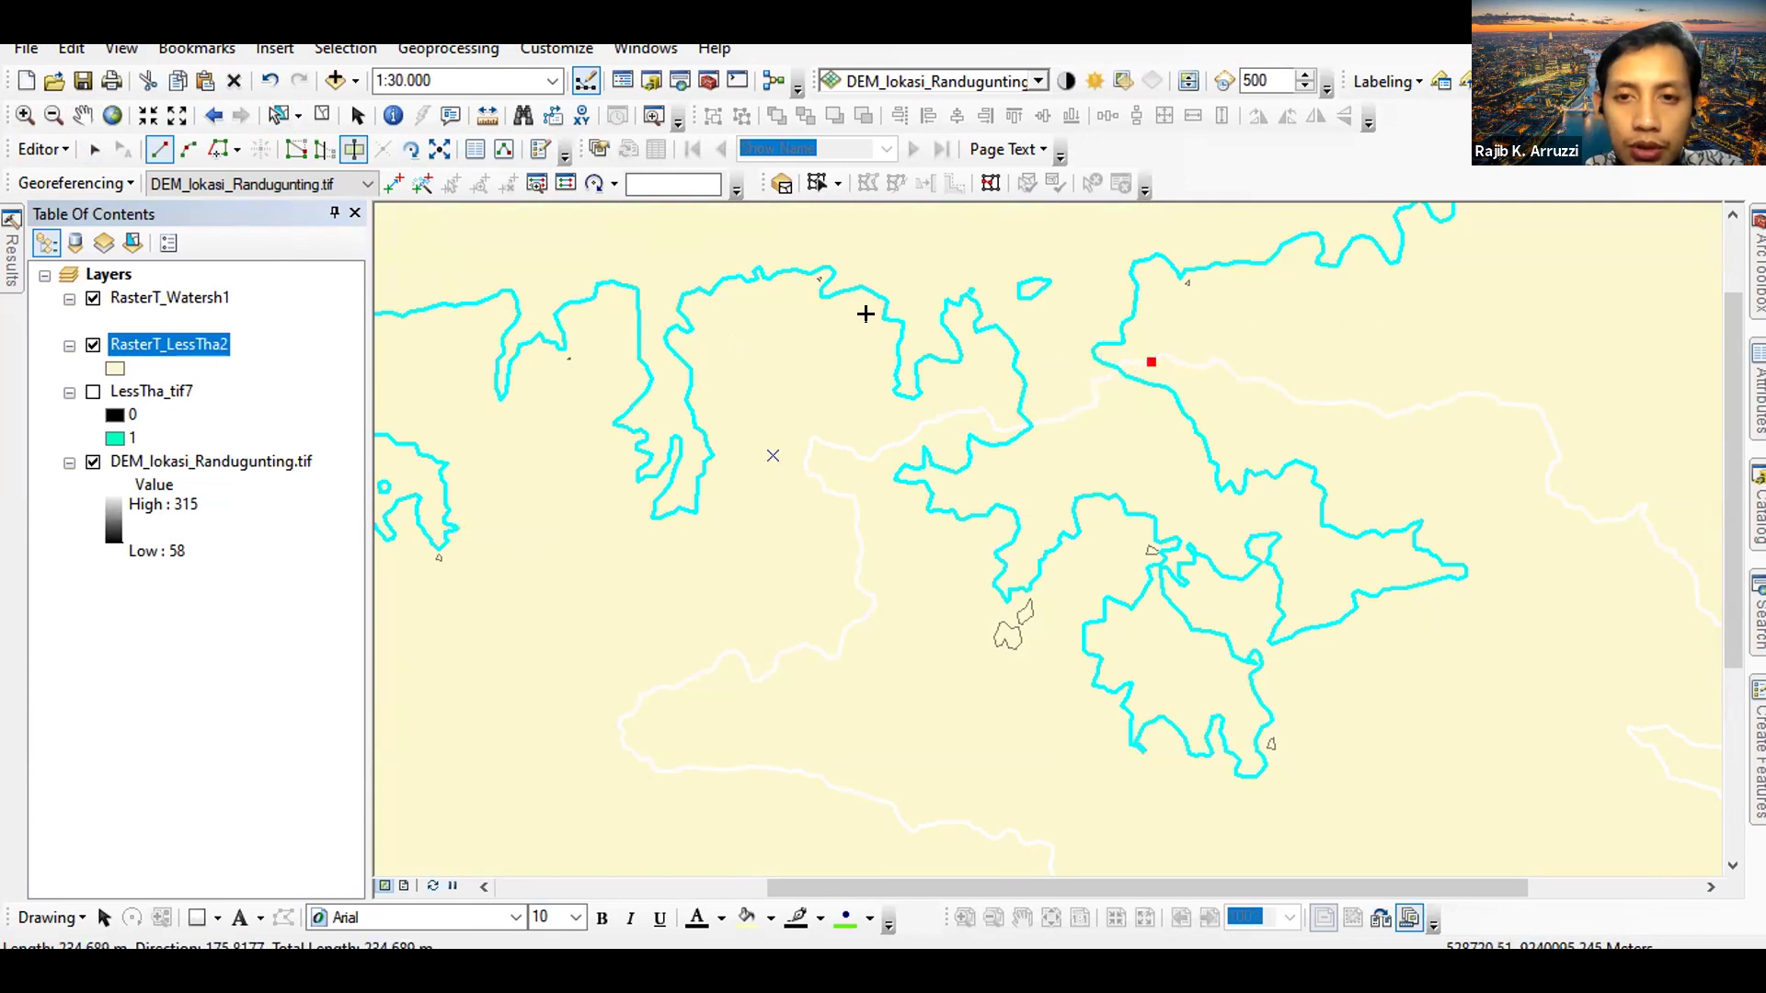
{"action": "left_click", "coordinate": [218, 151]}
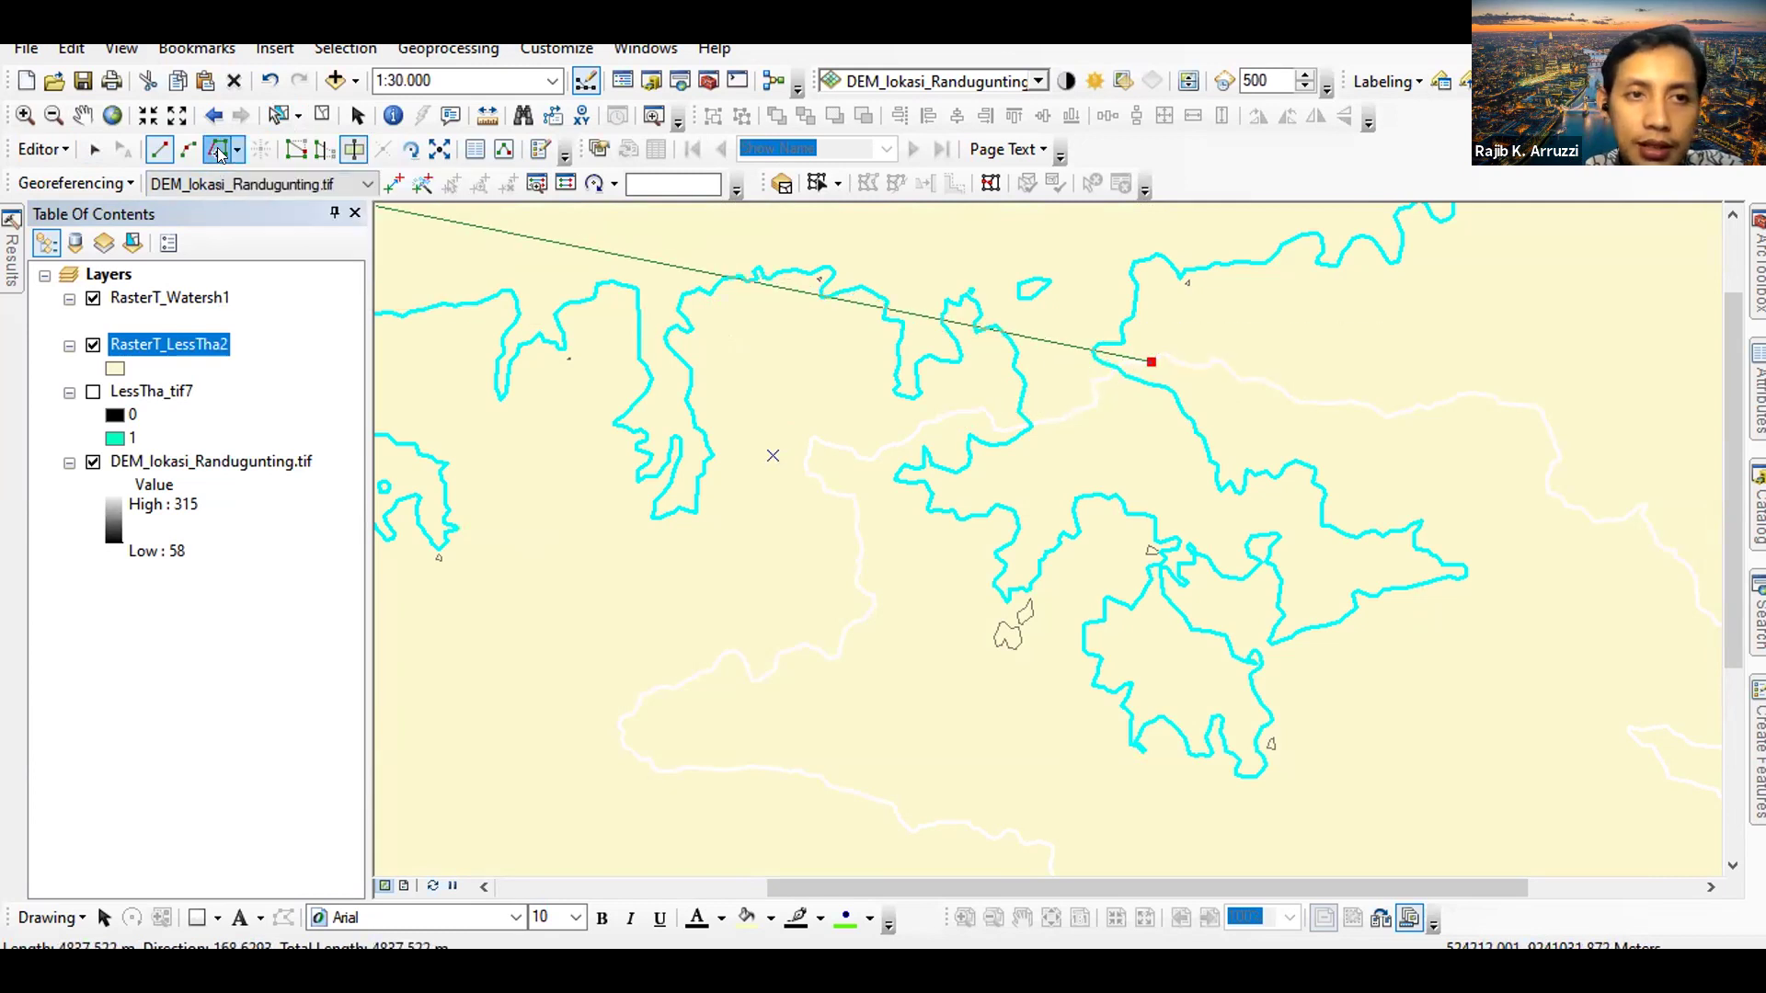
{"action": "left_click", "coordinate": [1128, 353]}
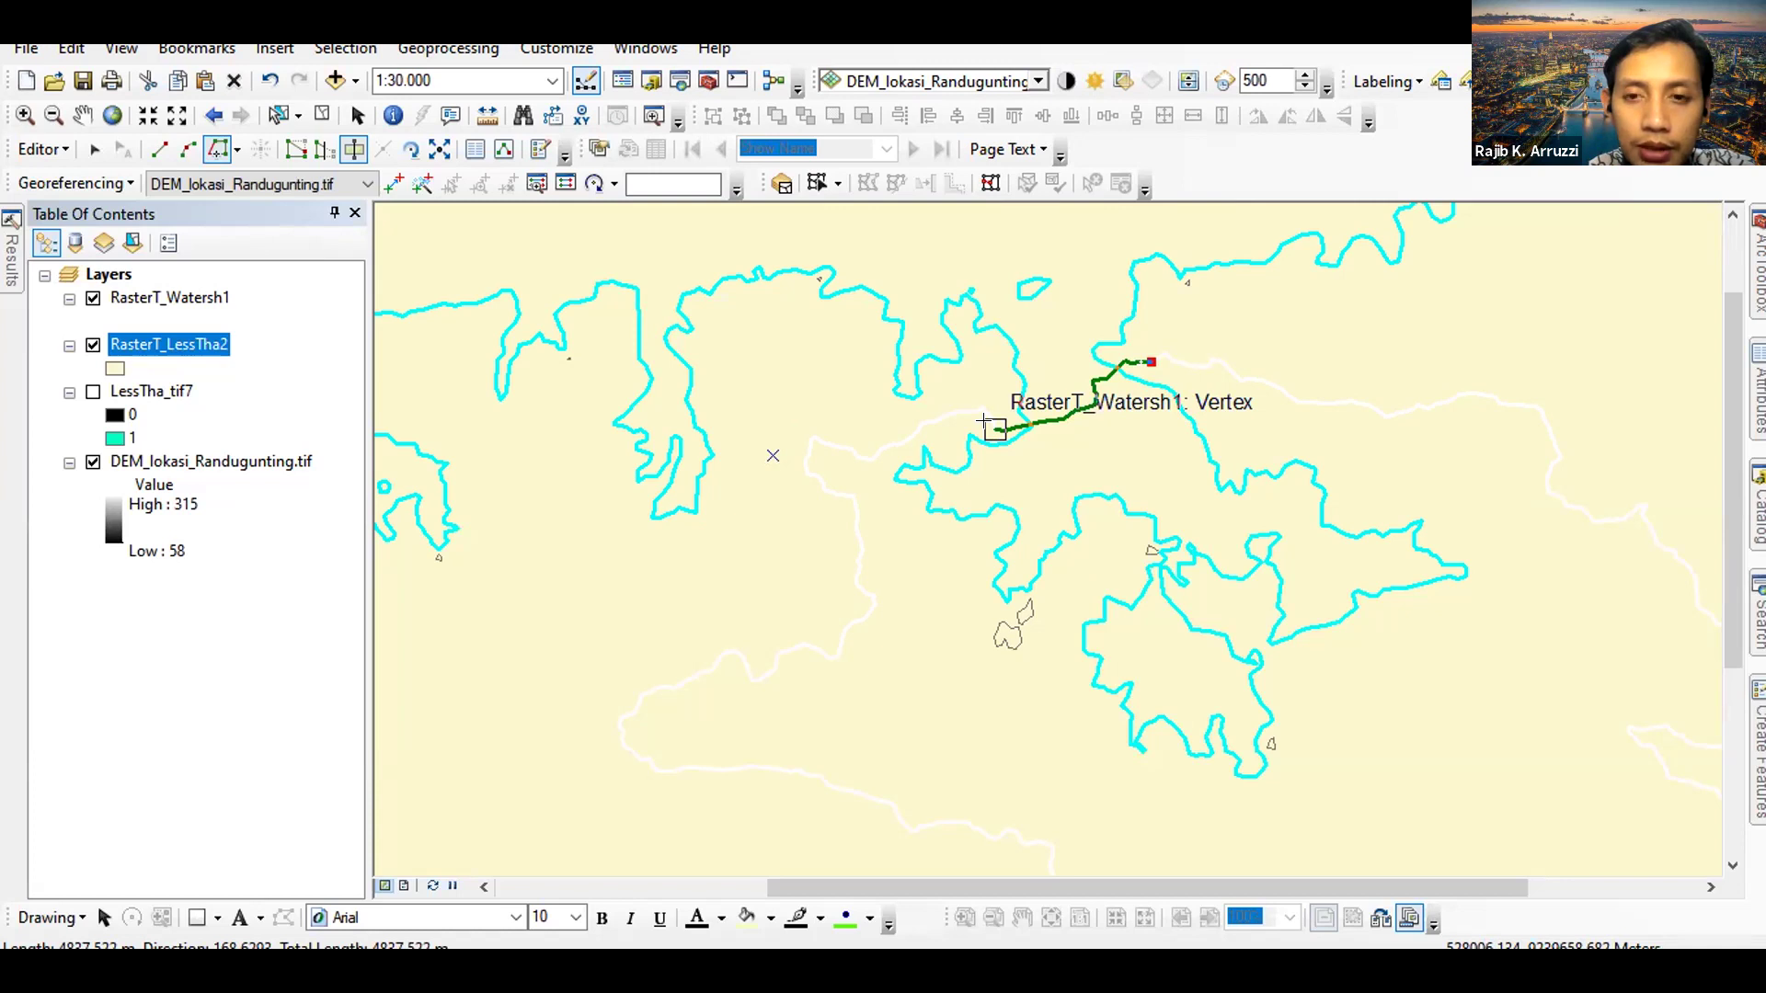
{"action": "double_click", "coordinate": [984, 425]}
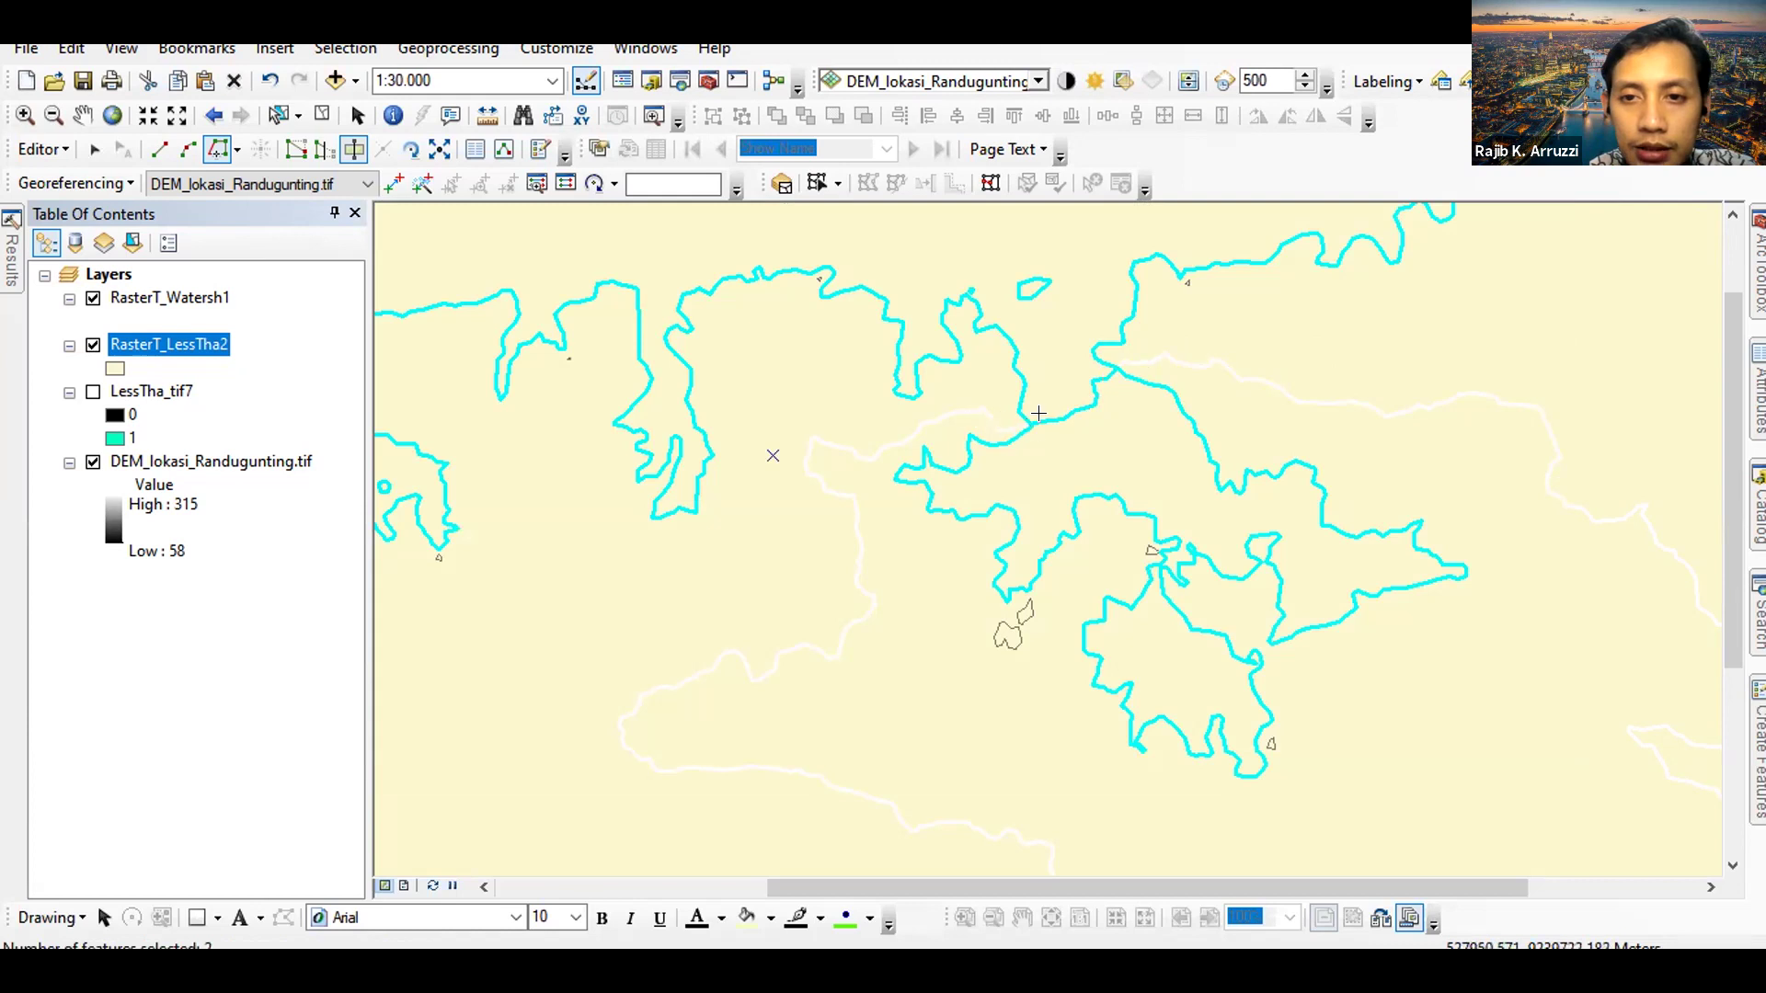
Hide the RasterT_Watersh1 layer and select only the cut-off flood polygon inside the watershed
{"action": "left_click", "coordinate": [319, 112]}
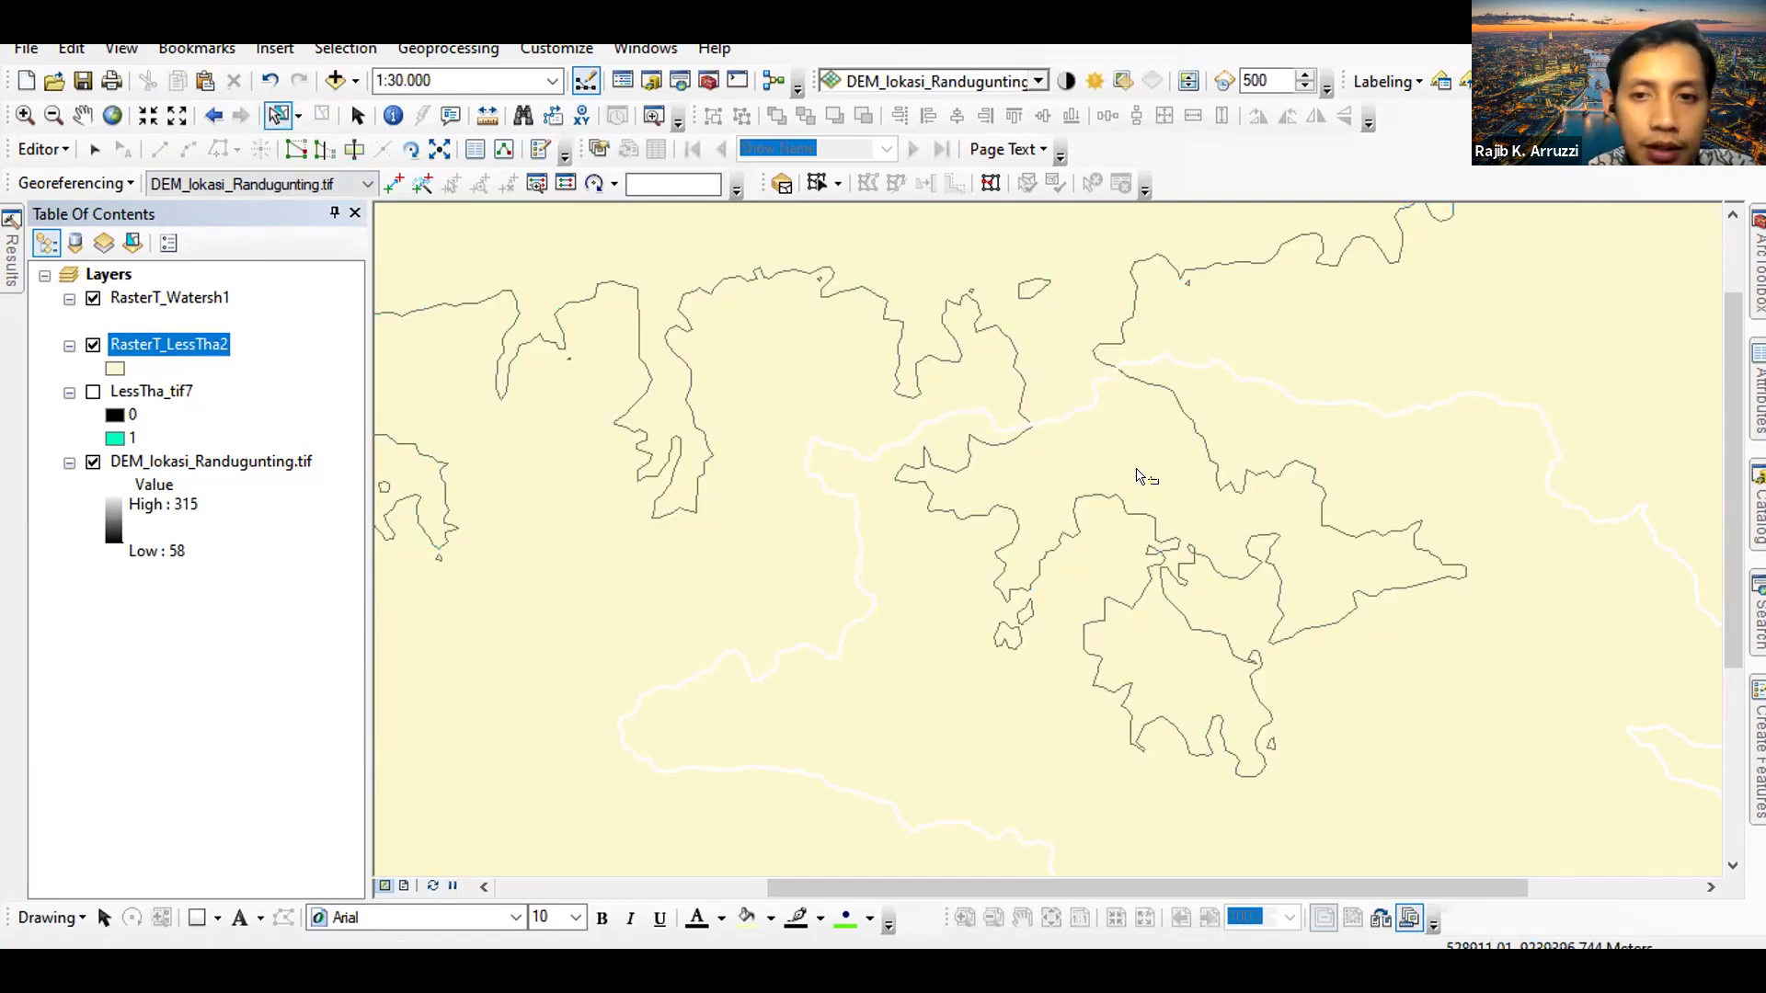
{"action": "left_click", "coordinate": [1205, 499]}
{"action": "left_click", "coordinate": [93, 300]}
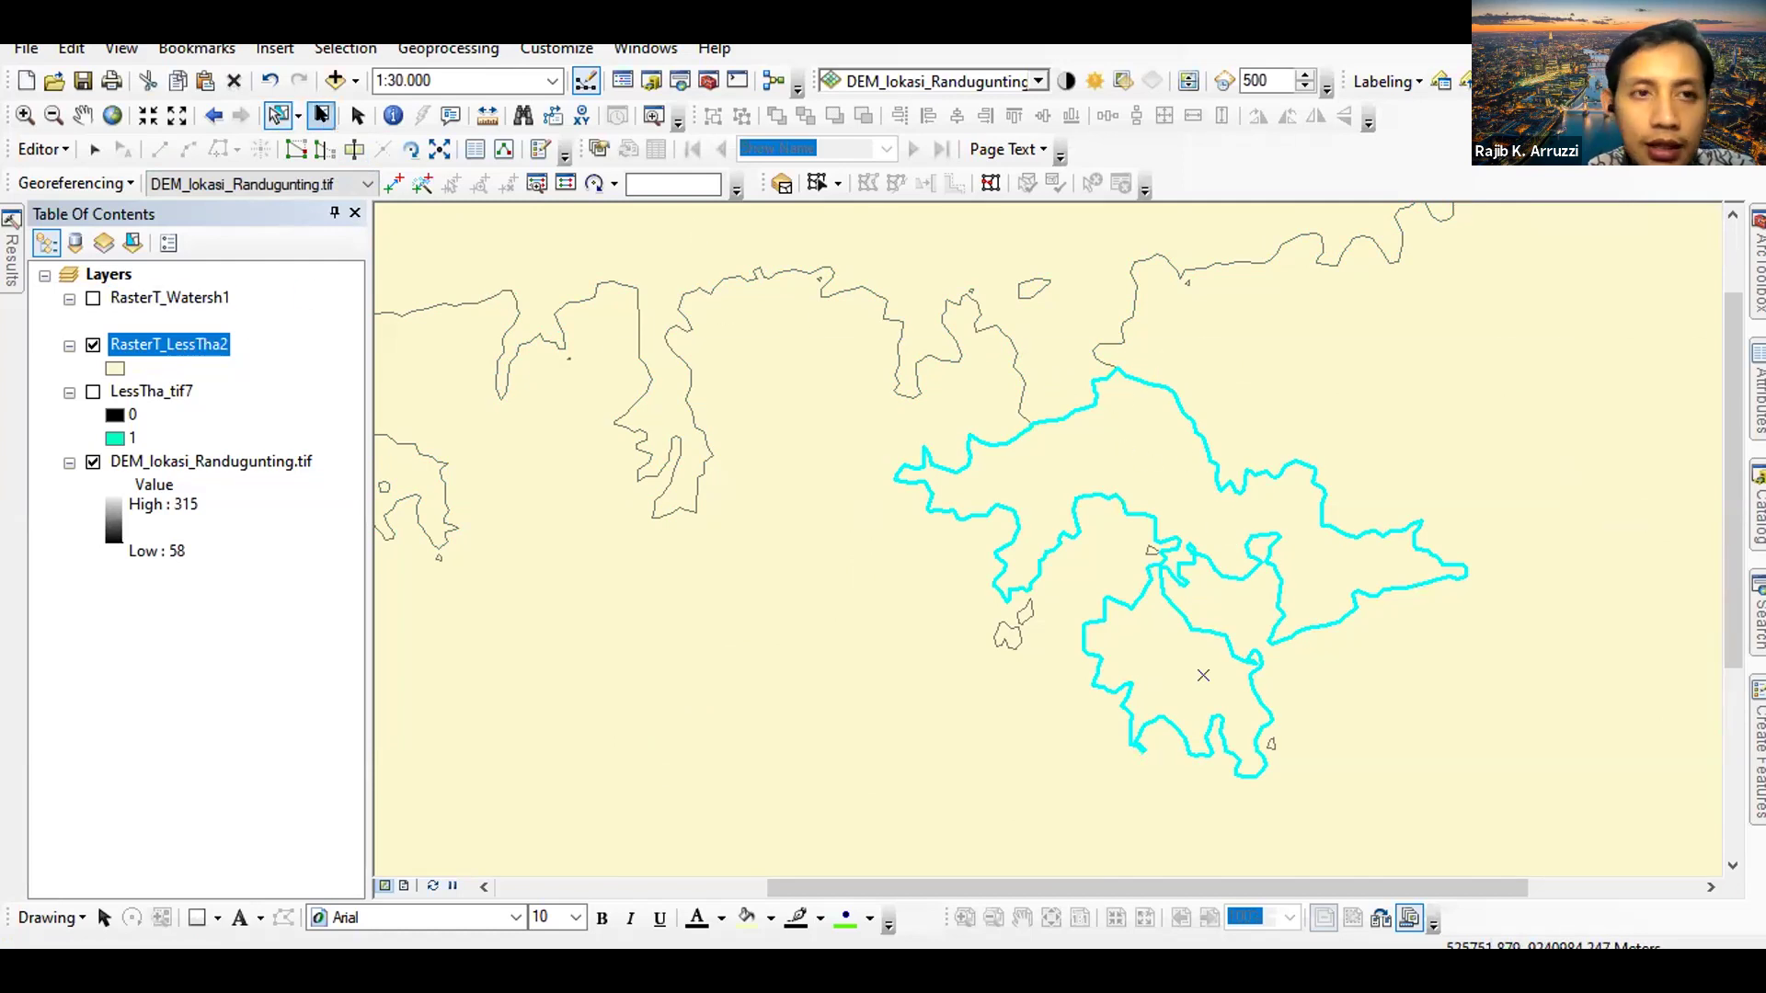
{"action": "left_click", "coordinate": [321, 115]}
{"action": "left_click", "coordinate": [1223, 530]}
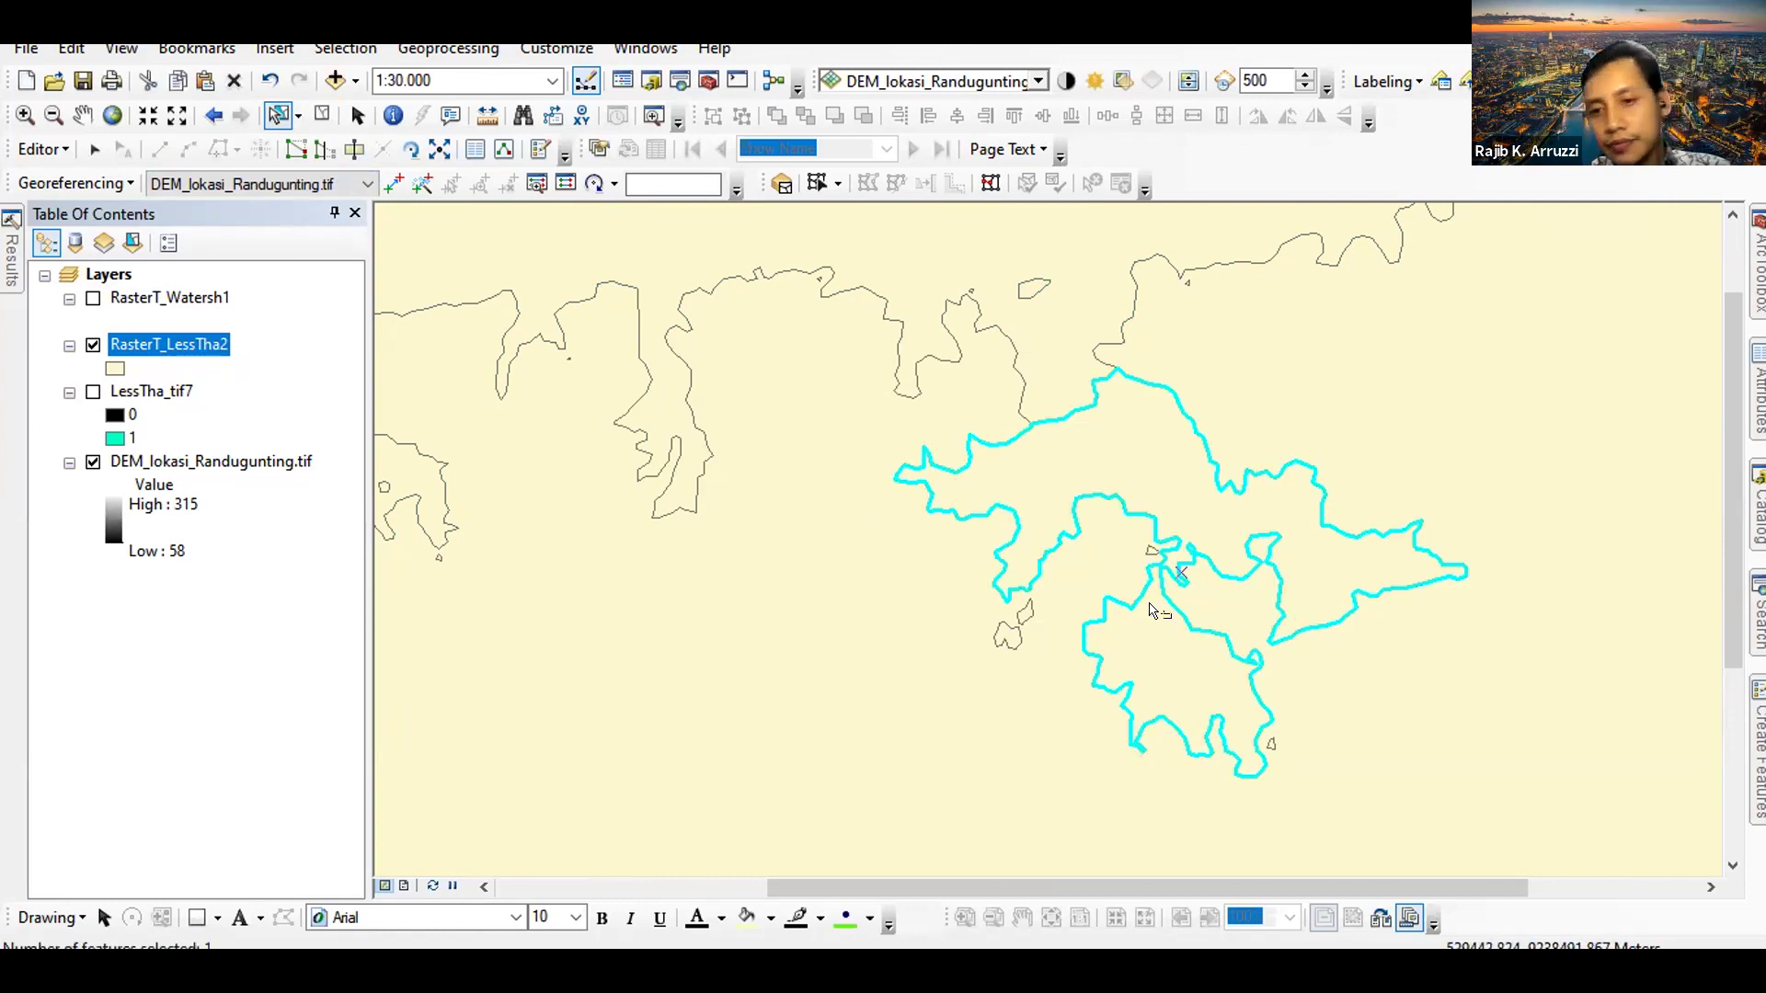
Extend the selection to four polygons by adding the three small flood polygons beside the main flood polygon, leaving out the outer areas
{"action": "scroll", "coordinate": [1088, 602], "scroll_direction": "up", "scroll_amount": 1}
{"action": "scroll", "coordinate": [1084, 600], "scroll_direction": "up", "scroll_amount": 1}
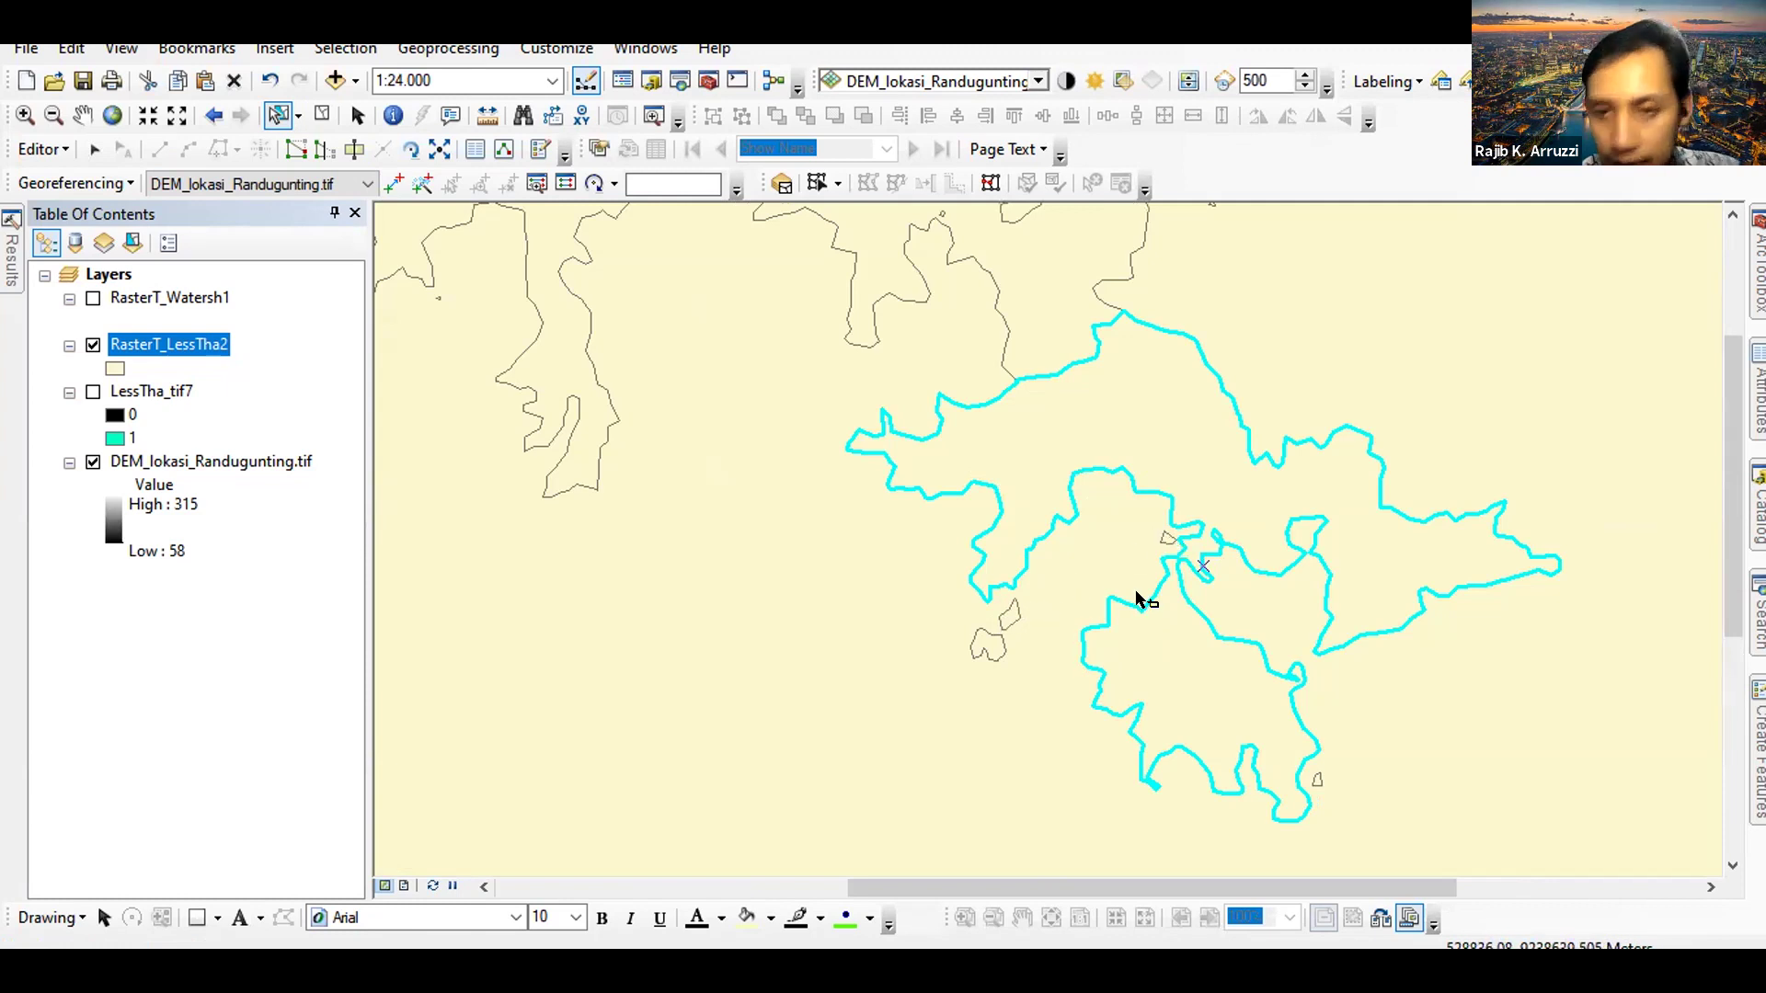
{"action": "left_click", "coordinate": [1009, 614]}
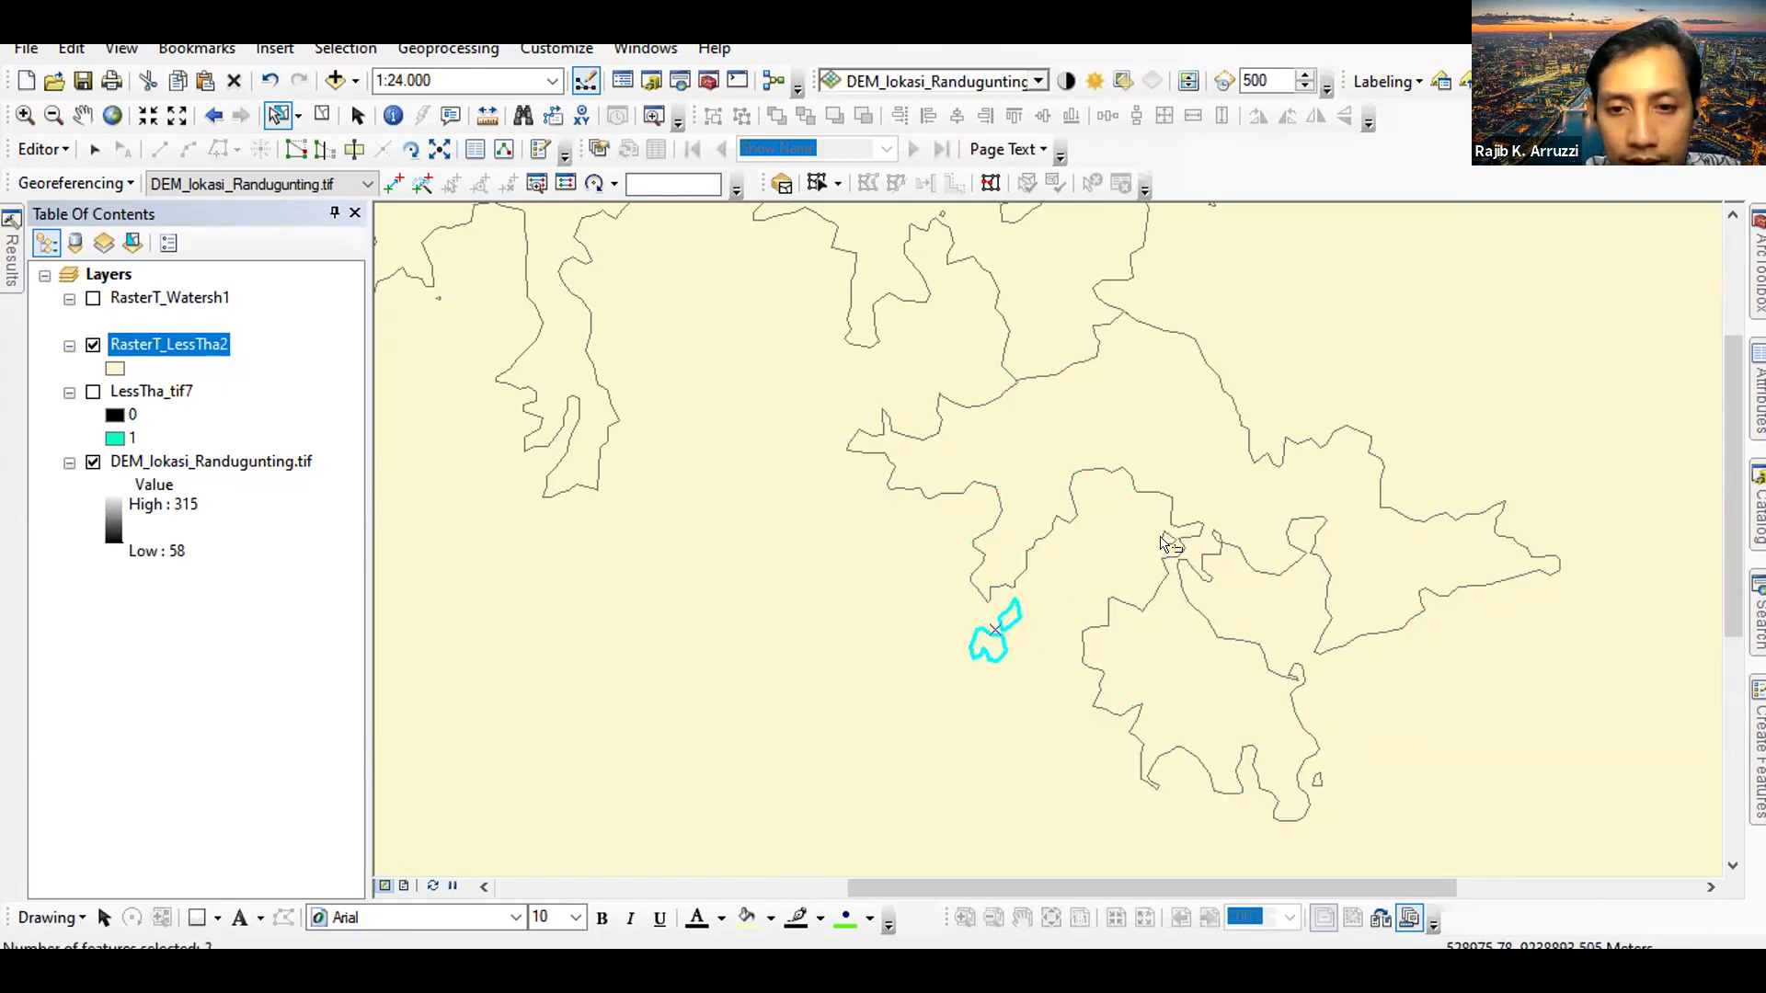
{"action": "left_click", "coordinate": [1295, 671], "text": "shift"}
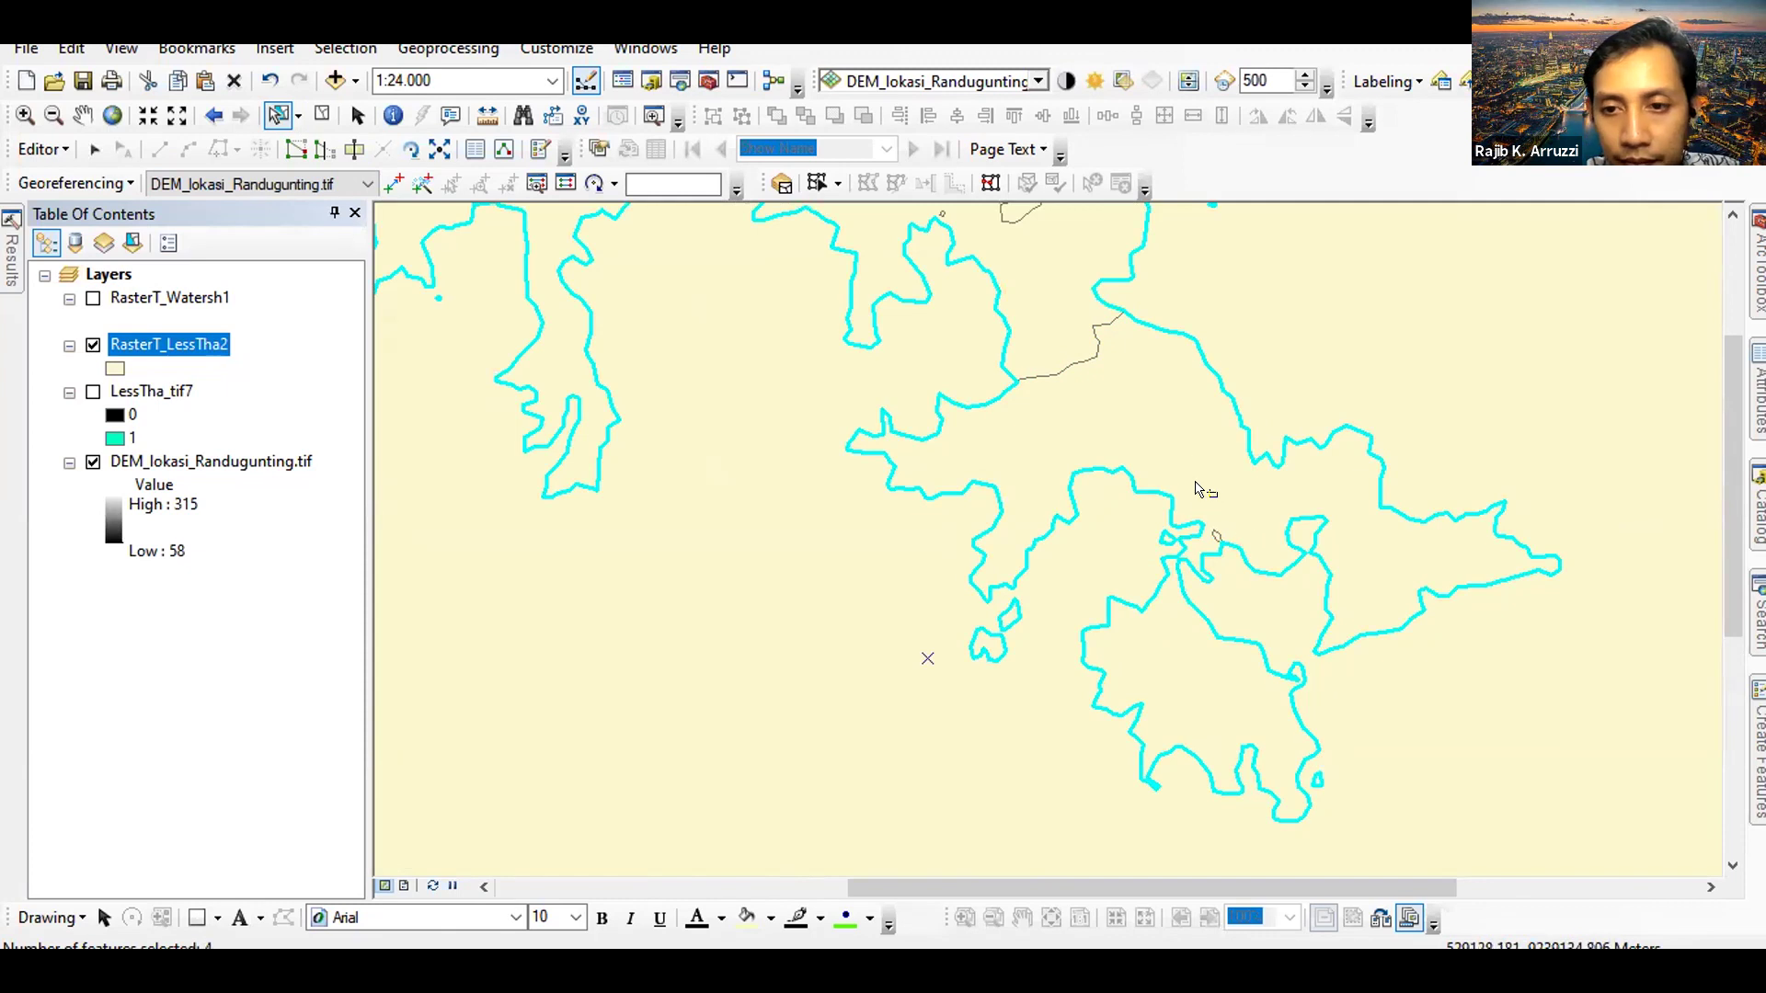
{"action": "left_click", "coordinate": [1243, 538]}
{"action": "left_click", "coordinate": [1178, 539], "text": "shift"}
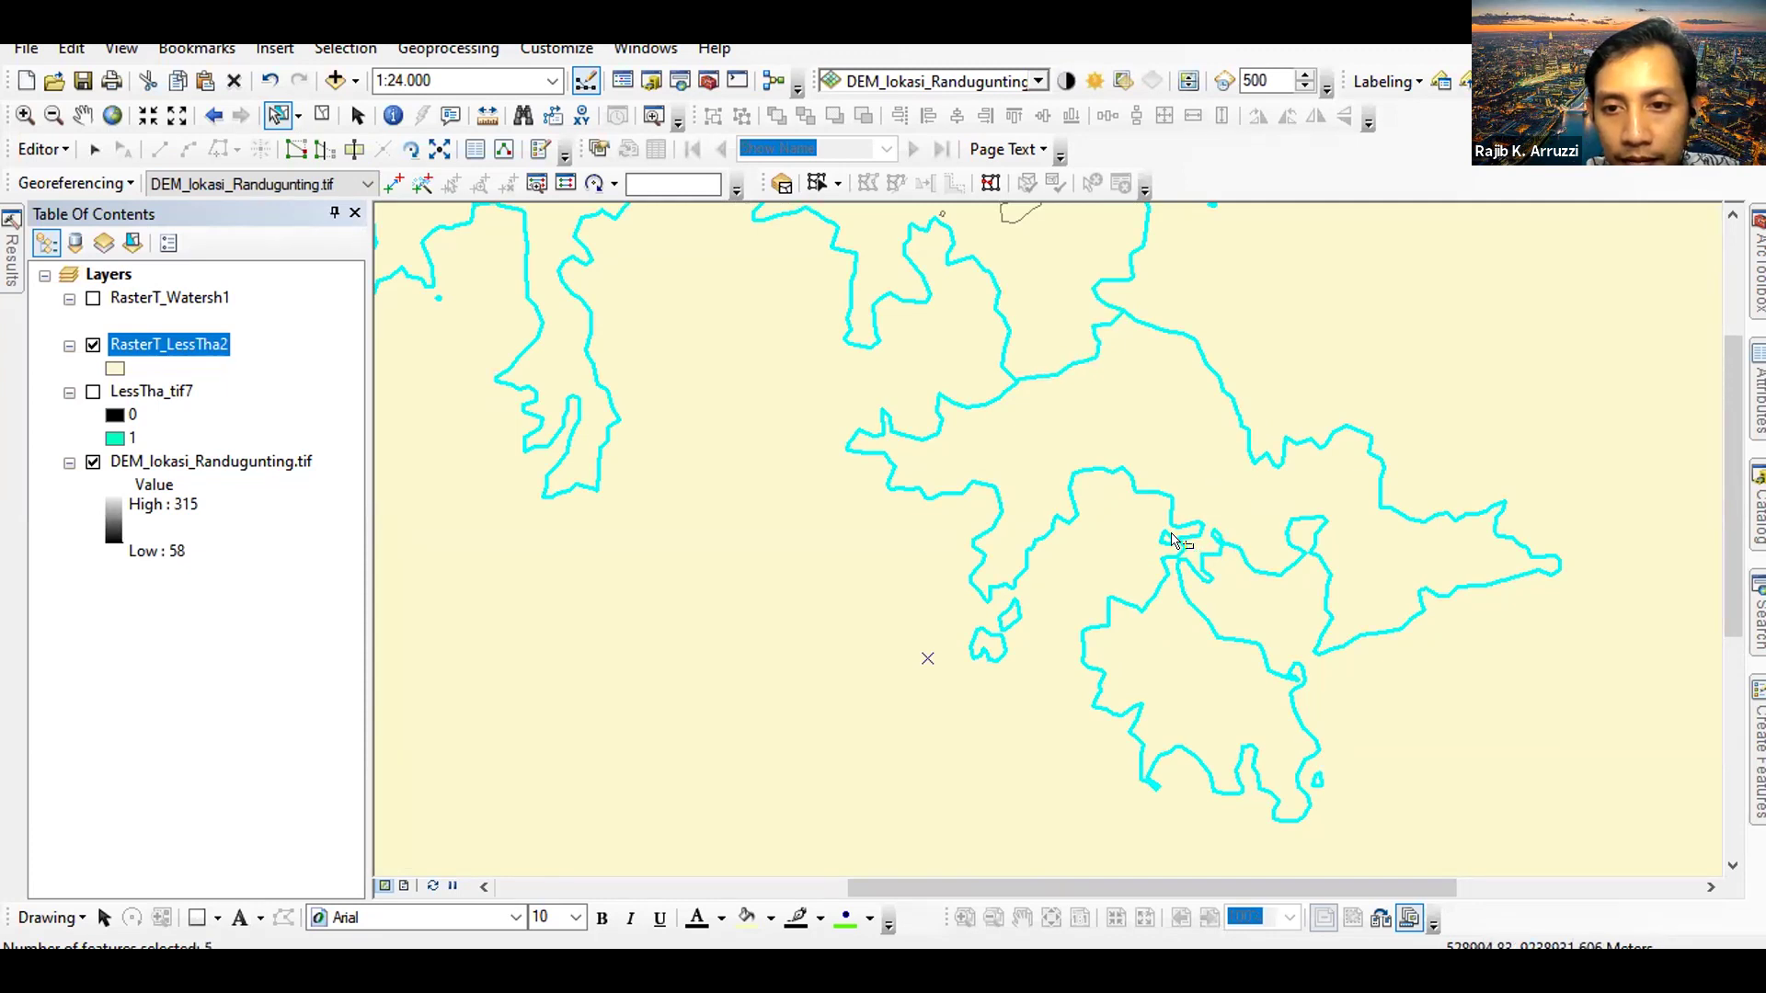
{"action": "left_click", "coordinate": [1056, 276], "text": "shift"}
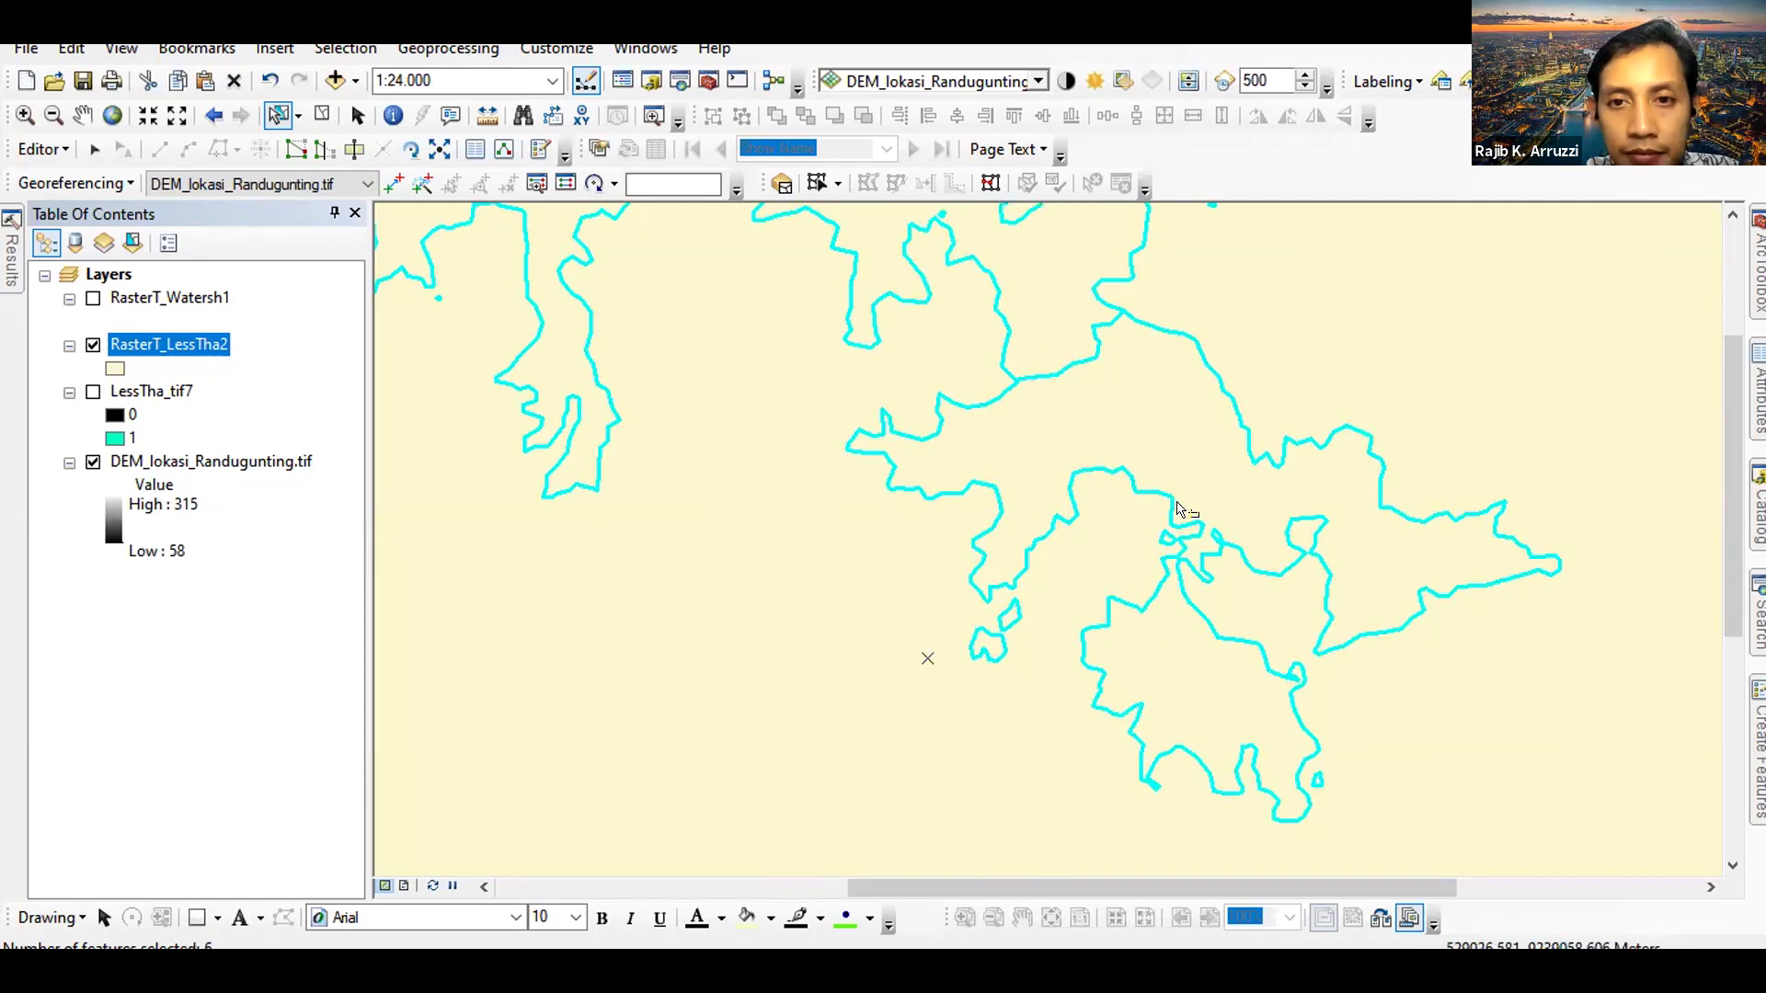
{"action": "scroll", "coordinate": [1178, 509], "scroll_direction": "down", "scroll_amount": 1}
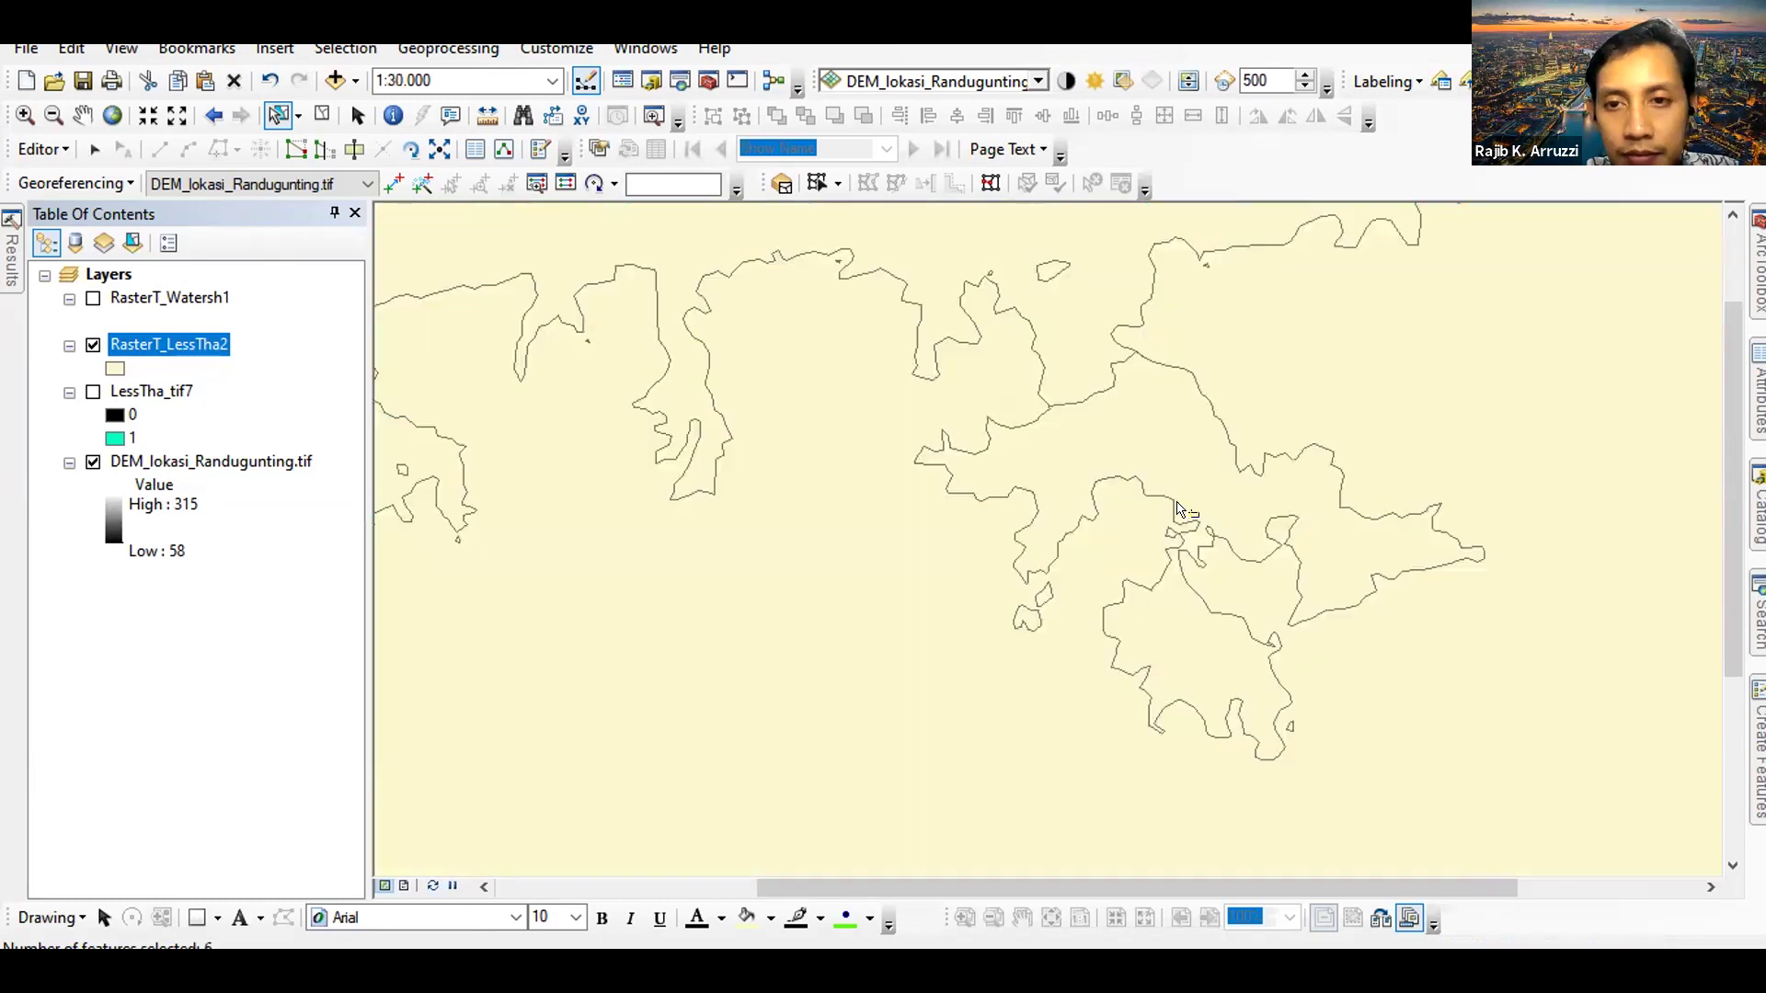
{"action": "left_click", "coordinate": [1065, 293], "text": "shift"}
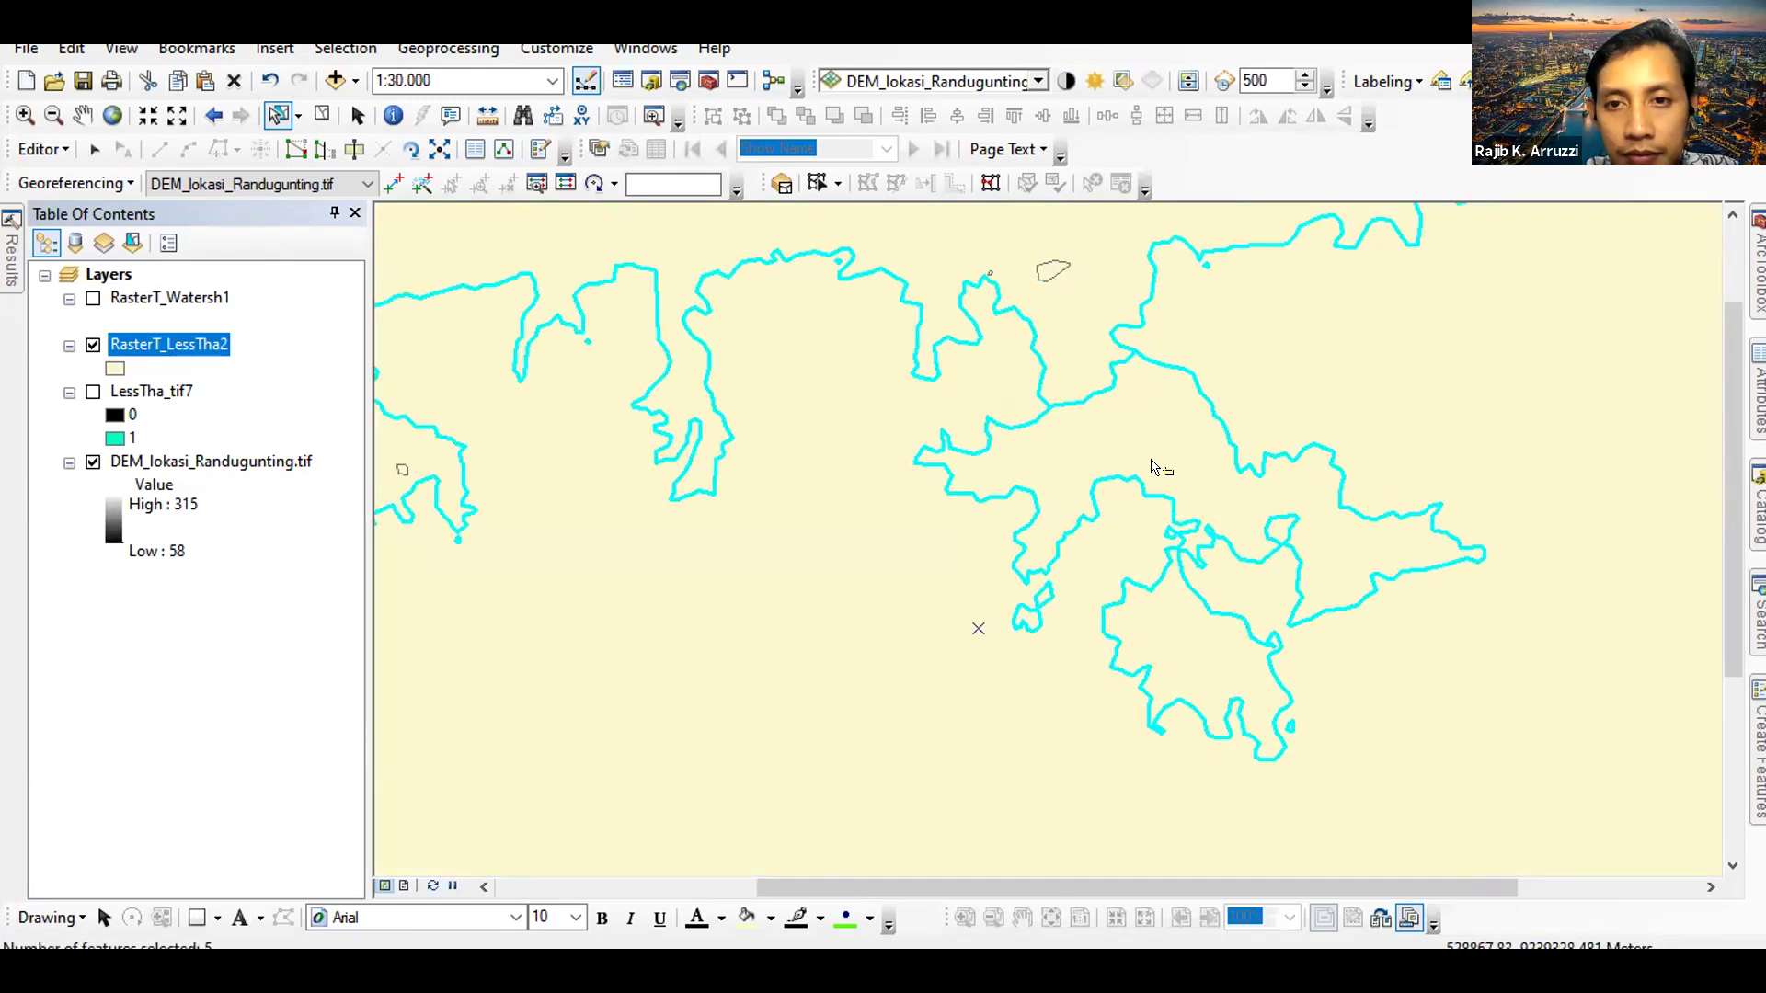
{"action": "scroll", "coordinate": [1186, 469], "scroll_direction": "down", "scroll_amount": 1}
{"action": "left_click", "coordinate": [1398, 518], "text": "shift"}
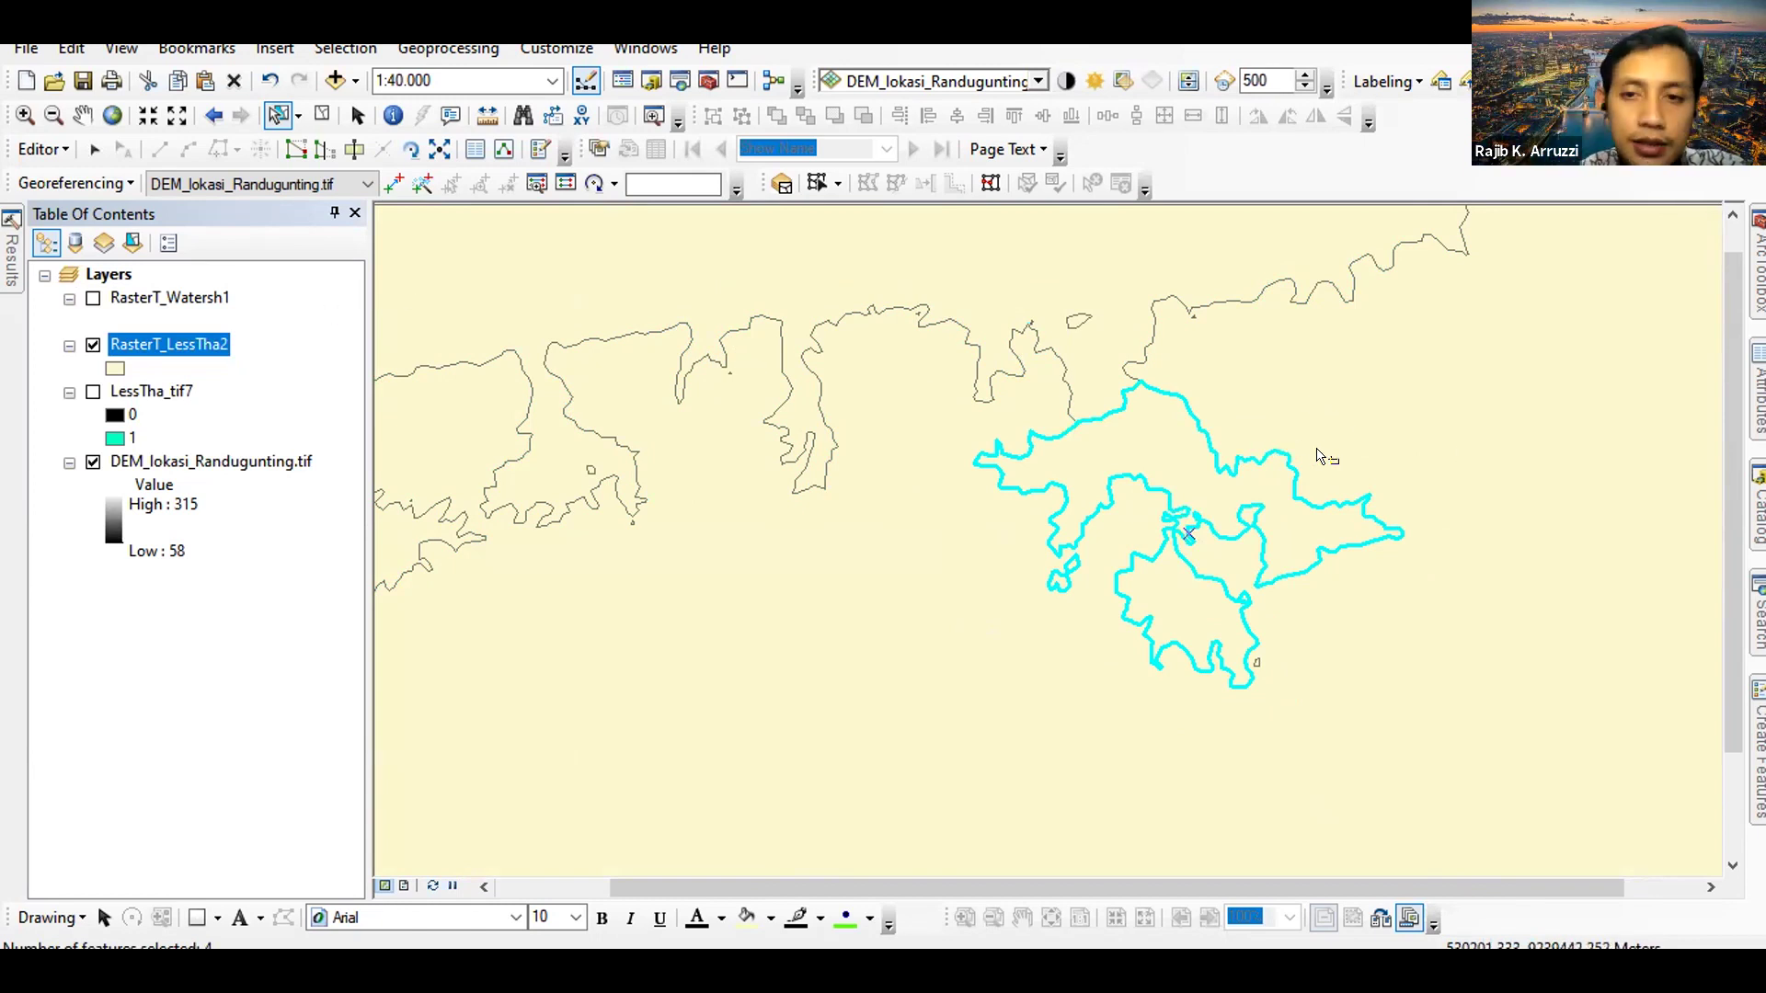
Create a new layer from the selected RasterT_LessTha2 flood polygons
{"action": "right_click", "coordinate": [197, 341]}
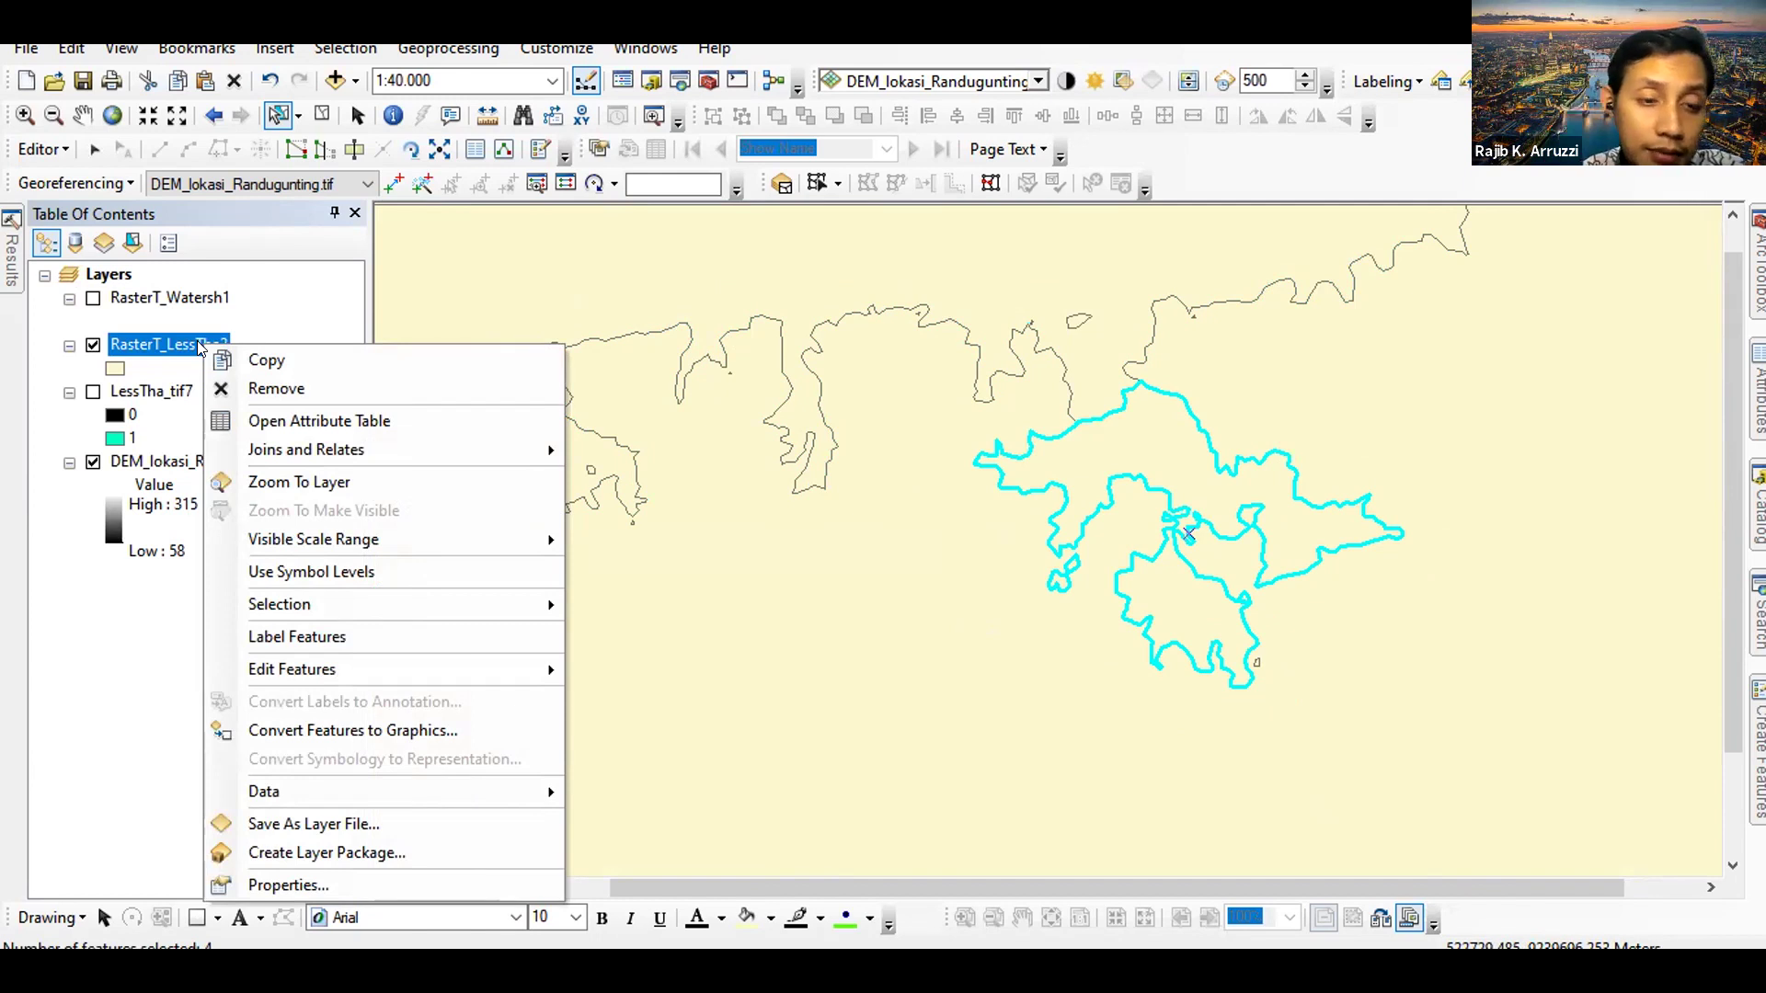
{"action": "mouse_move", "coordinate": [467, 609]}
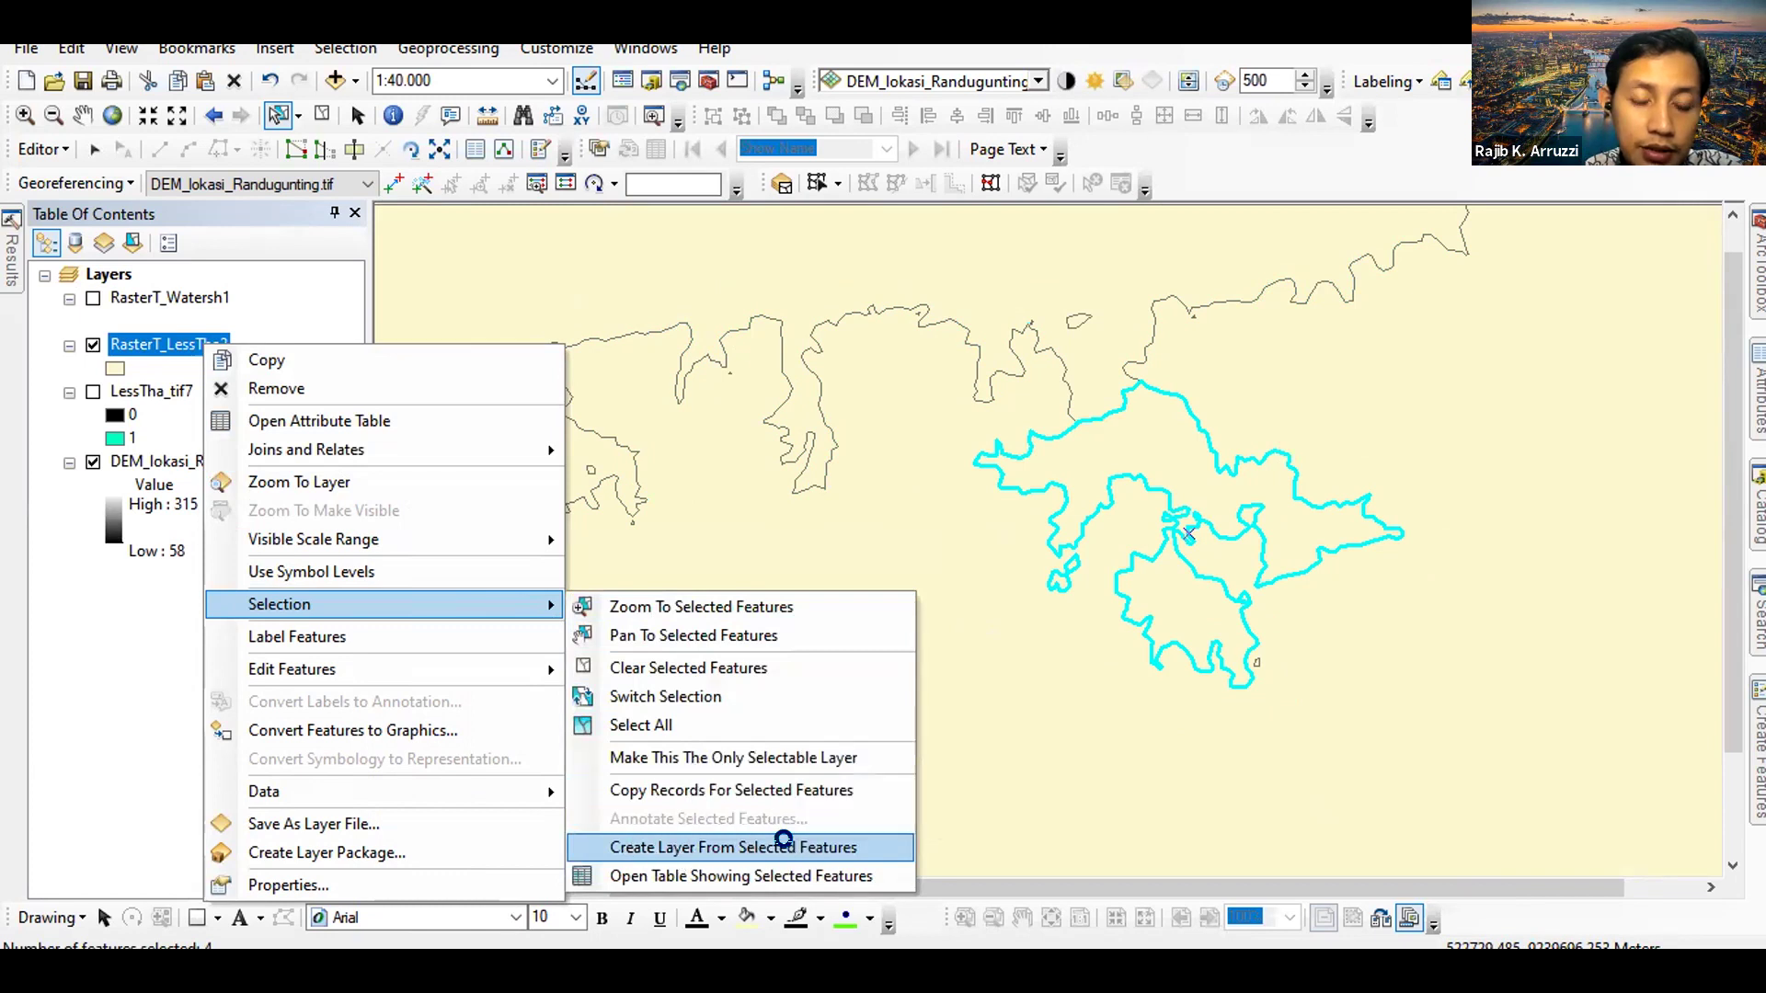
{"action": "left_click", "coordinate": [791, 848]}
End the edit session, saving the edits, and hide the original RasterT_LessTha2 layer
{"action": "left_click", "coordinate": [44, 149]}
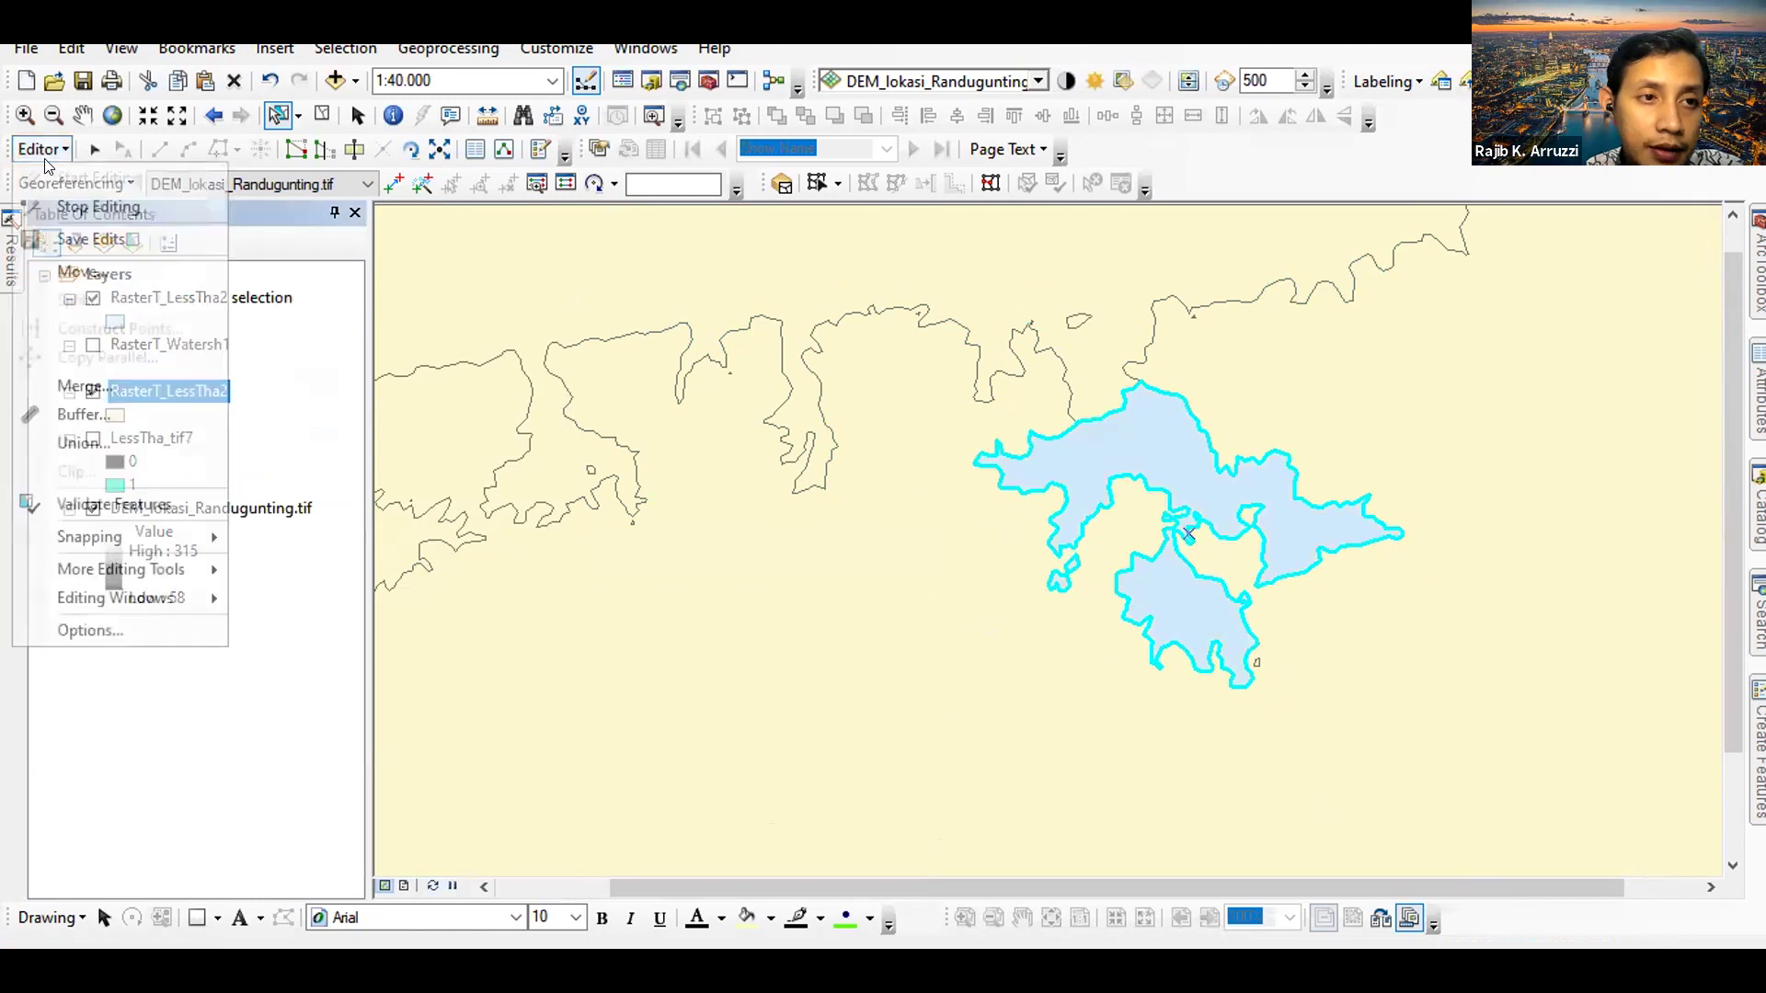
{"action": "left_click", "coordinate": [66, 207]}
{"action": "left_click", "coordinate": [796, 575]}
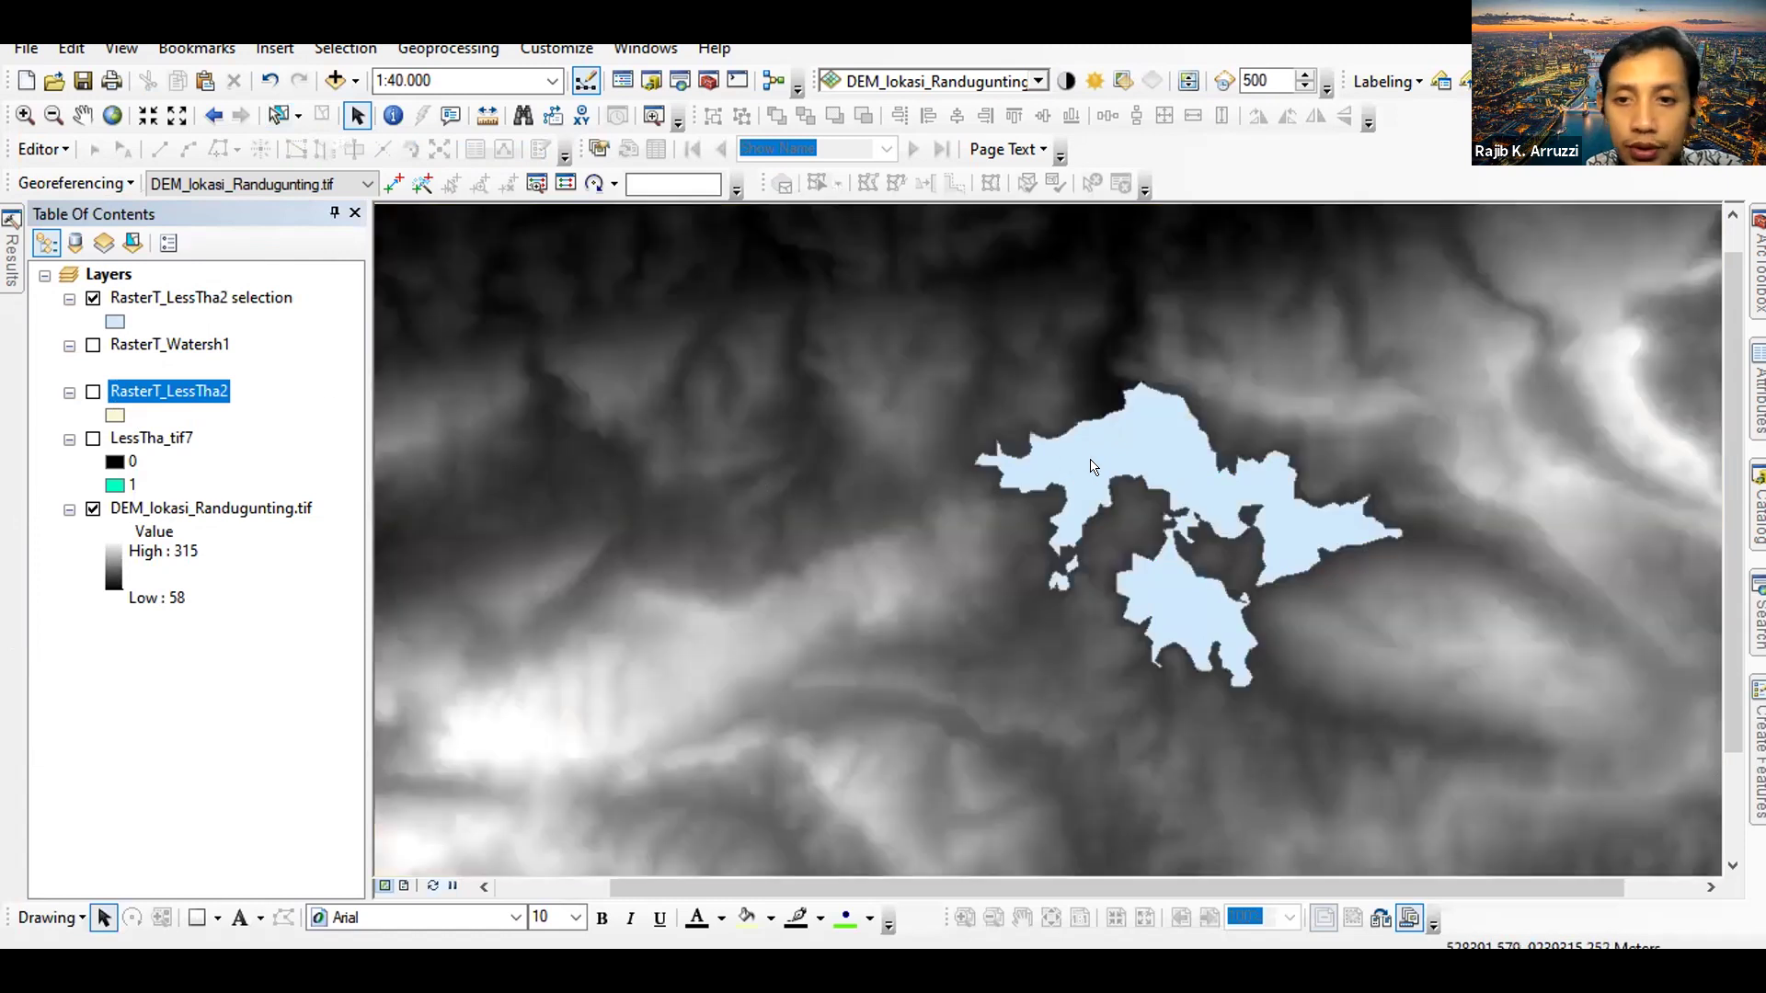
Symbolize the RasterT_LessTha2 selection layer as Hollow with a white outline of width 2
{"action": "left_click_drag", "start_coordinate": [1154, 457], "coordinate": [993, 456]}
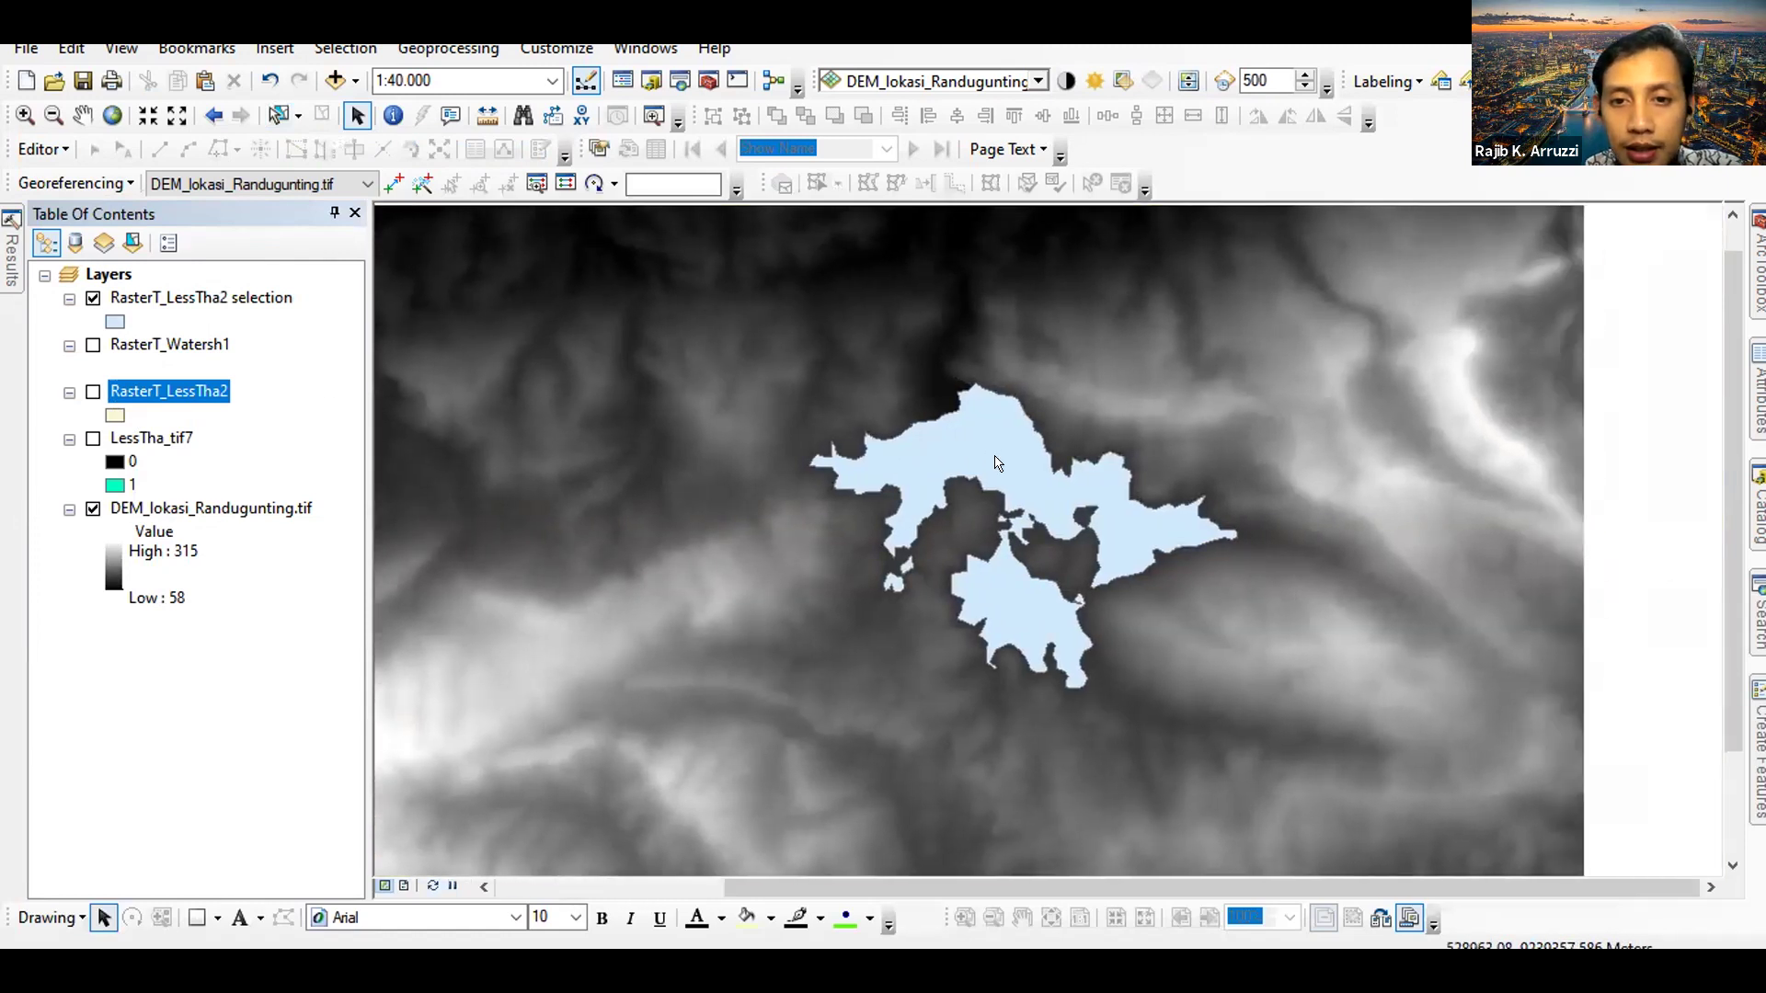
{"action": "left_click", "coordinate": [115, 322]}
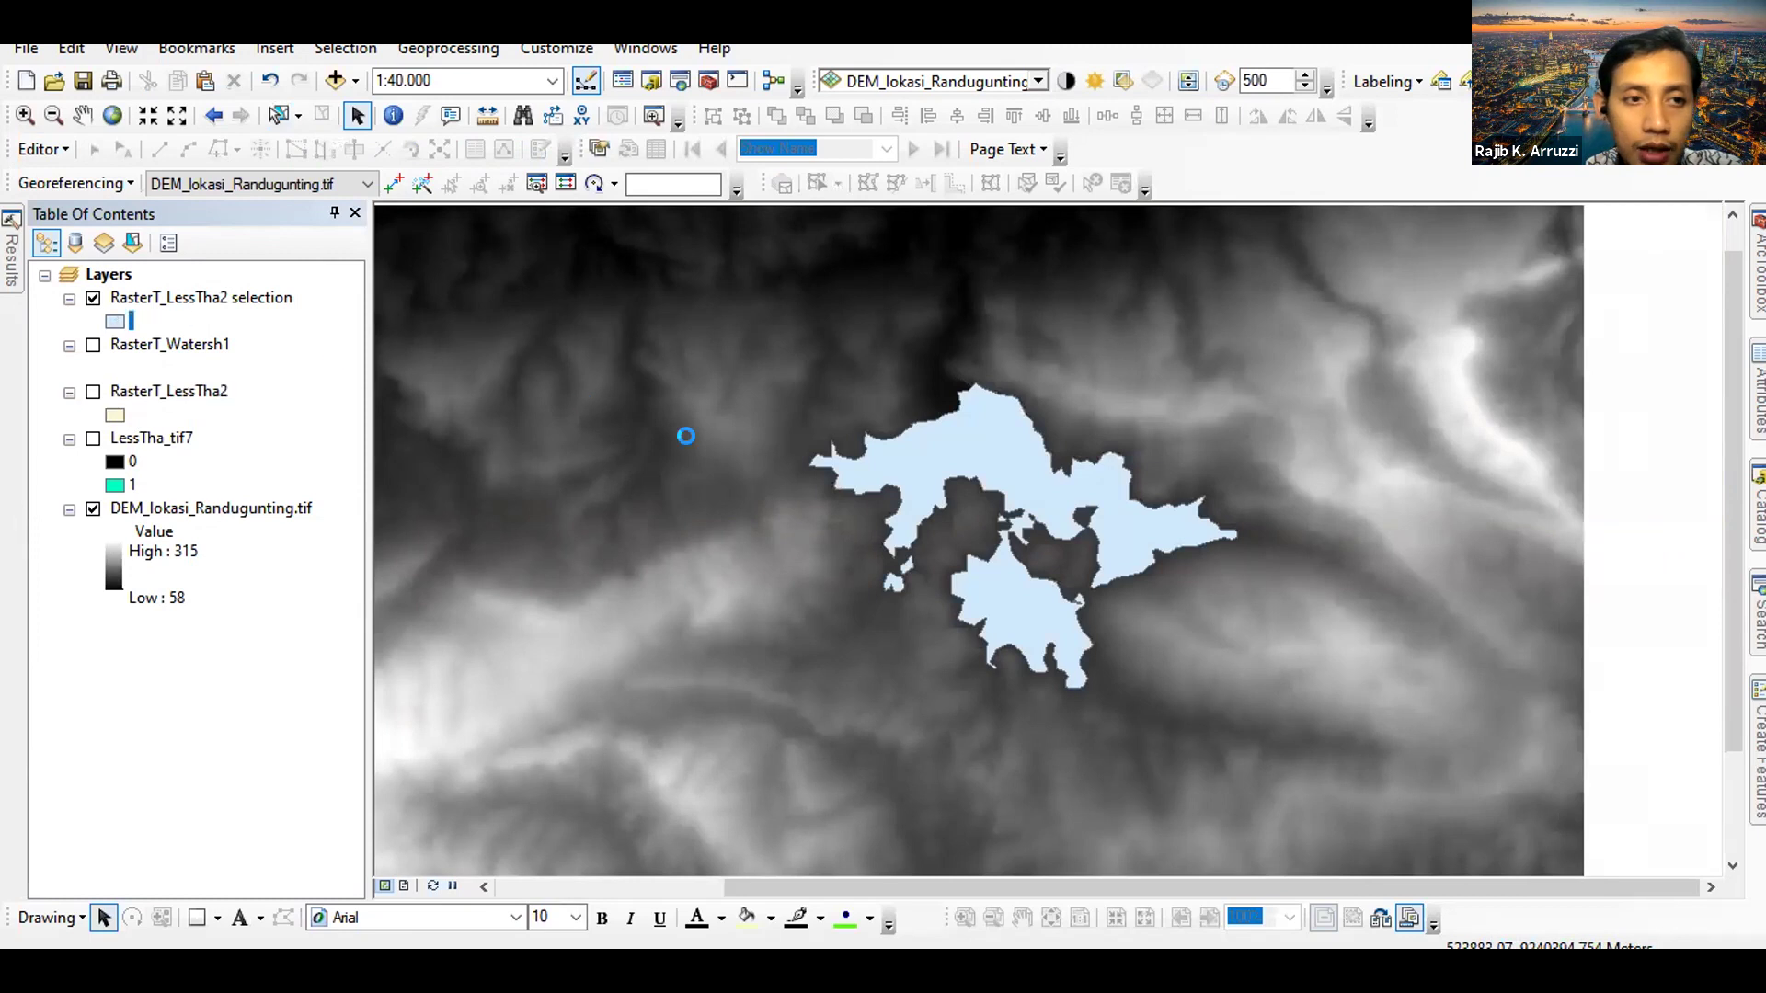
{"action": "left_click", "coordinate": [272, 594]}
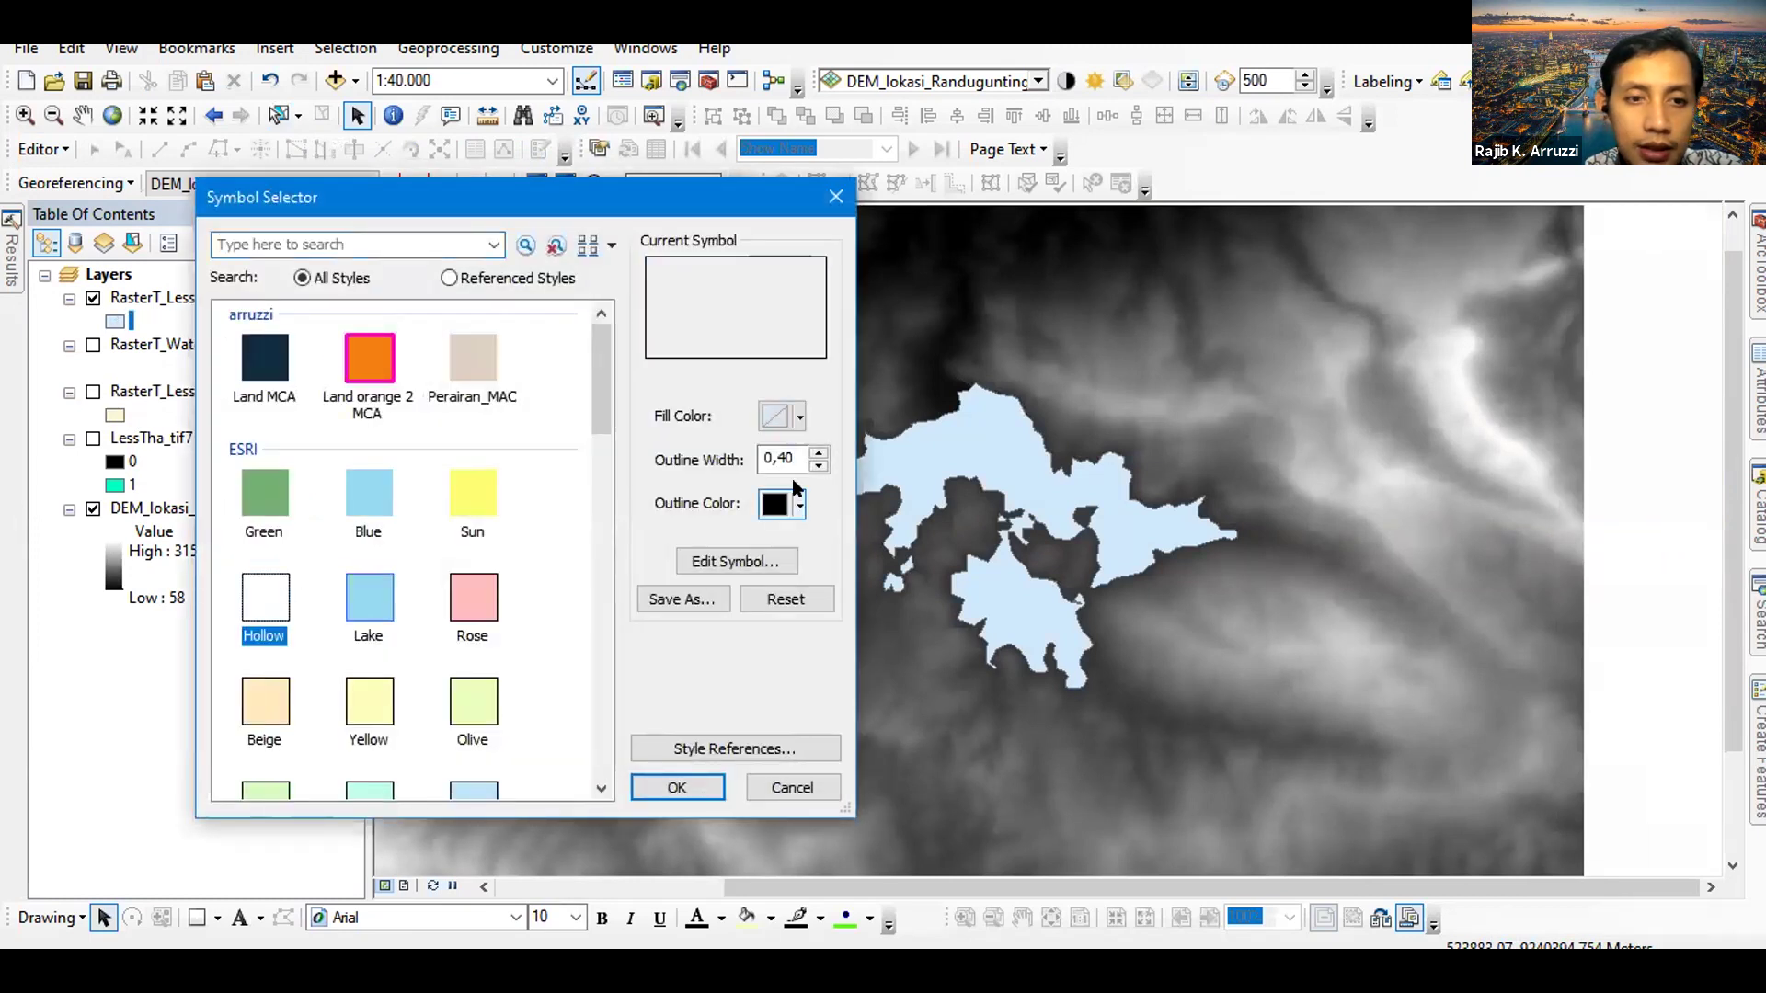
{"action": "left_click", "coordinate": [677, 788]}
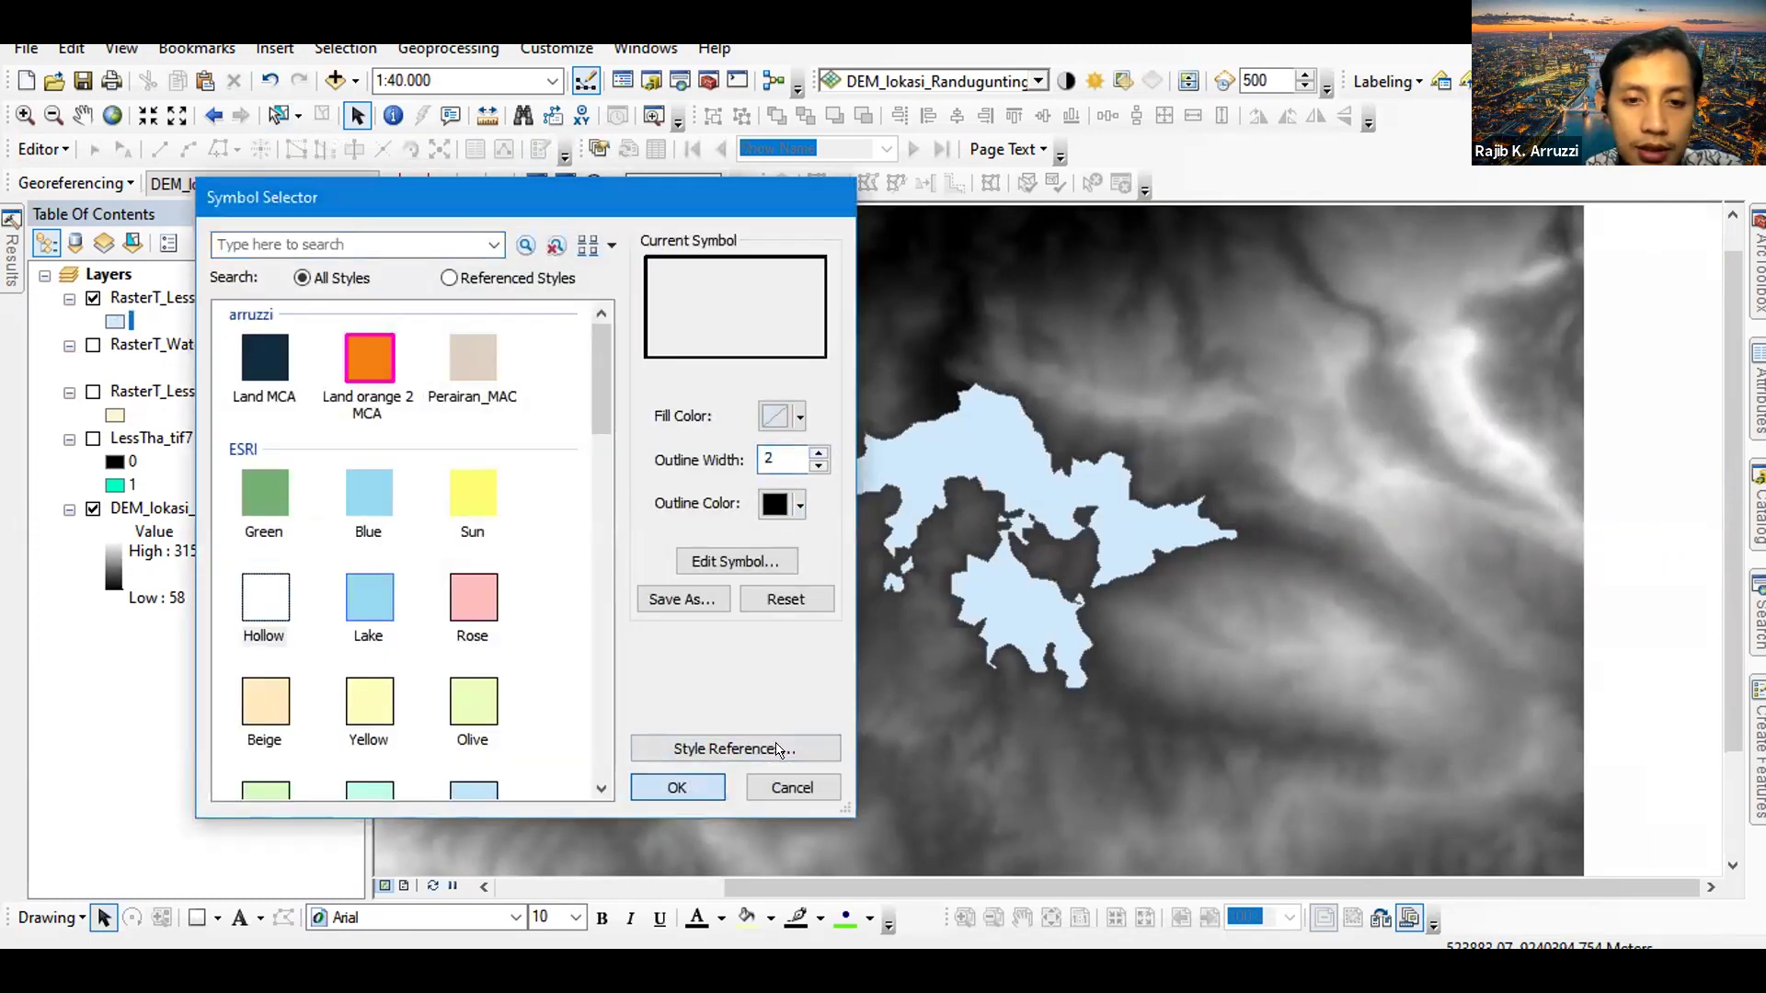
{"action": "left_click", "coordinate": [116, 322]}
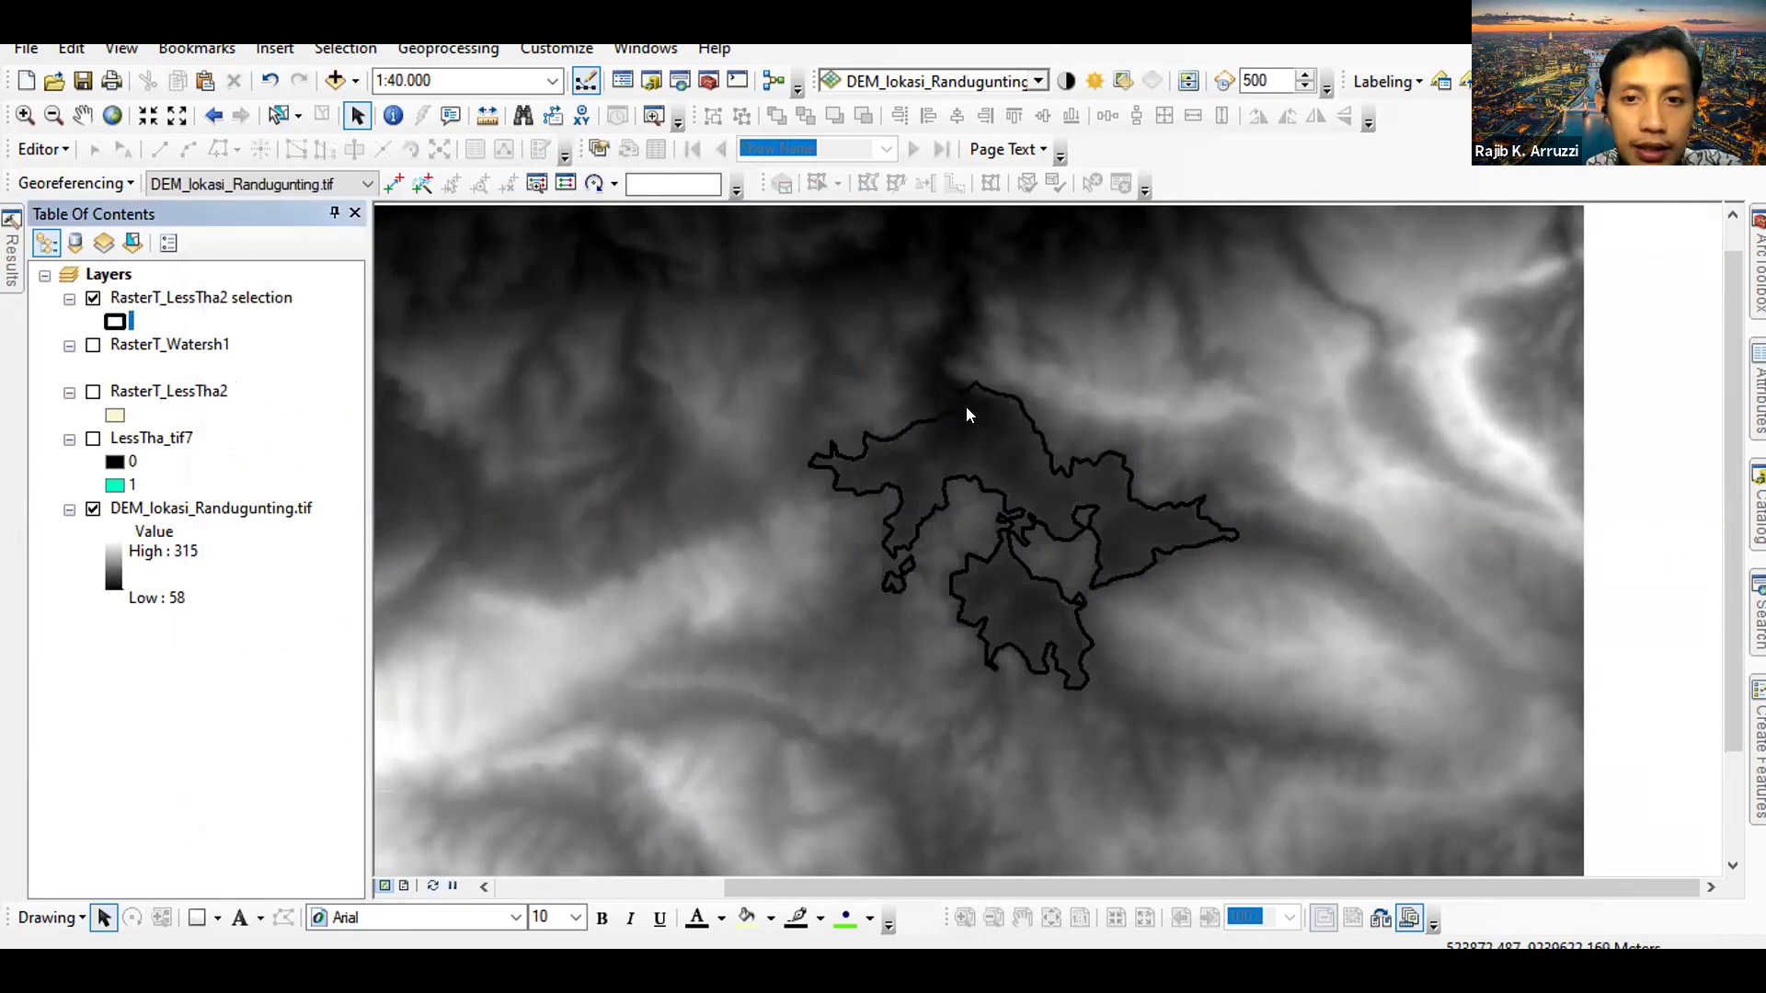
{"action": "left_click", "coordinate": [793, 504]}
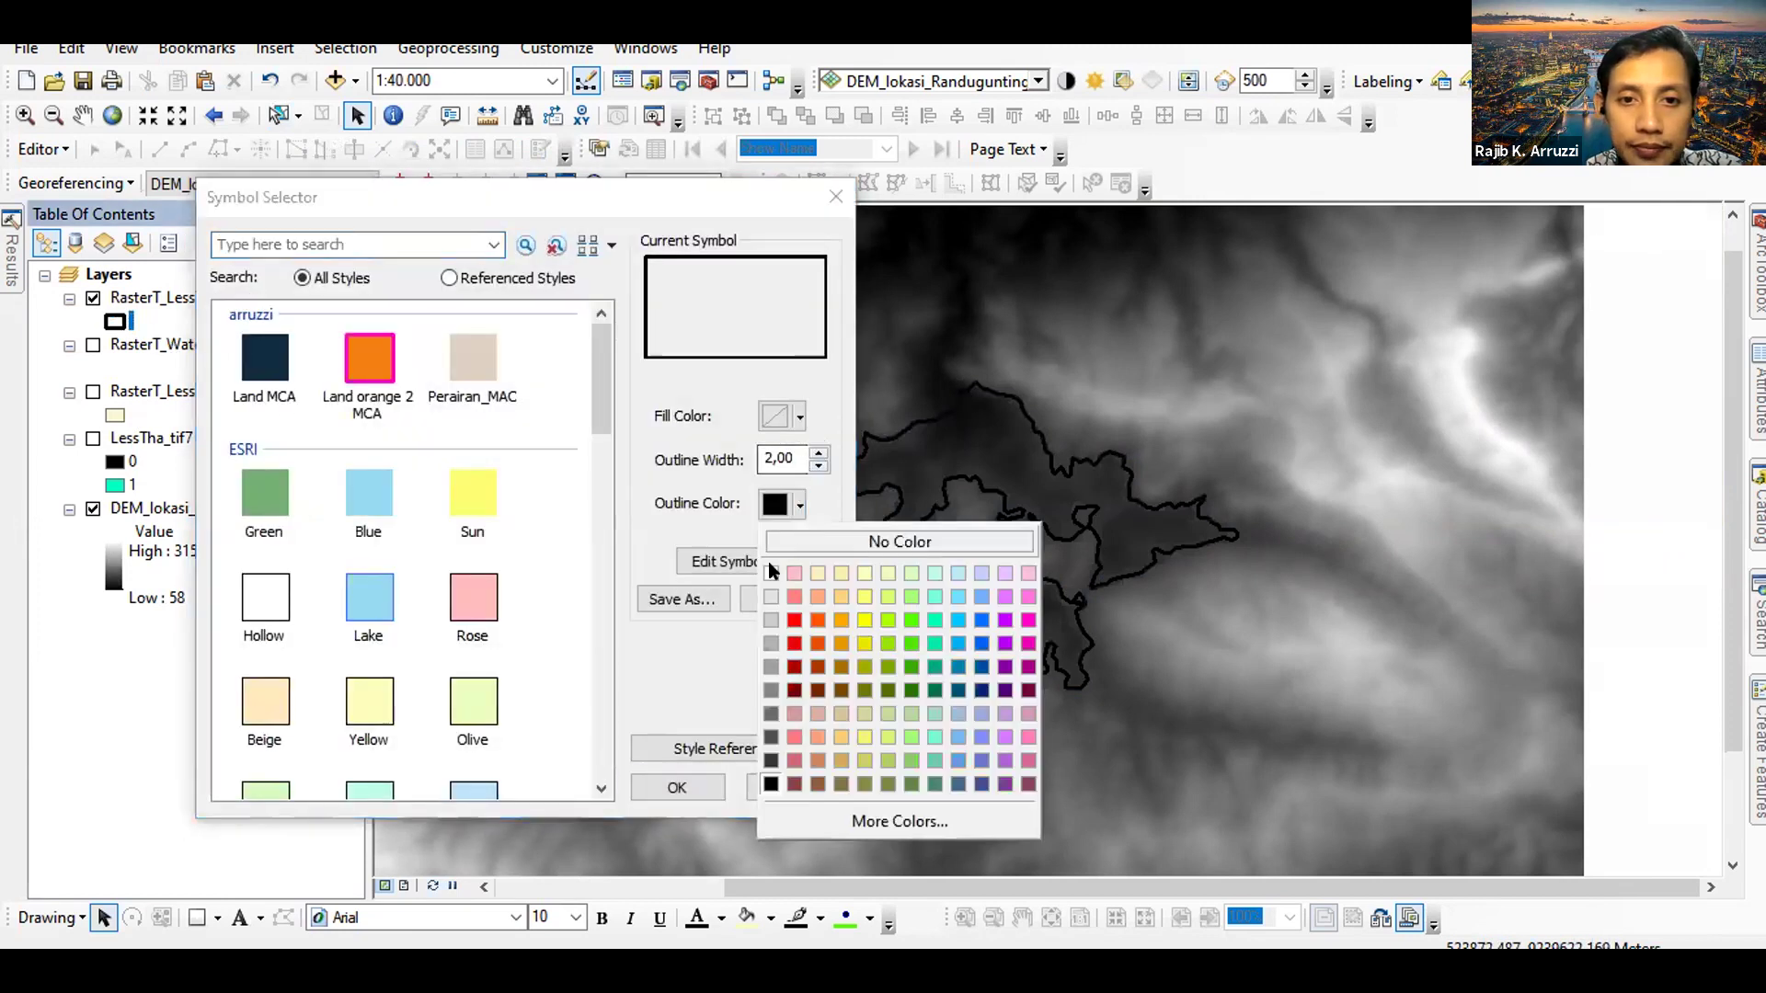
{"action": "left_click", "coordinate": [782, 683]}
{"action": "left_click", "coordinate": [677, 787]}
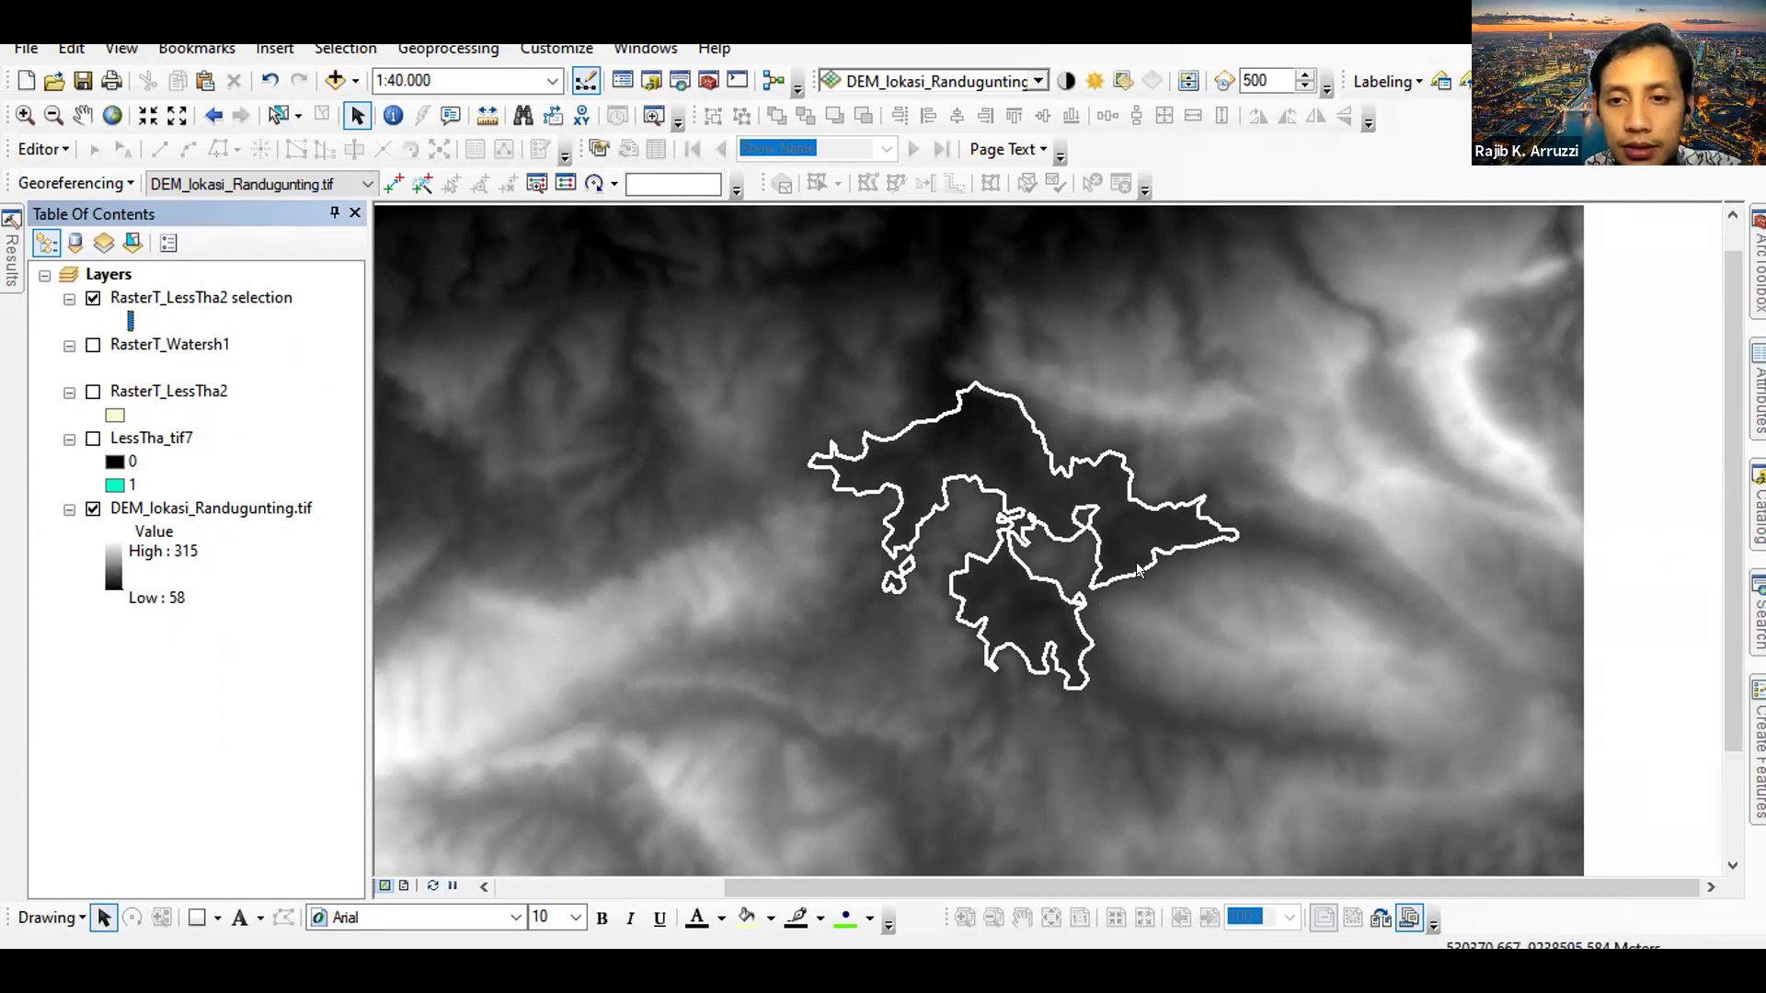
Open the attribute table of the RasterT_LessTha2 selection layer and inspect its Shape_Area field
{"action": "right_click", "coordinate": [175, 300]}
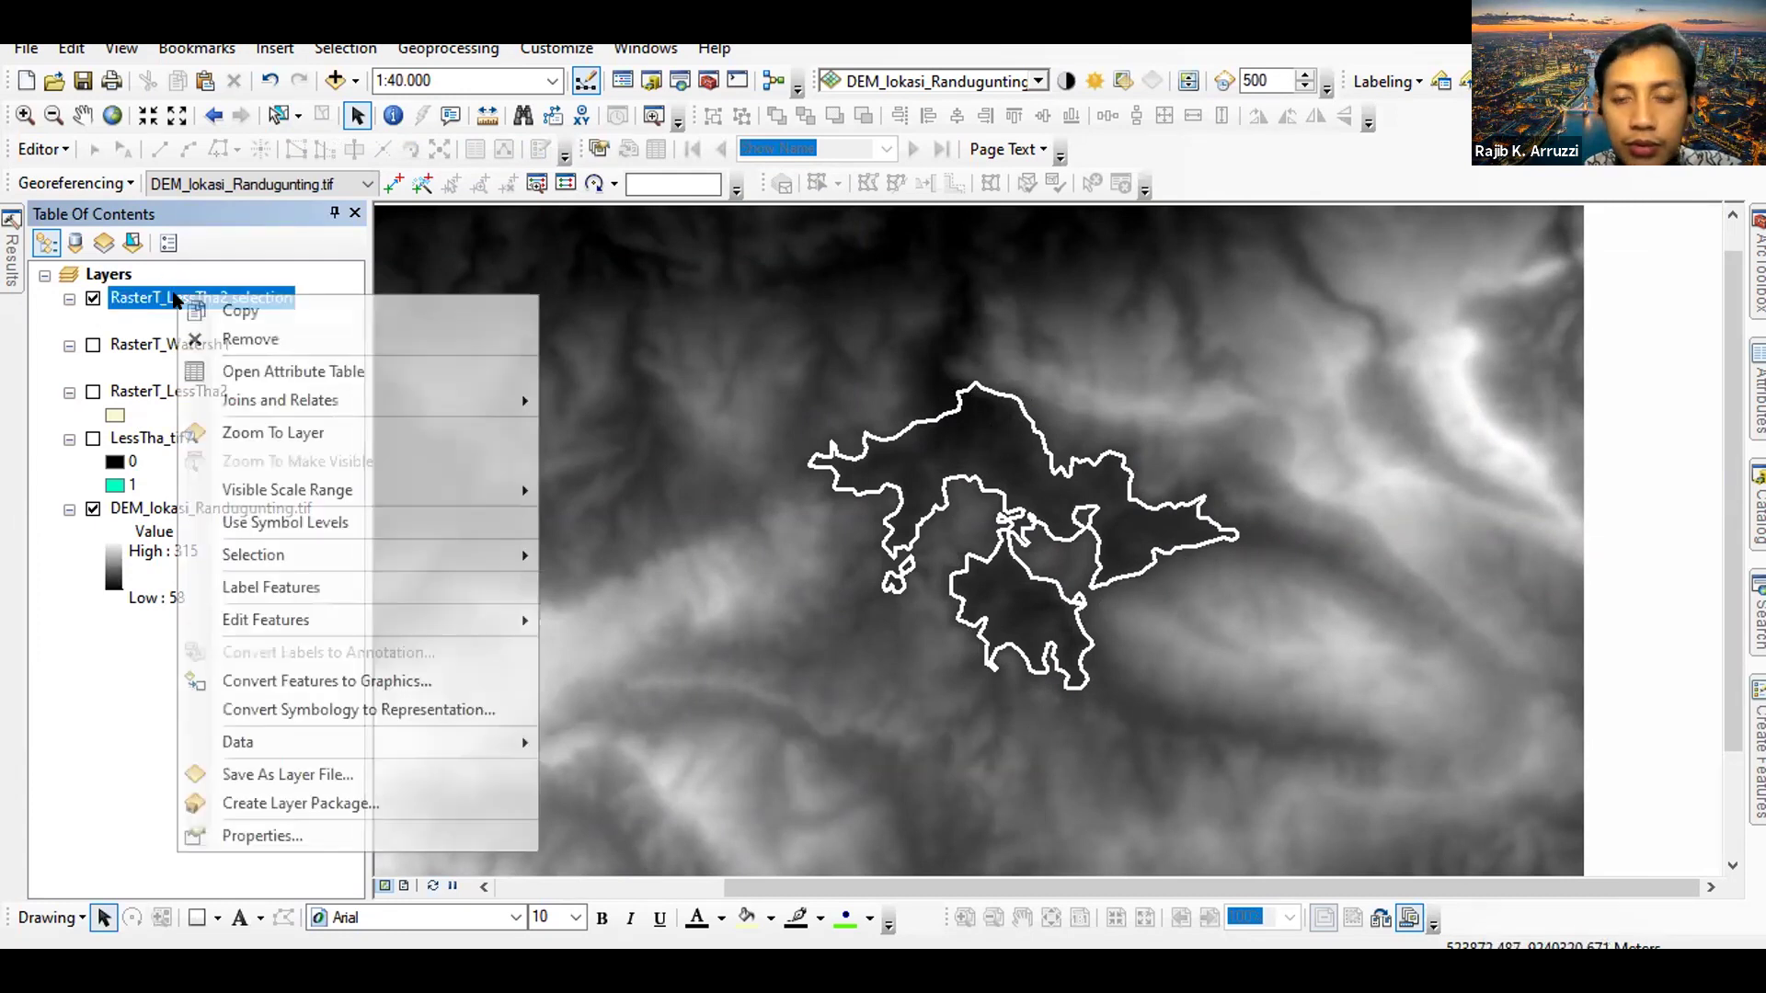
{"action": "left_click", "coordinate": [230, 369]}
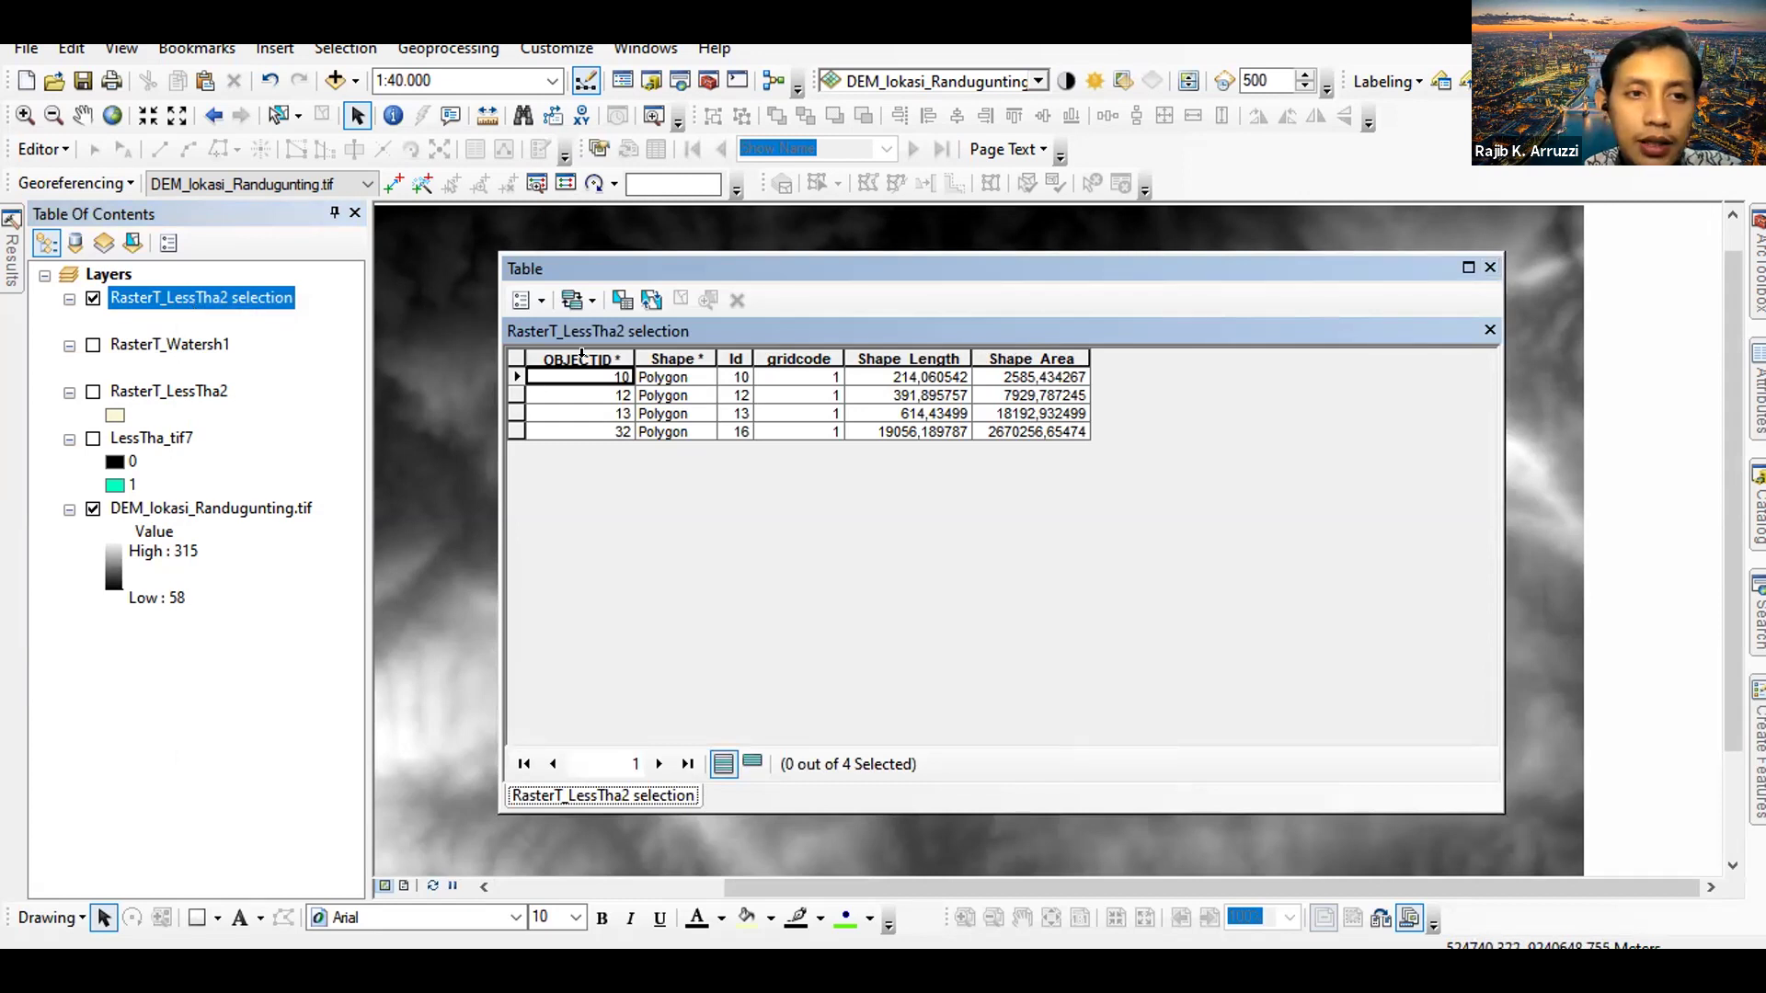
{"action": "left_click", "coordinate": [1012, 364]}
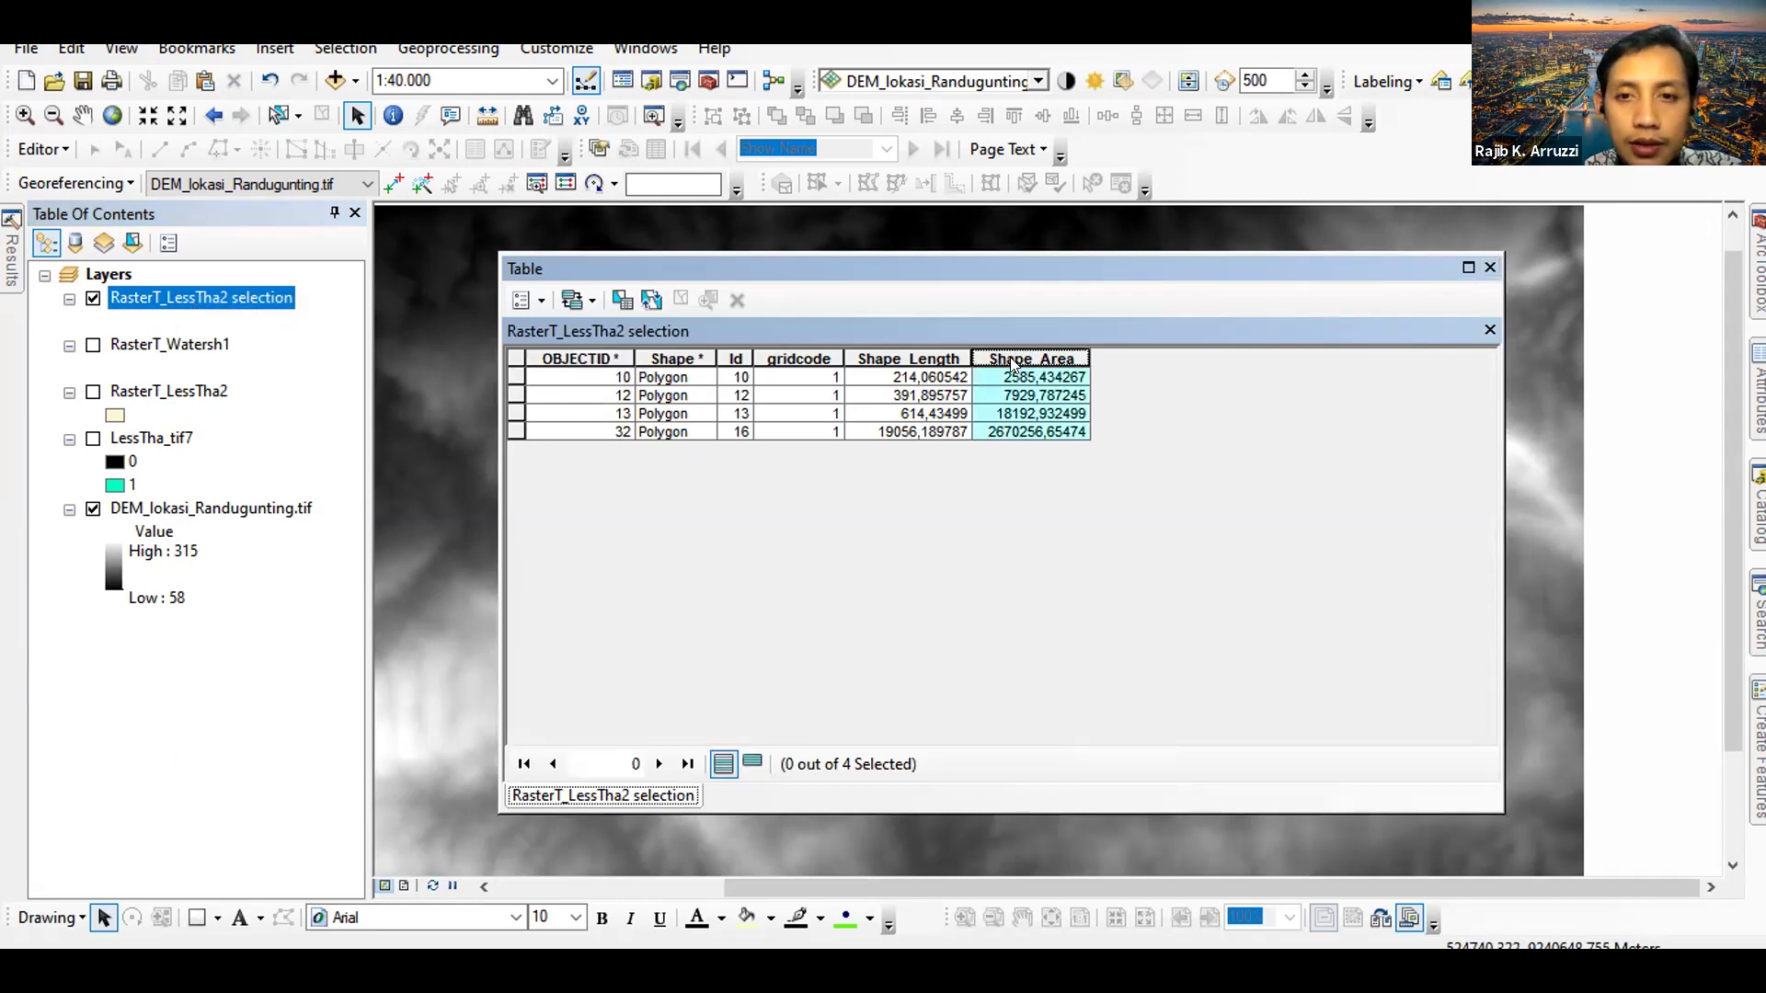
{"action": "right_click", "coordinate": [1015, 363]}
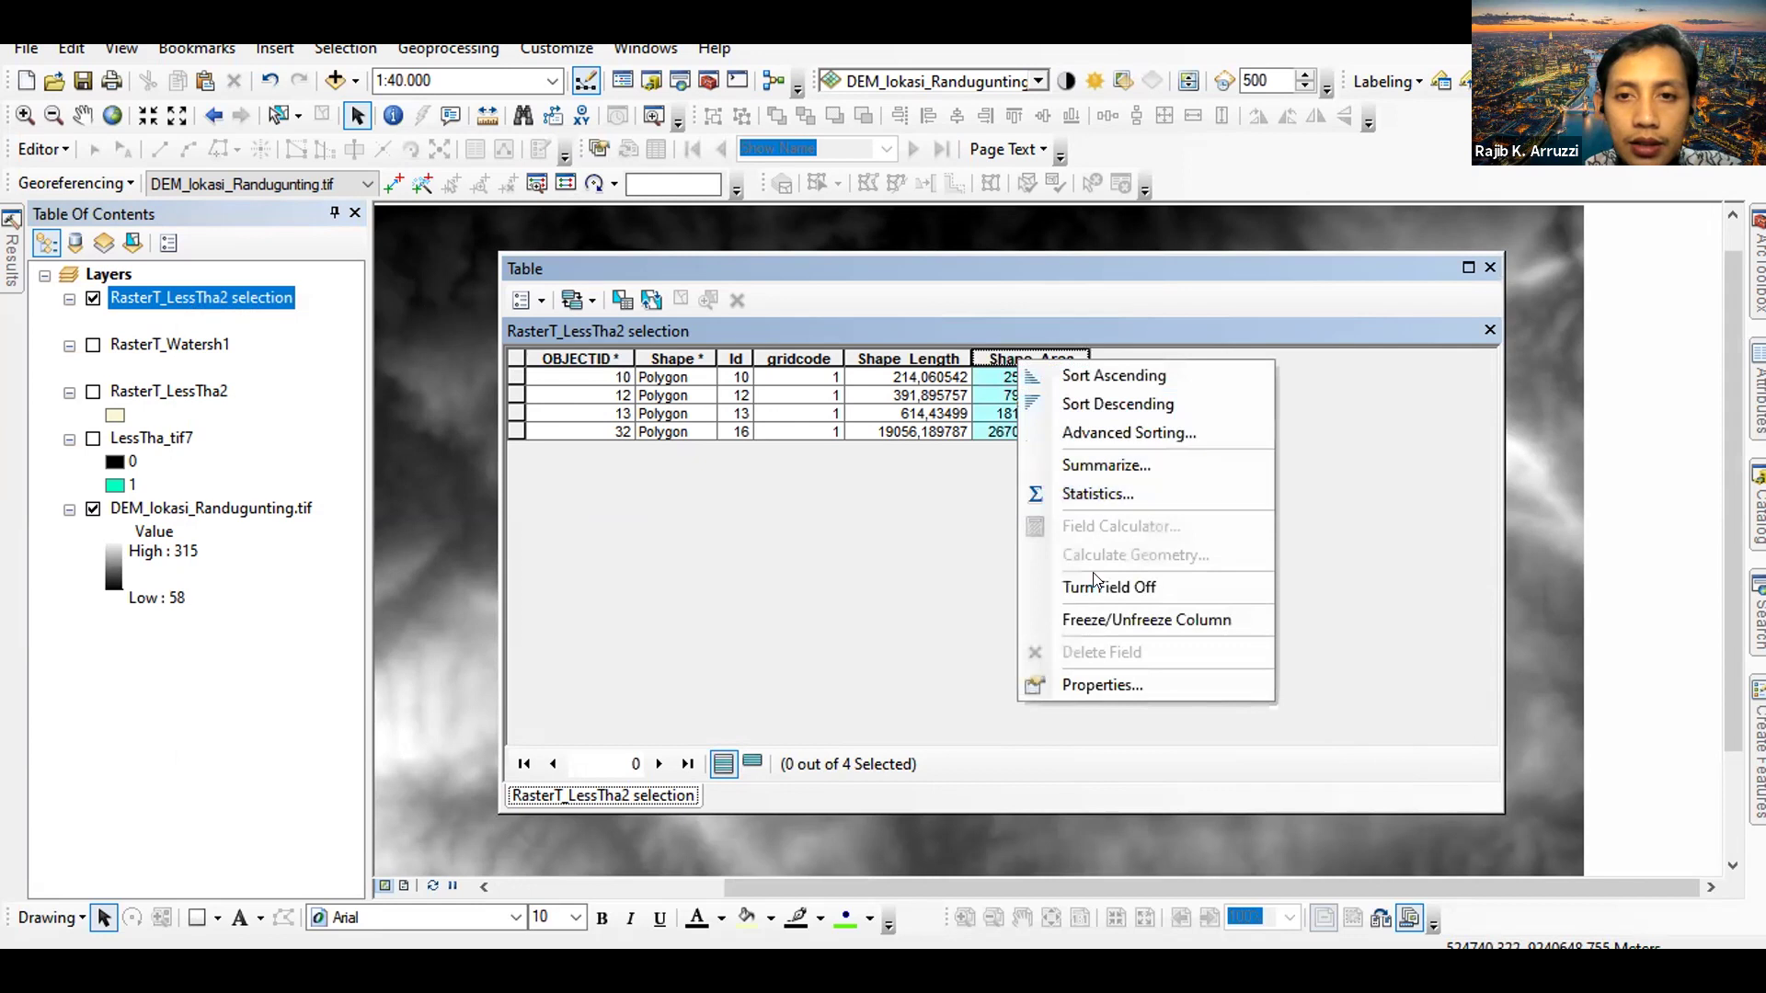
{"action": "left_click", "coordinate": [1169, 311]}
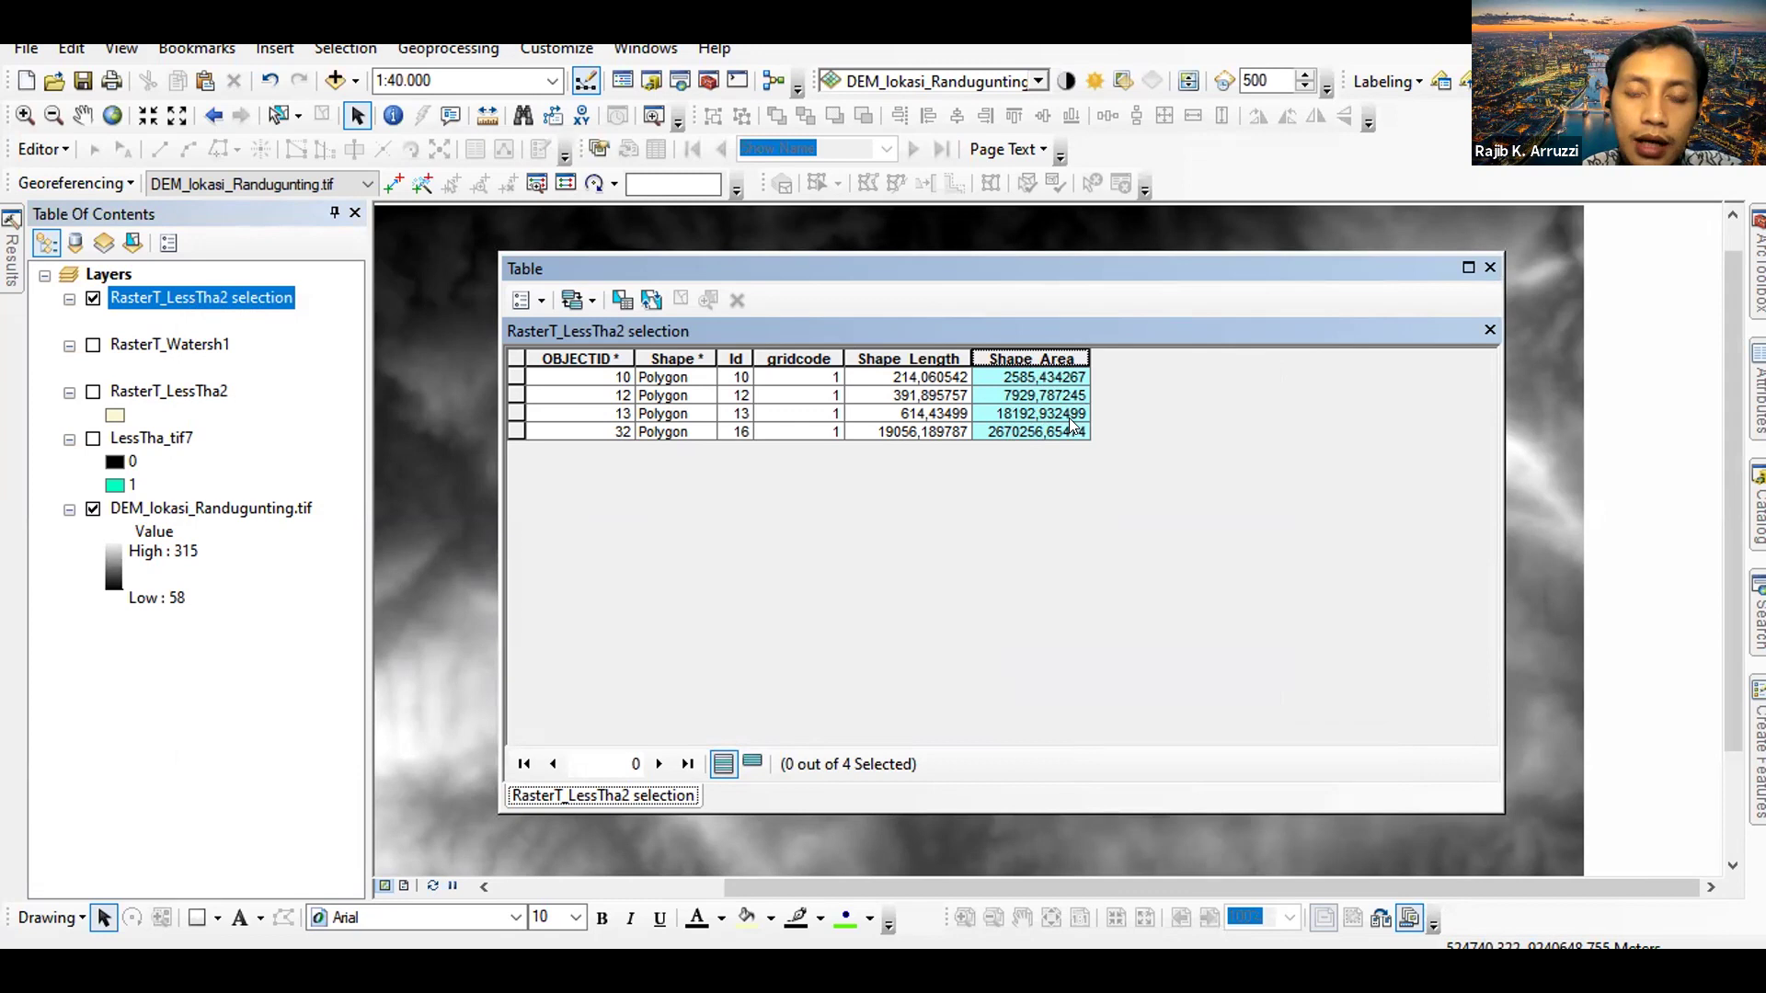
Add a field named Luas_Ha of type Double to the selection layer's attribute table
{"action": "left_click", "coordinate": [521, 299]}
{"action": "left_click", "coordinate": [753, 487]}
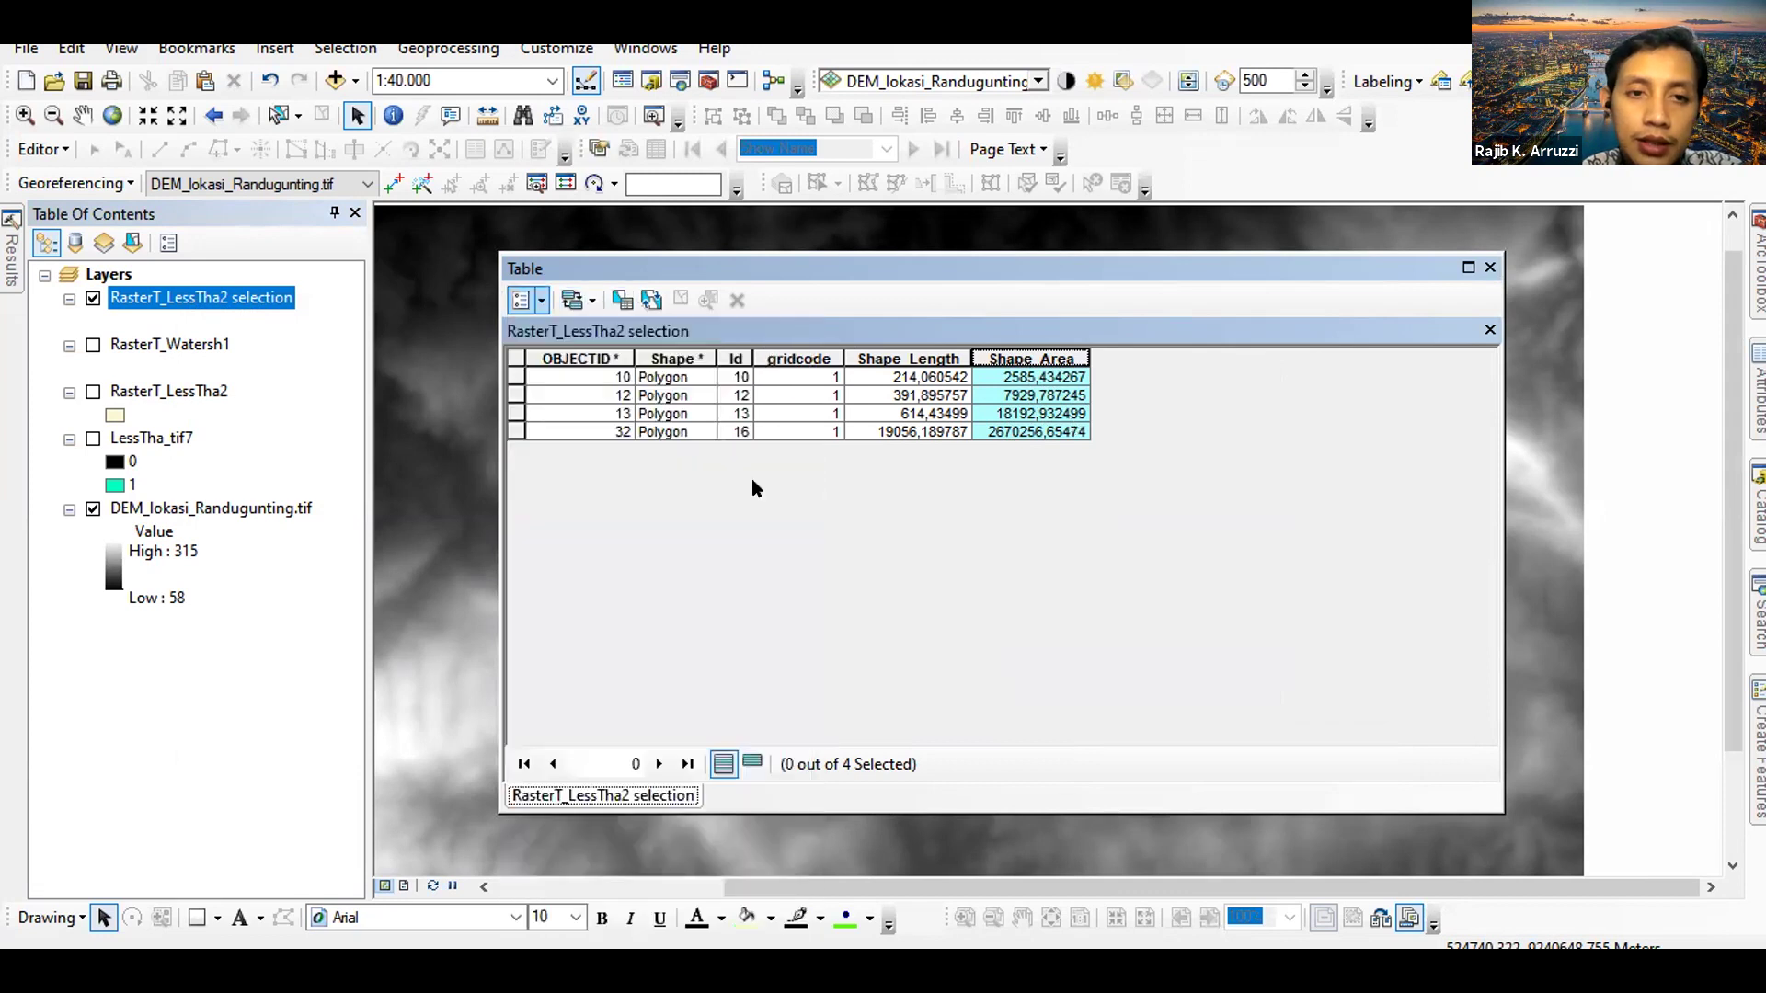
{"action": "type", "text": "L"}
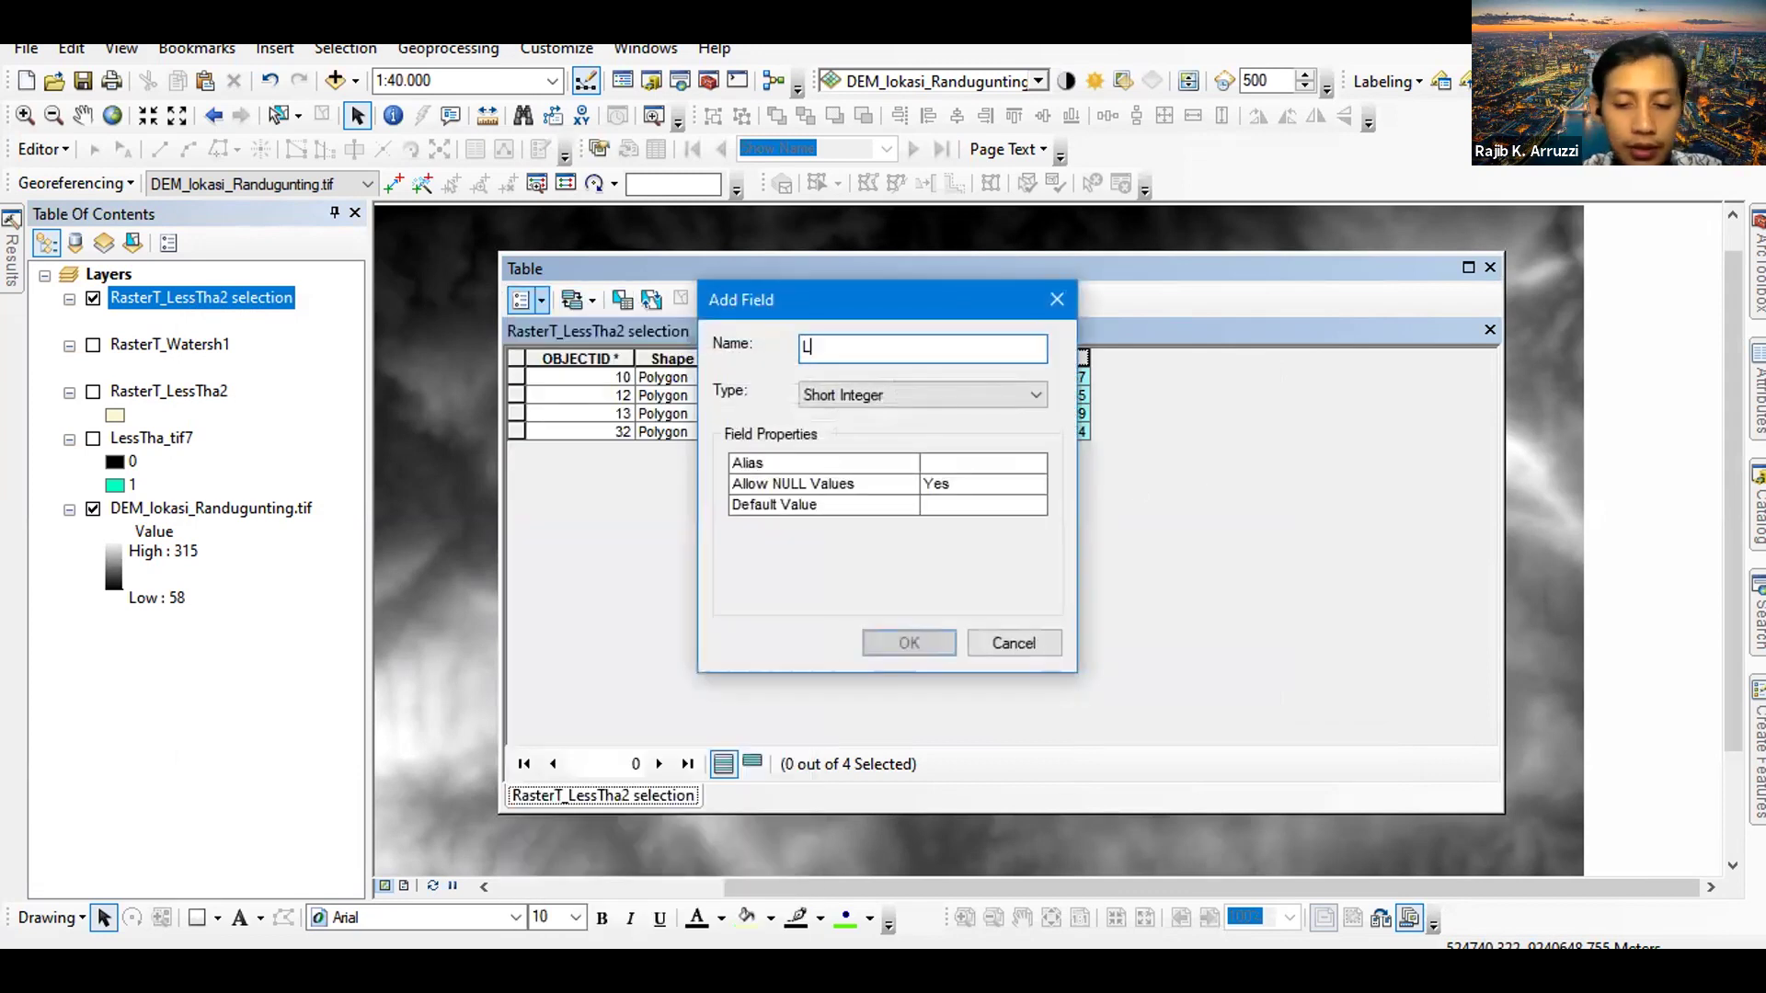
{"action": "type", "text": "uas_Ha"}
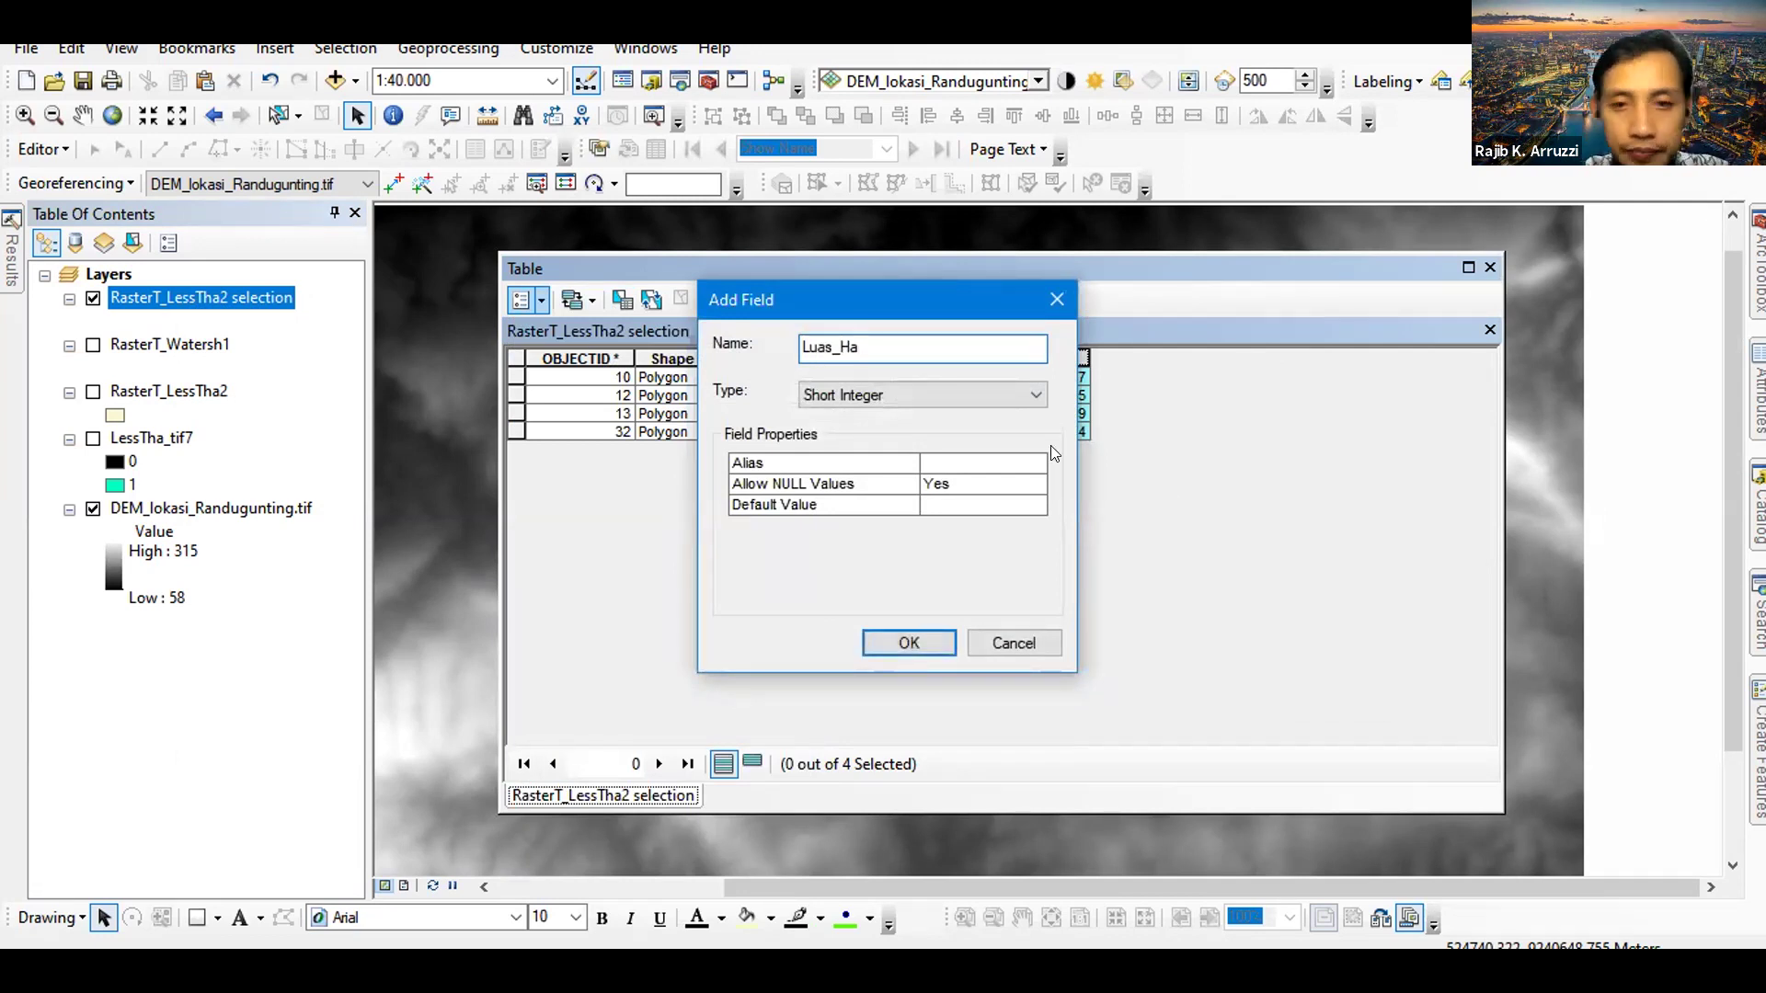
{"action": "left_click", "coordinate": [1000, 398]}
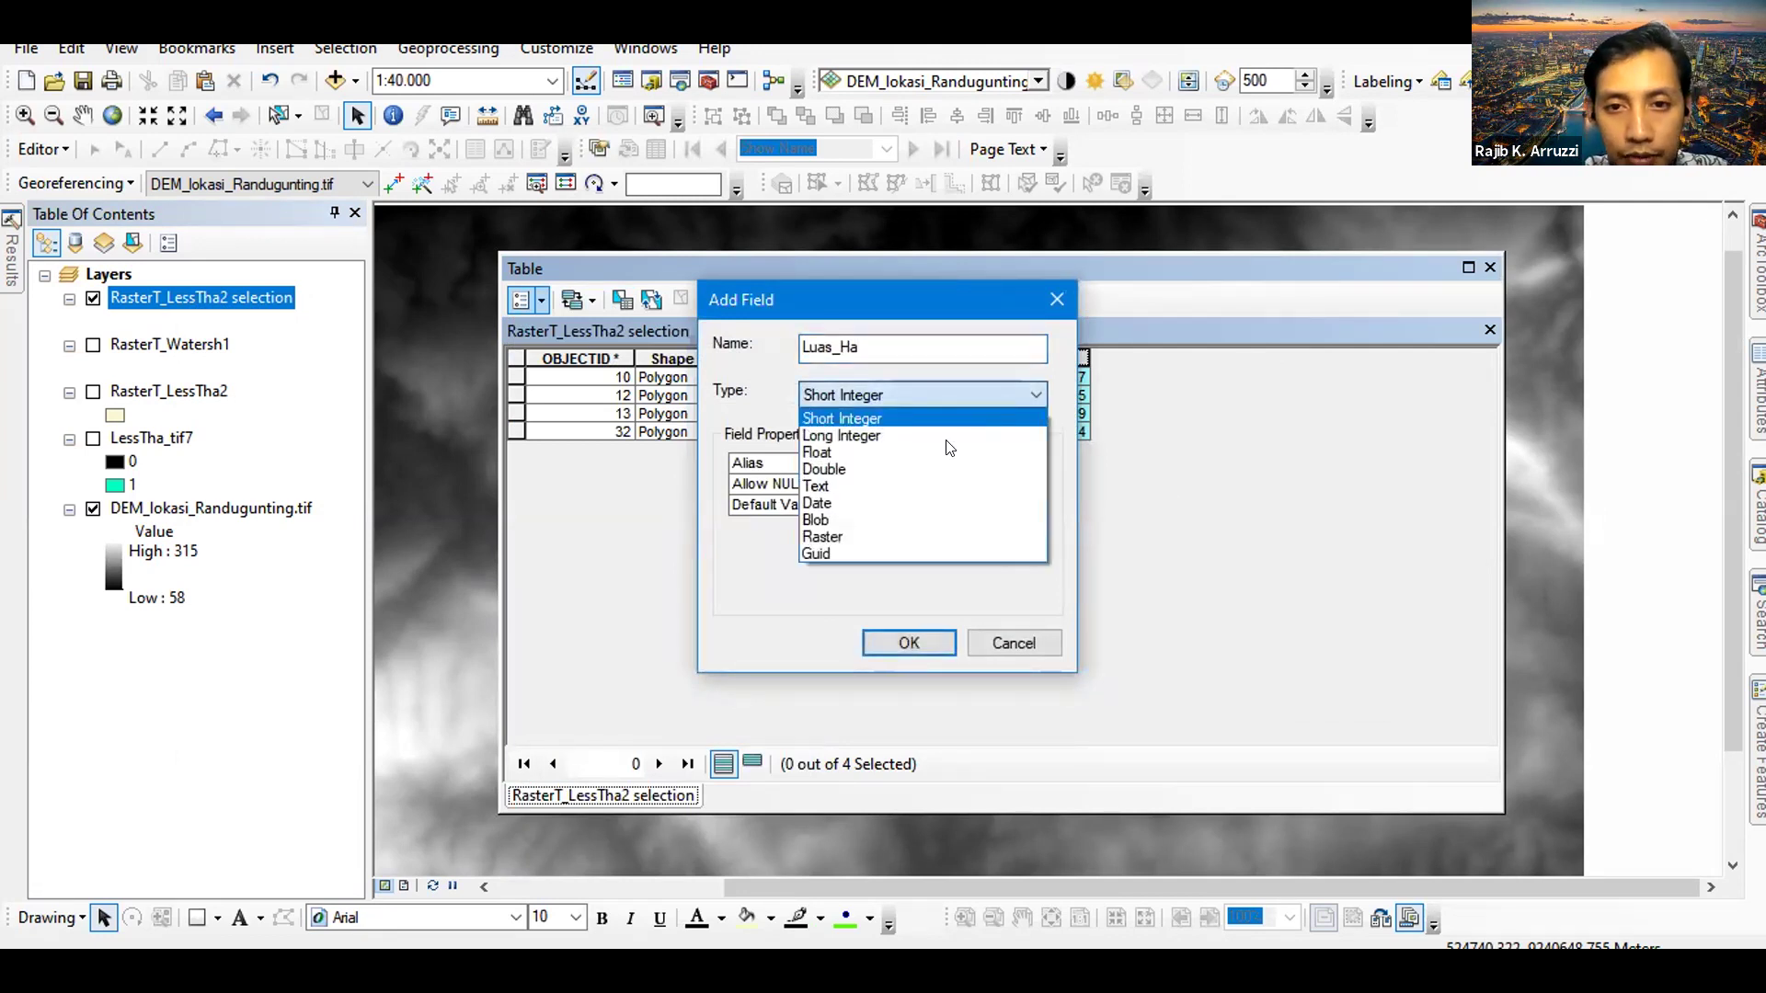
{"action": "left_click", "coordinate": [927, 463]}
{"action": "left_click", "coordinate": [898, 644]}
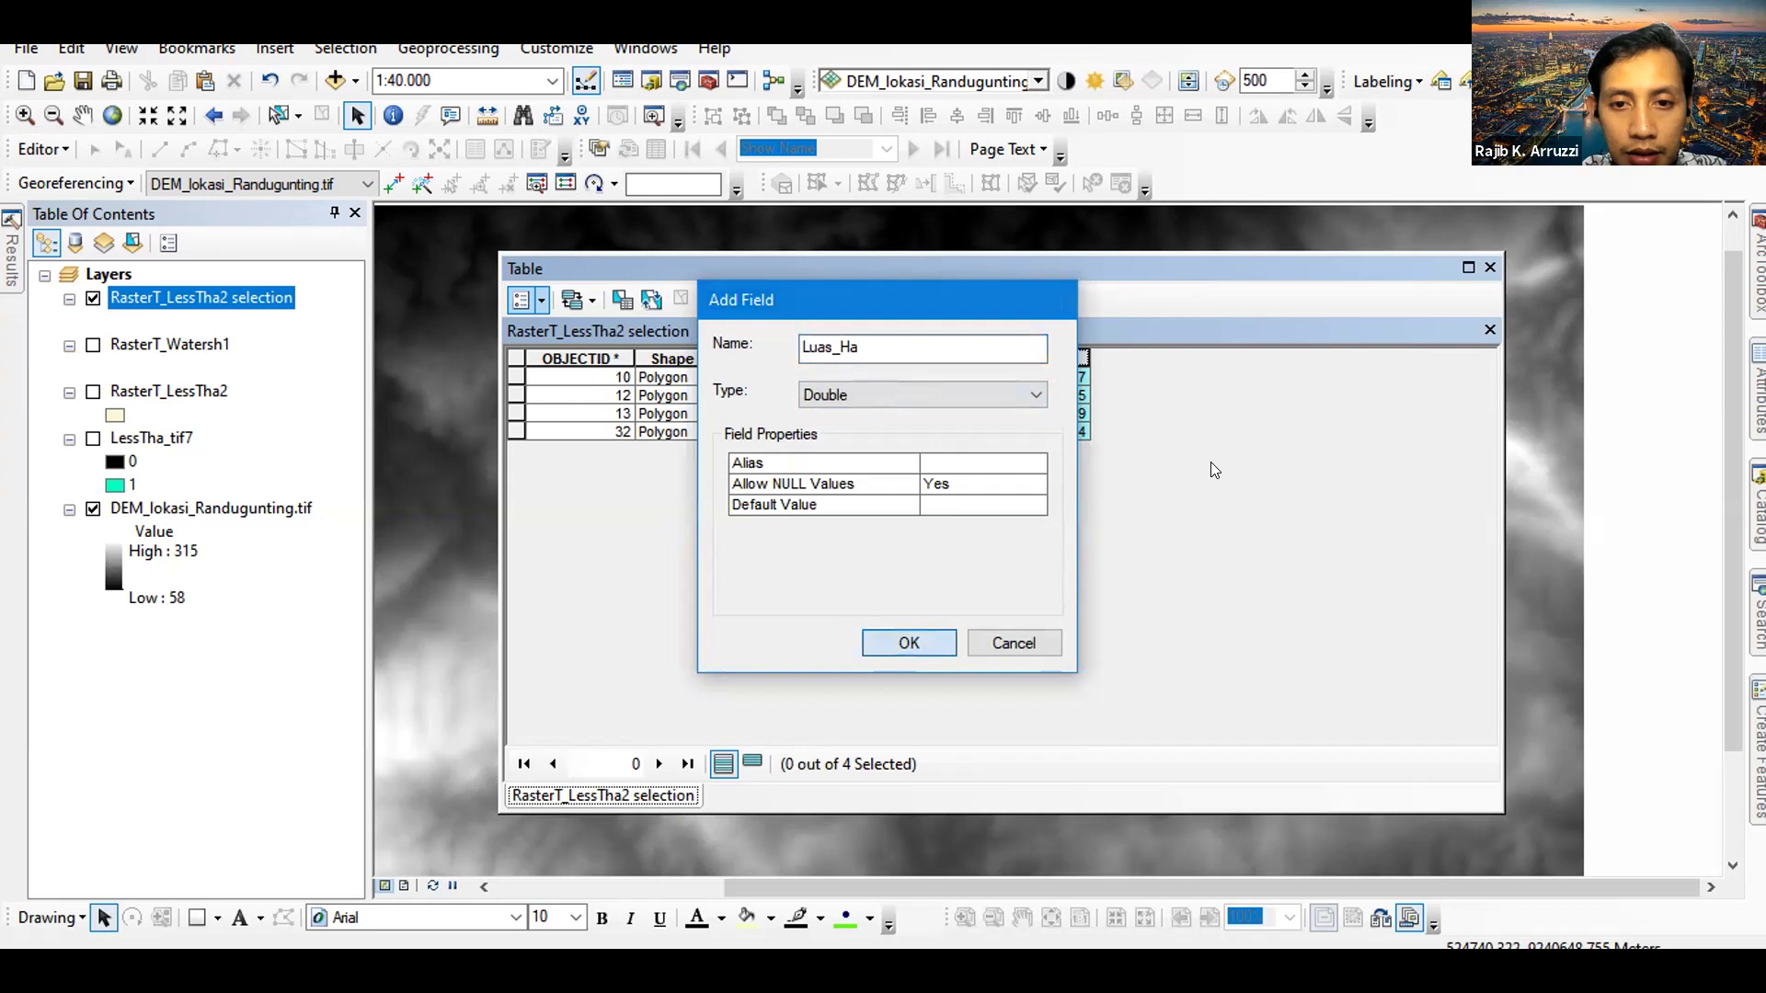
Calculate the polygon areas into the Luas_Ha field in hectares, using the data source's coordinate system
{"action": "left_click", "coordinate": [1152, 362]}
{"action": "right_click", "coordinate": [1153, 363]}
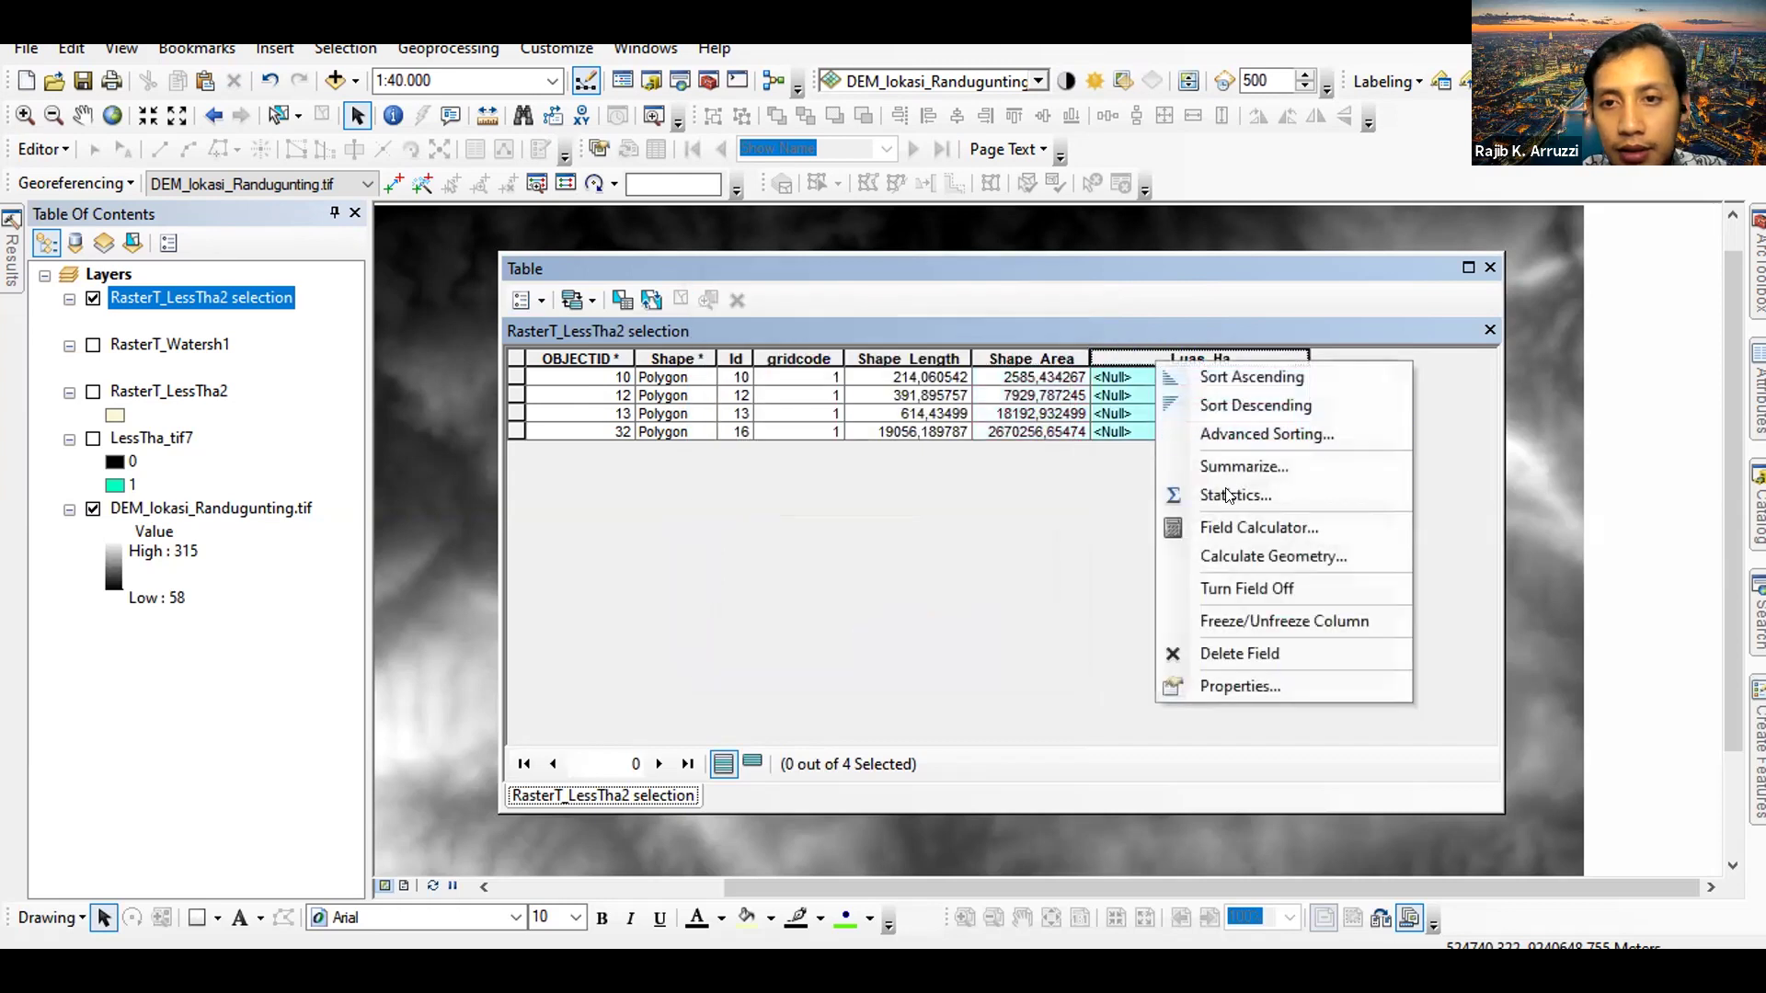
{"action": "left_click", "coordinate": [1227, 548]}
{"action": "left_click", "coordinate": [925, 554]}
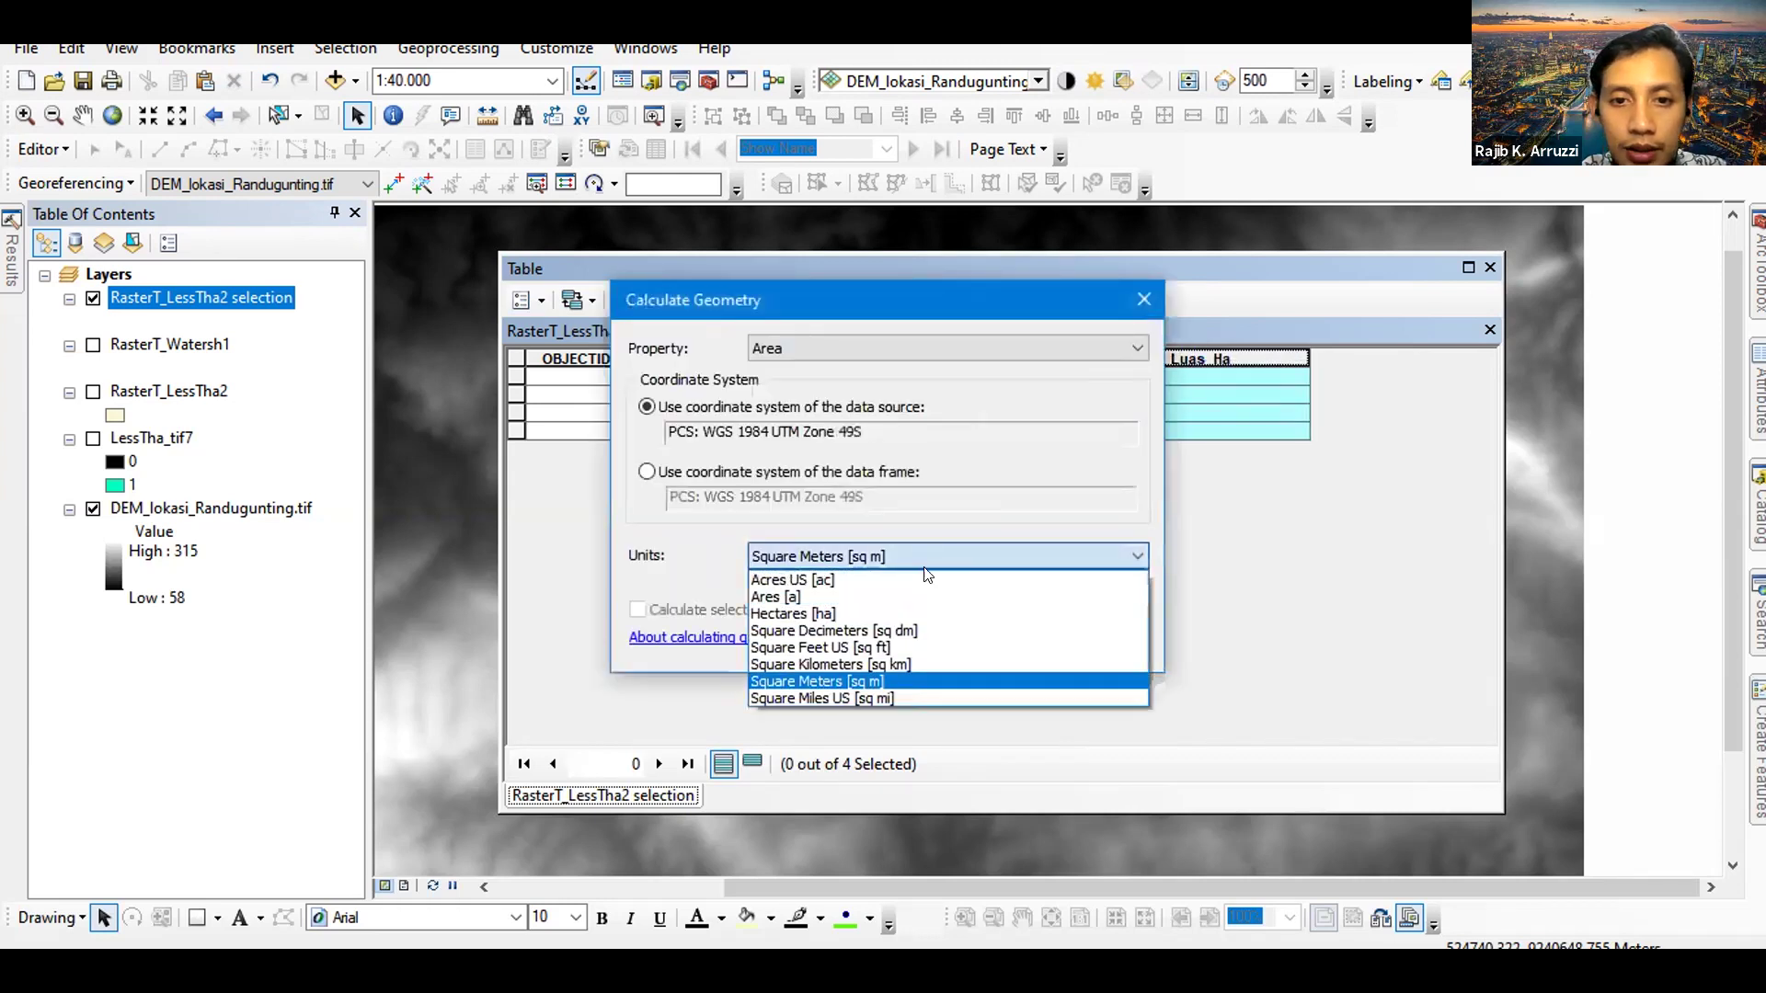
{"action": "left_click", "coordinate": [907, 612]}
{"action": "key", "text": "Return"}
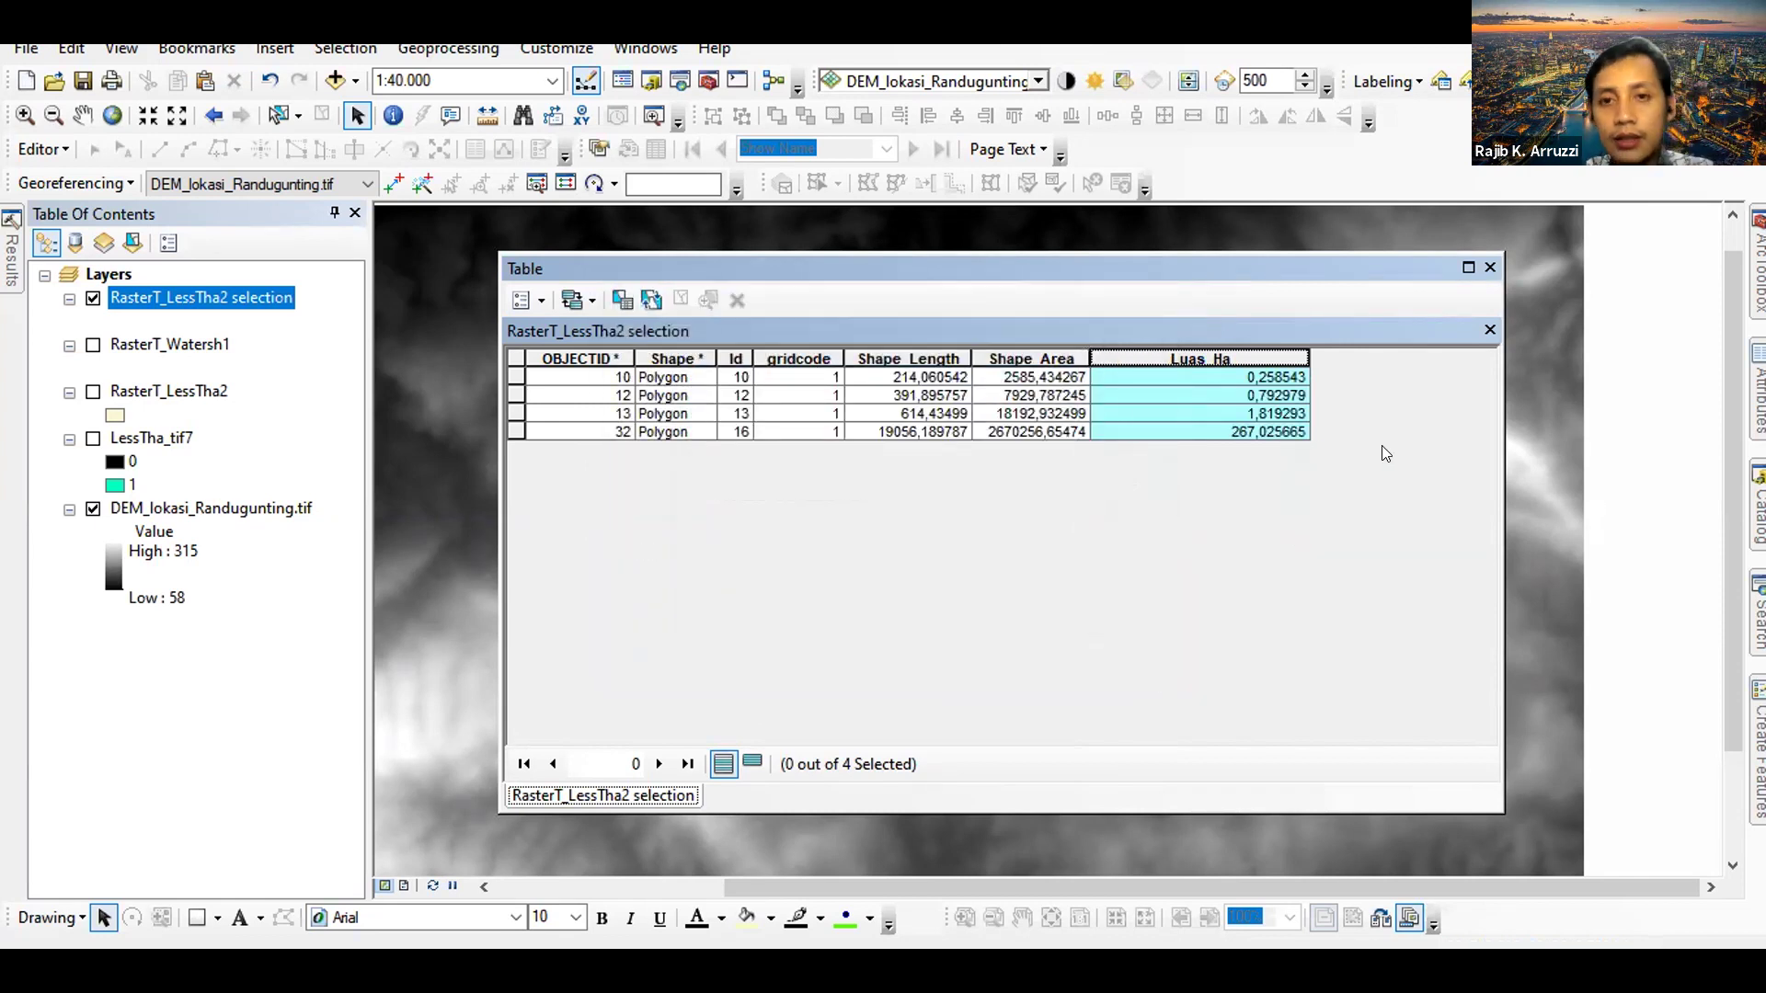
Show the statistics of the Luas_Ha field and highlight the Sum value
{"action": "right_click", "coordinate": [1198, 359]}
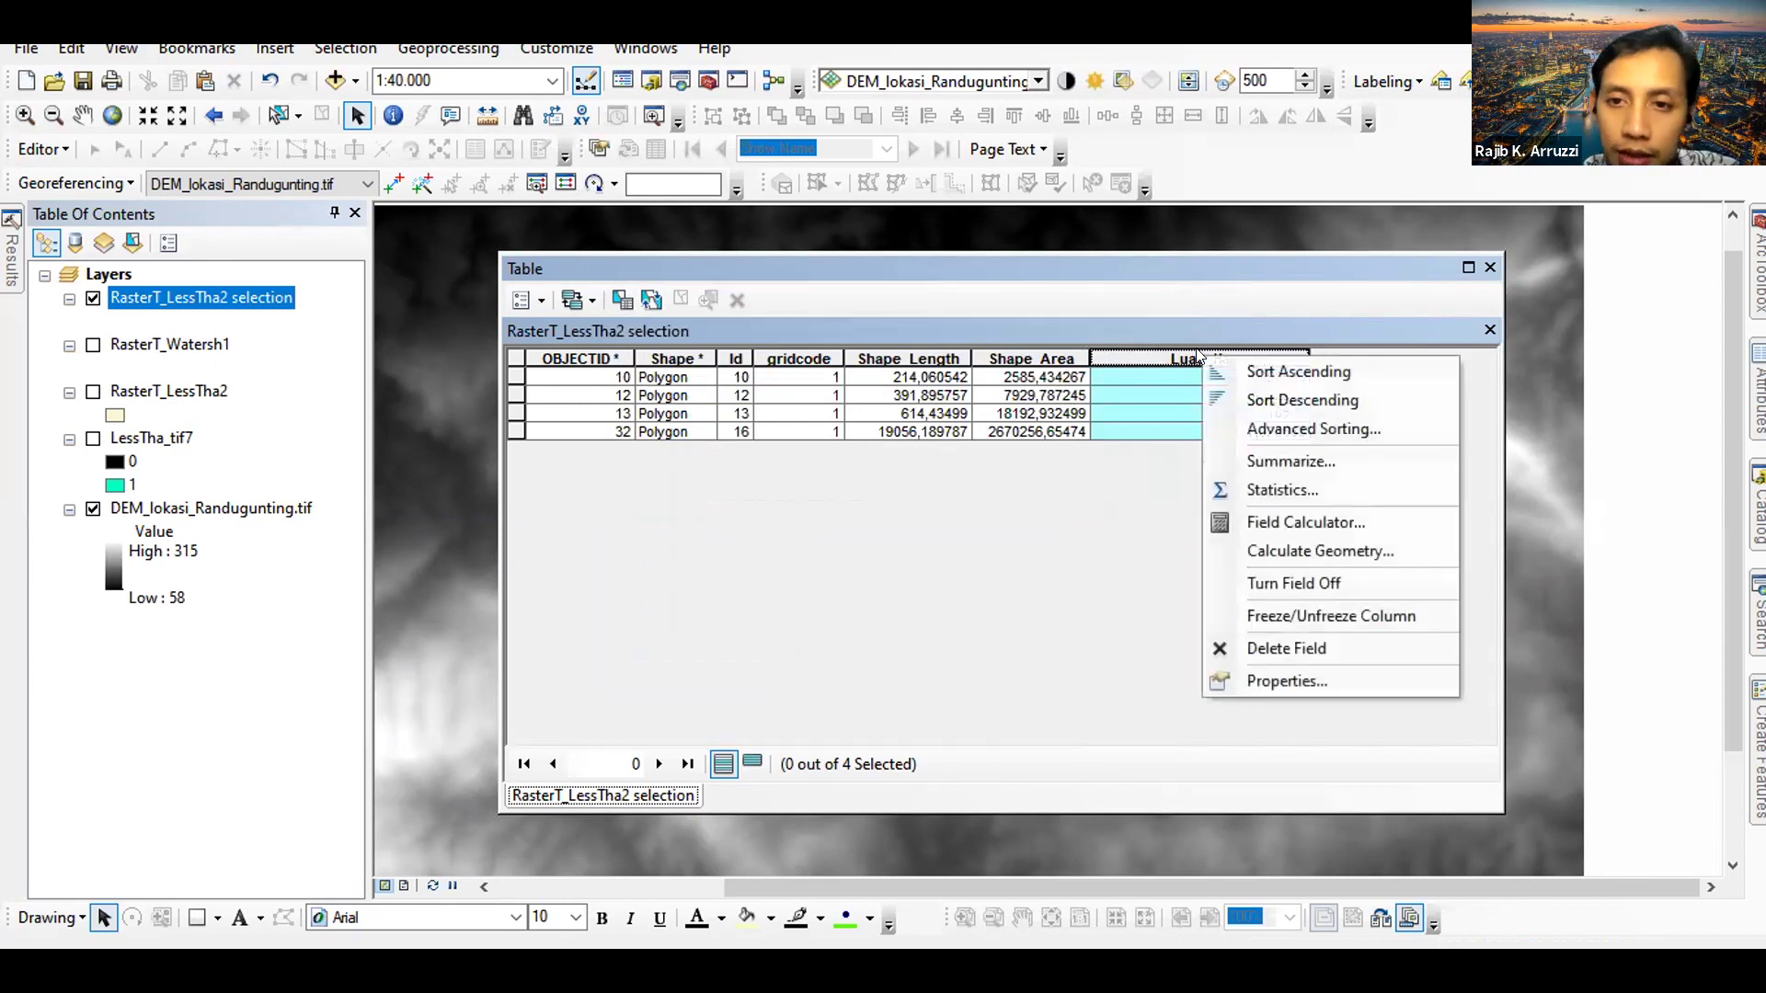
{"action": "left_click", "coordinate": [1259, 483]}
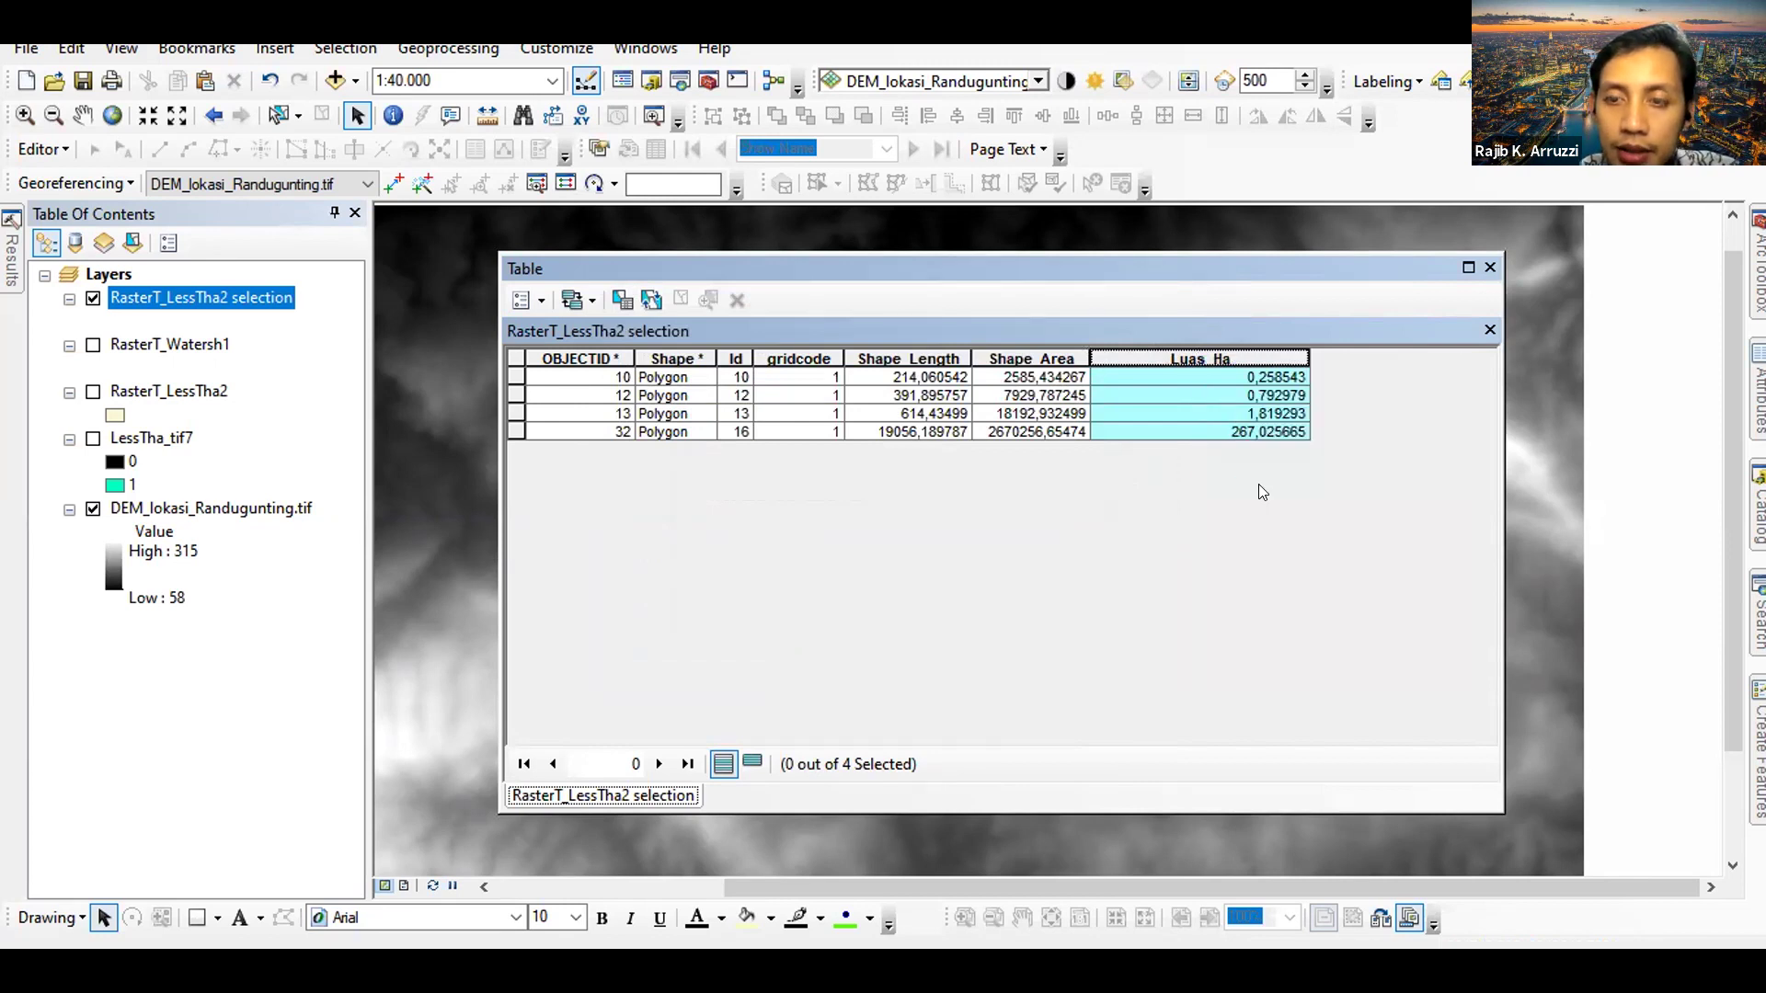
{"action": "left_click_drag", "start_coordinate": [634, 497], "coordinate": [559, 498]}
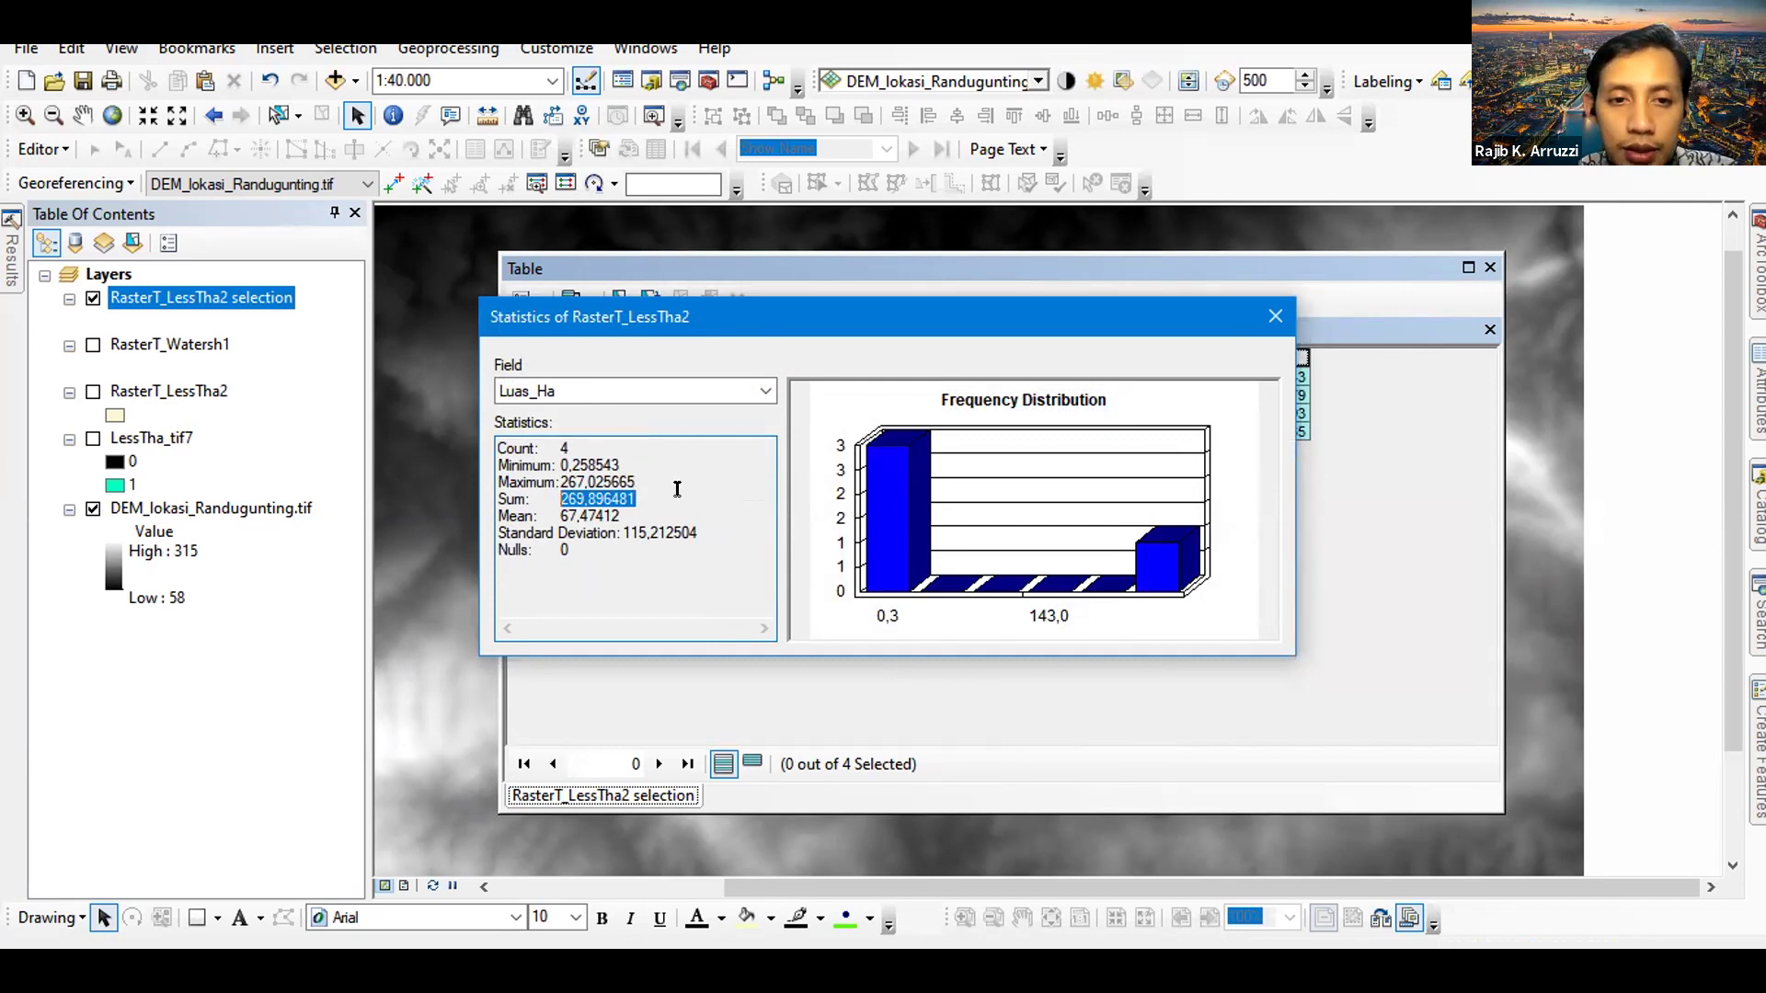
Close the field statistics and the attribute table, then find and open the Extract by Mask tool
{"action": "left_click", "coordinate": [1275, 316]}
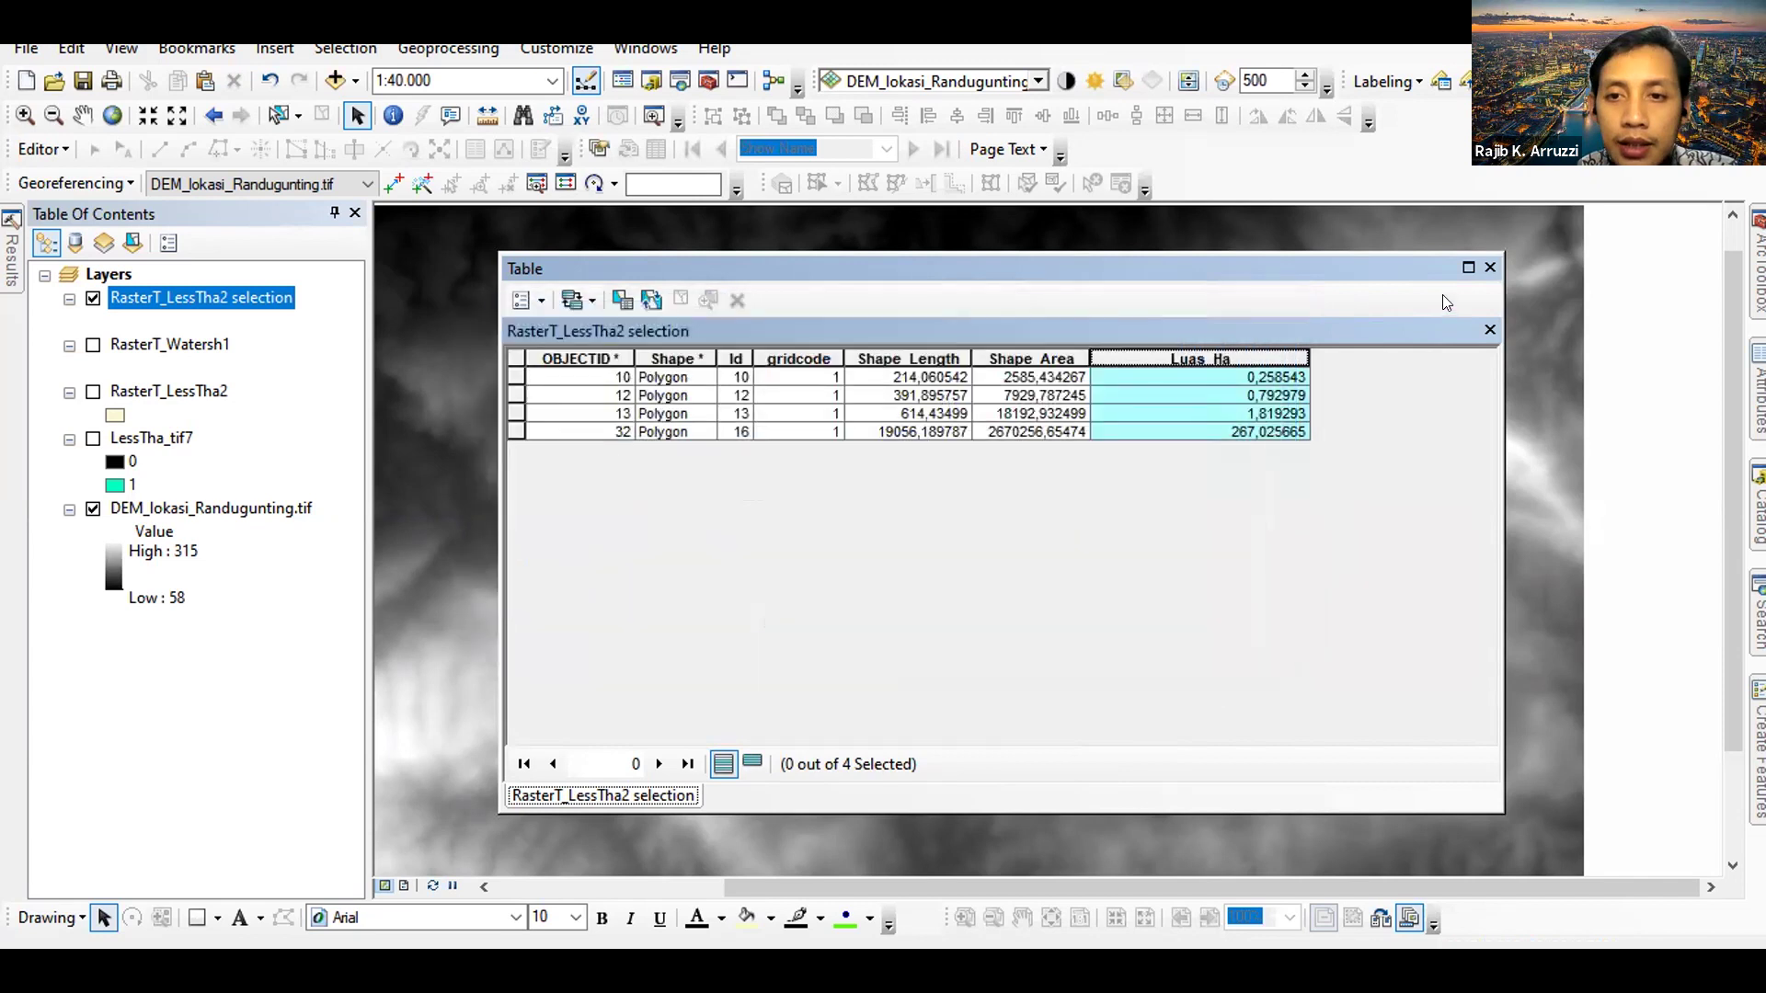
{"action": "left_click", "coordinate": [1489, 269]}
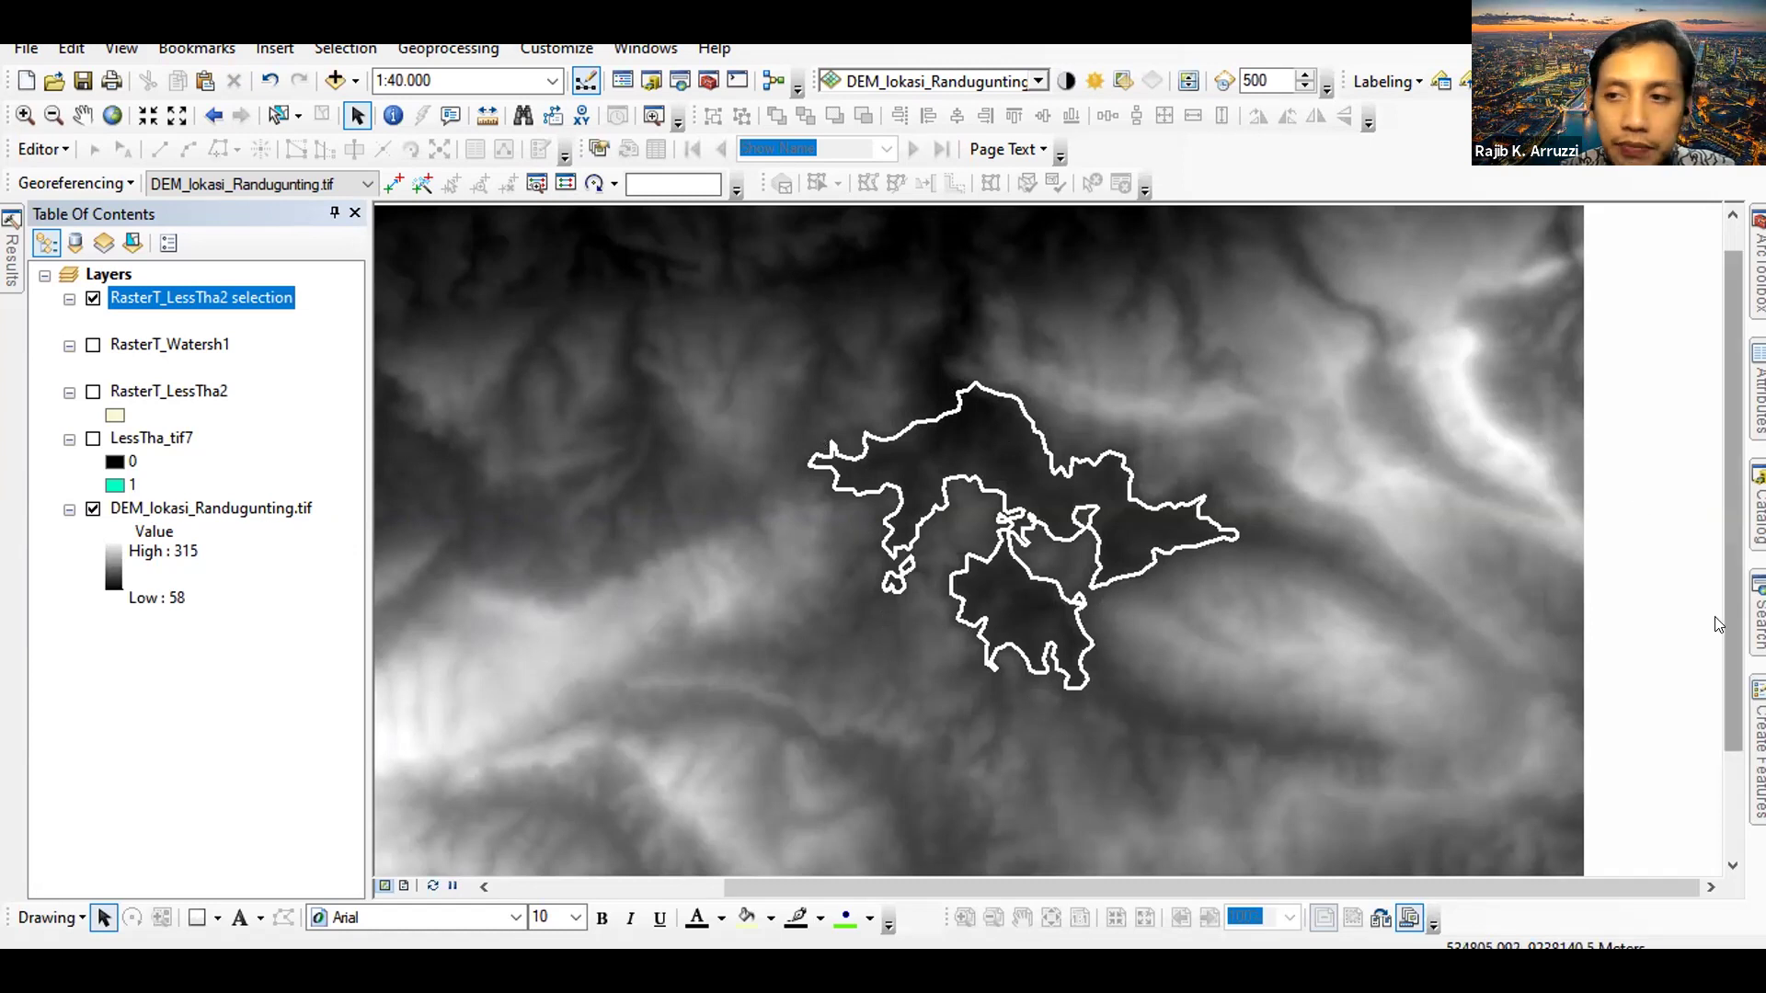
{"action": "key", "text": "ctrl+f"}
{"action": "left_click", "coordinate": [1541, 311]}
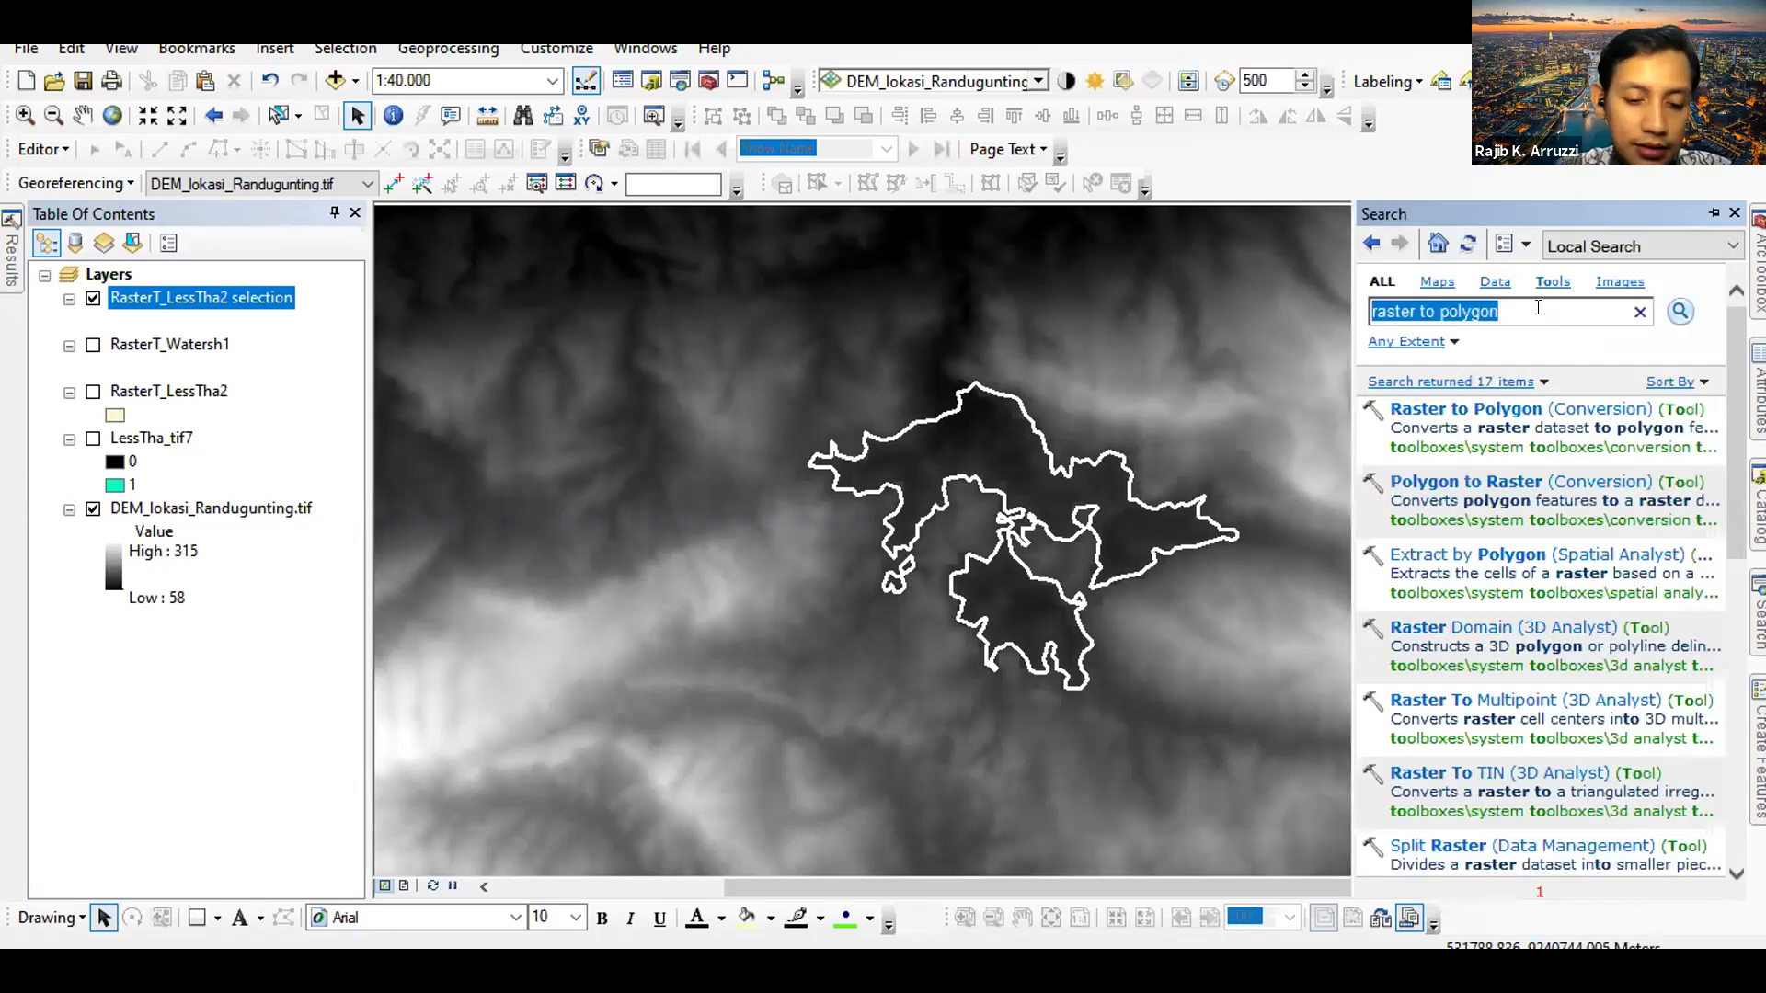
{"action": "type", "text": "extract by mask"}
{"action": "key", "text": "Return"}
{"action": "left_click", "coordinate": [1469, 415]}
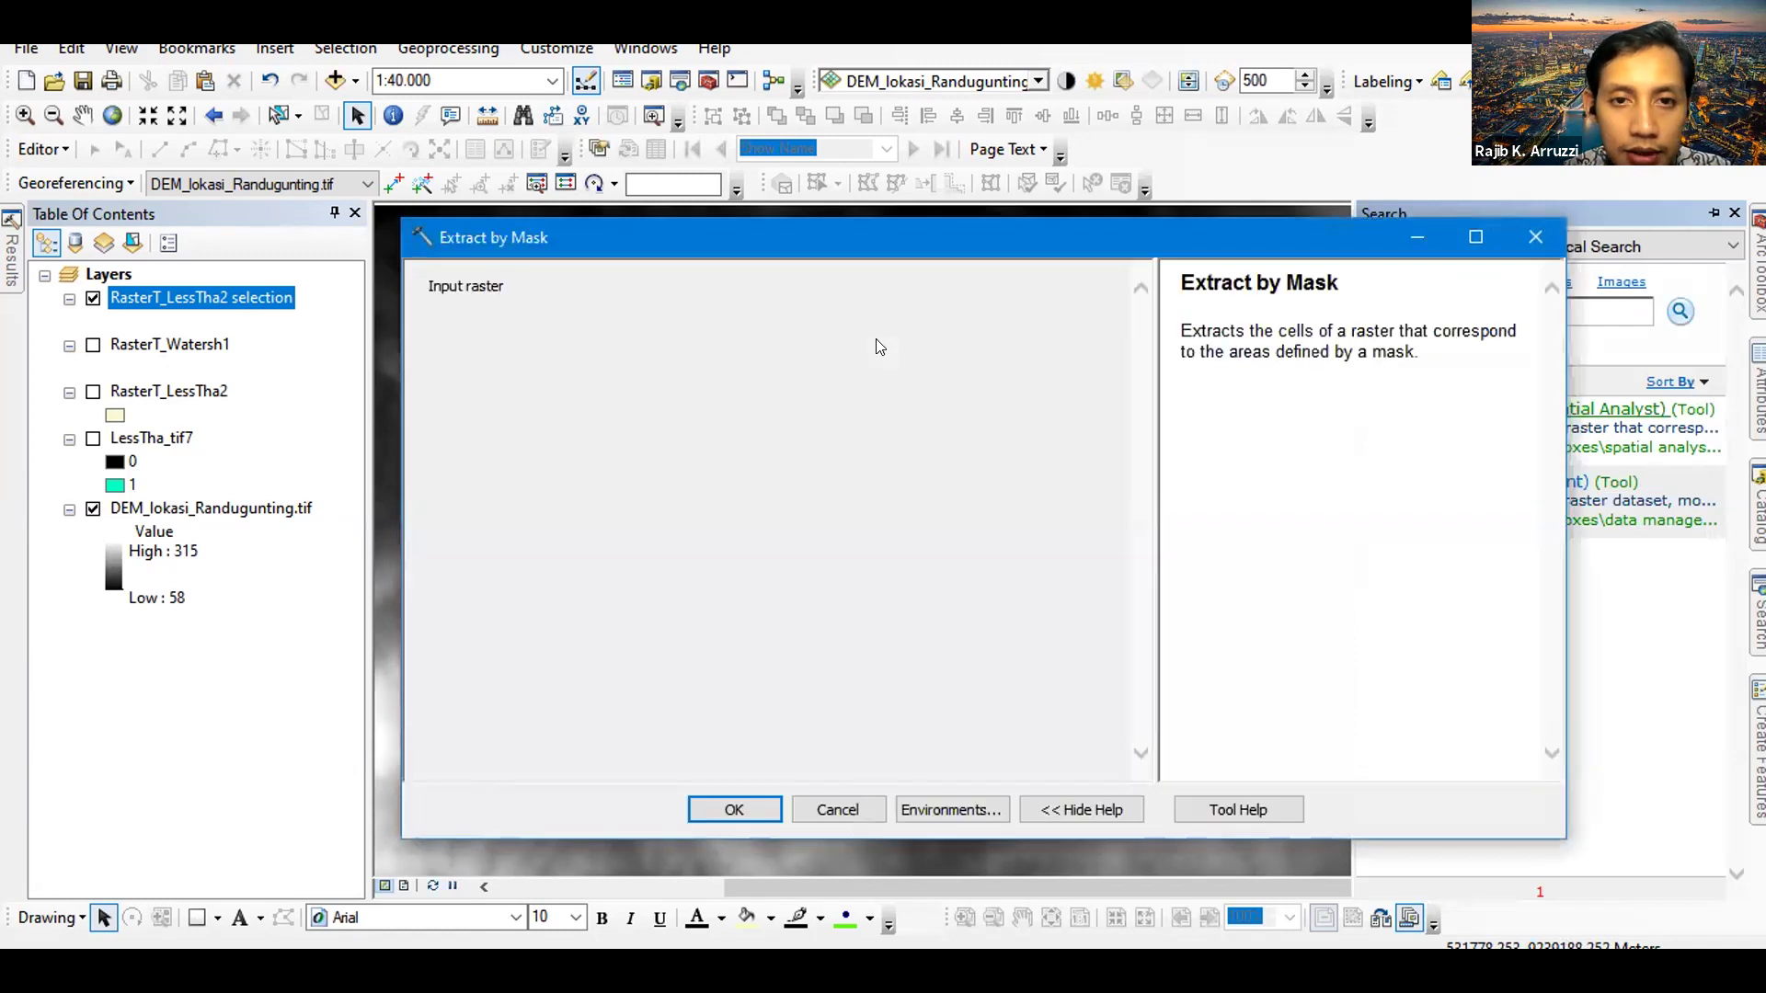
Run Extract by Mask on DEM_lokasi_Randugunting.tif with RasterT_LessTha2 selection as the mask, outputting Extract_tif4
{"action": "left_click", "coordinate": [1058, 310]}
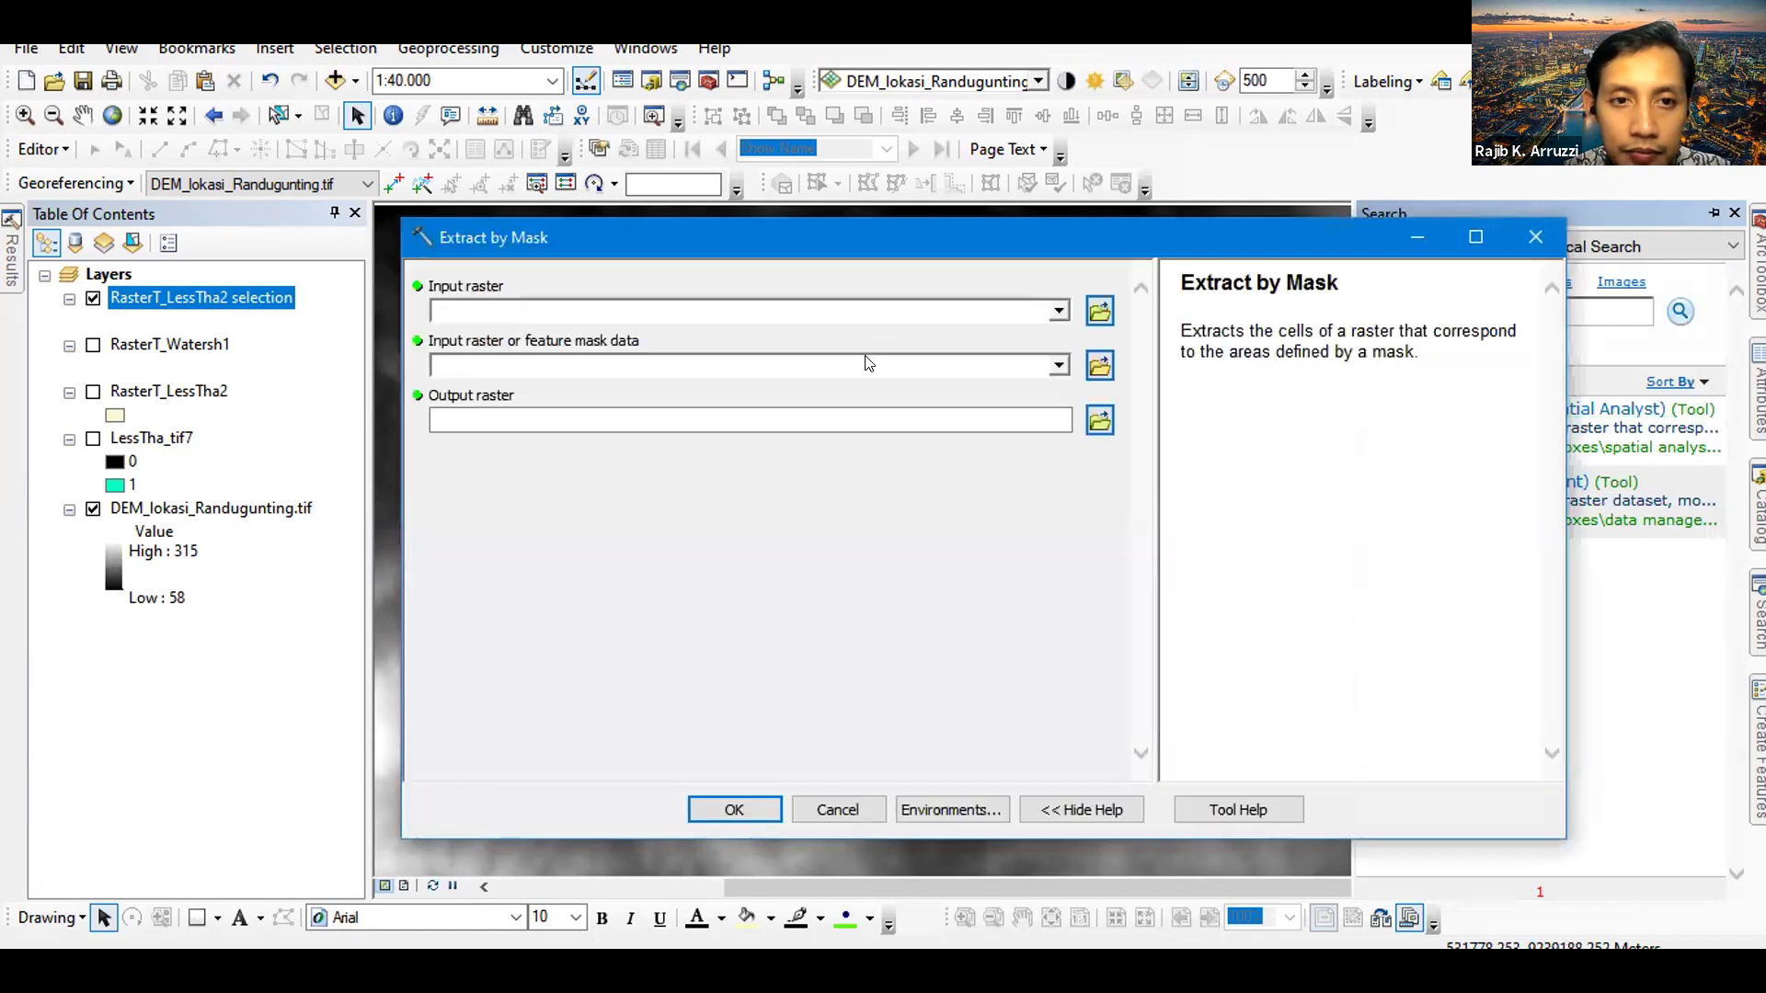
{"action": "left_click", "coordinate": [571, 367]}
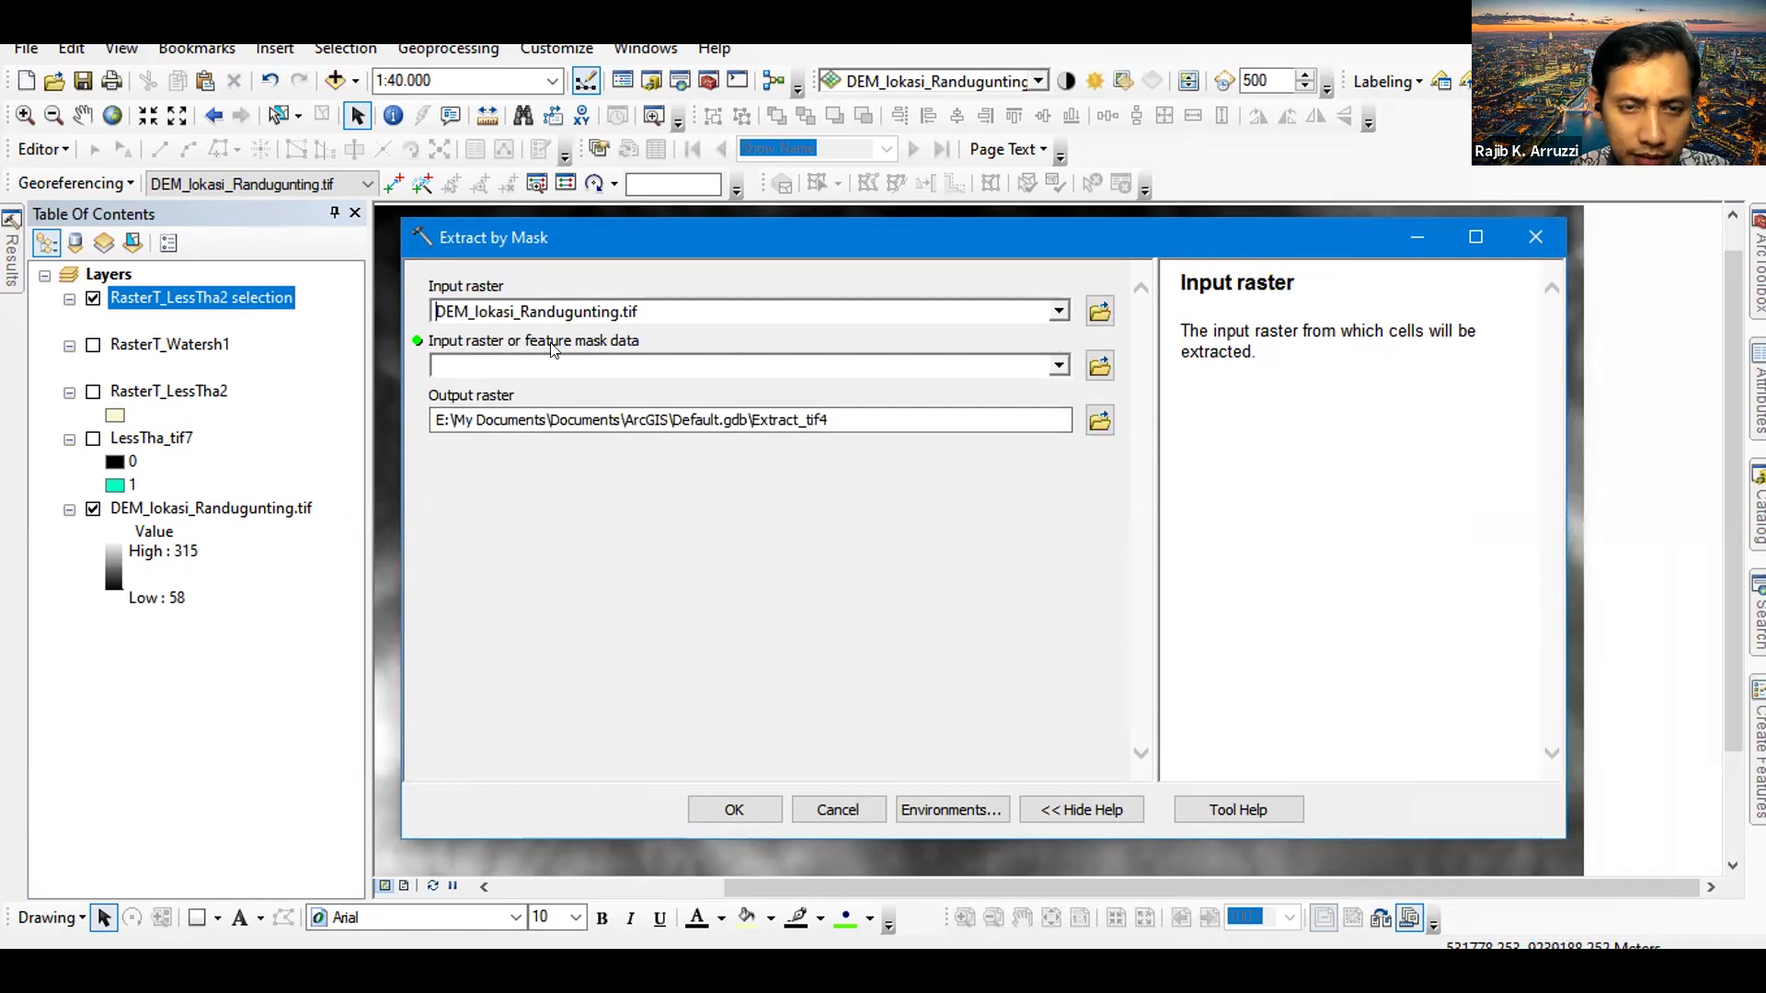
{"action": "left_click", "coordinate": [1058, 366]}
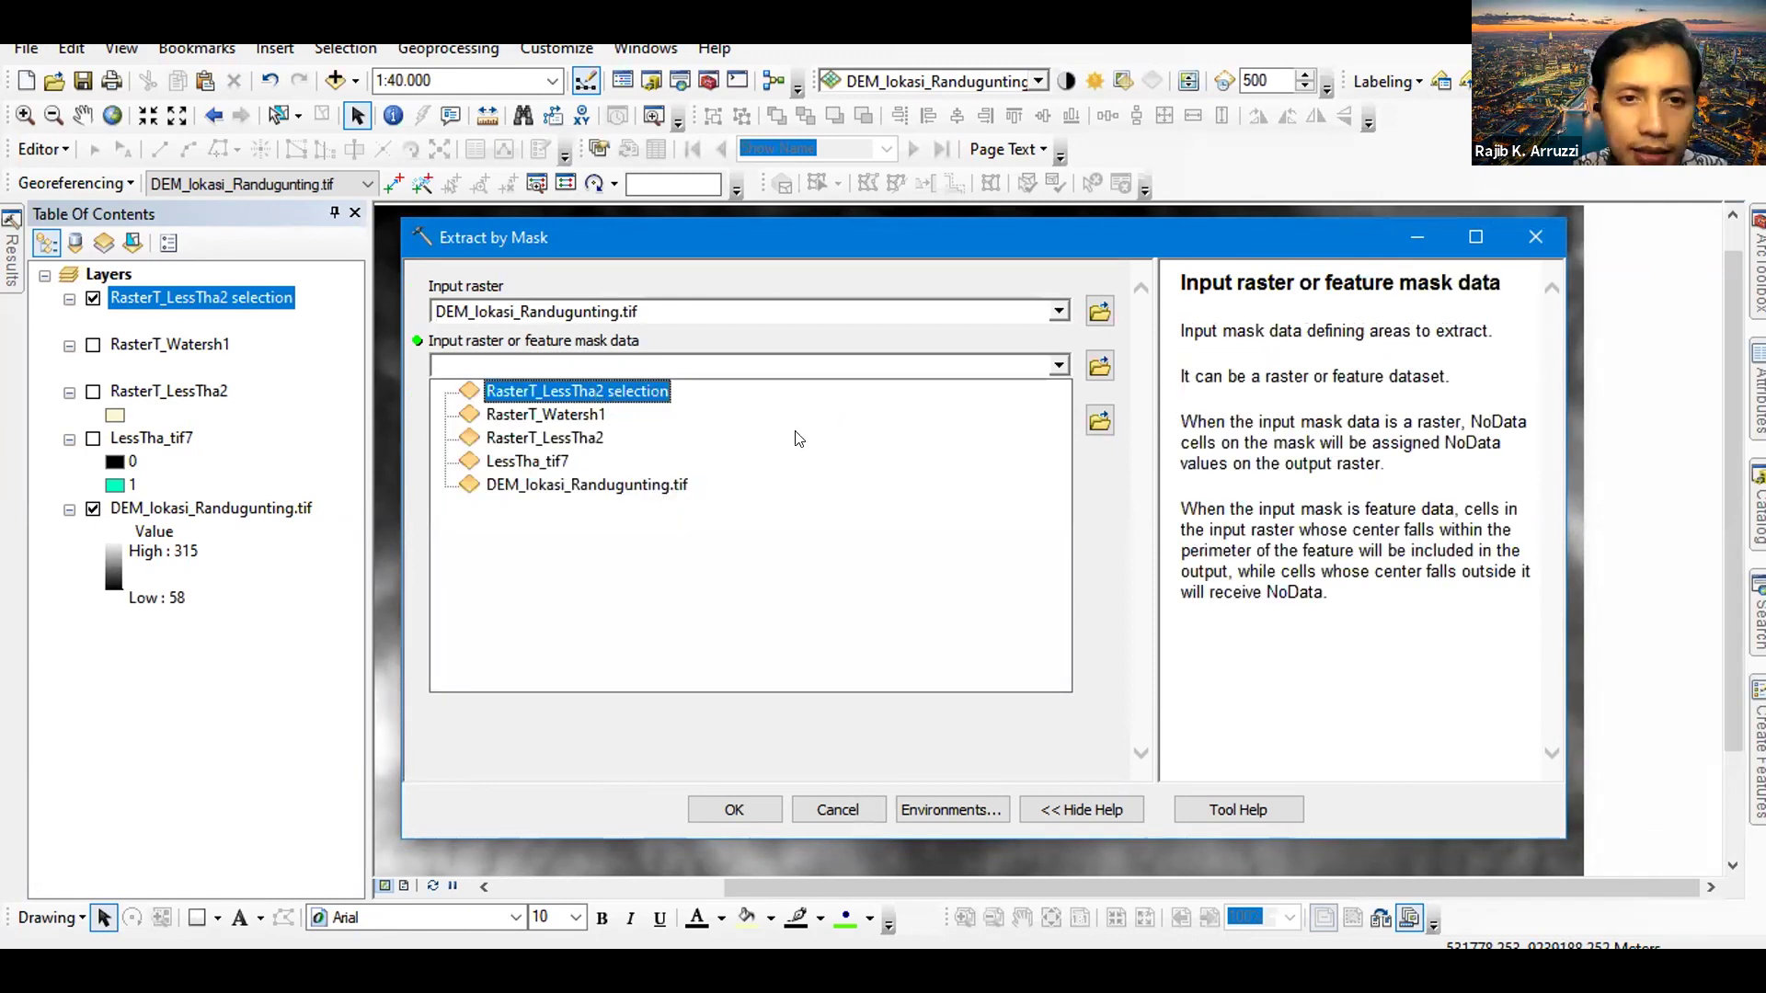
{"action": "left_click", "coordinate": [981, 511]}
{"action": "left_click", "coordinate": [734, 807]}
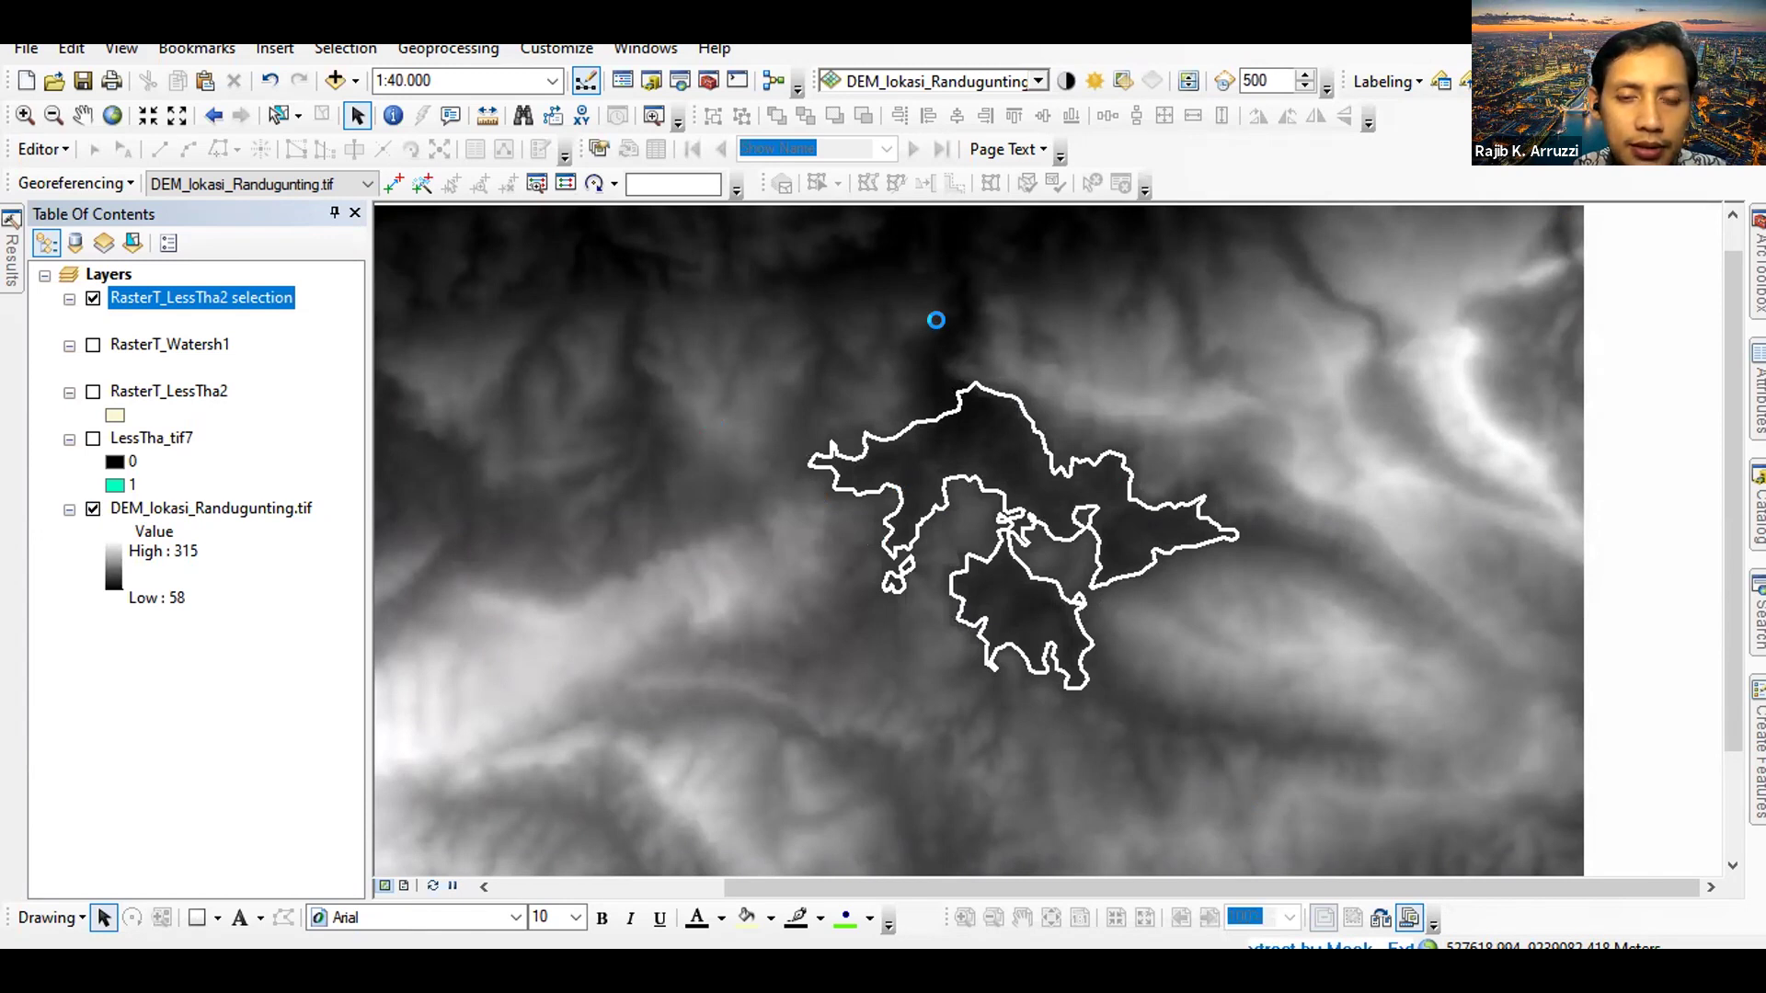
{"action": "key", "text": "alt+Tab"}
{"action": "key", "text": "alt+Tab"}
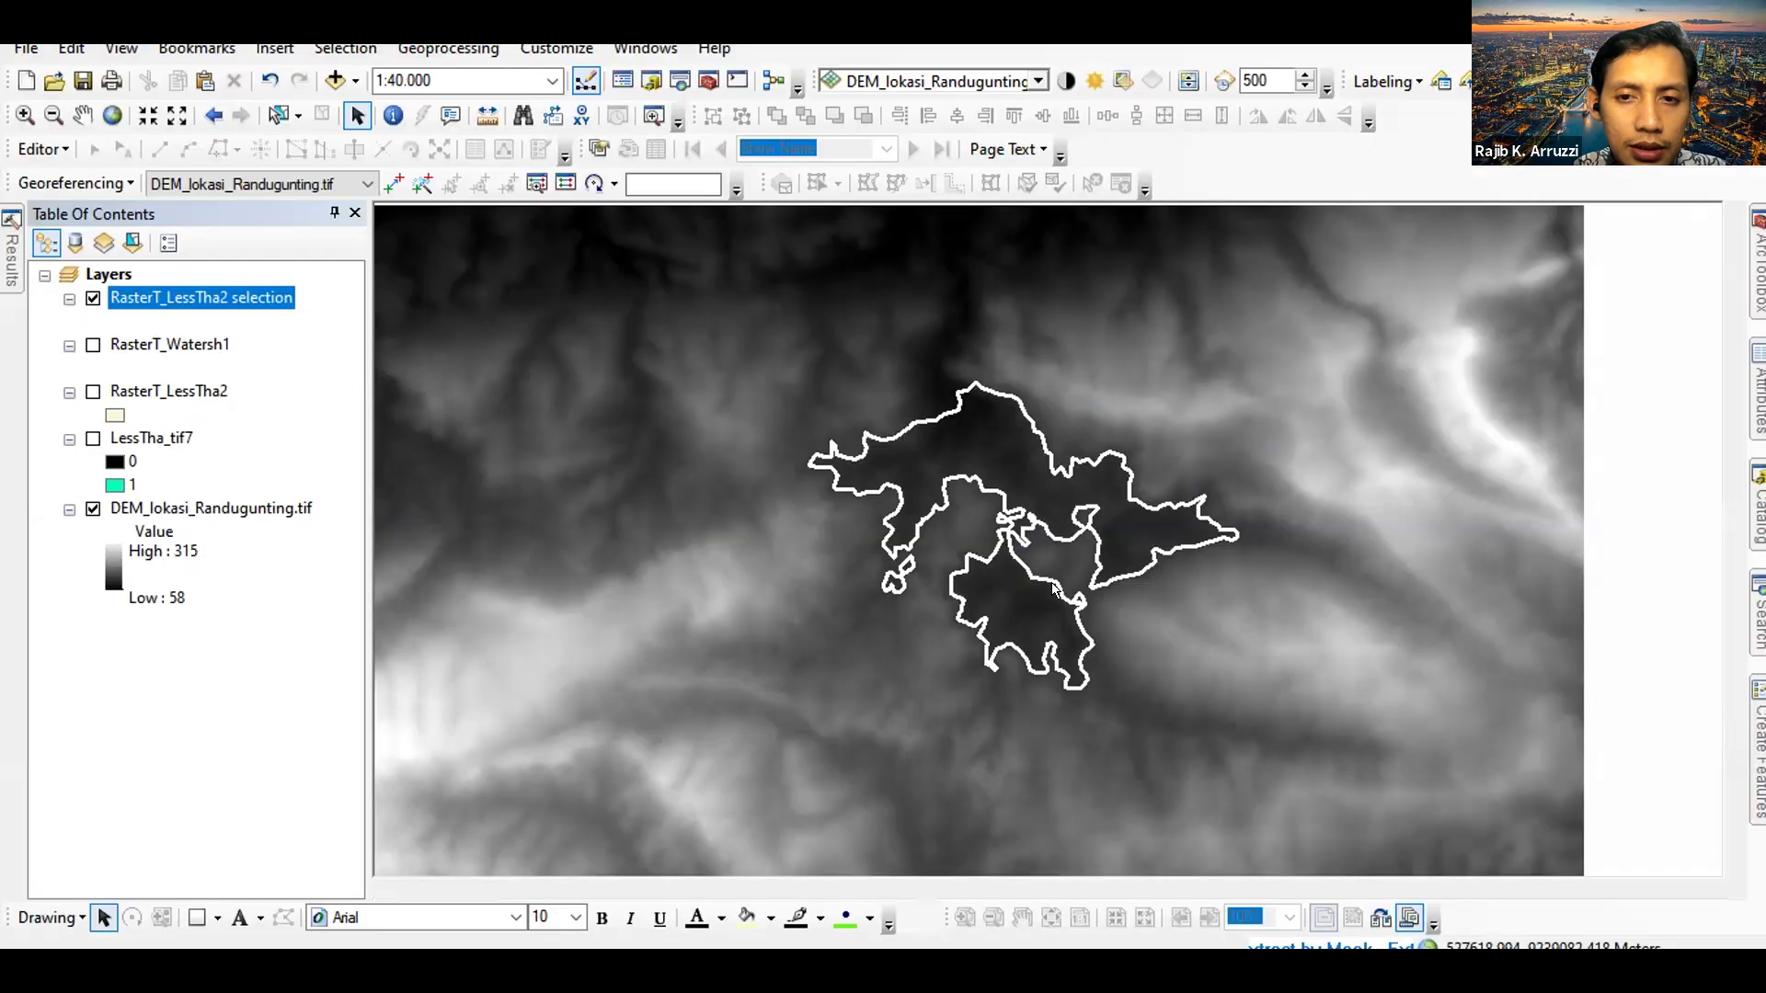
Hide the DEM_lokasi_Randugunting.tif layer and give the RasterT_LessTha2 selection layer the Hollow symbol with a black outline
{"action": "left_click", "coordinate": [93, 648]}
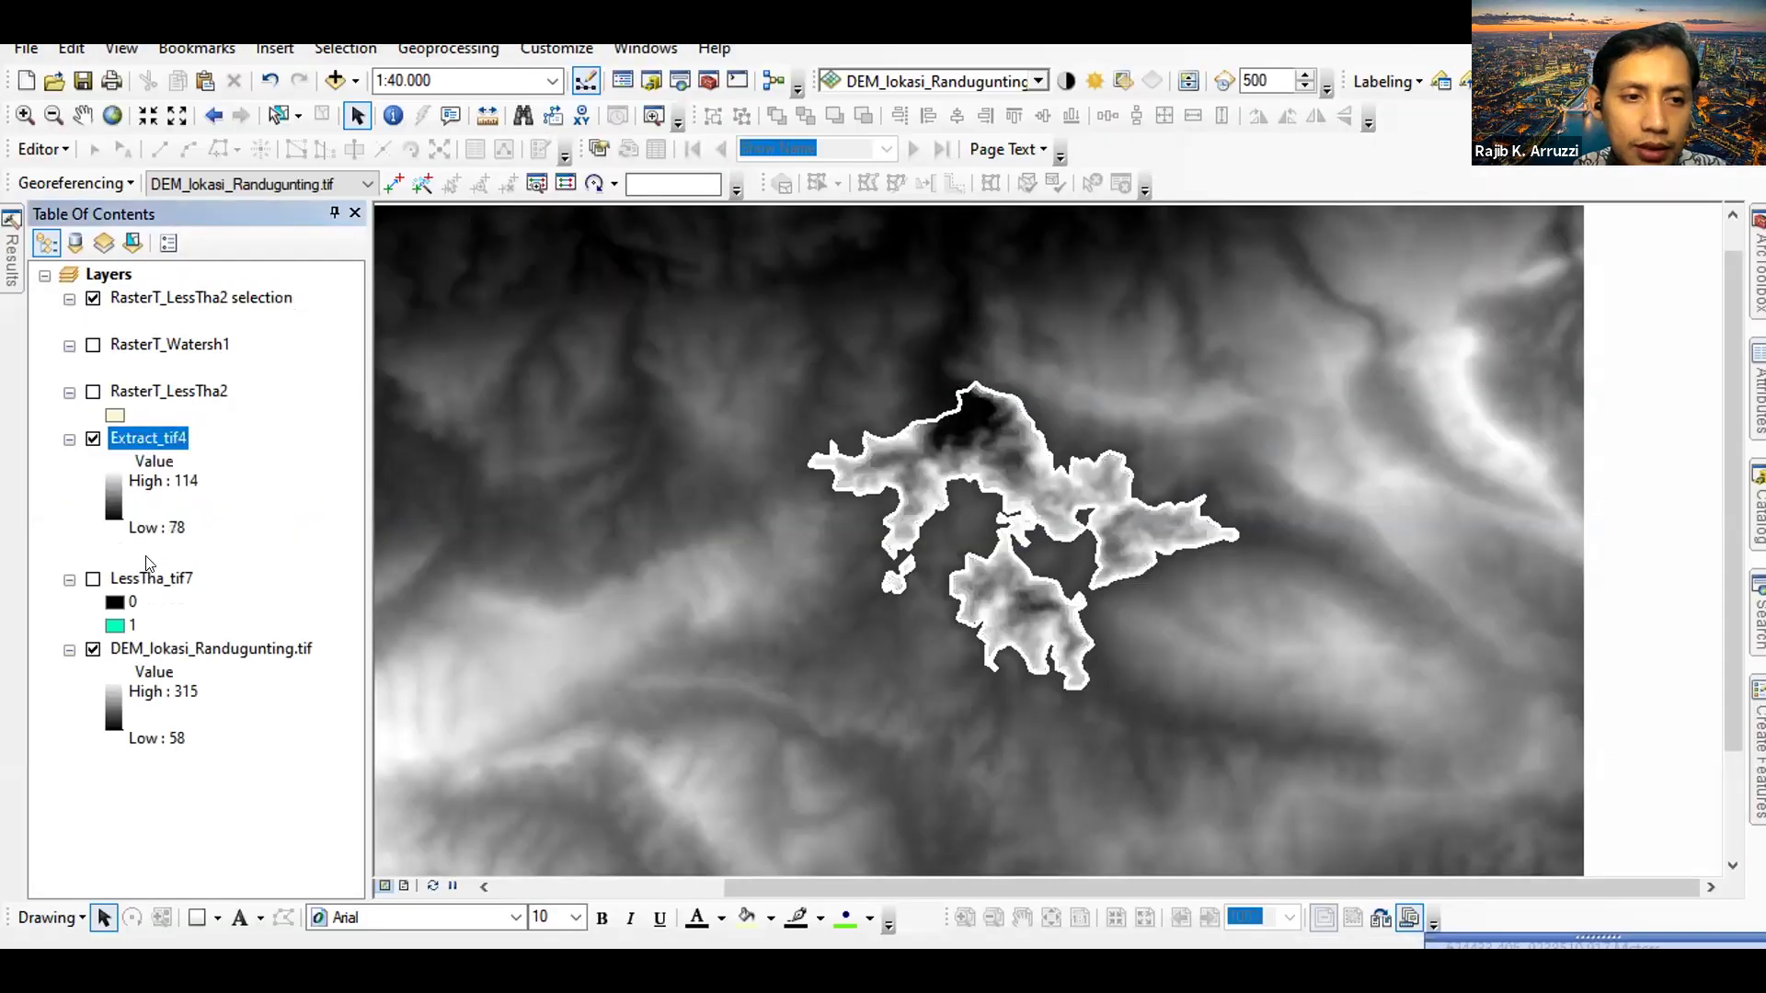
{"action": "left_click", "coordinate": [92, 298]}
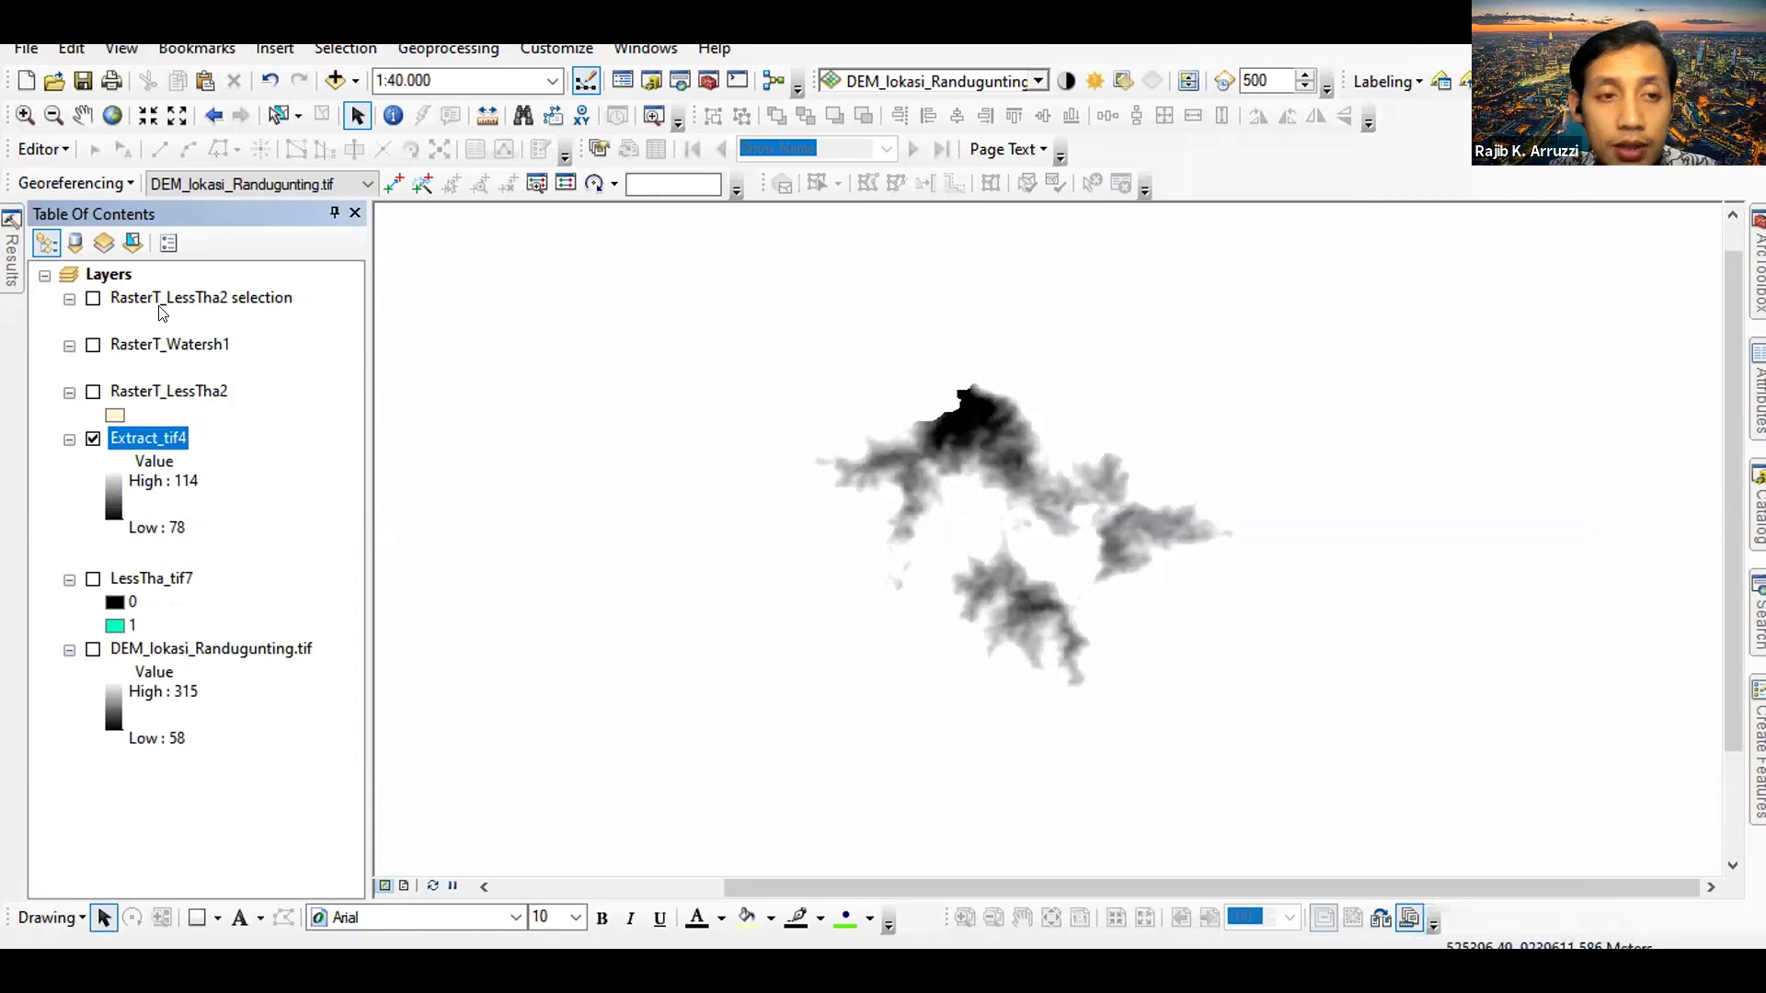
{"action": "left_click", "coordinate": [93, 299]}
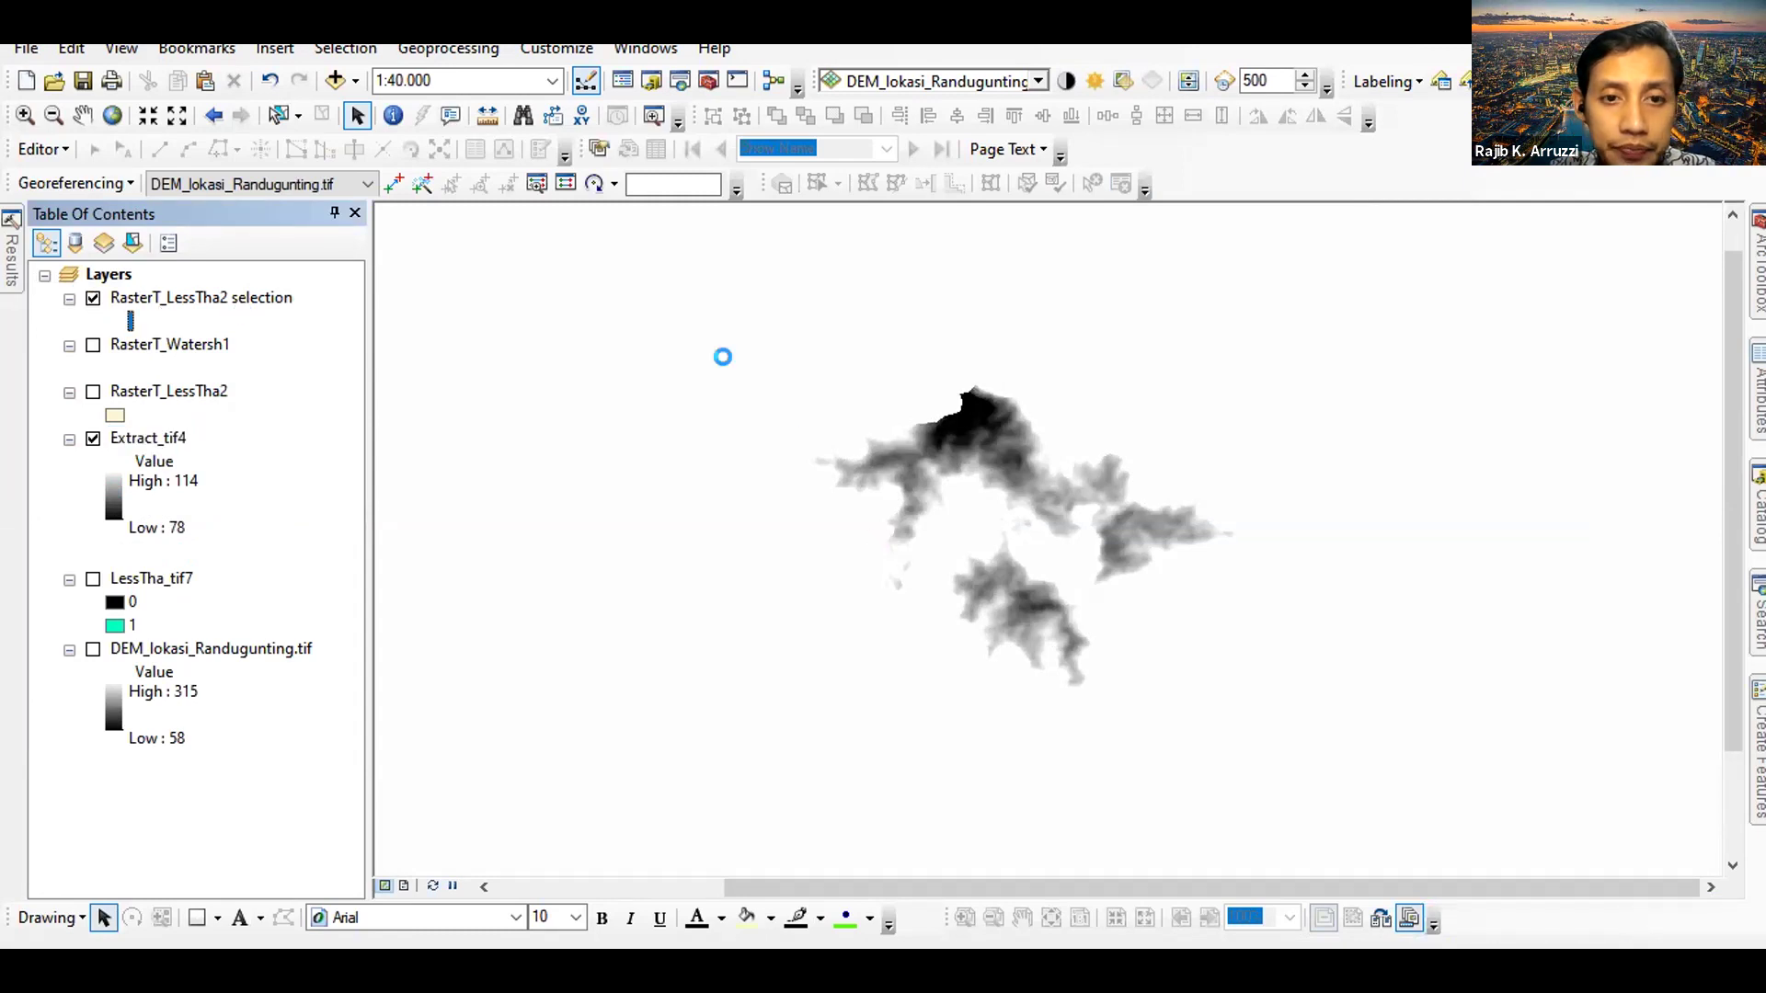
{"action": "left_click", "coordinate": [131, 321]}
{"action": "left_click", "coordinate": [265, 598]}
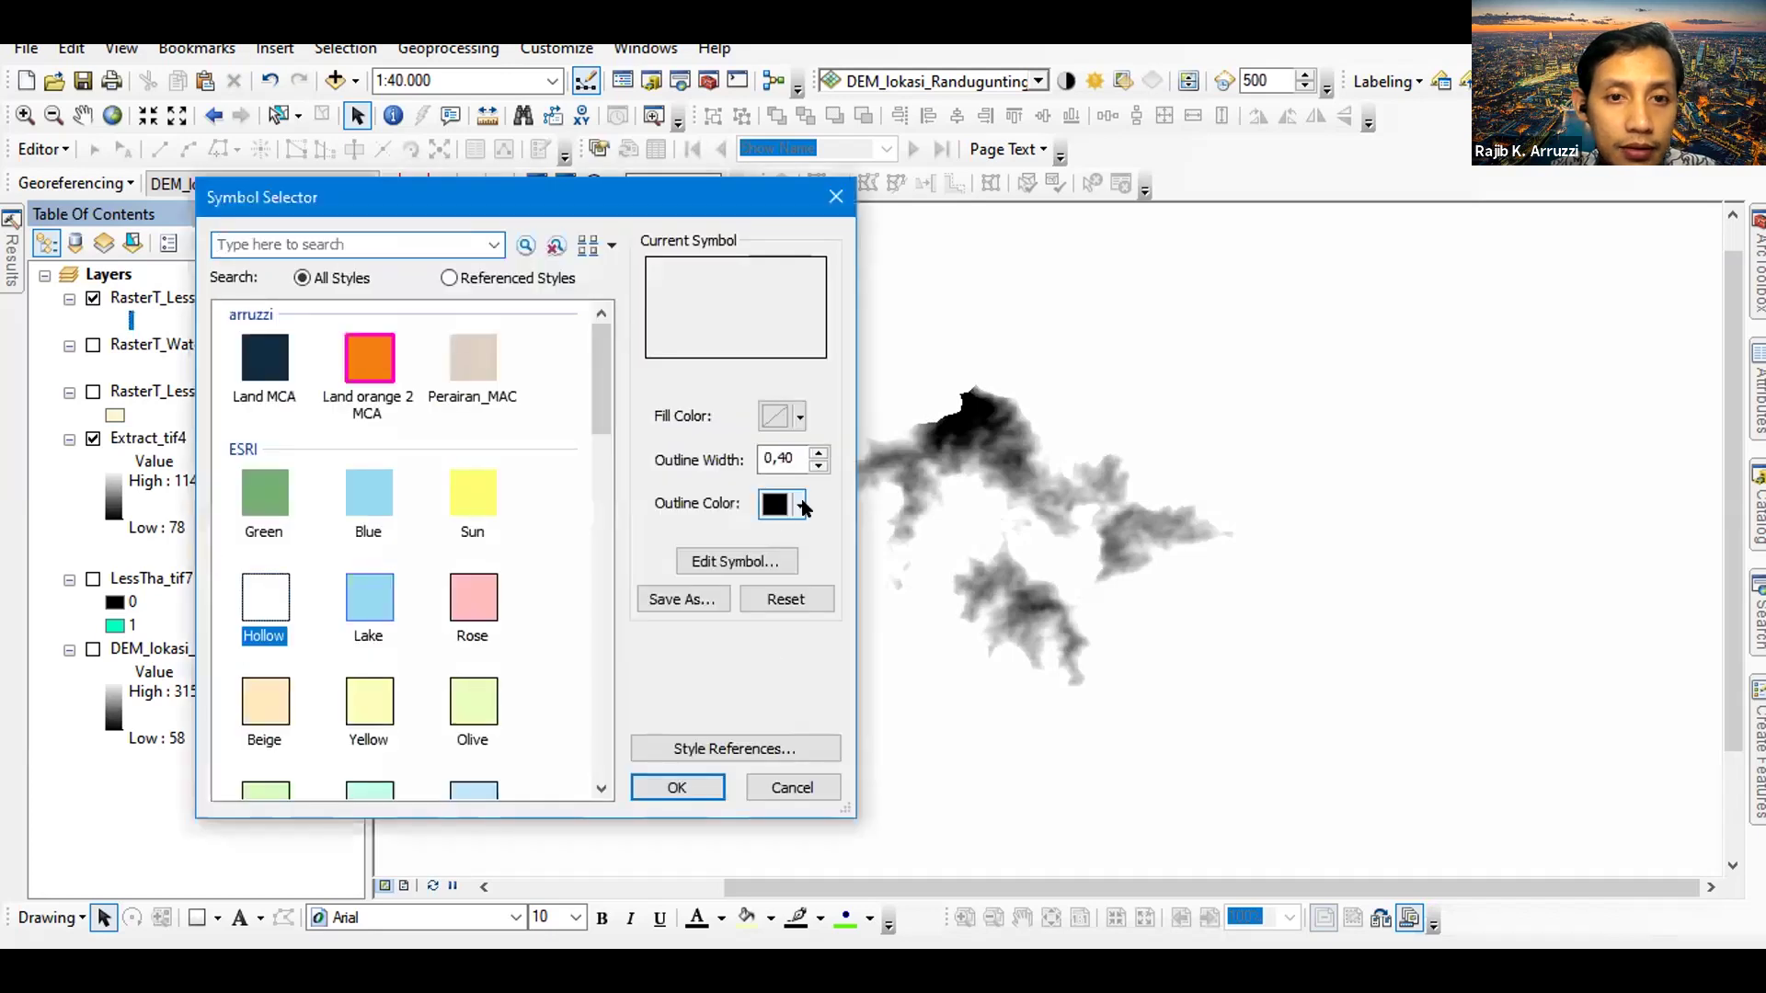
{"action": "left_click", "coordinate": [687, 783]}
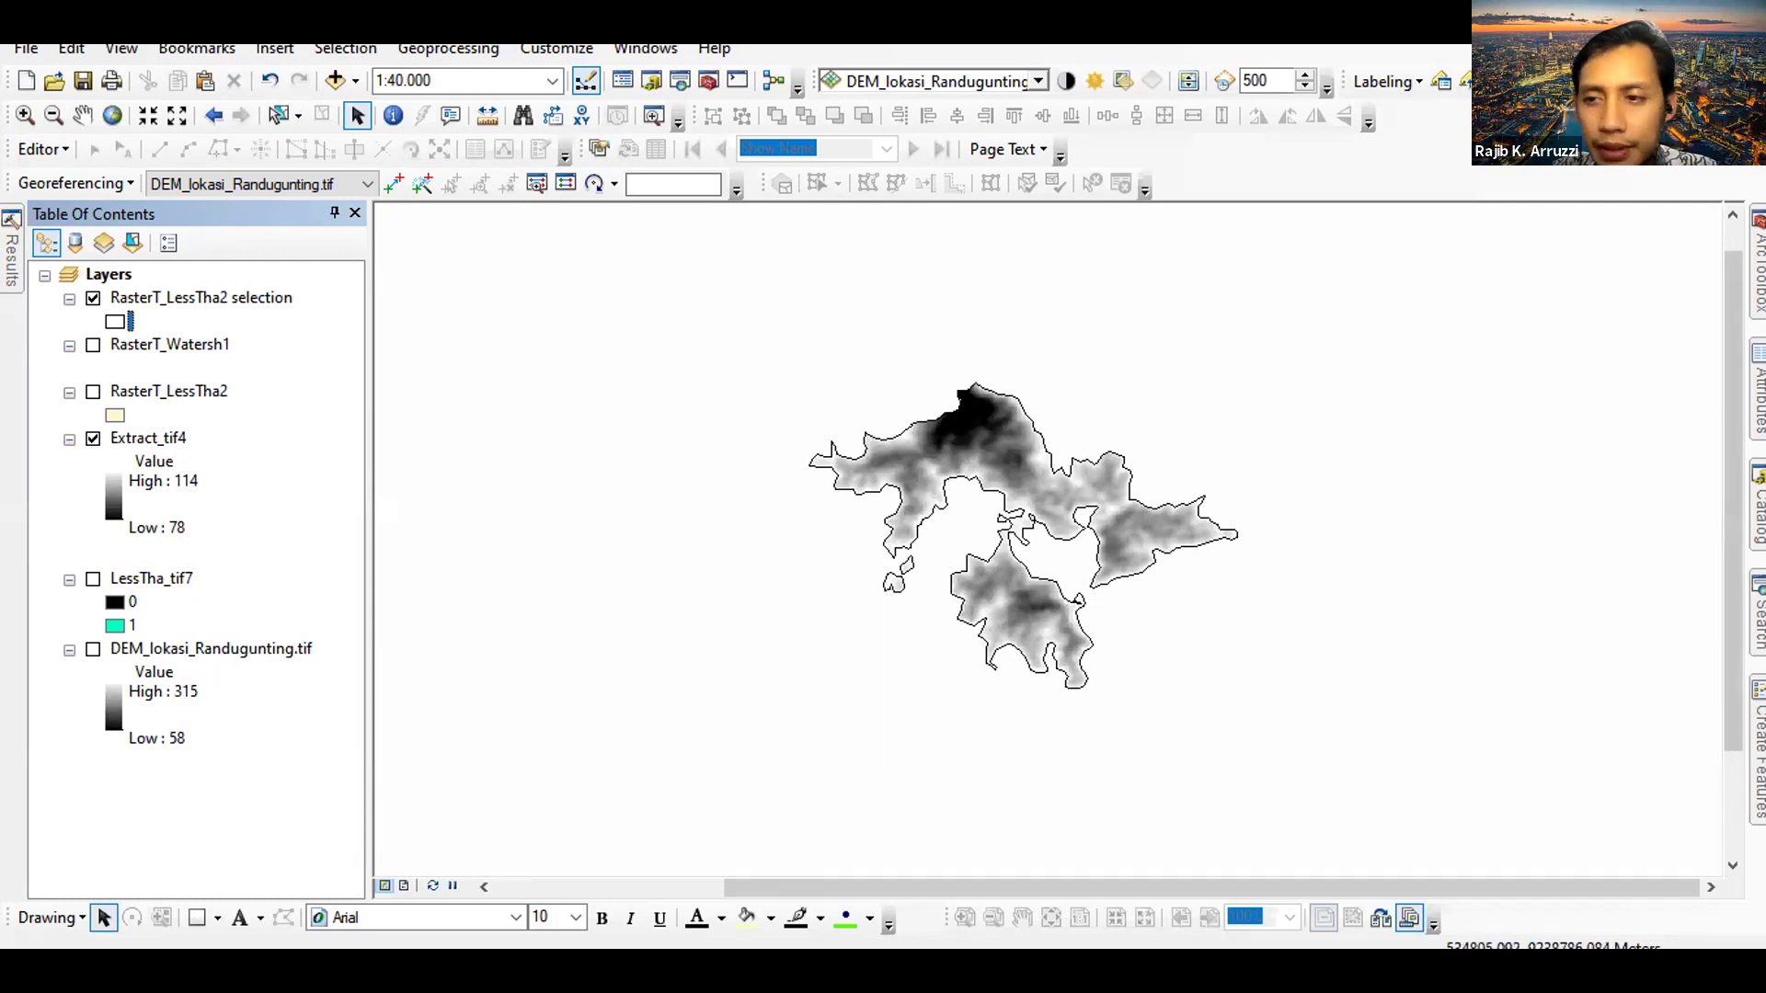
Search the tools for "volume" and open the Surface Volume (3D Analyst) tool
{"action": "key", "text": "ctrl+f"}
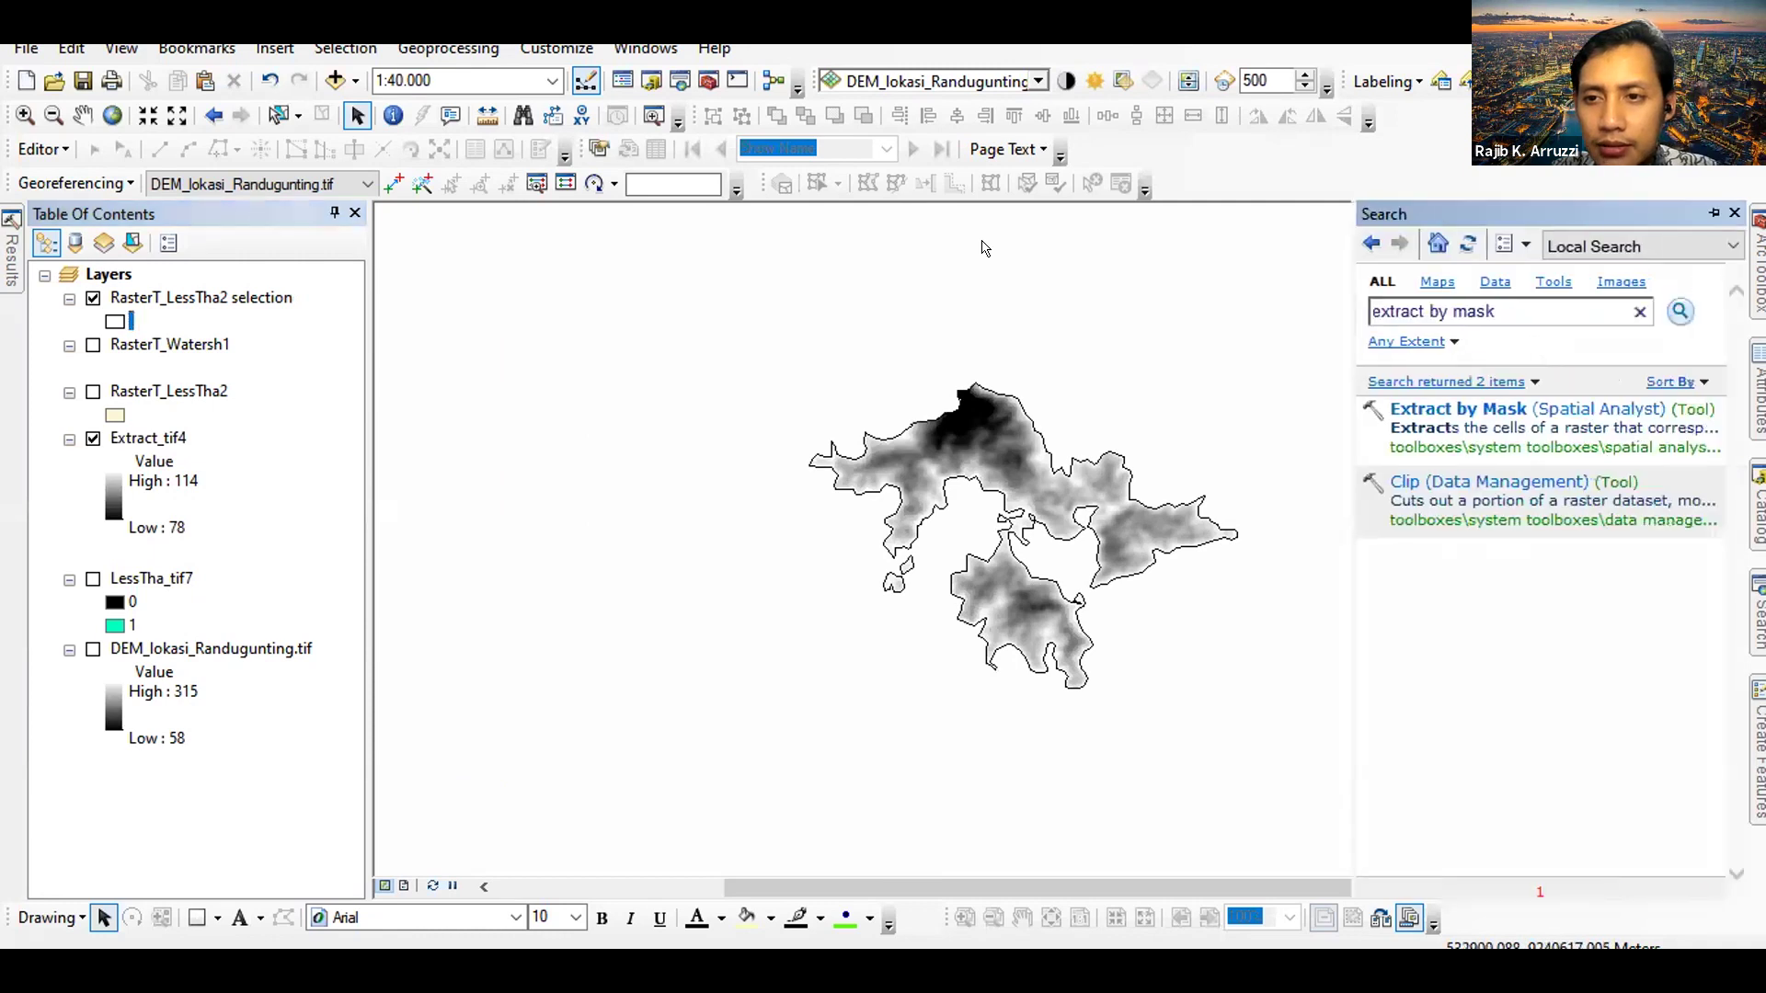
{"action": "type", "text": "volum"}
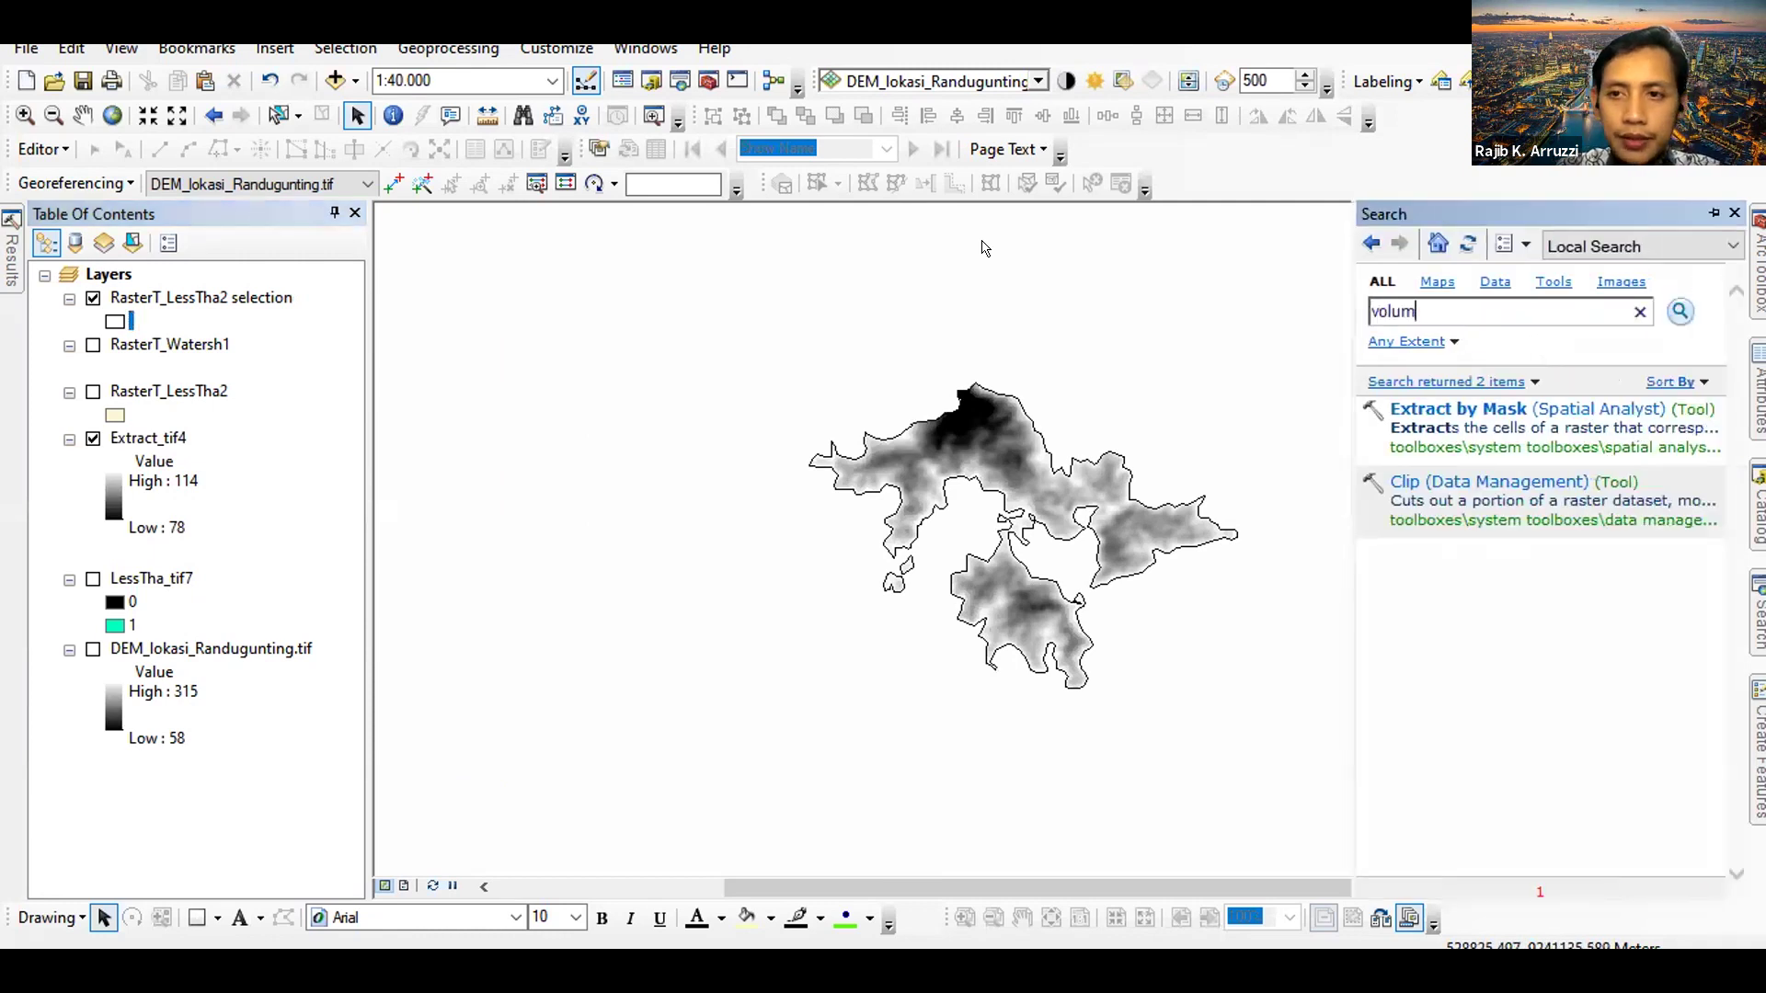
{"action": "type", "text": "e"}
{"action": "key", "text": "Return"}
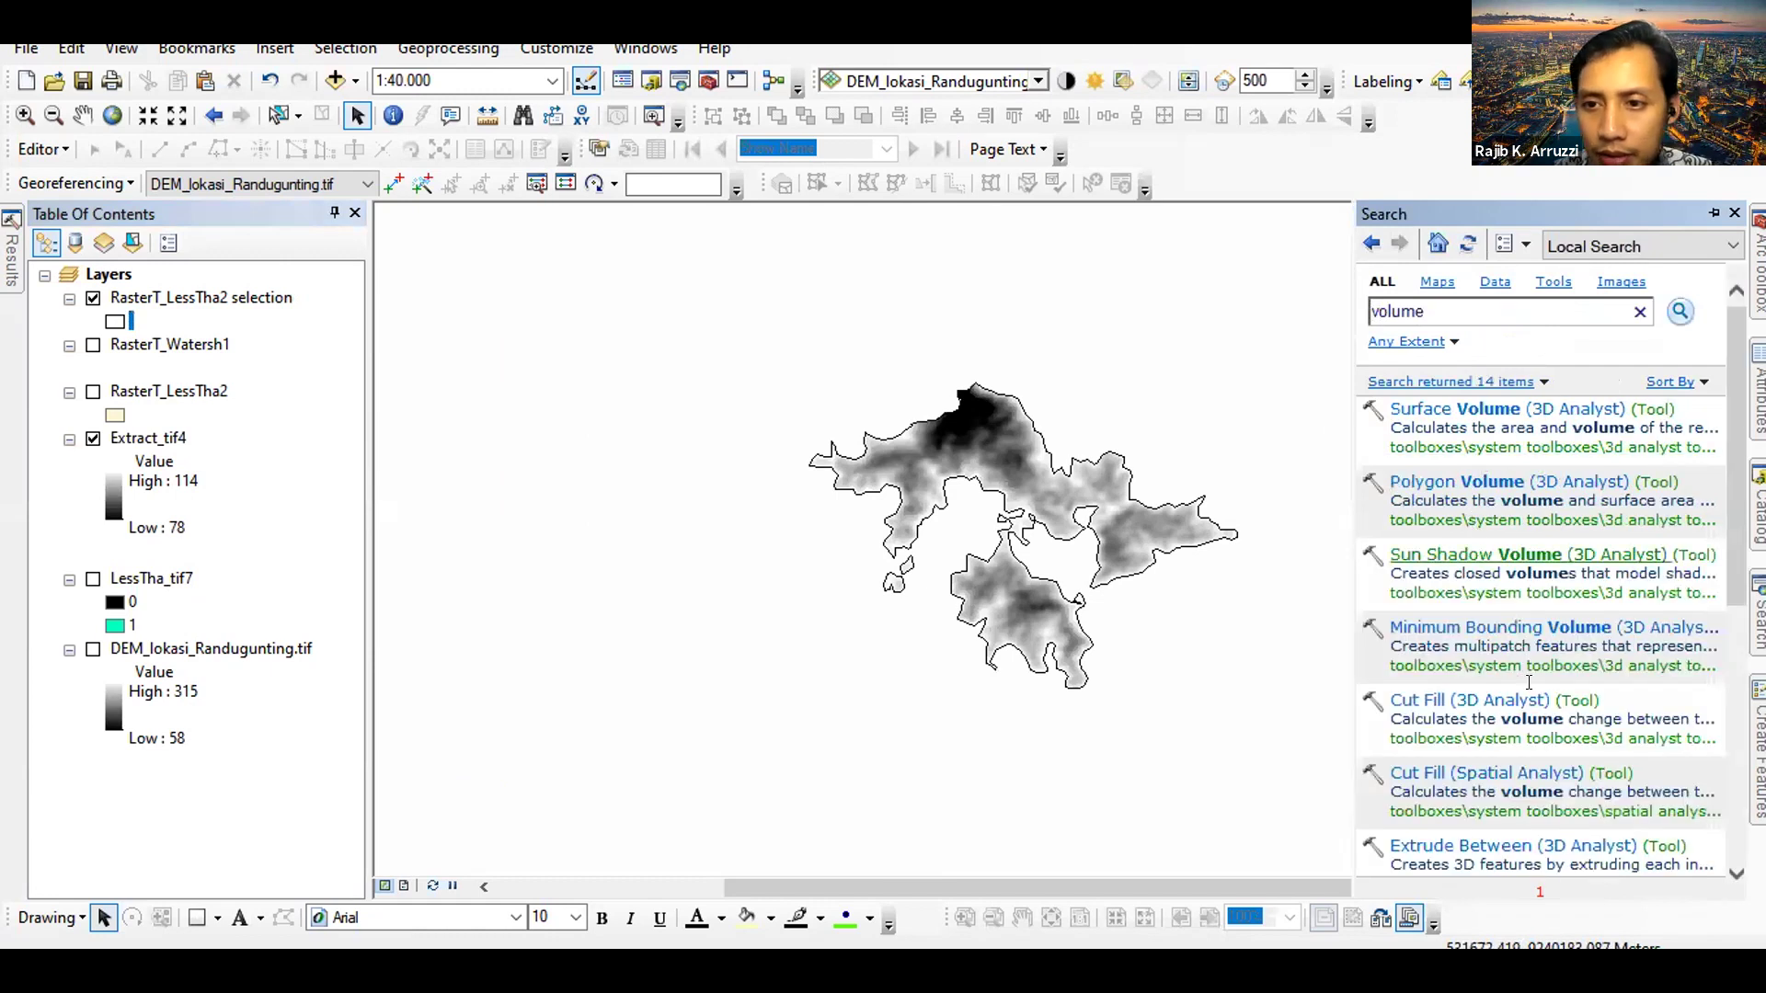
{"action": "left_click", "coordinate": [1467, 414]}
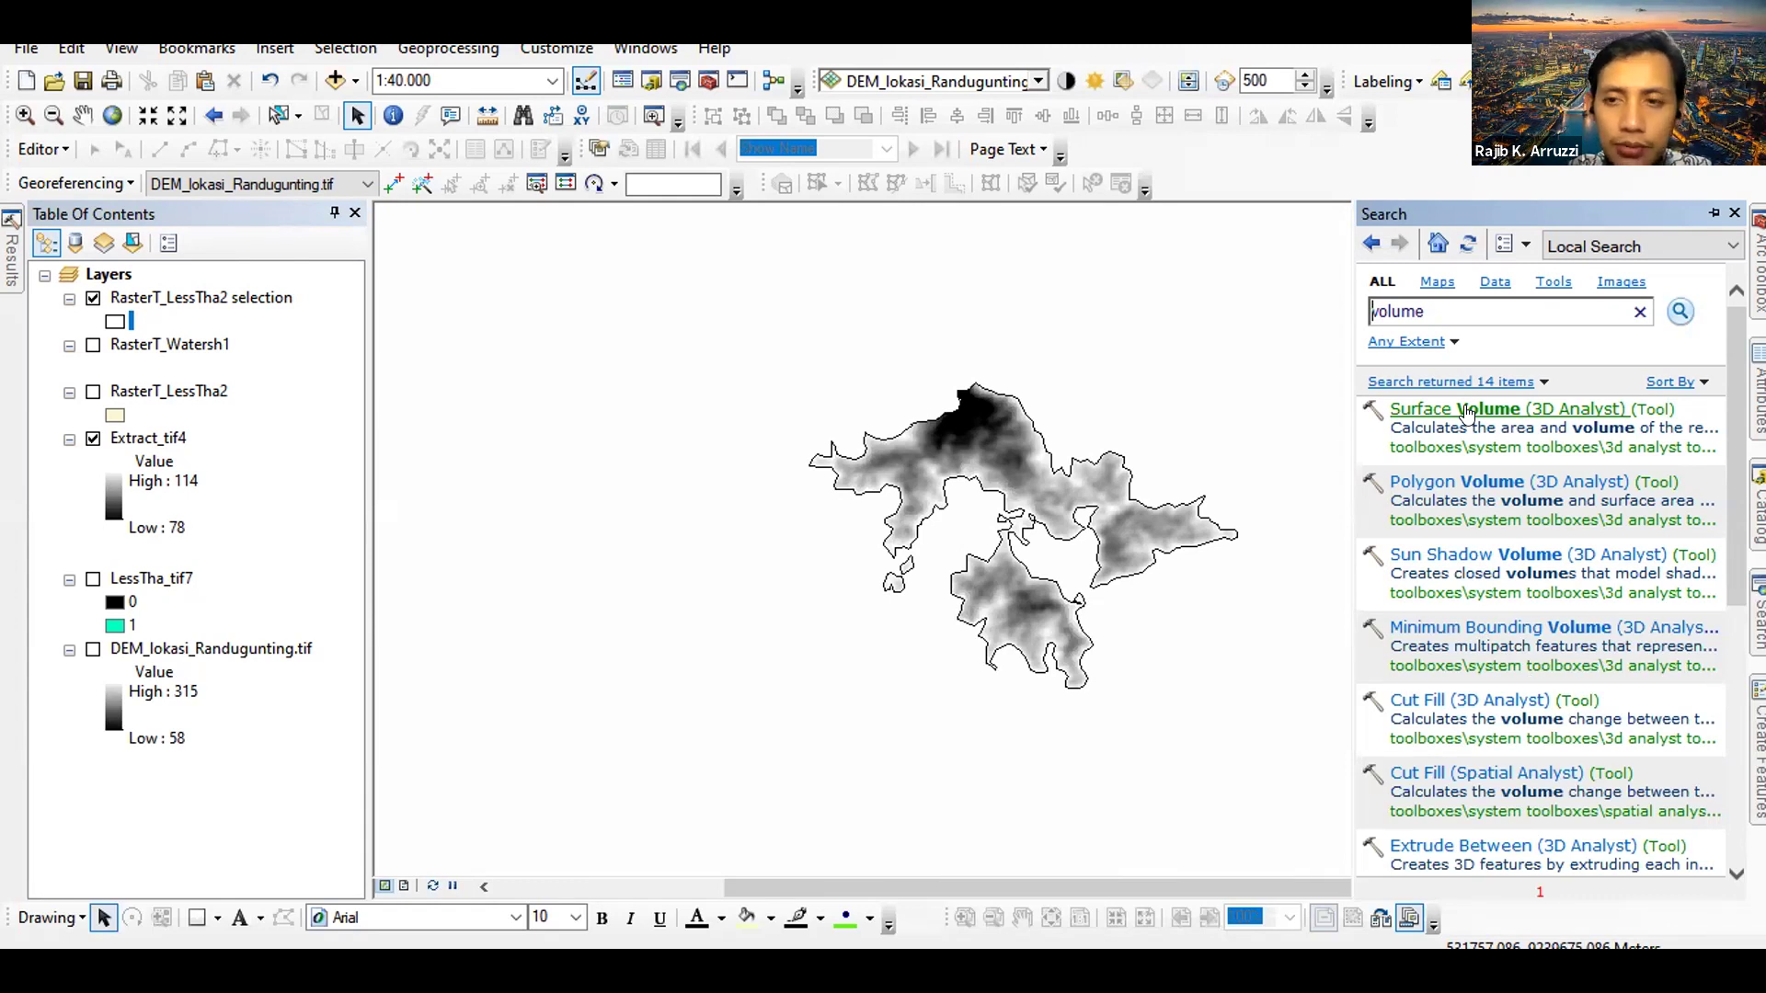
{"action": "left_click", "coordinate": [1467, 411]}
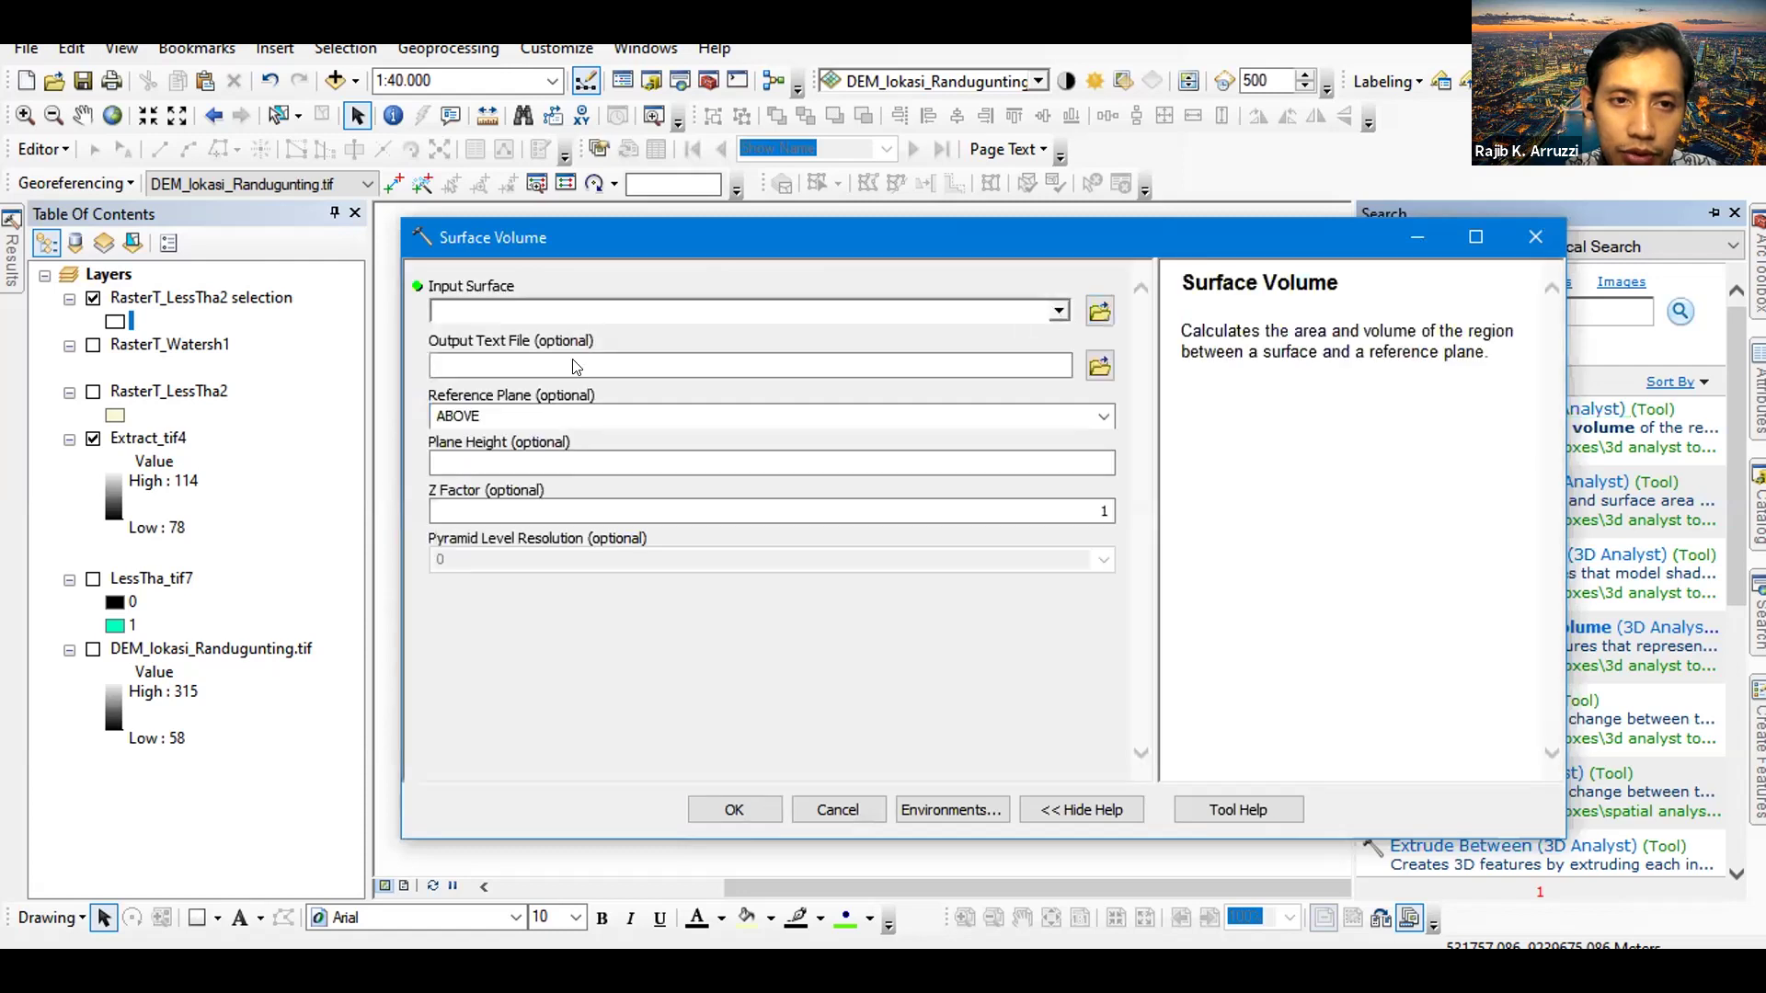
Set Extract_tif4 as the input surface for the Surface Volume calculation
{"action": "left_click", "coordinate": [526, 312]}
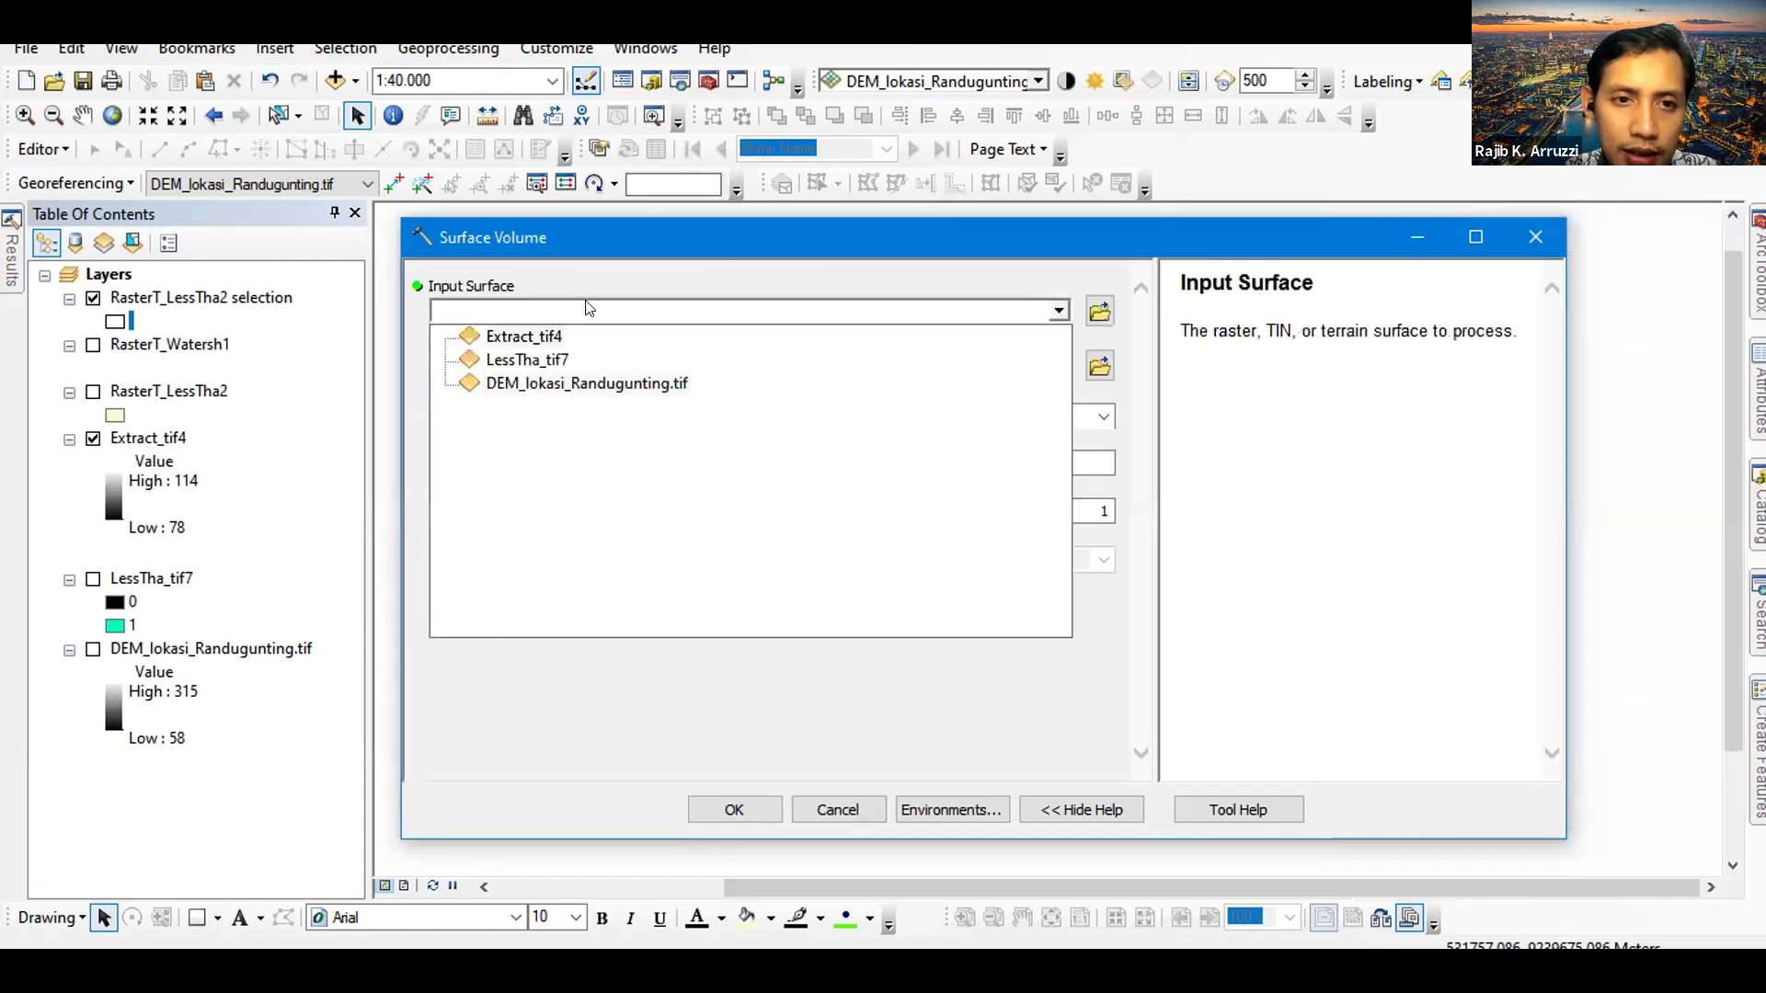
{"action": "left_click", "coordinate": [745, 252]}
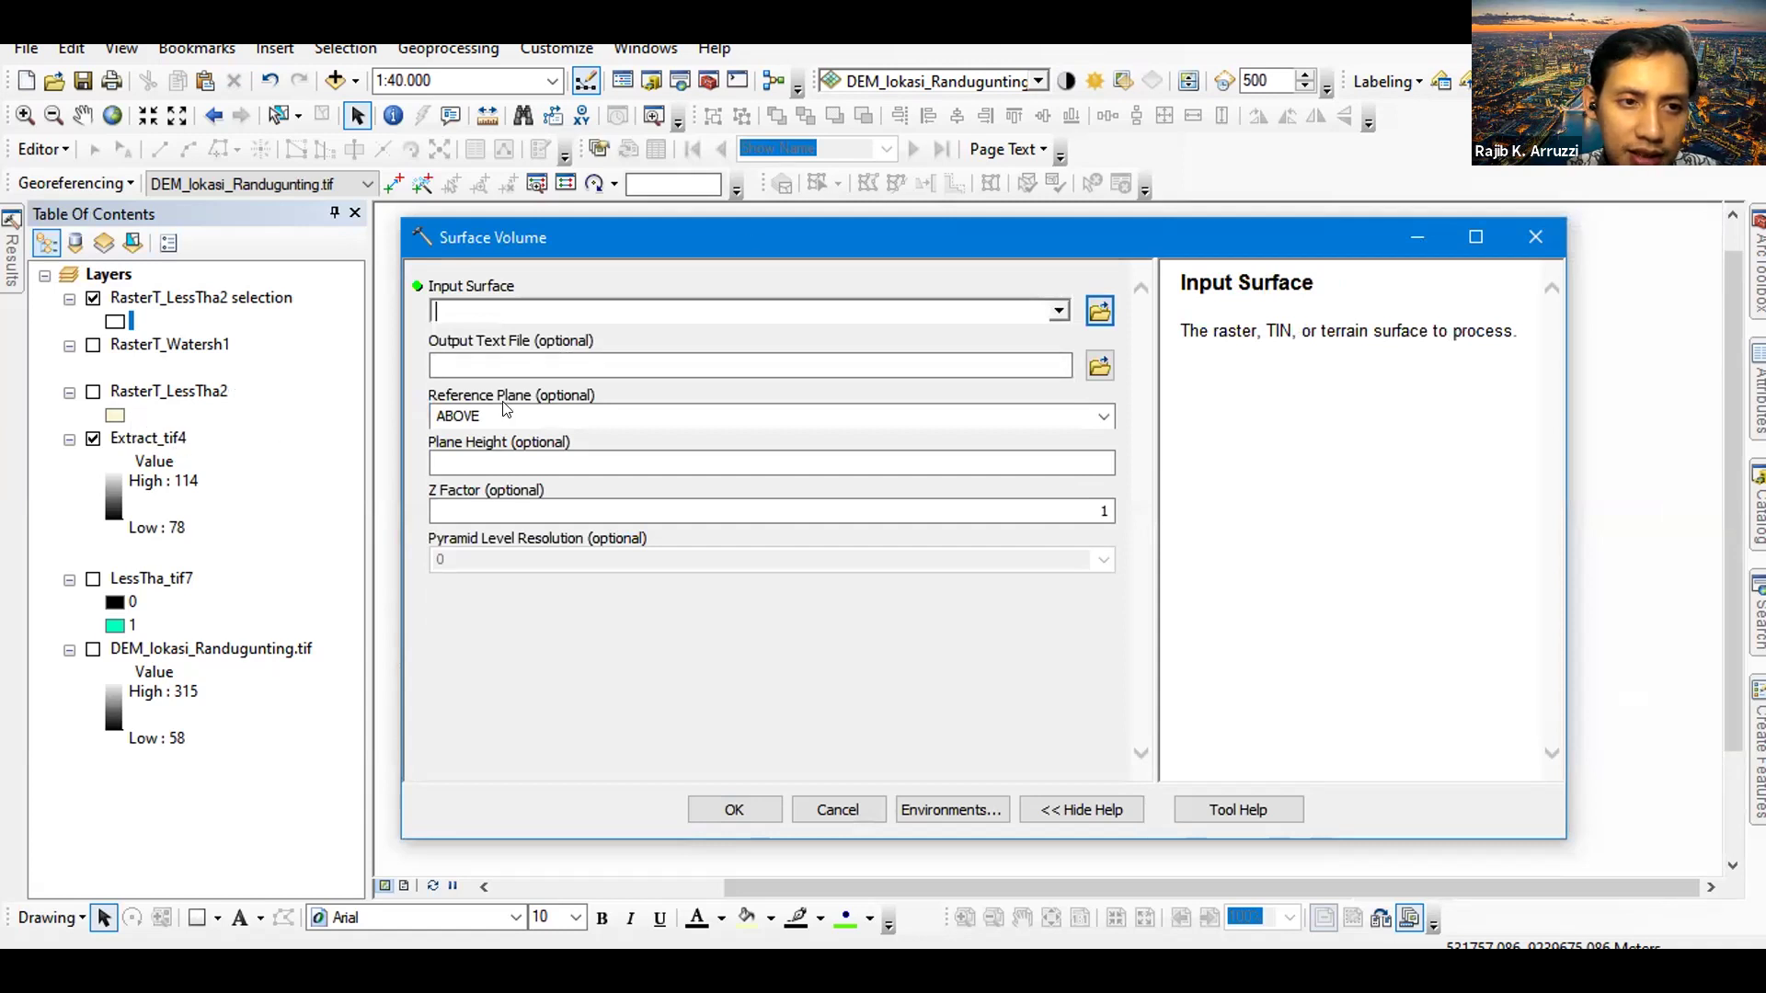
{"action": "left_click", "coordinate": [543, 343]}
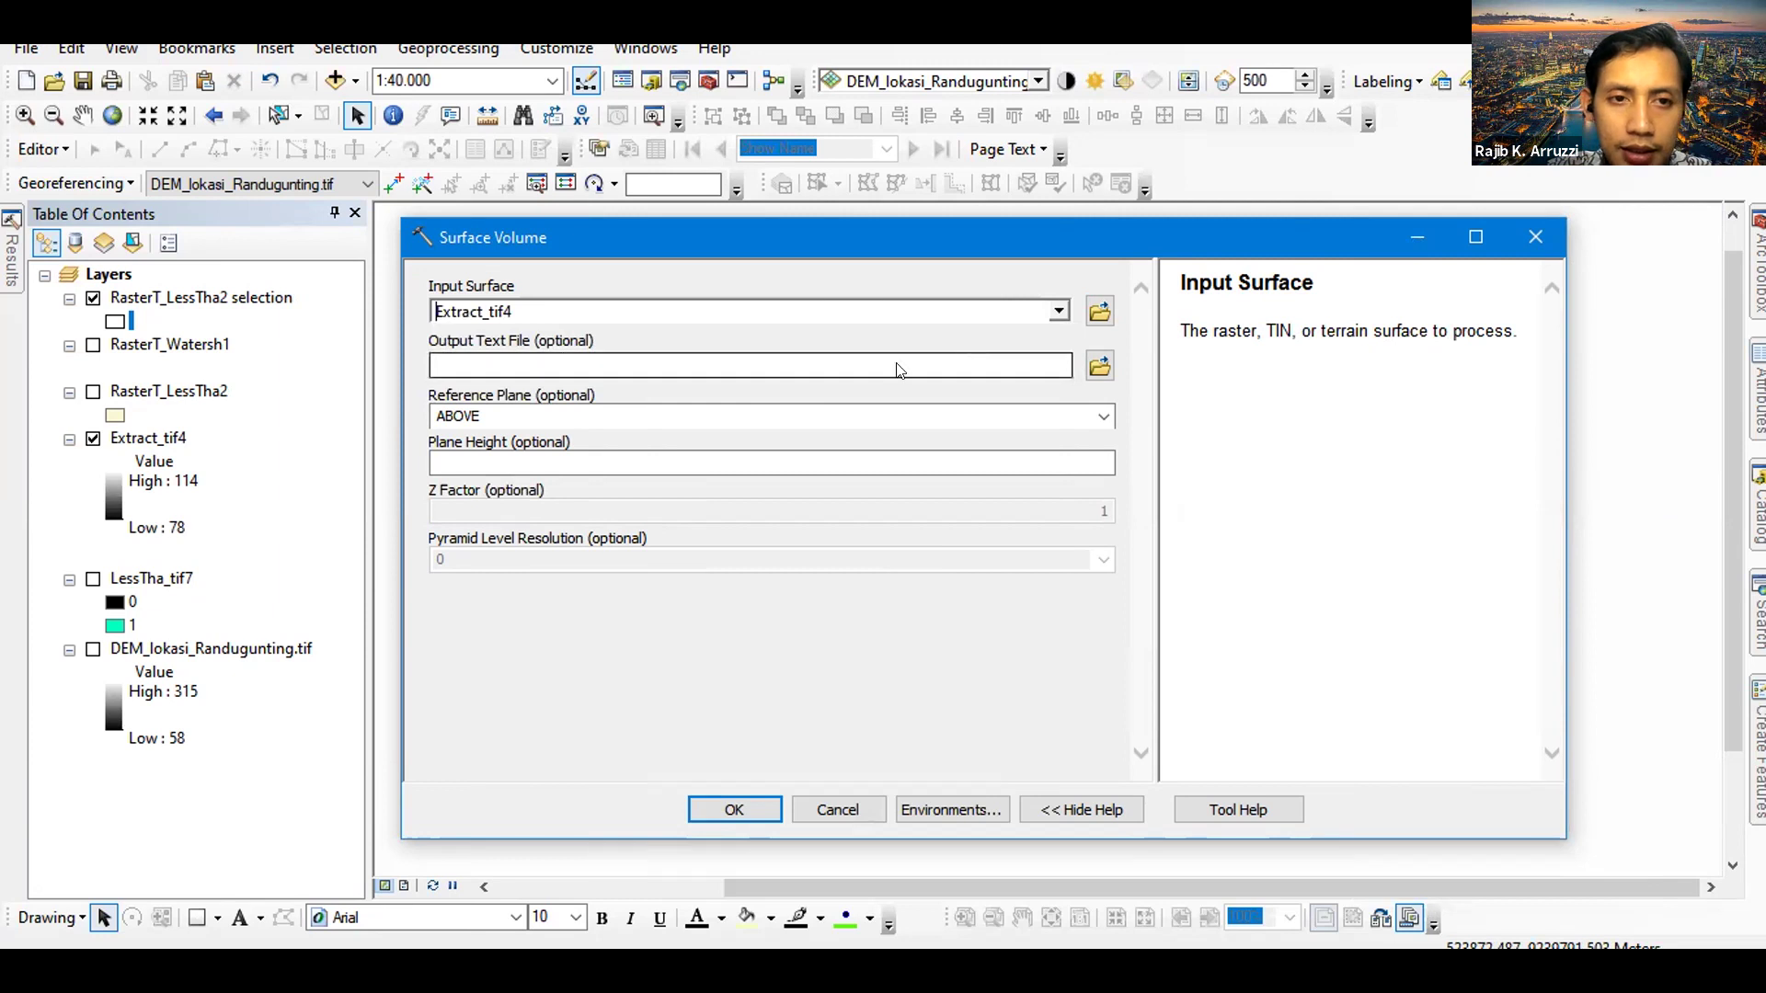
Browse to the ARCGIS SDA folder for the output text file and enter volume_simulasi as its file name
{"action": "left_click", "coordinate": [1100, 366]}
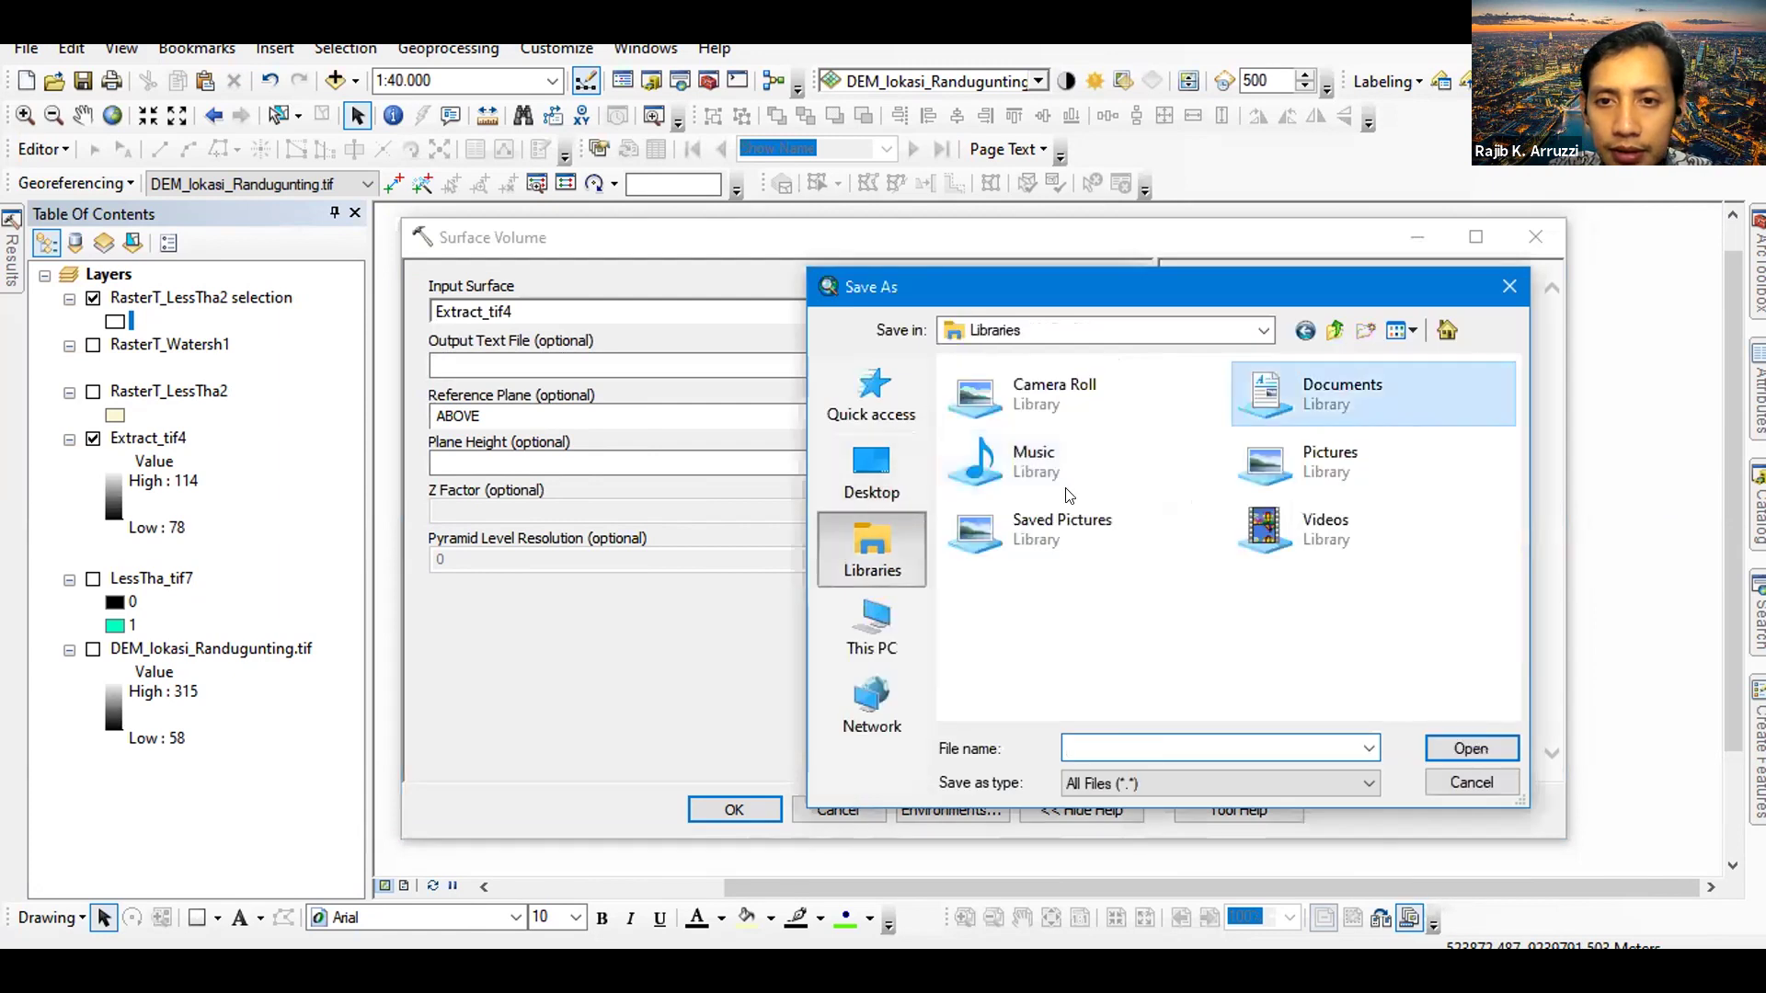
{"action": "key", "text": "Return"}
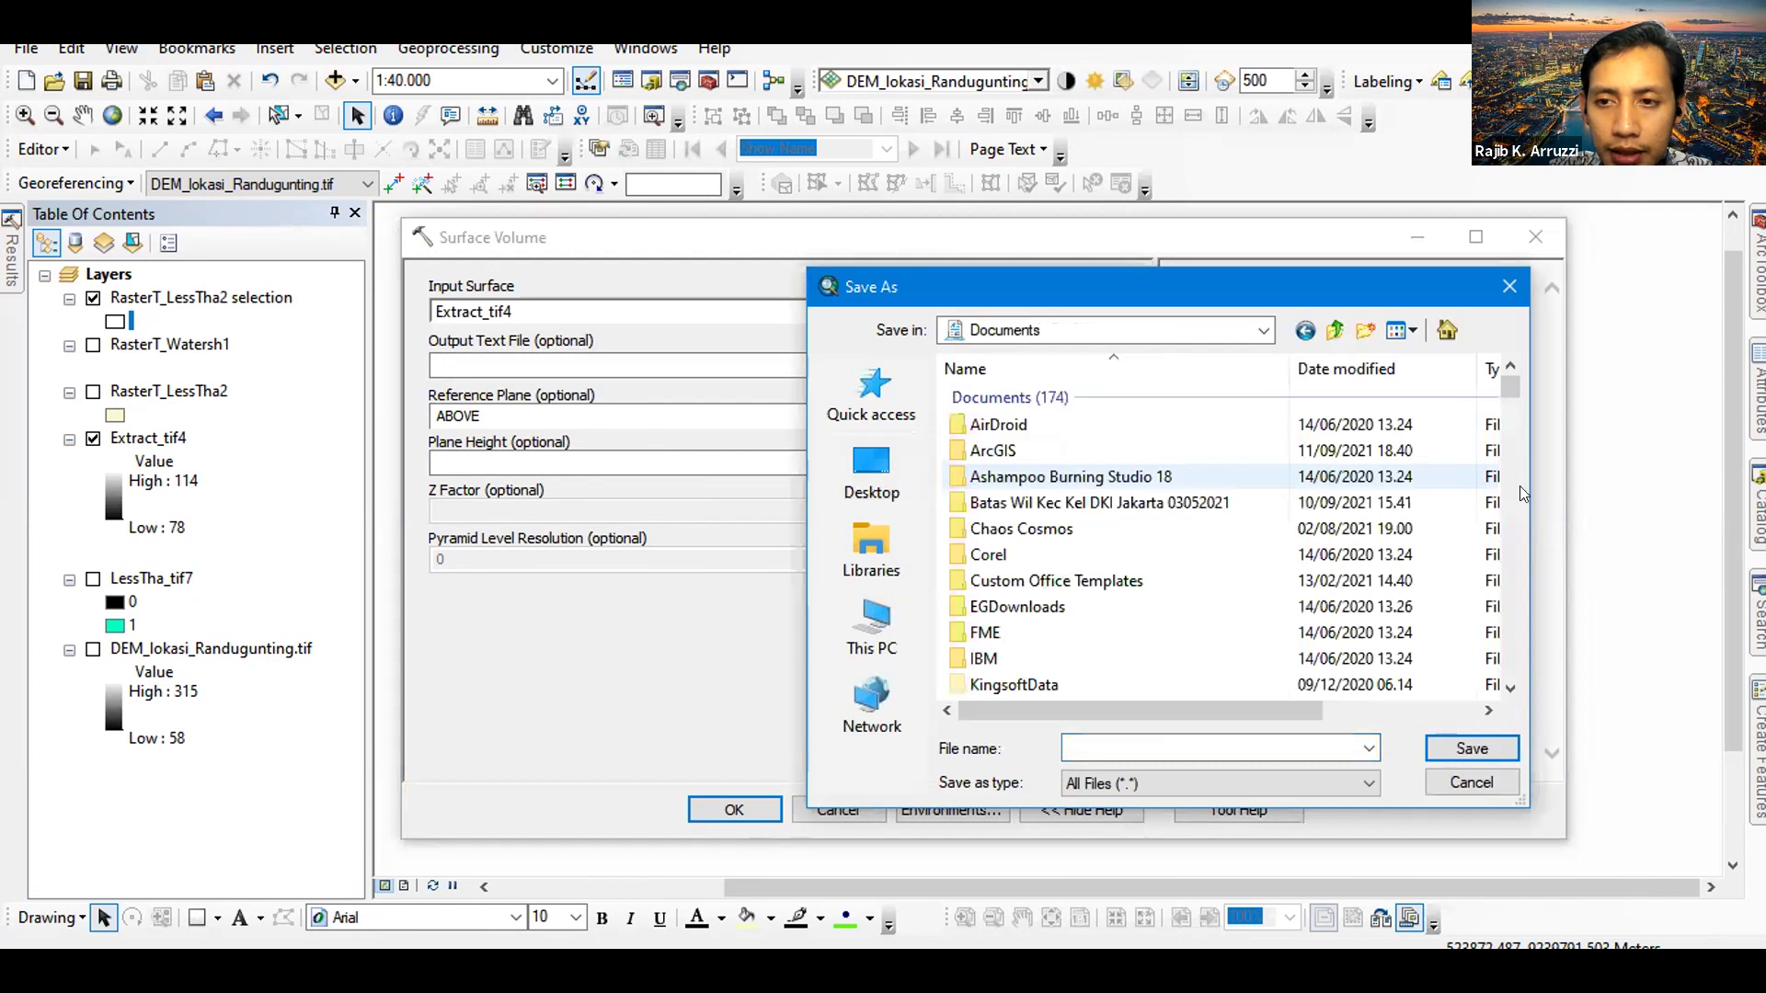
{"action": "left_click_drag", "start_coordinate": [1506, 385], "coordinate": [1505, 376]}
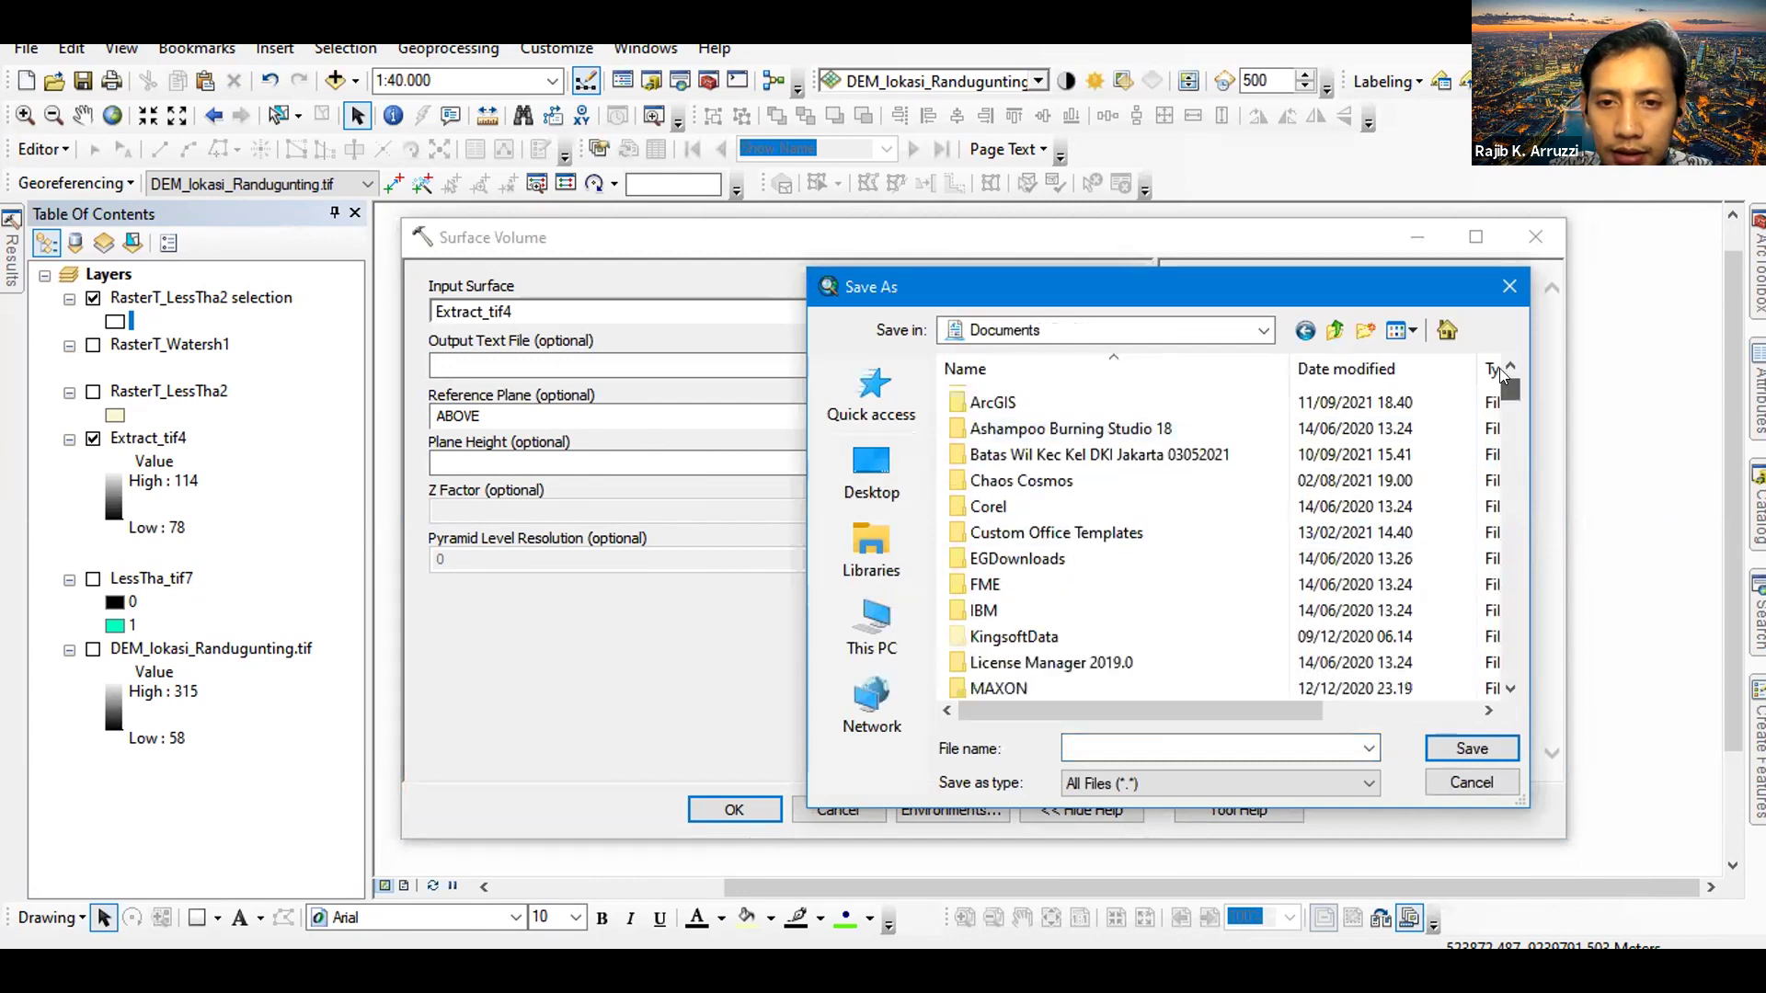
{"action": "left_click", "coordinate": [977, 451]}
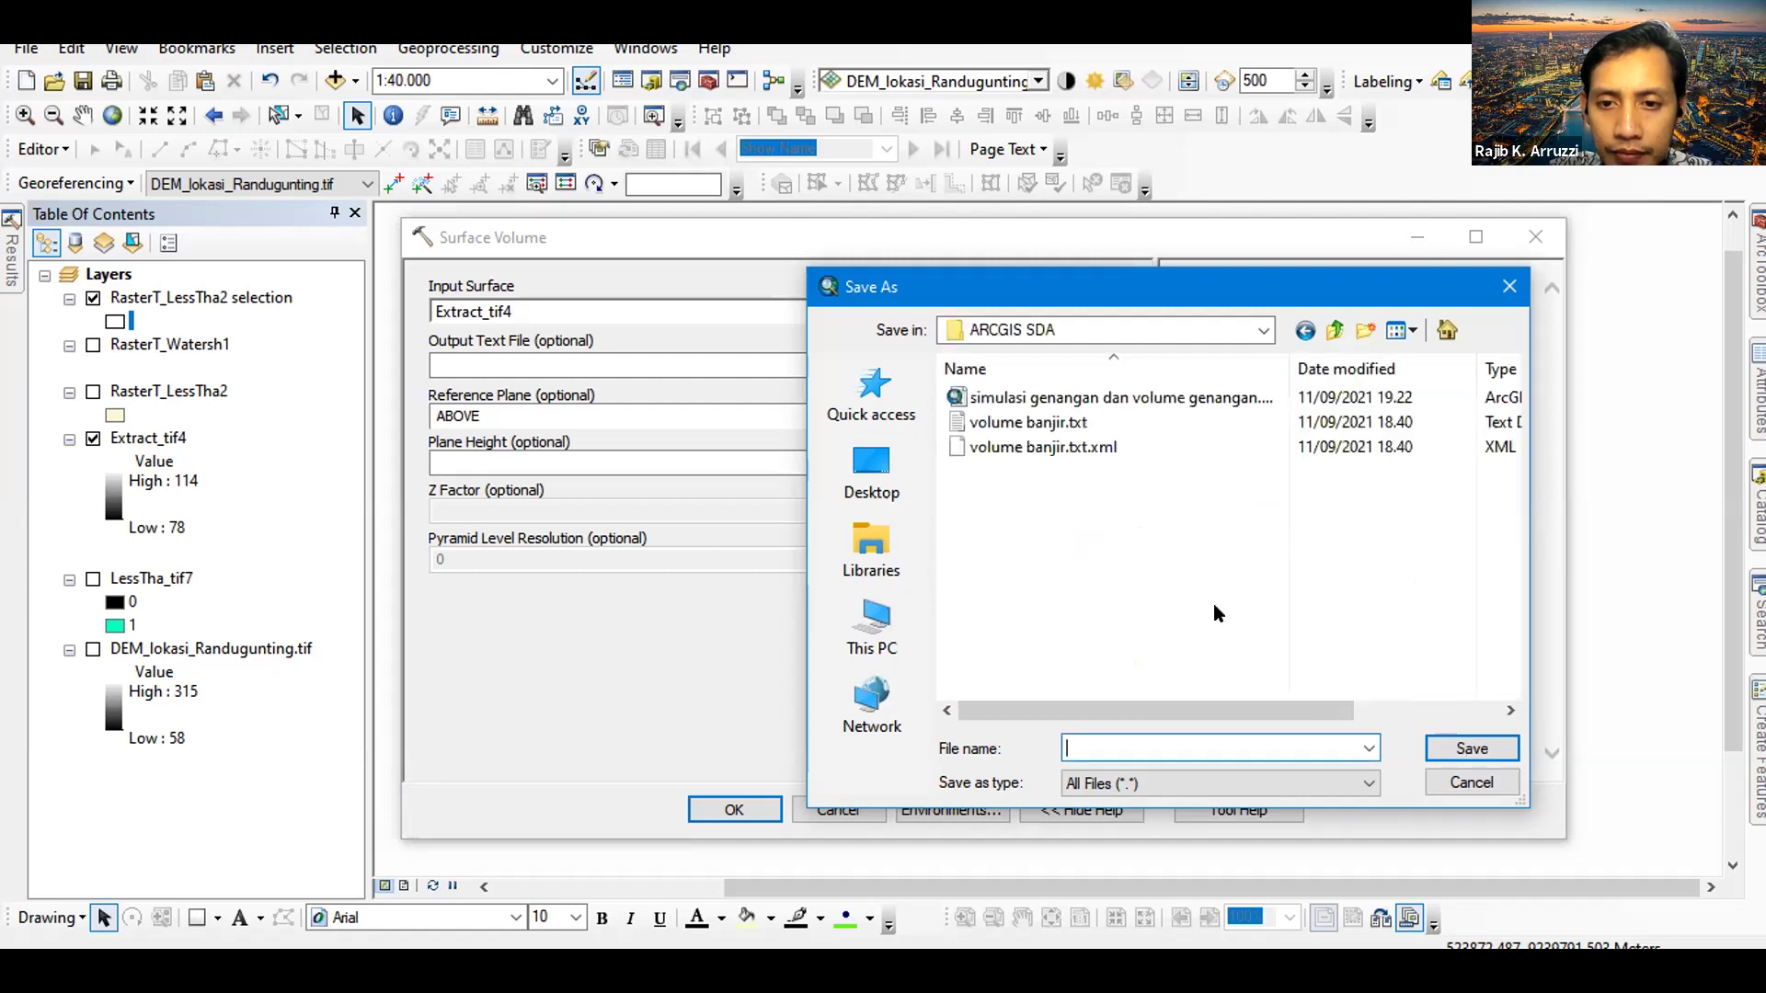
{"action": "type", "text": "volumen"}
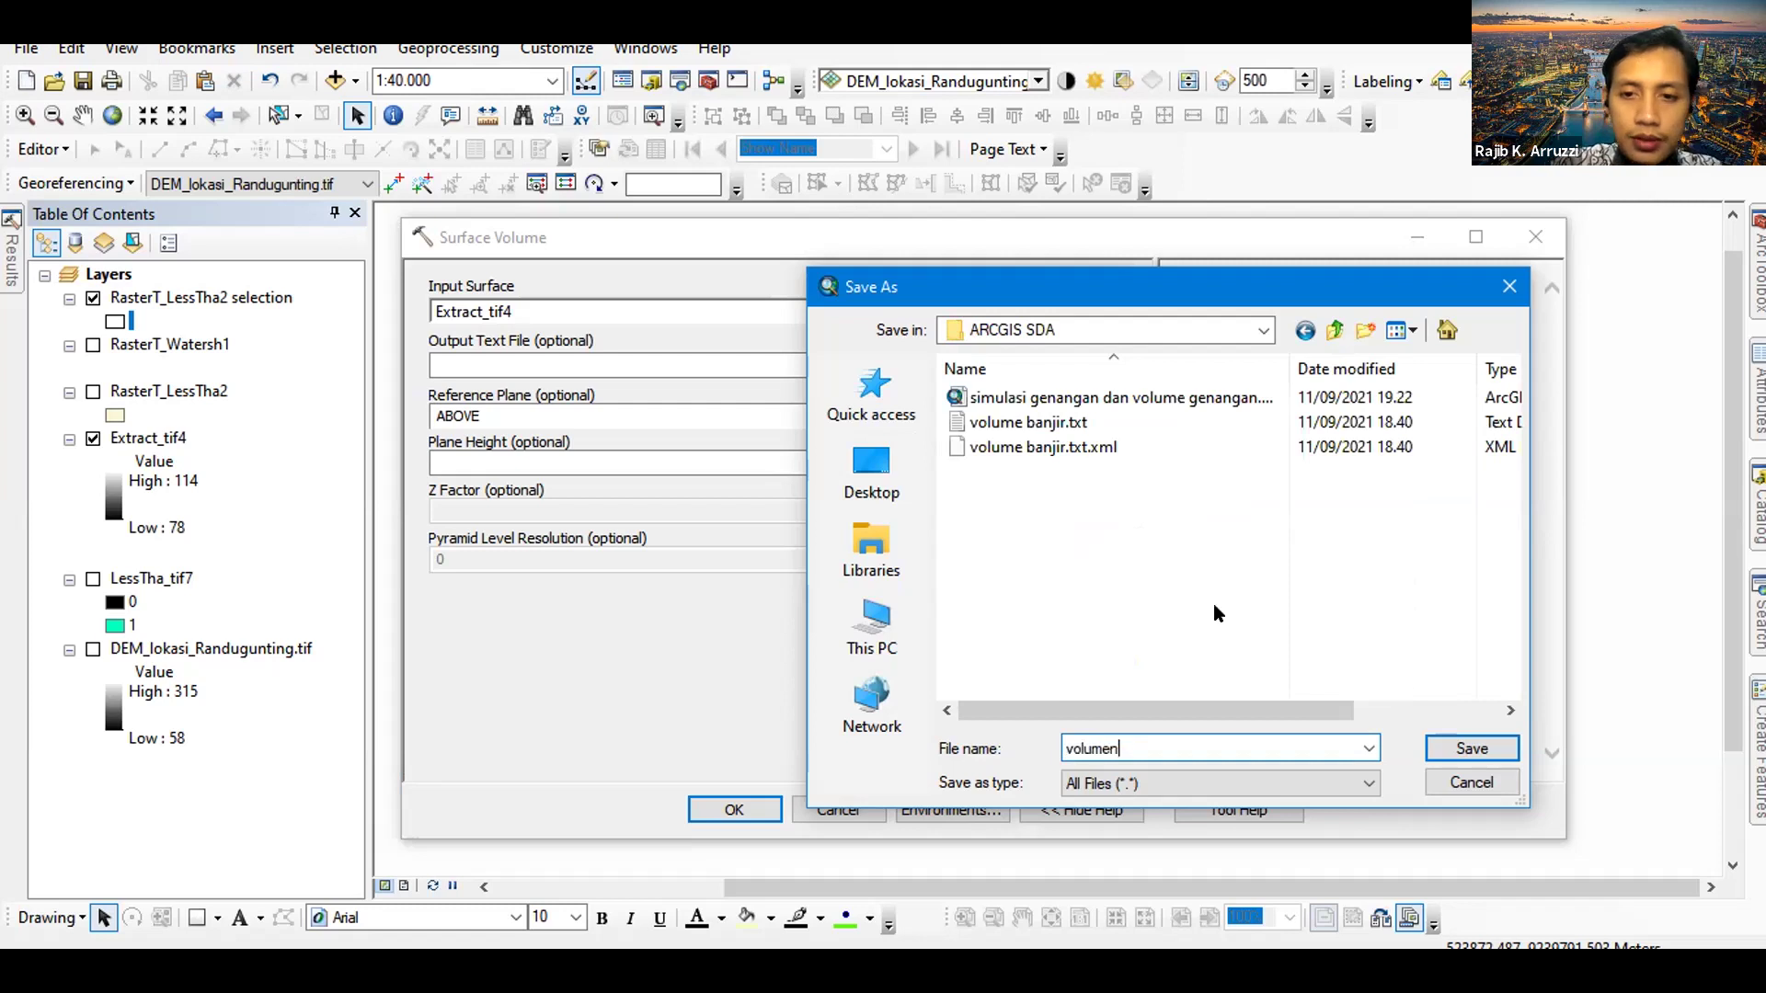
{"action": "key", "text": "BackSpace"}
{"action": "type", "text": "_"}
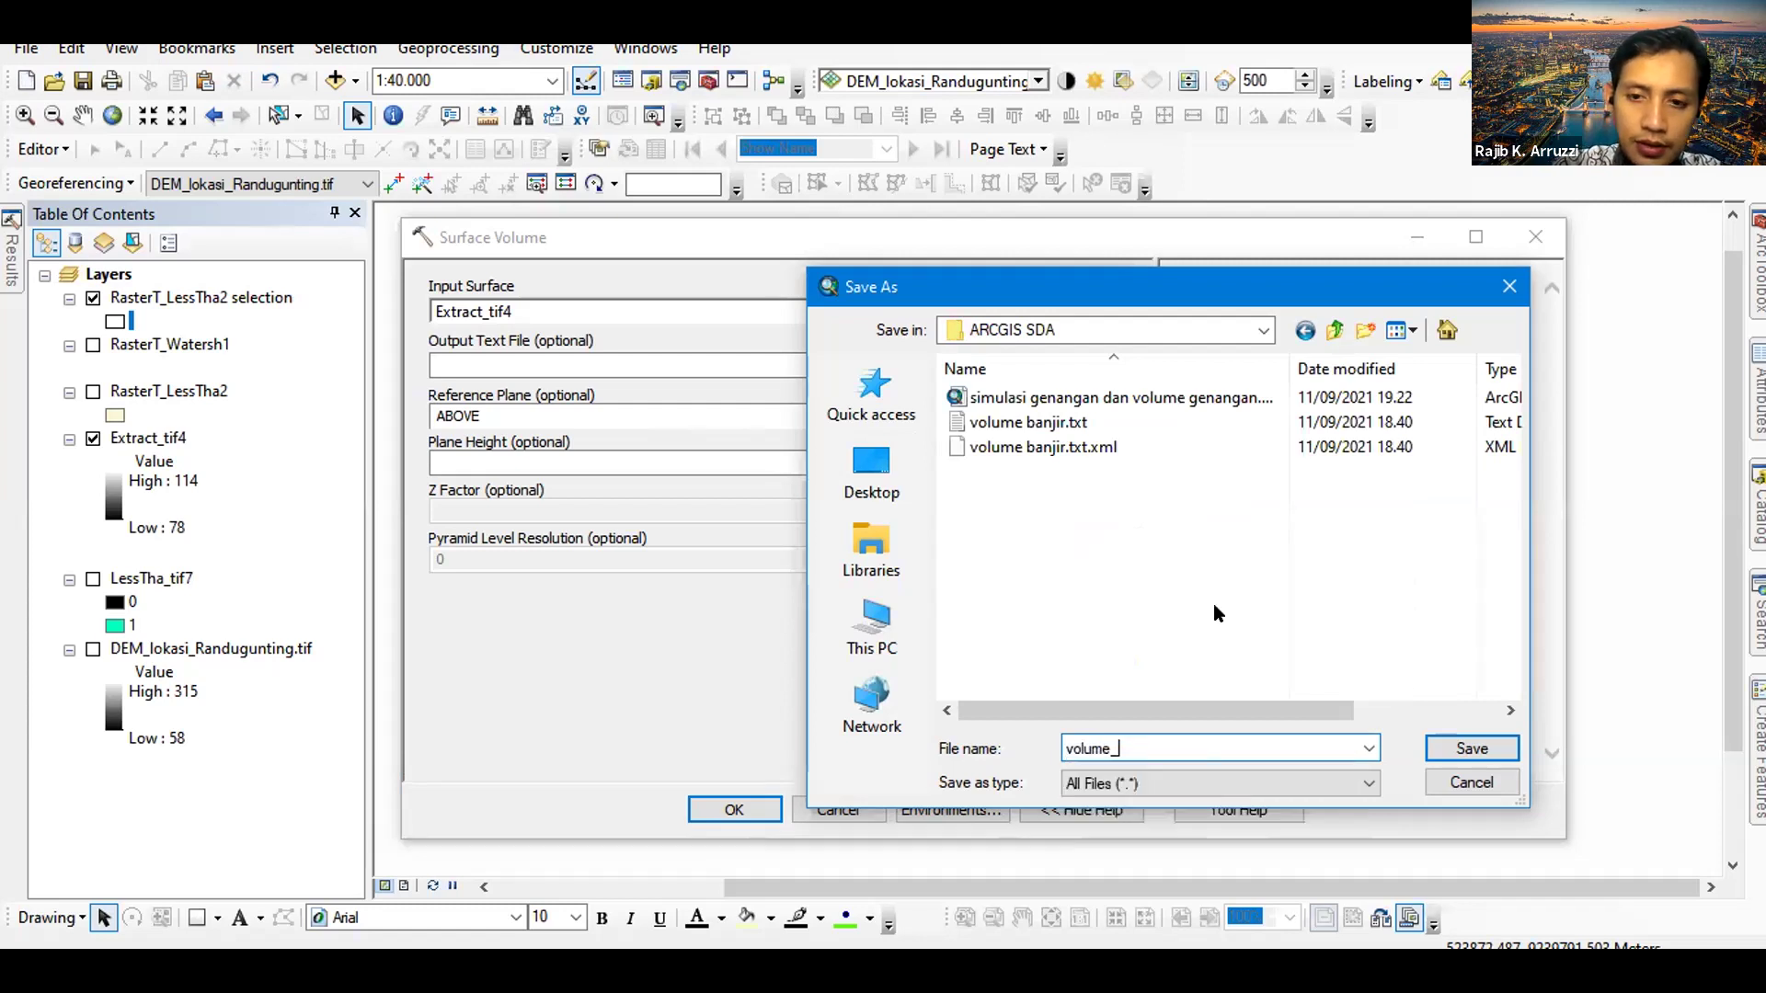
{"action": "type", "text": "simulasi"}
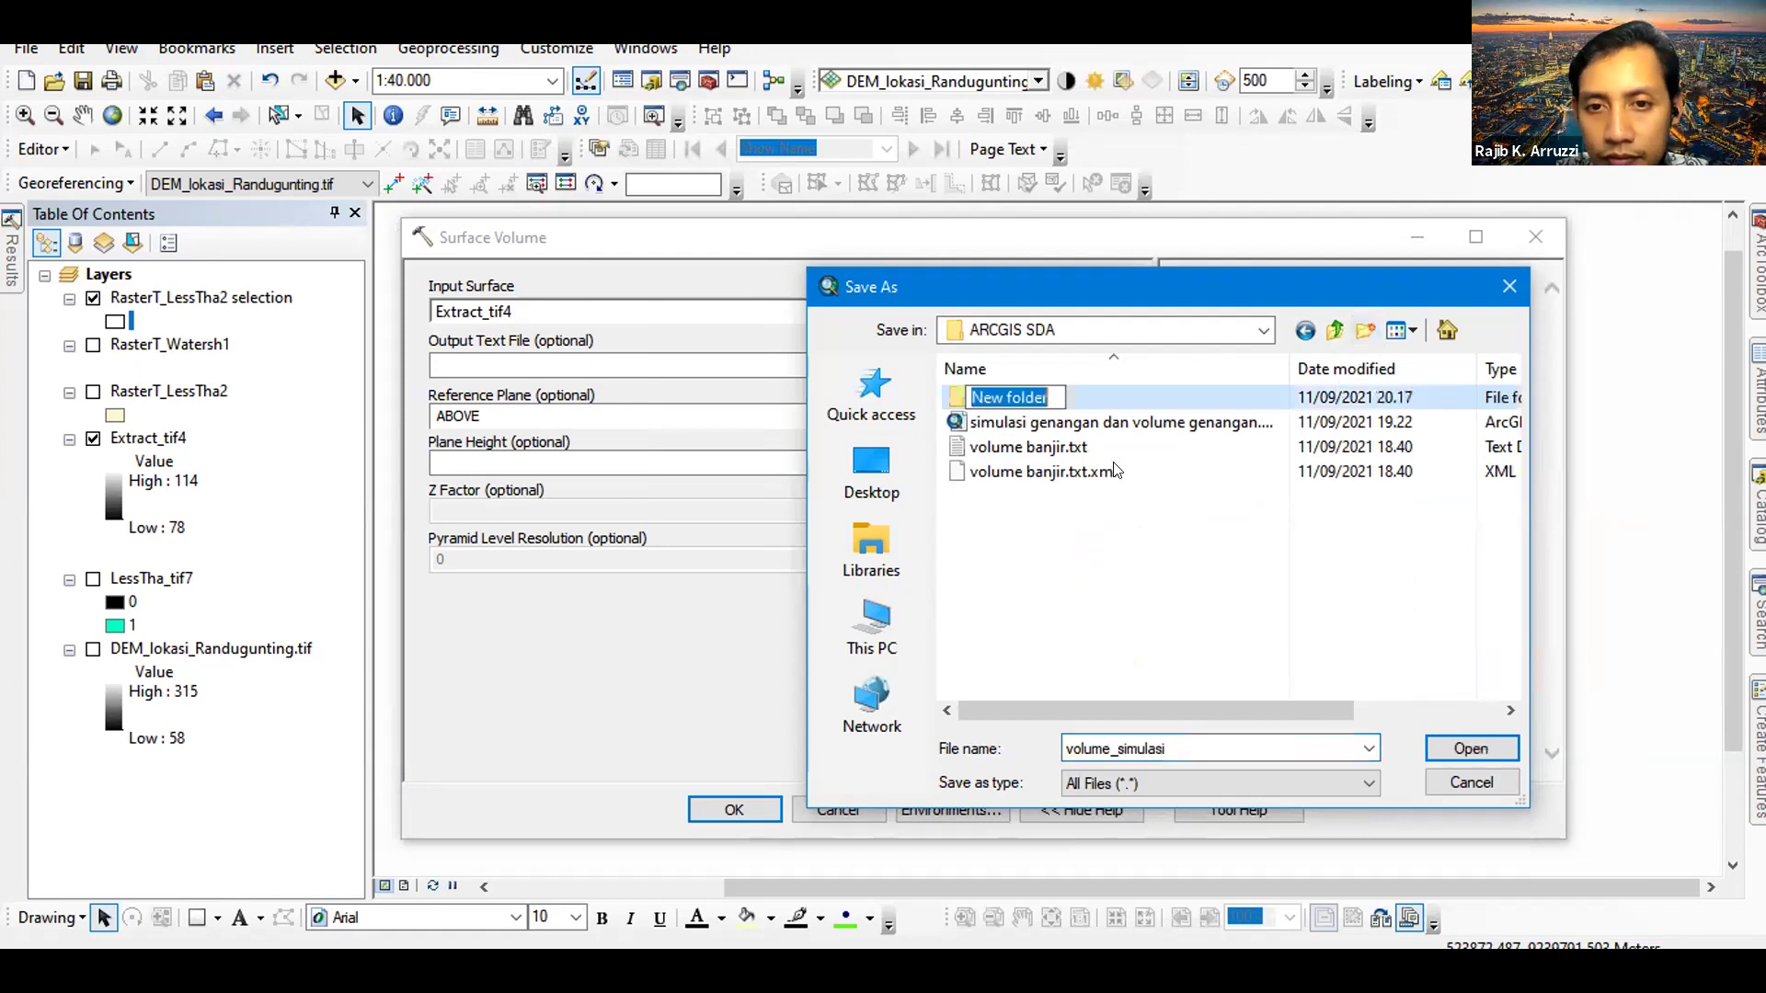
Create a folder named "simulasi genangan" inside ARCGIS SDA and open it as the save location
{"action": "type", "text": "si"}
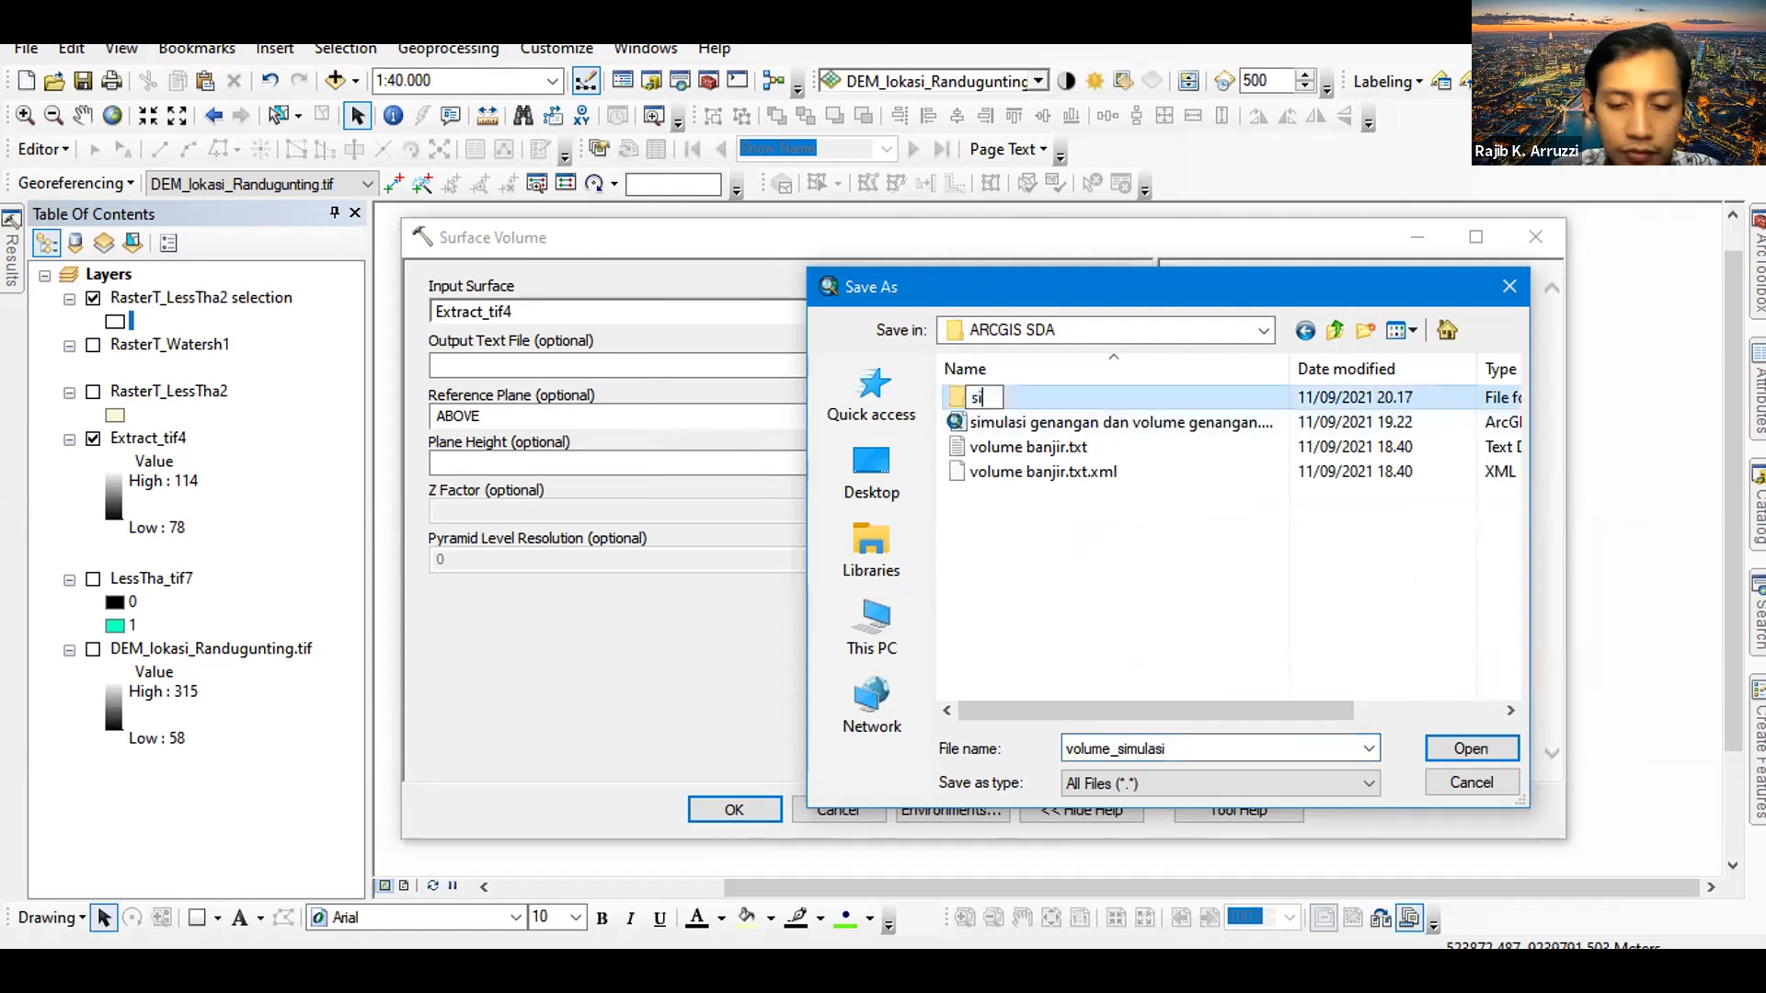
{"action": "type", "text": "mulasi banj"}
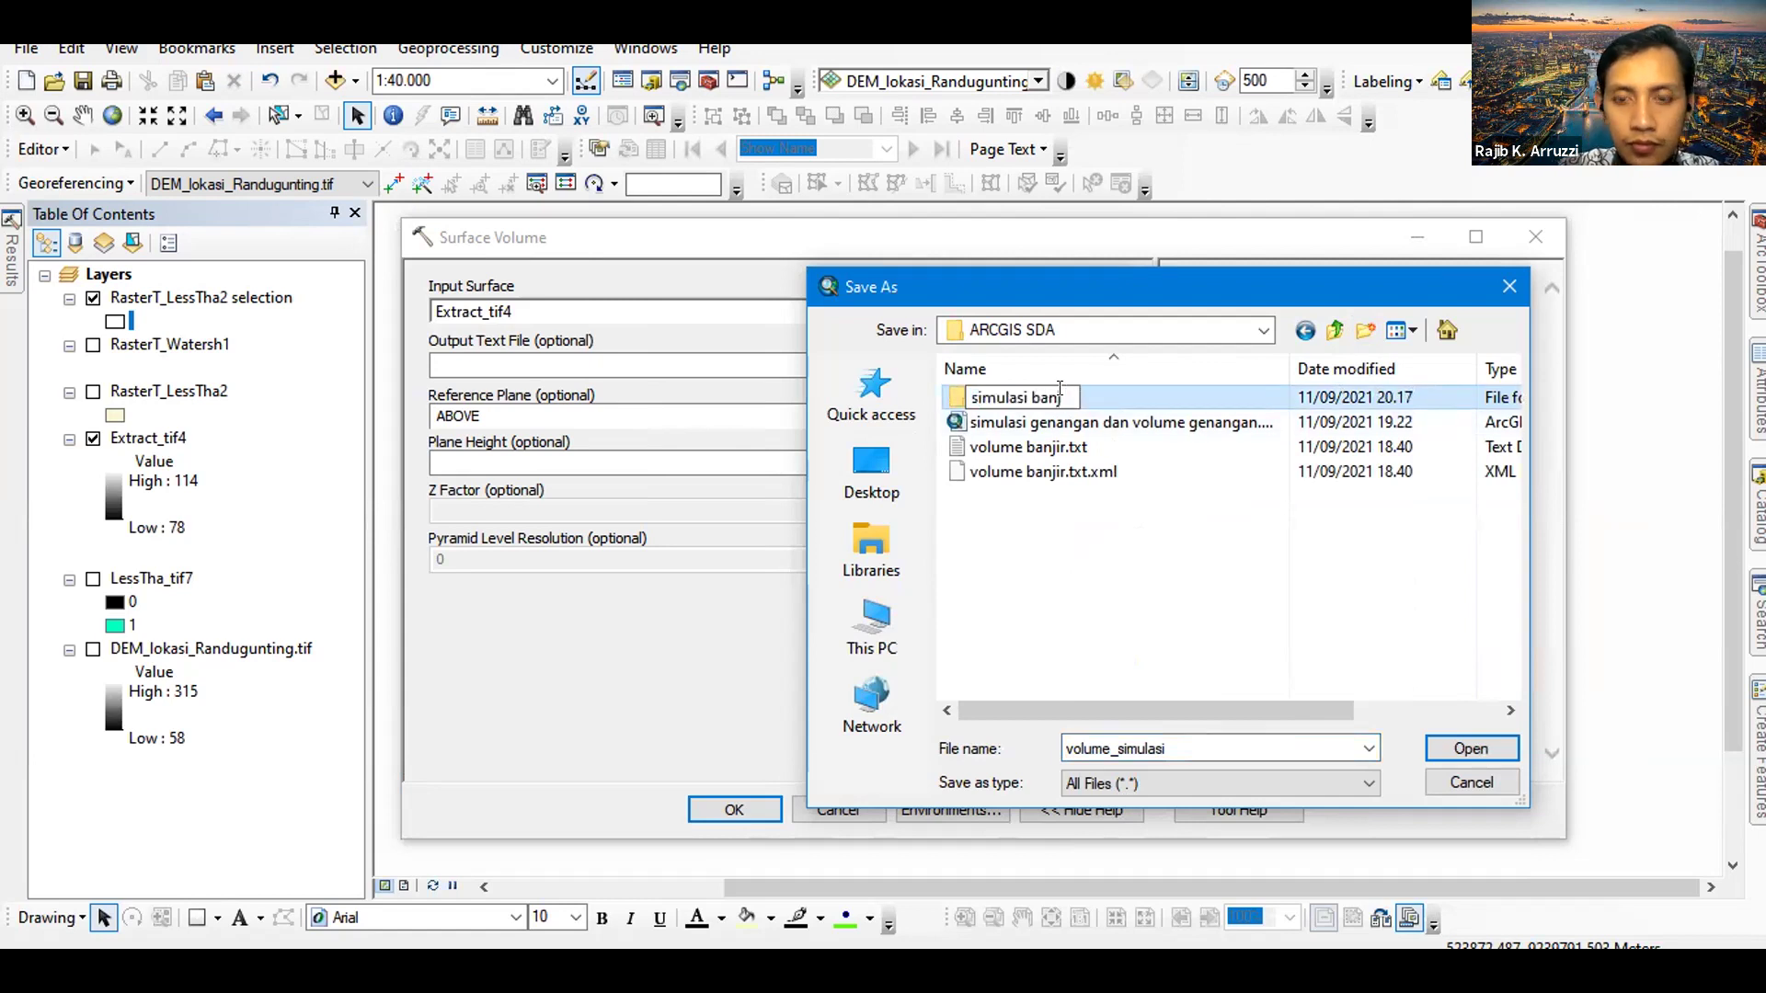
{"action": "key", "text": "BackSpace"}
{"action": "key", "text": "BackSpace"}
{"action": "key", "text": "BackSpace"}
{"action": "key", "text": "BackSpace"}
{"action": "type", "text": "ge"}
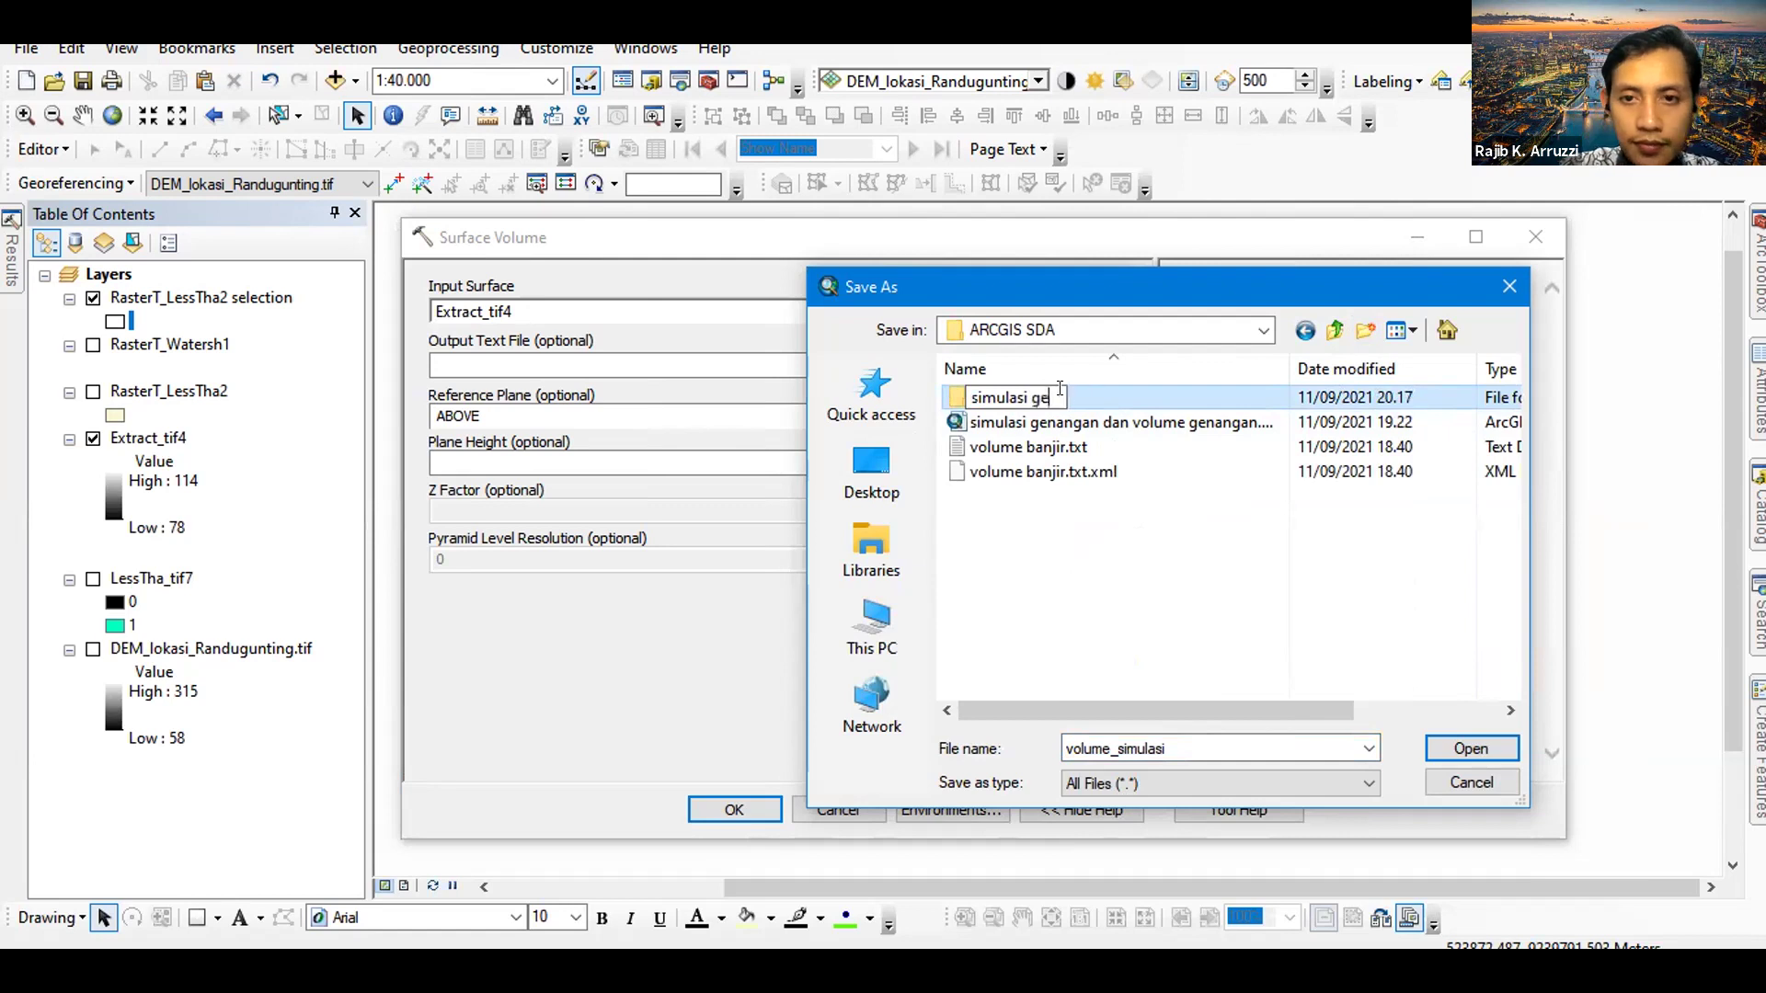
{"action": "type", "text": "nangan"}
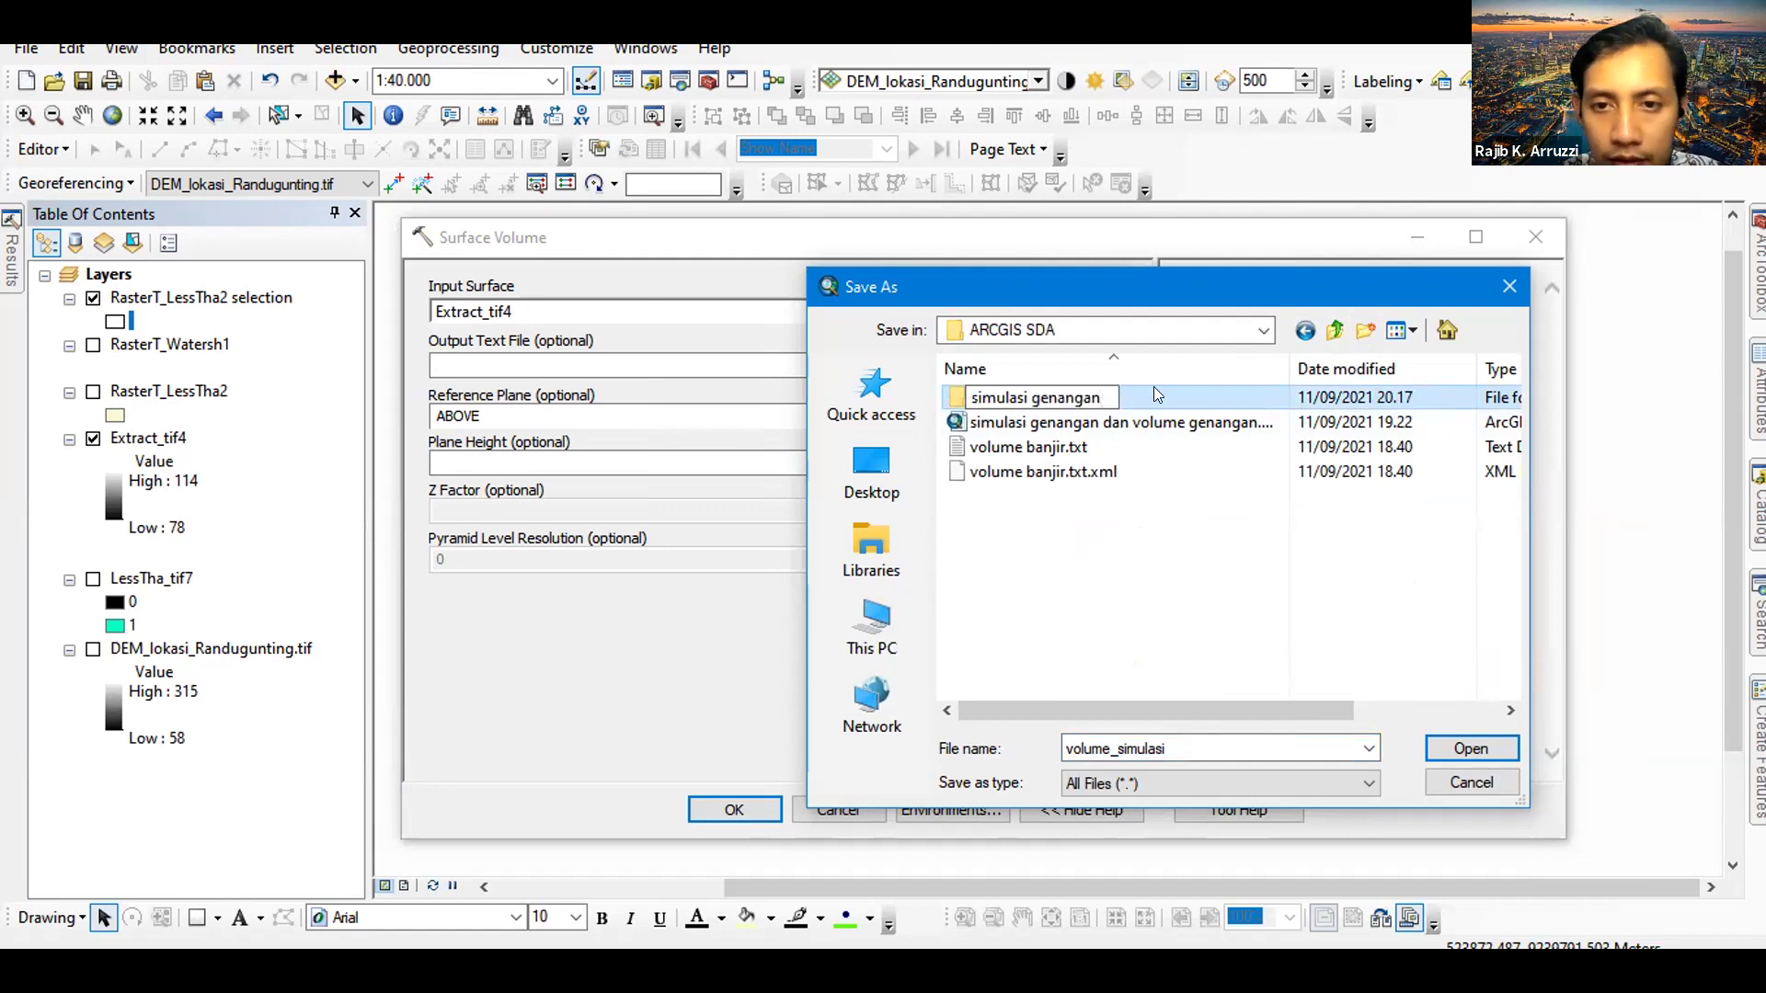
{"action": "key", "text": "Return"}
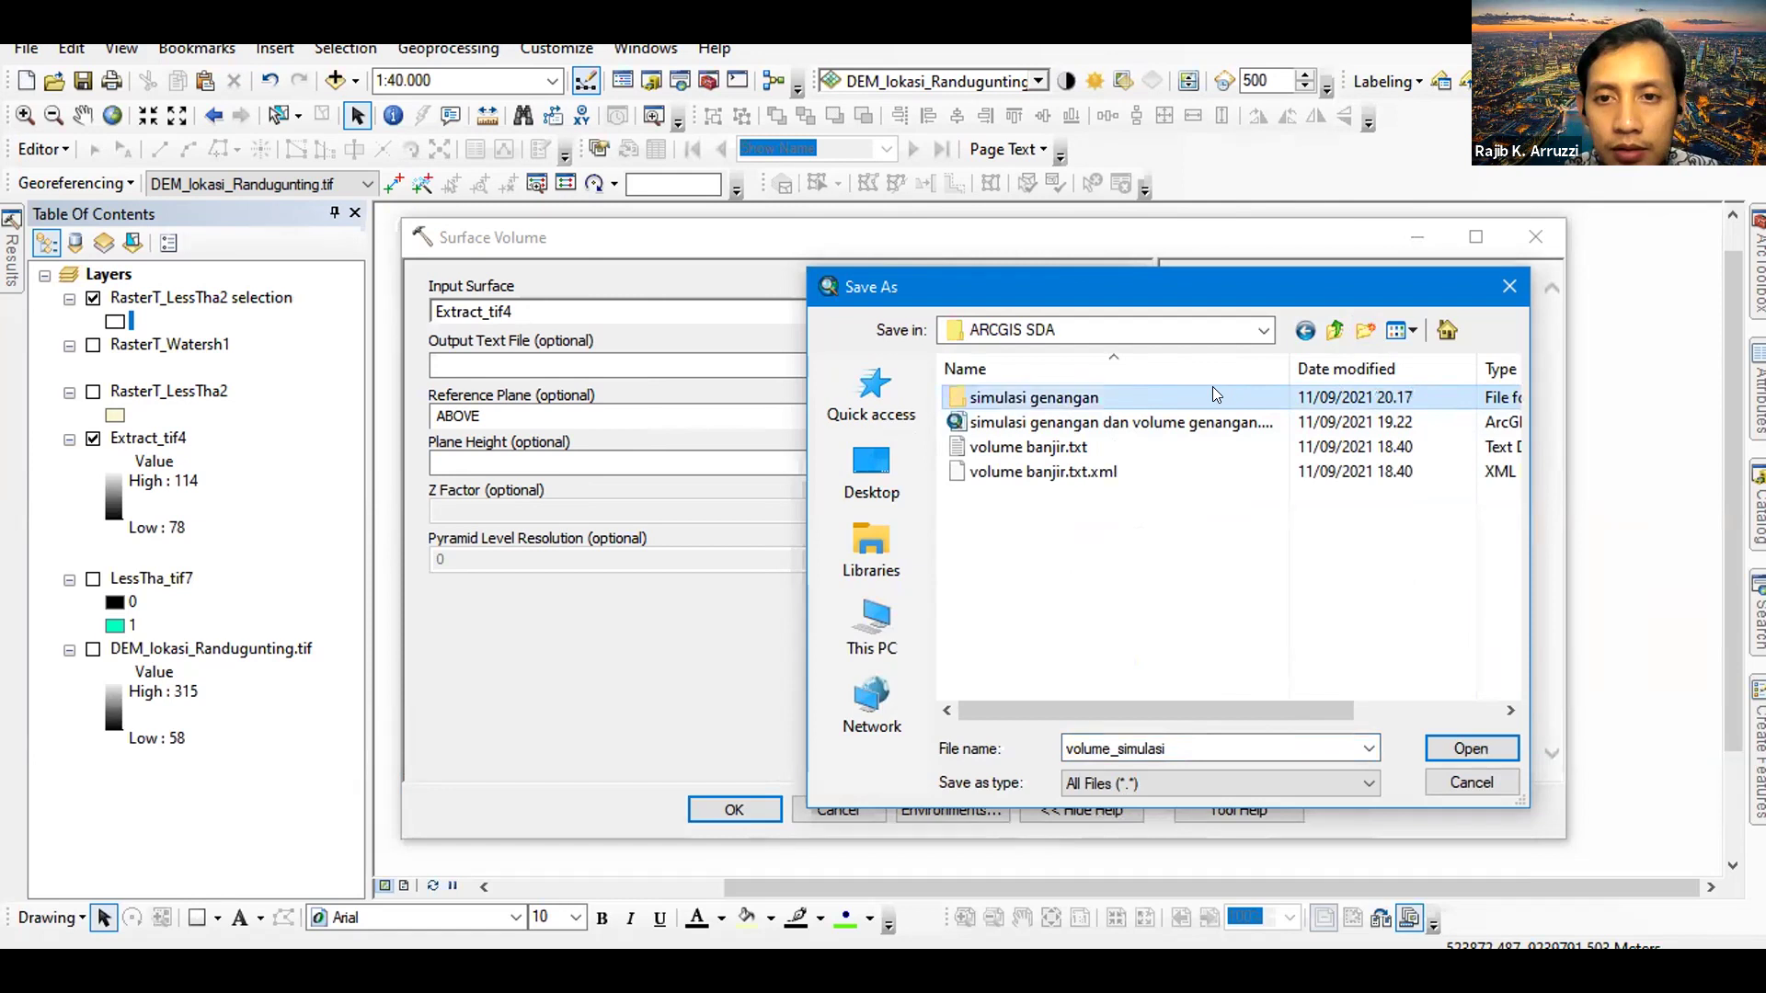
{"action": "key", "text": "Return"}
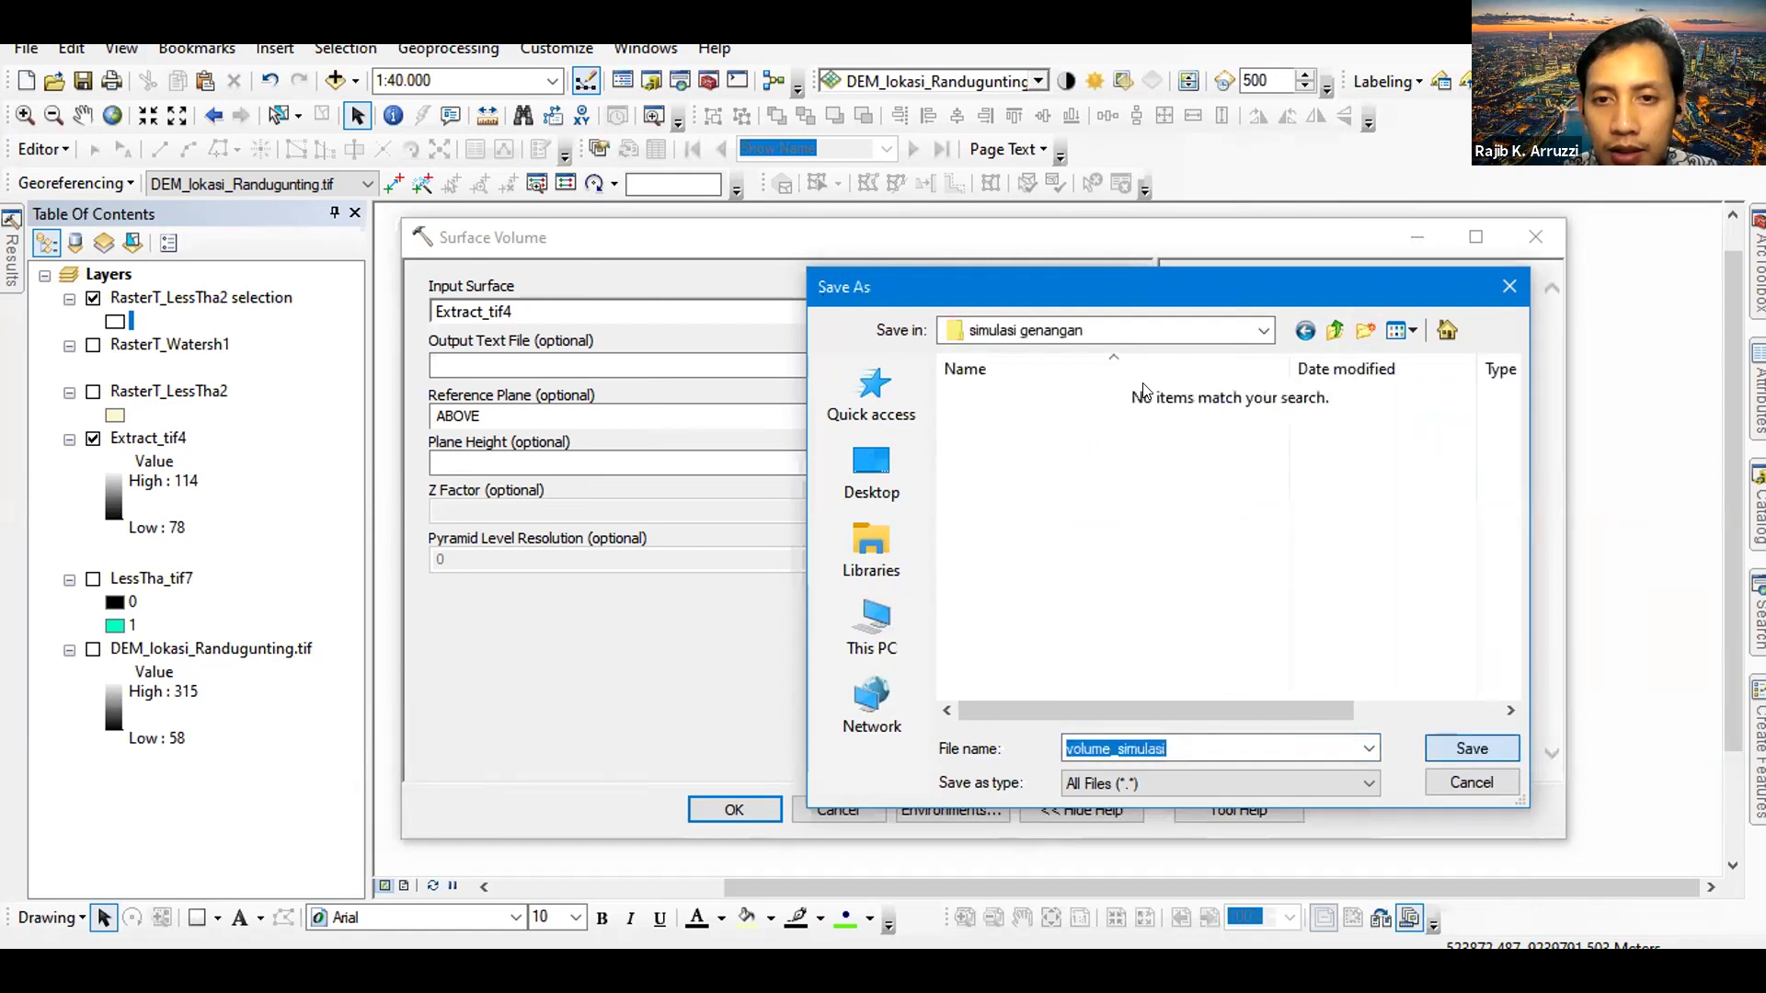
Save the output text file as volume_simulasi in the simulasi genangan folder and set the reference plane to BELOW
{"action": "key", "text": "Escape"}
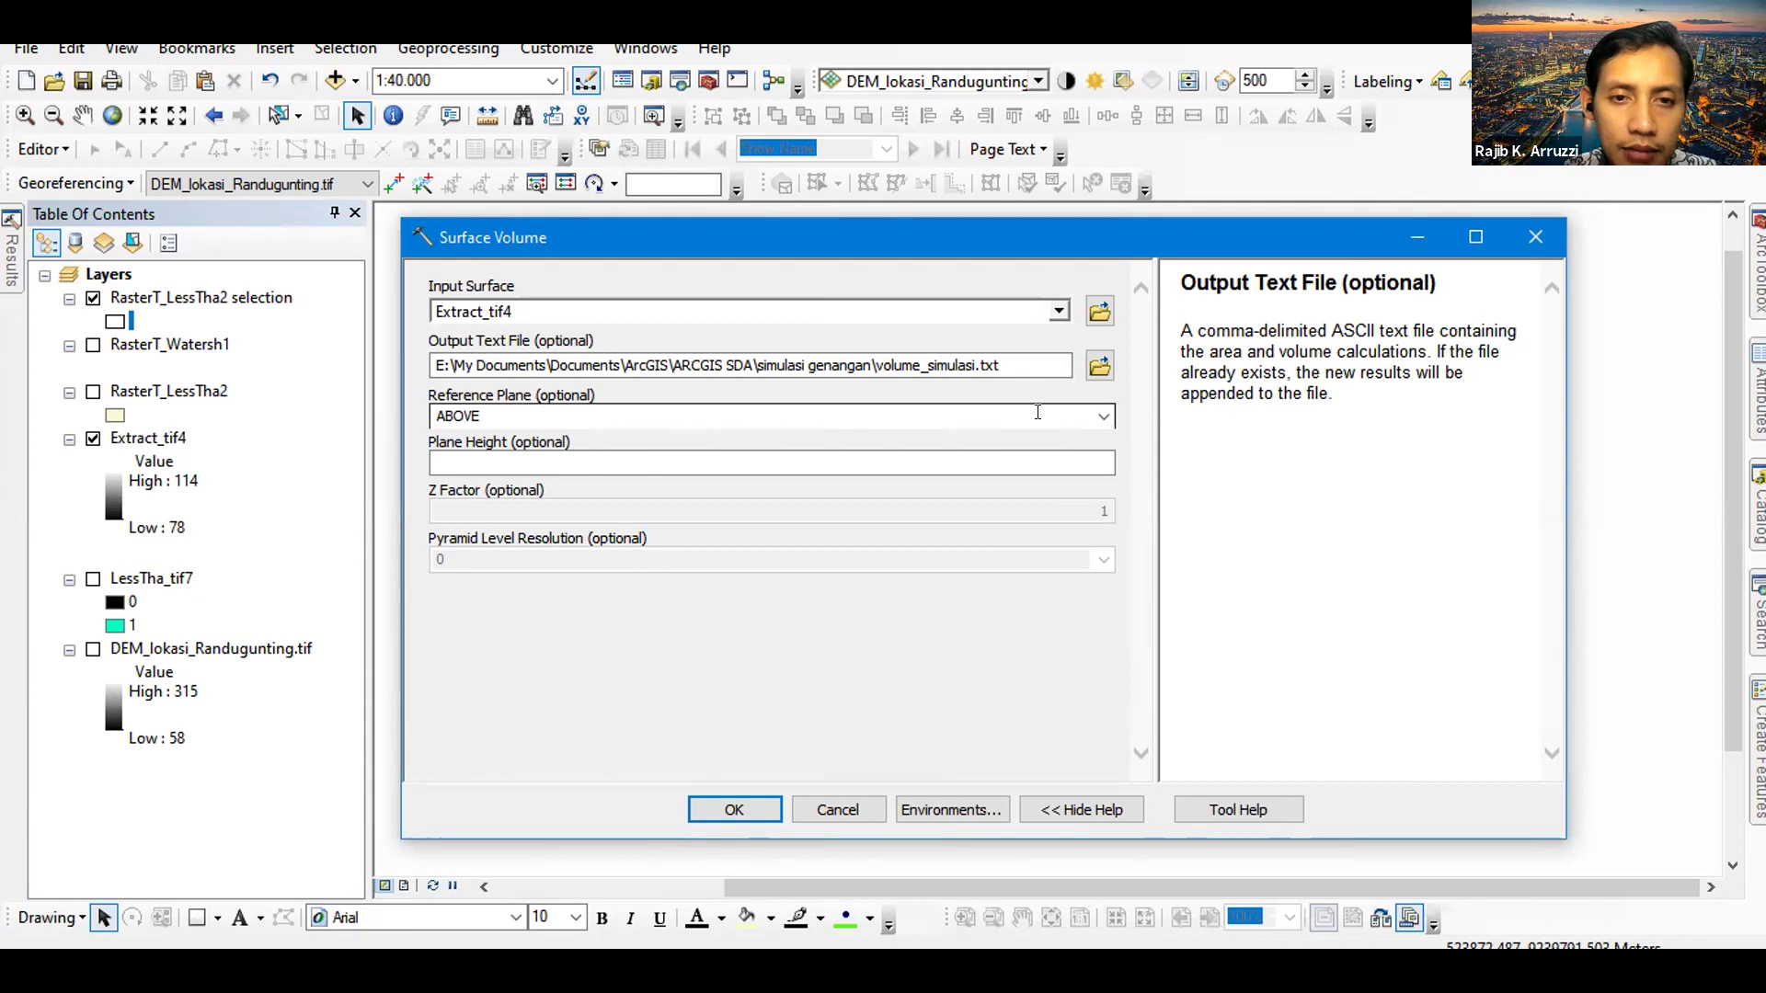
{"action": "left_click", "coordinate": [1104, 419]}
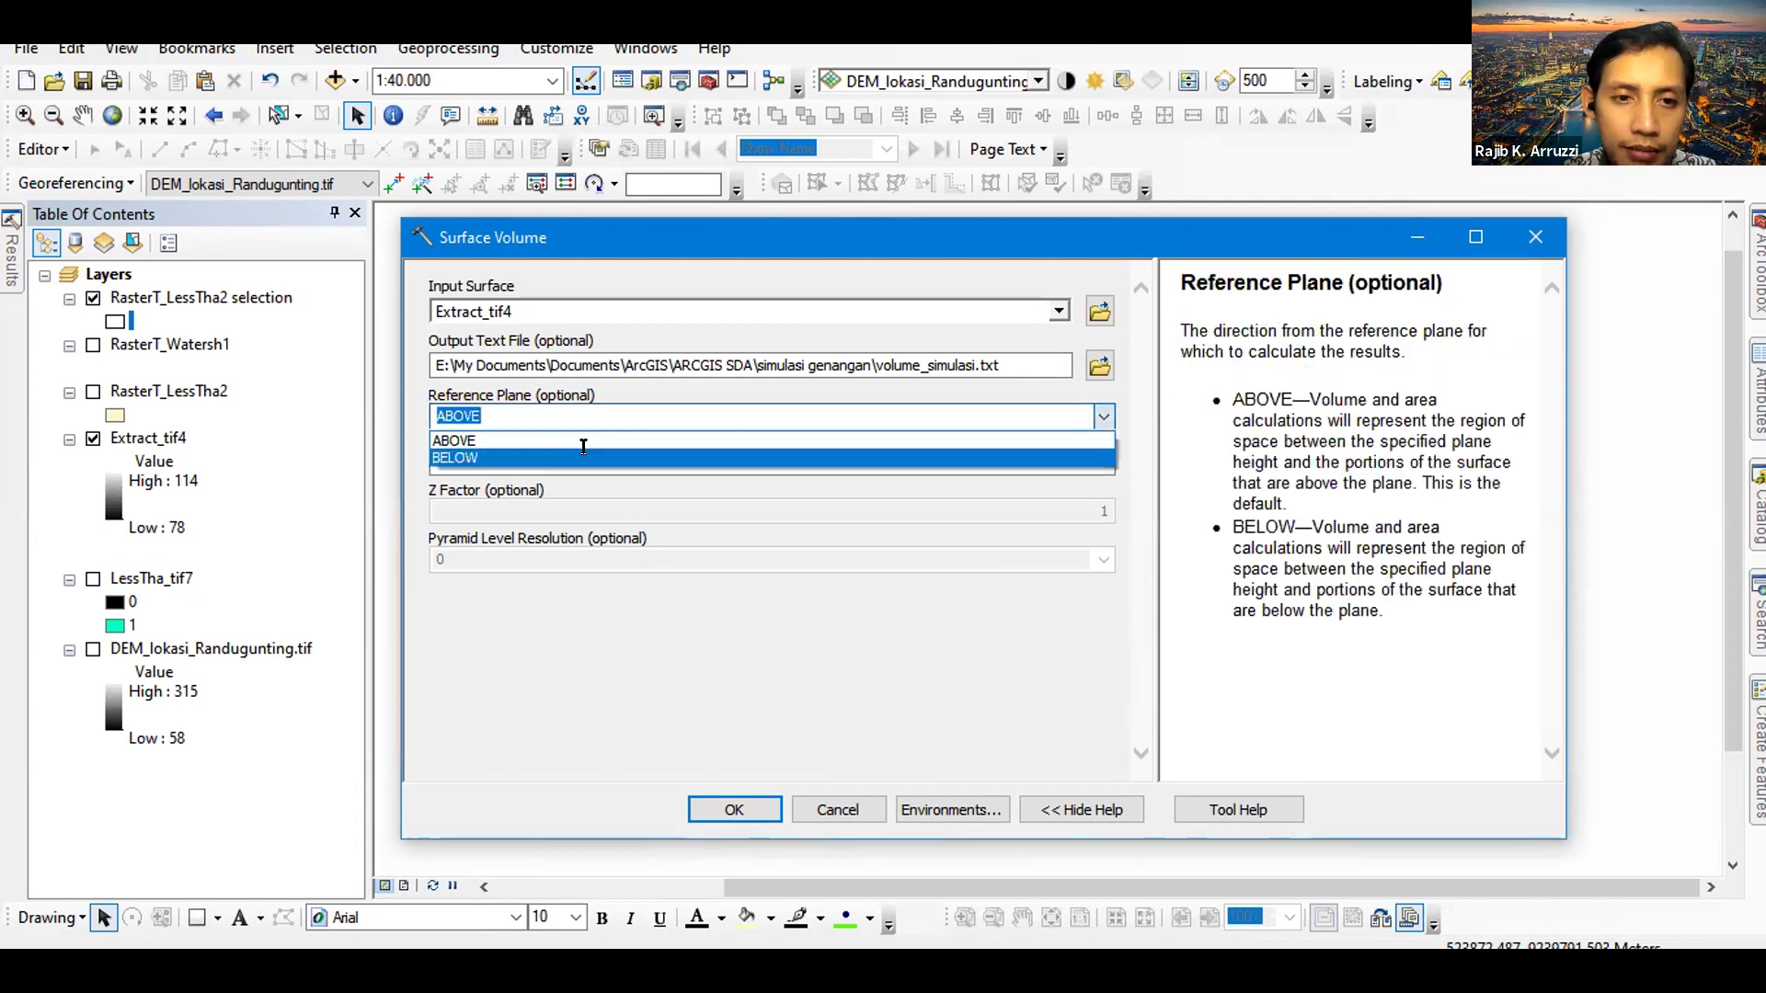
{"action": "left_click", "coordinate": [865, 458]}
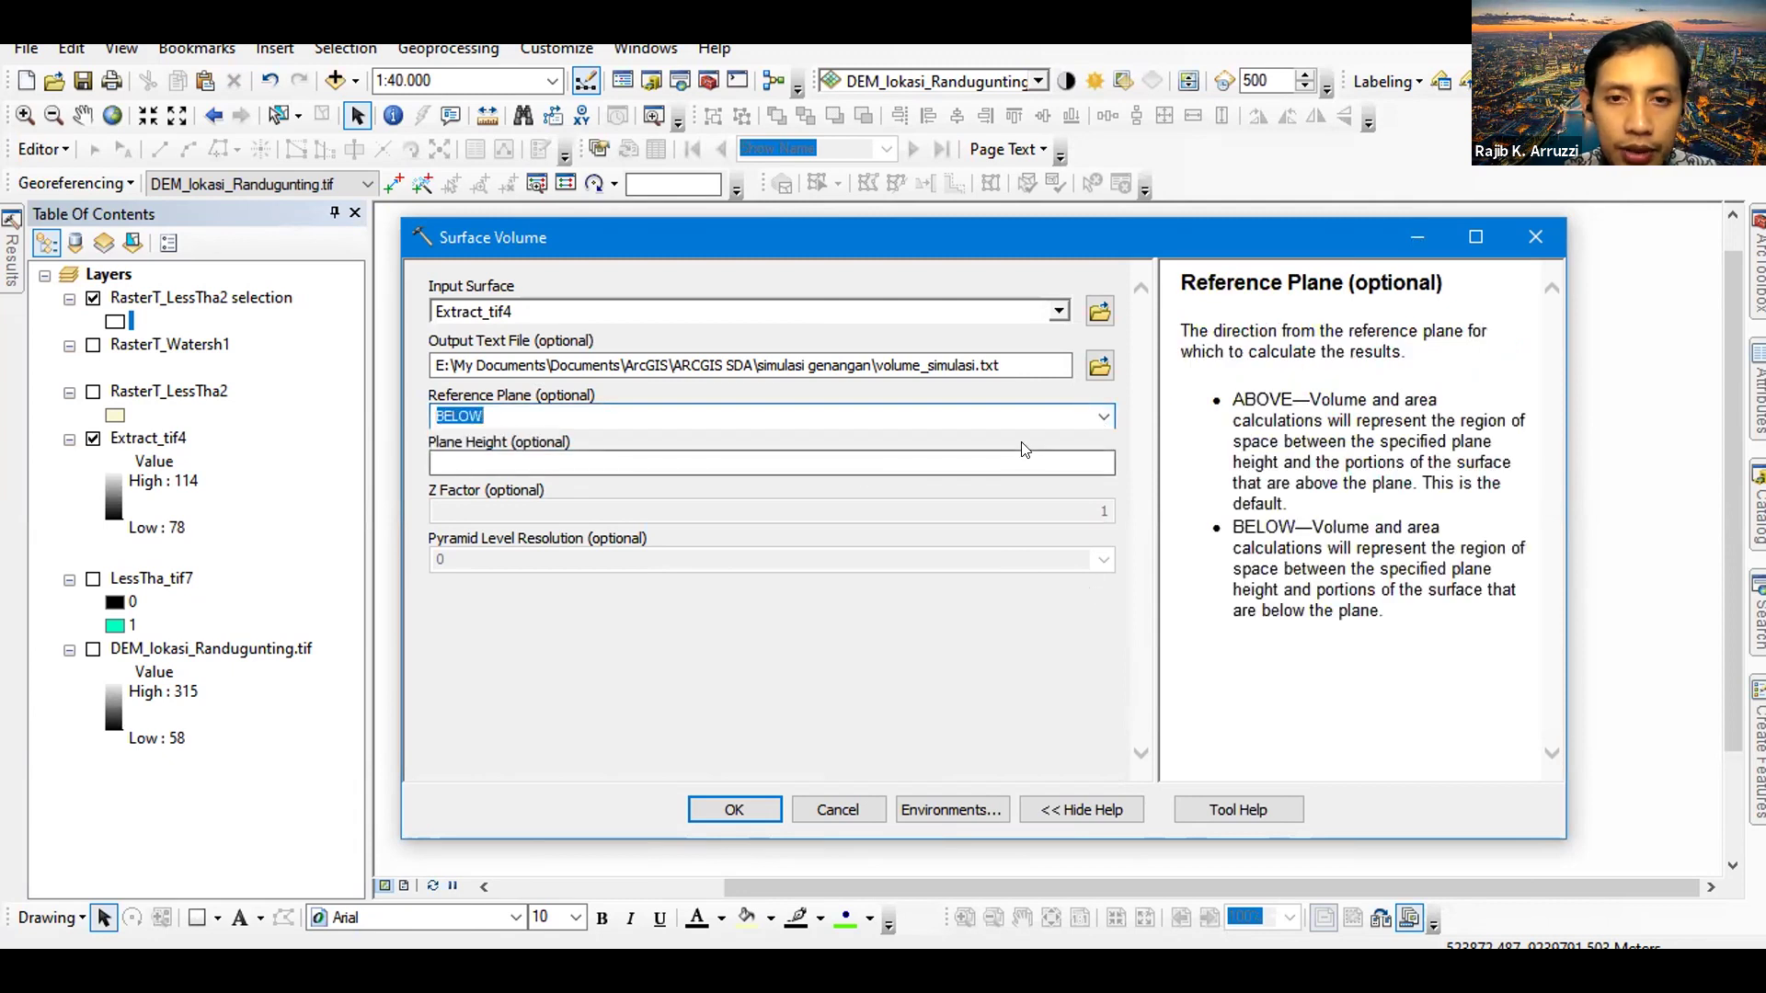
{"action": "left_click", "coordinate": [810, 488]}
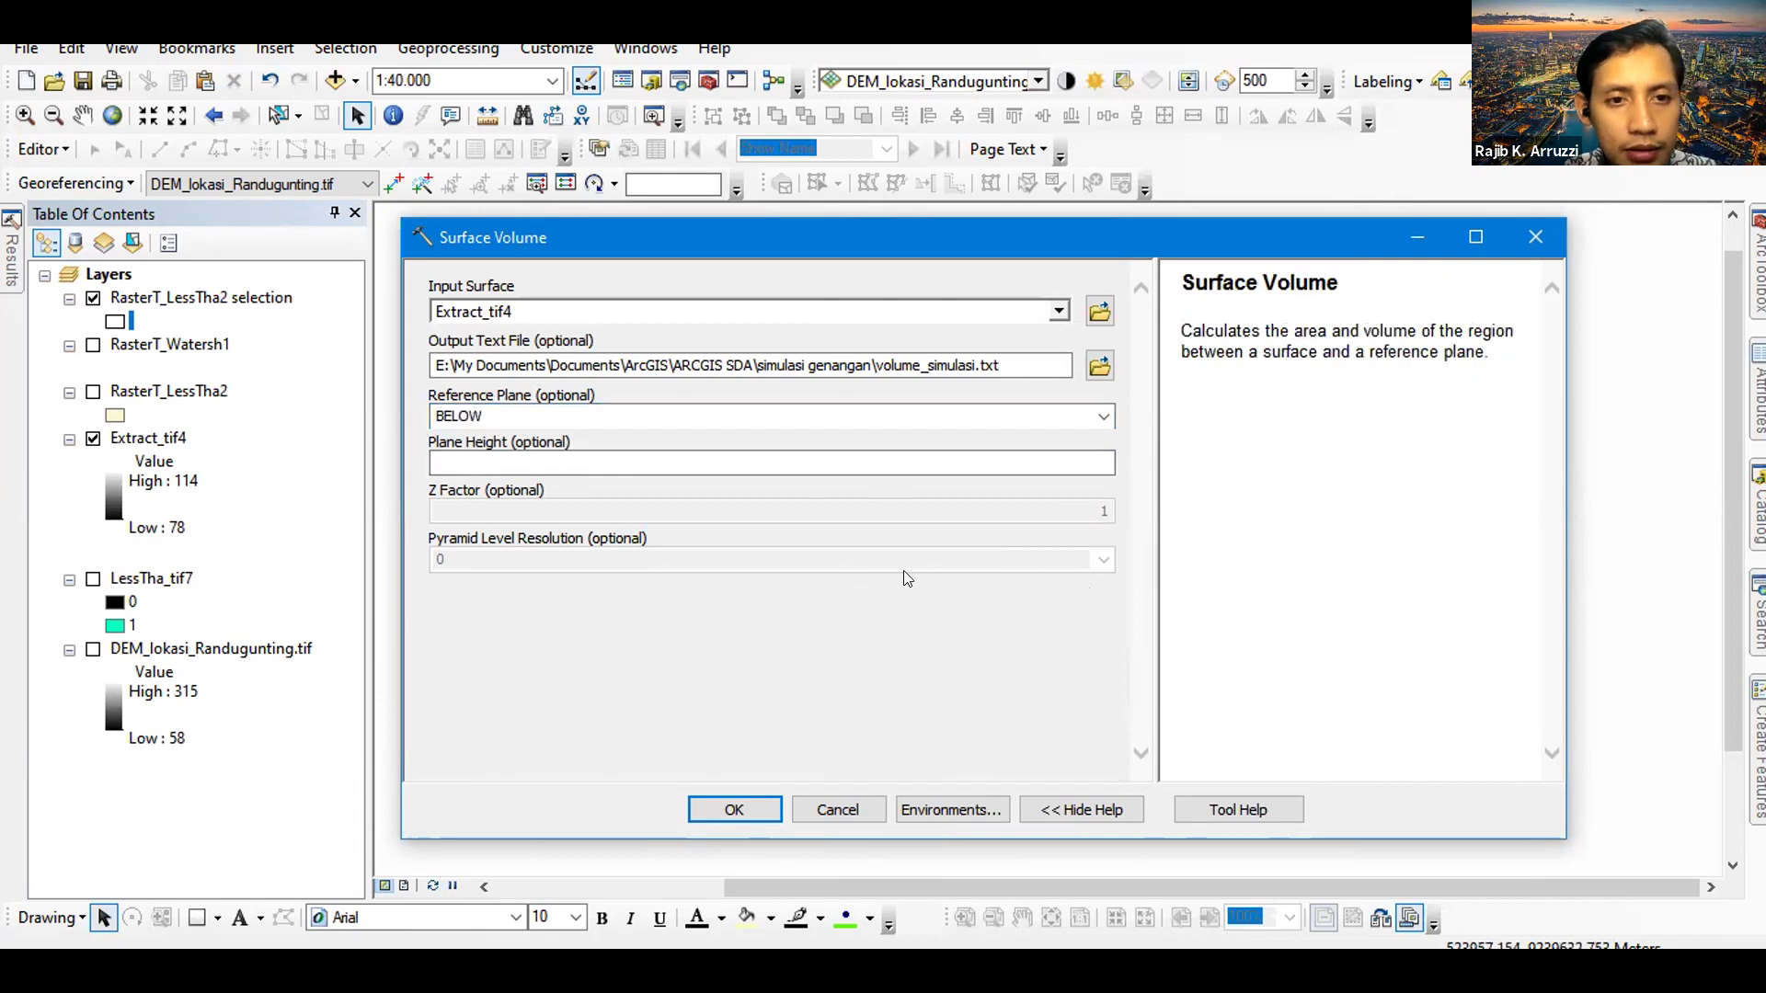
Set the plane height to 114 and run the Surface Volume calculation
{"action": "left_click", "coordinate": [1028, 460]}
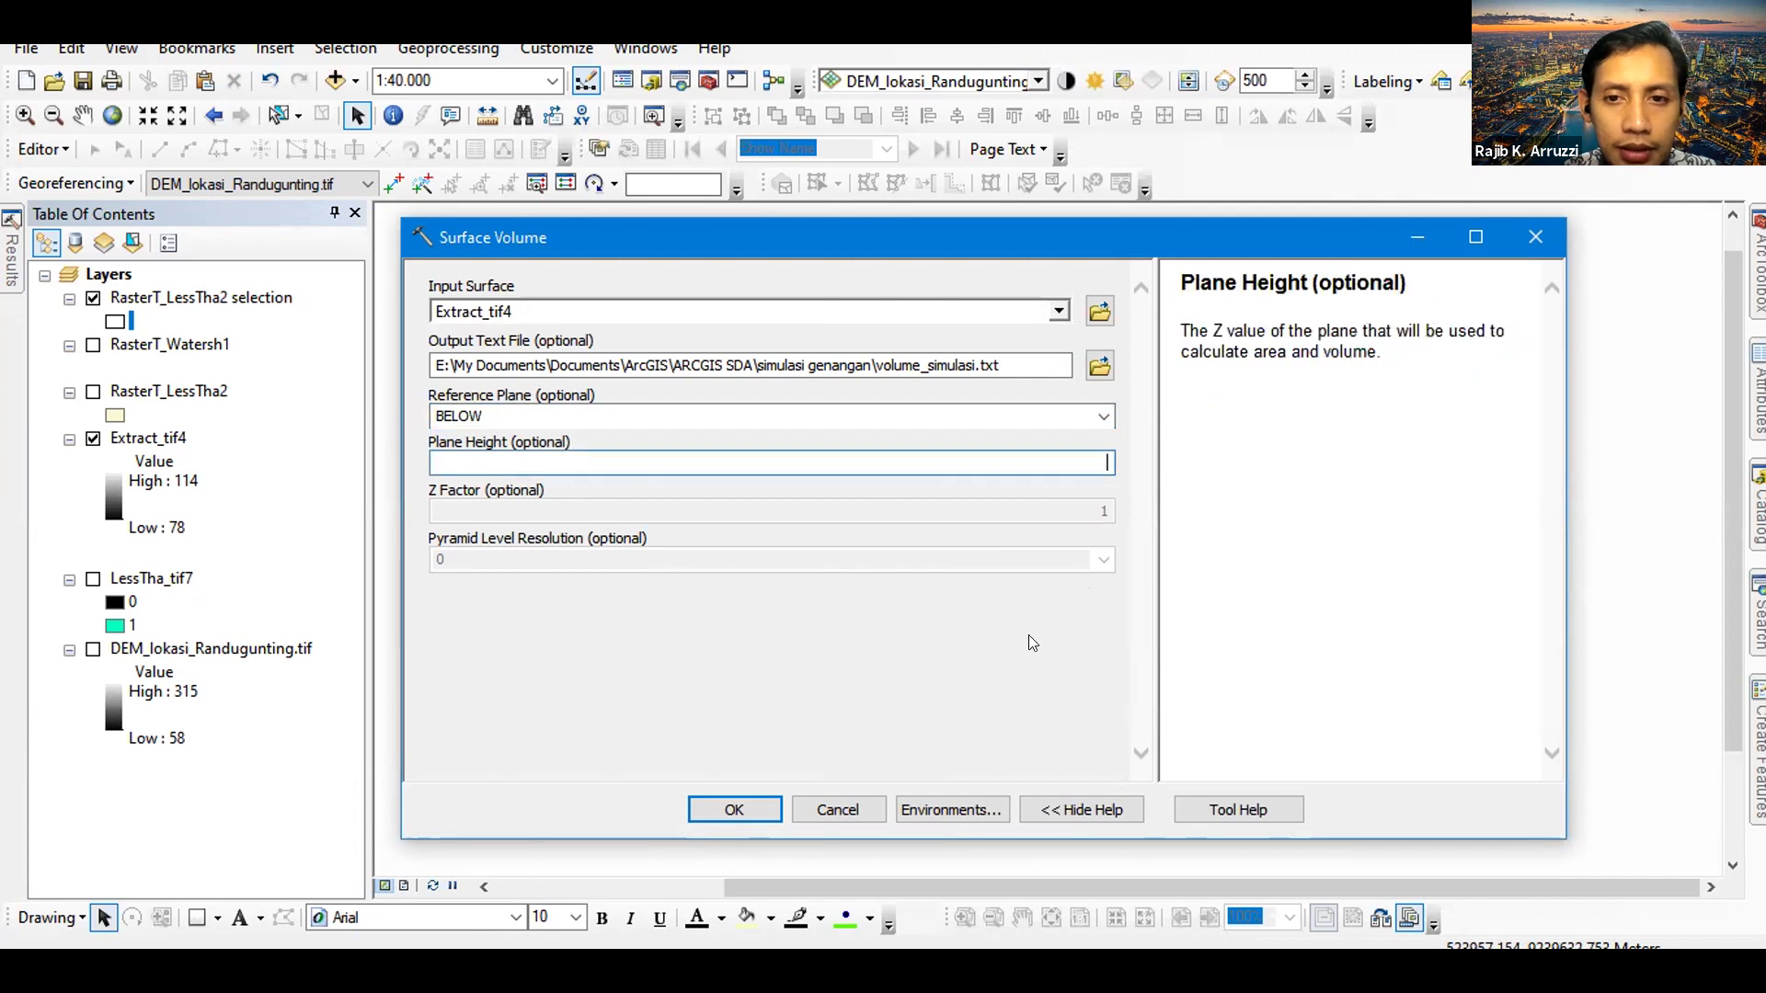
{"action": "type", "text": "114"}
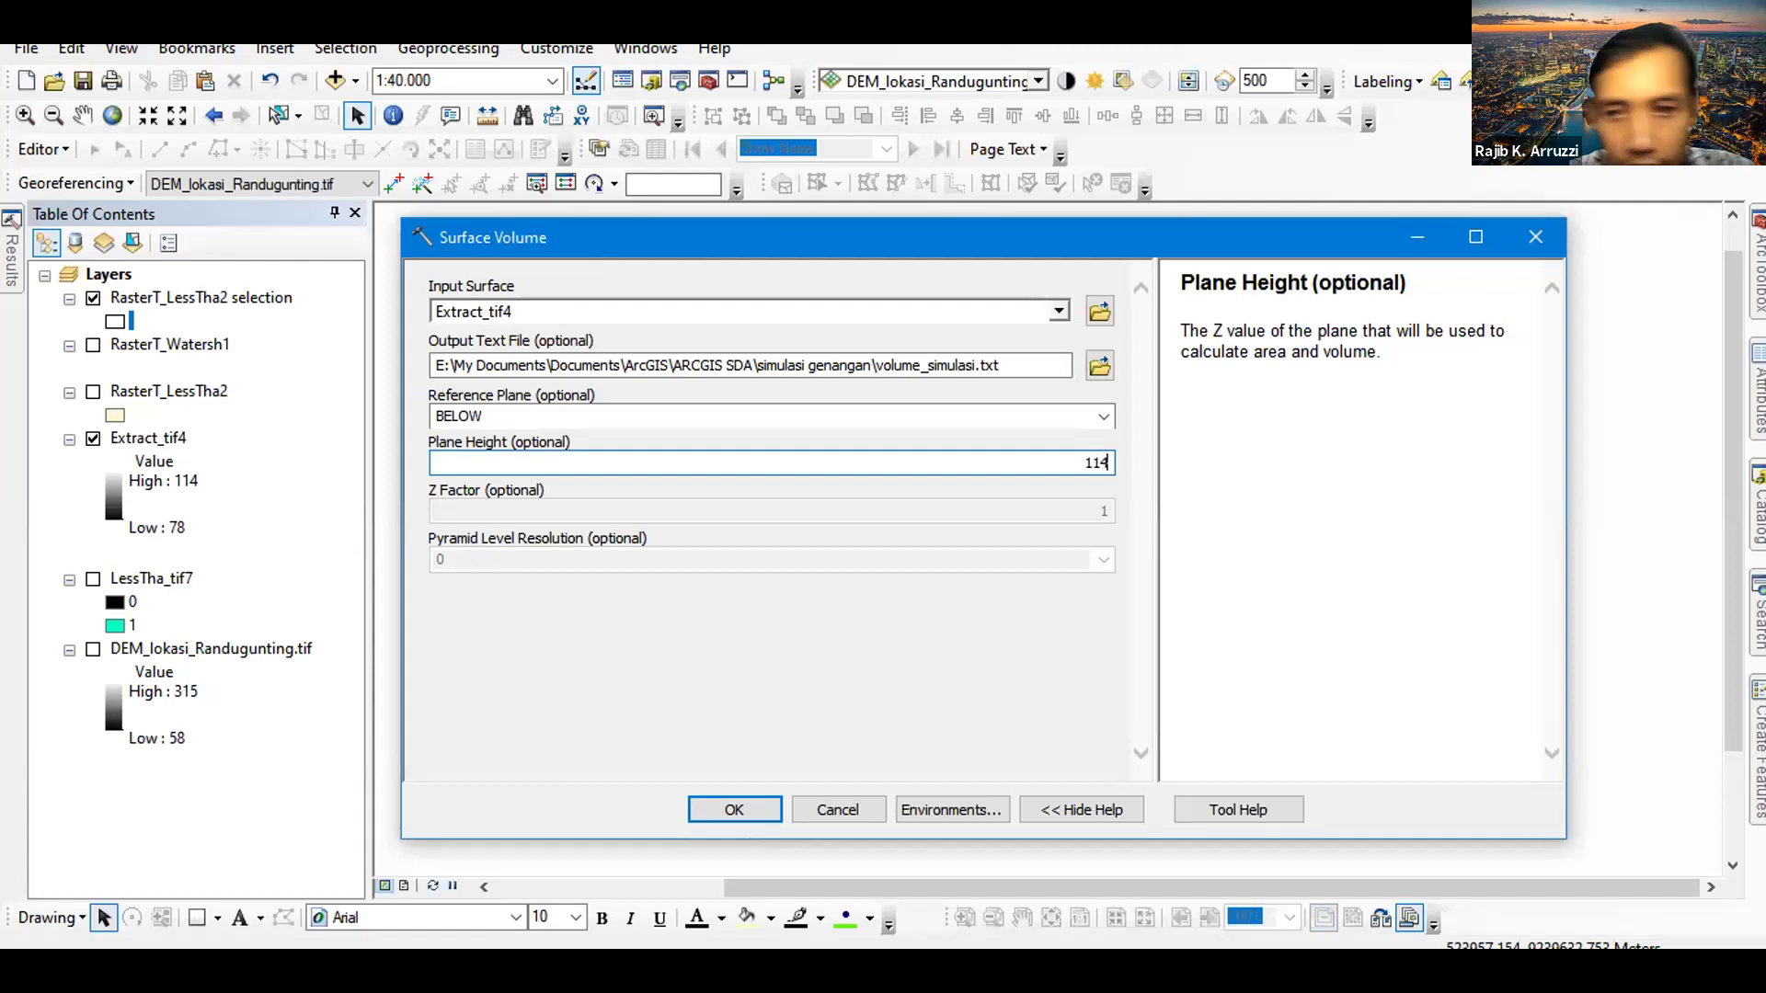
{"action": "left_click", "coordinate": [863, 681]}
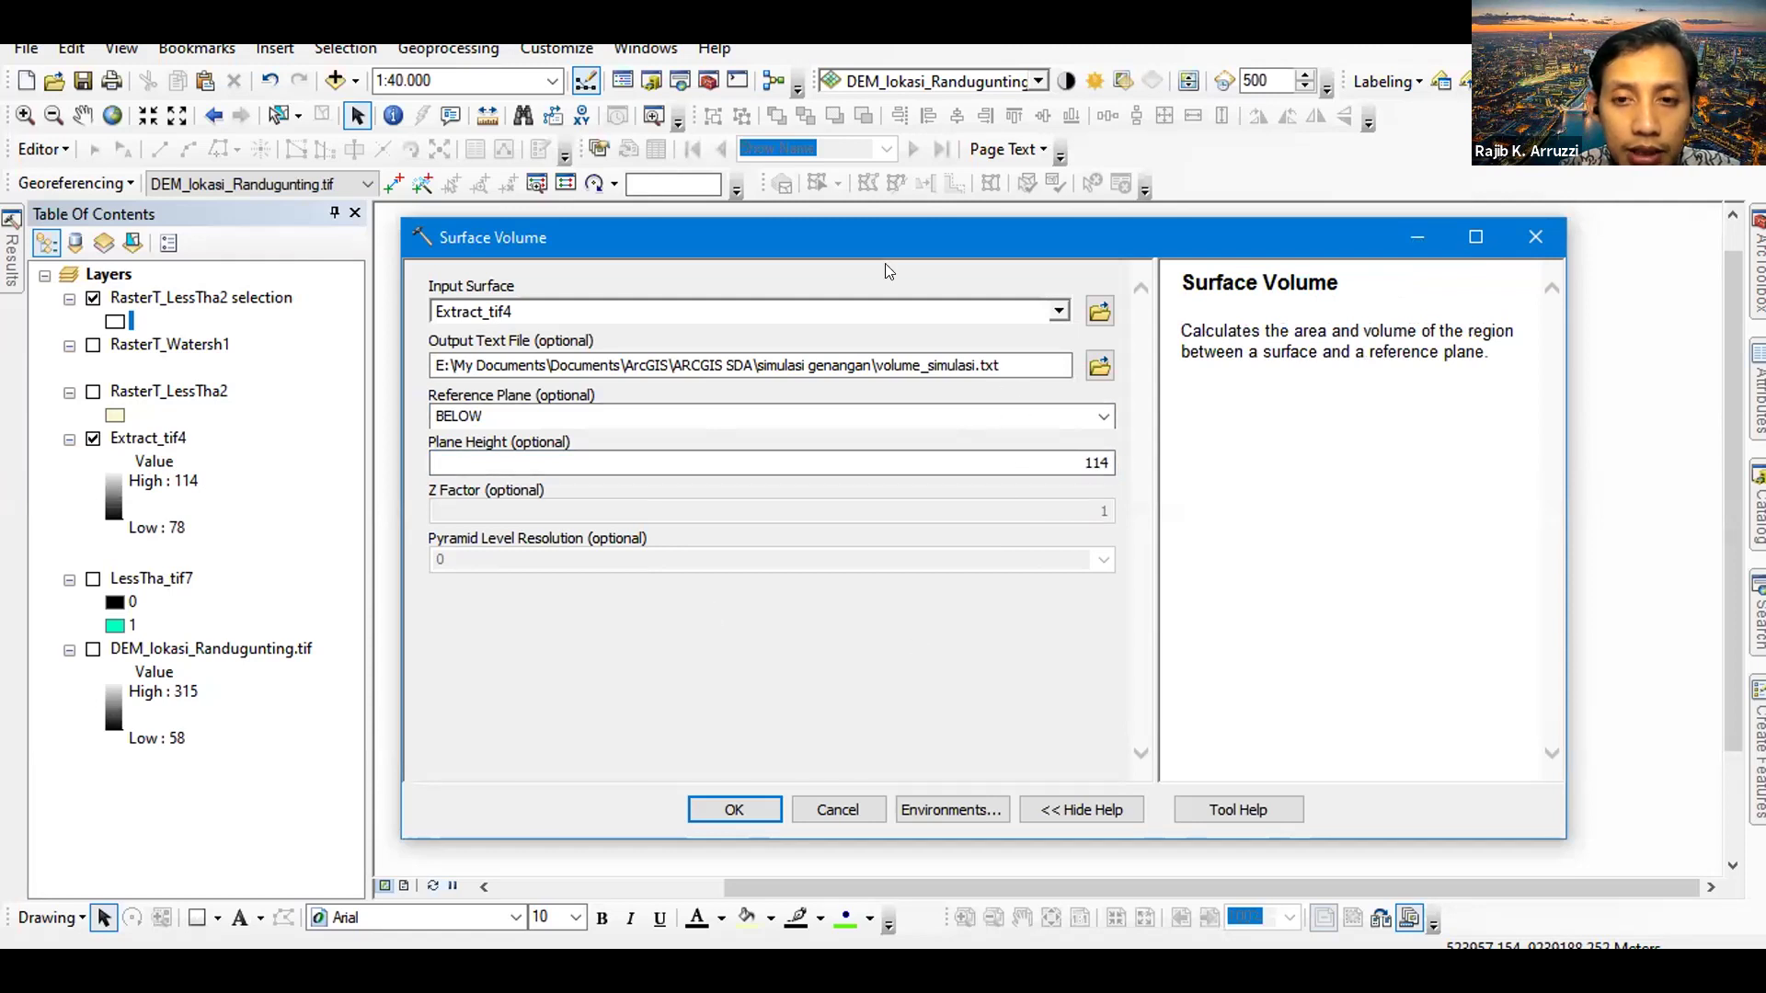
{"action": "left_click_drag", "start_coordinate": [863, 237], "coordinate": [857, 192]}
{"action": "left_click", "coordinate": [733, 758]}
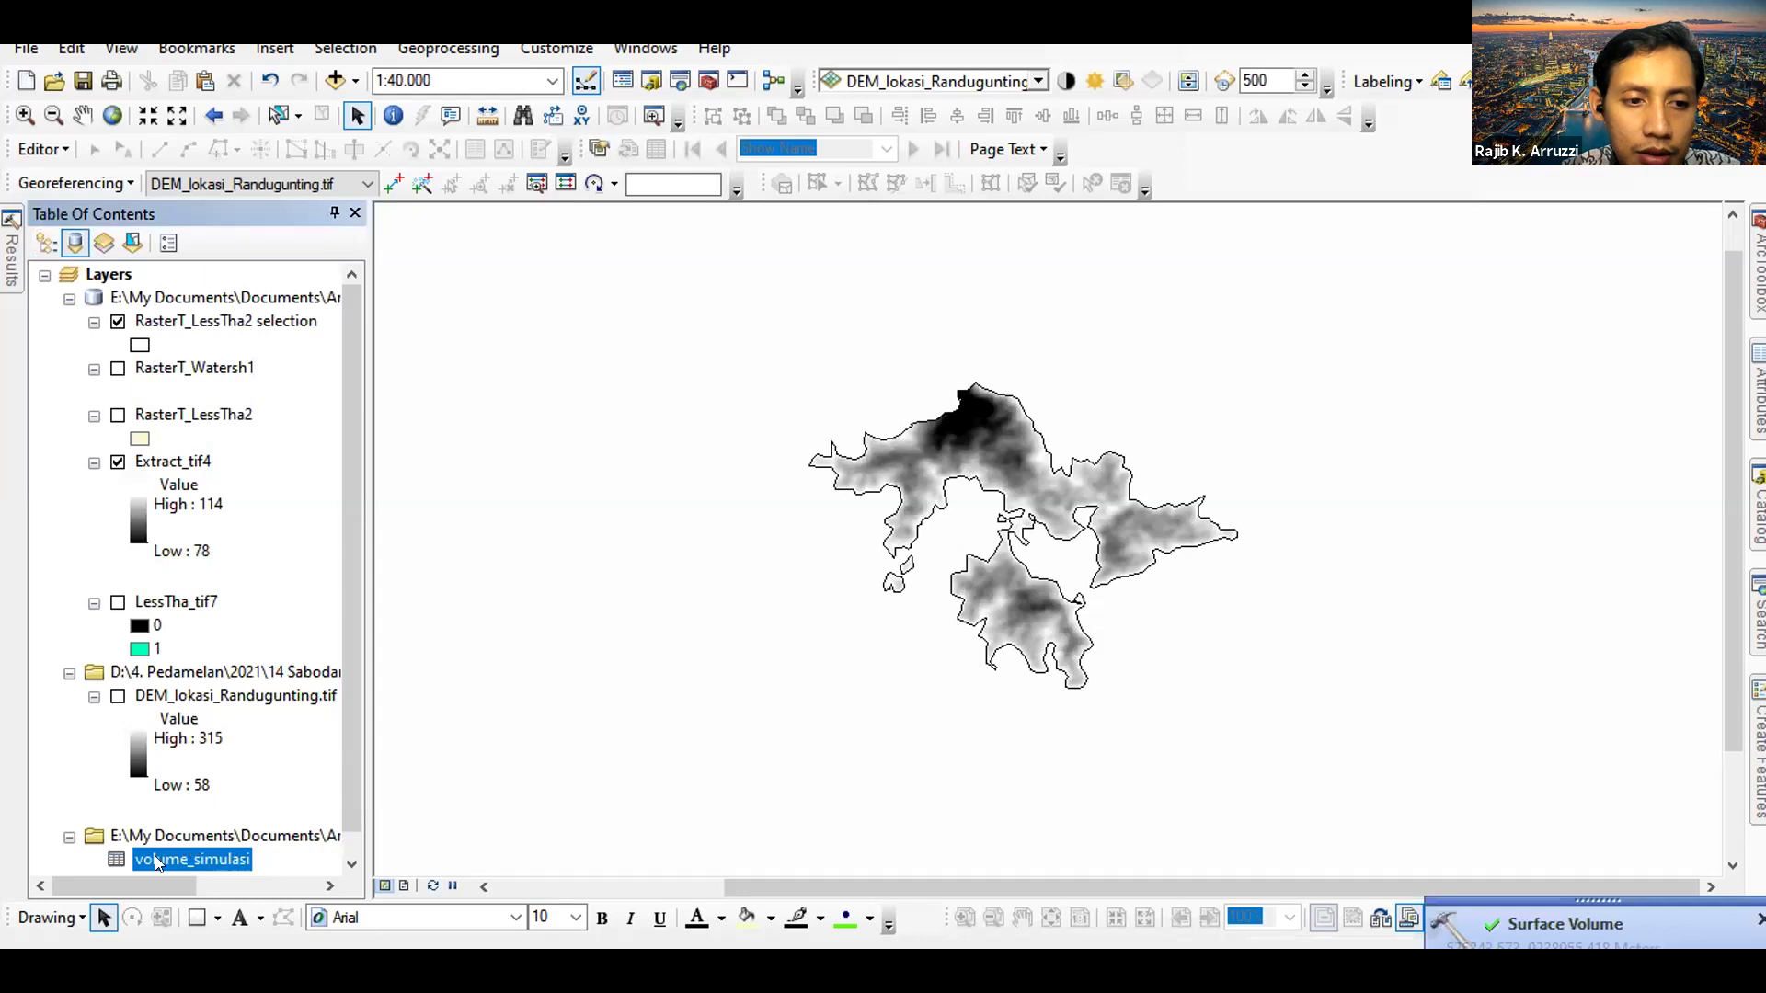
Open the volume_simulasi table and examine the calculated value in the Volume field
{"action": "right_click", "coordinate": [169, 855]}
{"action": "left_click", "coordinate": [276, 594]}
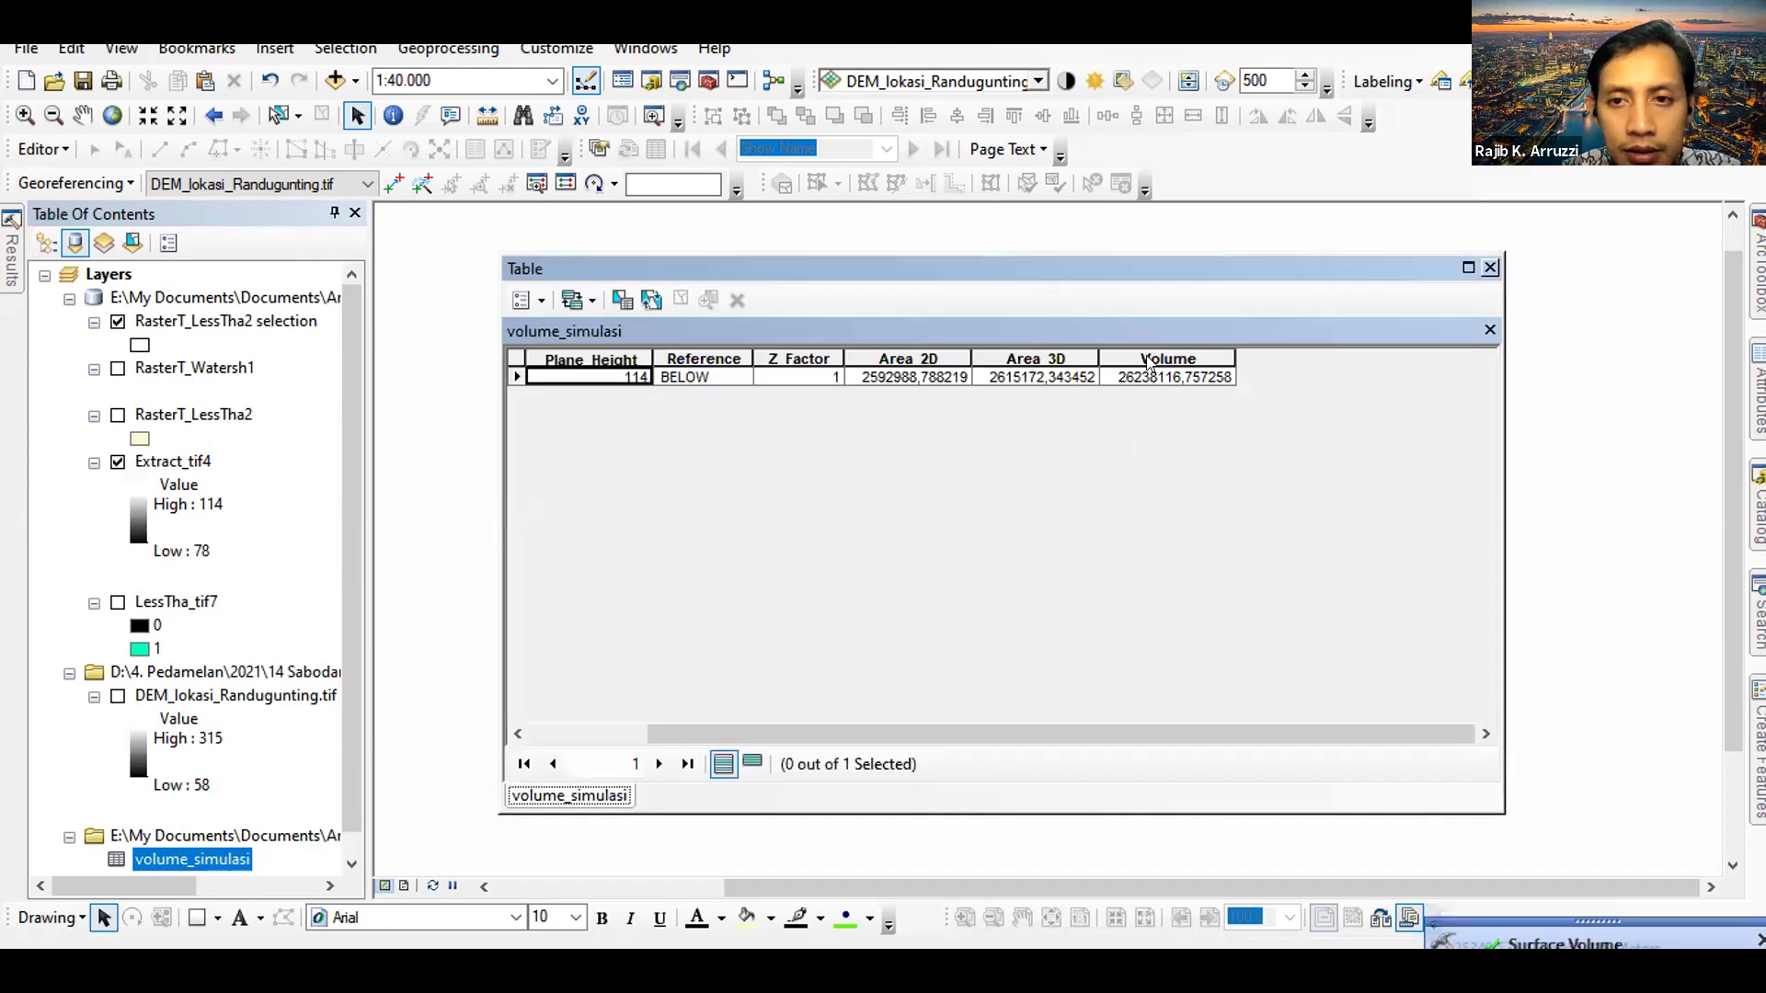
{"action": "right_click", "coordinate": [1148, 362]}
{"action": "left_click", "coordinate": [1191, 388]}
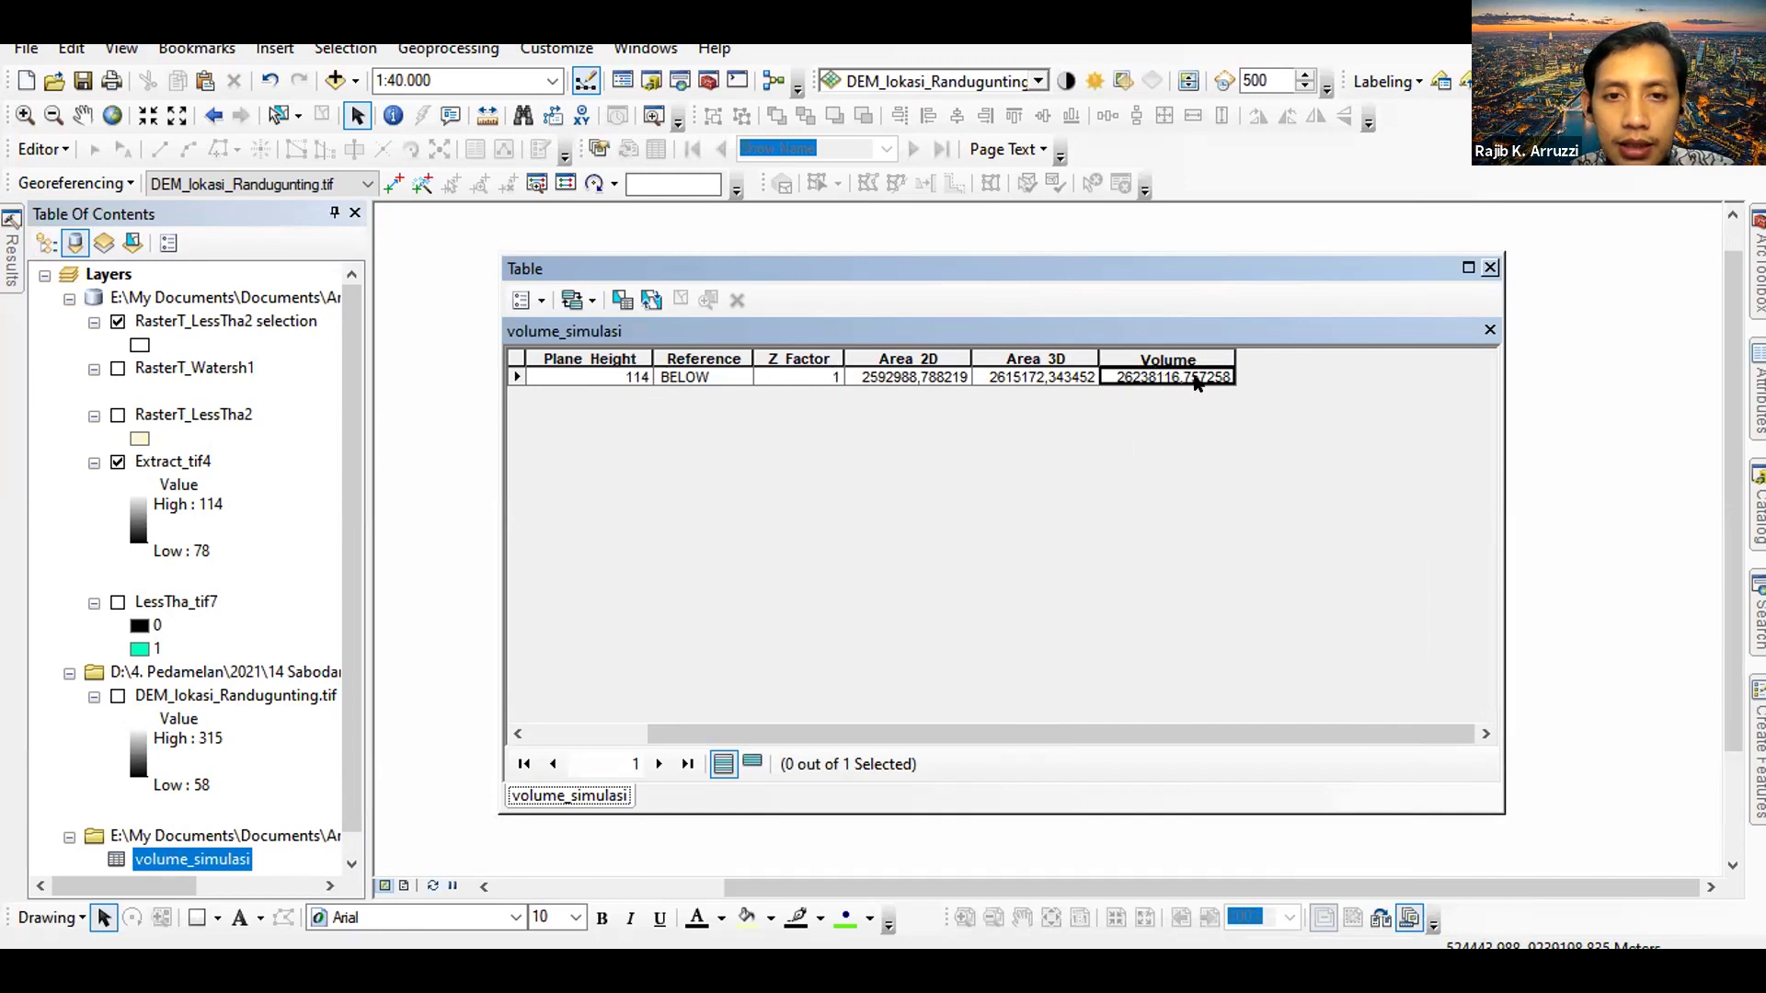
{"action": "left_click_drag", "start_coordinate": [832, 728], "coordinate": [1132, 464]}
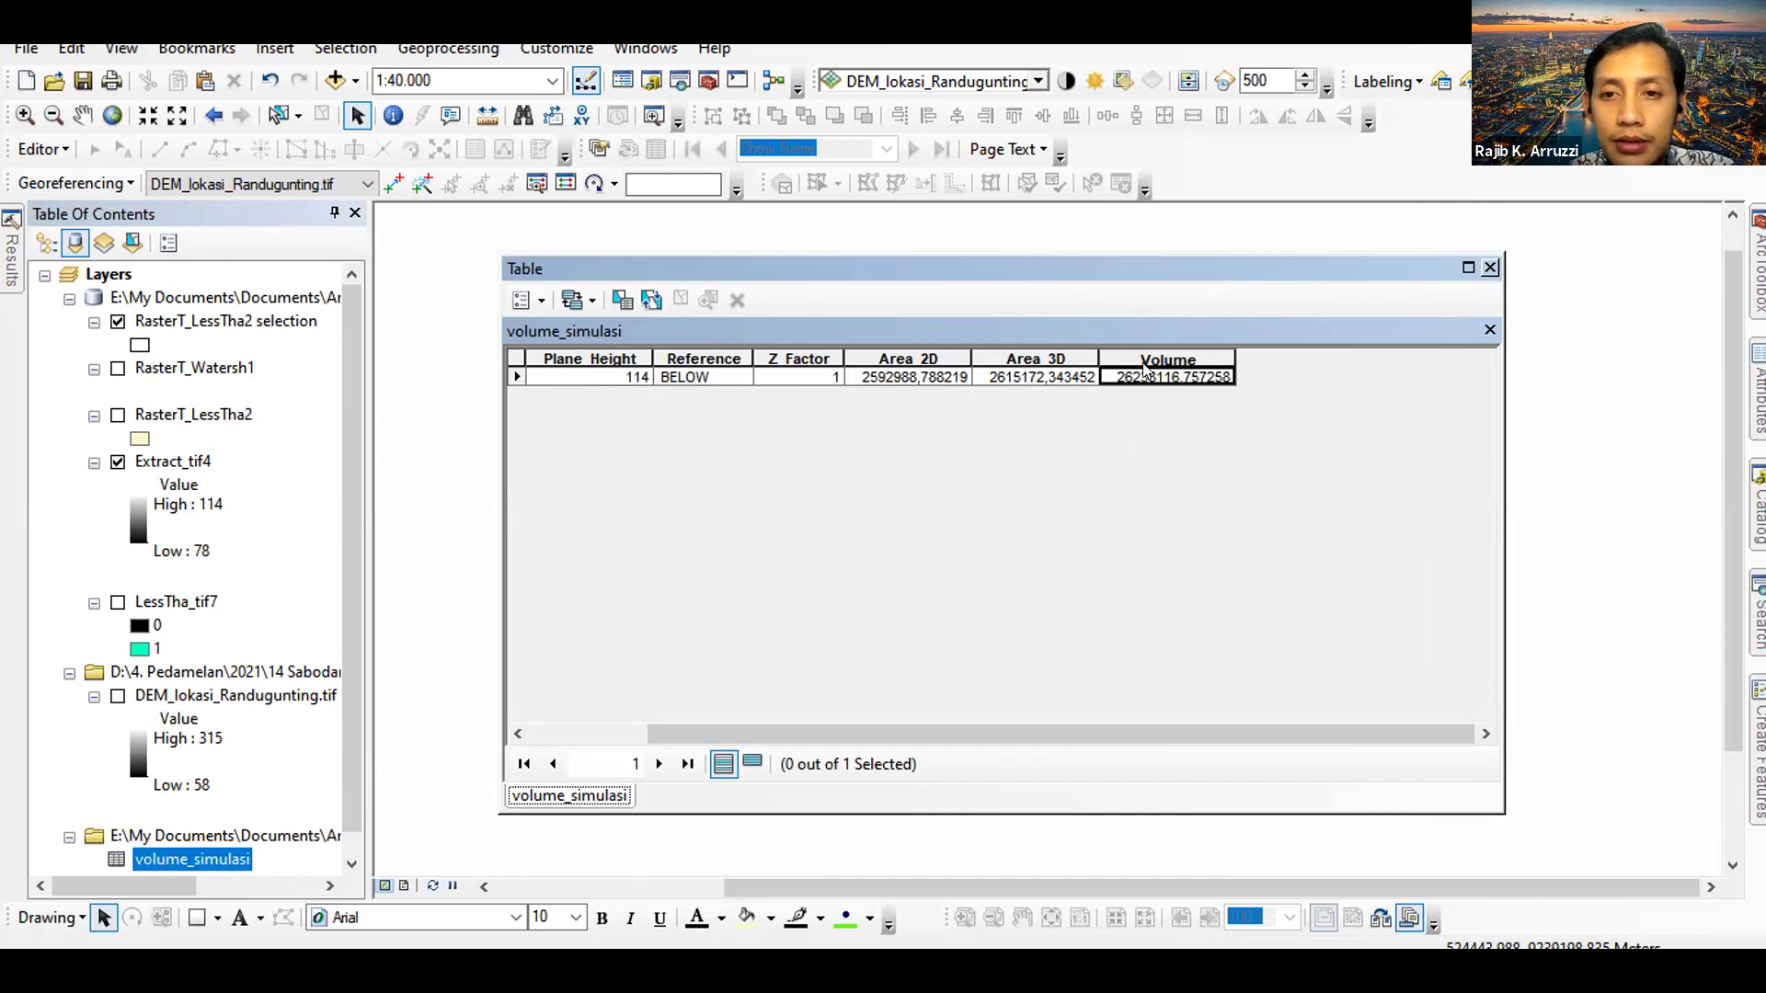
{"action": "left_click", "coordinate": [1214, 620]}
Format the Volume field as numeric with 2 decimal places and thousands separators
{"action": "right_click", "coordinate": [1149, 361]}
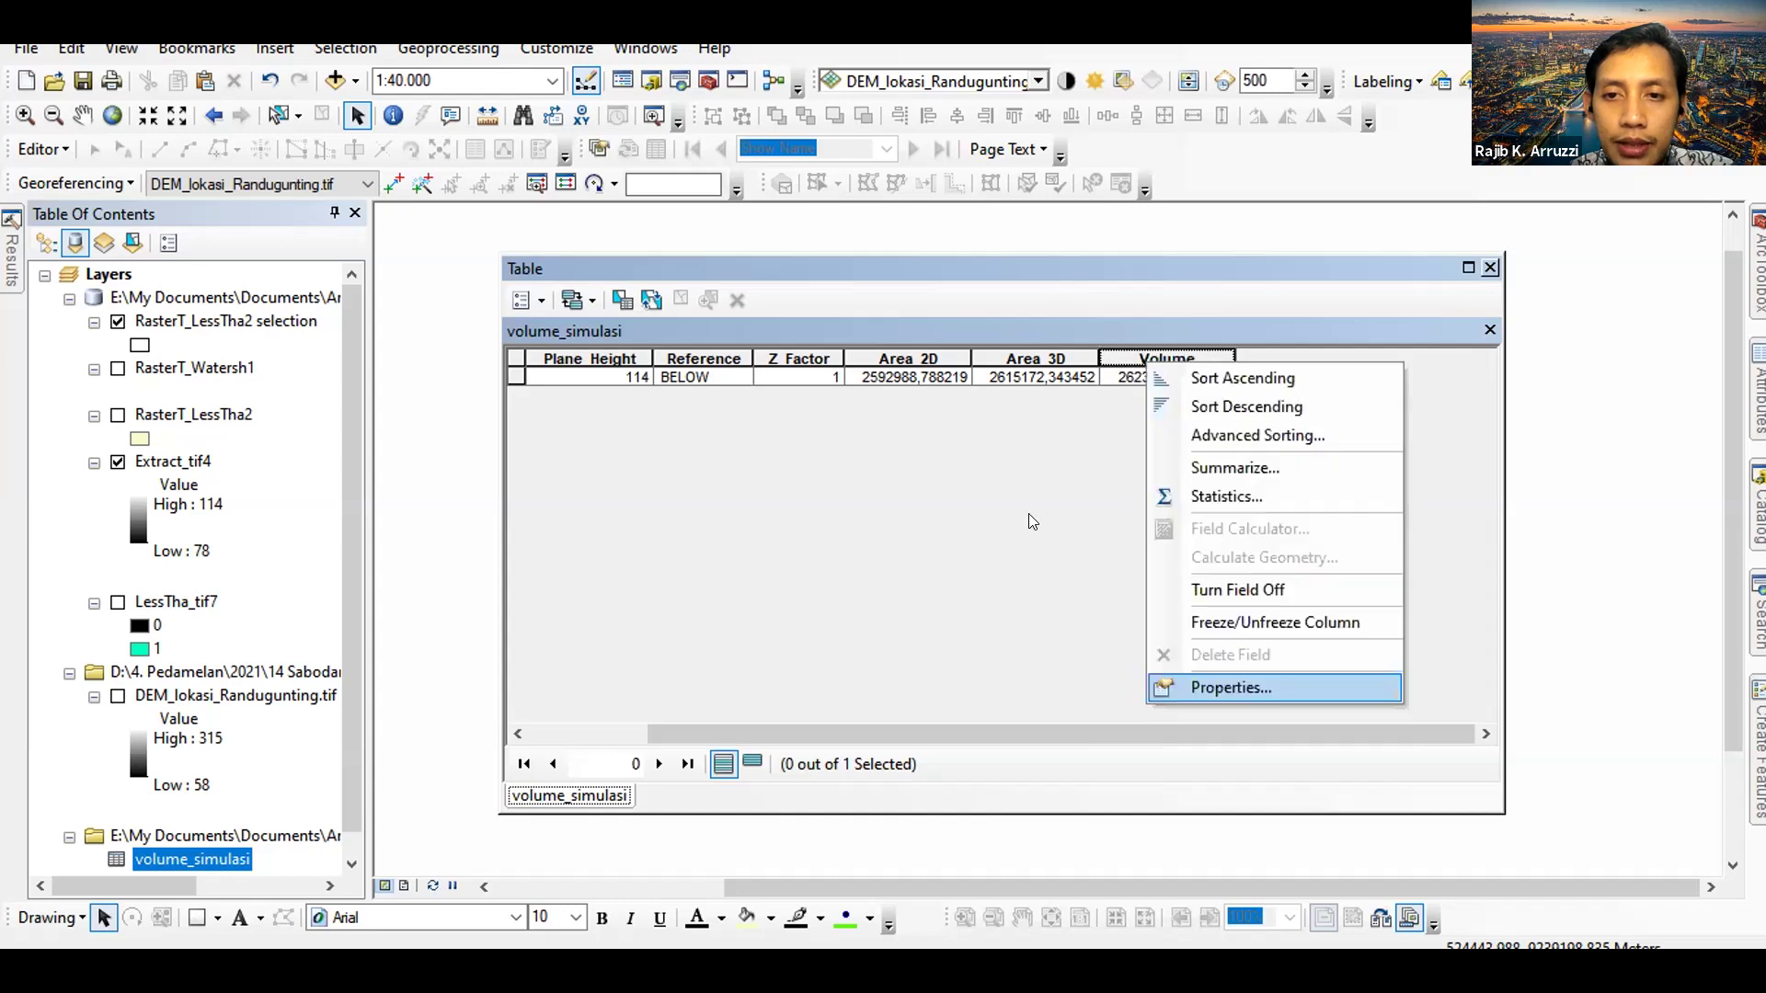
{"action": "left_click", "coordinate": [1192, 686]}
{"action": "left_click", "coordinate": [1064, 482]}
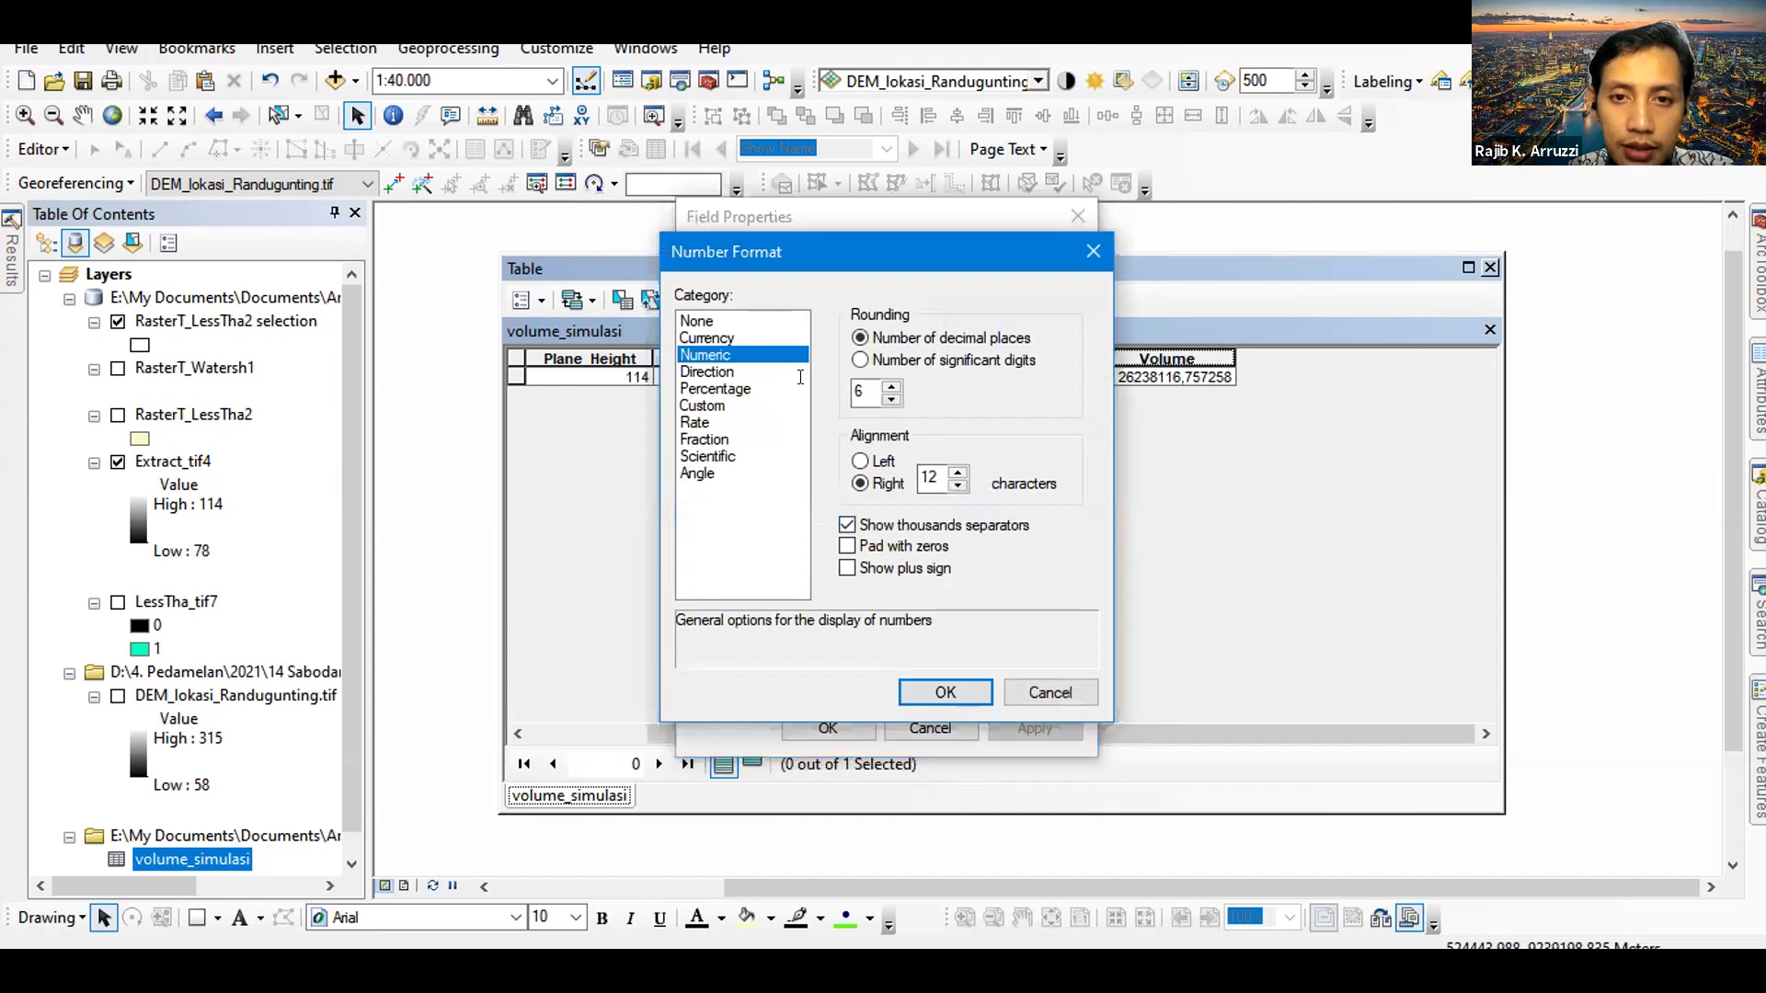
{"action": "key", "text": "Tab"}
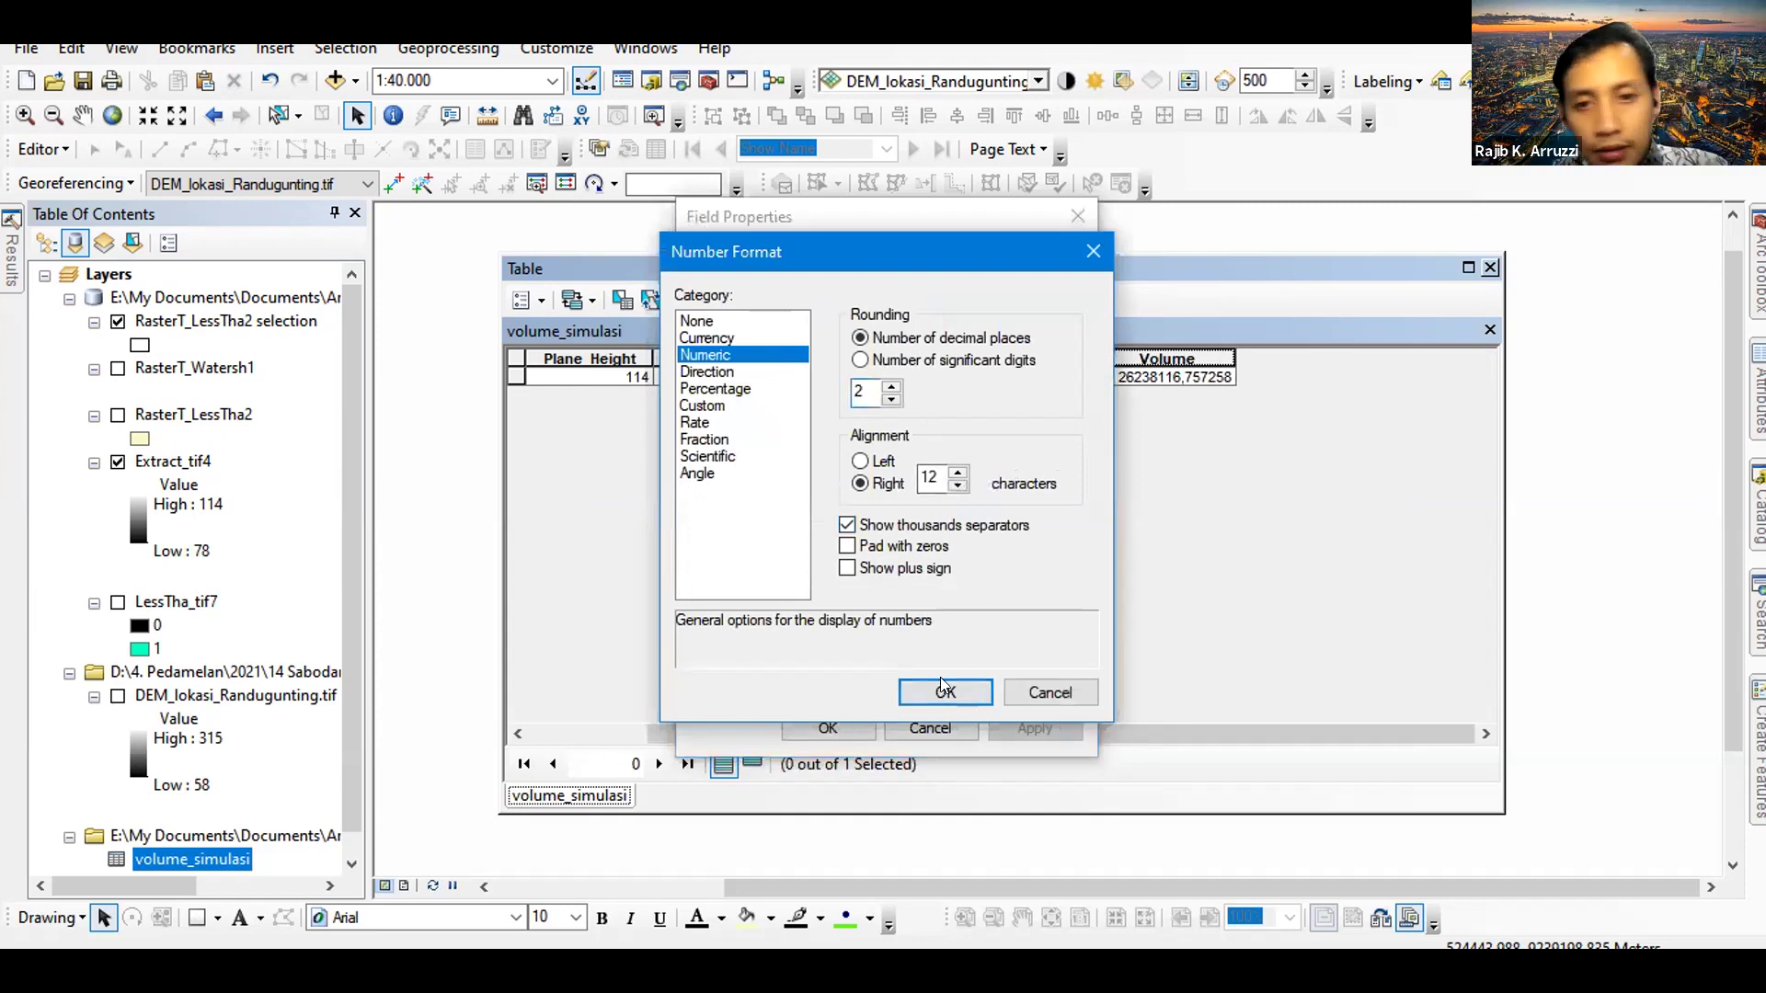
{"action": "left_click", "coordinate": [945, 688]}
{"action": "left_click", "coordinate": [839, 730]}
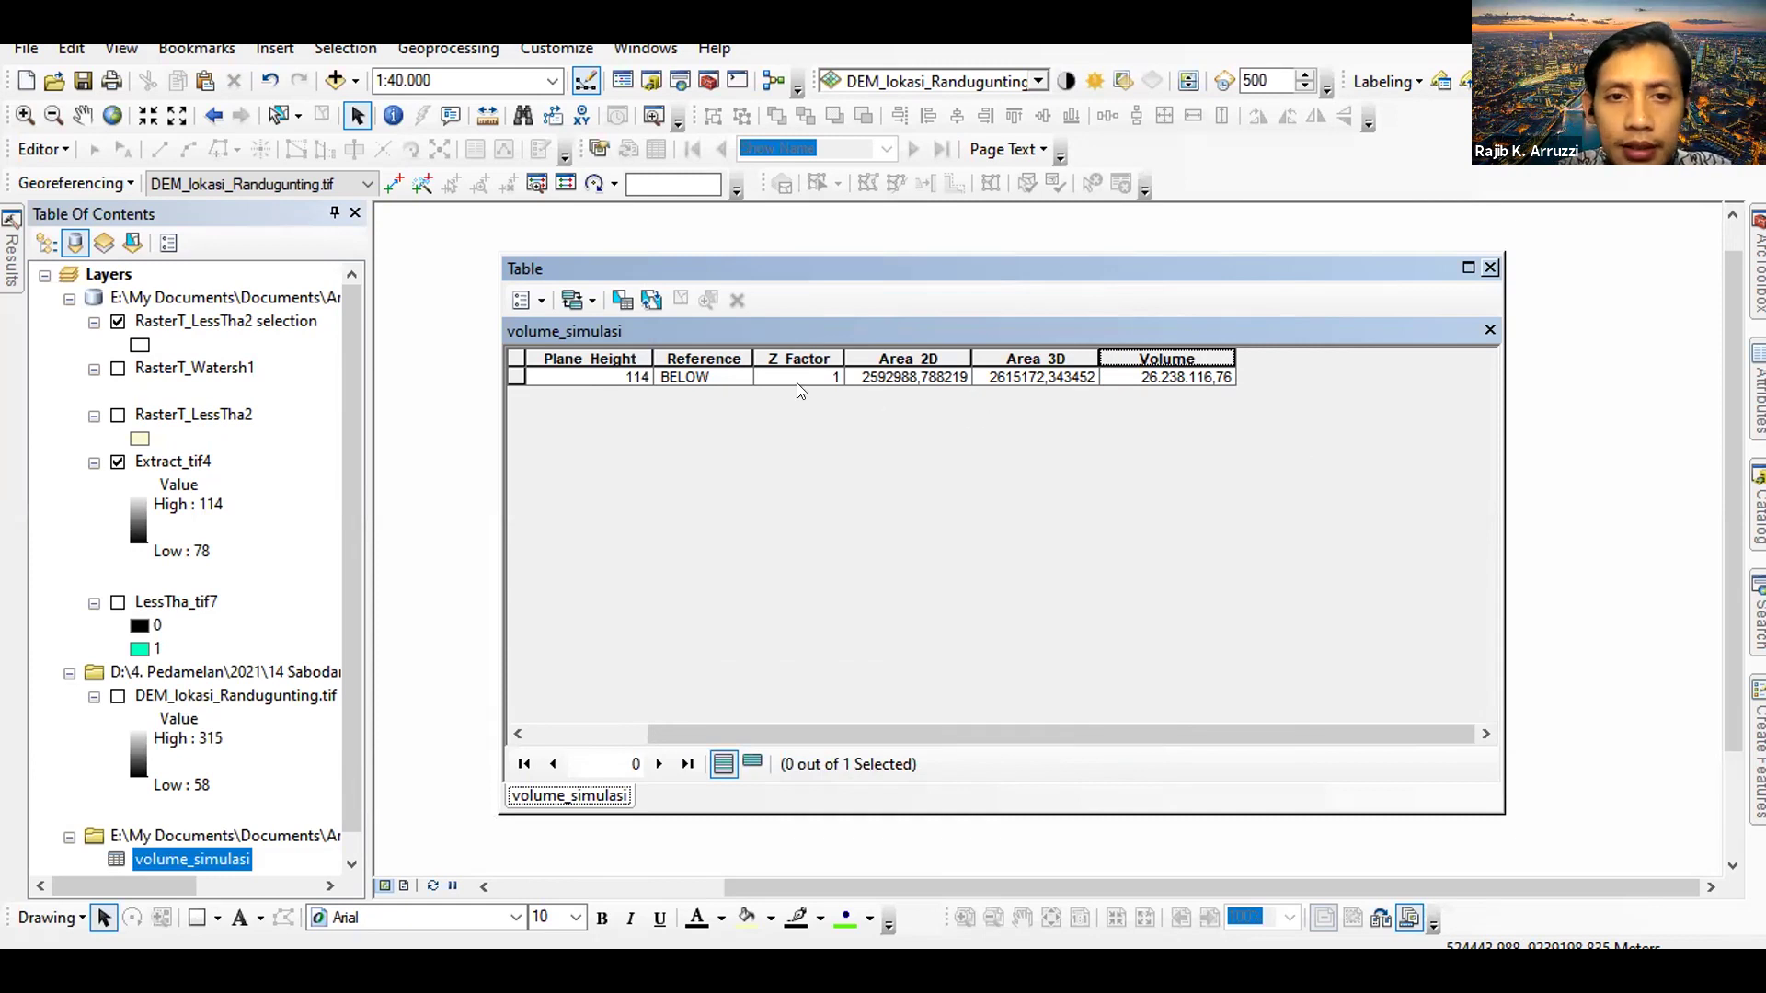
Close the volume_simulasi table, then search the tools for "excel" and open the Table To Excel tool
{"action": "left_click", "coordinate": [1488, 267]}
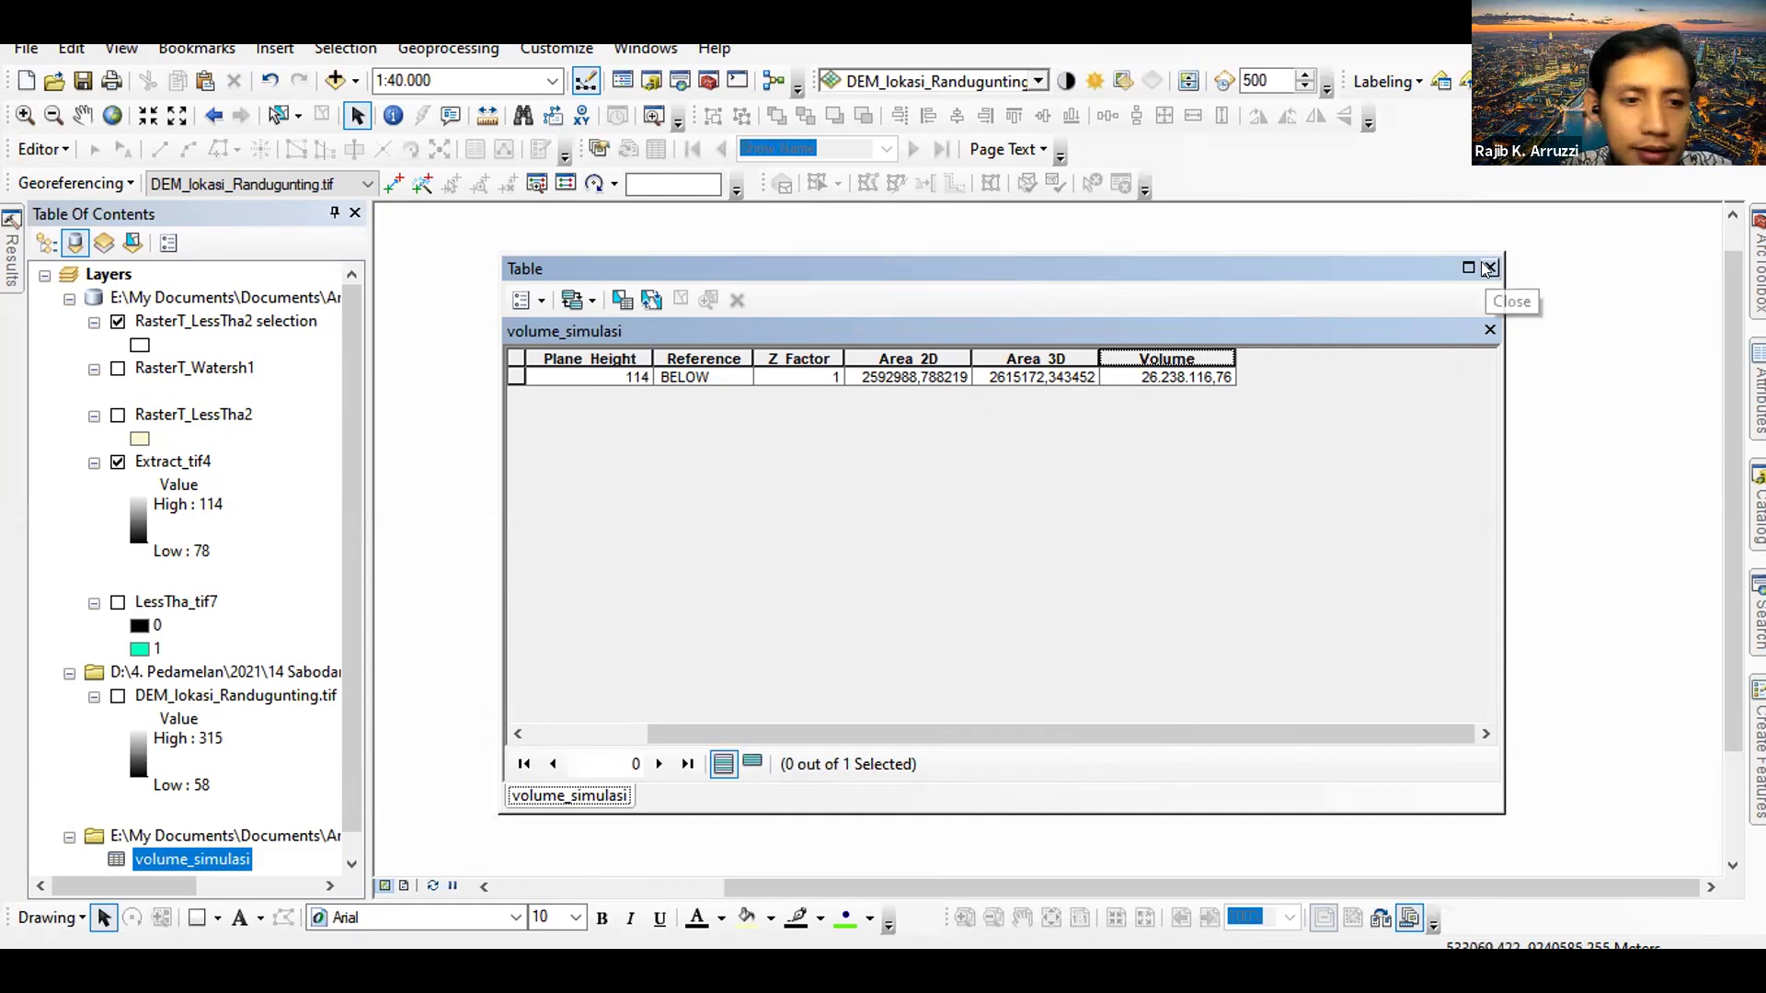
{"action": "right_click", "coordinate": [195, 860]}
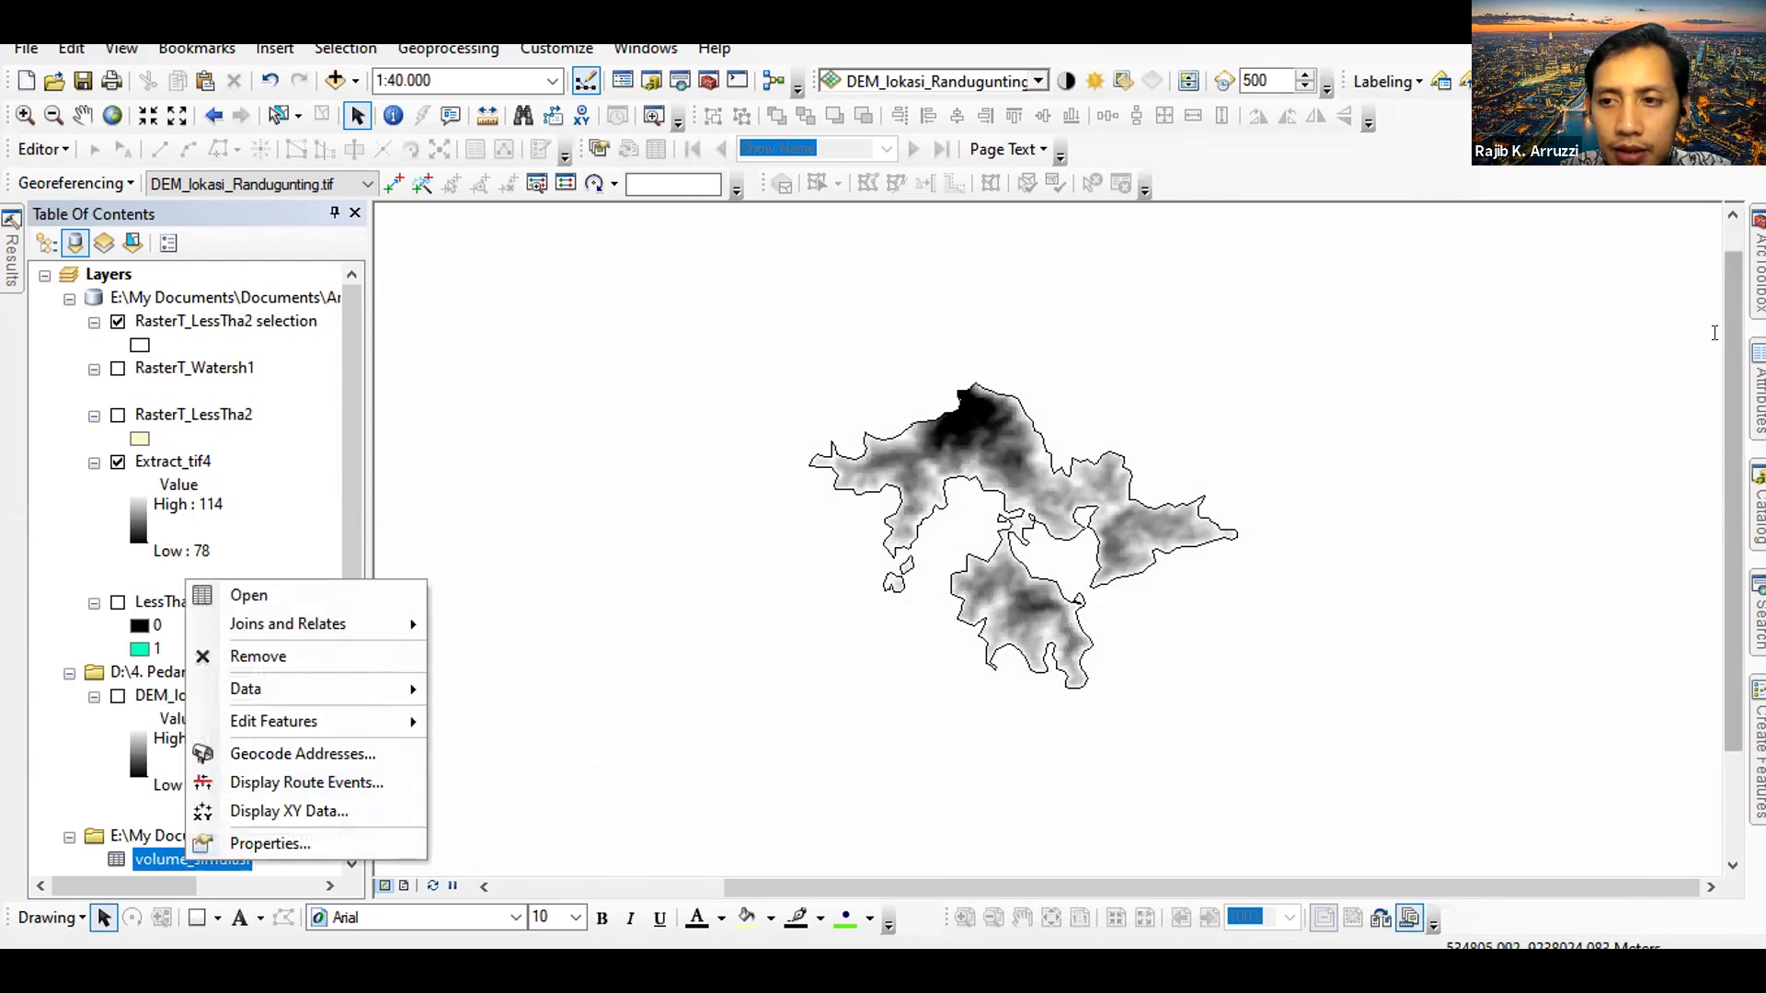
{"action": "double_click", "coordinate": [1470, 317]}
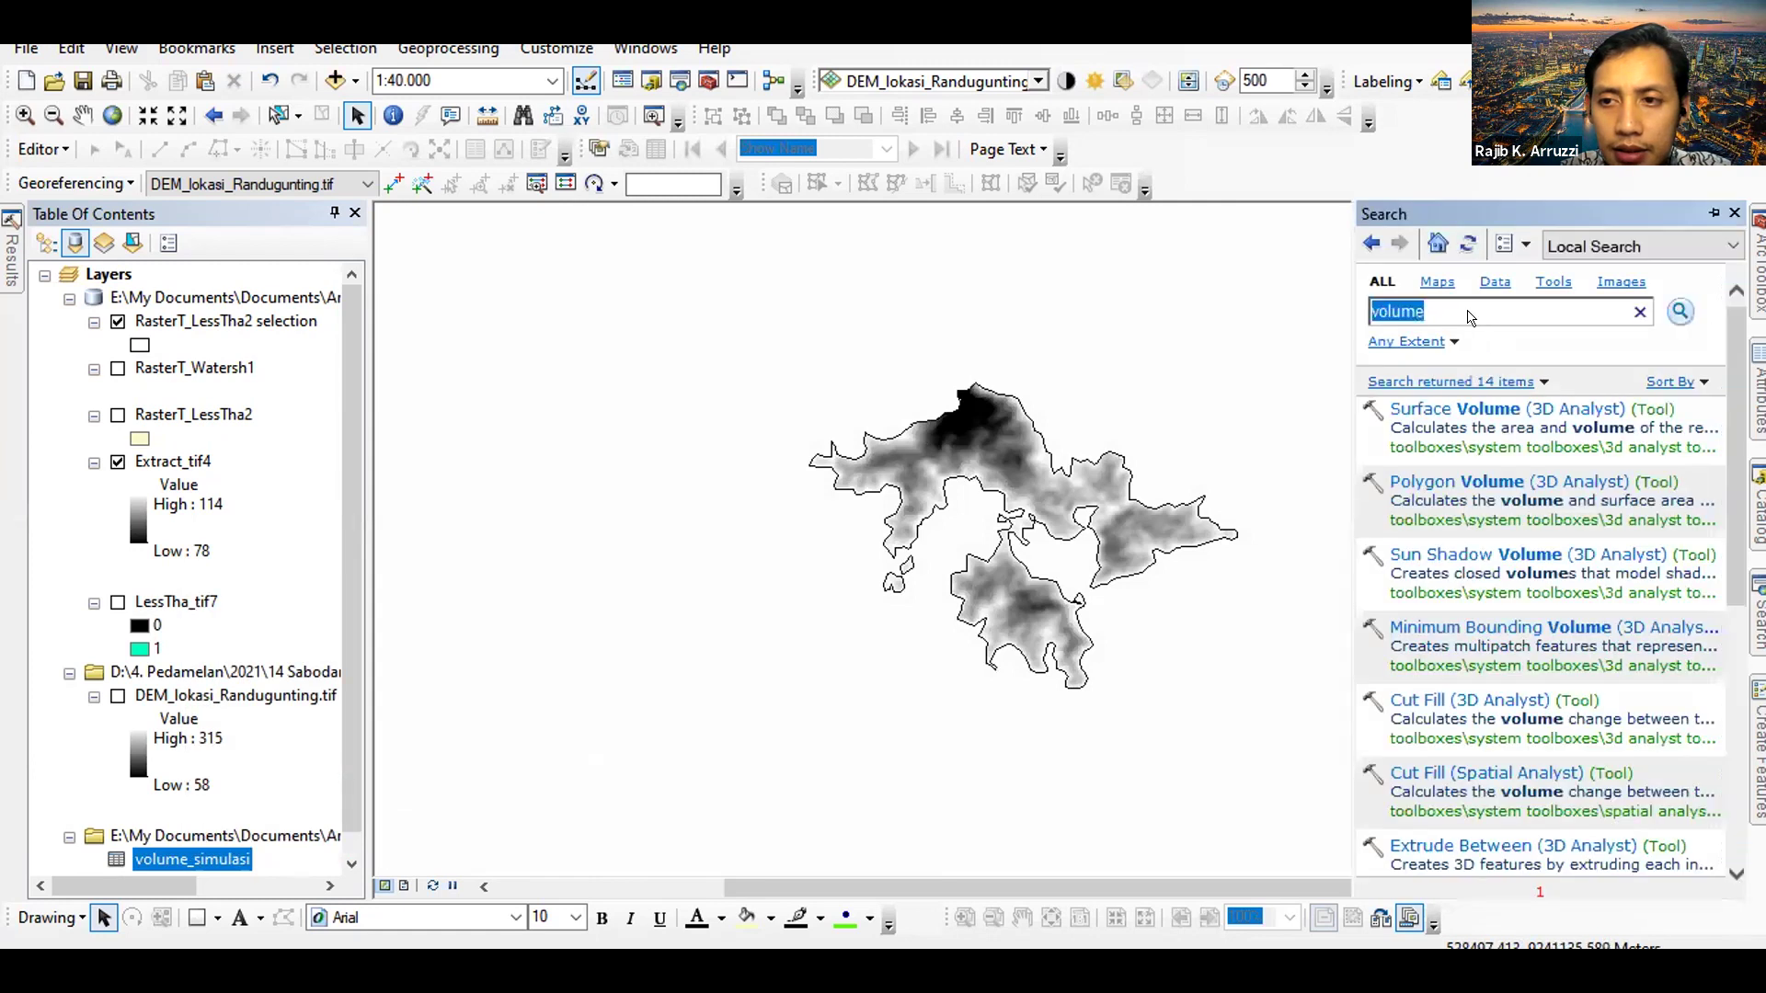
{"action": "type", "text": "excel"}
{"action": "key", "text": "Return"}
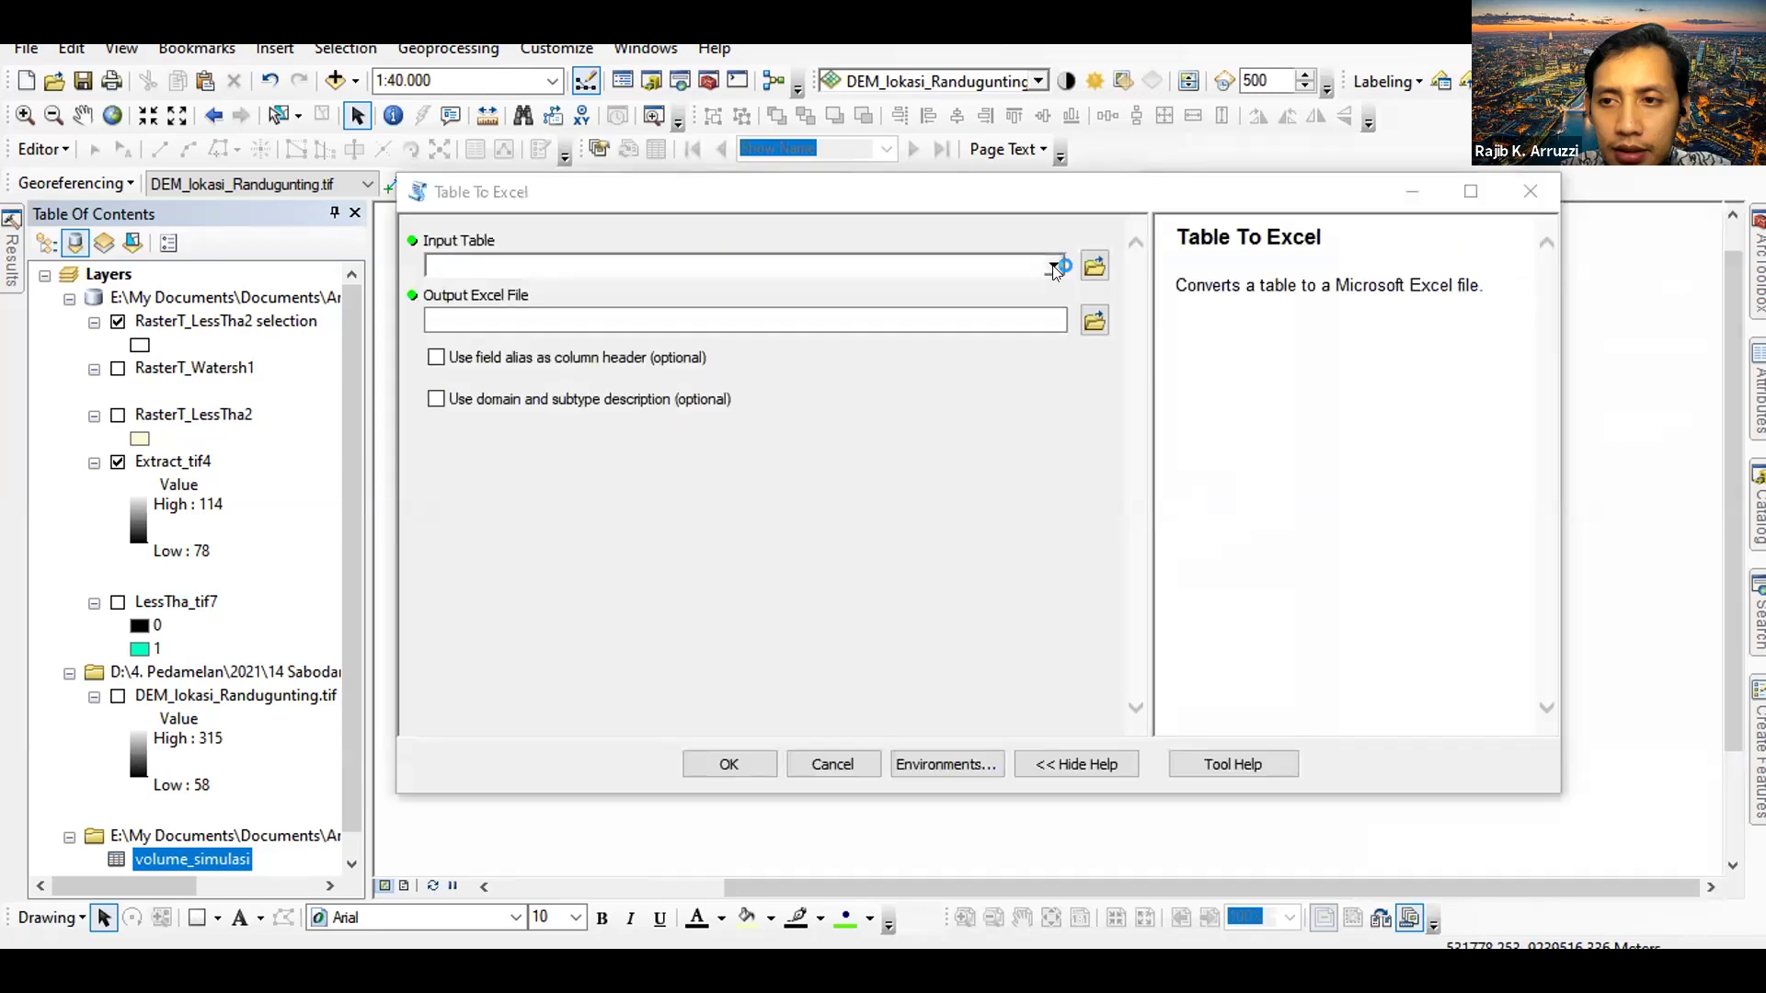
Set volume_simulasi as the input table, dismissing the Zoom crash report, and enable field aliases as column headers
{"action": "left_click", "coordinate": [1055, 268]}
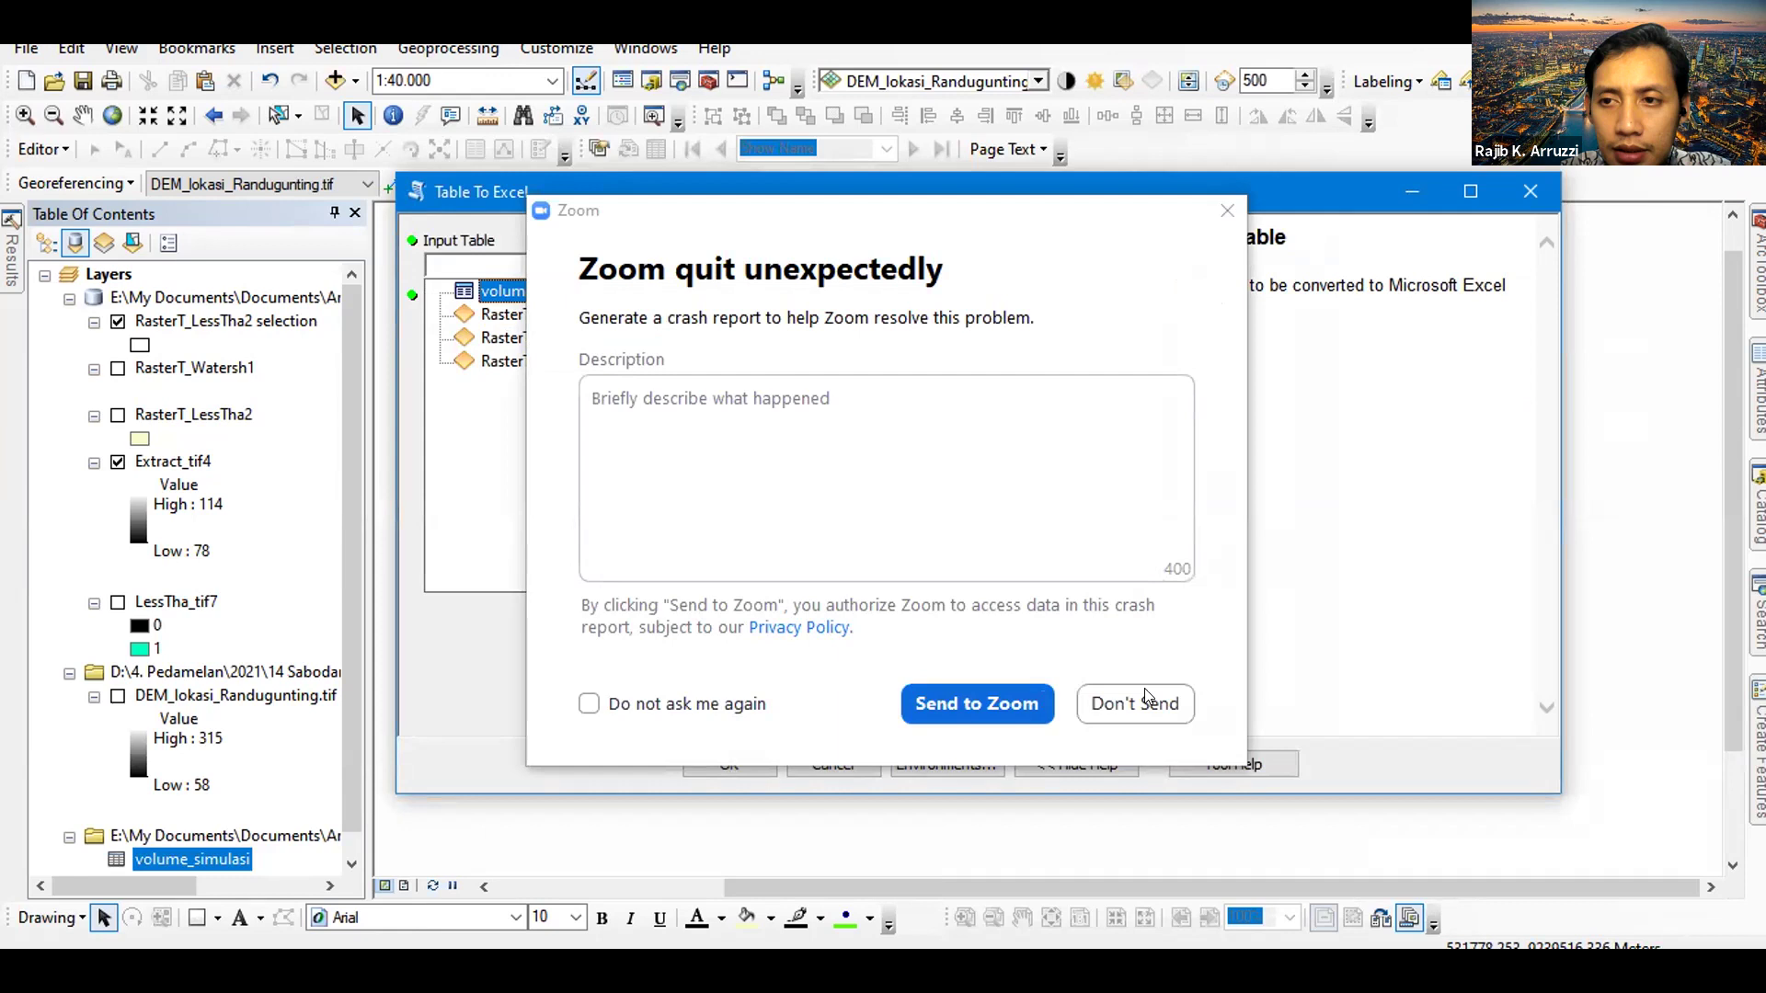
{"action": "left_click", "coordinate": [1115, 707]}
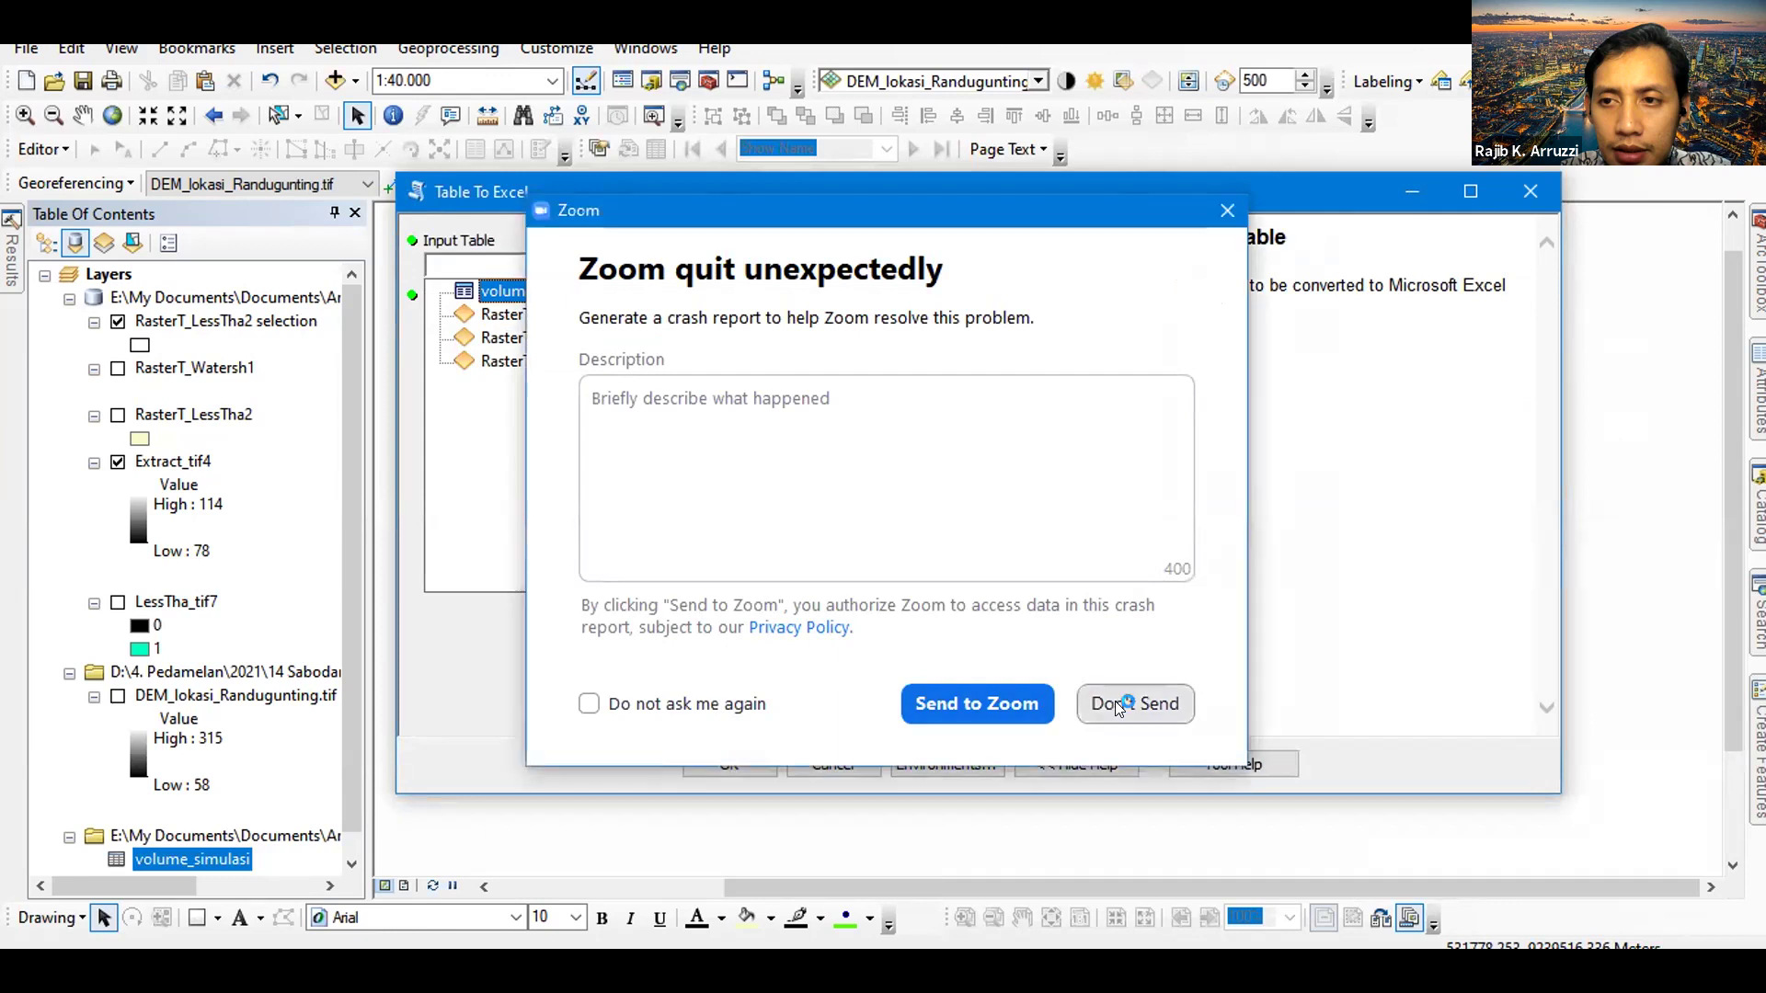
{"action": "left_click", "coordinate": [1053, 264]}
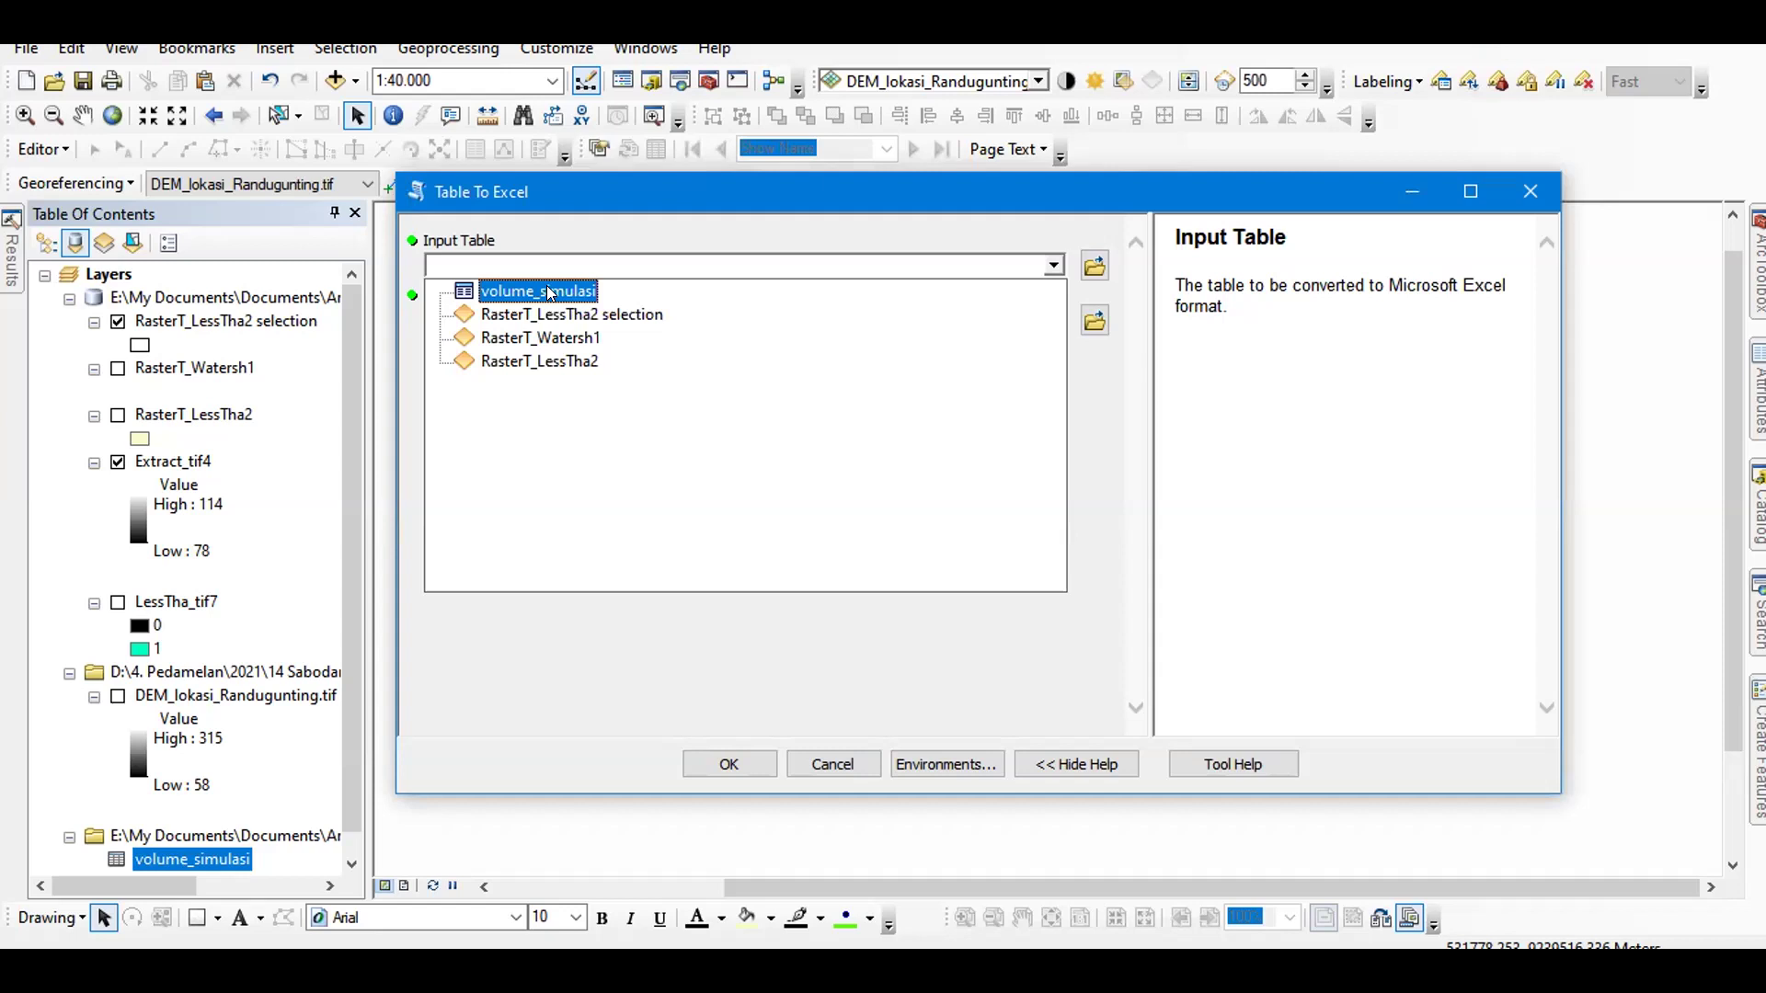
{"action": "left_click", "coordinate": [940, 474]}
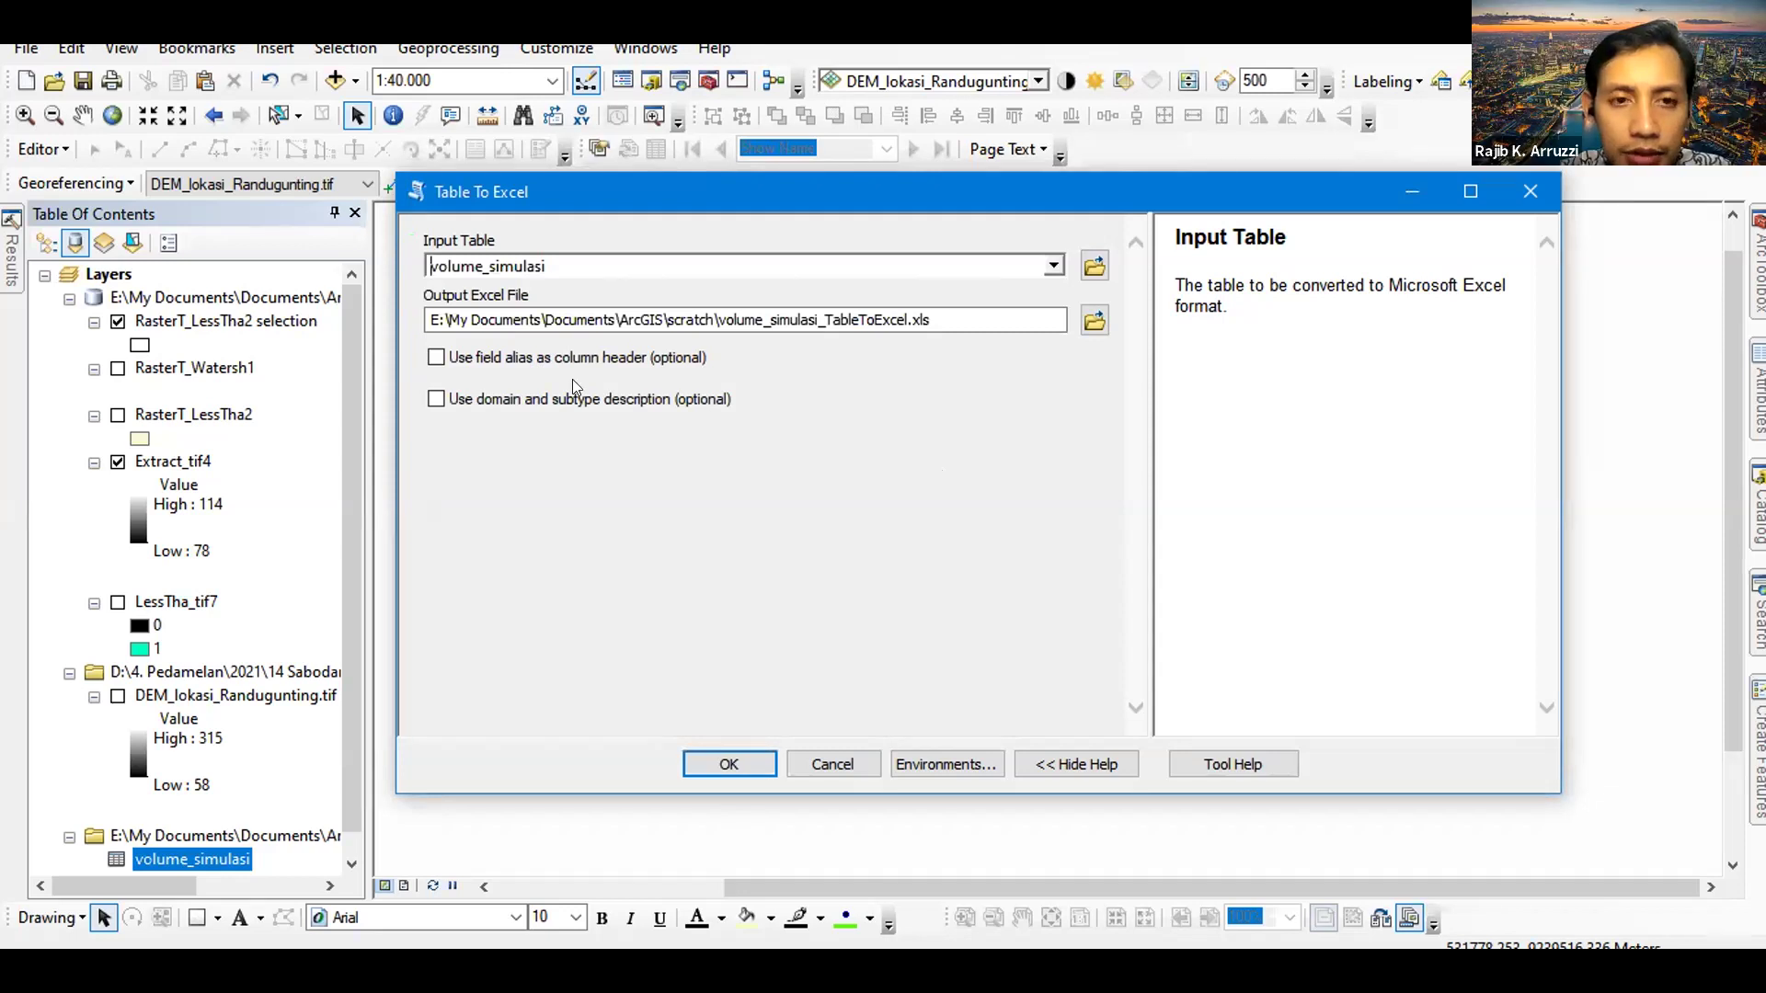
{"action": "left_click", "coordinate": [436, 357]}
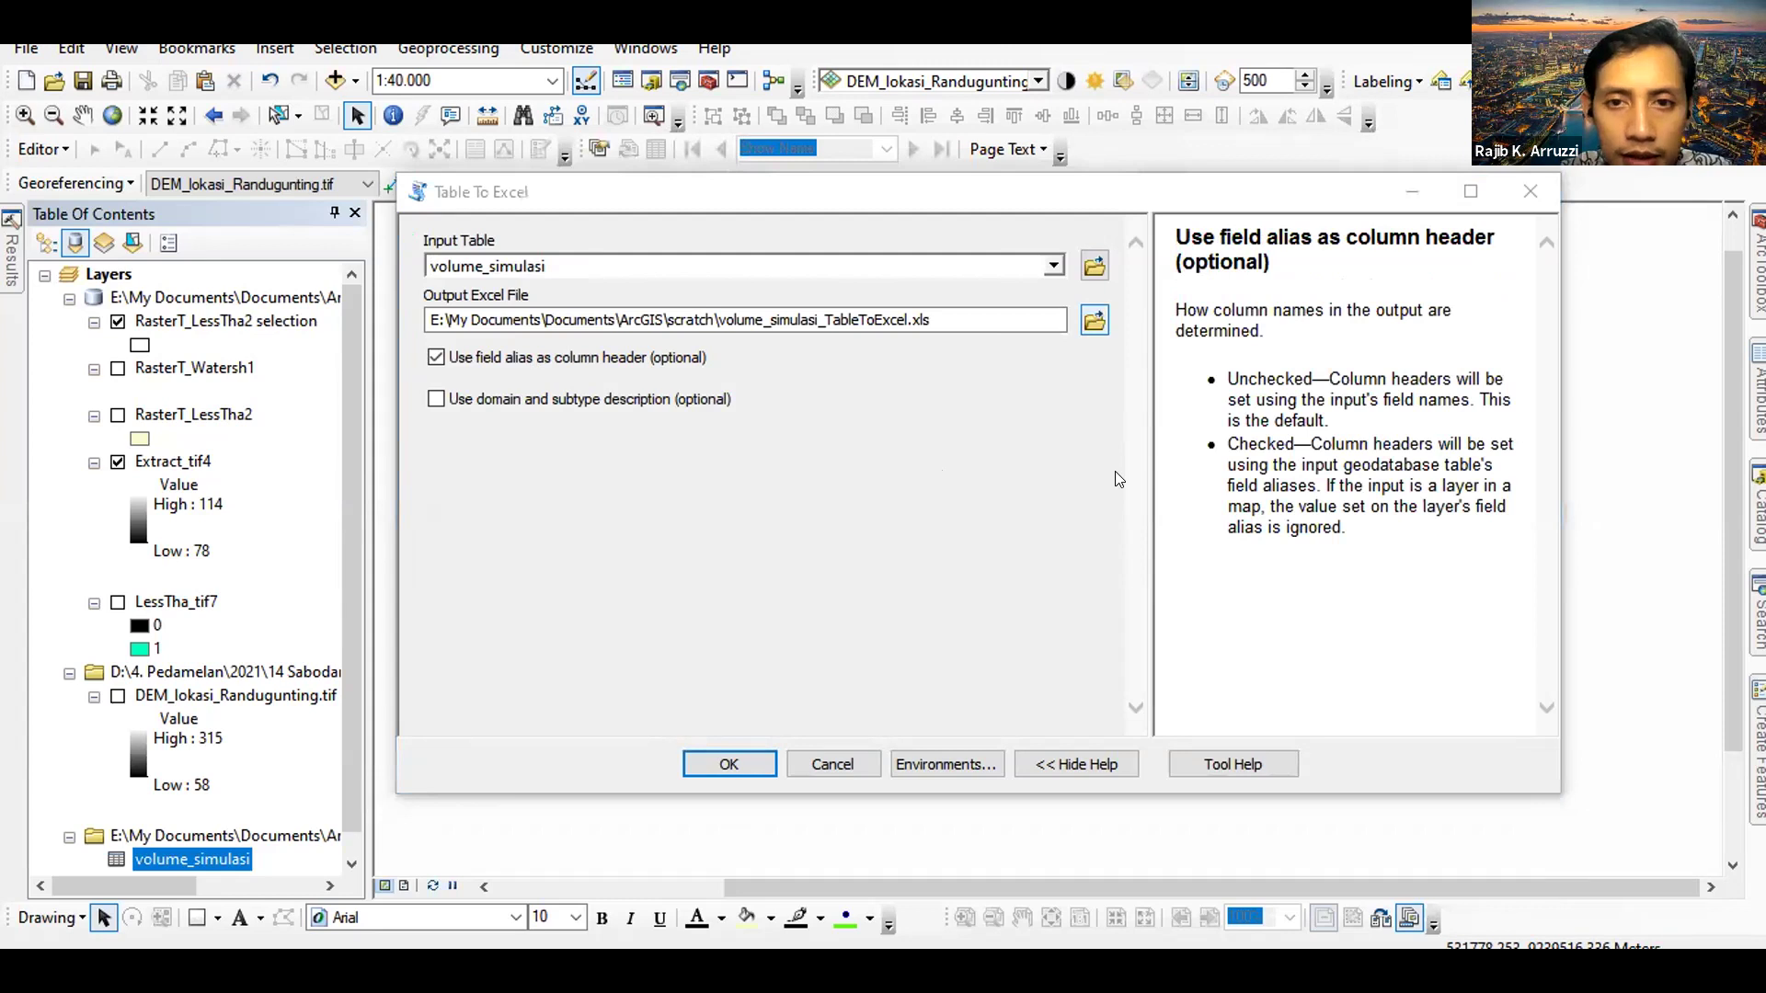
Browse to the ARCGIS SDA folder inside Documents\ArcGIS as the location for the output Excel file
{"action": "left_click", "coordinate": [869, 550]}
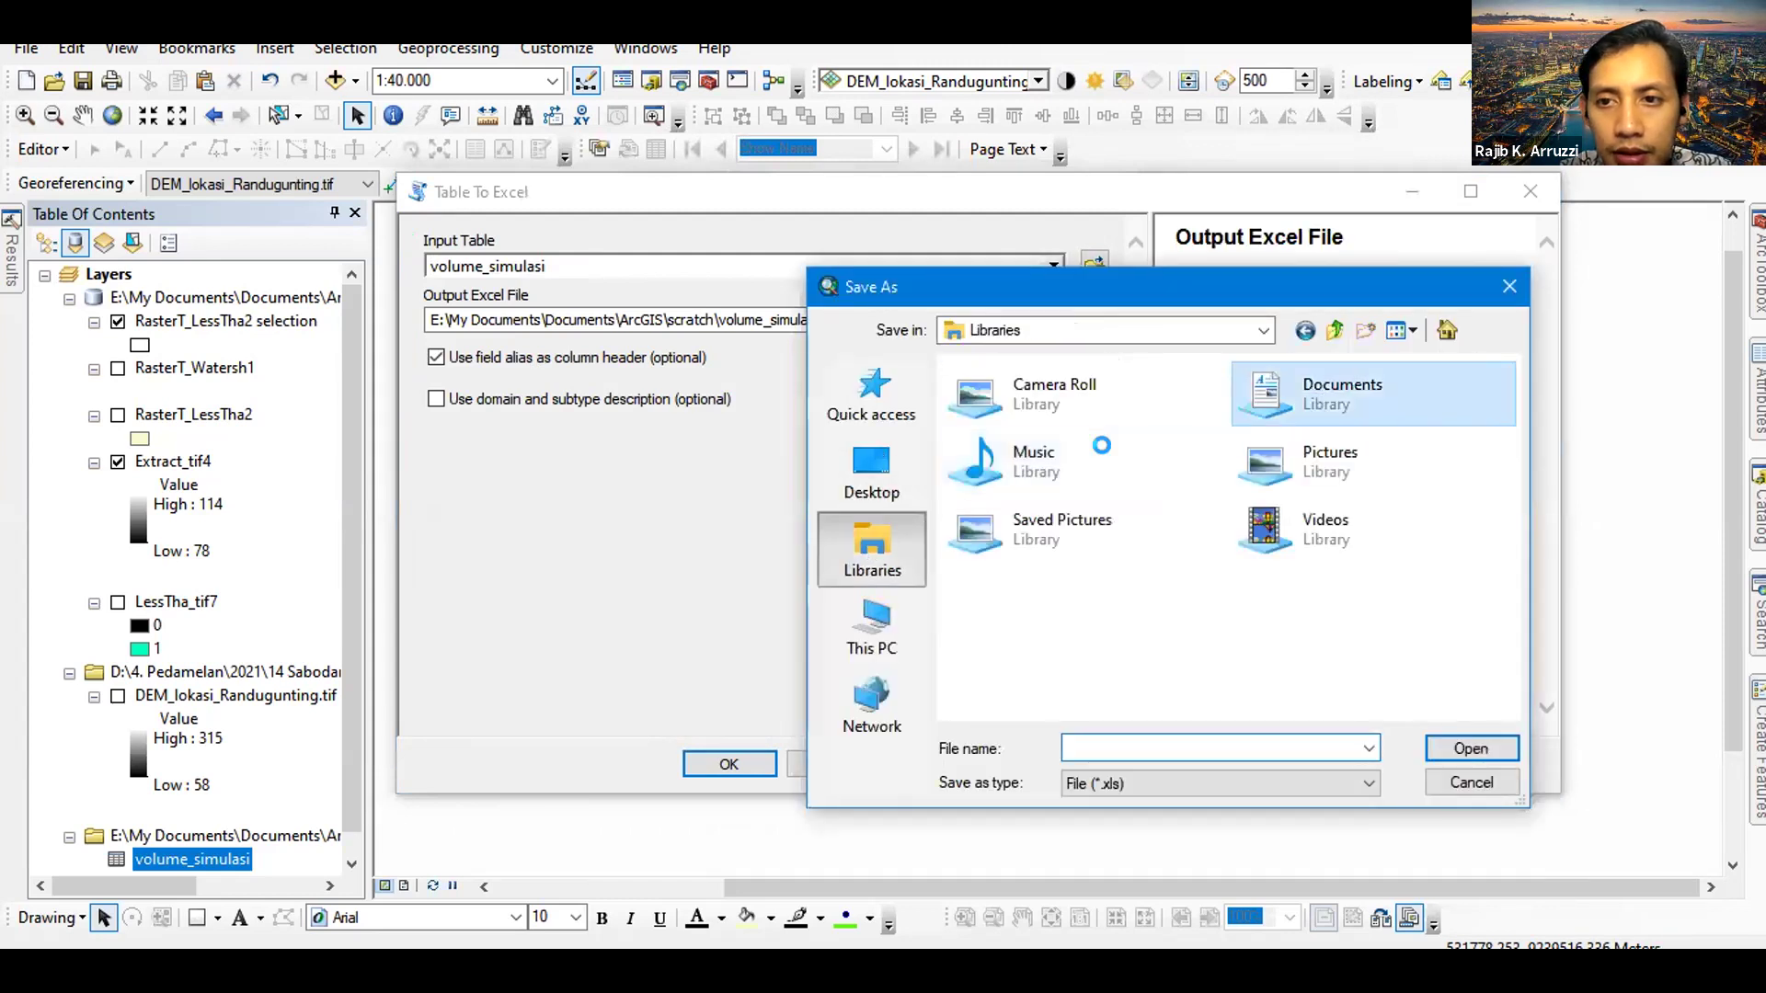
{"action": "key", "text": "Return"}
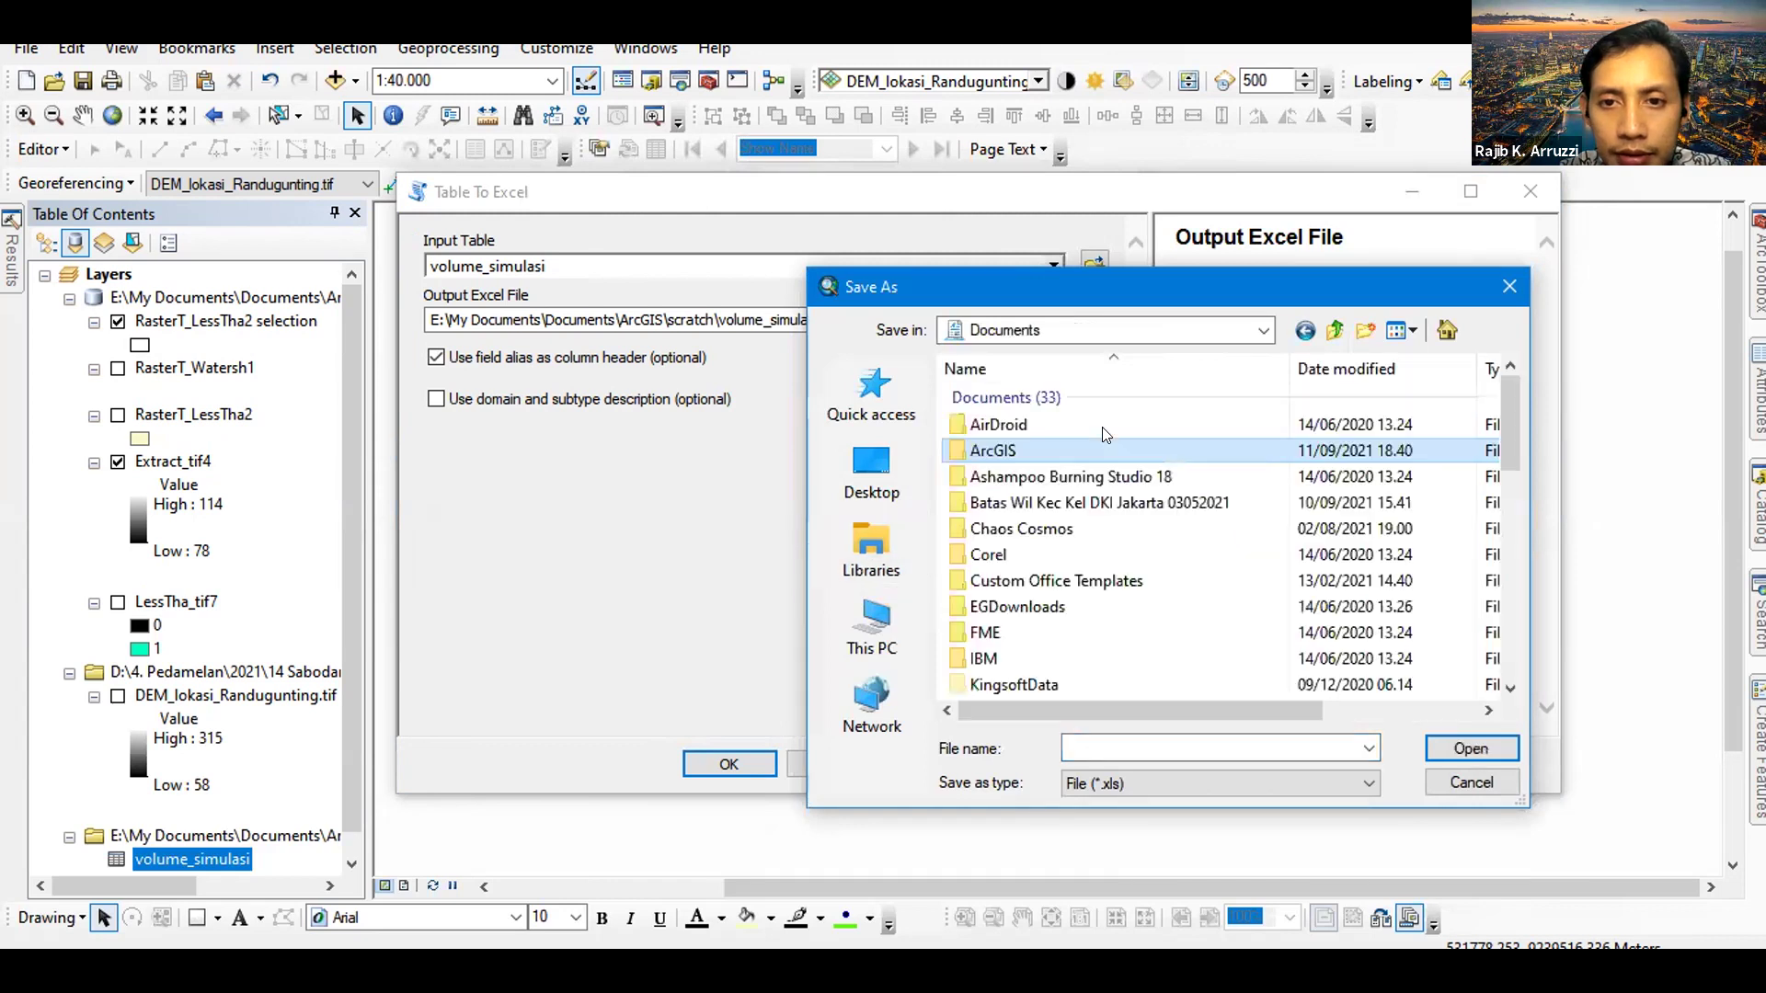
{"action": "double_click", "coordinate": [1027, 450]}
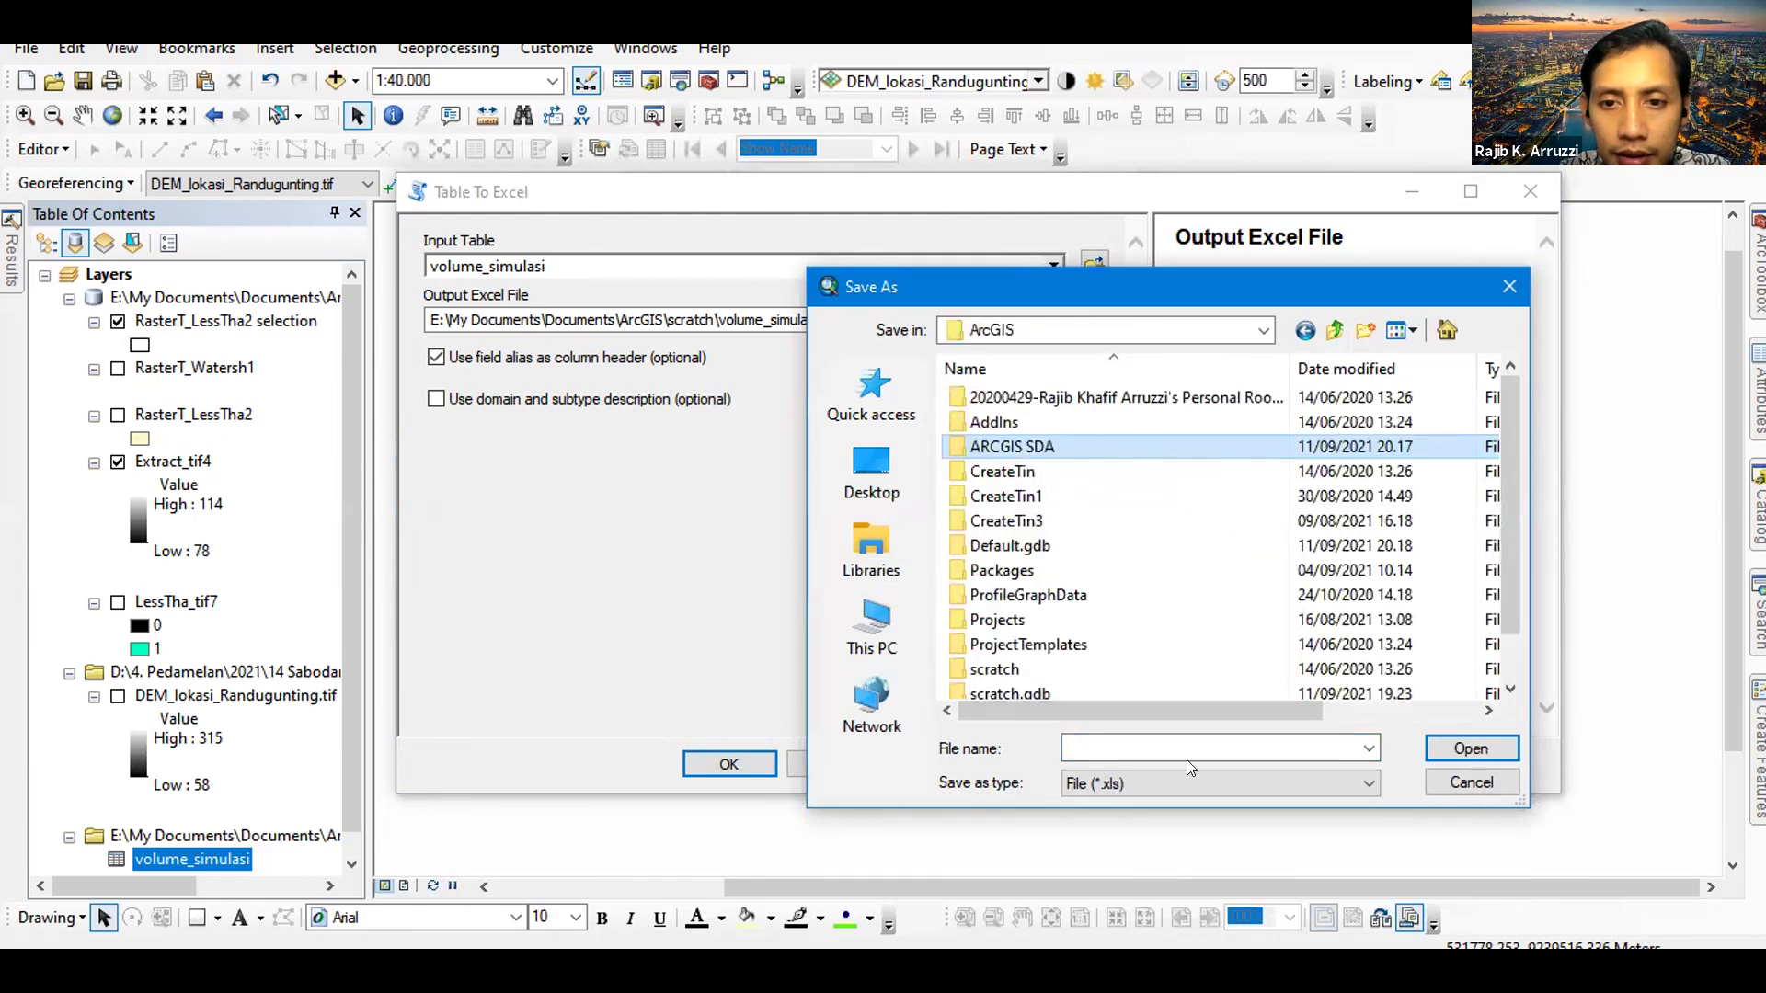
{"action": "key", "text": "Return"}
Save the output Excel file as luasan_genangan_randugunting_114m and run the table conversion
{"action": "type", "text": "lua"}
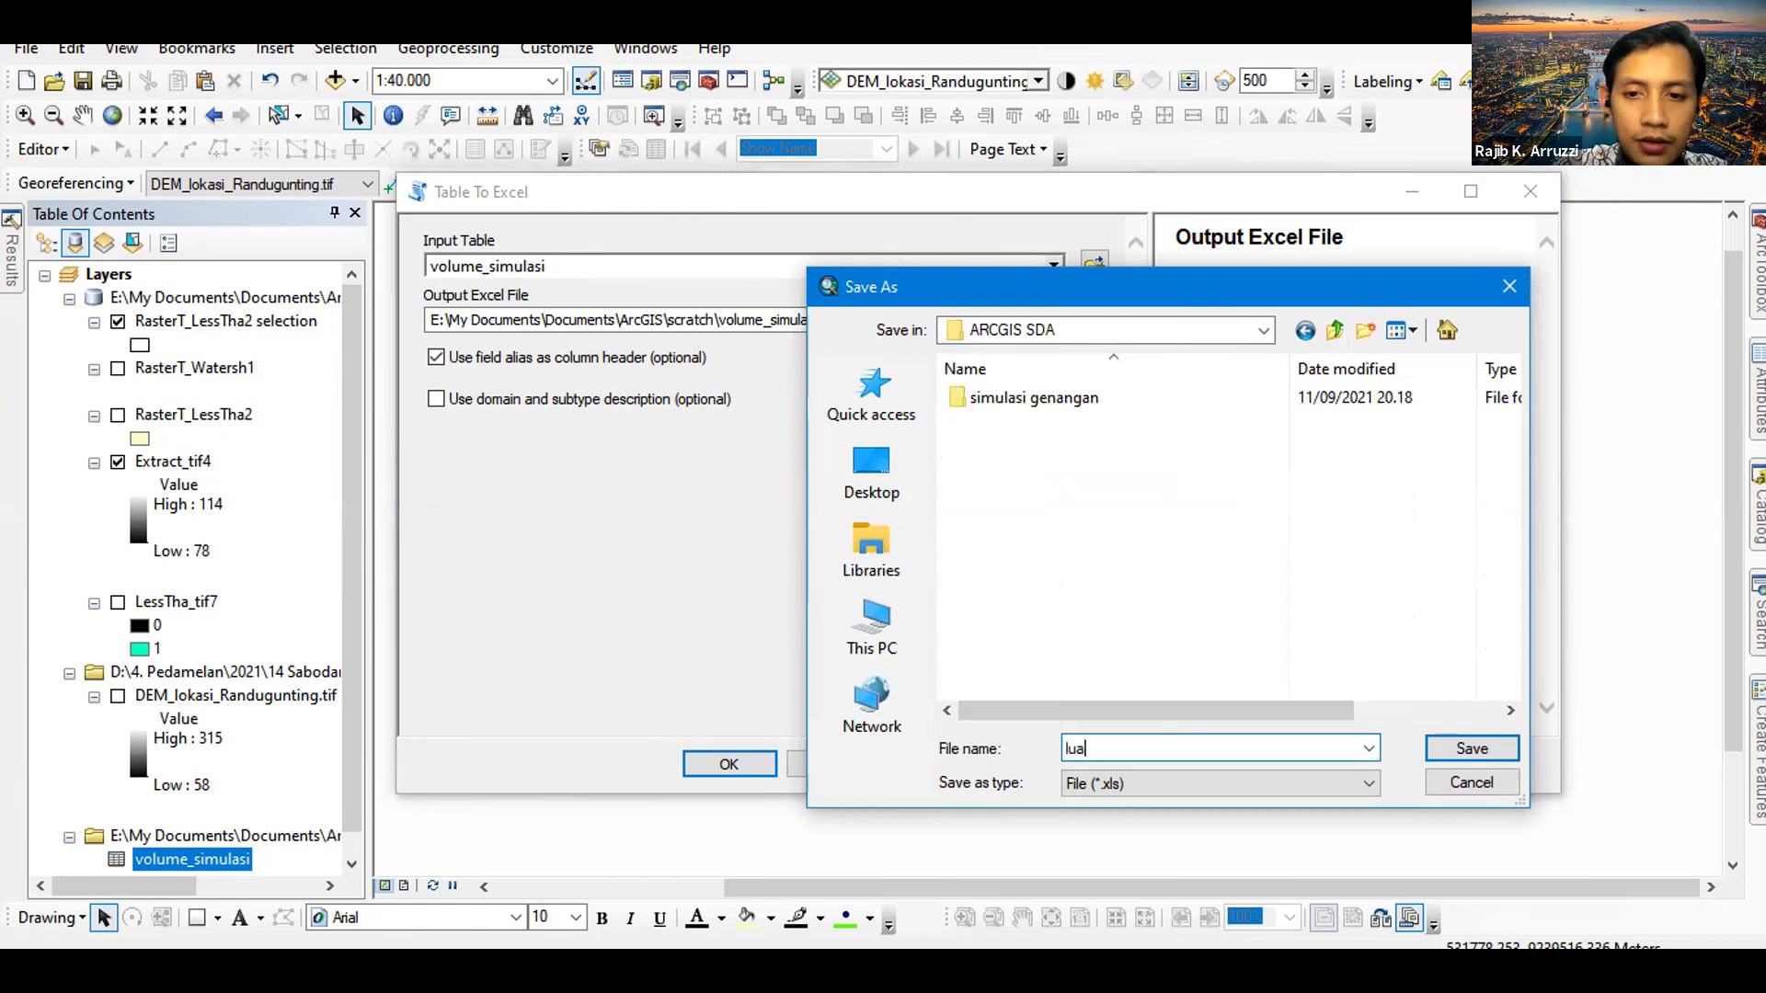
{"action": "type", "text": "san_genangan"}
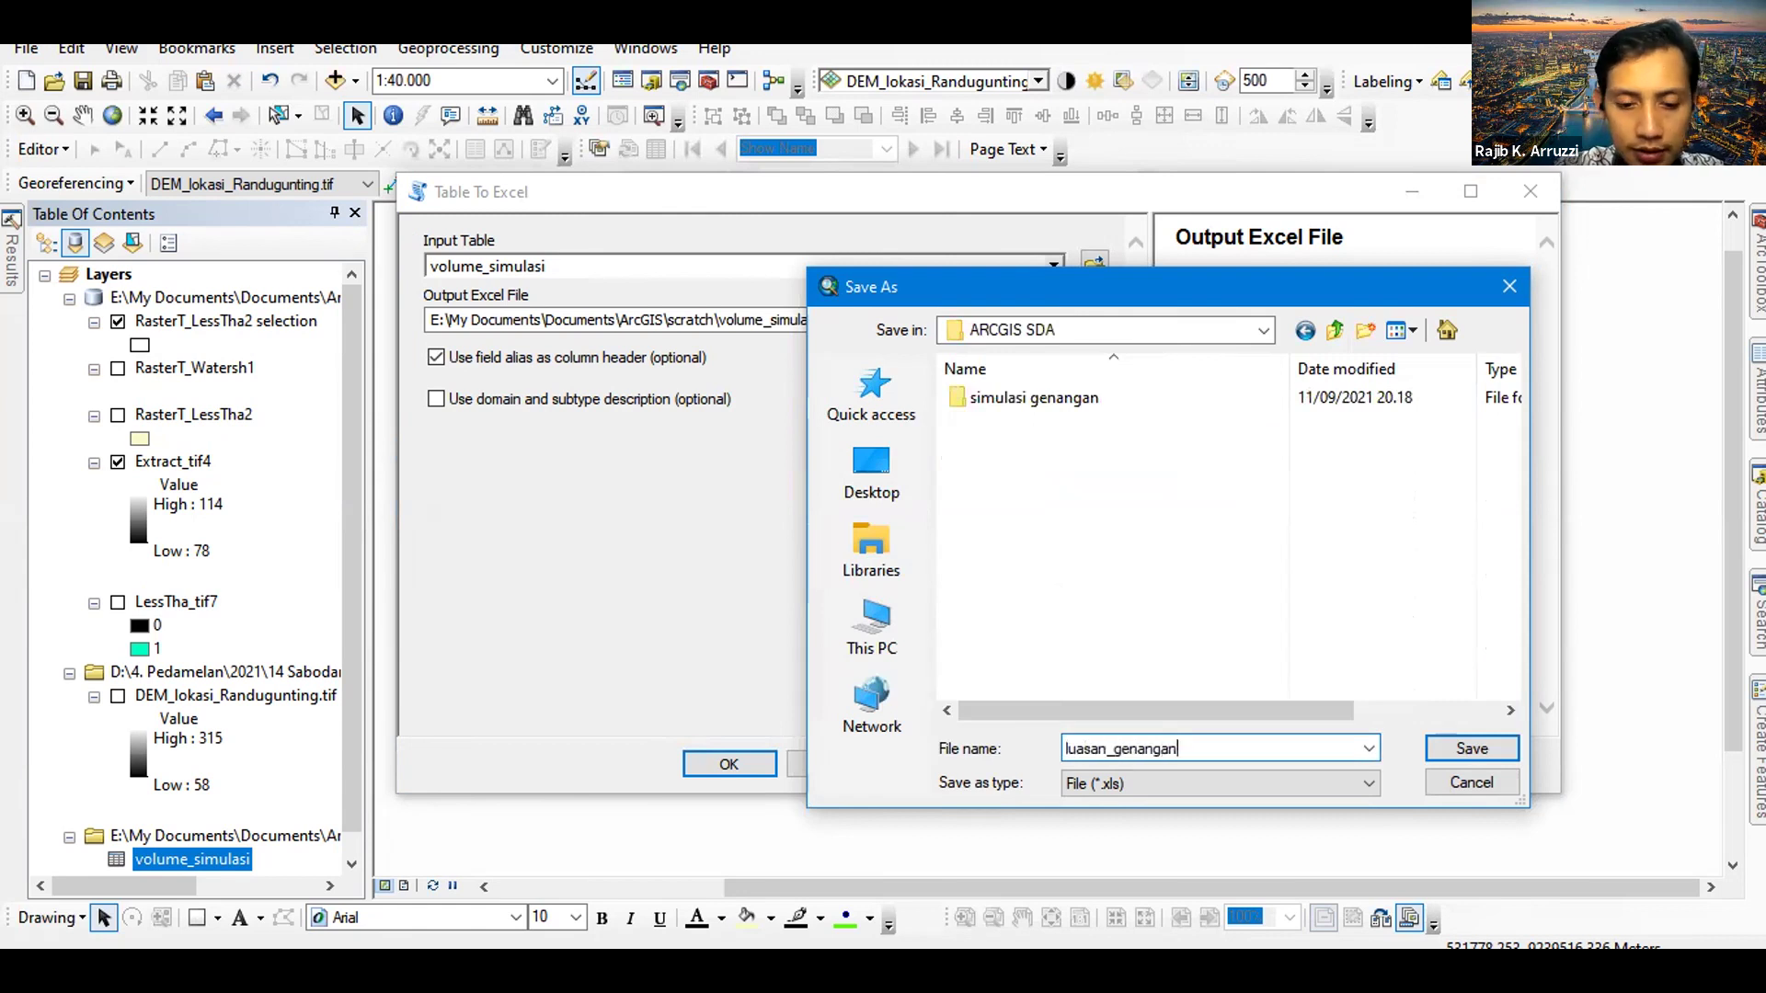
{"action": "type", "text": "_randugu"}
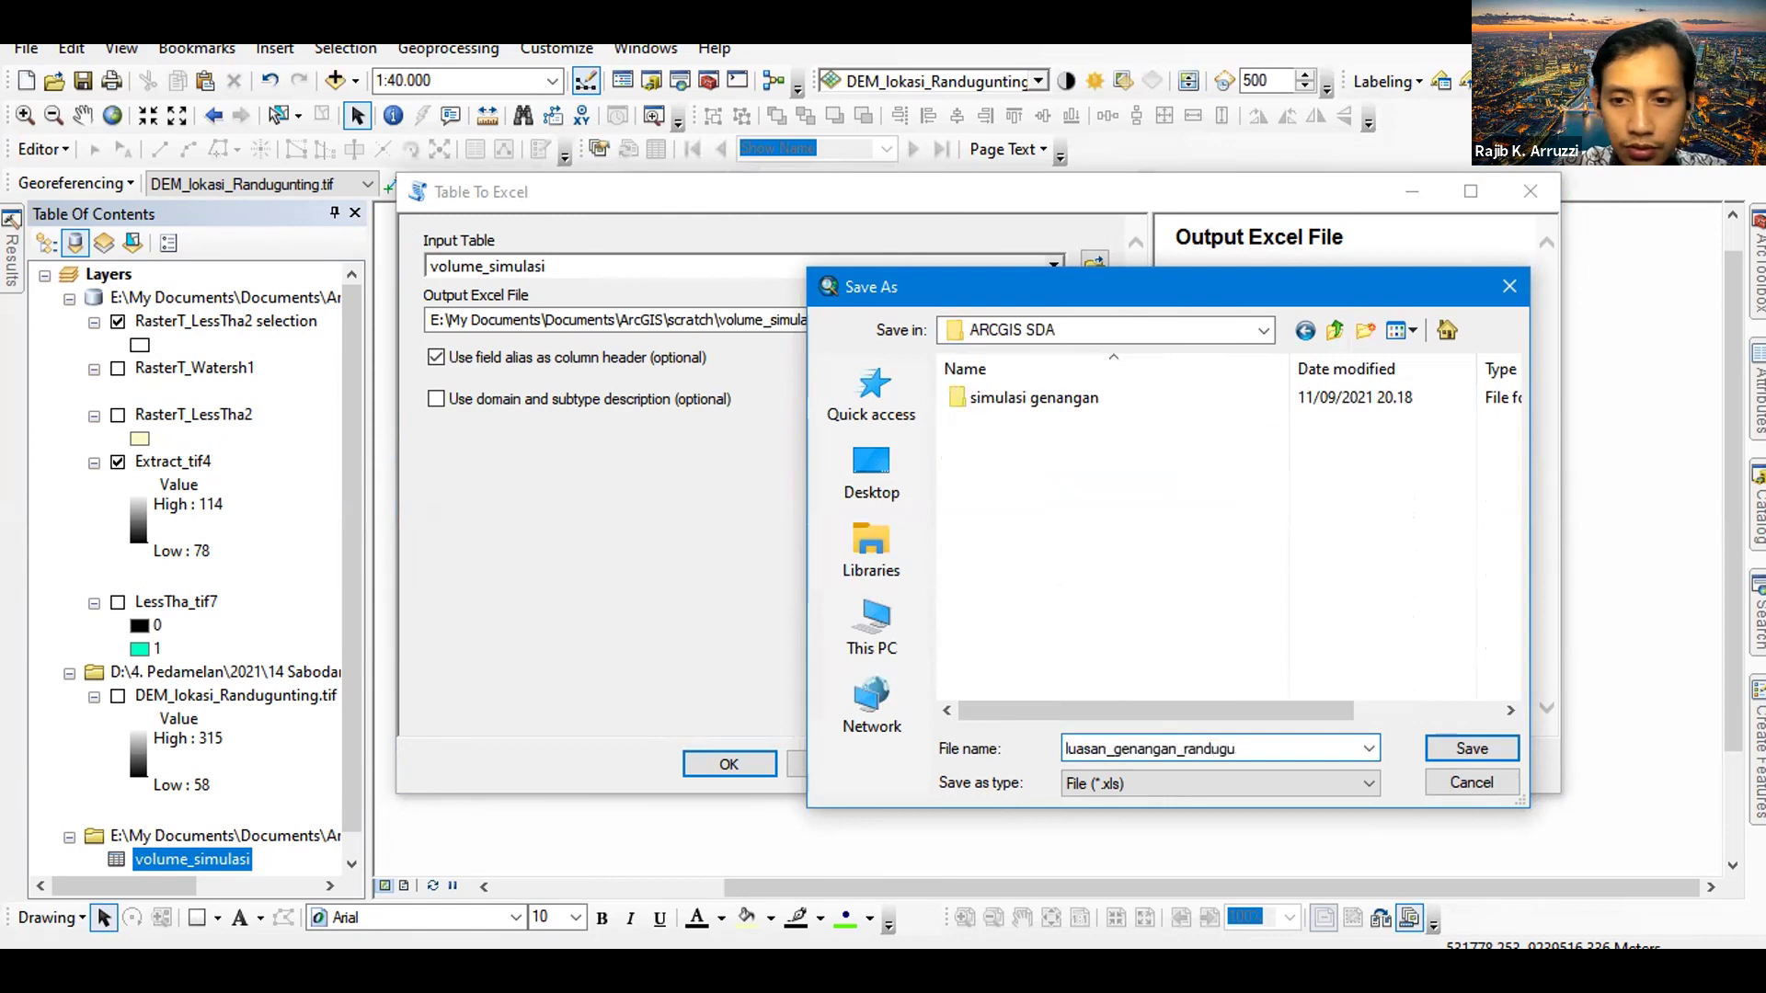
{"action": "type", "text": "nting 114"}
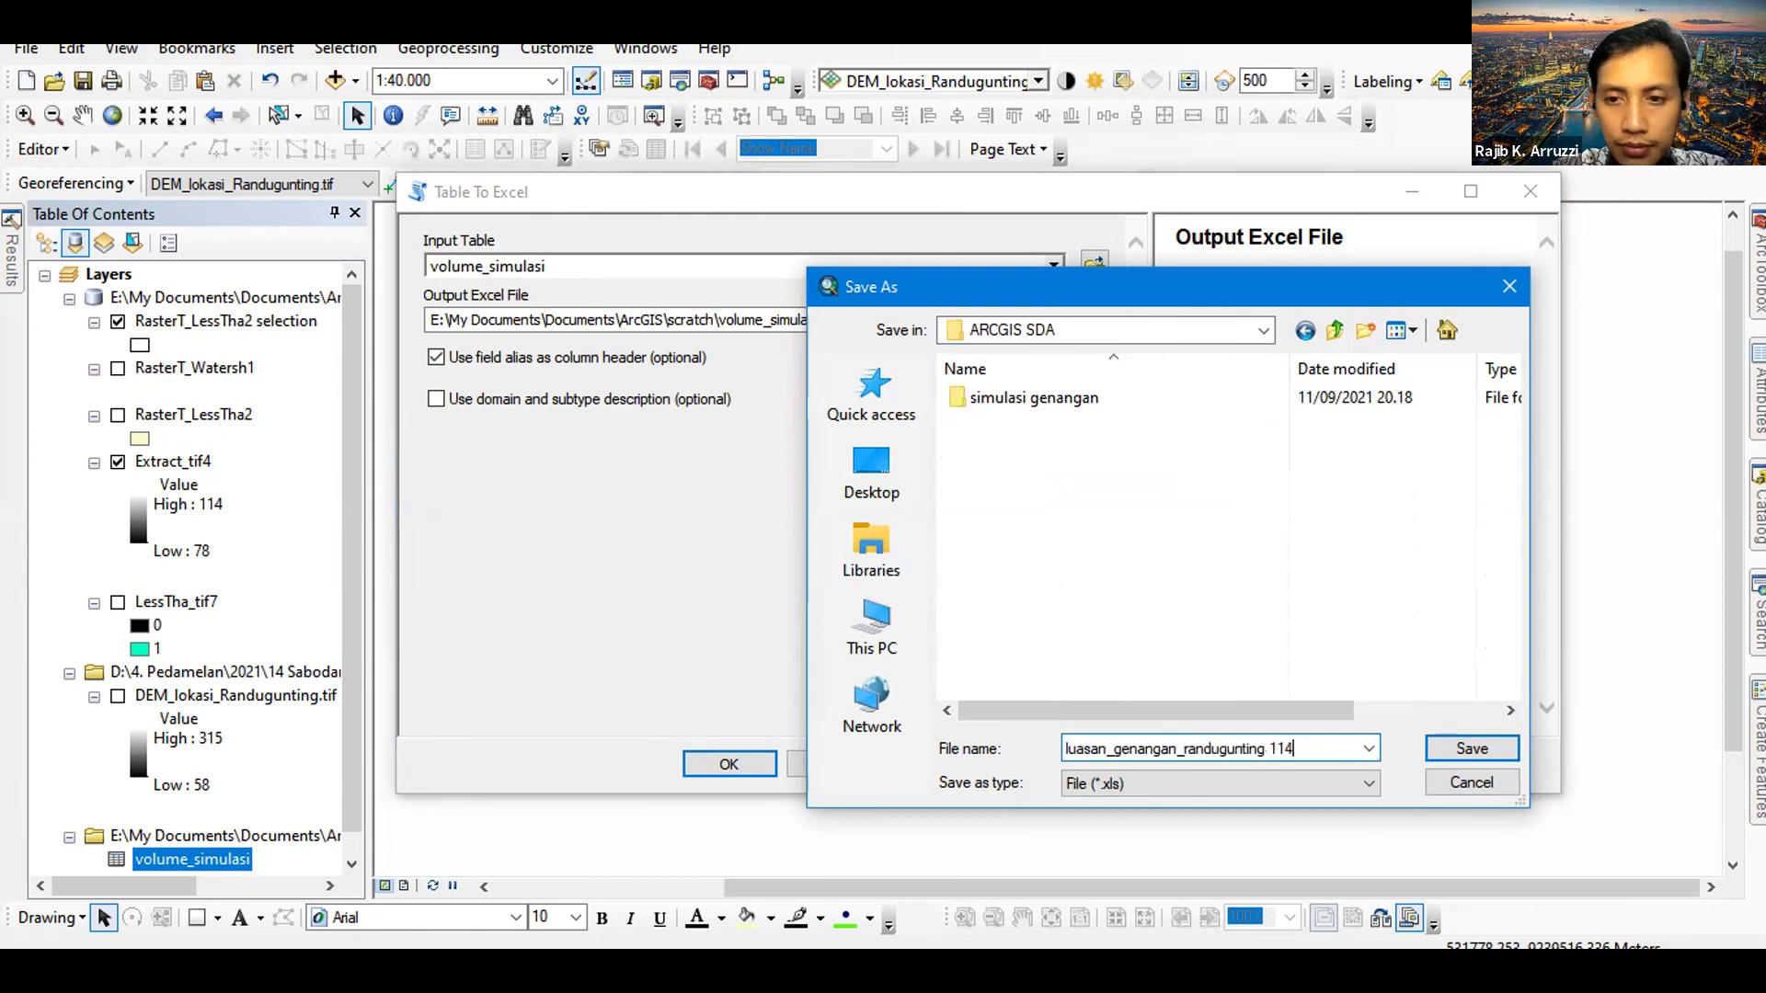
{"action": "type", "text": "m"}
{"action": "key", "text": "Left"}
{"action": "key", "text": "Left"}
{"action": "key", "text": "Left"}
{"action": "key", "text": "Left"}
{"action": "key", "text": "BackSpace"}
{"action": "type", "text": "_"}
{"action": "left_click", "coordinate": [1451, 744]}
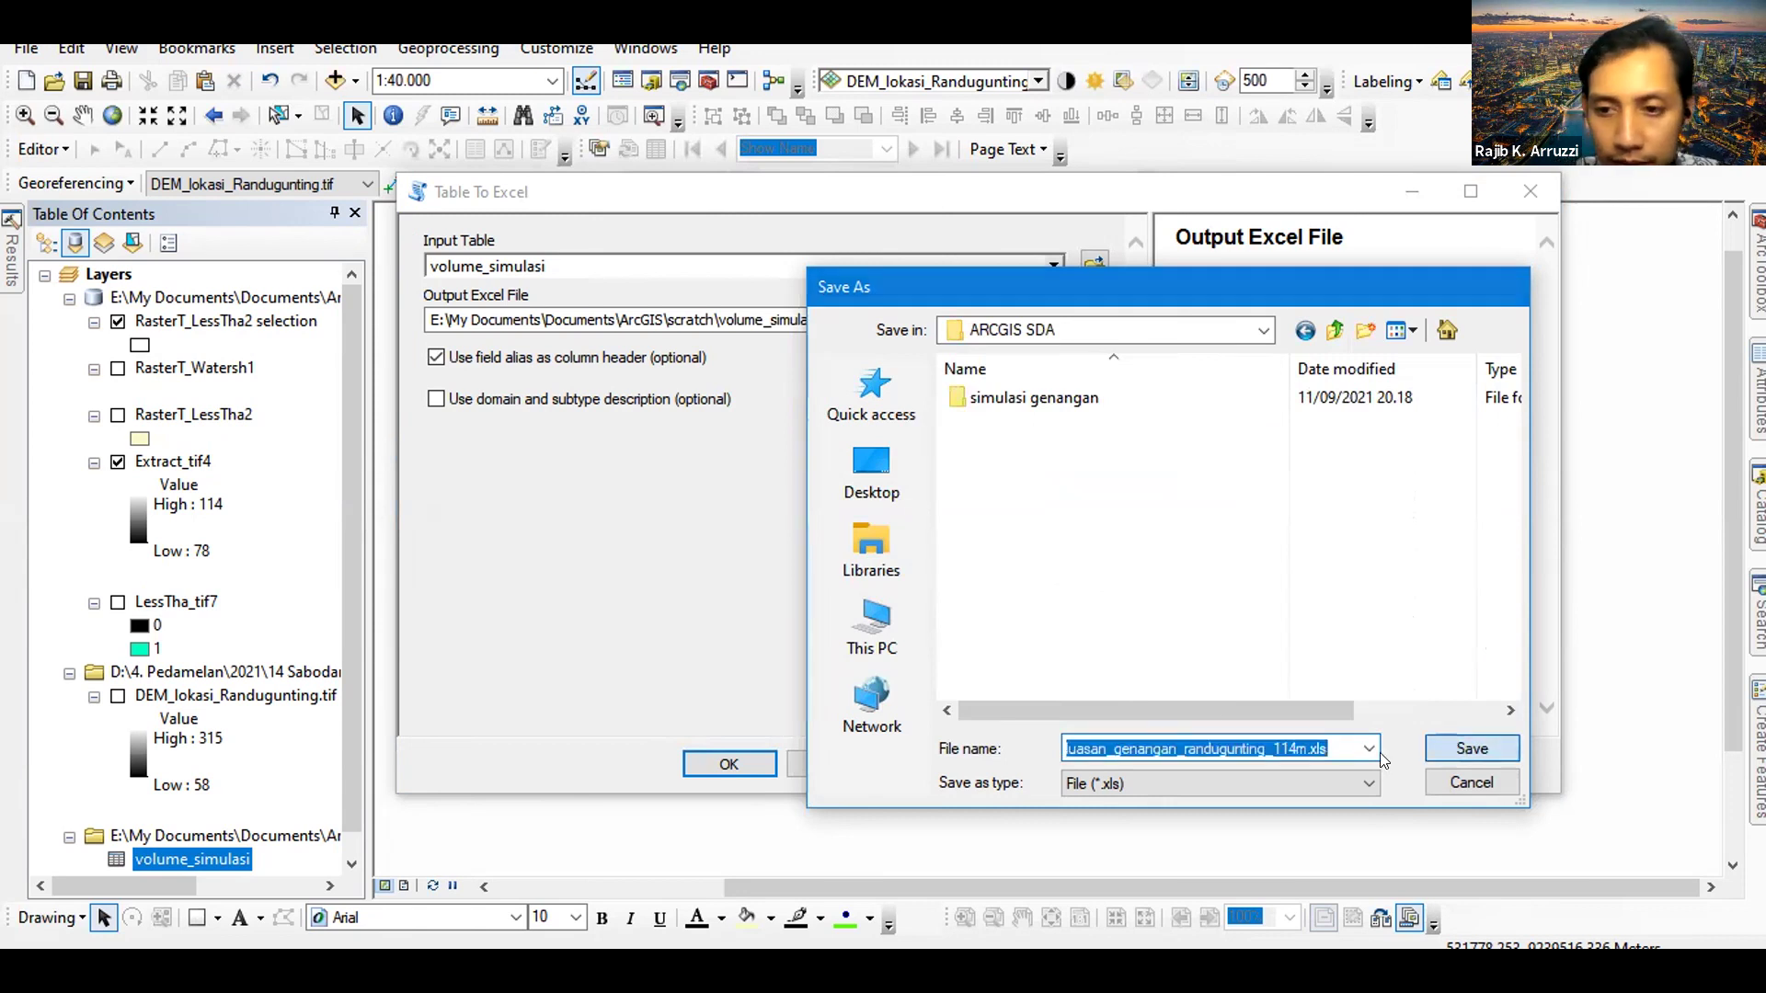
{"action": "key", "text": "Return"}
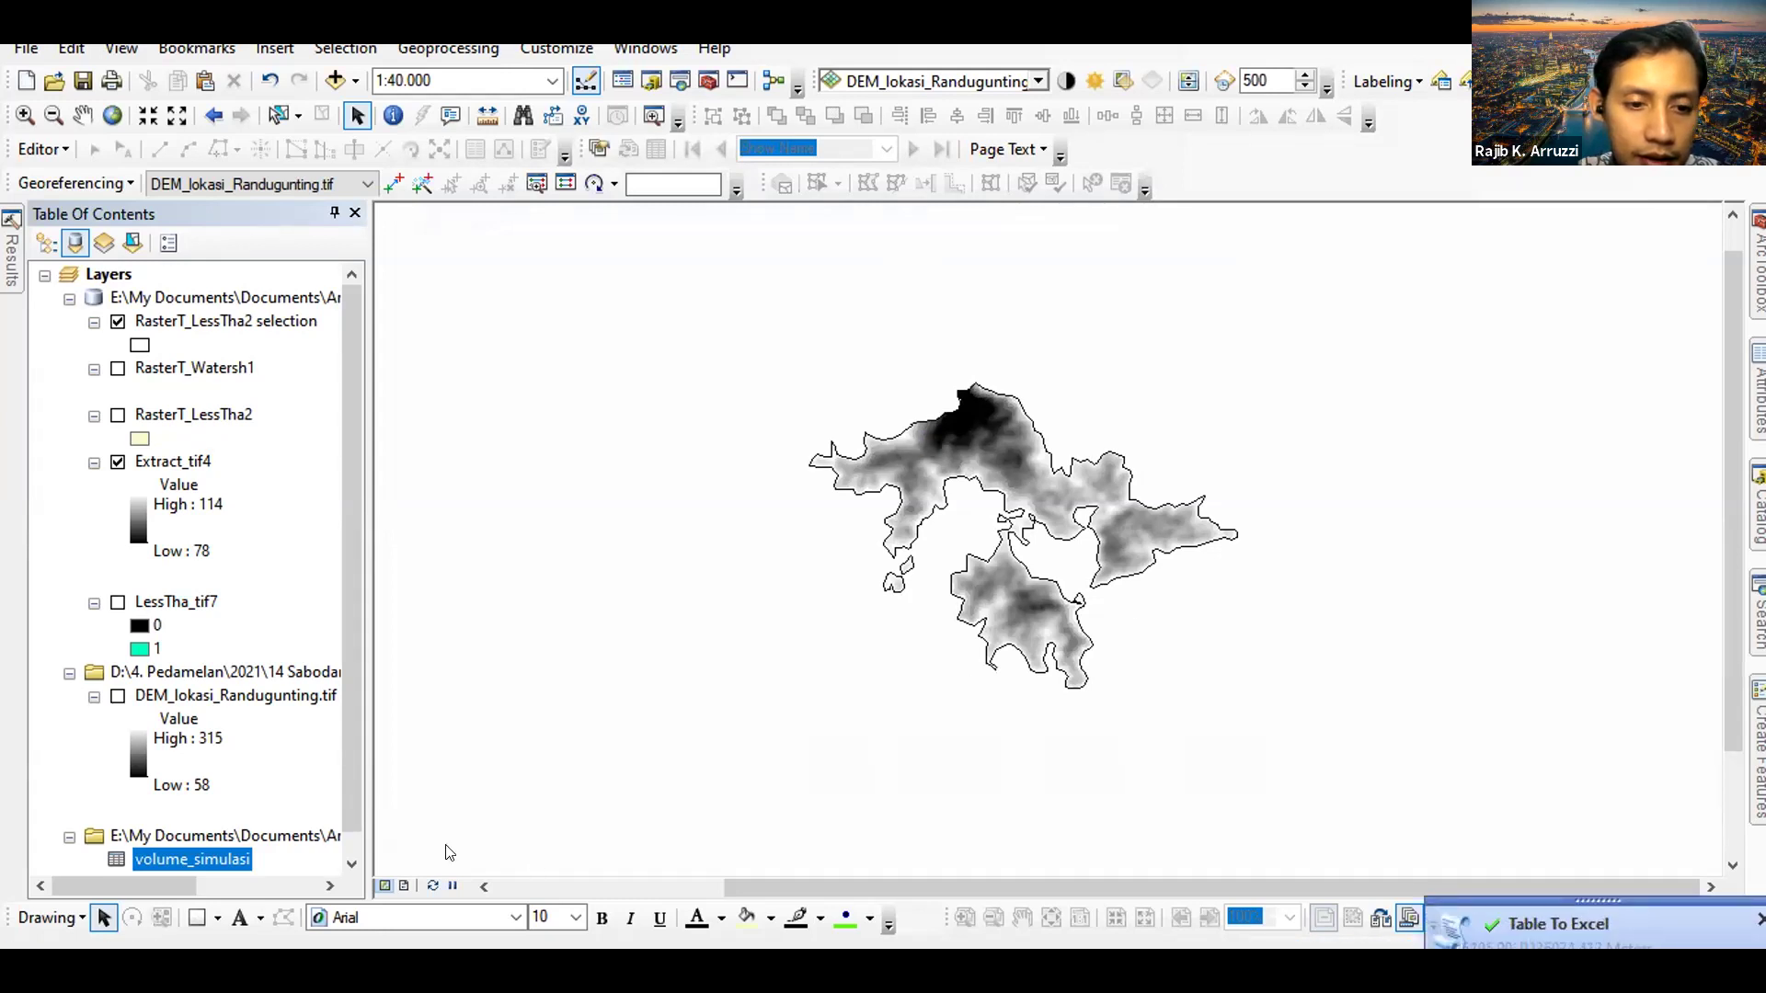
Switch to File Explorer and open luasan_genangan_randugunting_114m.xls from the recent files in Excel
{"action": "key", "text": "alt+Tab"}
{"action": "left_click", "coordinate": [100, 272]}
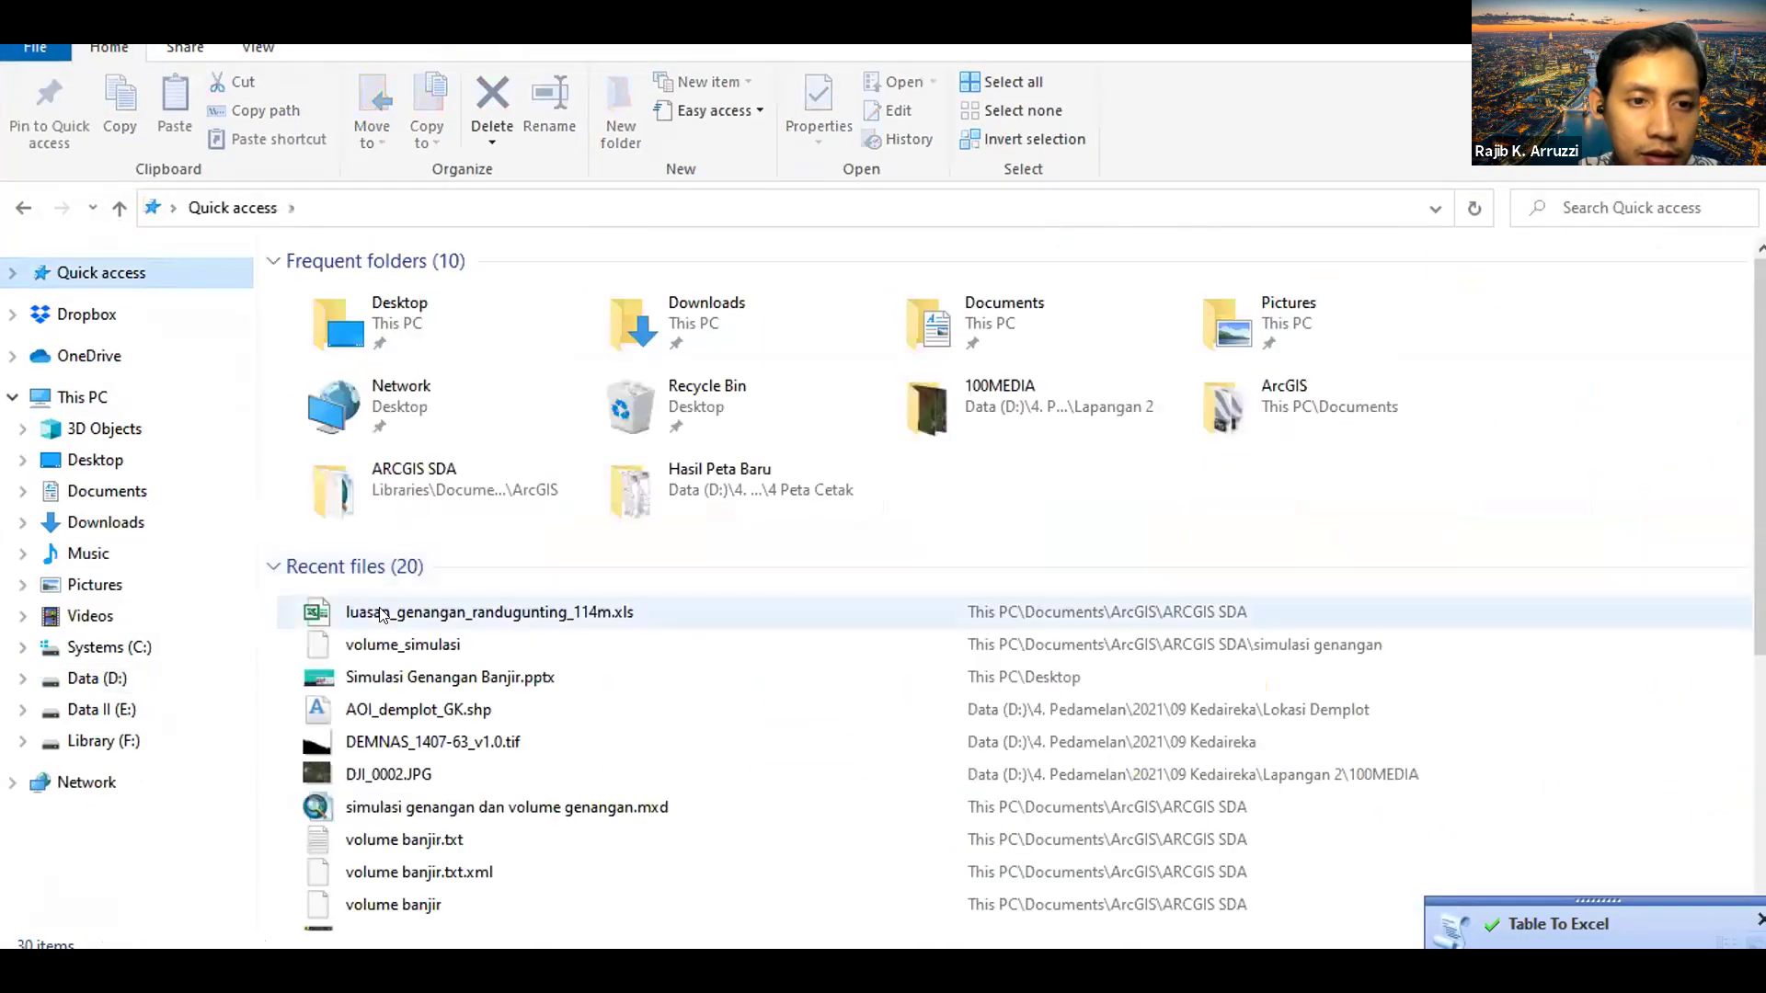
{"action": "right_click", "coordinate": [379, 610]}
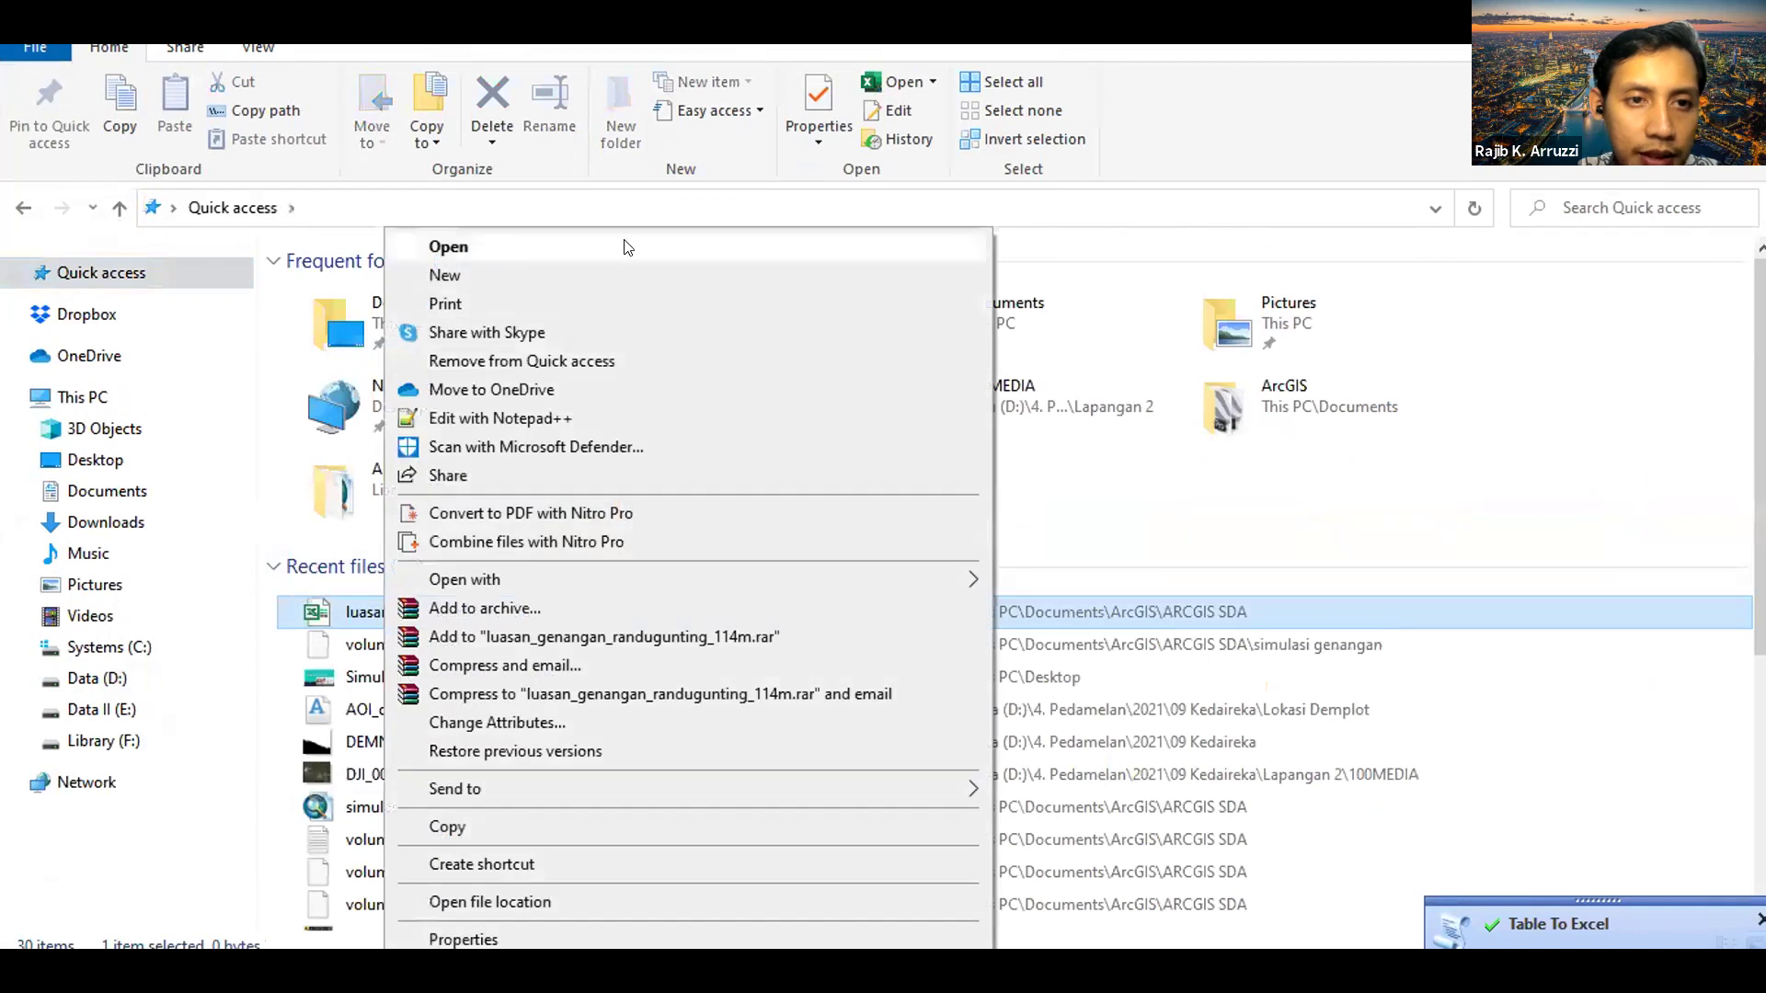
{"action": "key", "text": "Escape"}
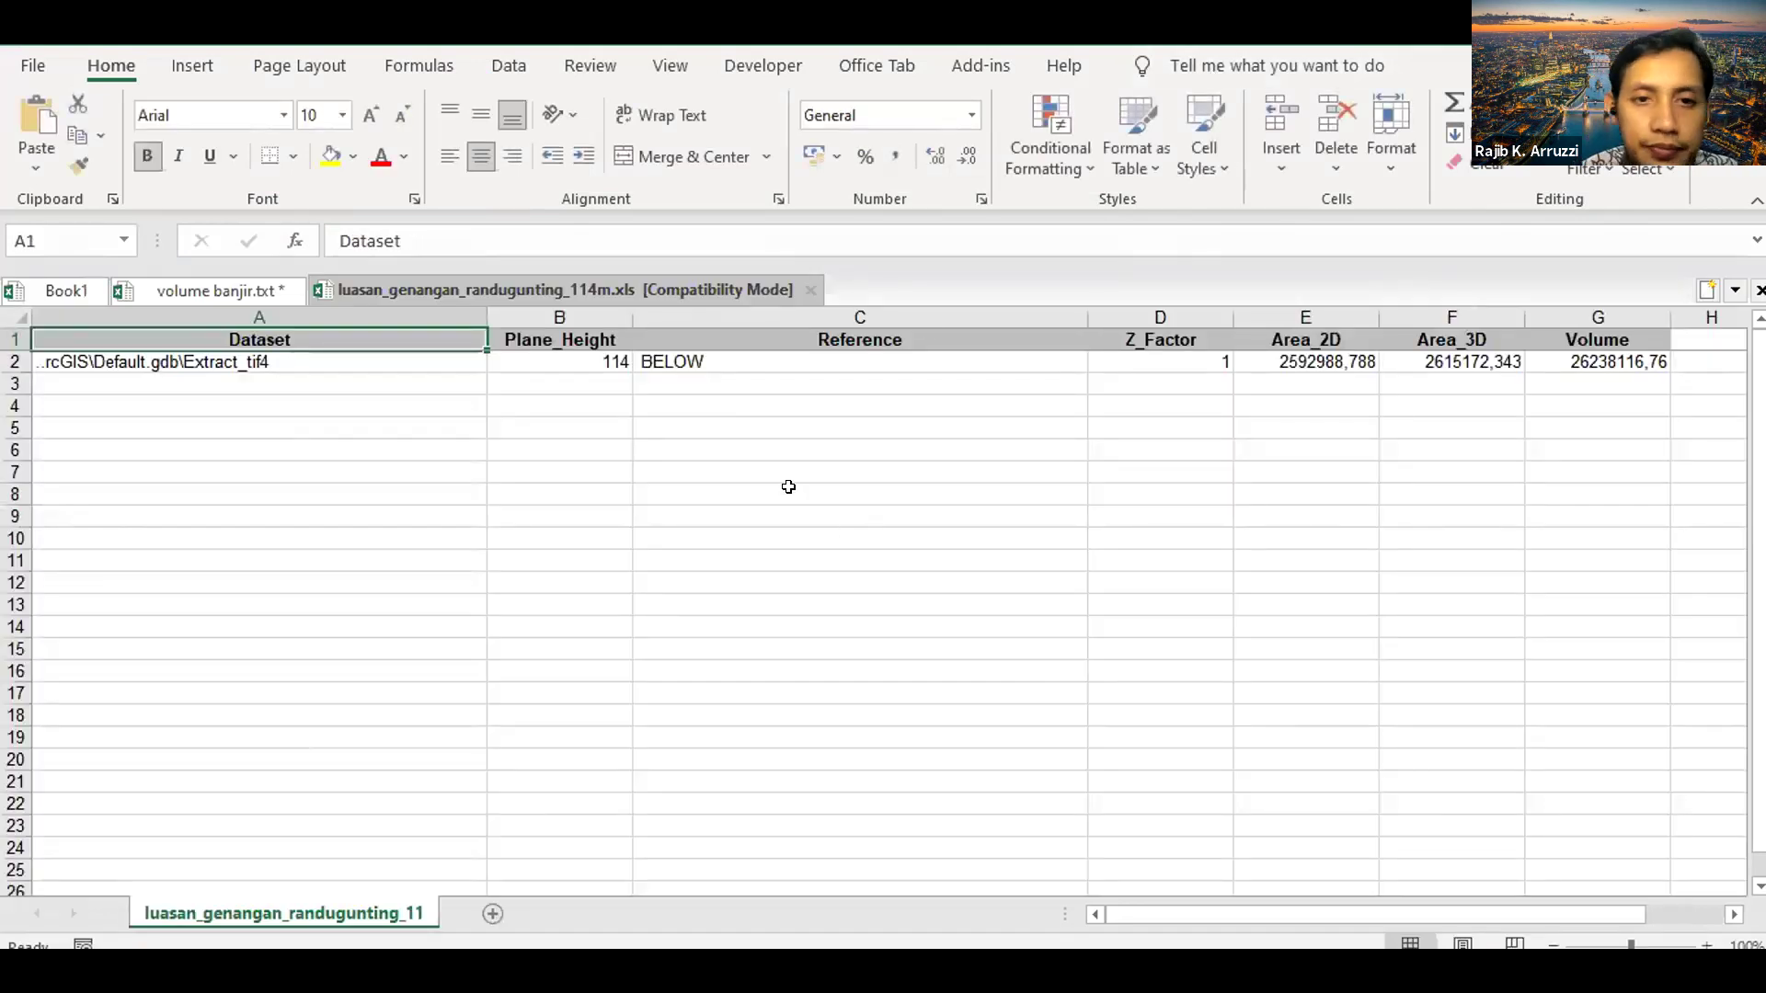
Examine the exported plane height, reference, Z factor, 2D area, 3D area and volume fields in the spreadsheet
{"action": "left_click", "coordinate": [756, 449]}
{"action": "left_click_drag", "start_coordinate": [1191, 911], "coordinate": [1339, 900]}
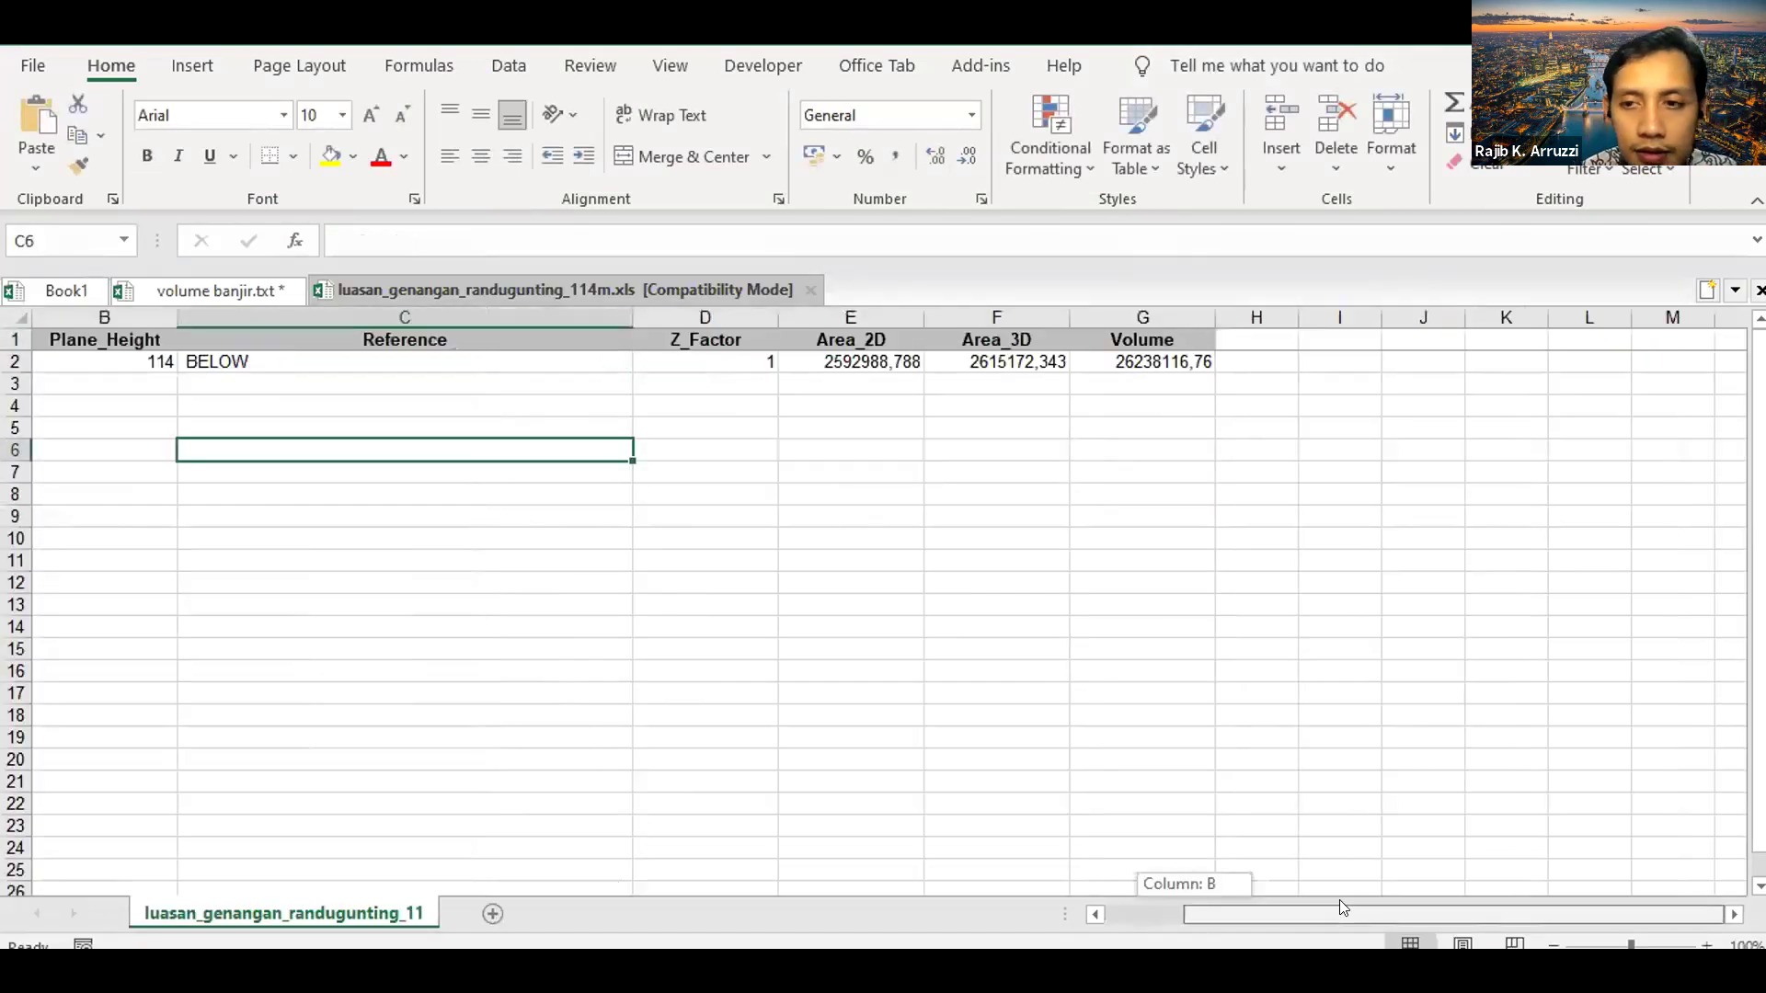
{"action": "left_click", "coordinate": [1119, 363]}
{"action": "left_click", "coordinate": [996, 353]}
{"action": "left_click", "coordinate": [849, 354]}
{"action": "left_click", "coordinate": [706, 360]}
{"action": "left_click", "coordinate": [452, 363]}
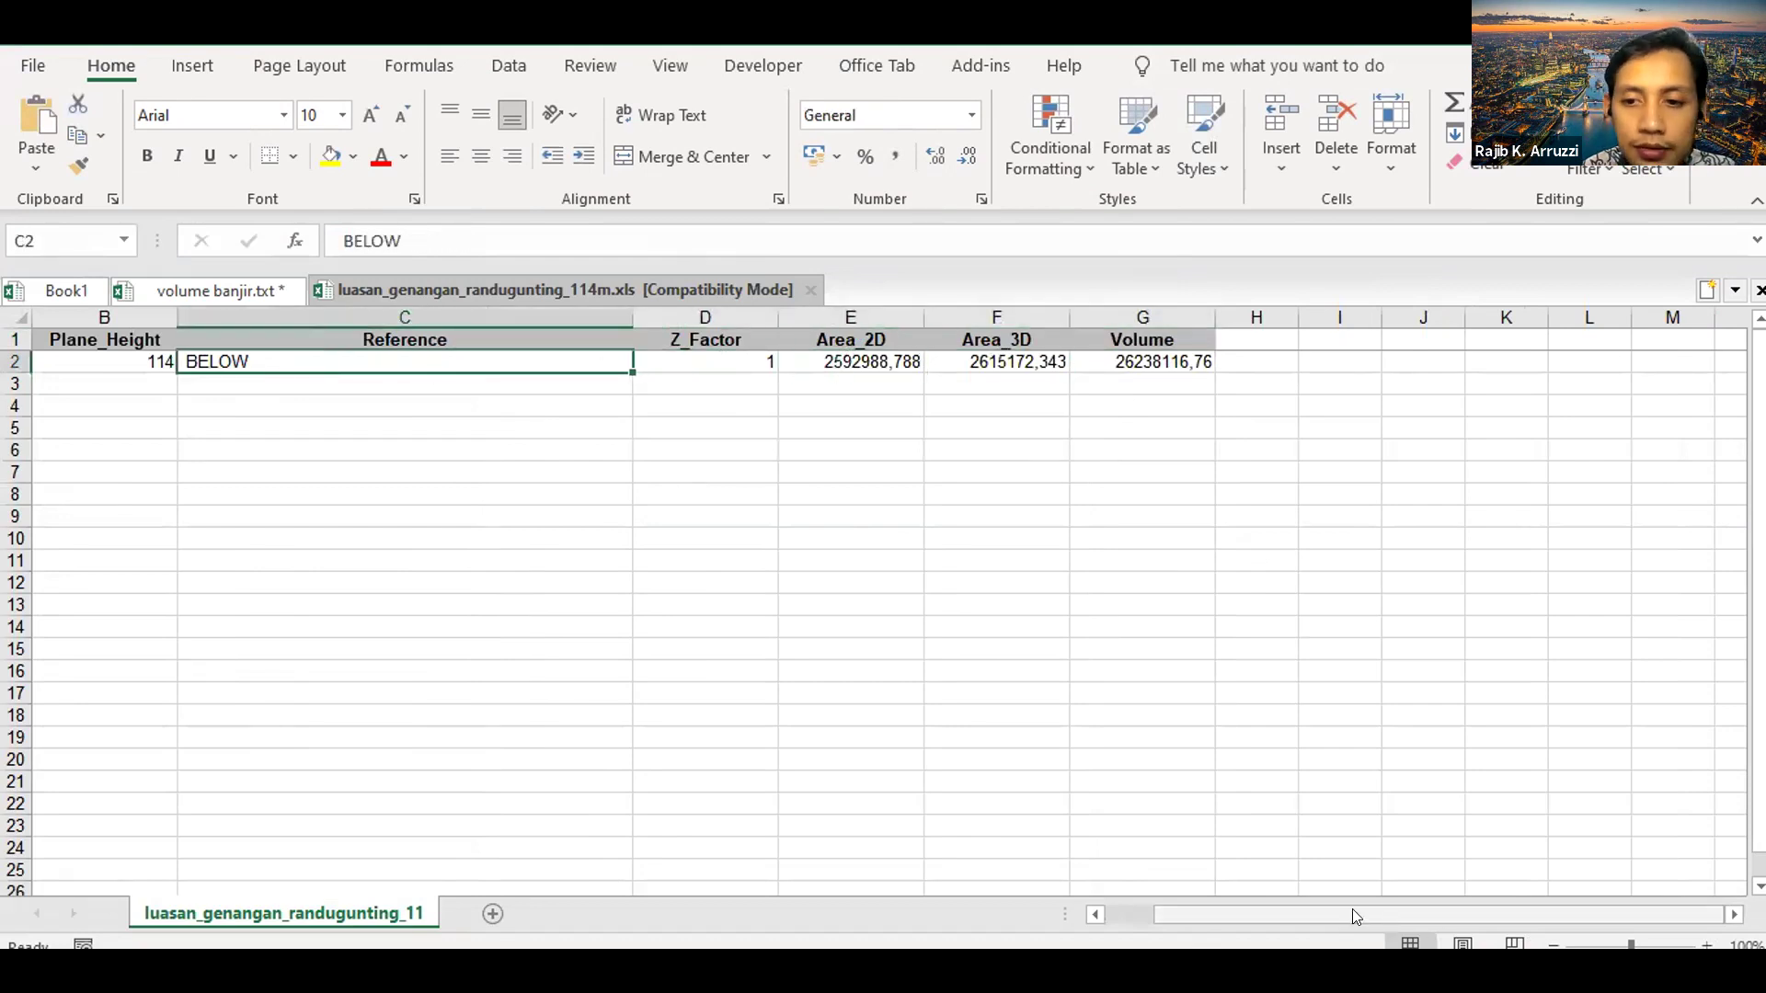
{"action": "left_click_drag", "start_coordinate": [1352, 915], "coordinate": [1301, 915]}
{"action": "left_click", "coordinate": [702, 557]}
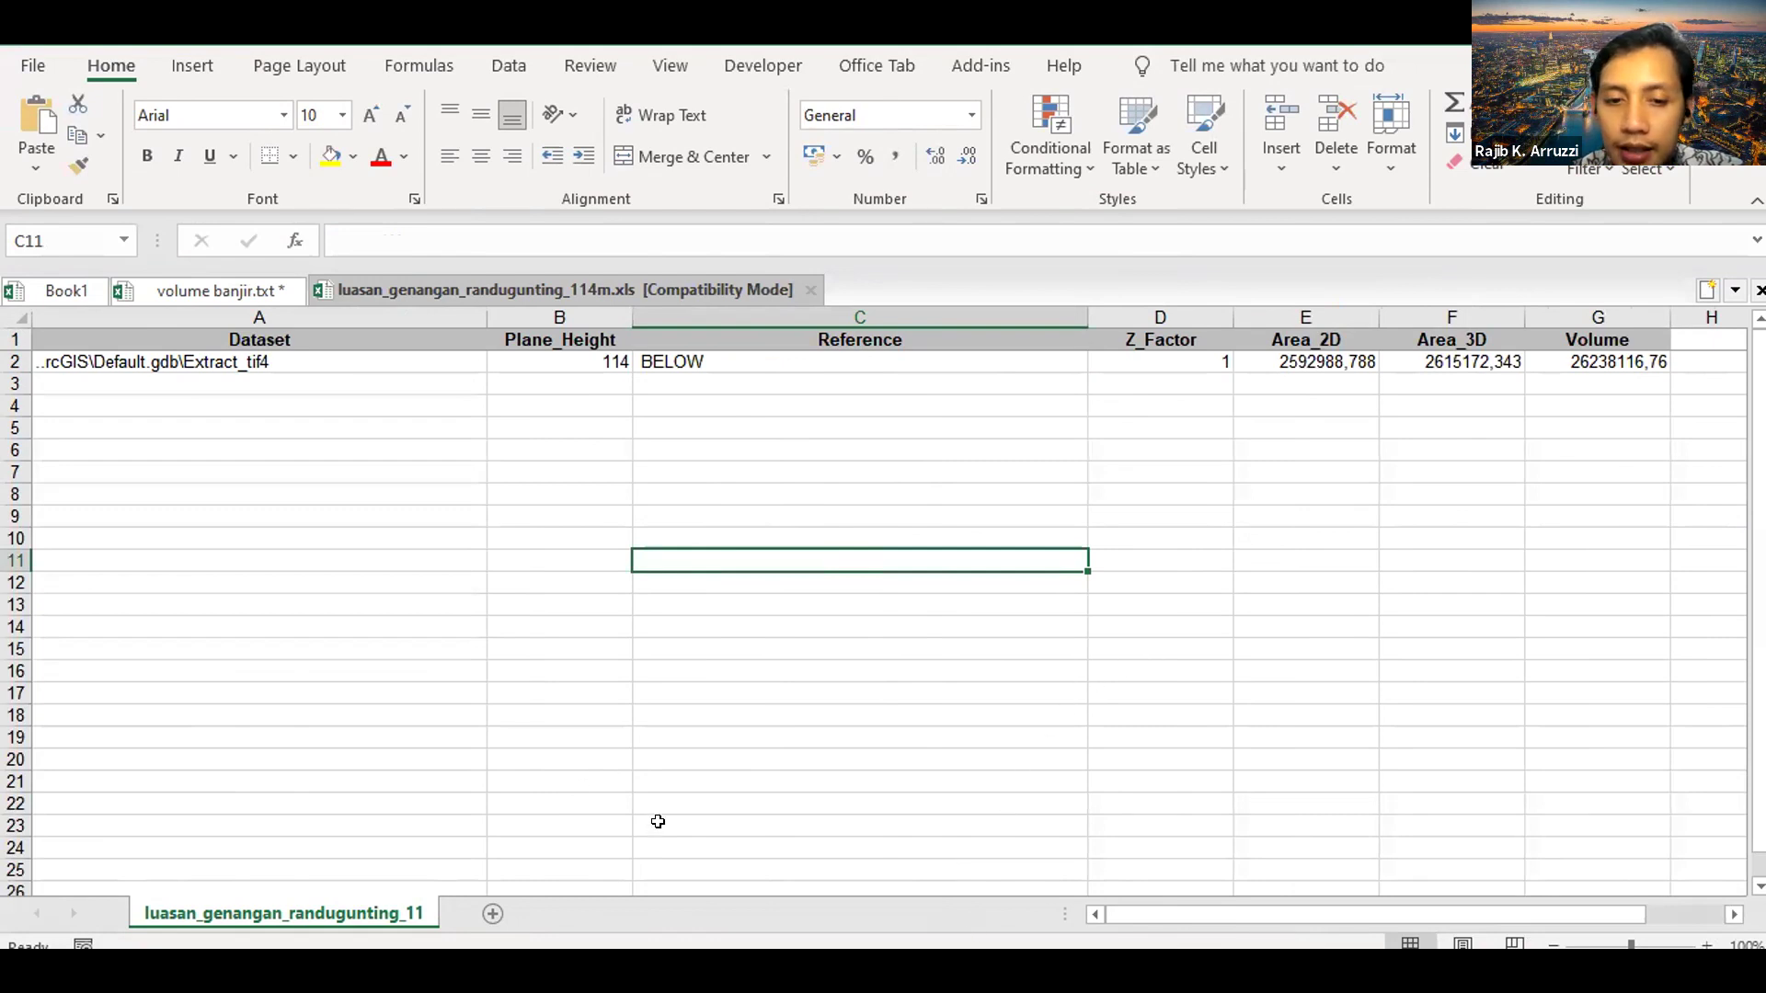
Switch to the Simulasi Genangan Banjir.pptx presentation in PowerPoint, maximize it and view the slide with the Randugunting dam's technical data
{"action": "key", "text": "alt+Tab"}
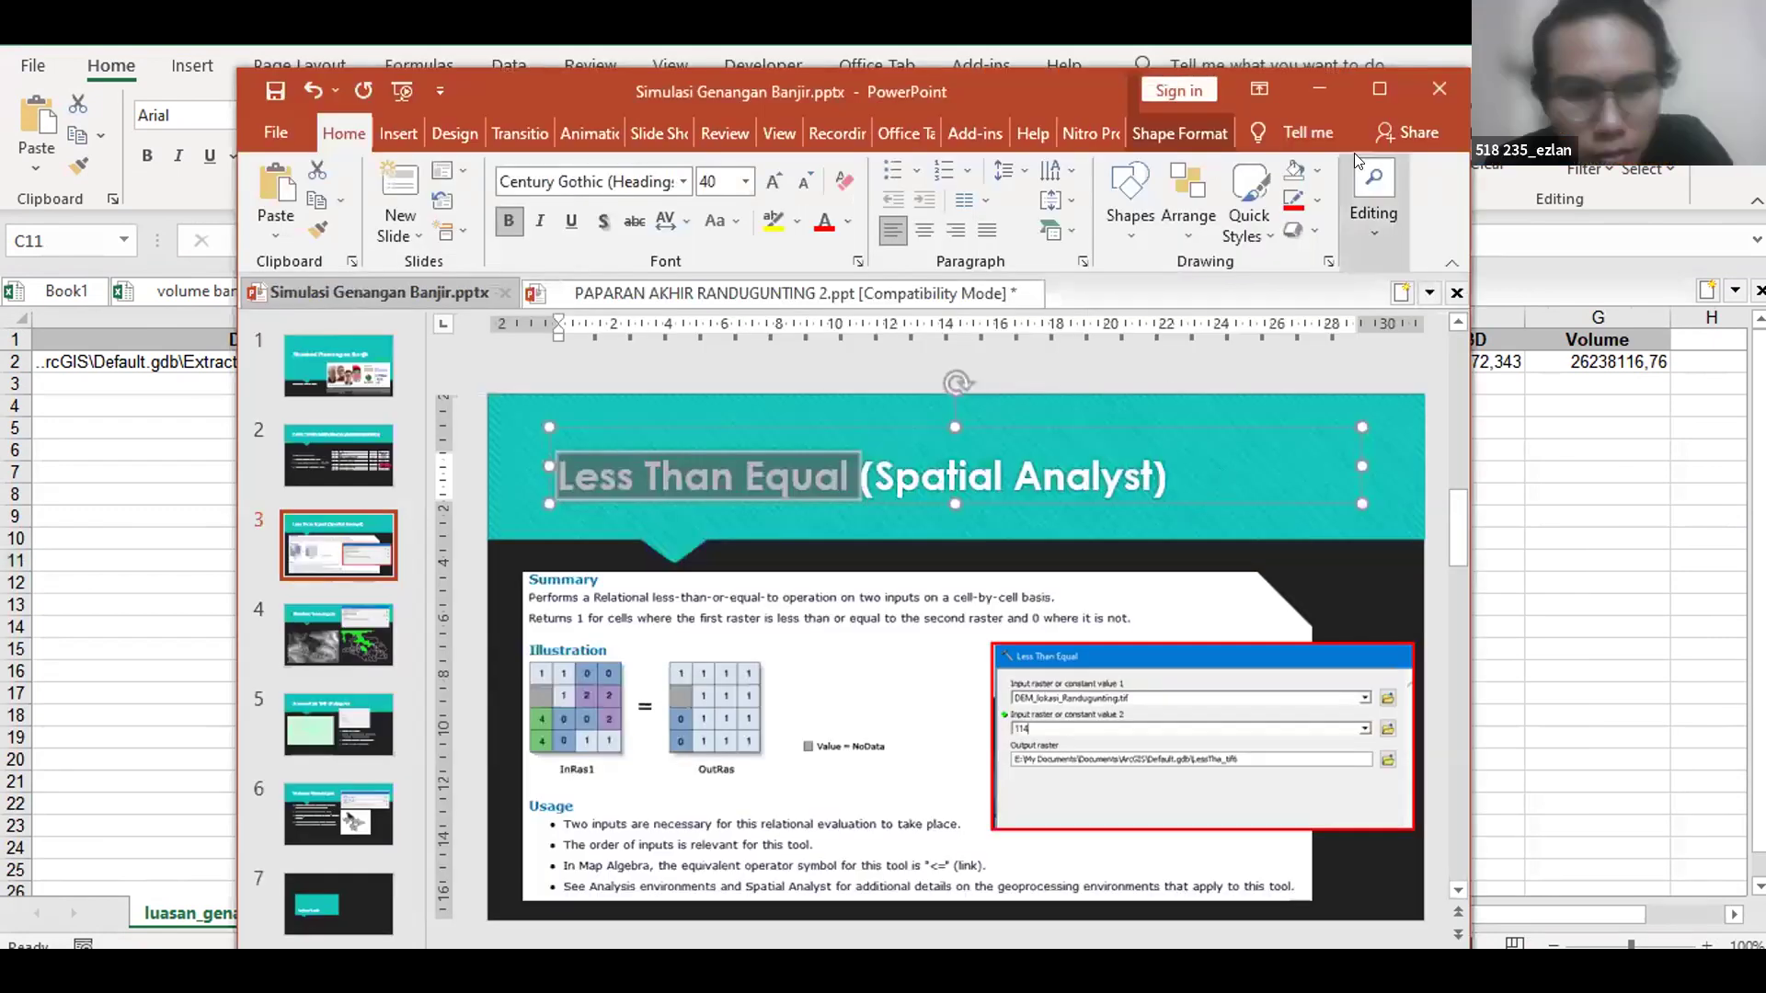
{"action": "left_click", "coordinate": [1379, 89]}
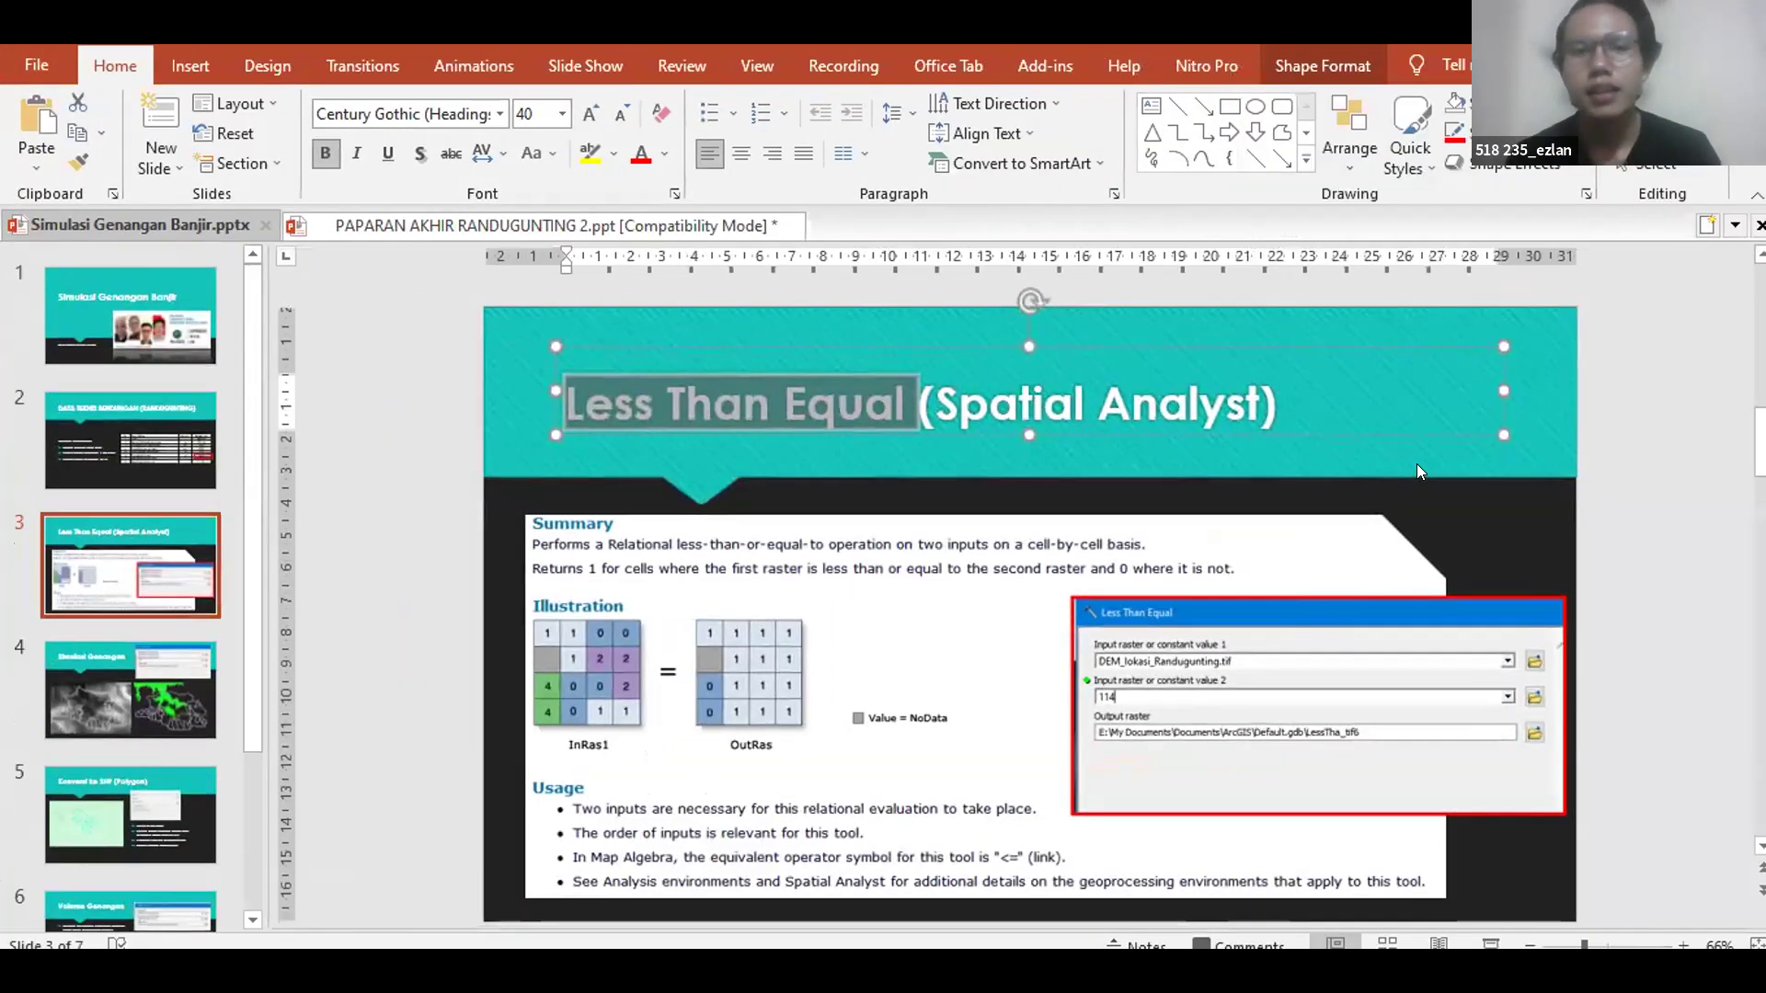
{"action": "left_click", "coordinate": [165, 338]}
{"action": "left_click", "coordinate": [155, 423]}
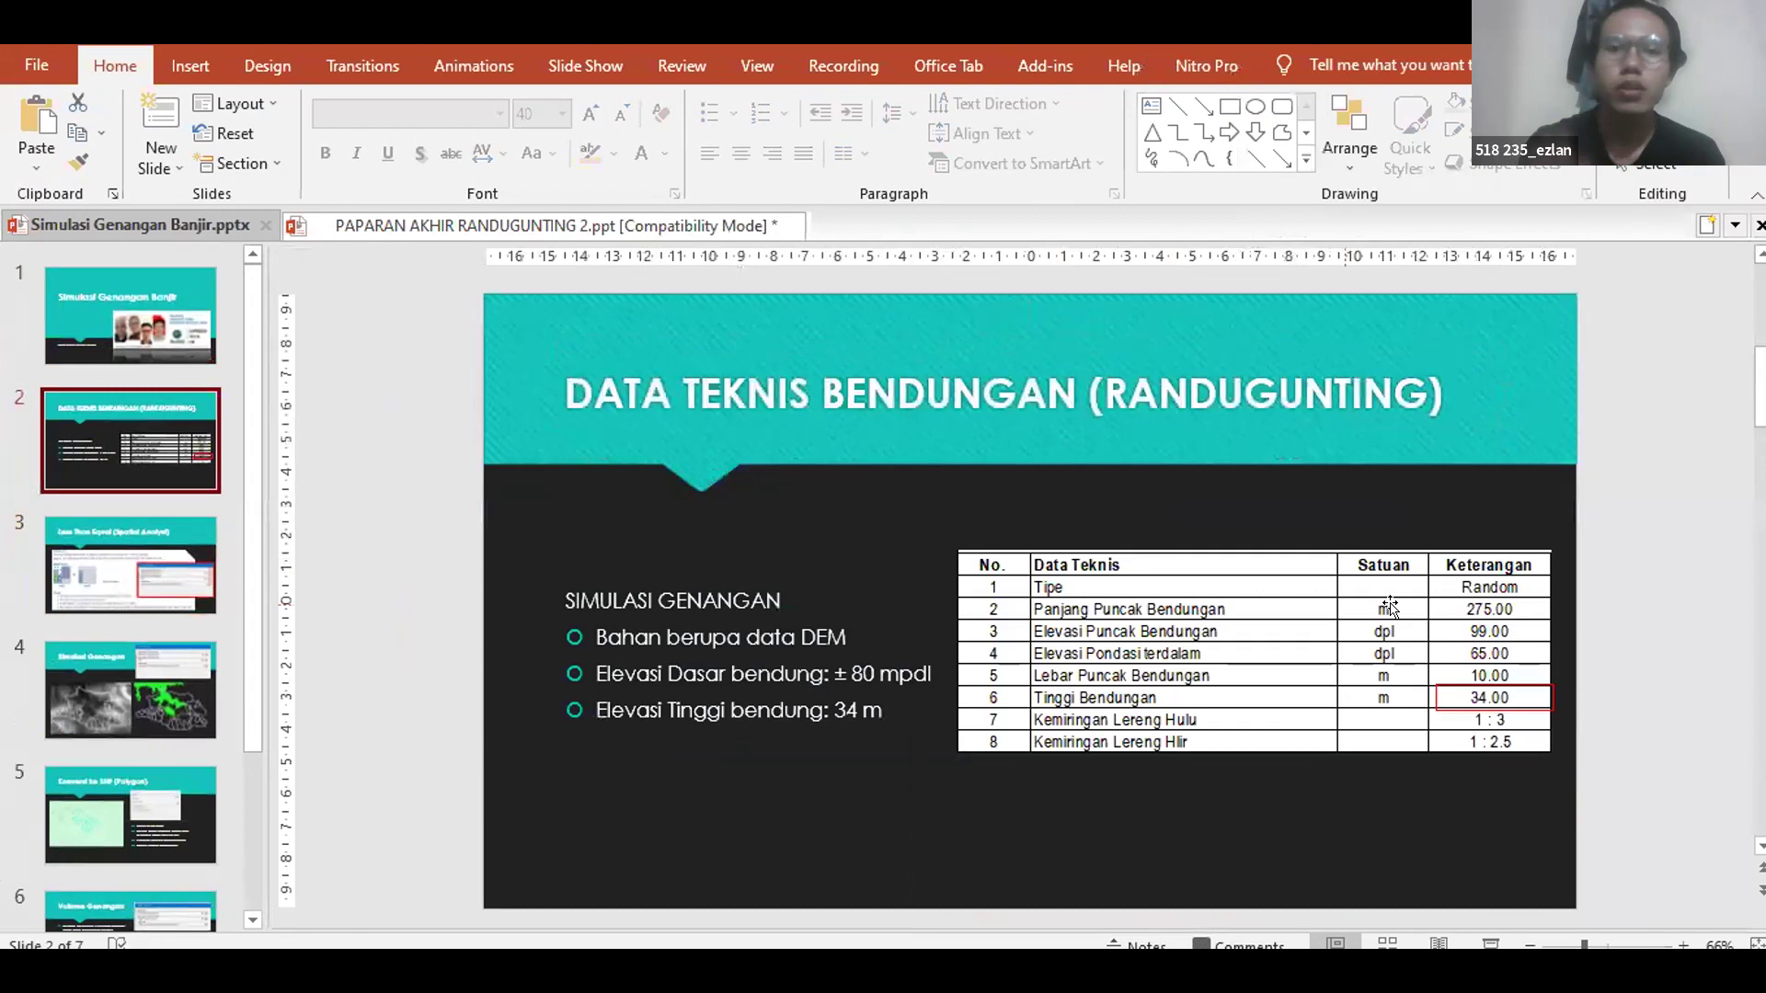
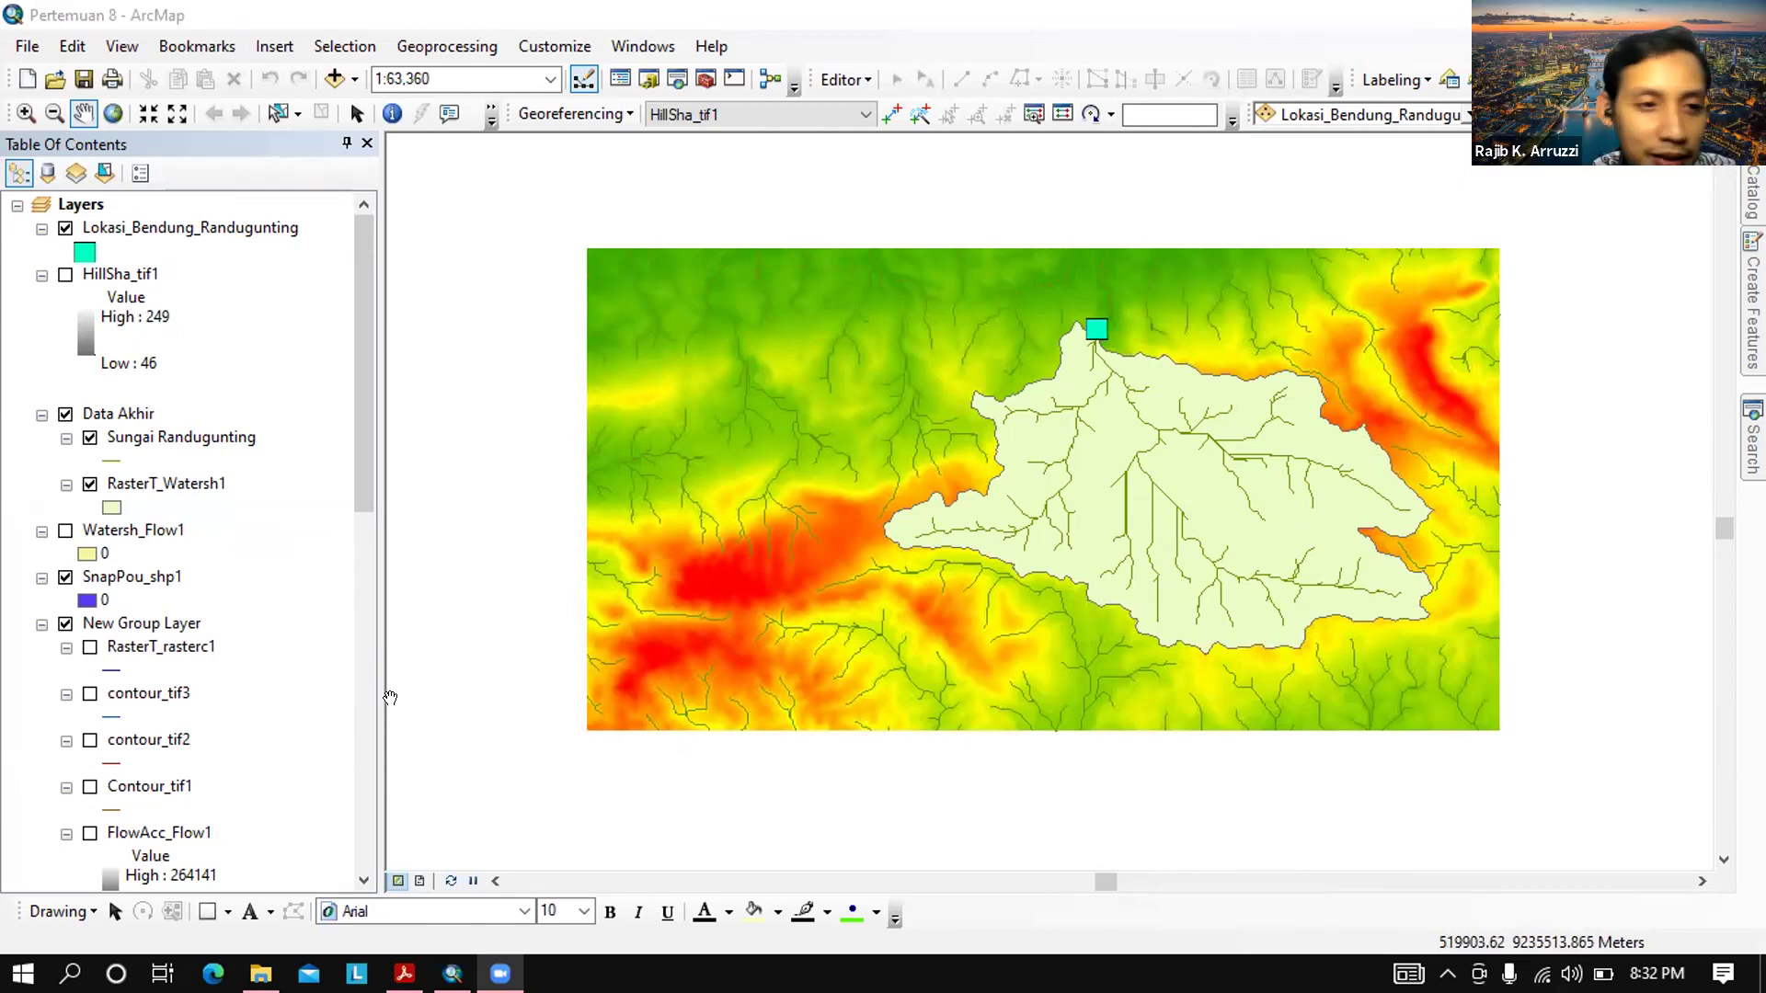
{"action": "scroll", "coordinate": [280, 692], "scroll_direction": "down", "scroll_amount": 5}
{"action": "scroll", "coordinate": [282, 692], "scroll_direction": "up", "scroll_amount": 3}
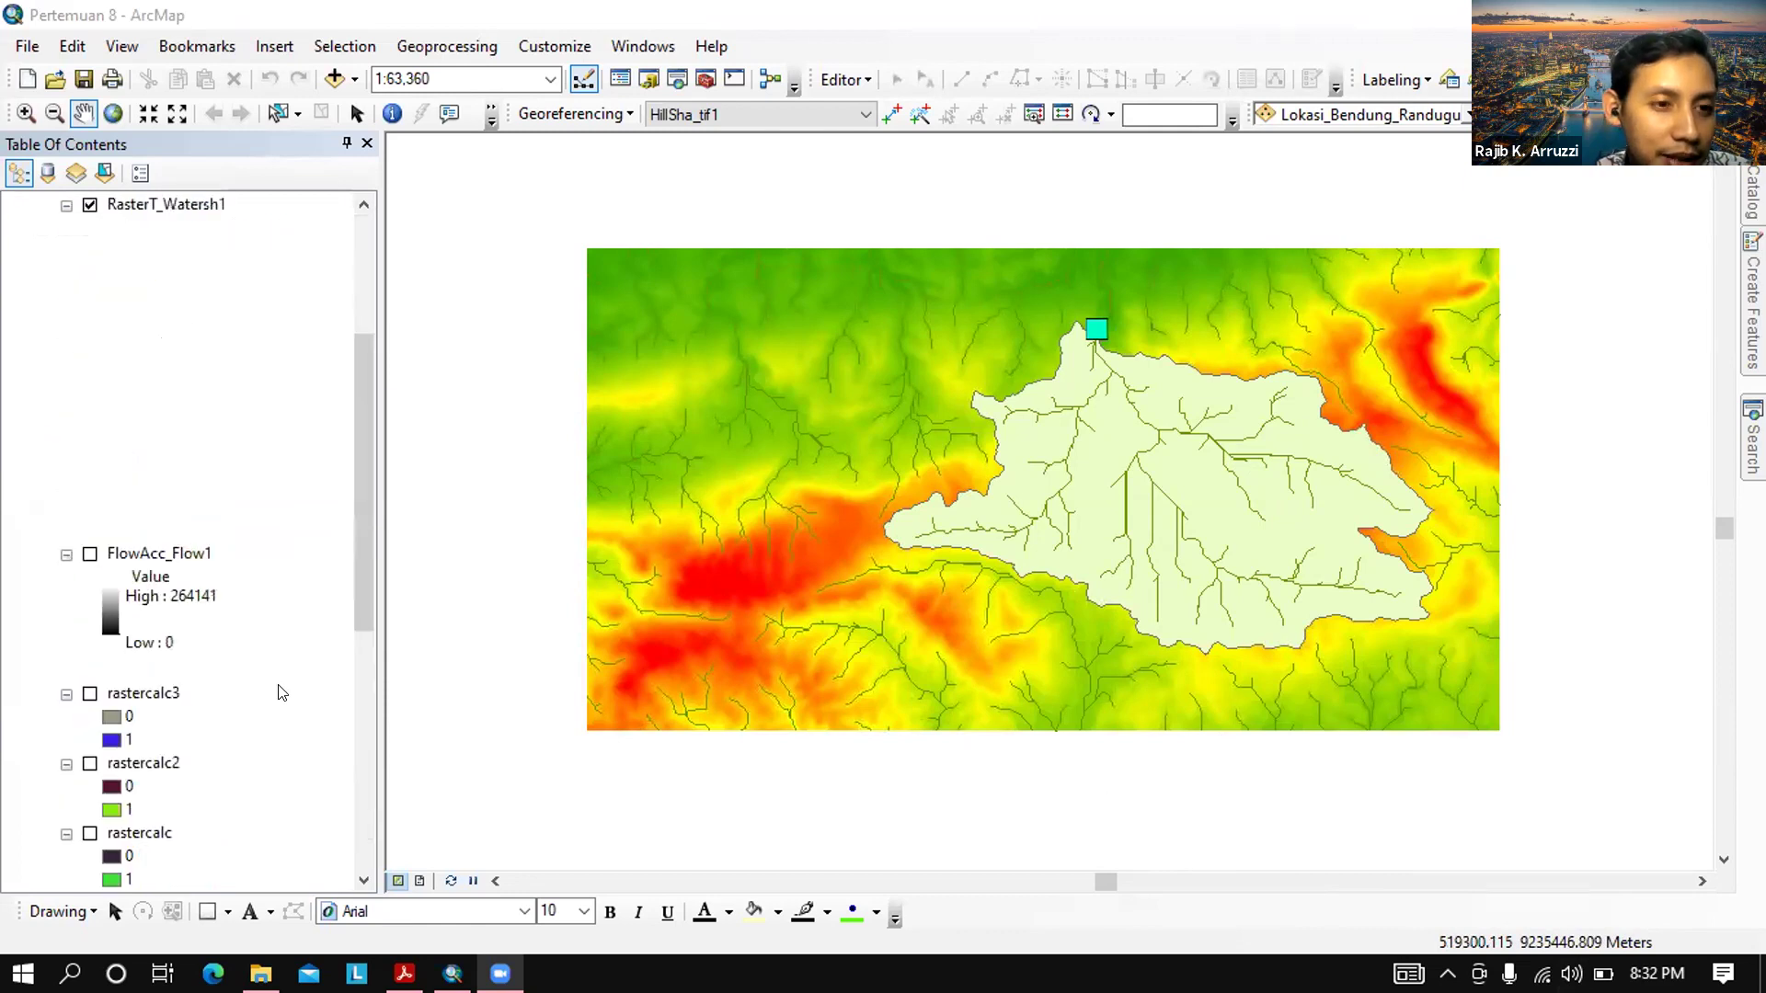
{"action": "scroll", "coordinate": [281, 691], "scroll_direction": "up", "scroll_amount": 3}
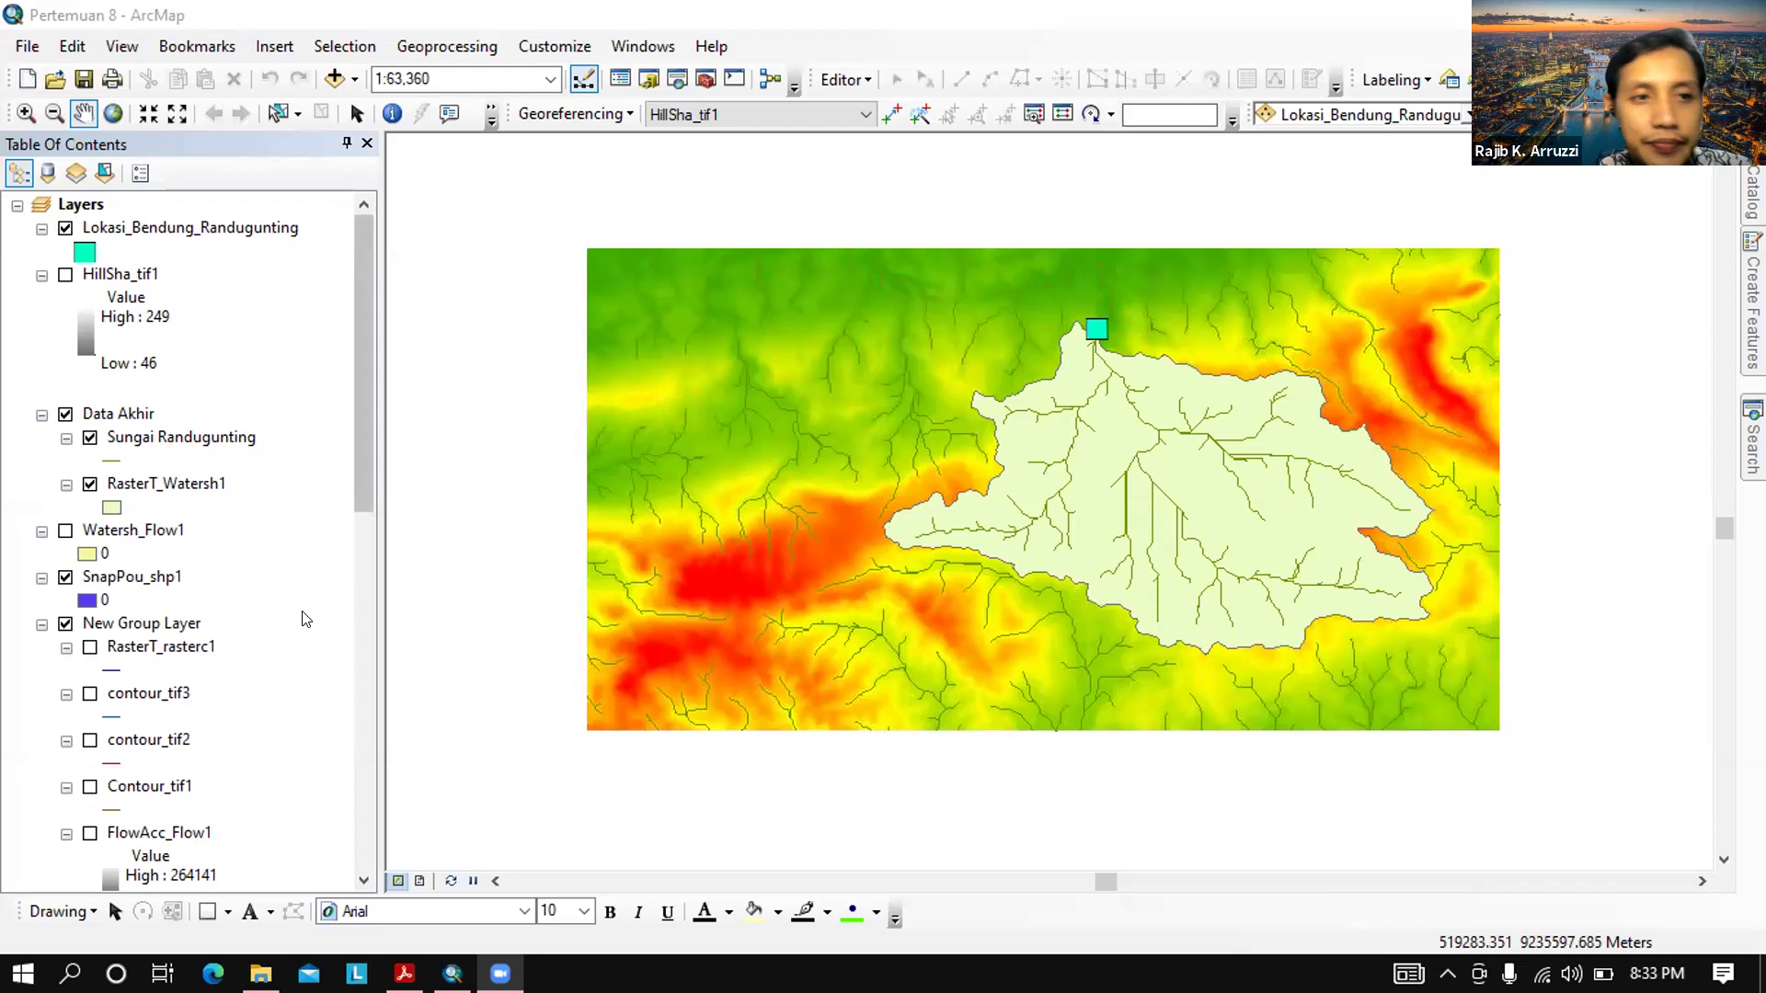
{"action": "left_click", "coordinate": [31, 48]}
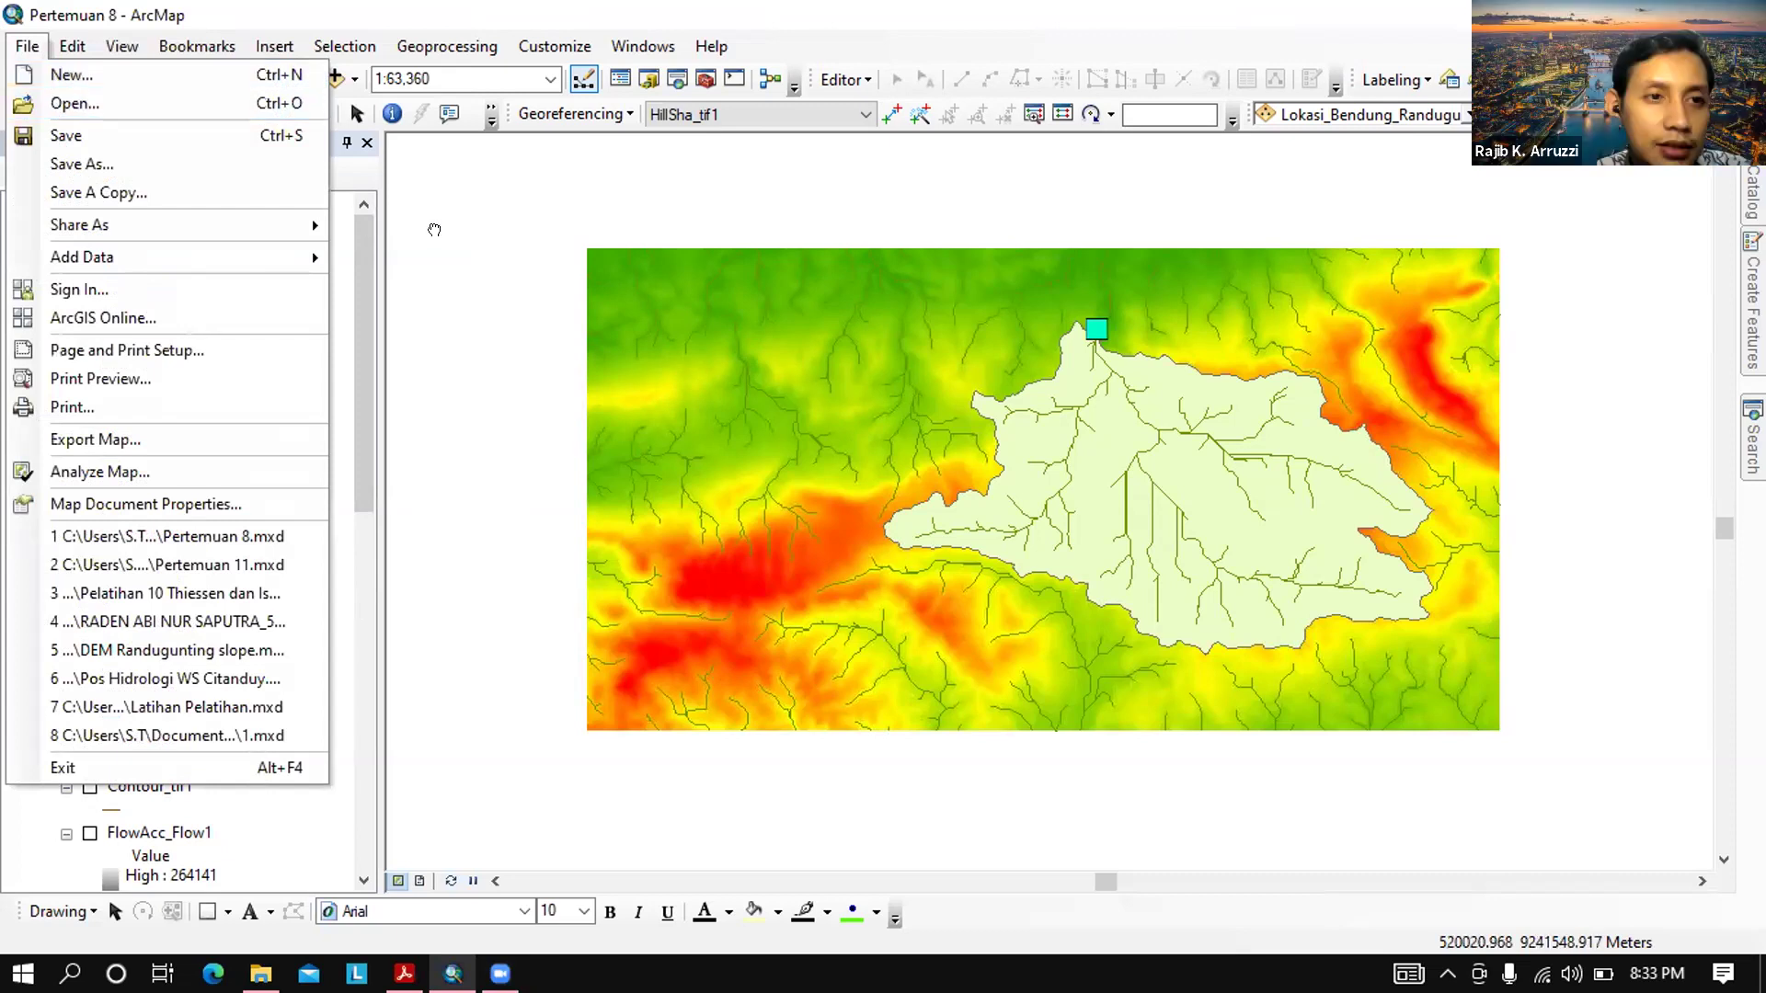
{"action": "left_click_drag", "start_coordinate": [434, 230], "coordinate": [1038, 490]}
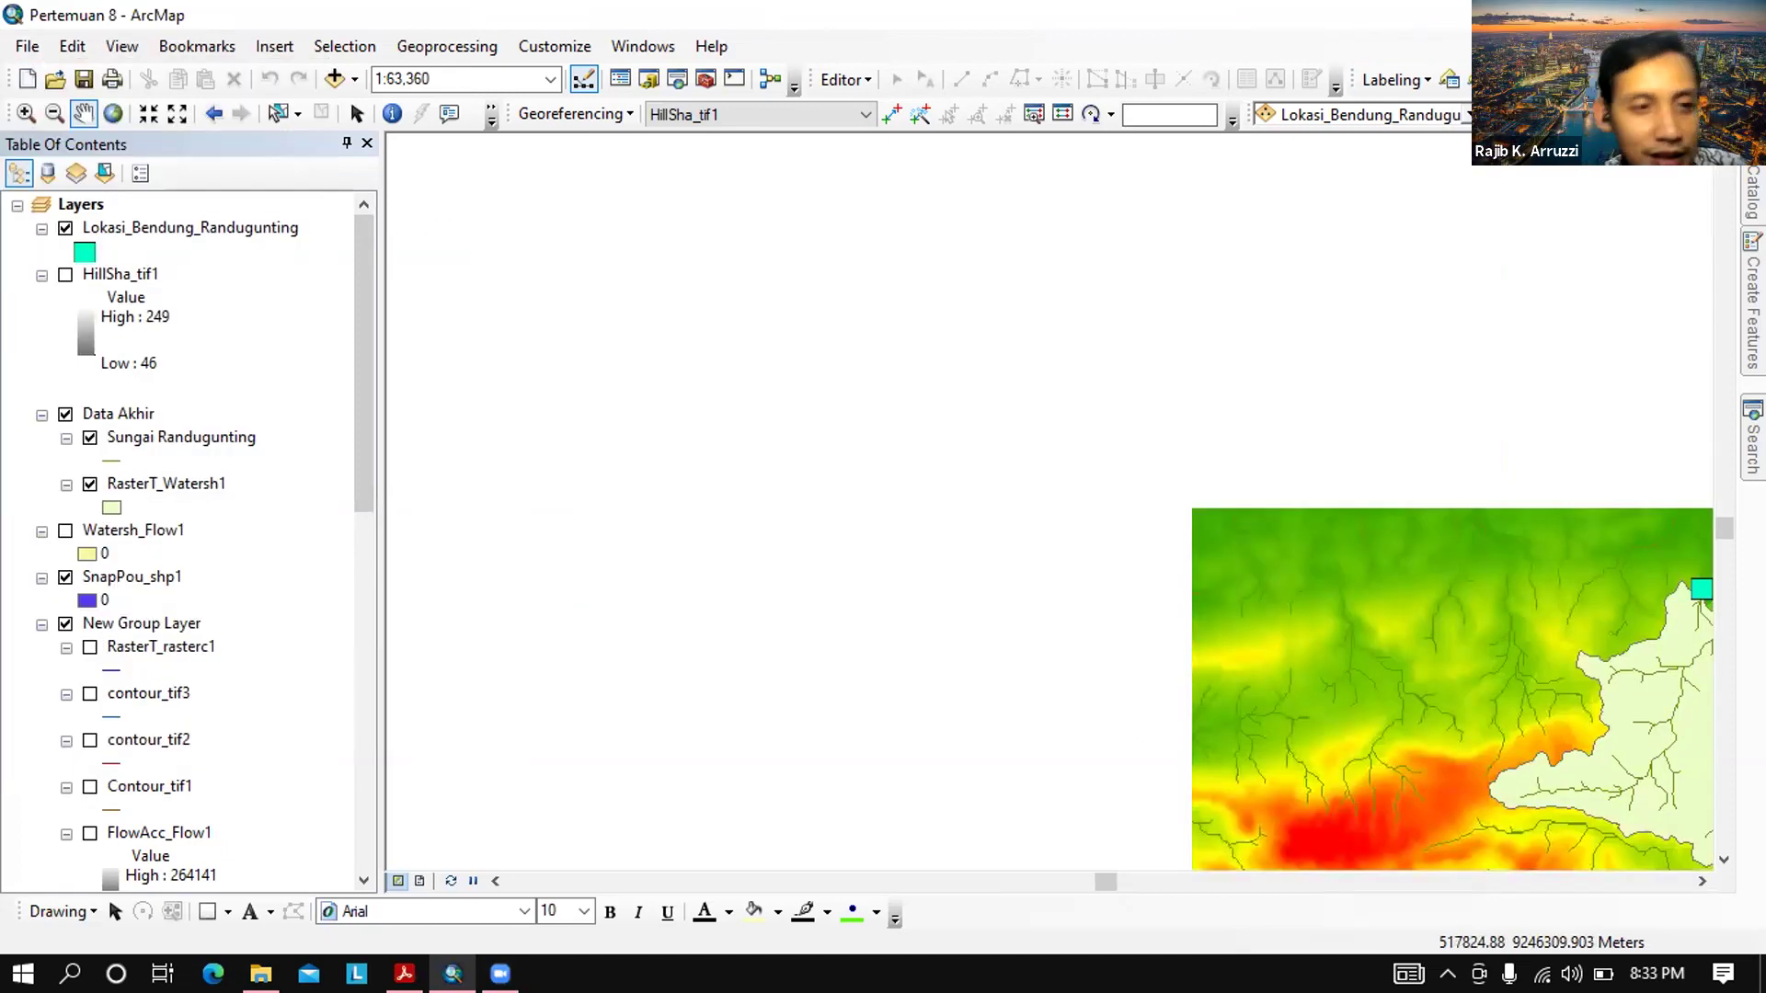
{"action": "left_click", "coordinate": [1744, 15]}
{"action": "left_click", "coordinate": [1046, 397]}
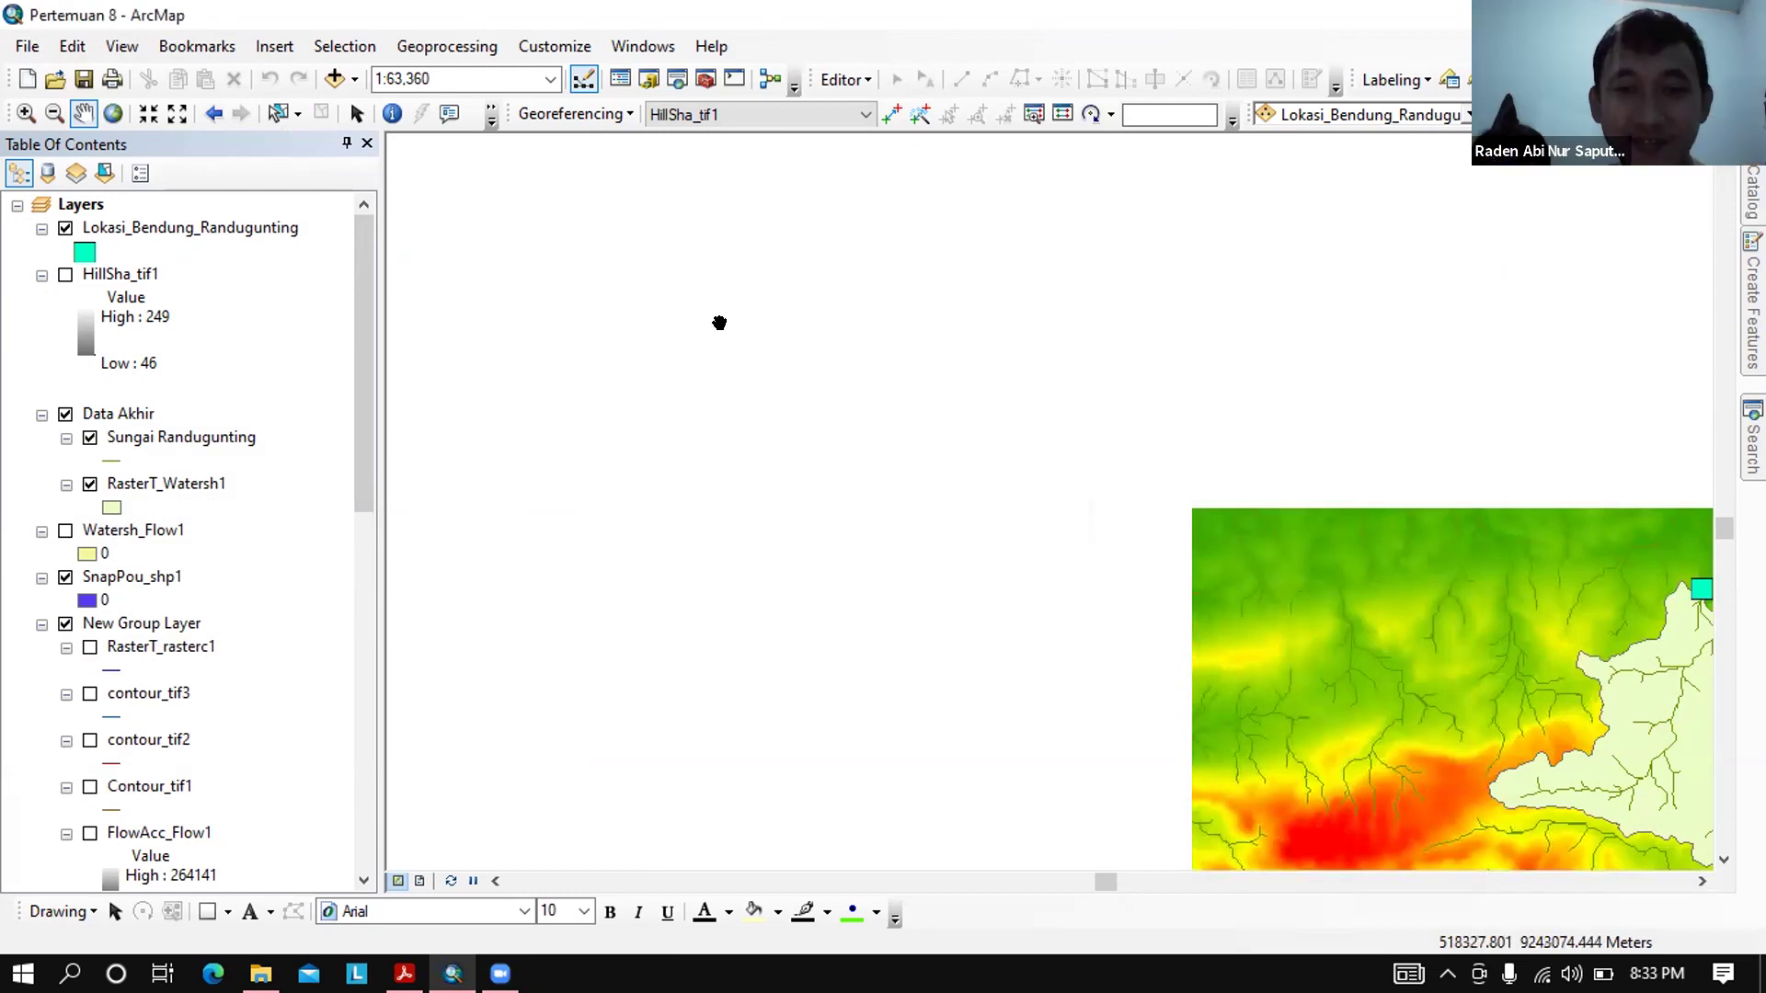
Open the Pertemuan 11 map document from the Pelatihan 11 folder, discarding the changes to Pertemuan 8
{"action": "left_click", "coordinate": [29, 47]}
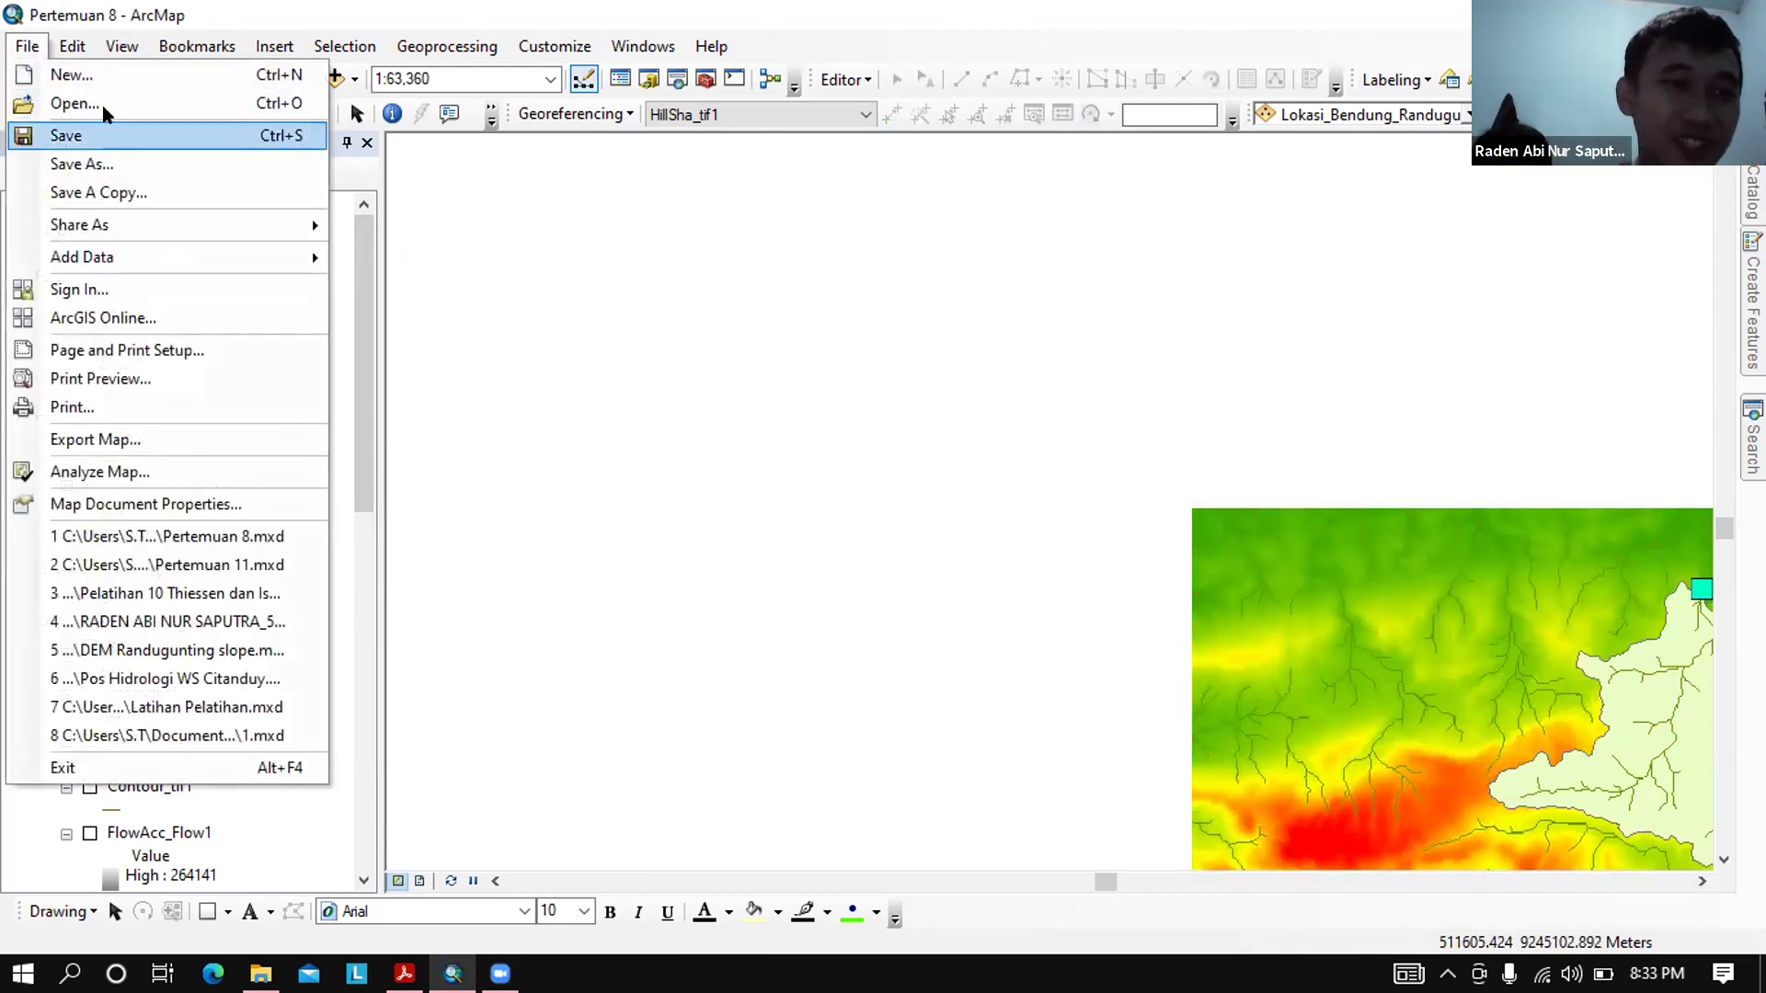
{"action": "left_click", "coordinate": [165, 136]}
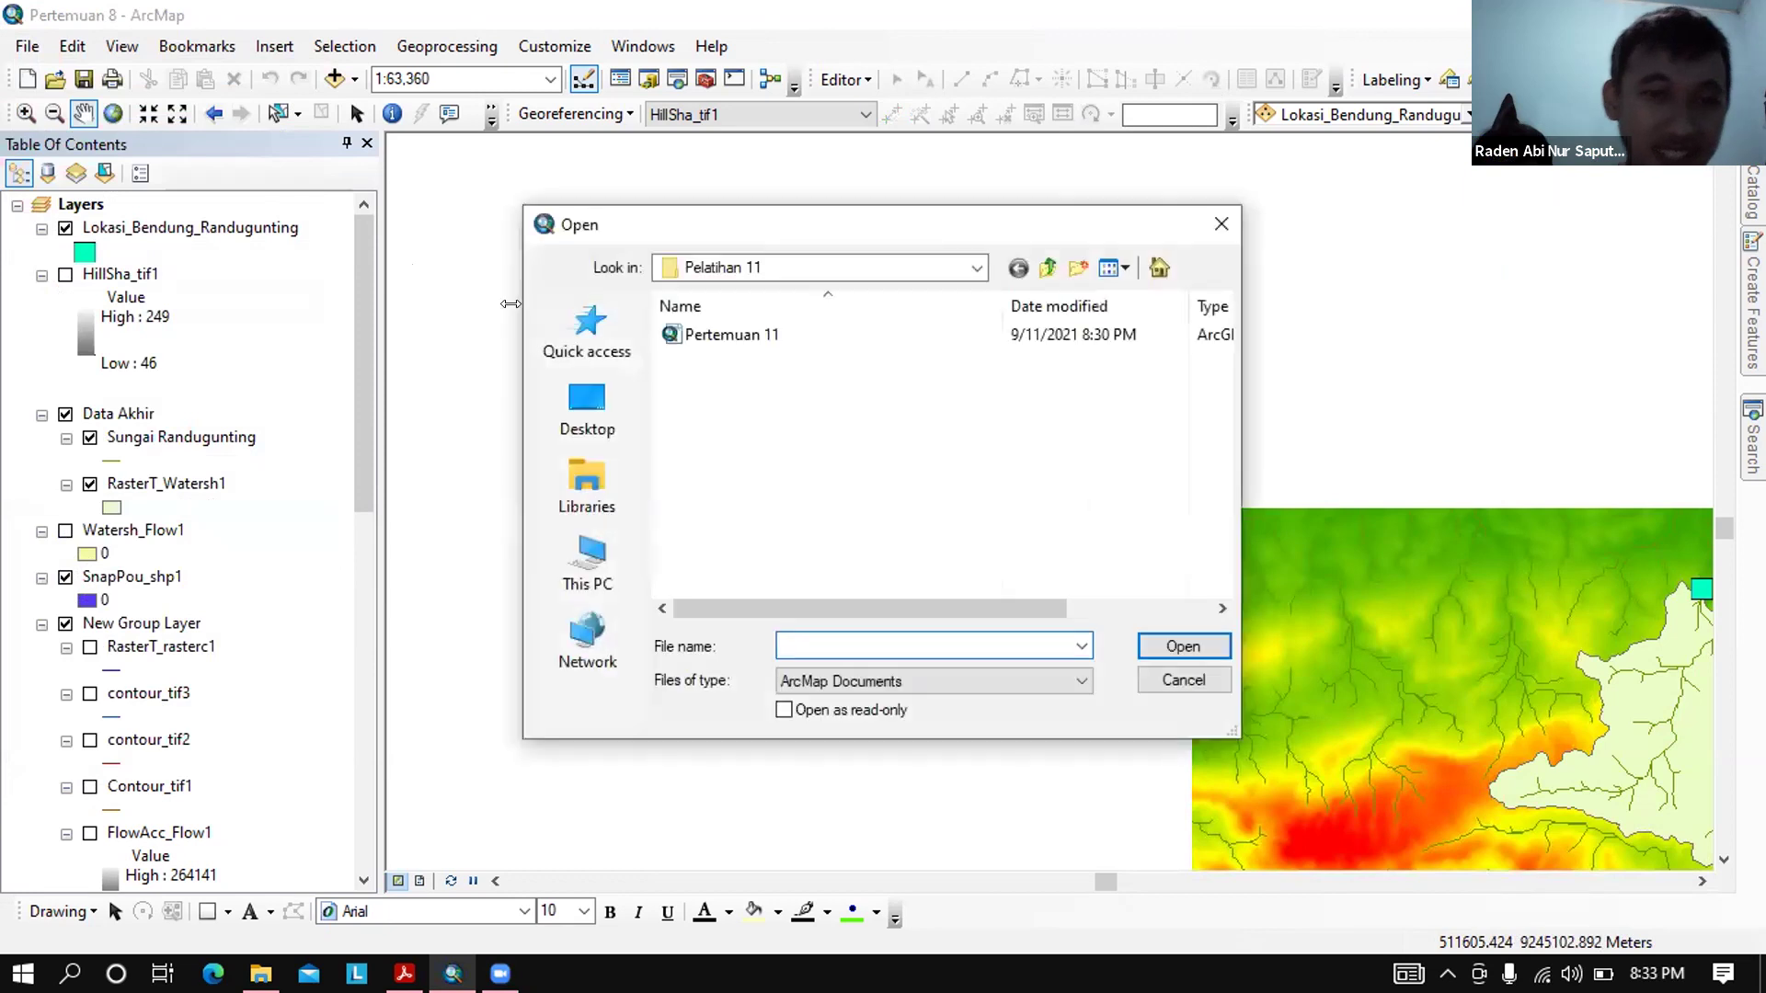
{"action": "left_click", "coordinate": [729, 335]}
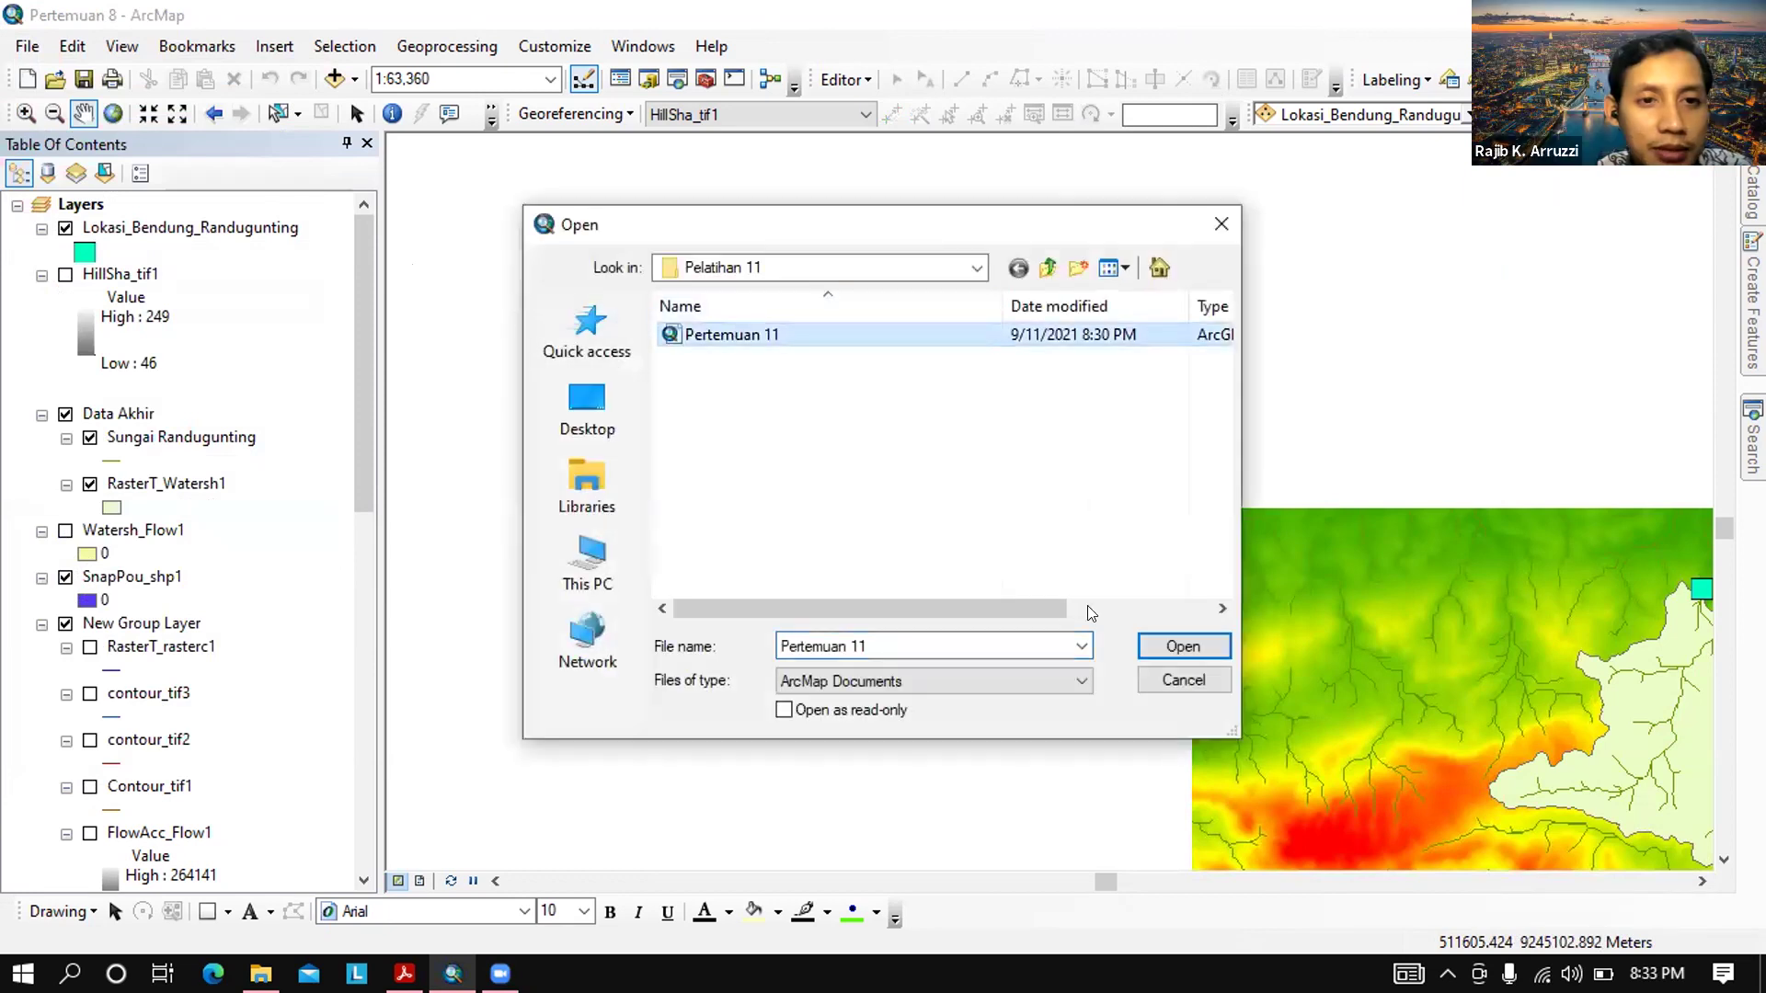
{"action": "left_click", "coordinate": [1149, 643]}
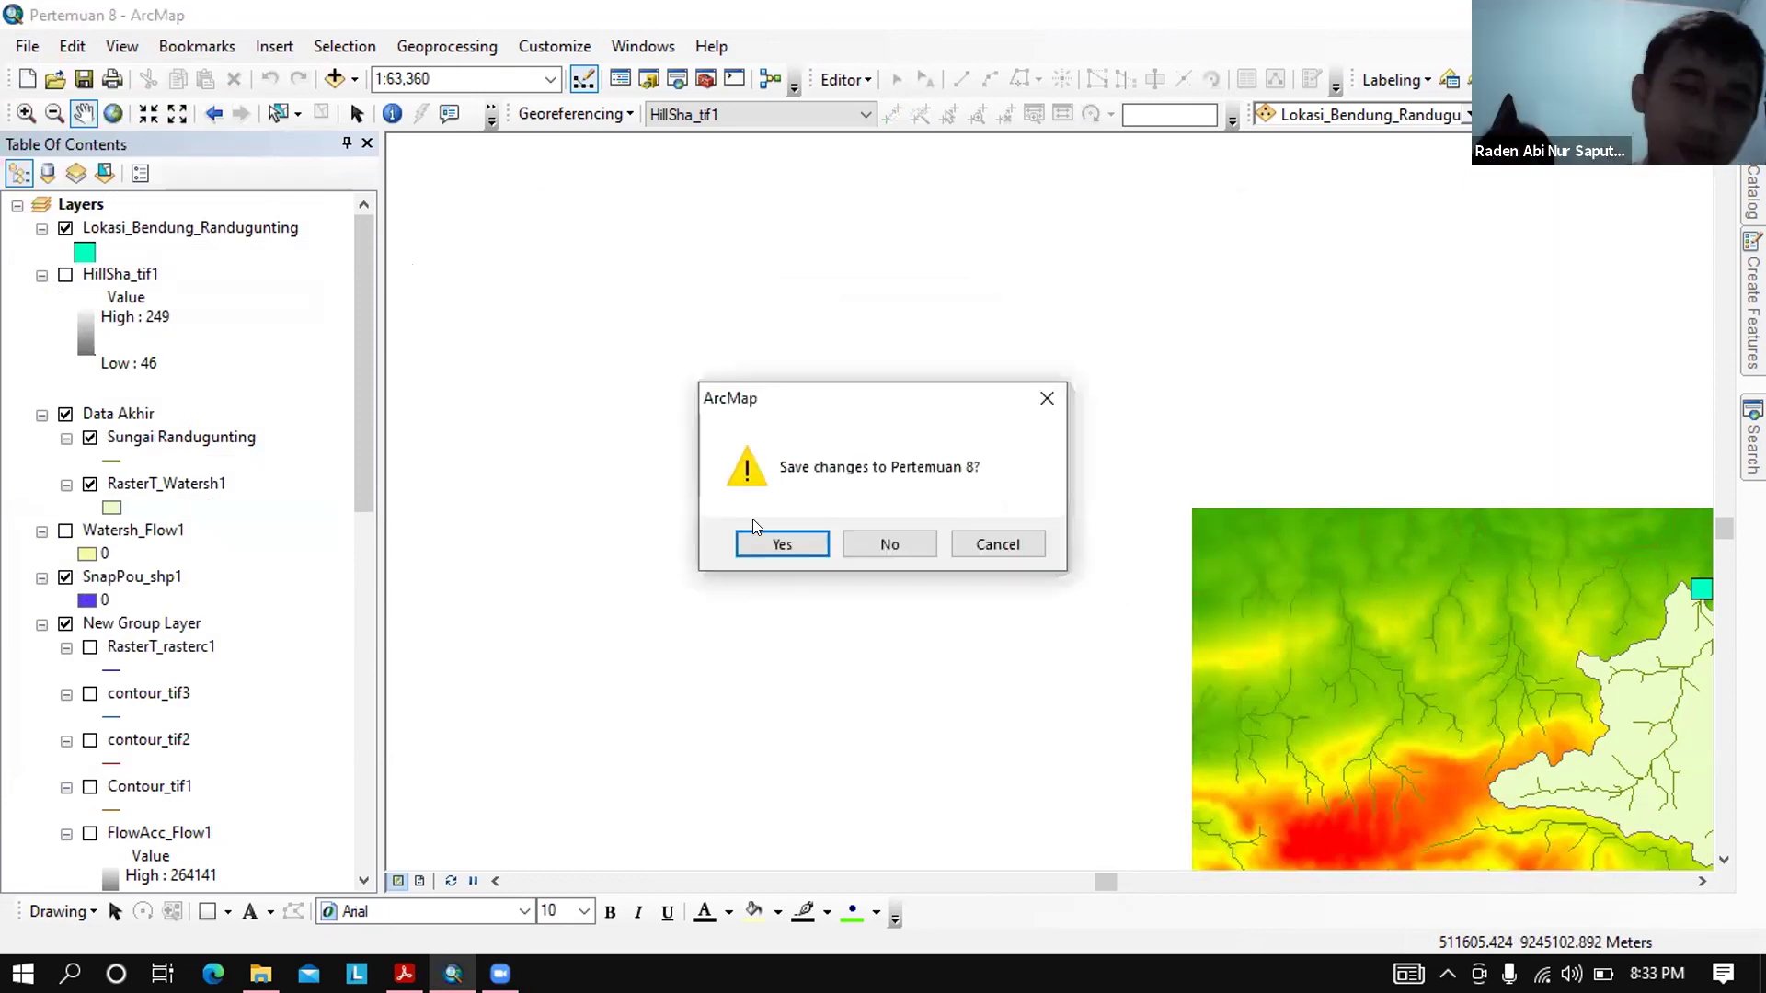
{"action": "left_click", "coordinate": [865, 541]}
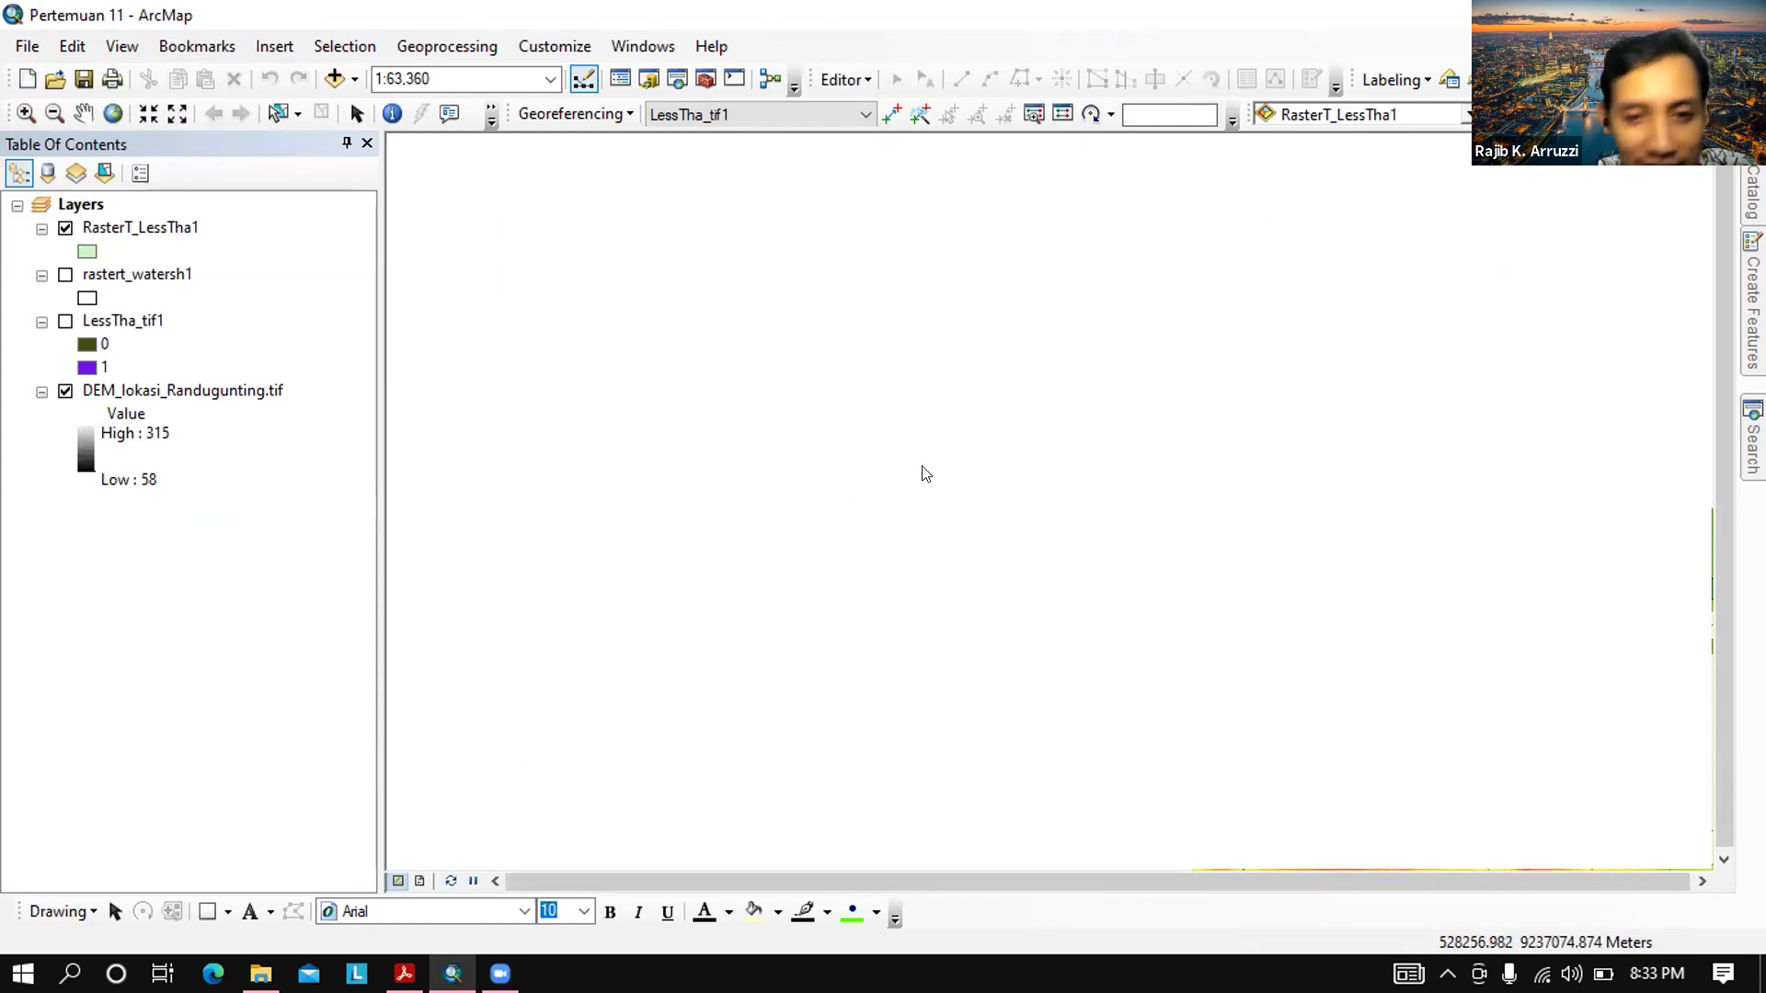
Show the rastert_watersh1 layer over the Randugunting DEM area and place it above RasterT_LessTha1 in the layer order
{"action": "left_click", "coordinate": [199, 392], "text": "alt"}
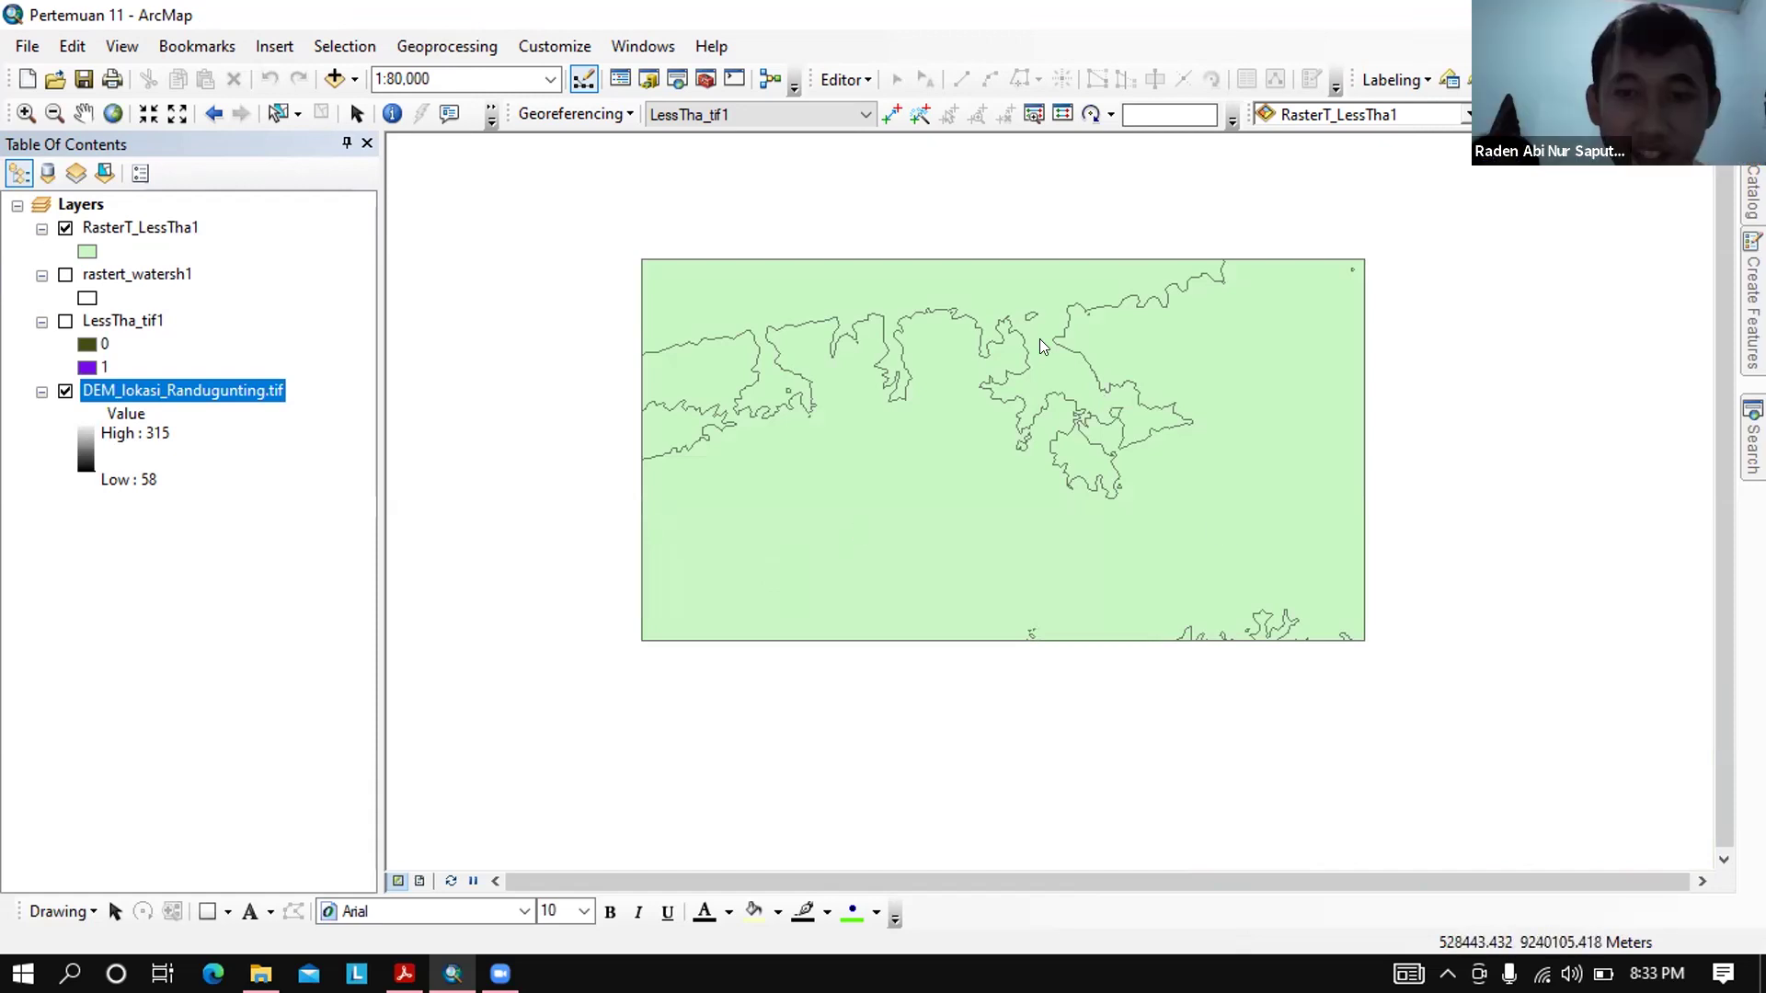
{"action": "scroll", "coordinate": [1049, 337], "scroll_direction": "up", "scroll_amount": 4}
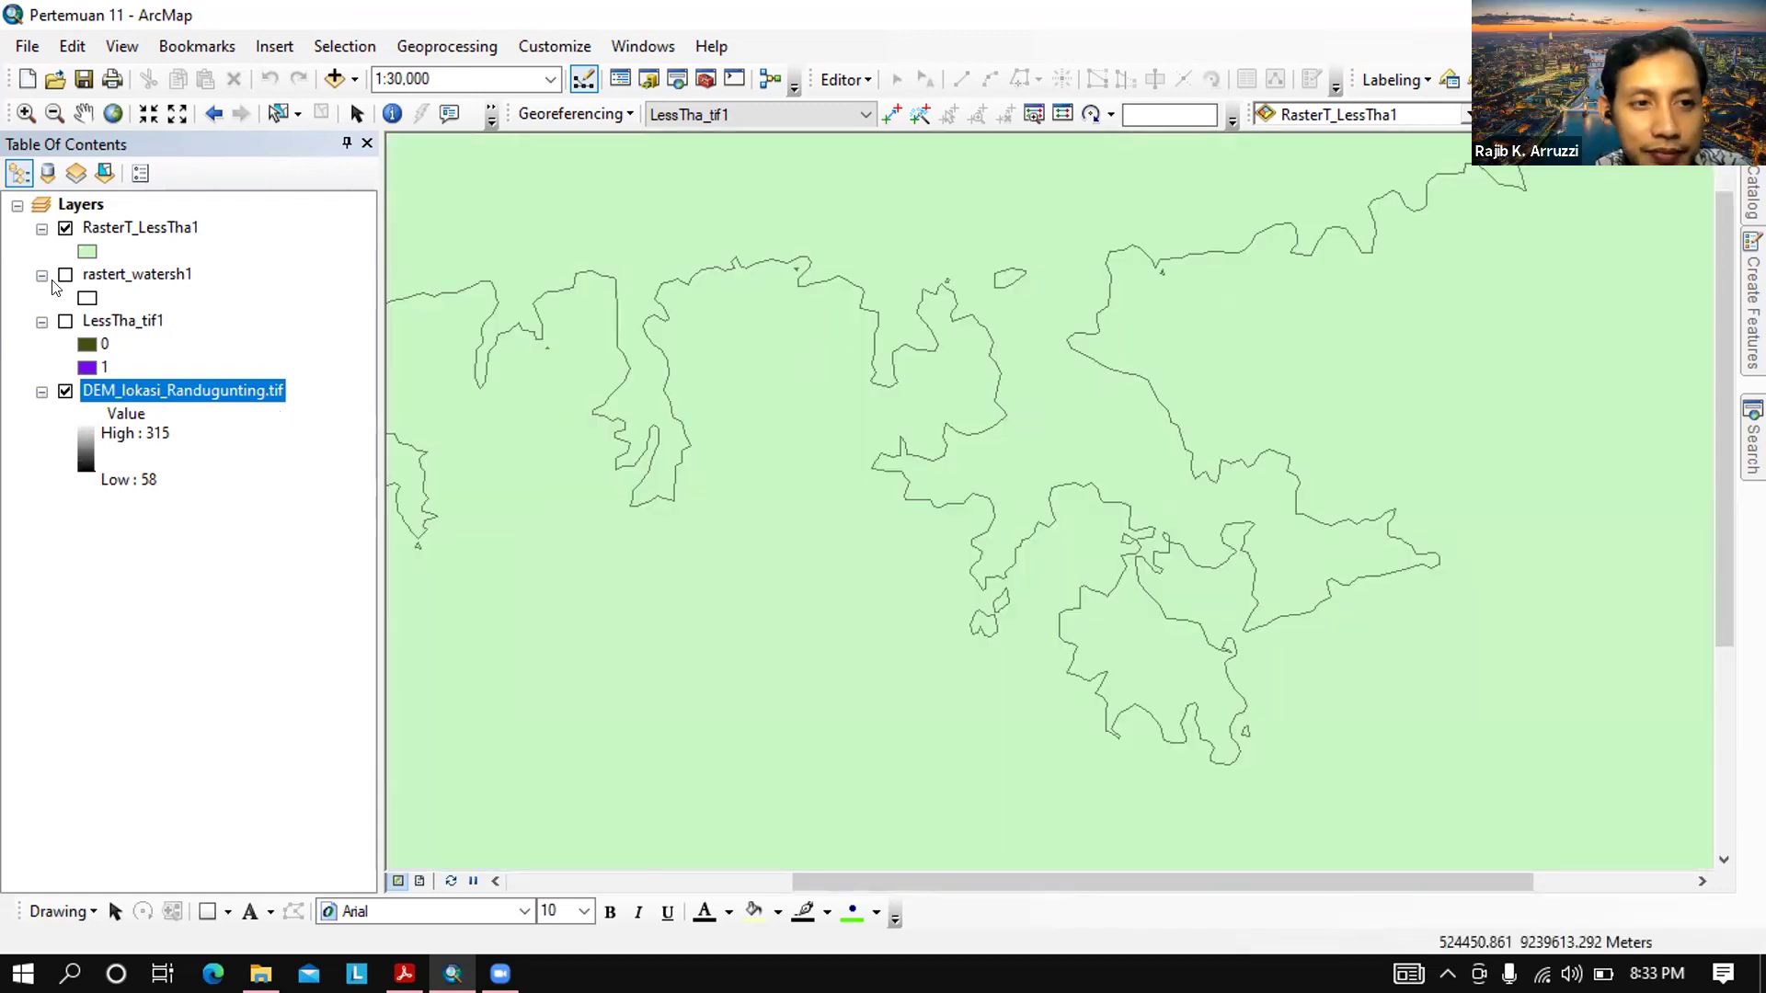
{"action": "left_click", "coordinate": [65, 275]}
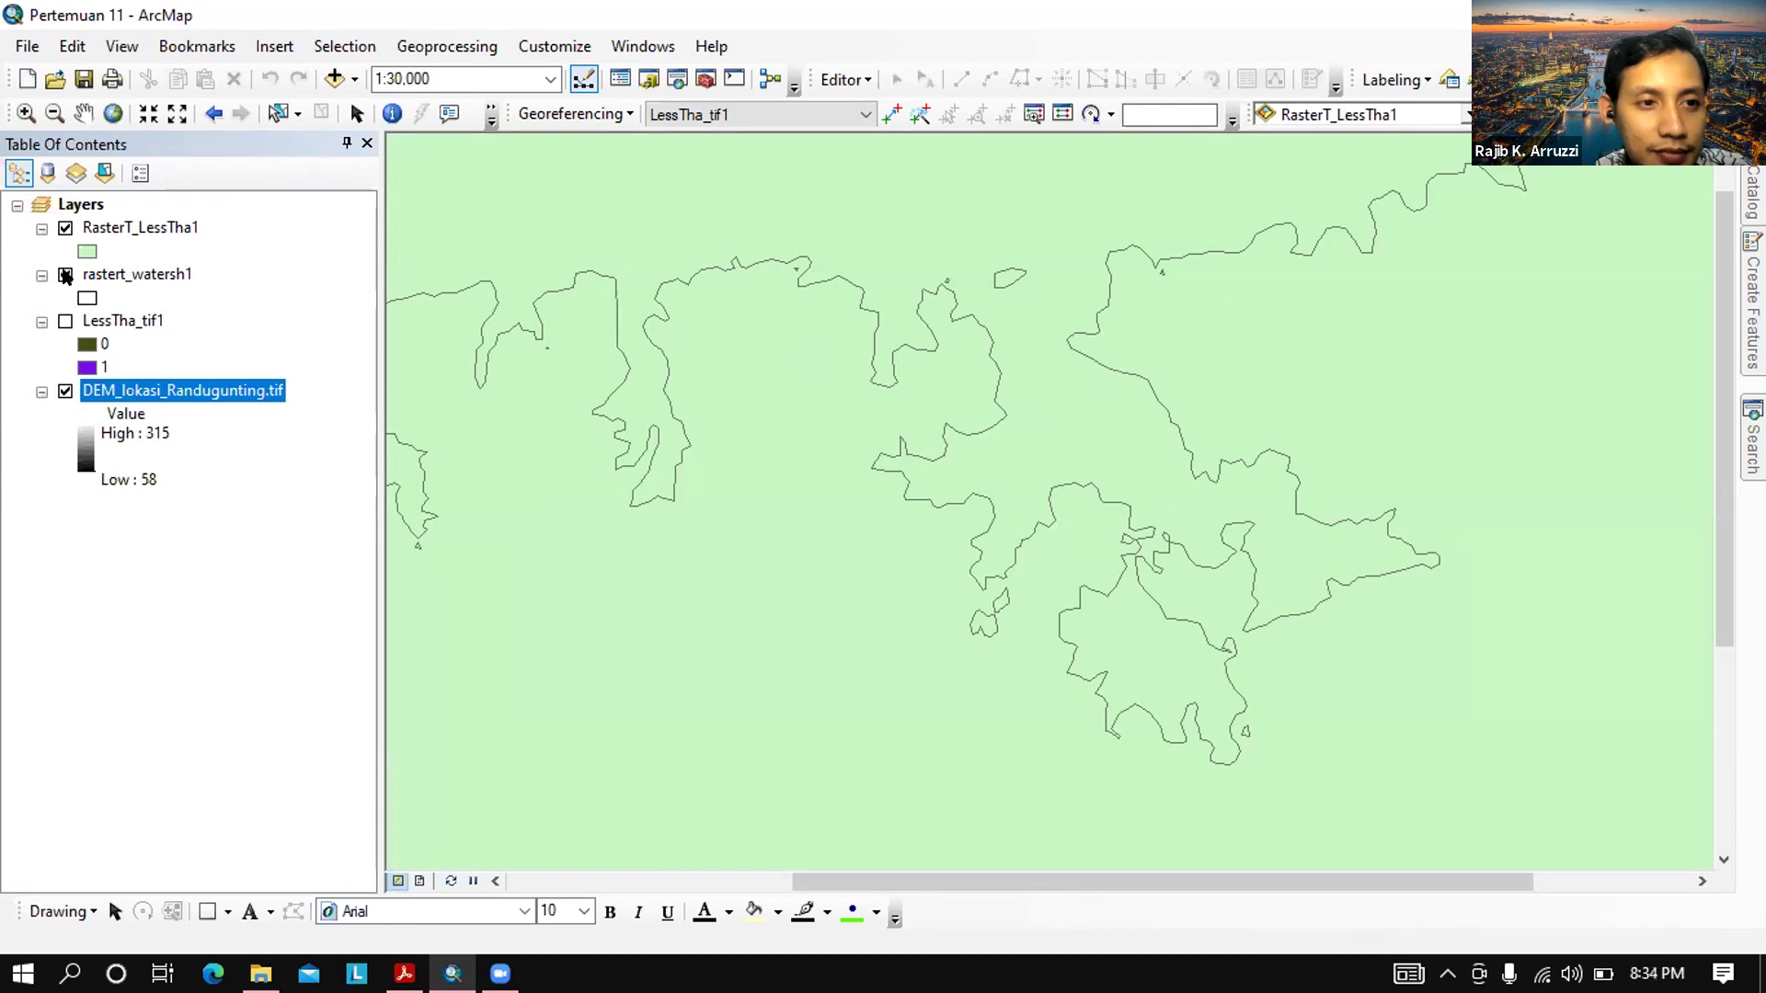
{"action": "left_click", "coordinate": [65, 229]}
{"action": "left_click", "coordinate": [65, 229]}
{"action": "left_click_drag", "start_coordinate": [97, 277], "coordinate": [111, 206]}
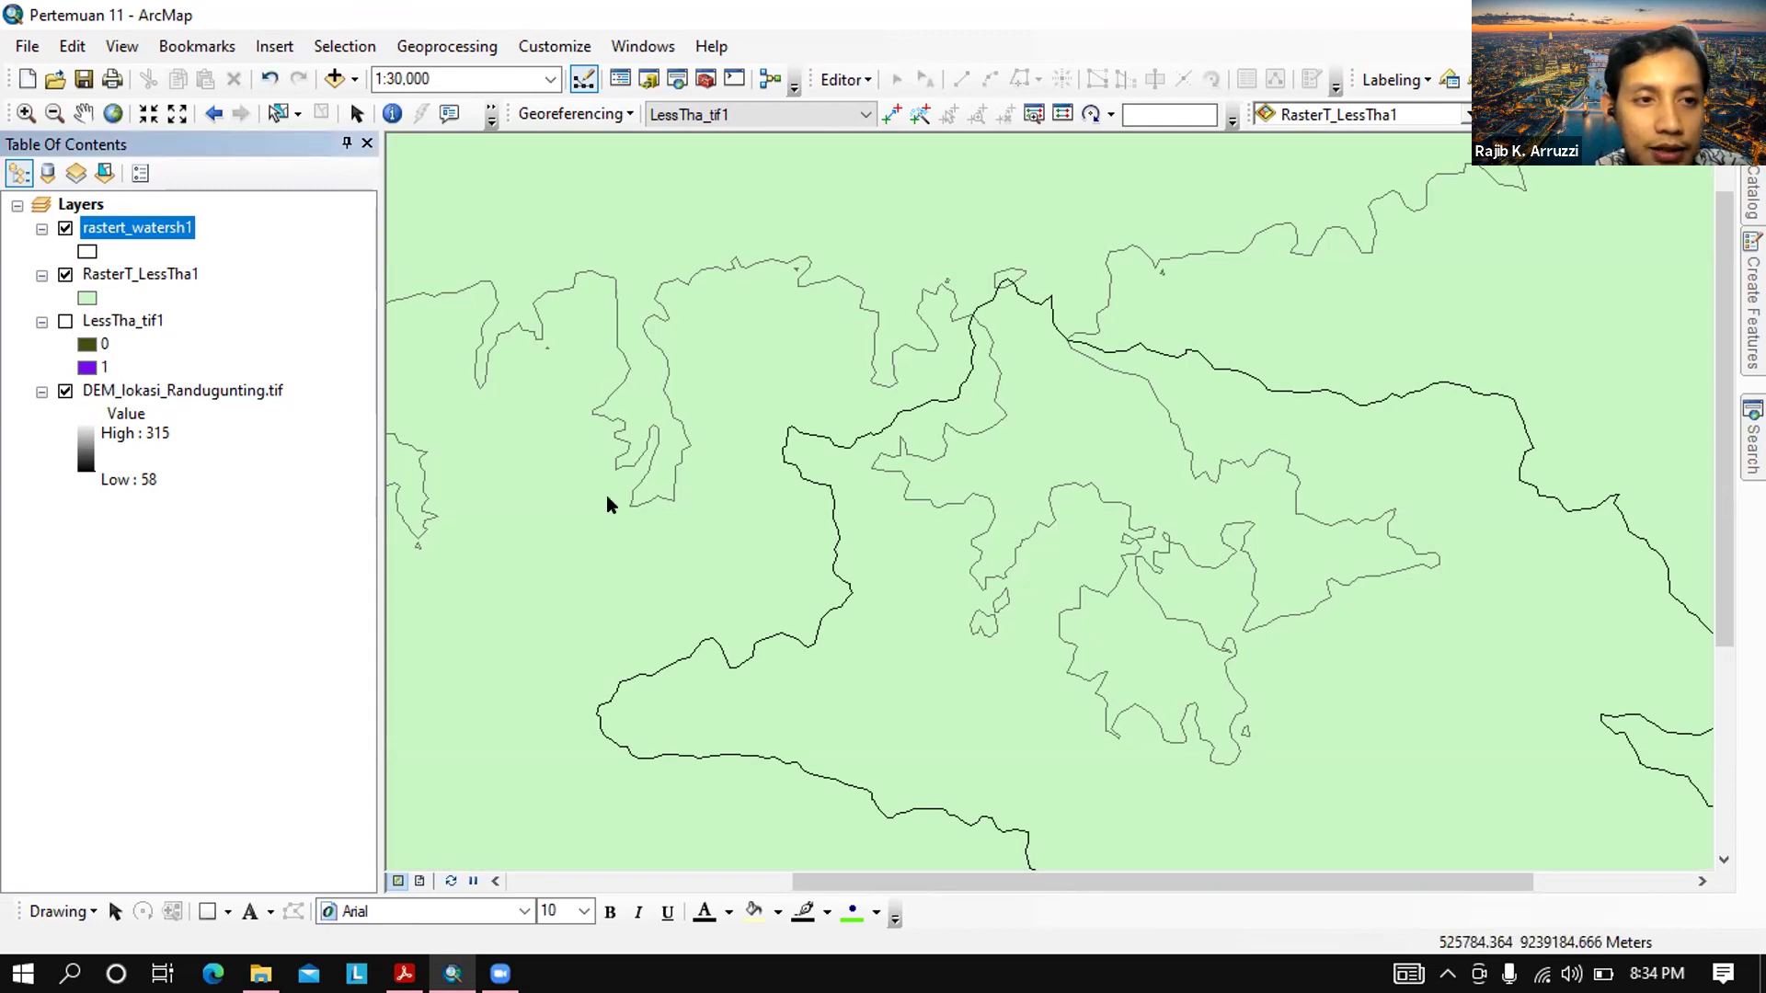
Start editing RasterT_LessTha1 and select the inundation polygon that extends beyond the watershed boundary at the dam location
{"action": "left_click", "coordinate": [177, 276]}
{"action": "right_click", "coordinate": [176, 276]}
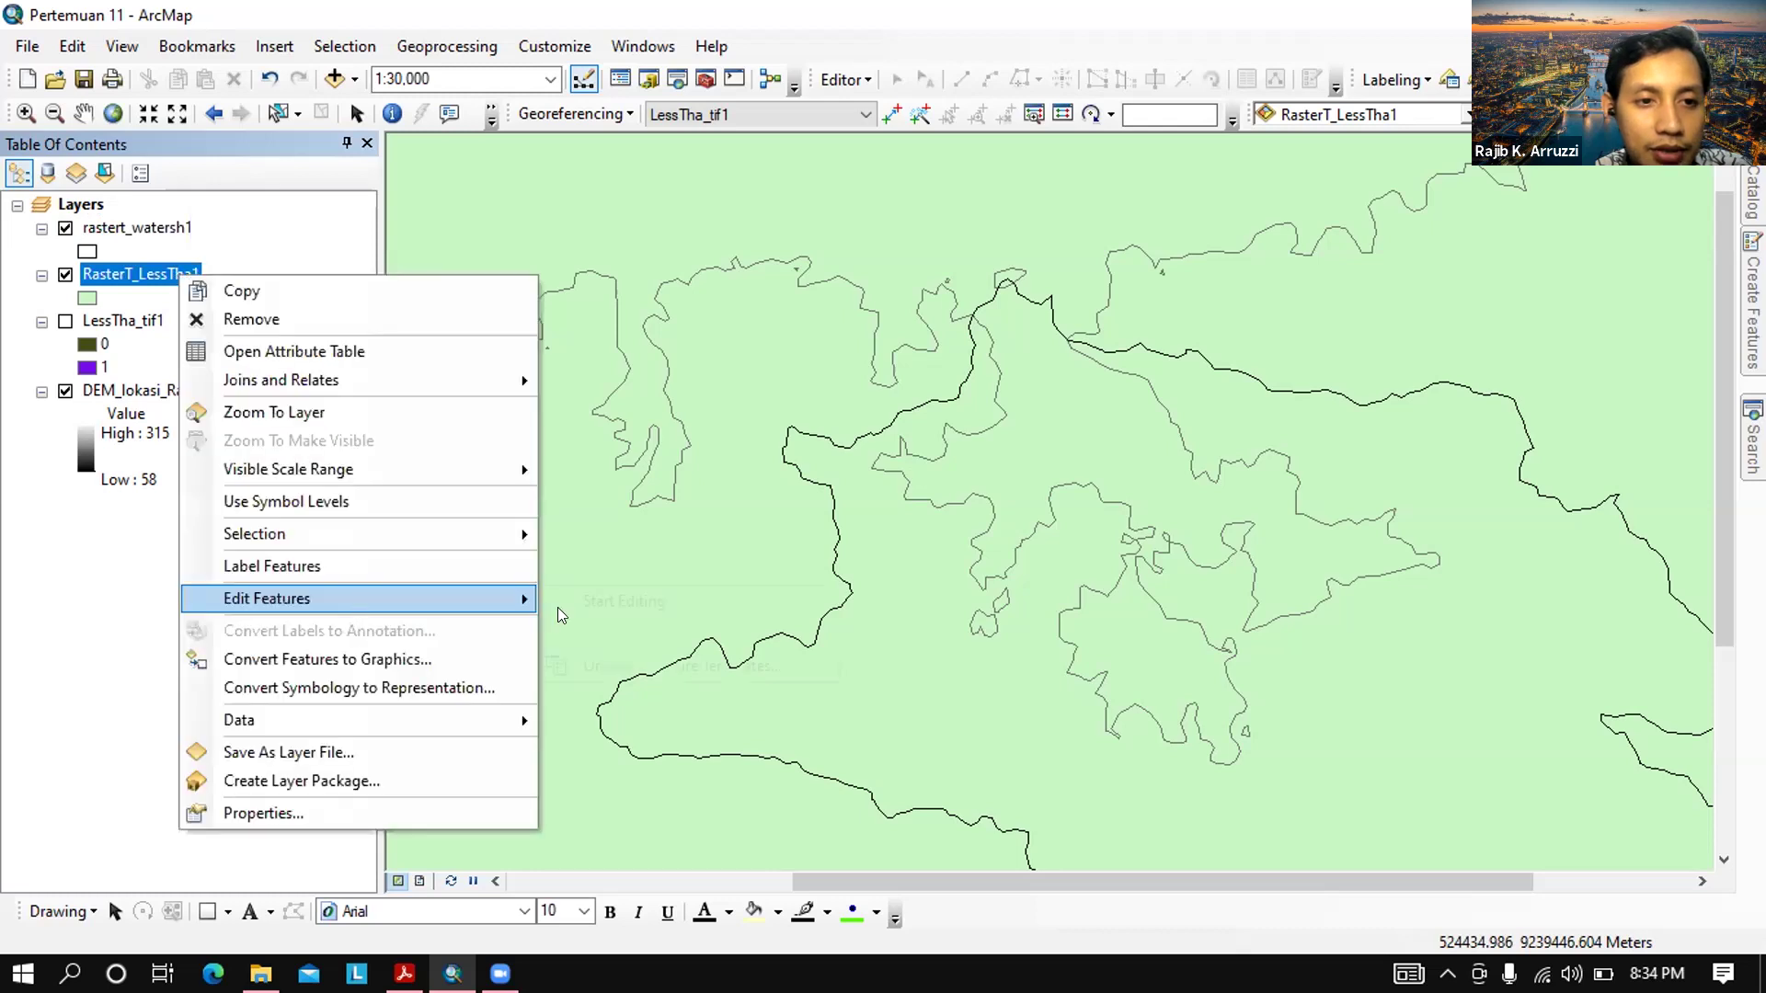
{"action": "left_click", "coordinate": [580, 604]}
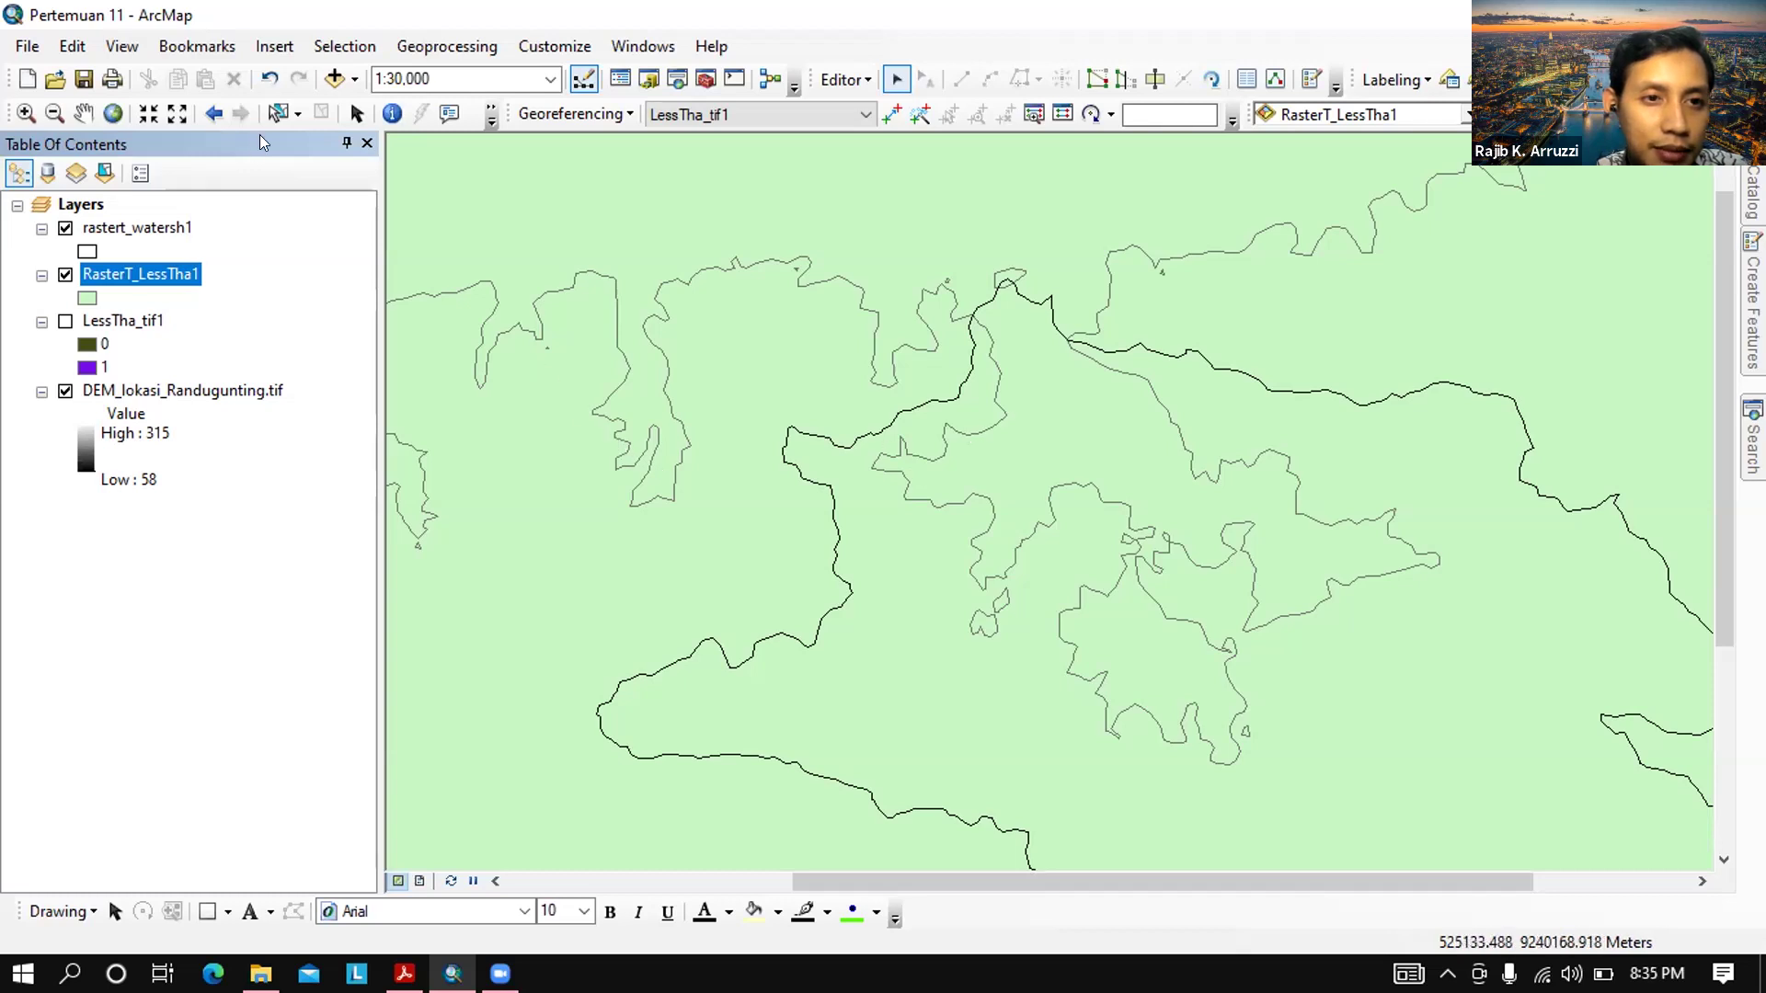
{"action": "left_click", "coordinate": [296, 115]}
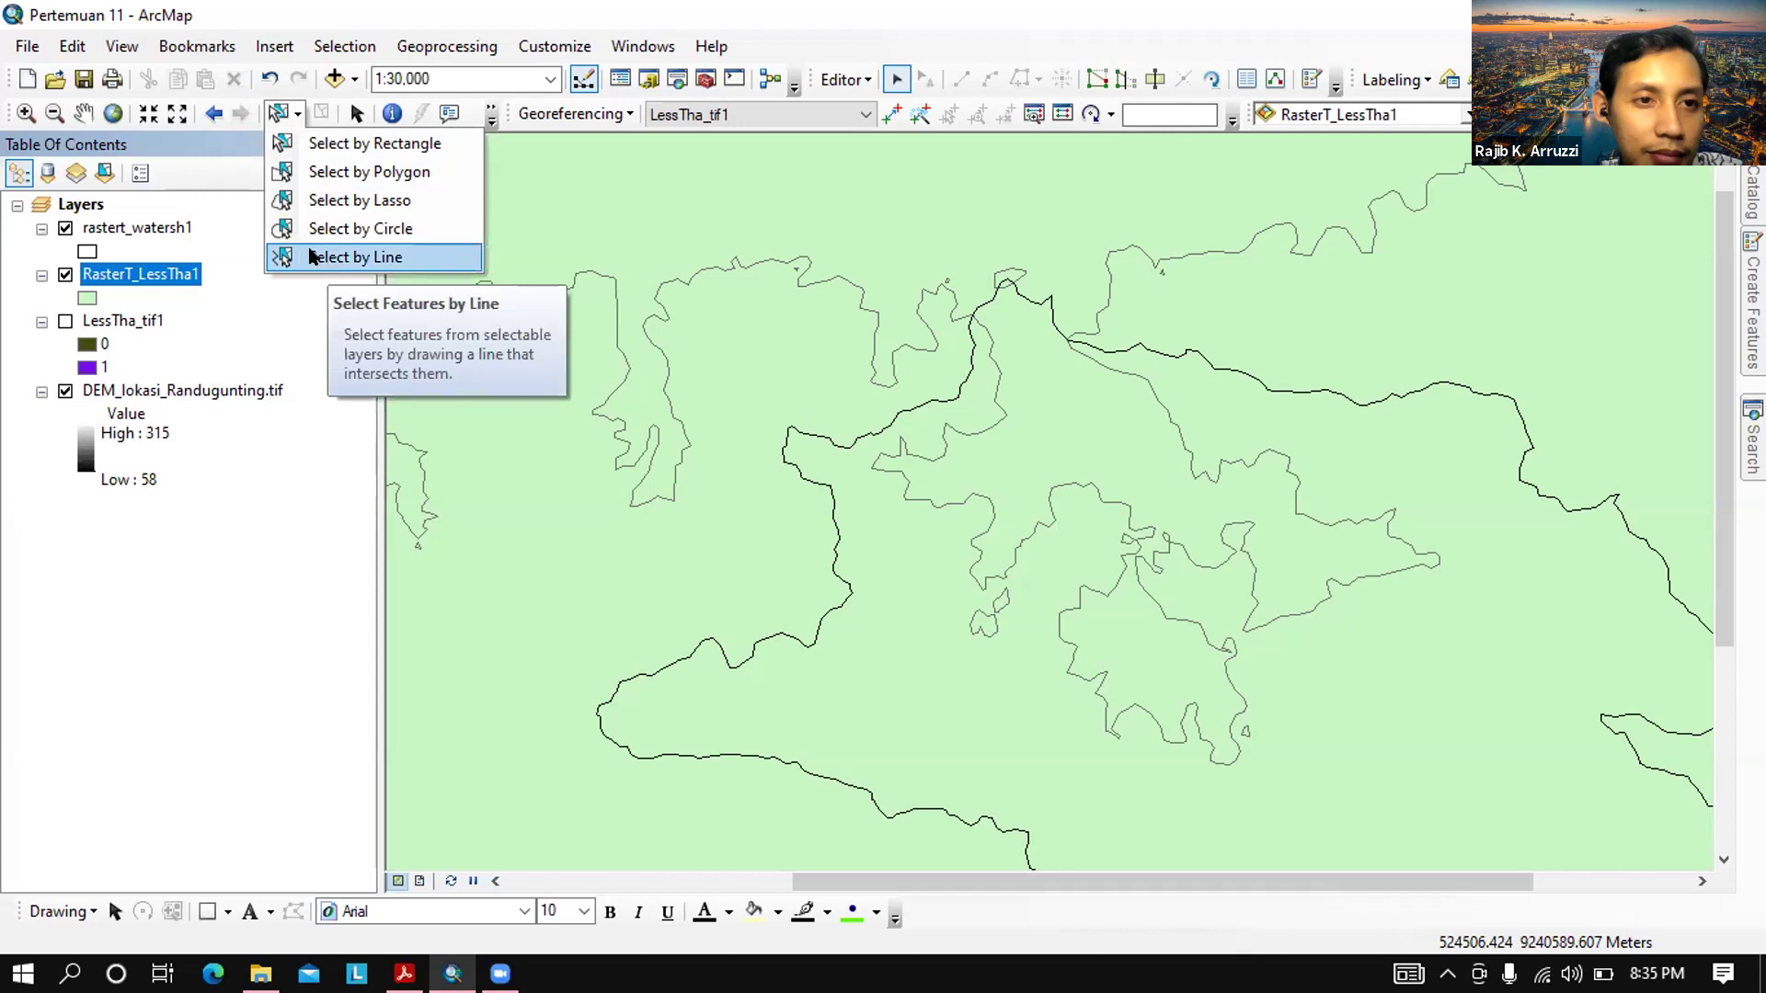
{"action": "left_click", "coordinate": [340, 150]}
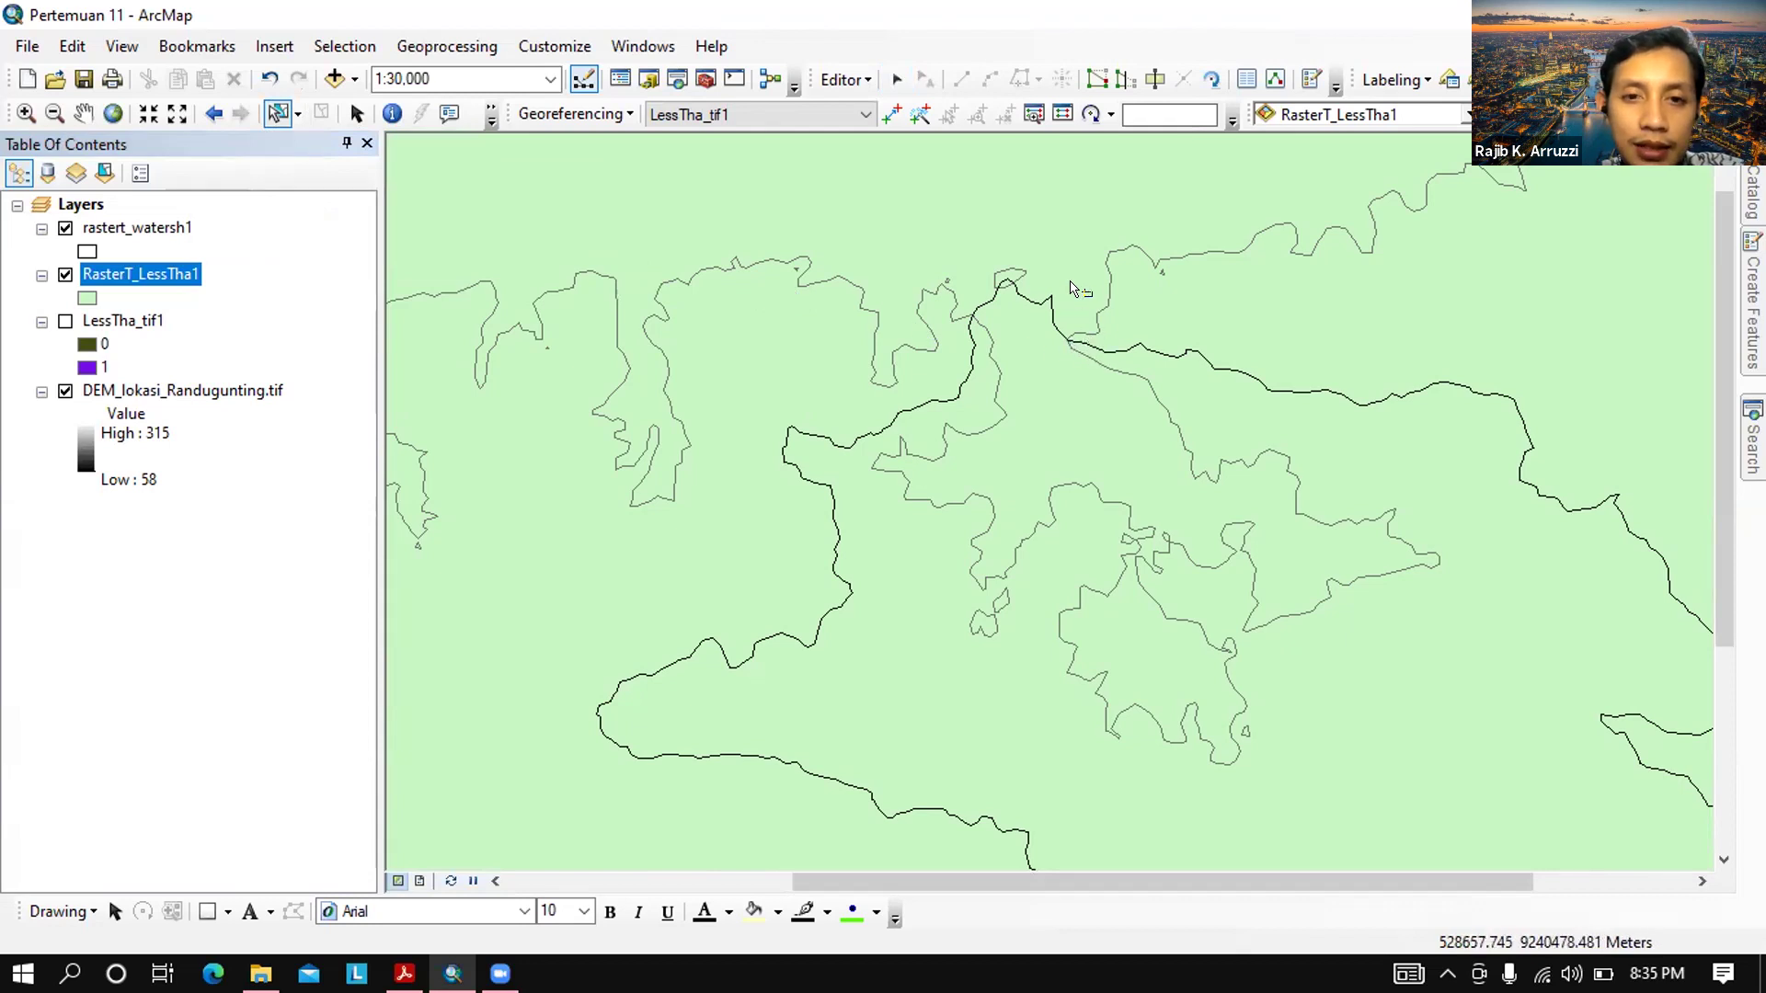
{"action": "left_click", "coordinate": [1050, 225]}
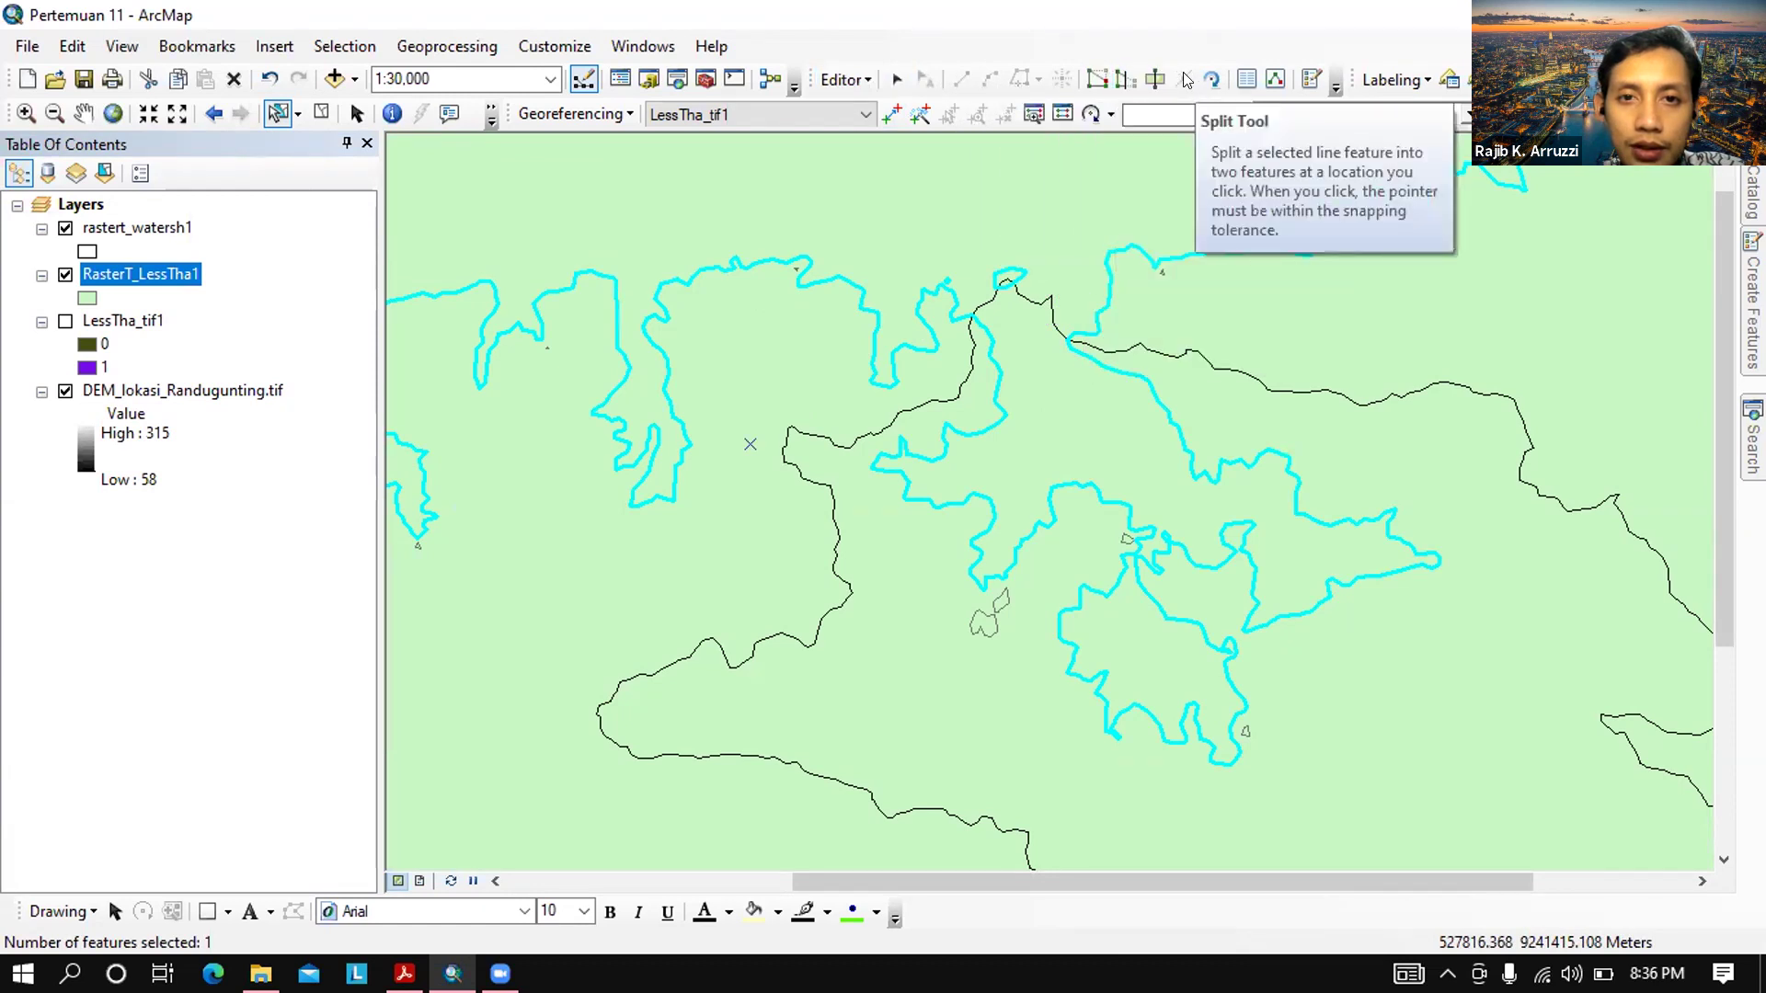
Cut the selected inundation polygon by tracing the rastert_watersh1 boundary across the northern watershed outlet, and clear the selection
{"action": "left_click", "coordinate": [1154, 75]}
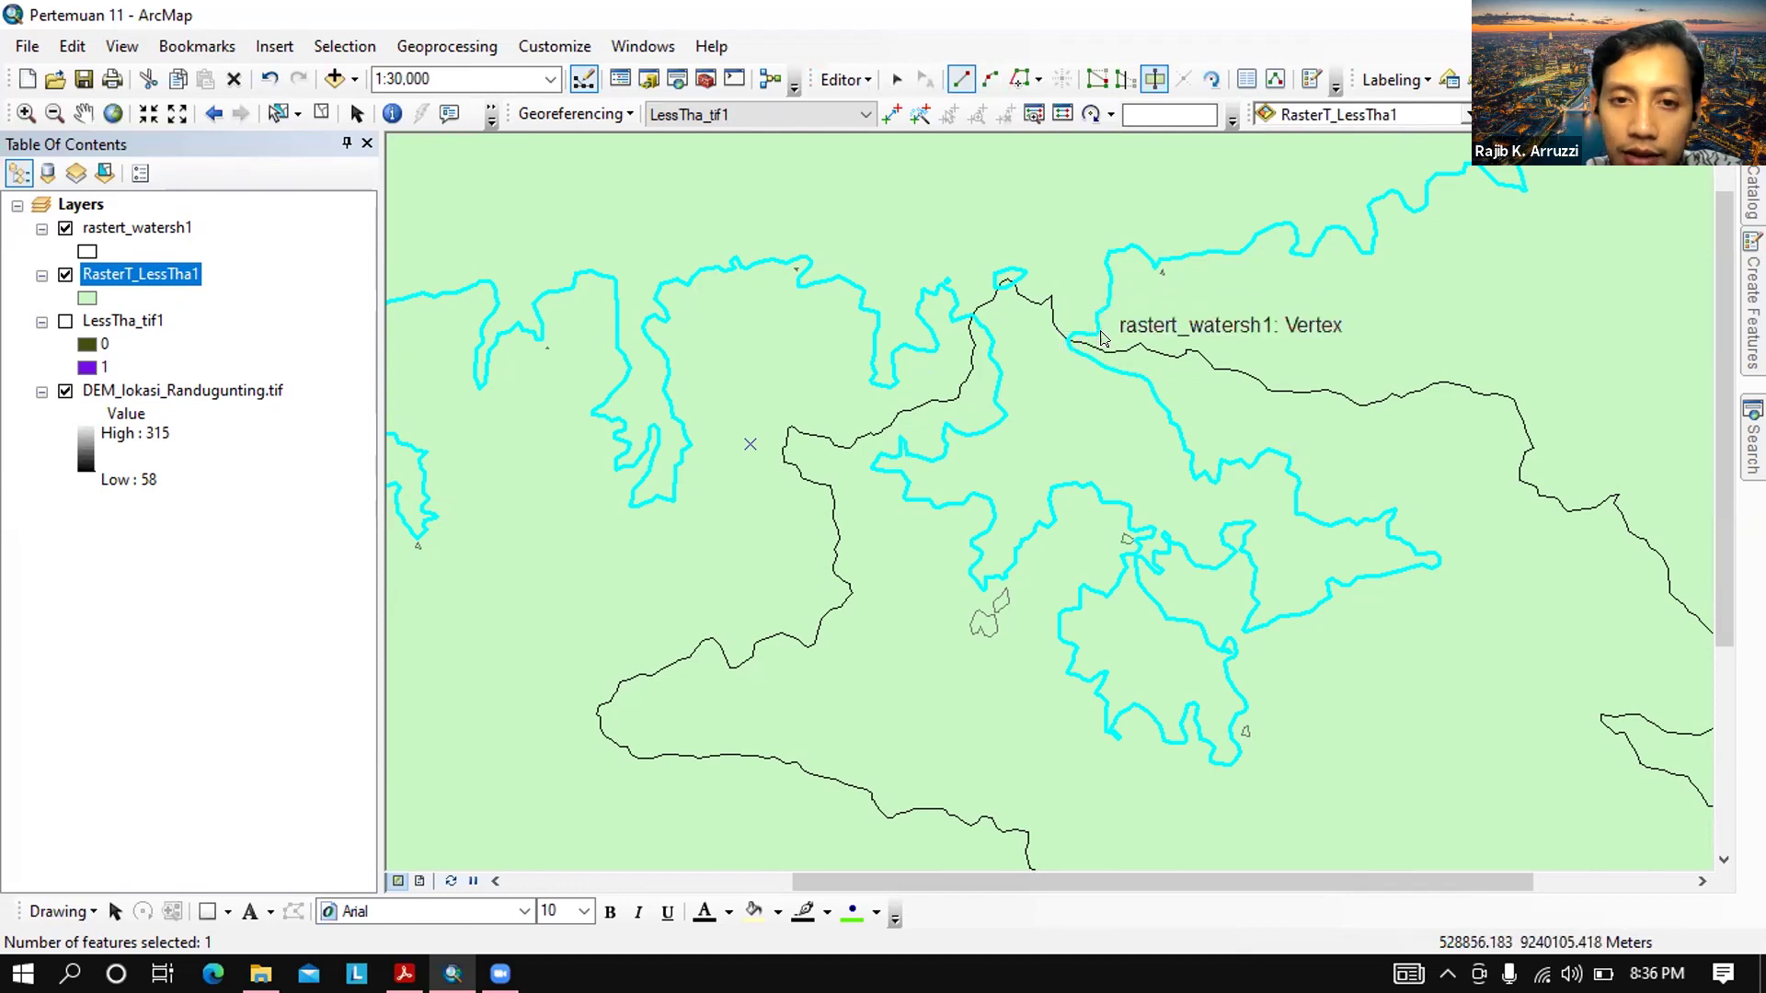
{"action": "scroll", "coordinate": [1101, 325], "scroll_direction": "down", "scroll_amount": 1}
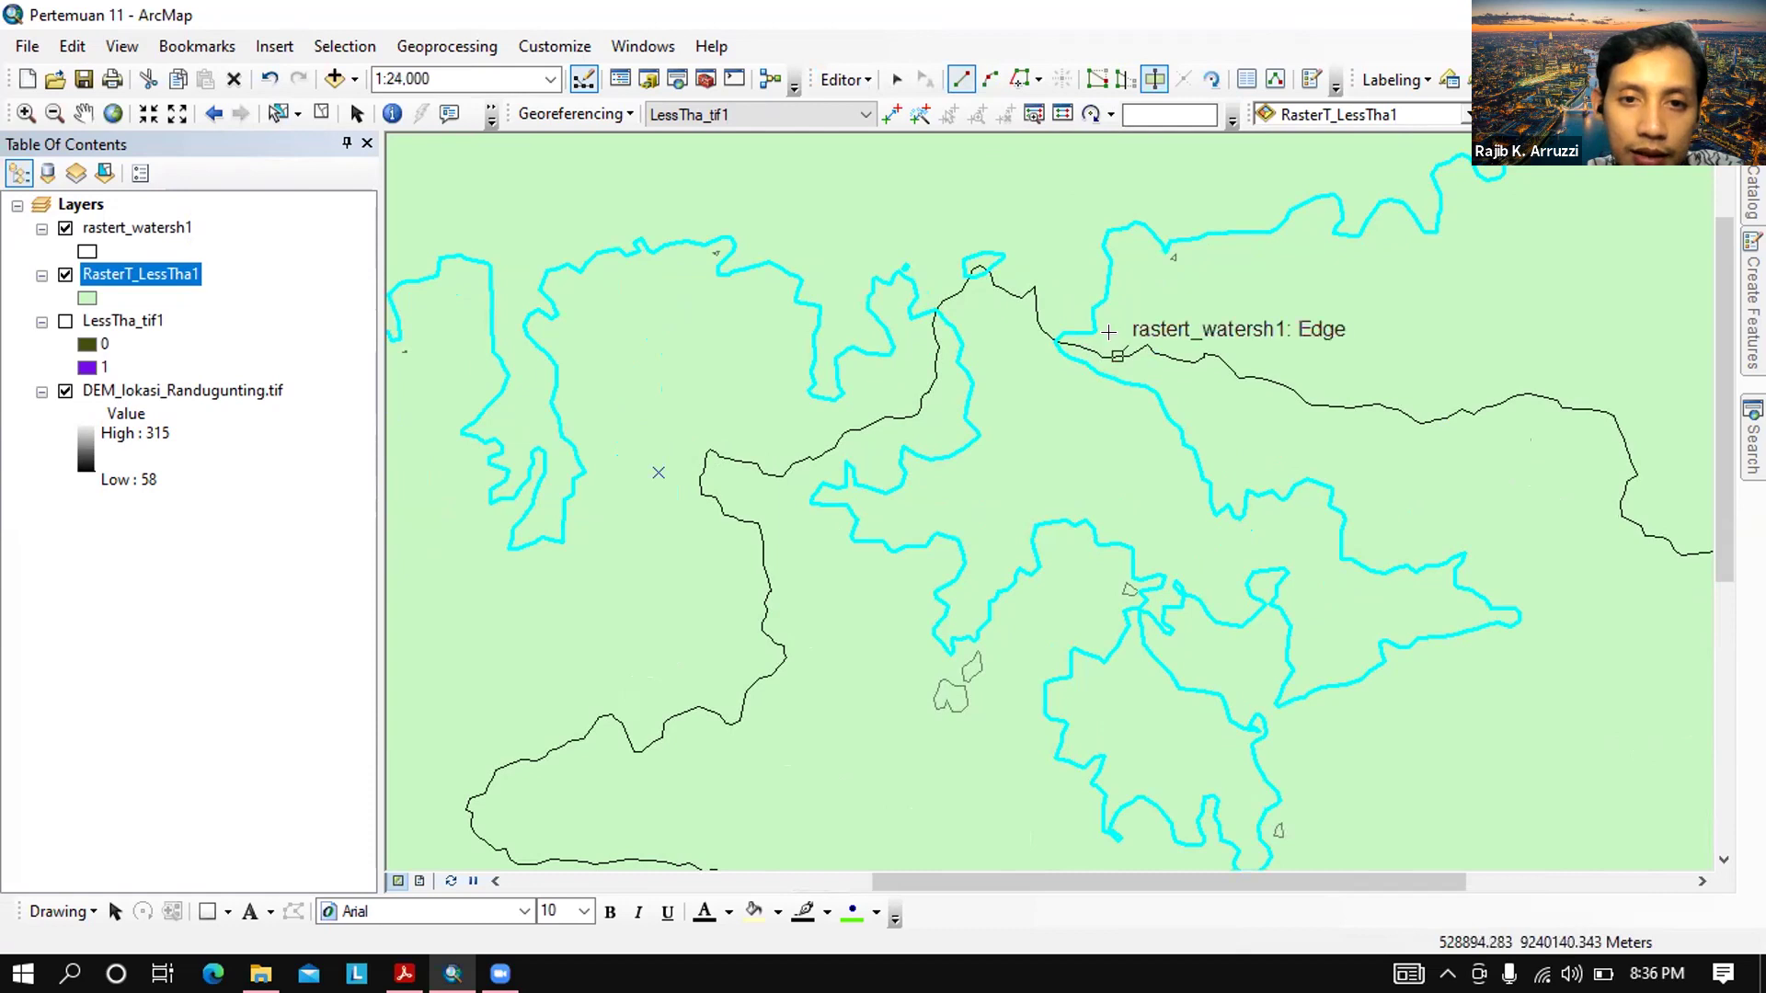
{"action": "left_click", "coordinate": [1117, 342]}
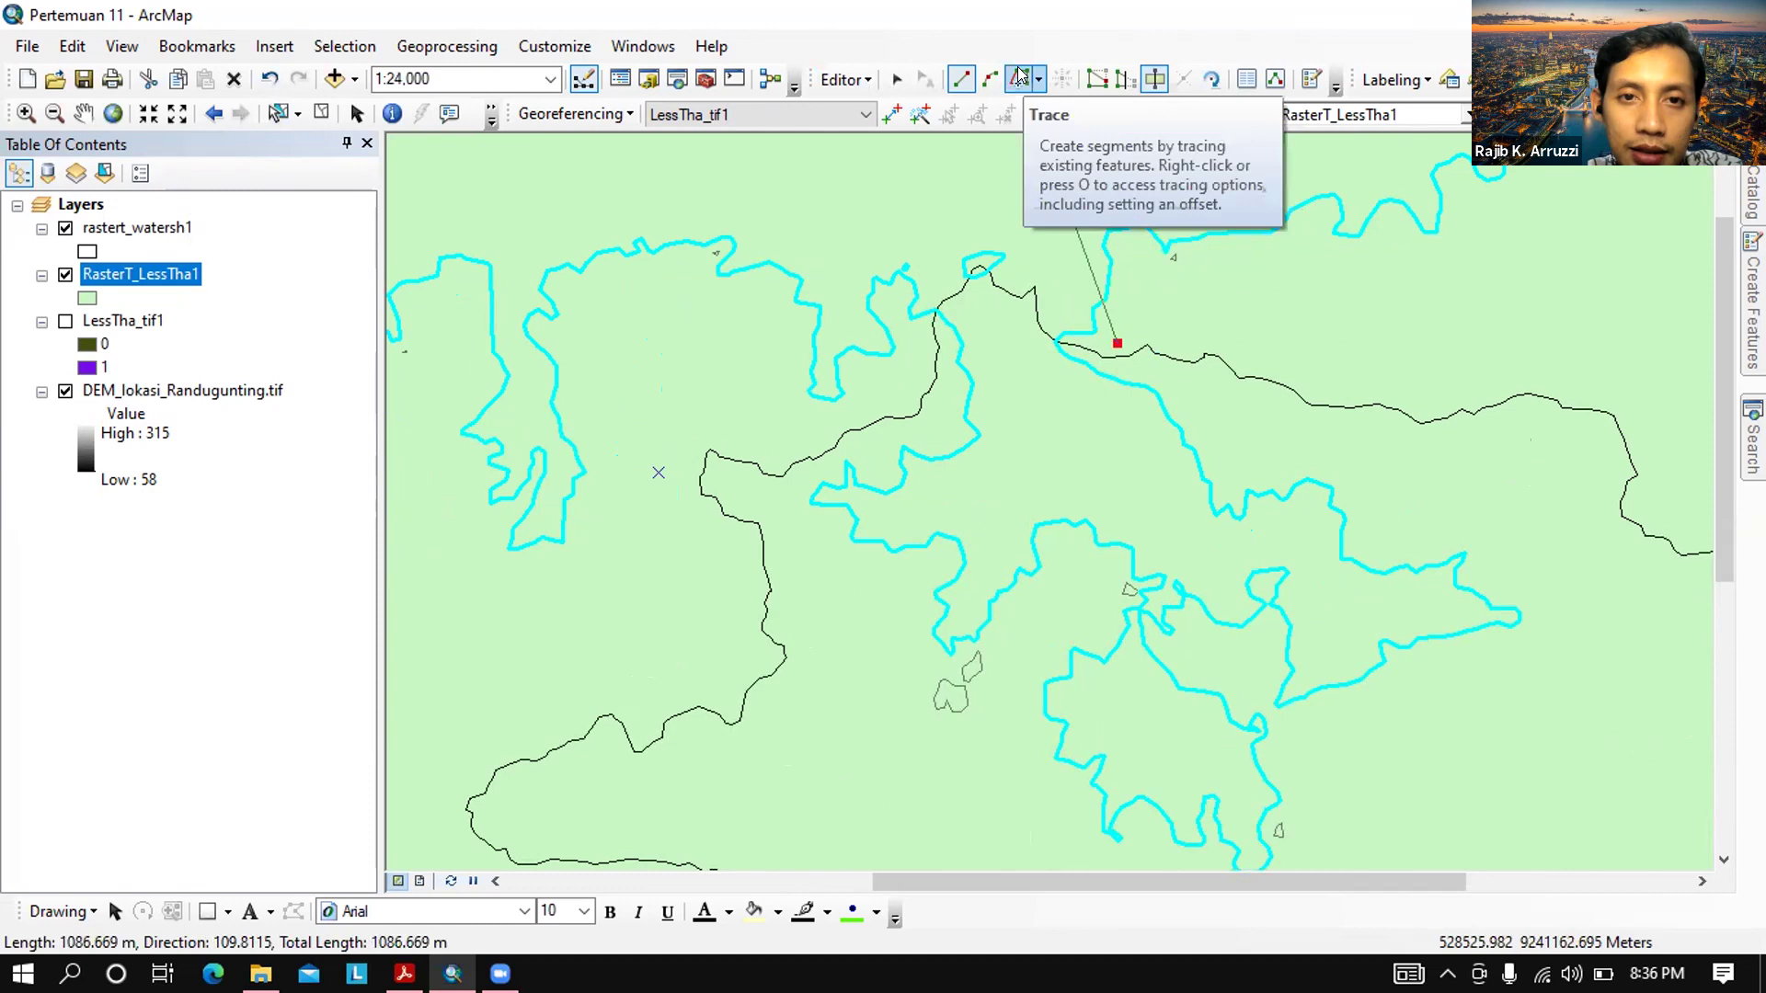
{"action": "left_click", "coordinate": [1019, 75]}
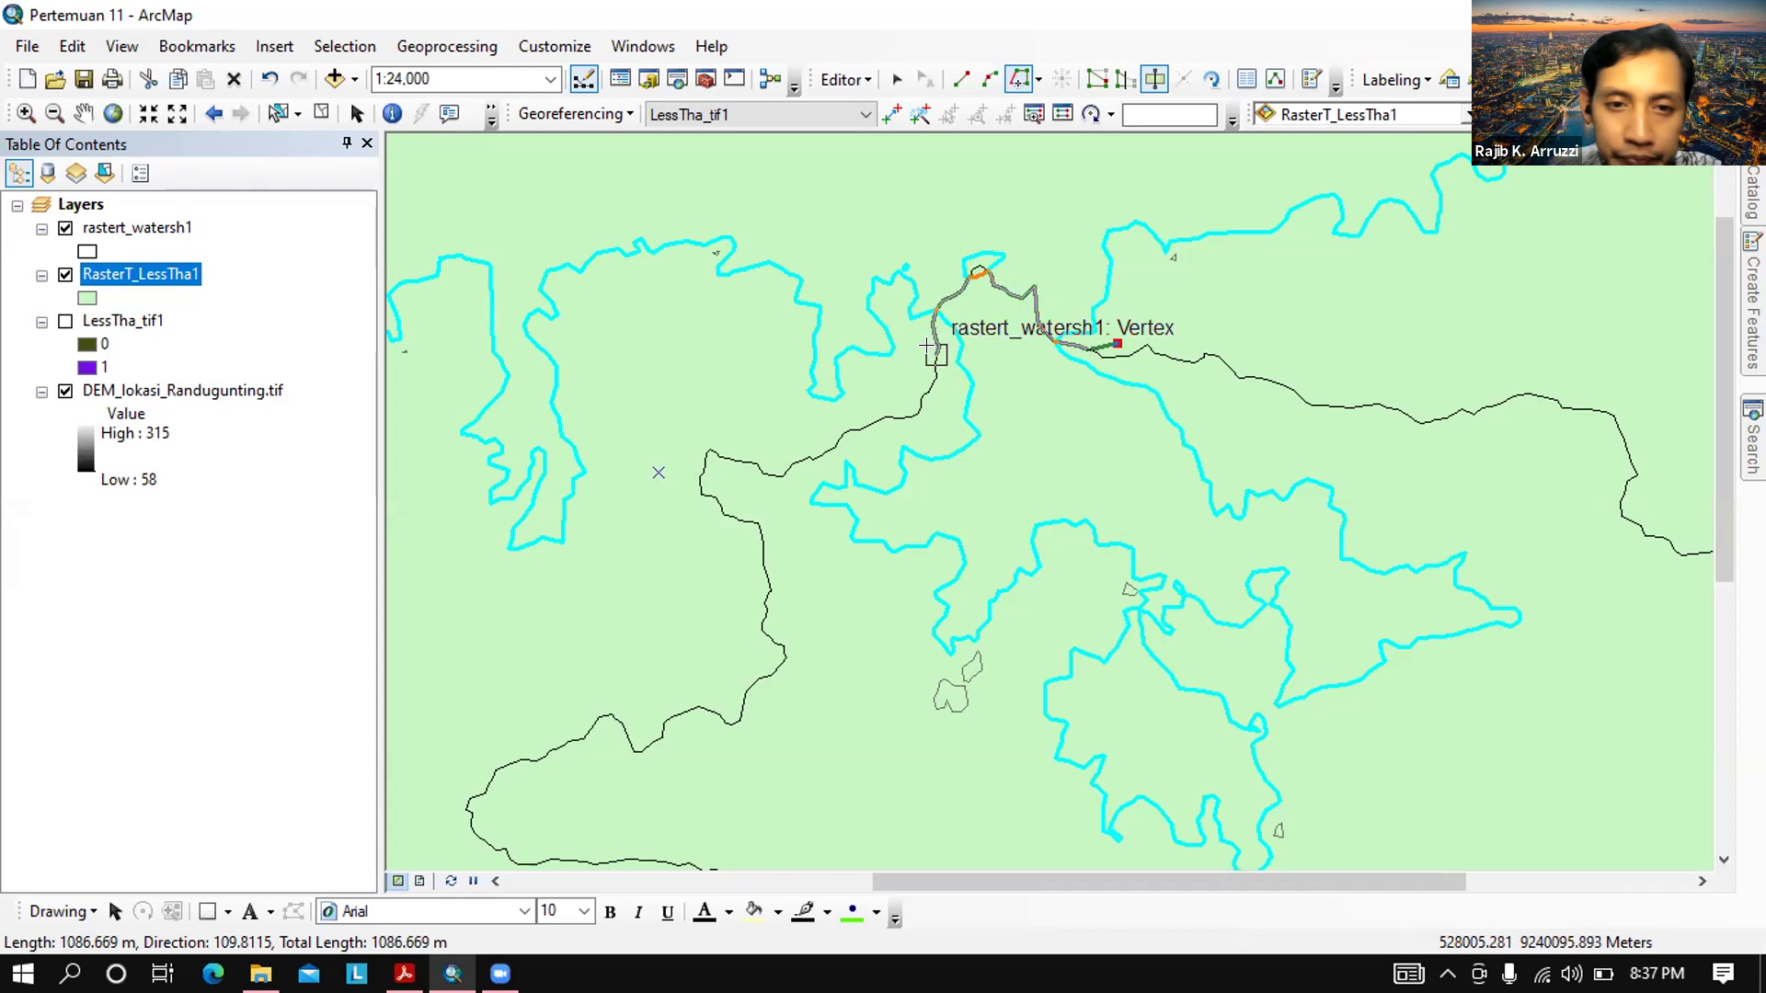
{"action": "double_click", "coordinate": [931, 348]}
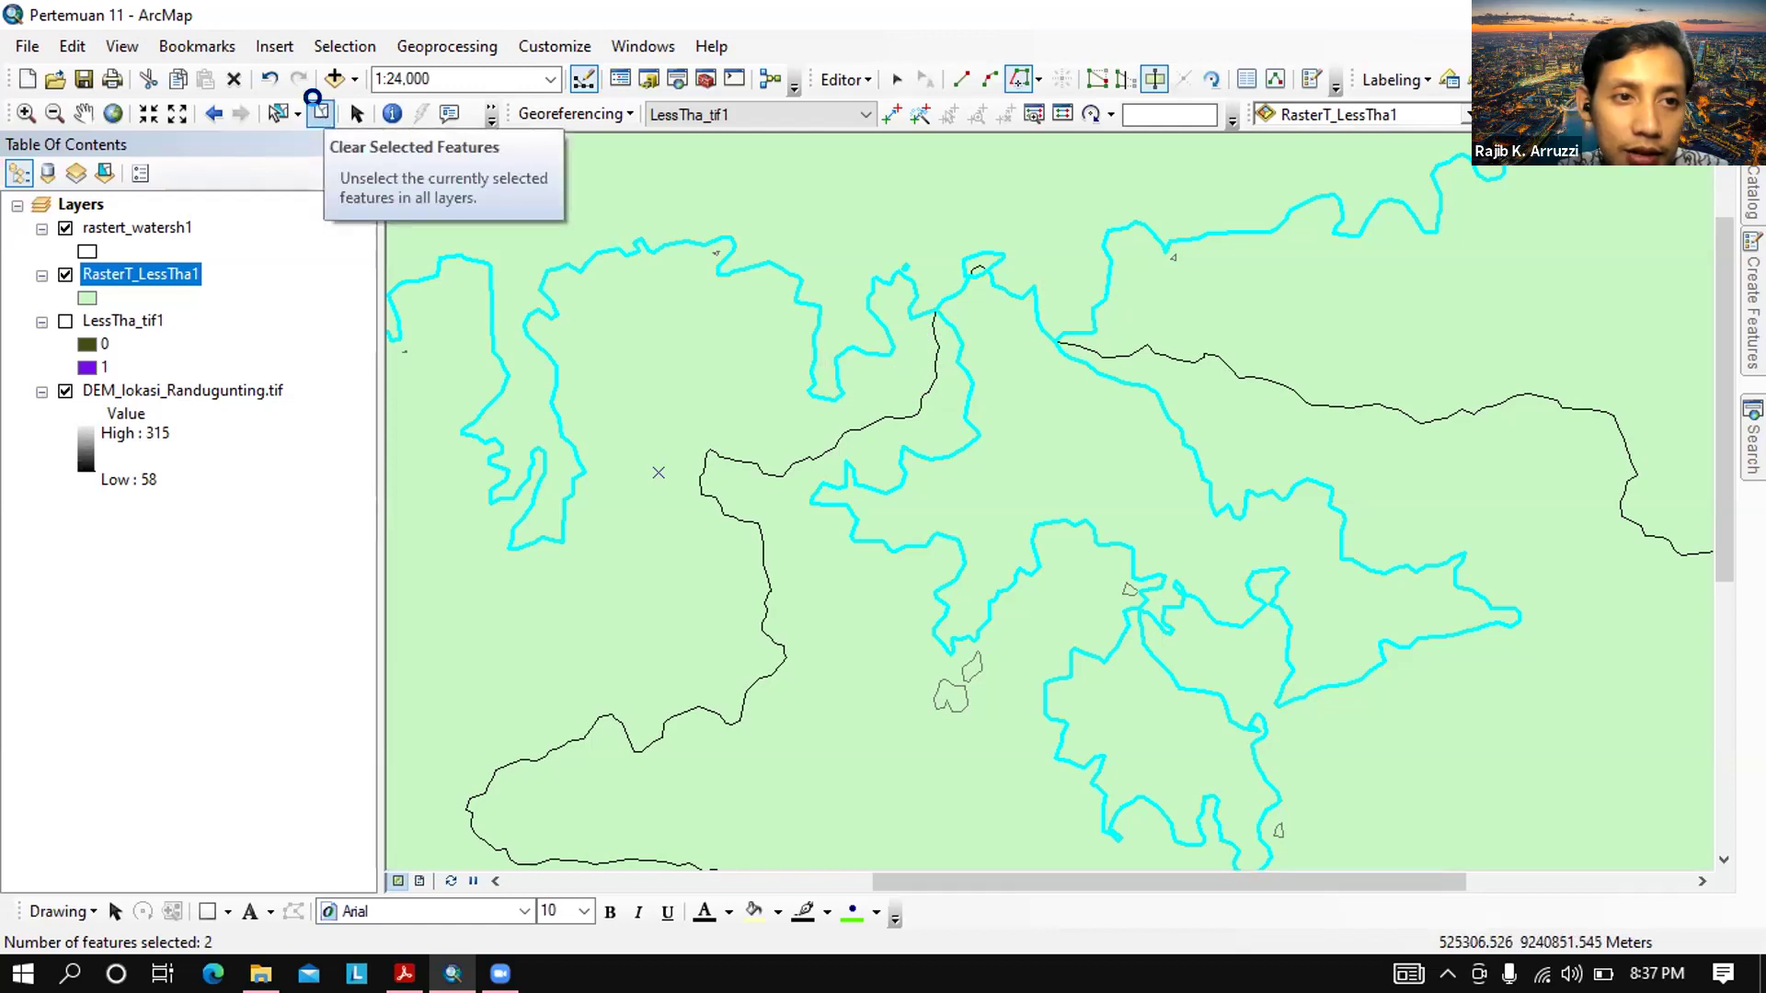
{"action": "left_click", "coordinate": [321, 112]}
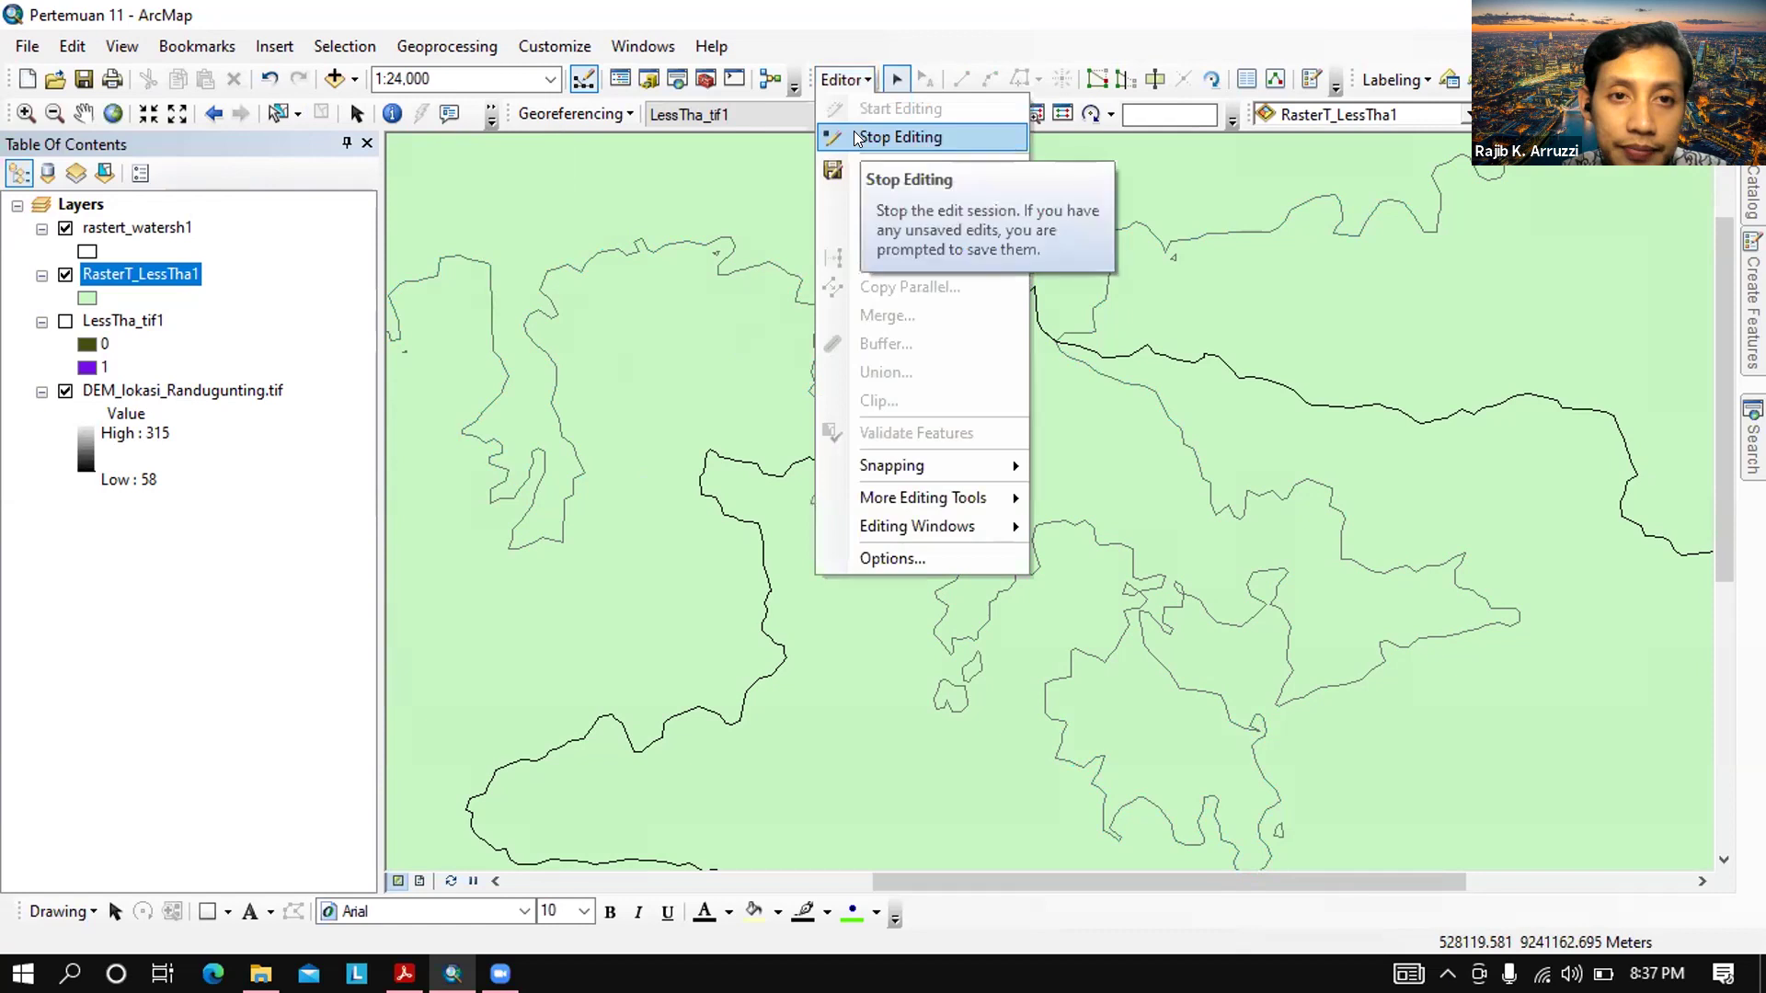
Stop the edit session and save the edits made to the inundation polygons
{"action": "left_click", "coordinate": [856, 138]}
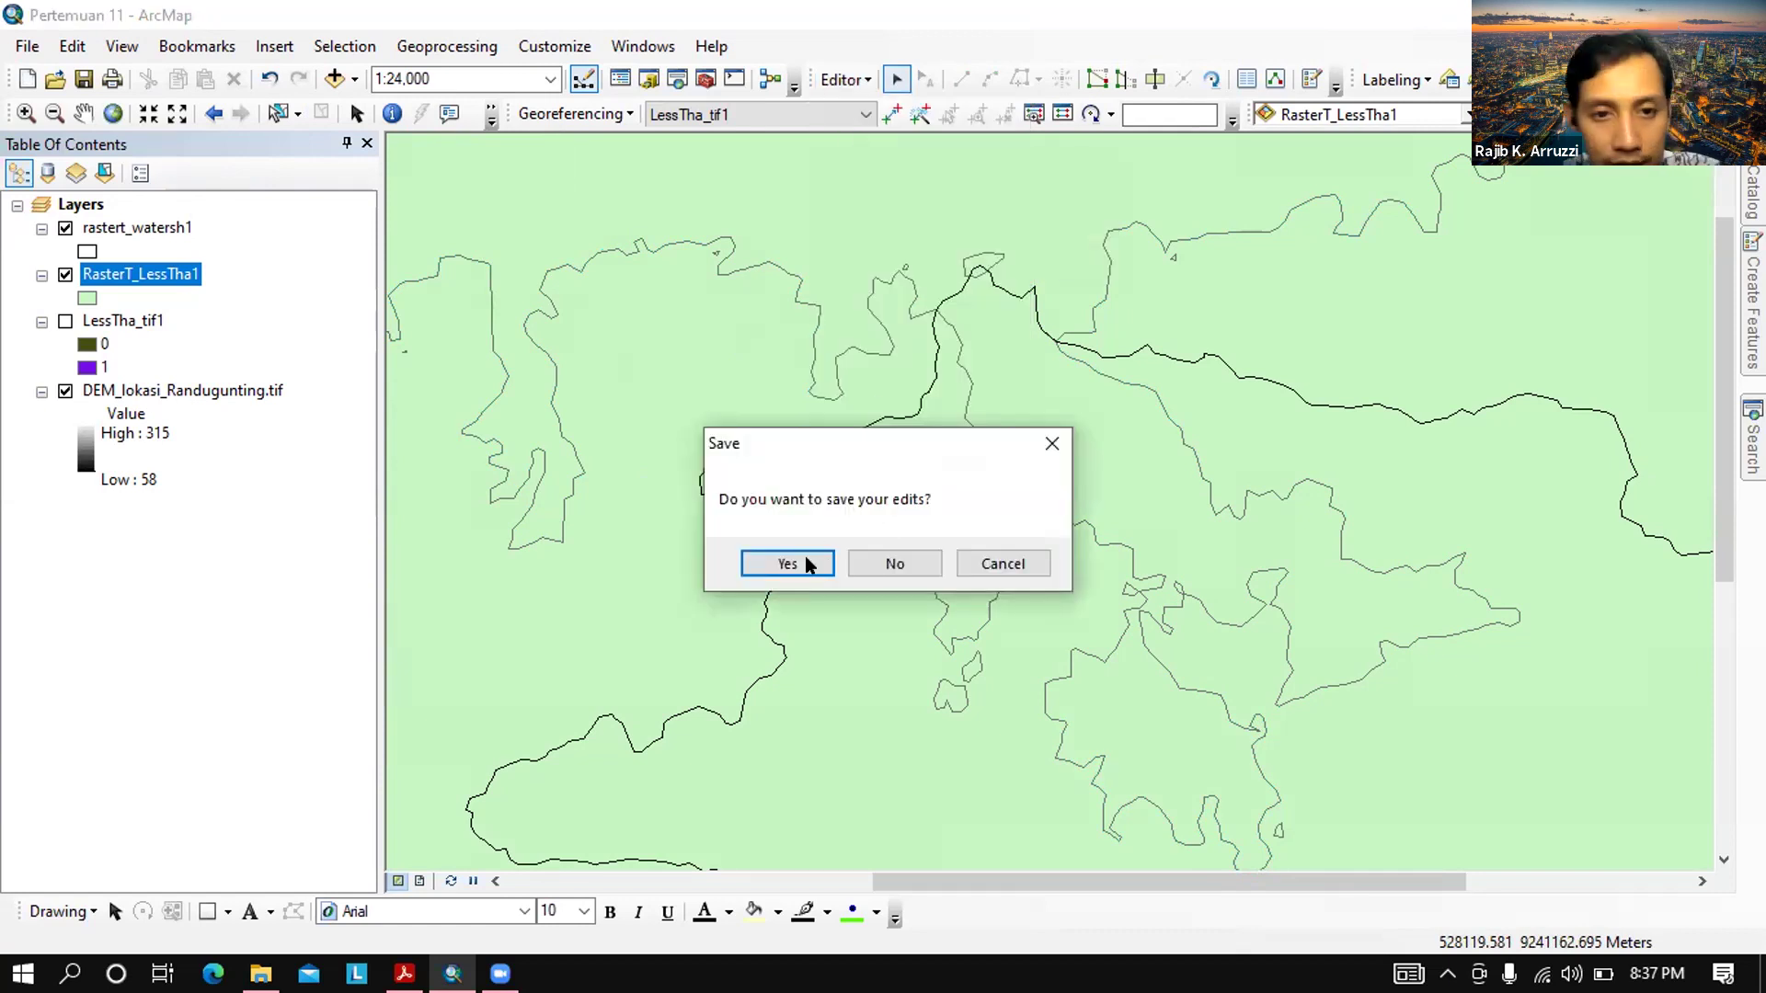
{"action": "key", "text": "Return"}
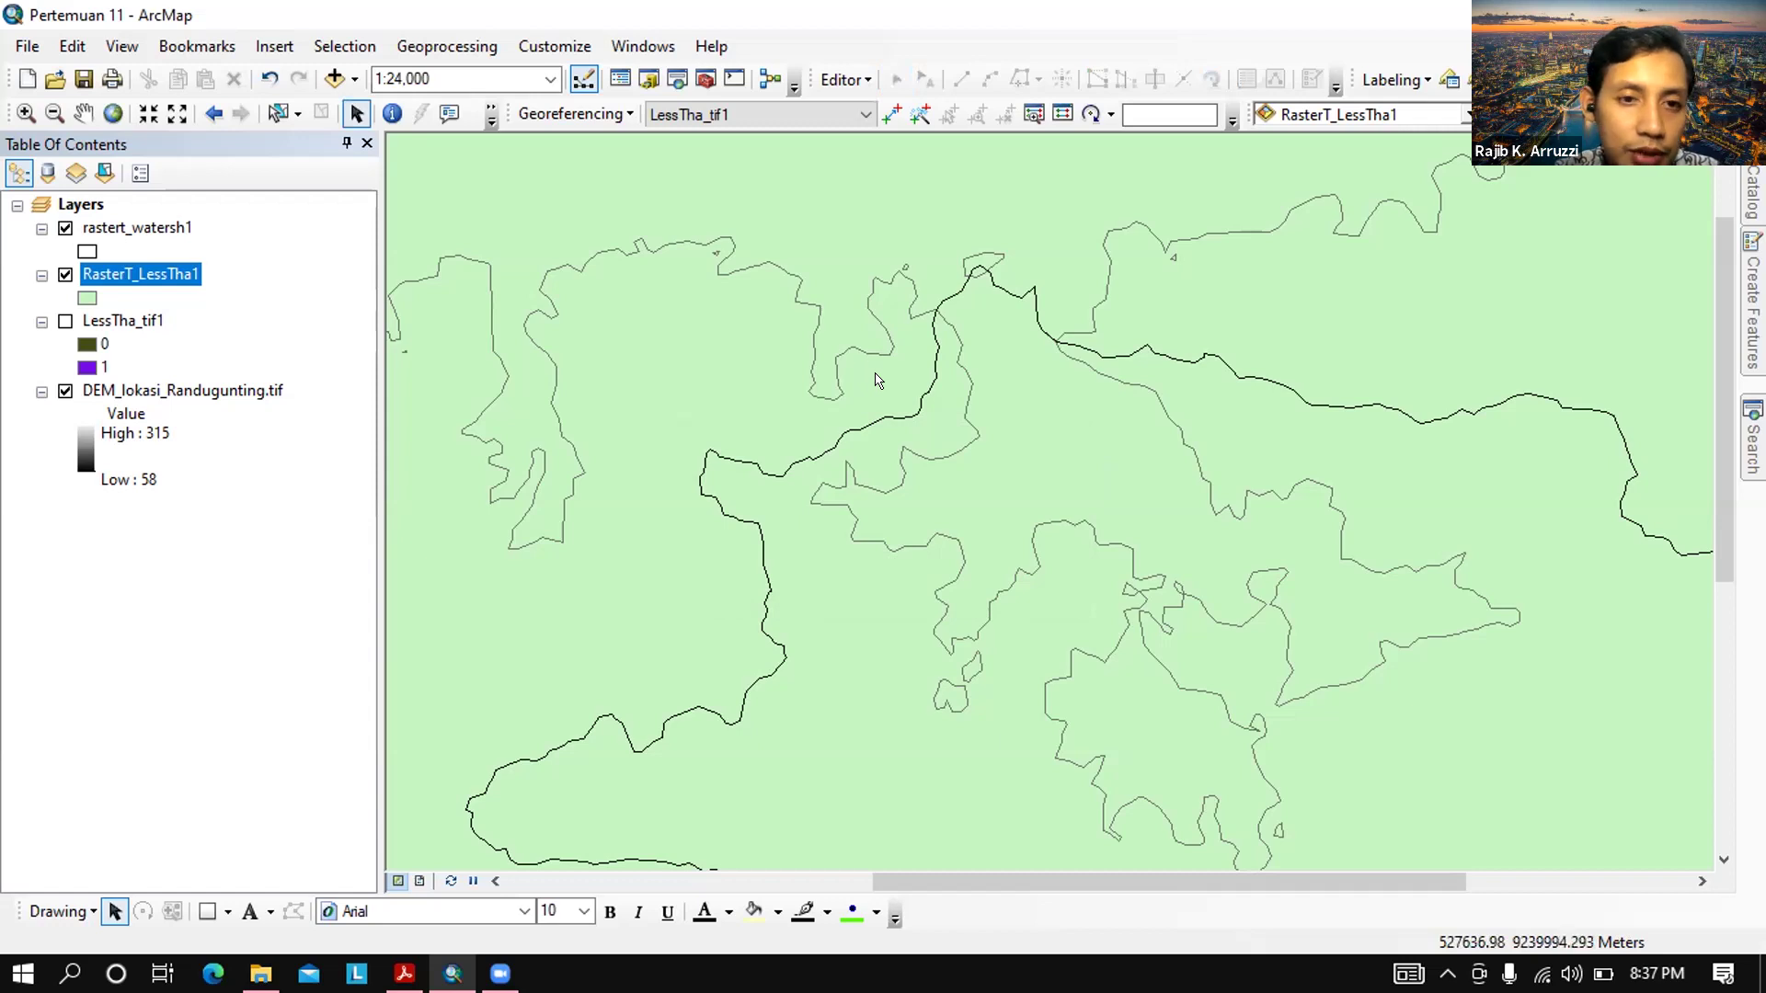
{"action": "scroll", "coordinate": [841, 373], "scroll_direction": "up", "scroll_amount": 1}
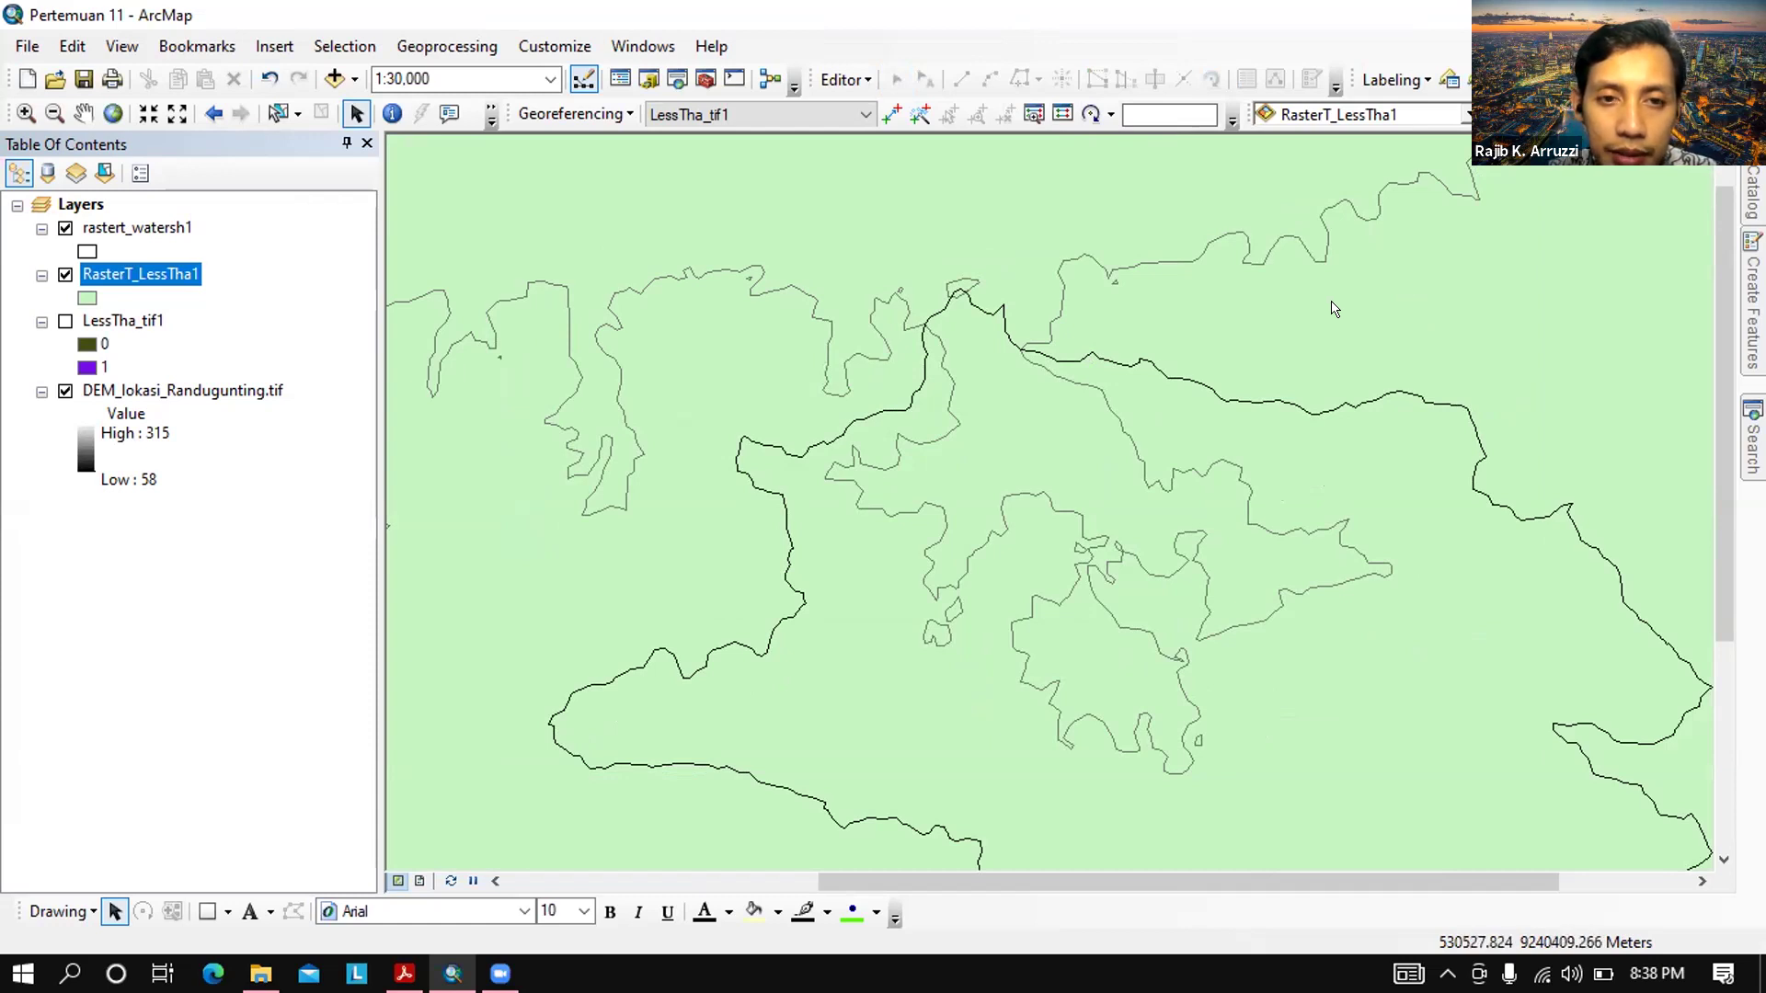
{"action": "scroll", "coordinate": [1334, 309], "scroll_direction": "down", "scroll_amount": 2}
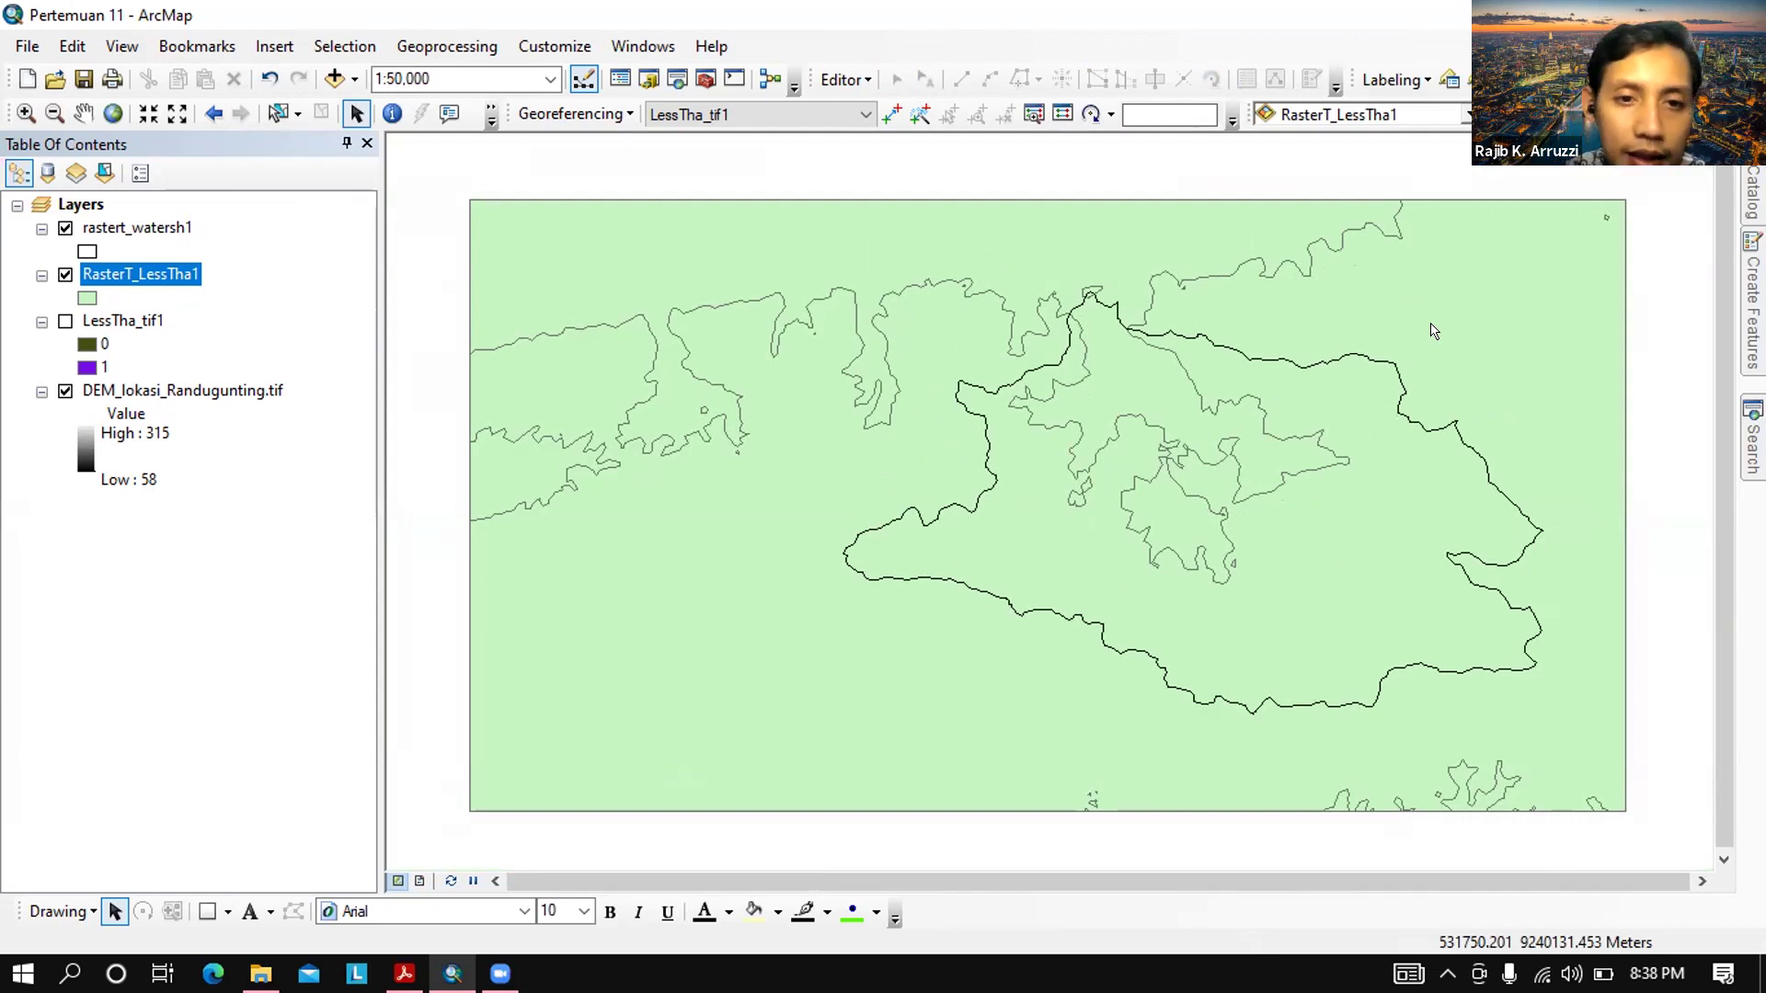
Hide the rastert_watersh1 layer and select the main inundation polygon upstream of the dam location
{"action": "left_click", "coordinate": [278, 112]}
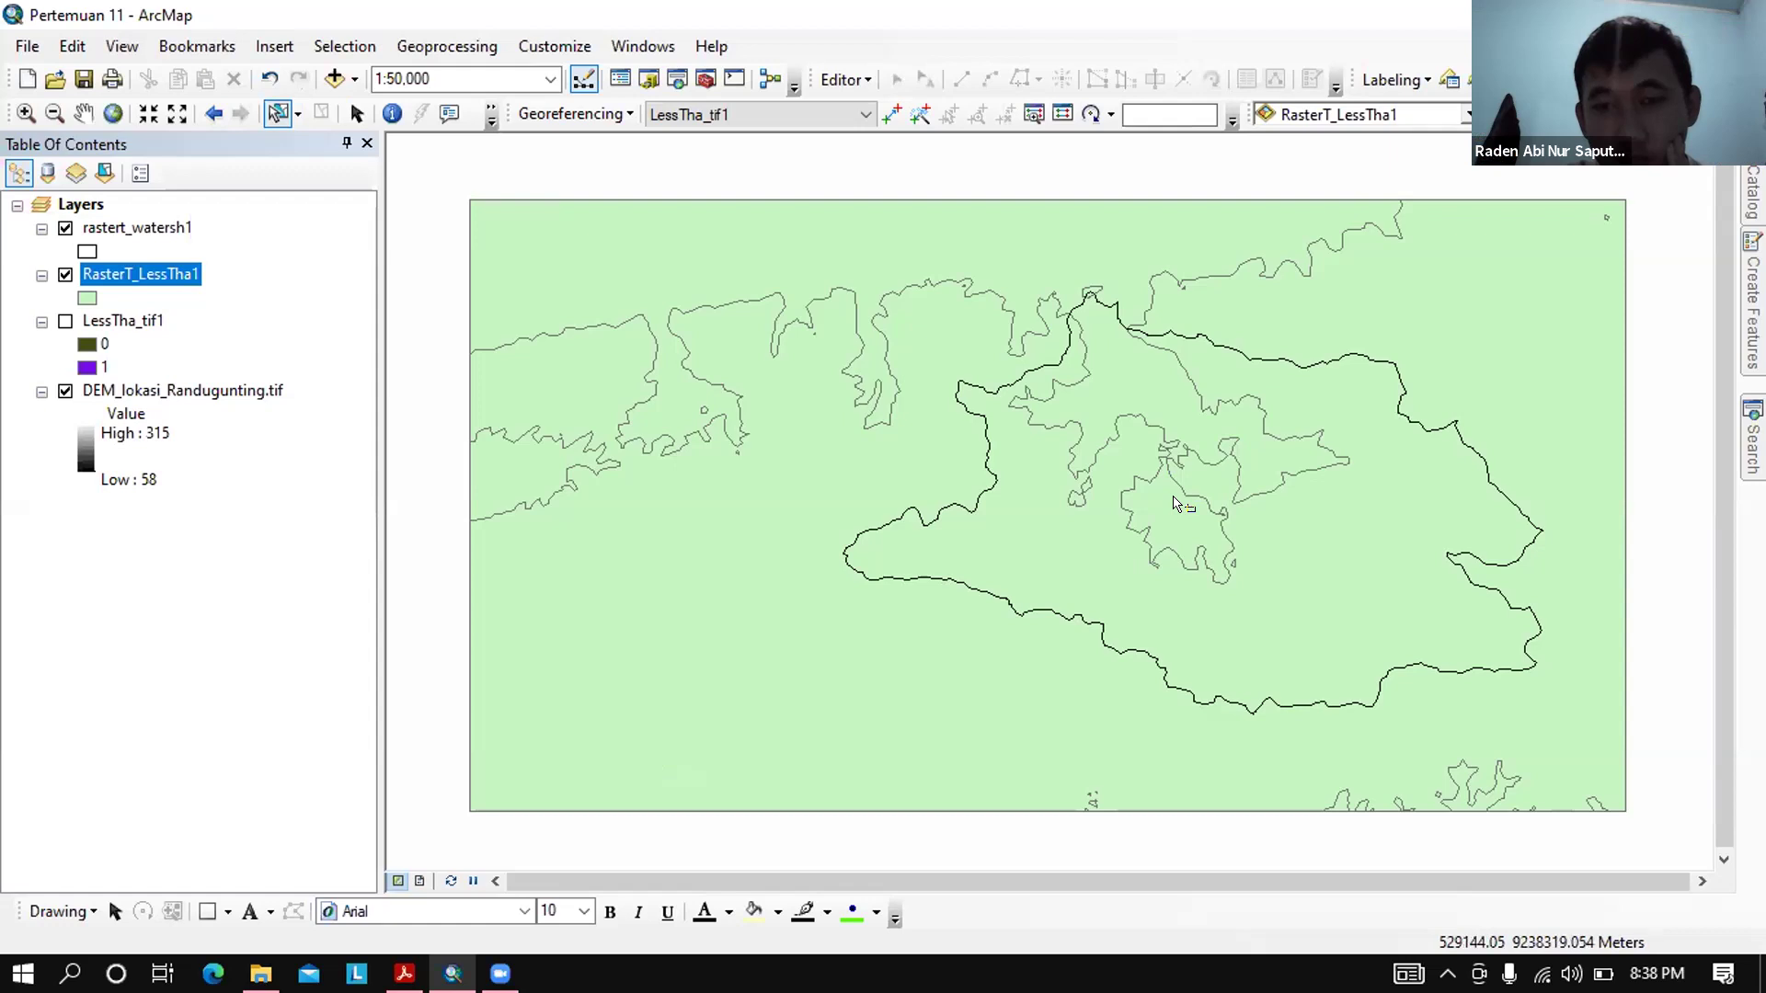
{"action": "left_click", "coordinate": [66, 230]}
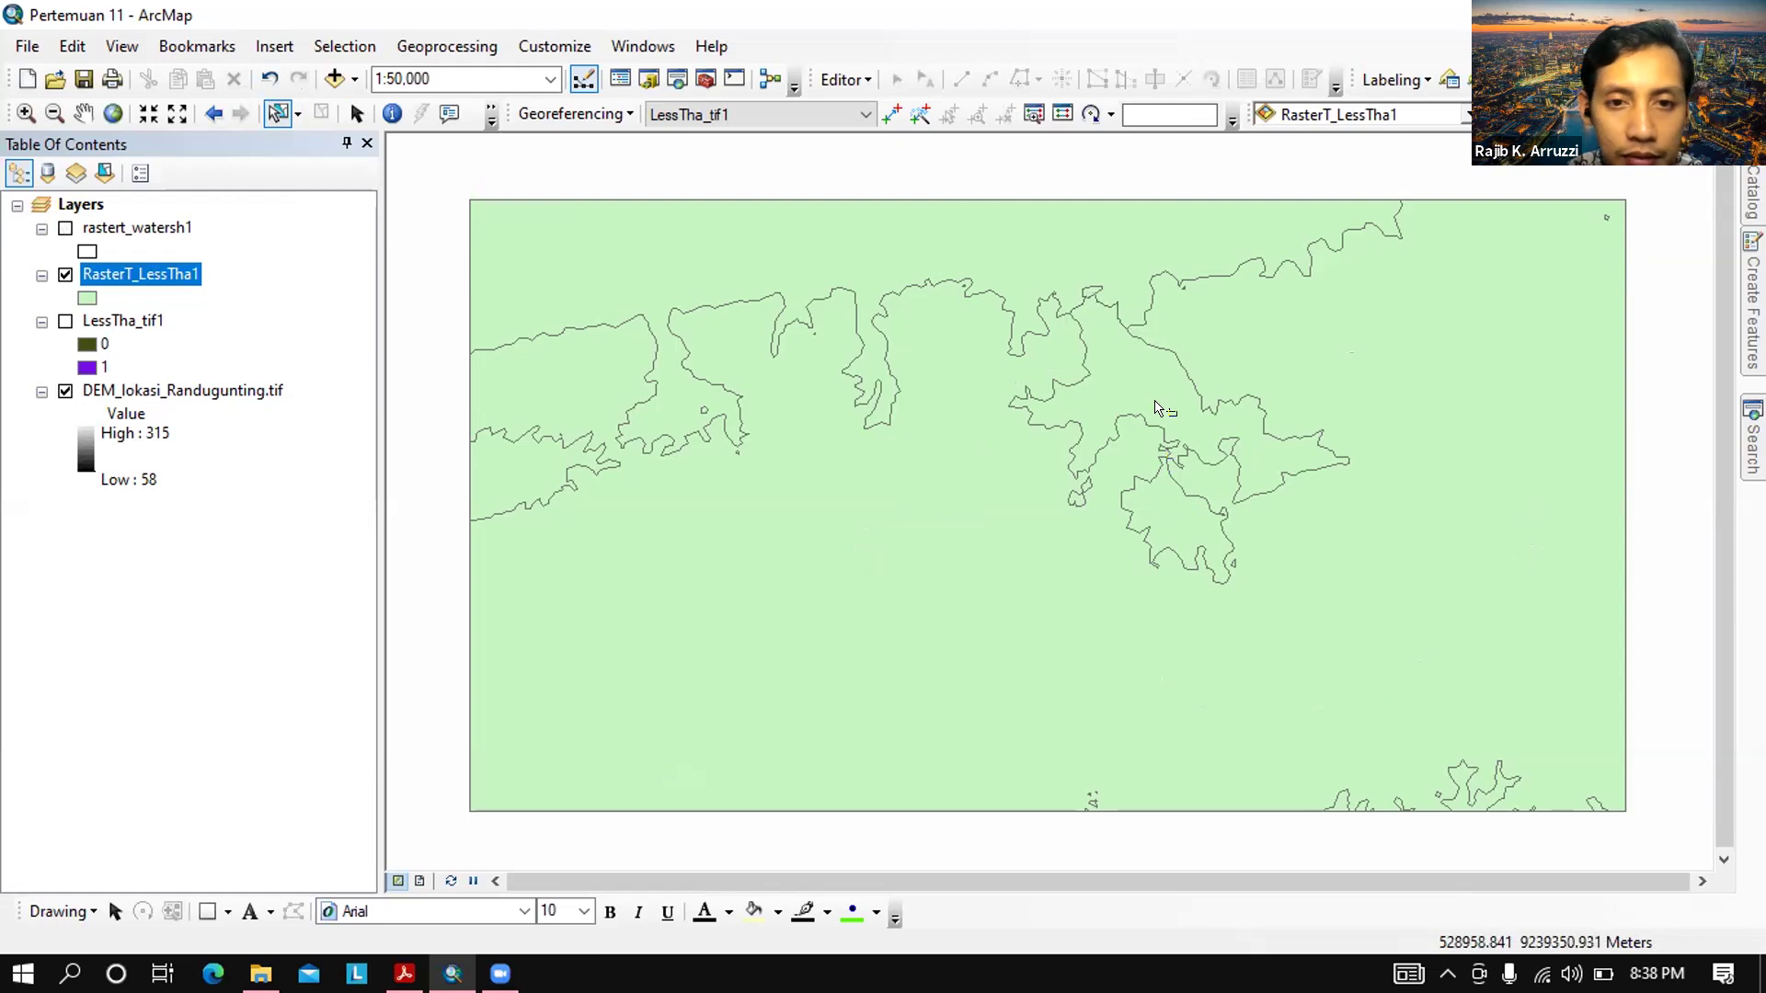
{"action": "left_click", "coordinate": [1270, 425]}
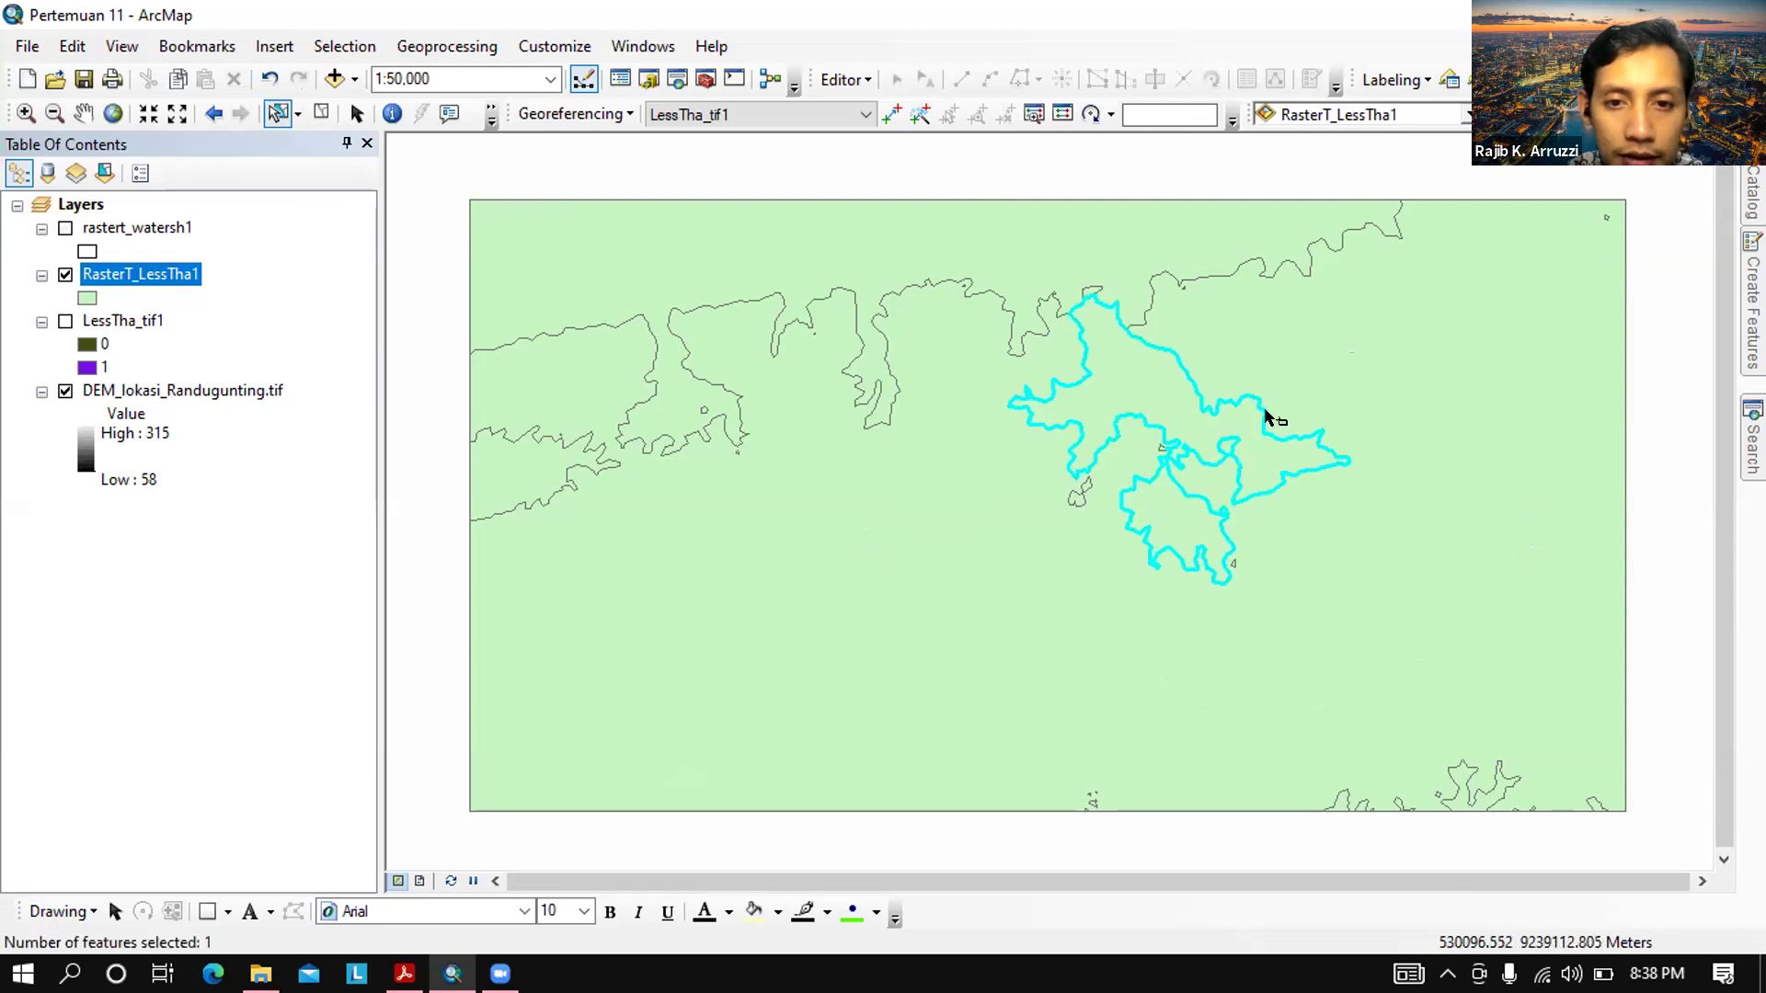
{"action": "scroll", "coordinate": [1266, 416], "scroll_direction": "down", "scroll_amount": 2}
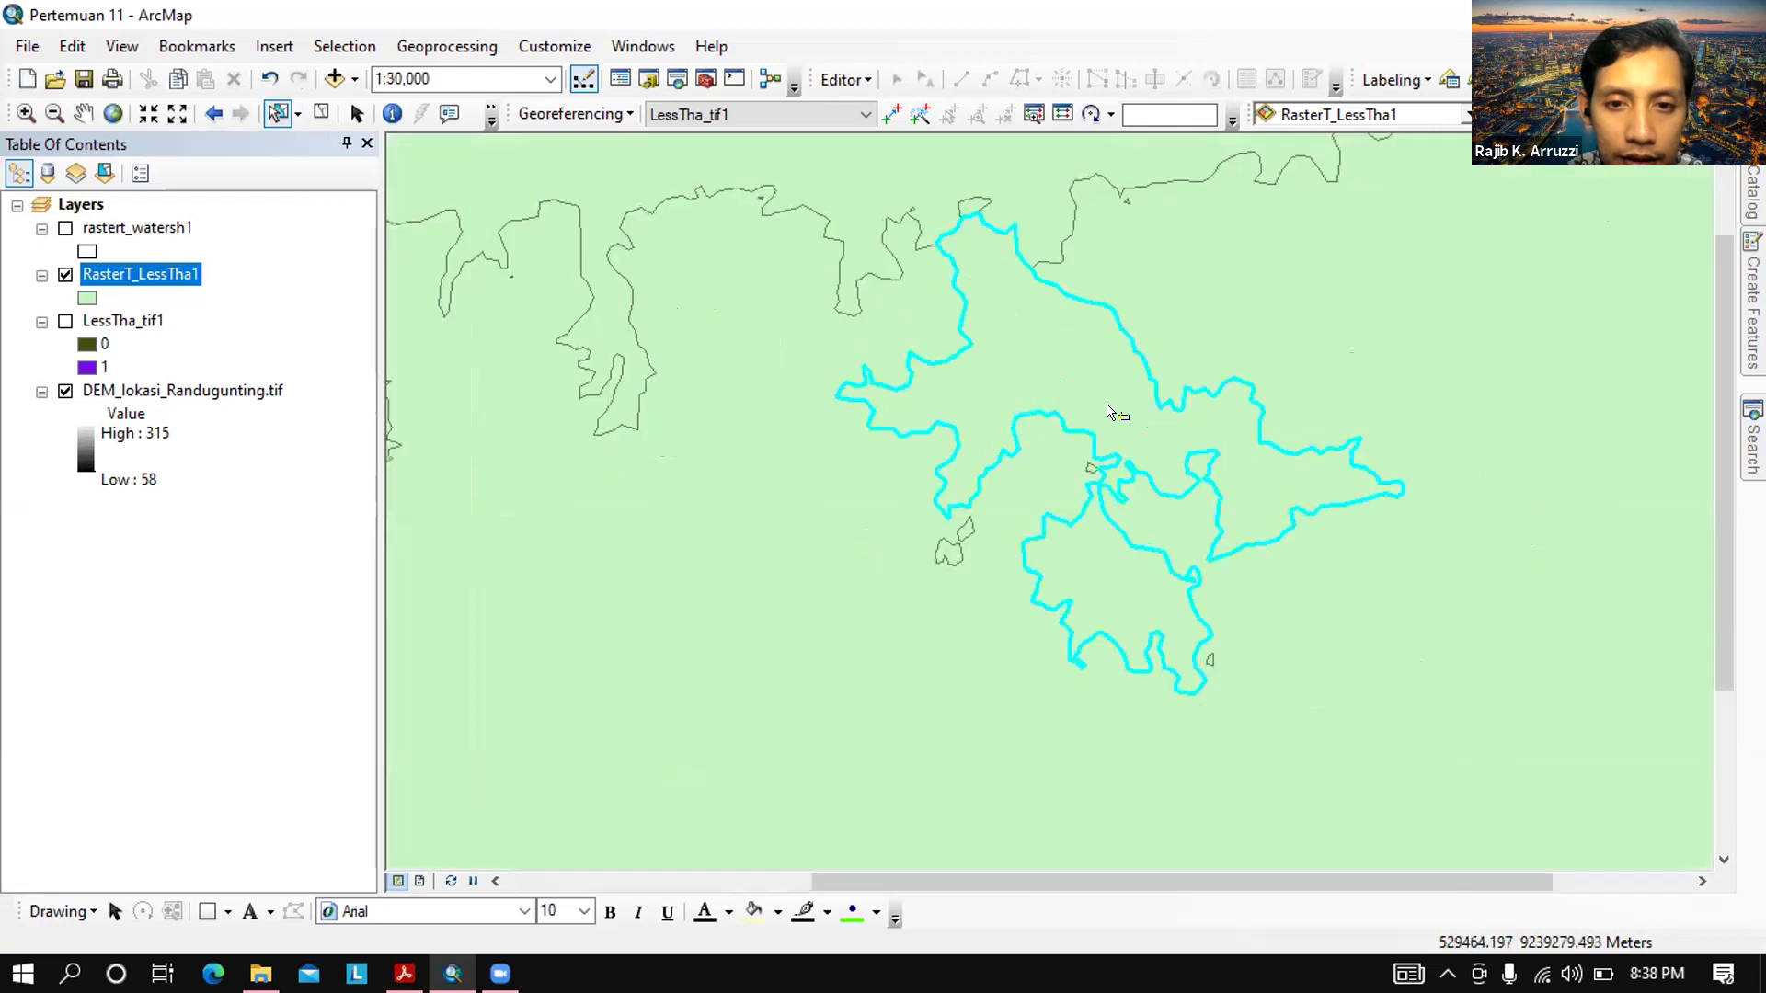
{"action": "scroll", "coordinate": [1110, 411], "scroll_direction": "up", "scroll_amount": 1}
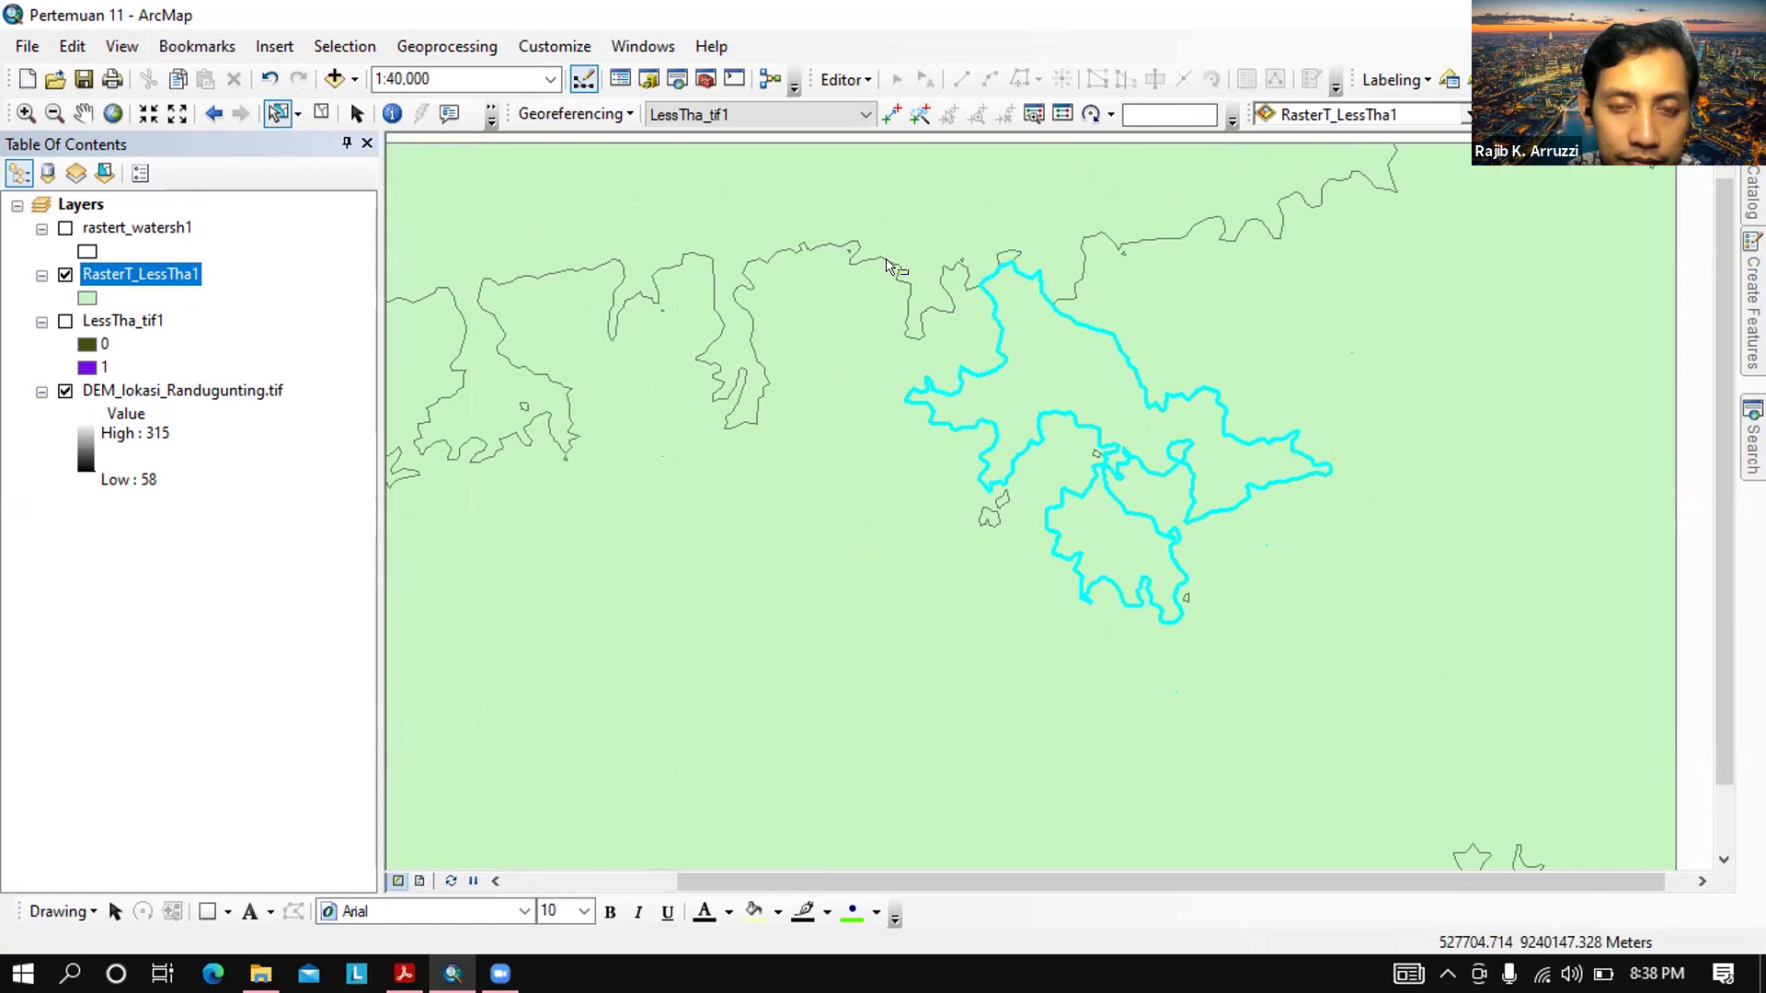
Extend the selection to the small polygons around the main inundation area, excluding the large background polygon and the areas outside the watershed
{"action": "left_click_drag", "start_coordinate": [878, 262], "coordinate": [1283, 517]}
{"action": "left_click_drag", "start_coordinate": [1374, 633], "coordinate": [1375, 634]}
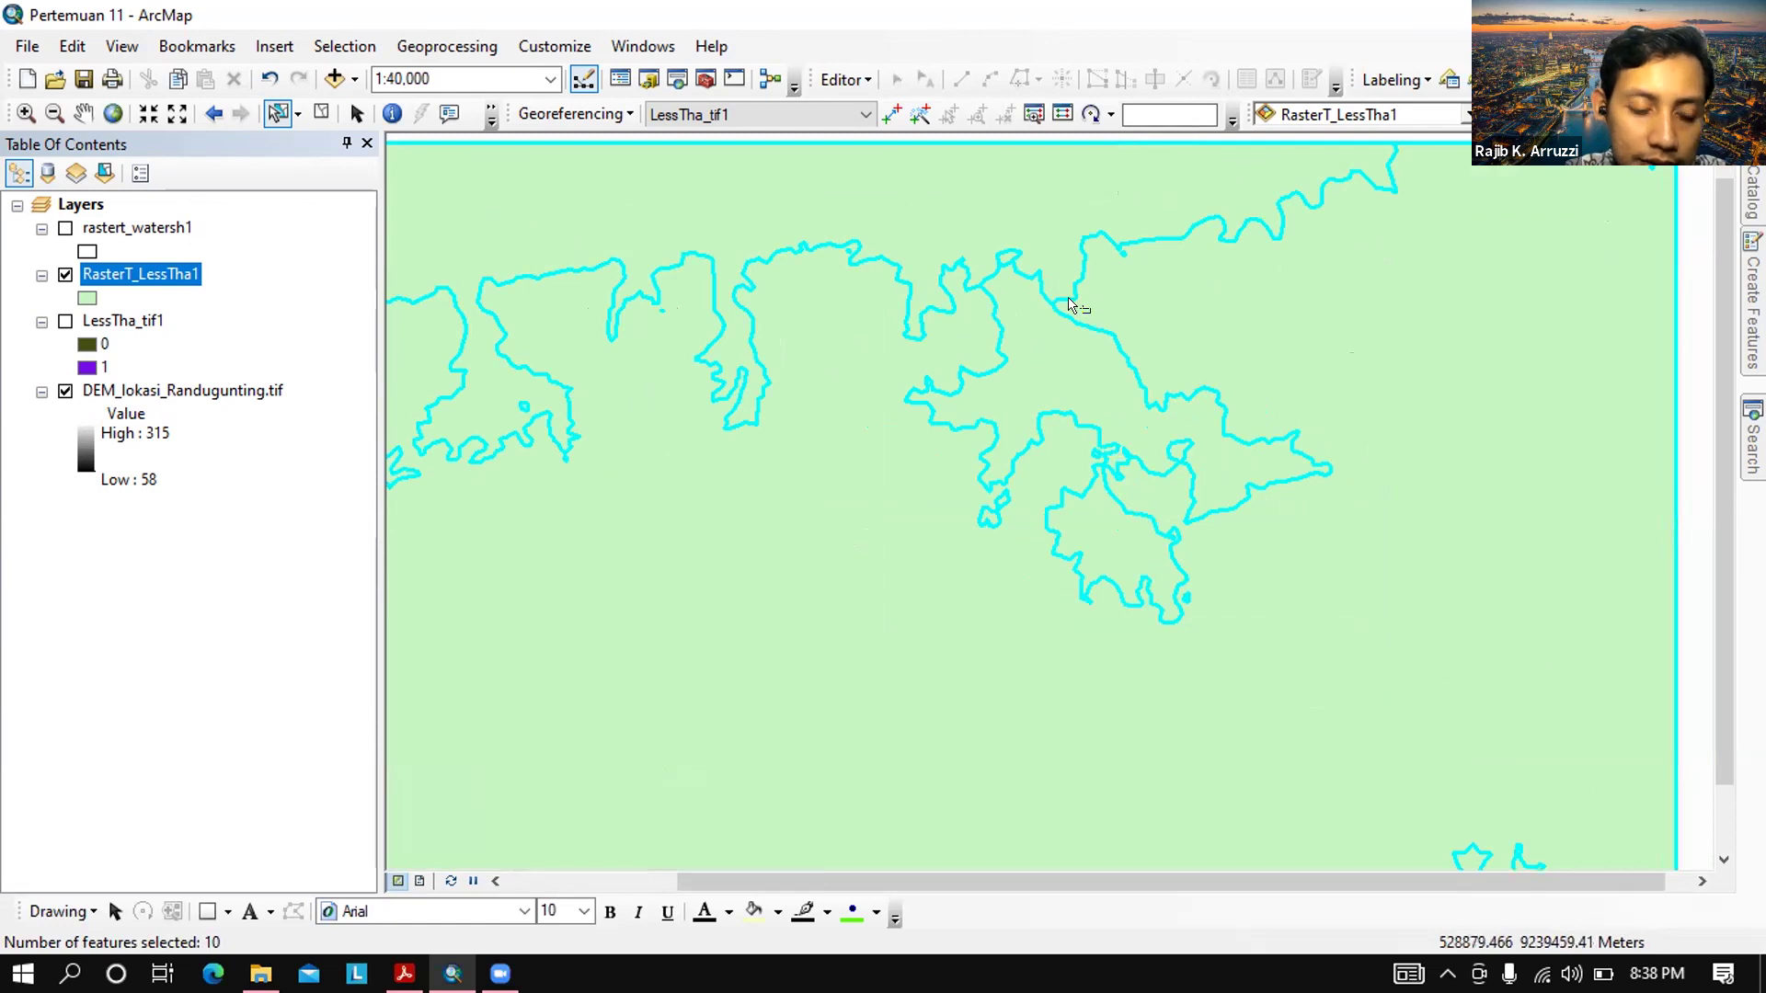
{"action": "left_click", "coordinate": [1083, 434]}
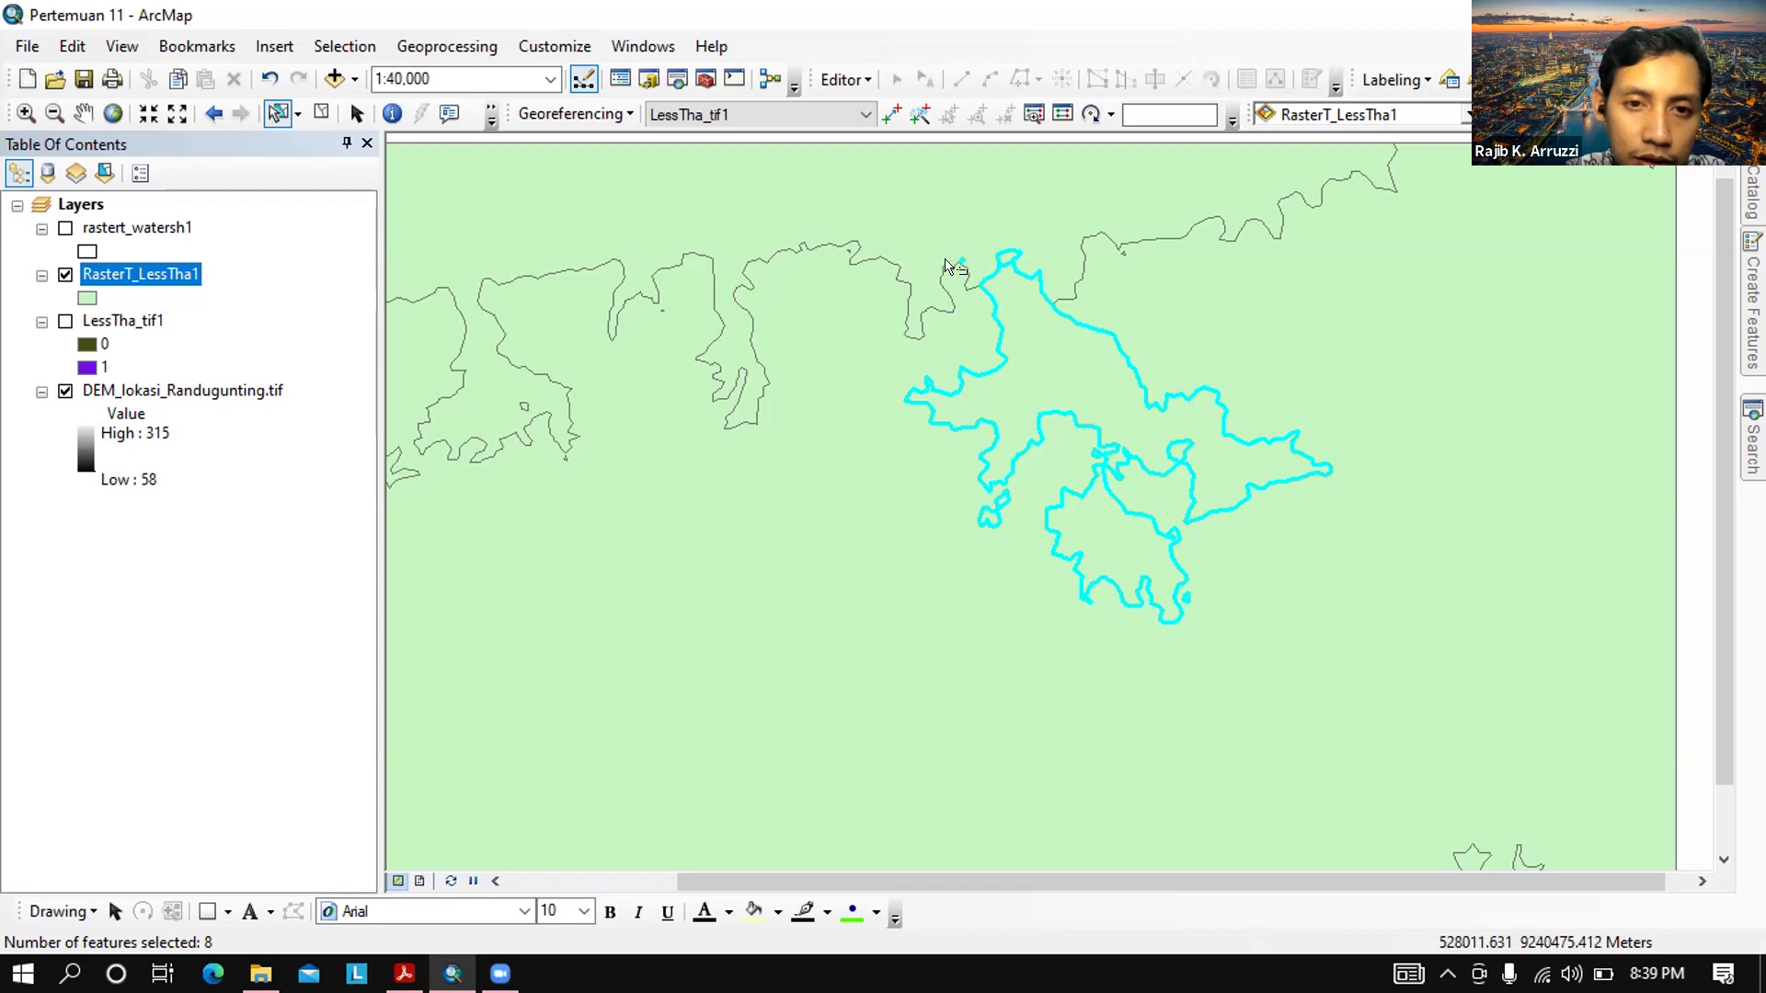
{"action": "scroll", "coordinate": [948, 267], "scroll_direction": "up", "scroll_amount": 2}
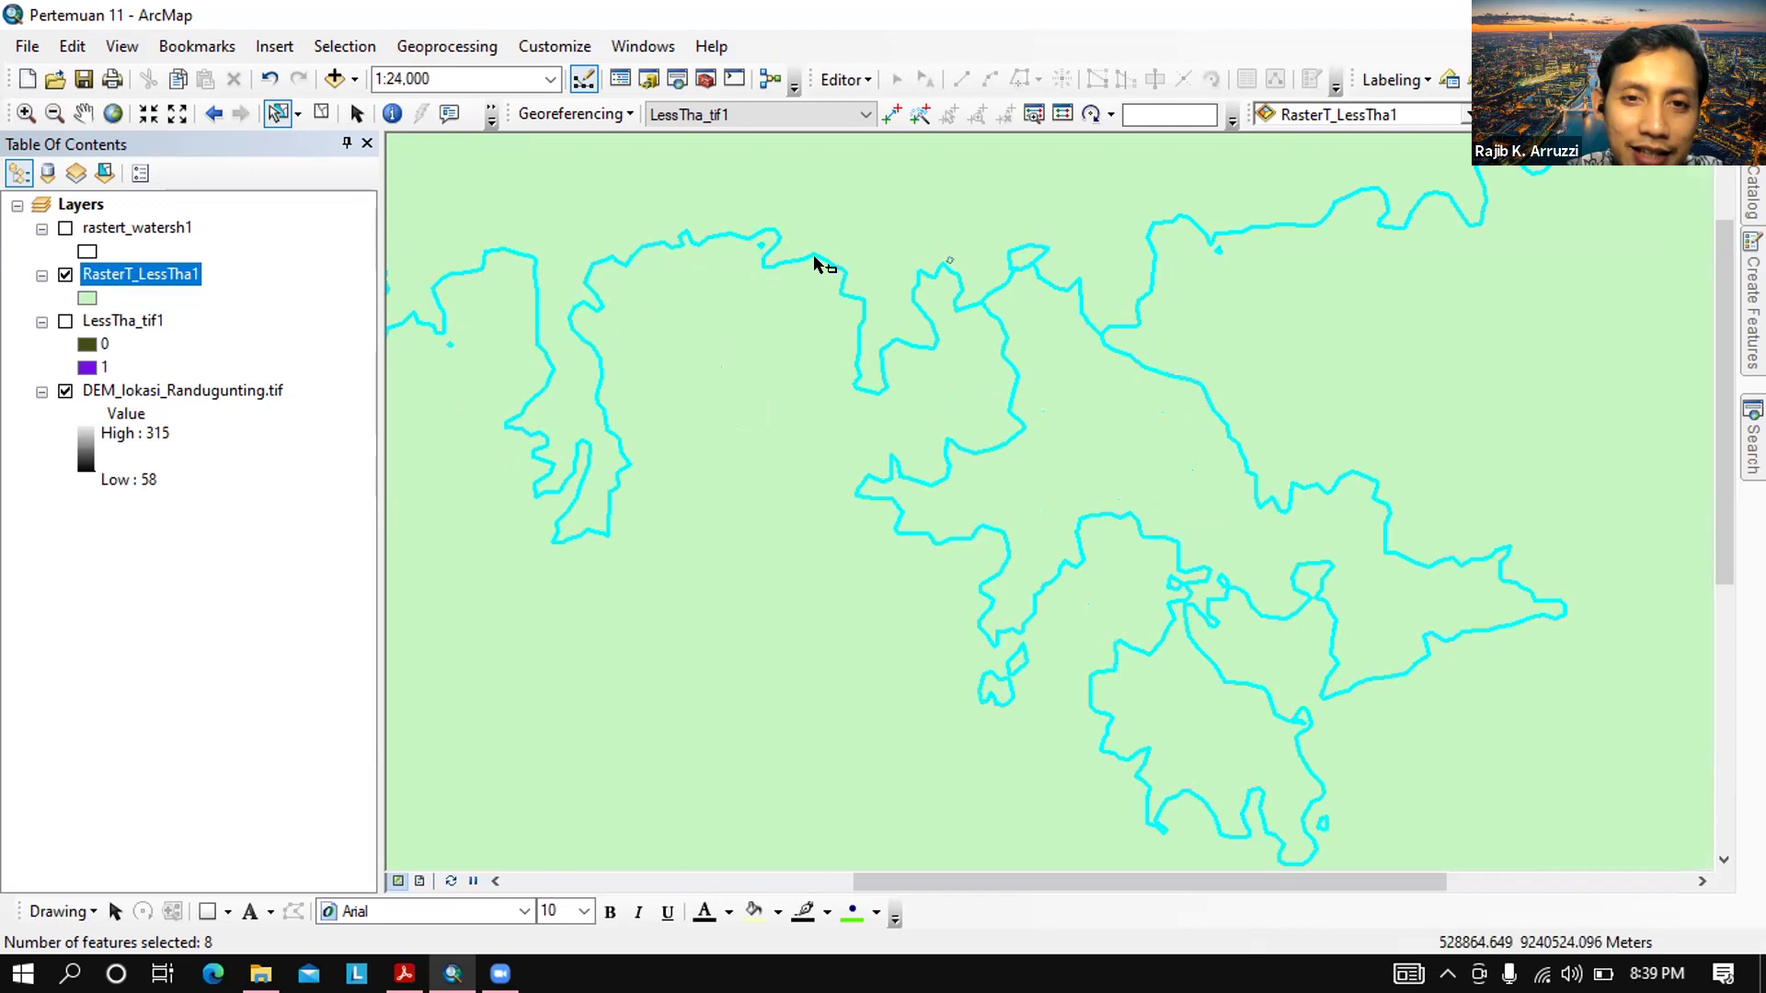
{"action": "left_click", "coordinate": [1073, 245], "text": "shift"}
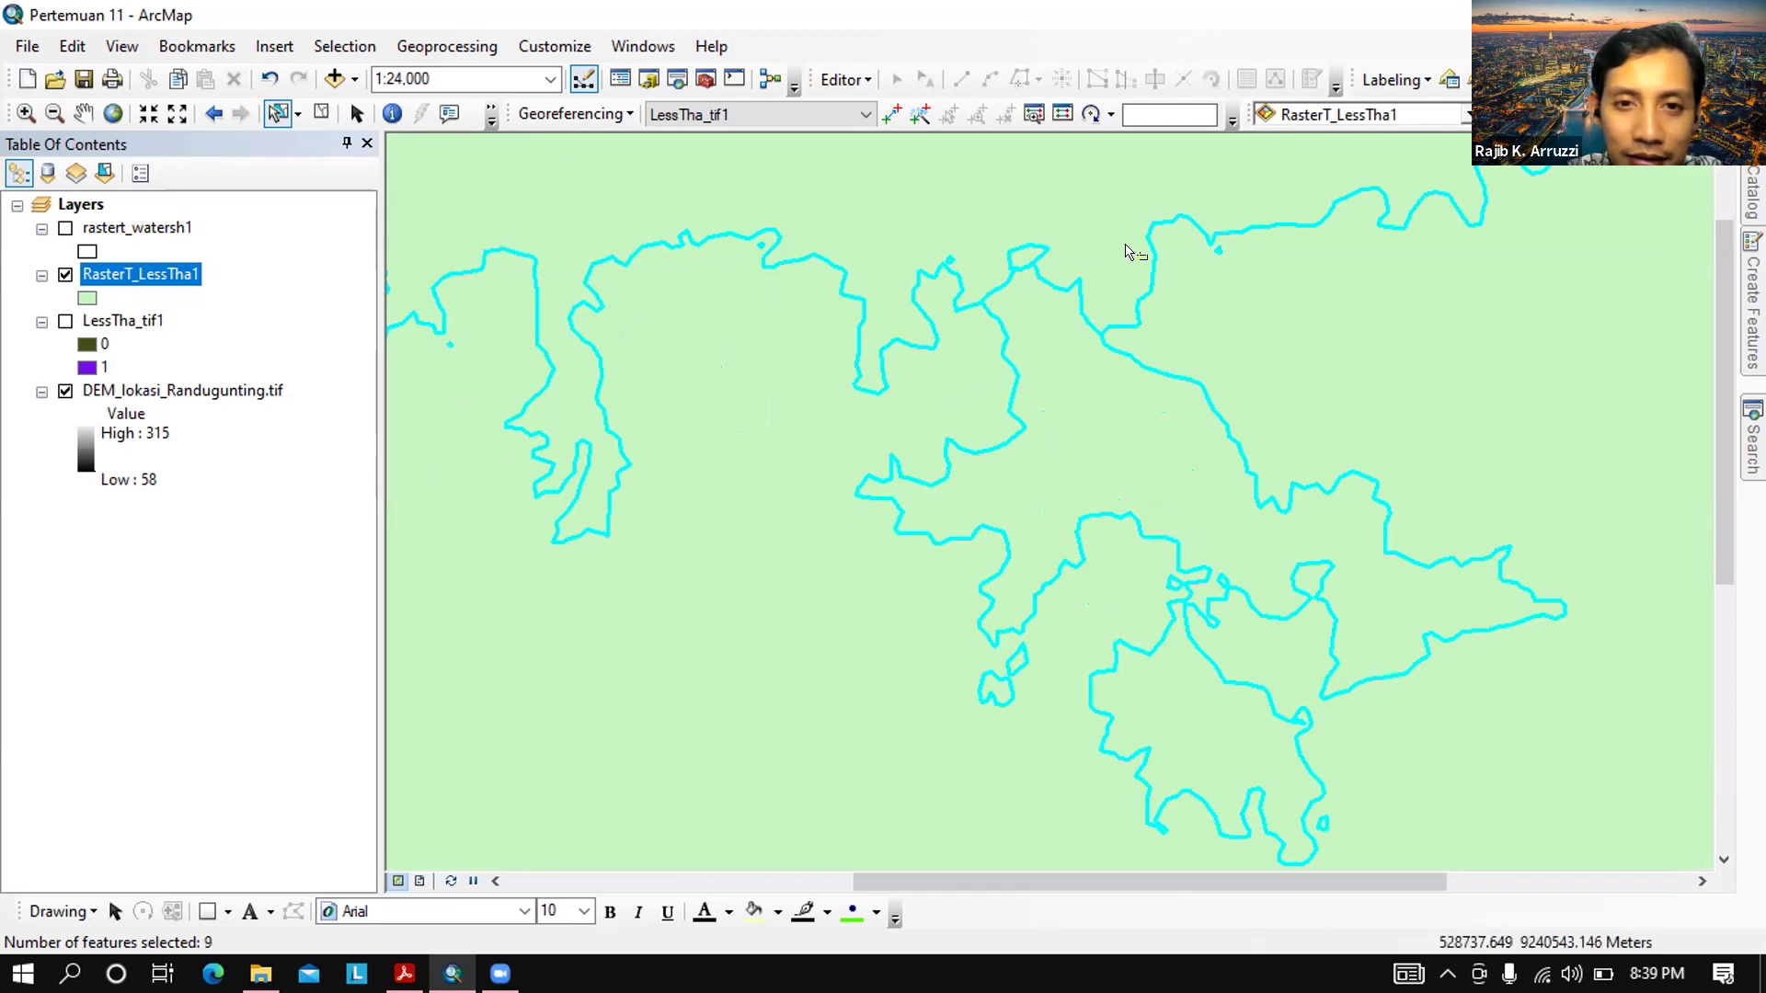
{"action": "scroll", "coordinate": [1030, 379], "scroll_direction": "up", "scroll_amount": 1}
{"action": "scroll", "coordinate": [1085, 285], "scroll_direction": "down", "scroll_amount": 3}
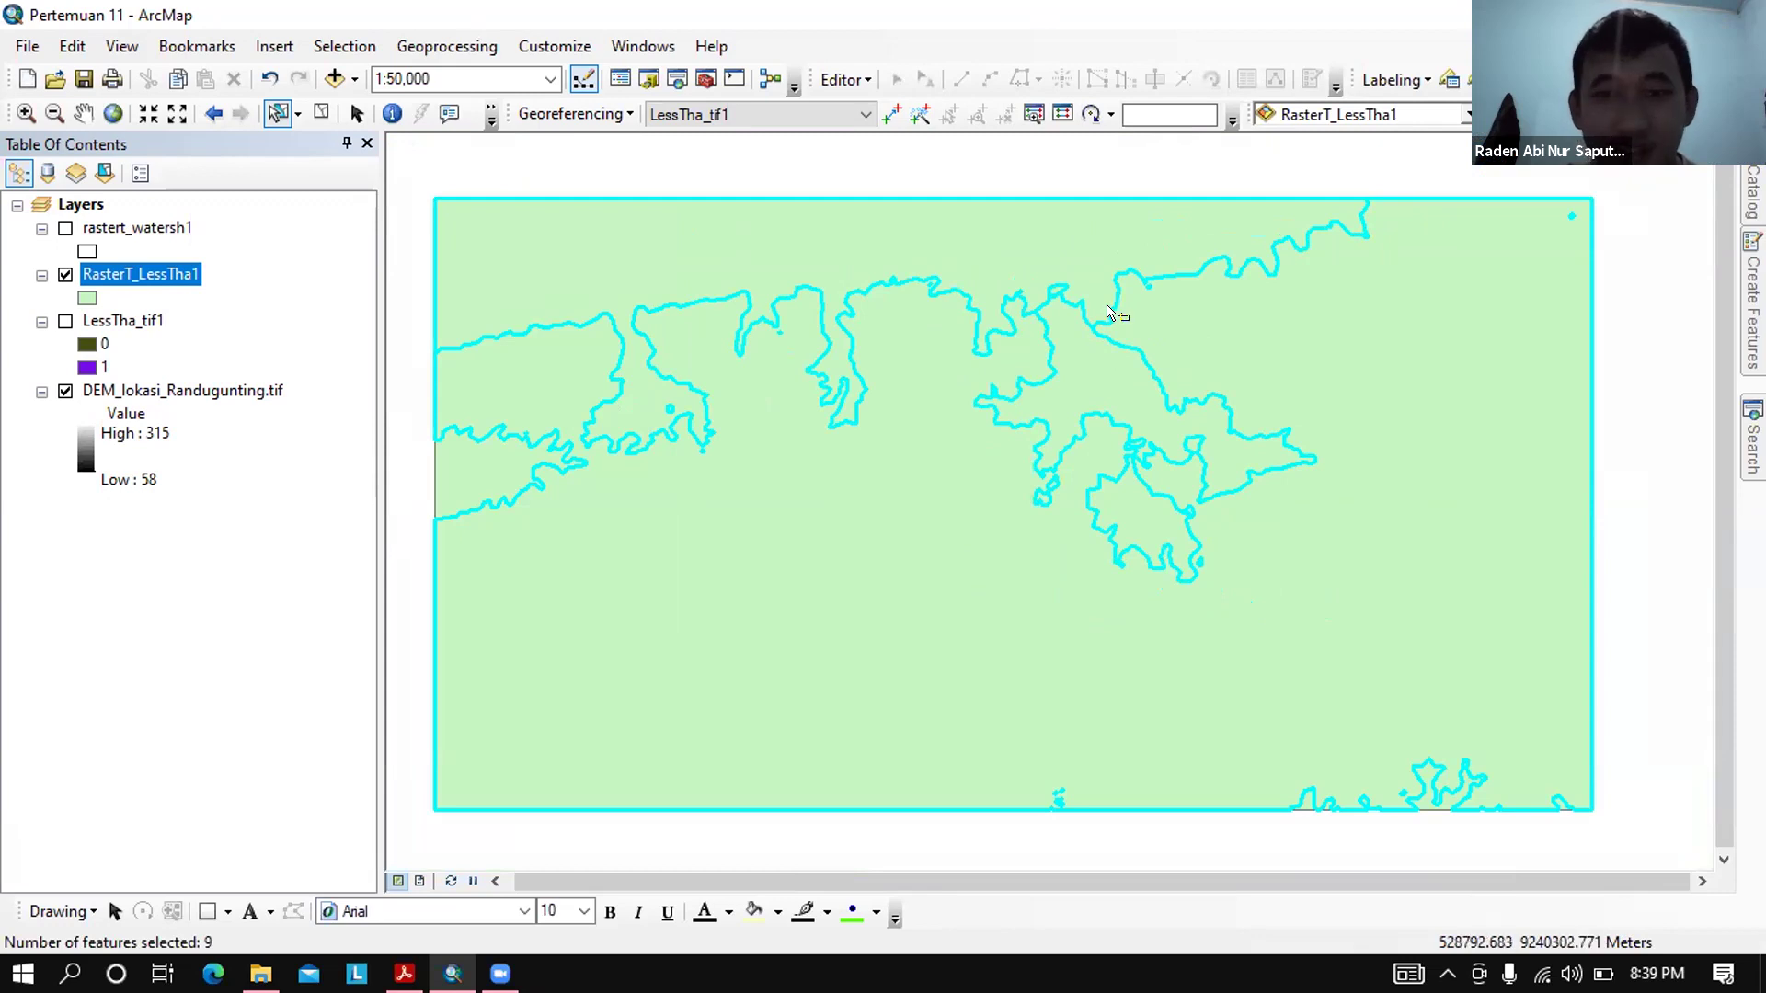
{"action": "left_click", "coordinate": [1158, 292]}
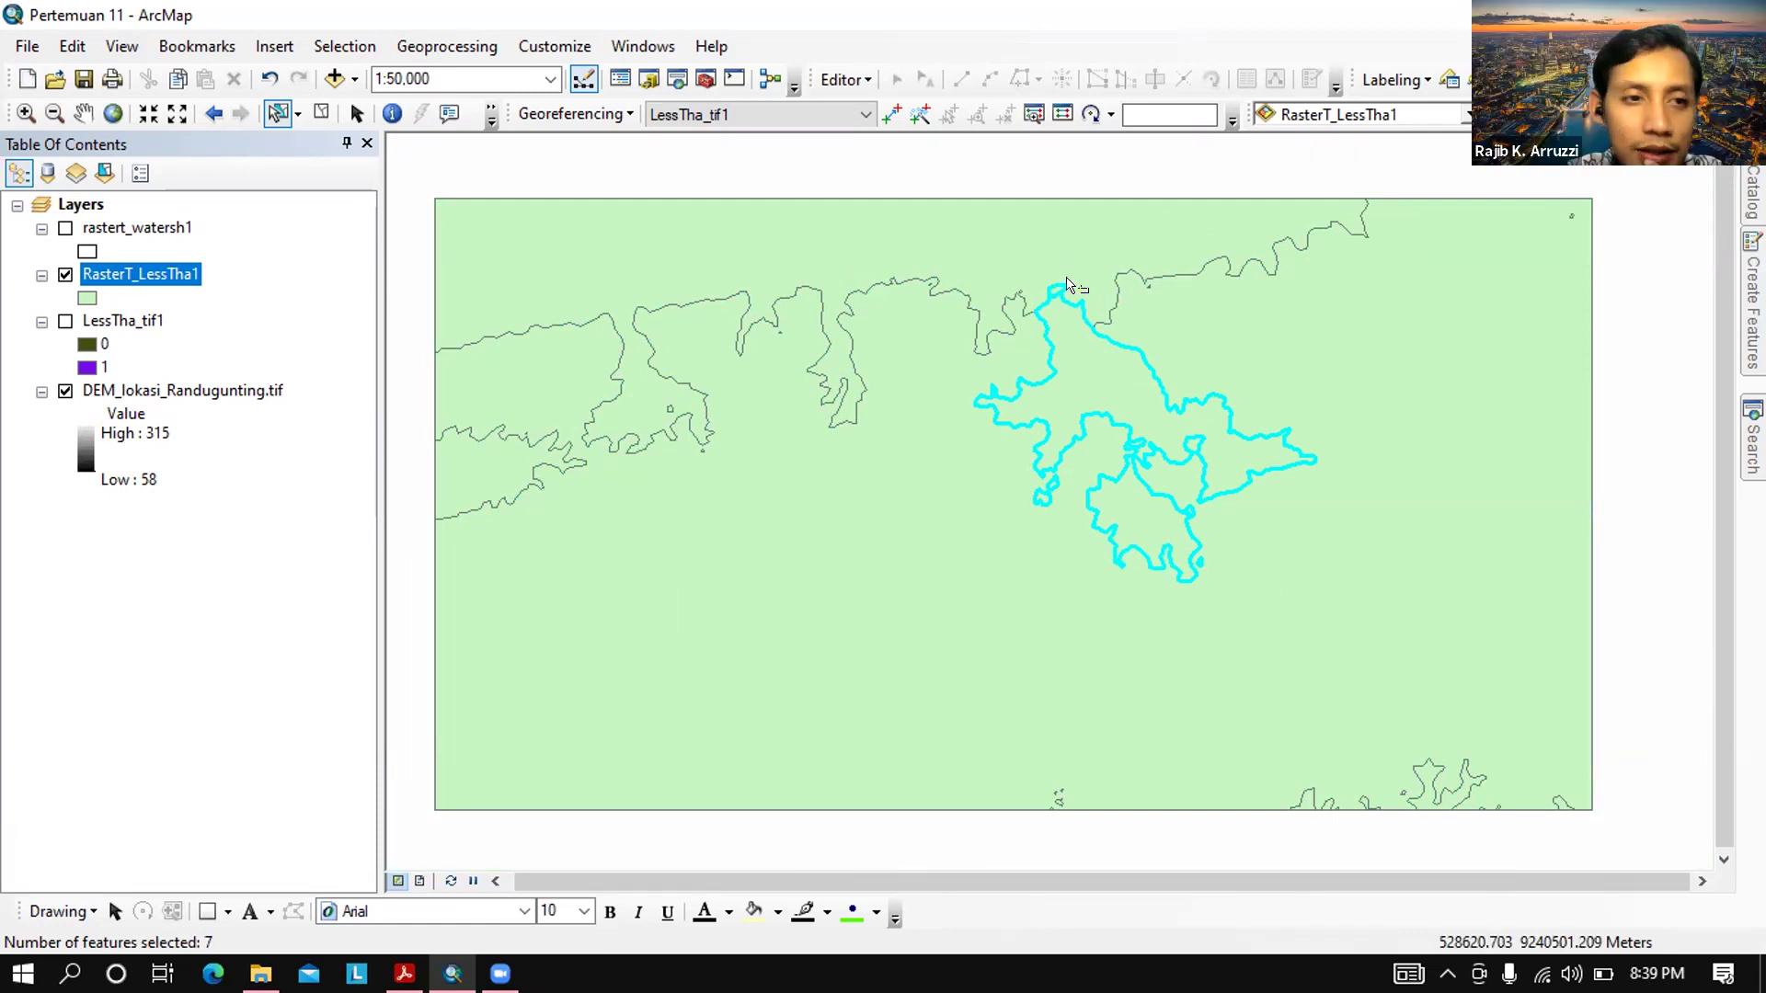
Remove the small cut-off polygon north of the watershed outlet from the selection, keeping the background polygon unselected
{"action": "scroll", "coordinate": [1063, 276], "scroll_direction": "down", "scroll_amount": 2}
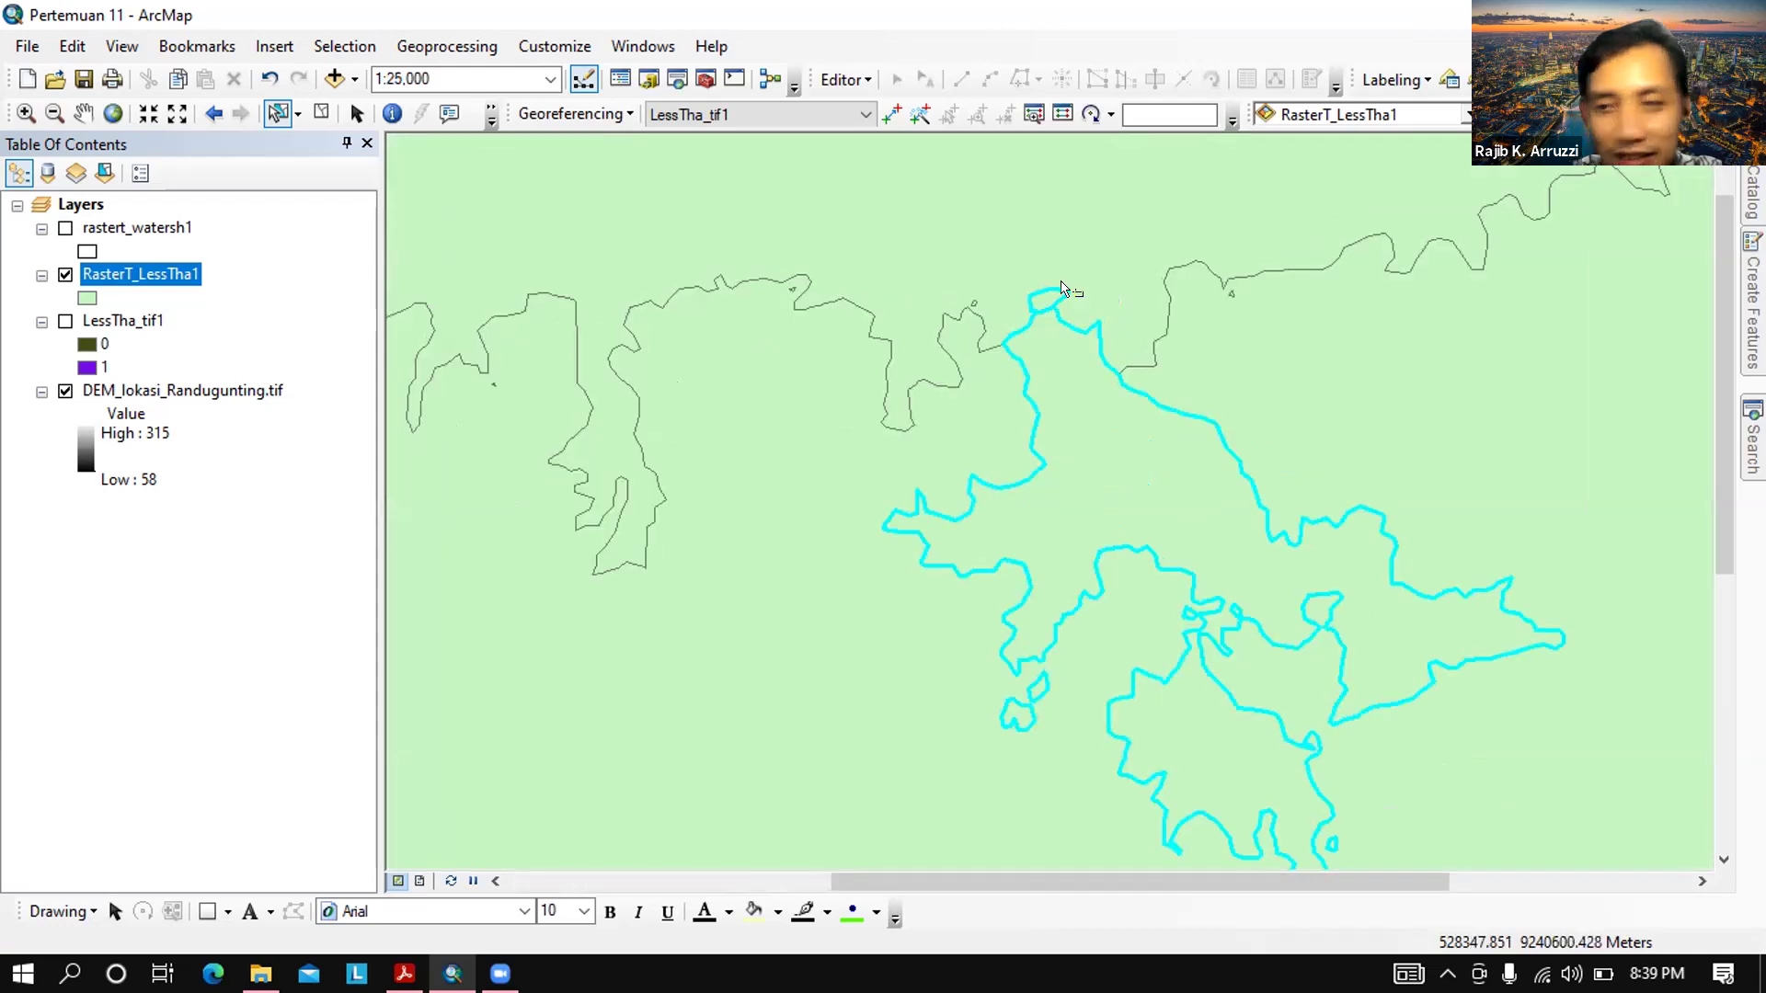
{"action": "scroll", "coordinate": [1053, 304], "scroll_direction": "down", "scroll_amount": 2}
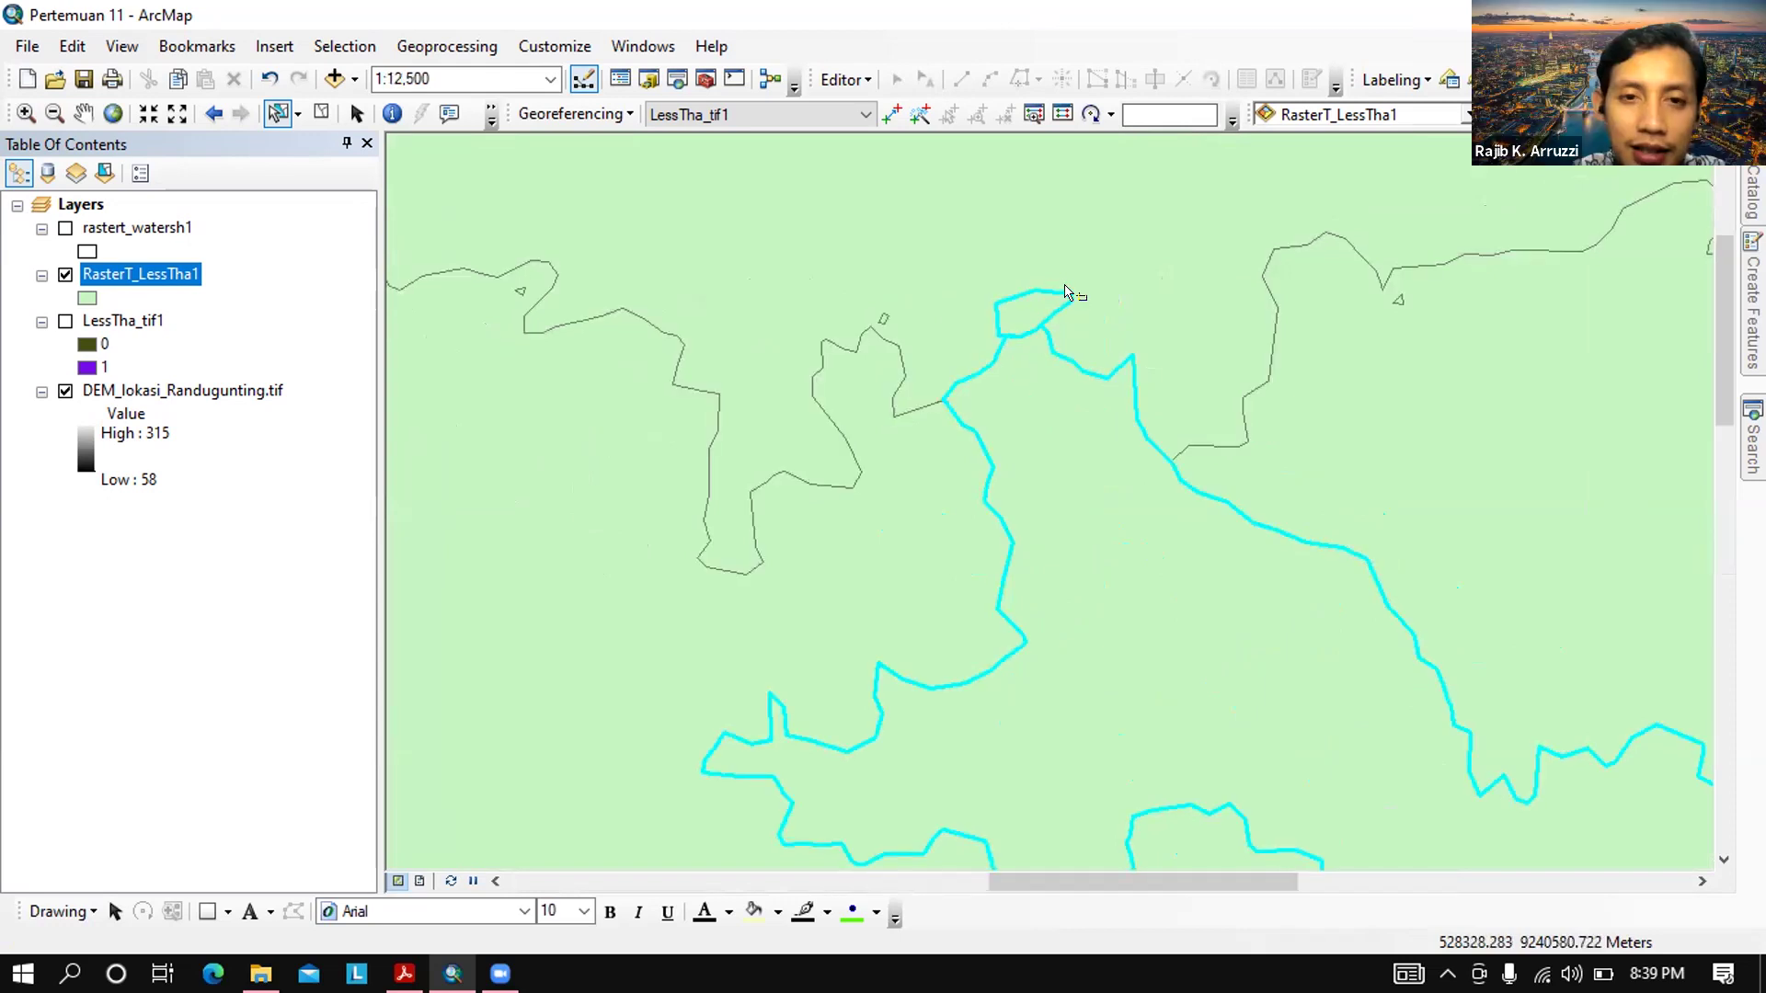
{"action": "left_click", "coordinate": [1065, 294]}
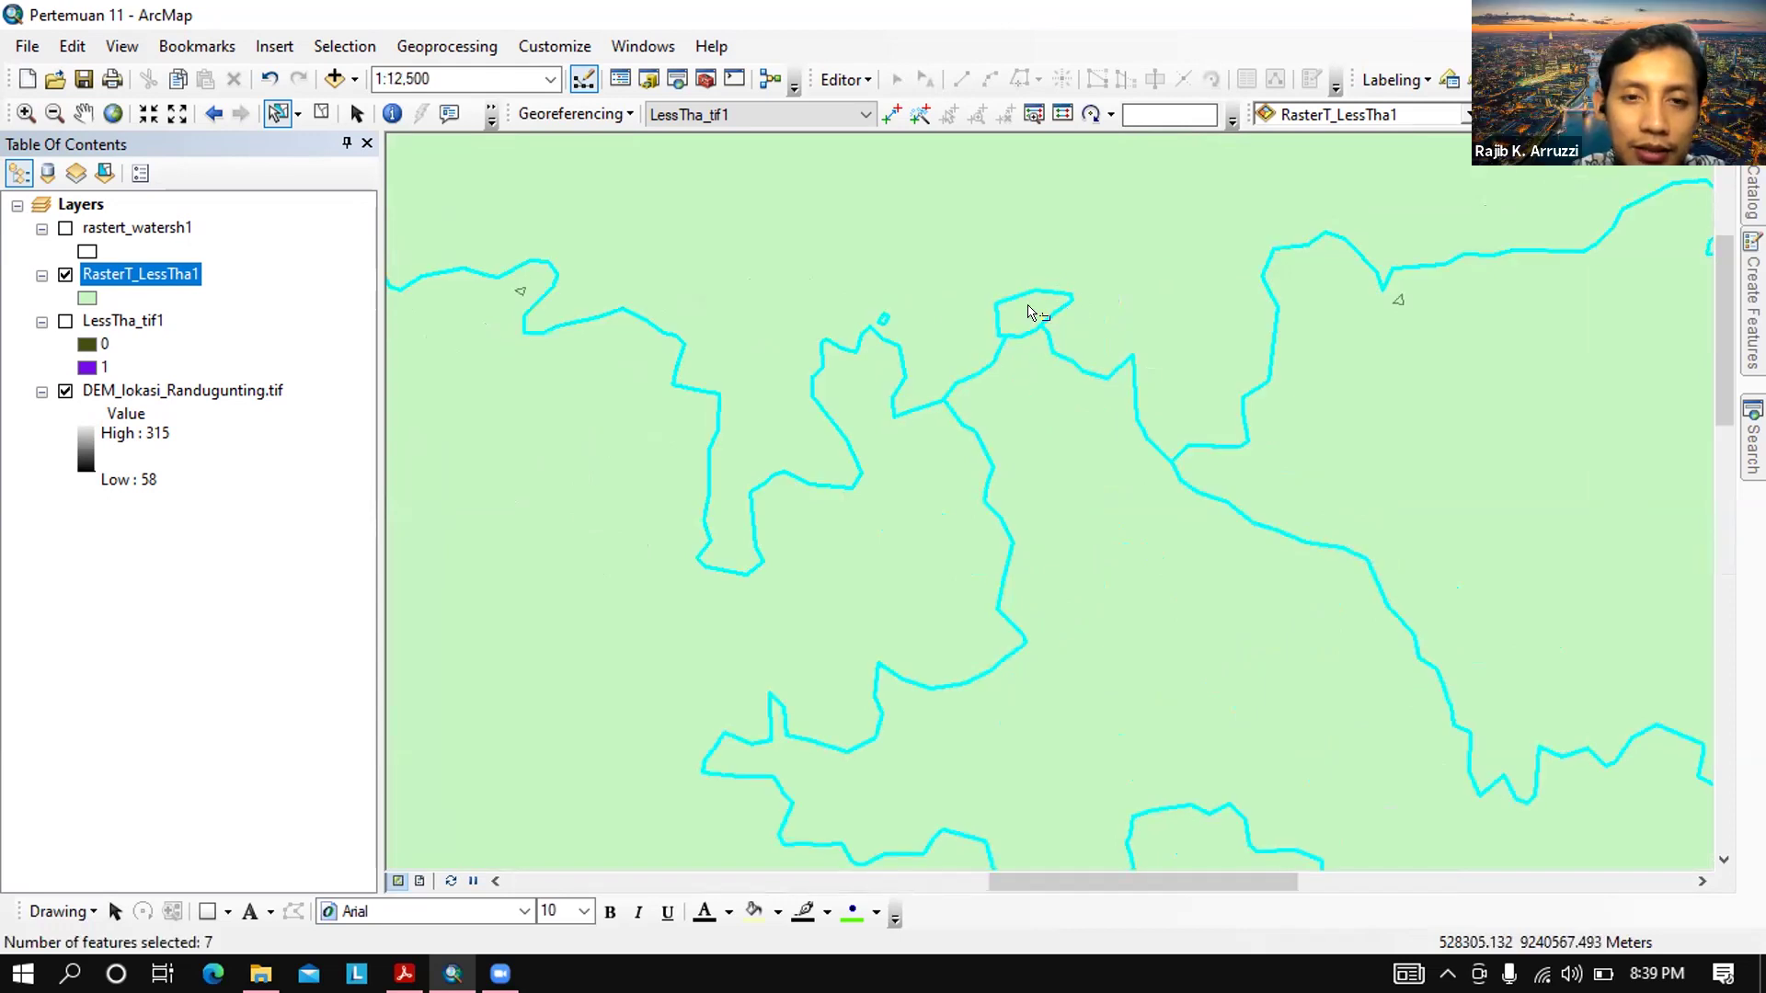
{"action": "left_click", "coordinate": [1134, 322], "text": "shift"}
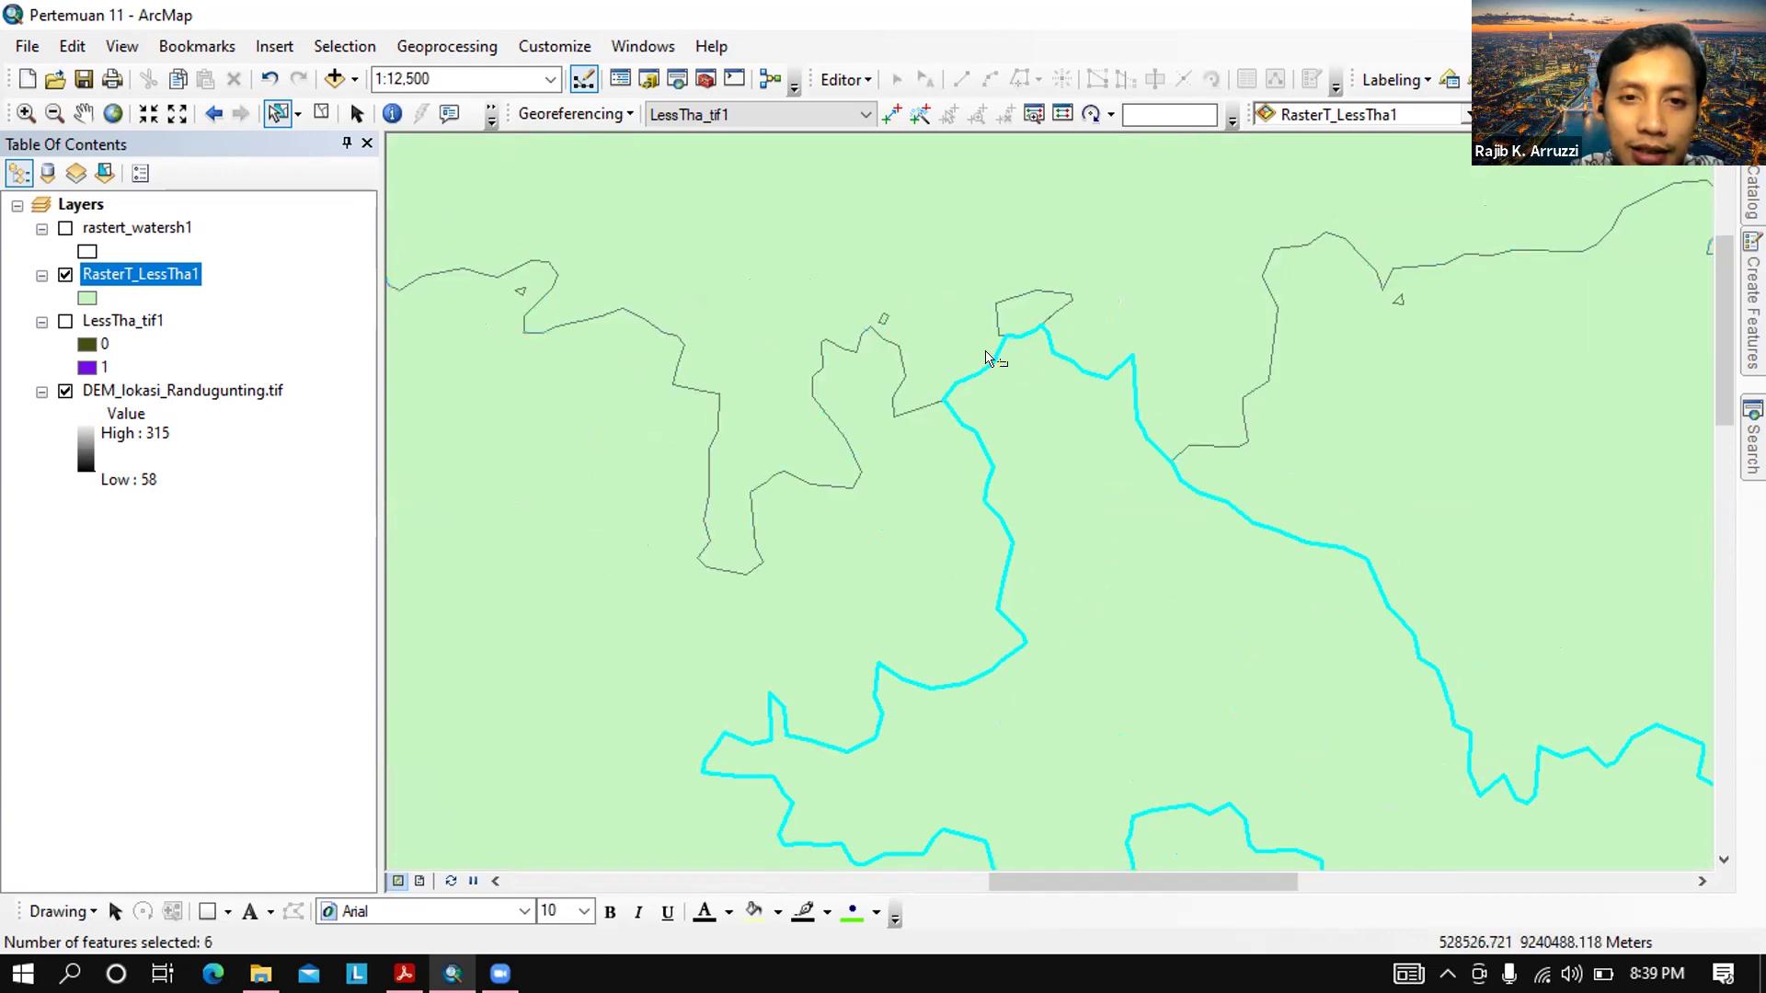
Check the extent of the selected inundation polygons and create a new layer from the selected RasterT_LessTha1 features
{"action": "scroll", "coordinate": [942, 324], "scroll_direction": "down", "scroll_amount": 2}
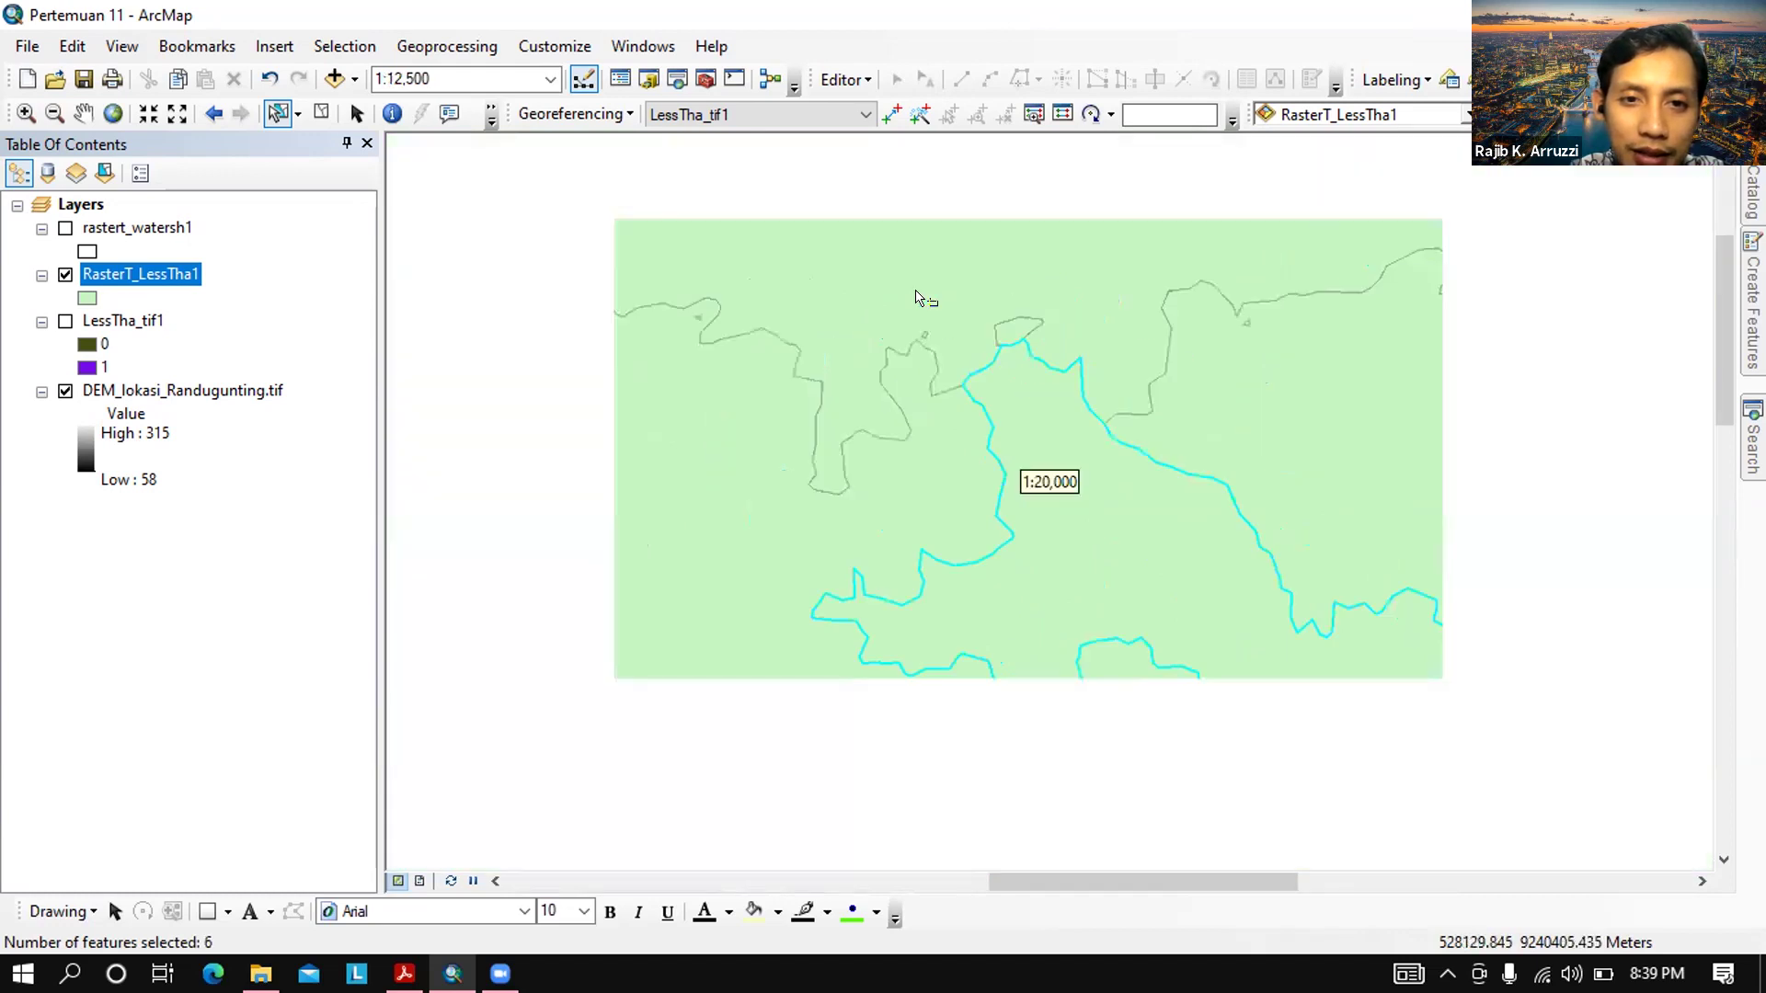
{"action": "scroll", "coordinate": [975, 278], "scroll_direction": "down", "scroll_amount": 1}
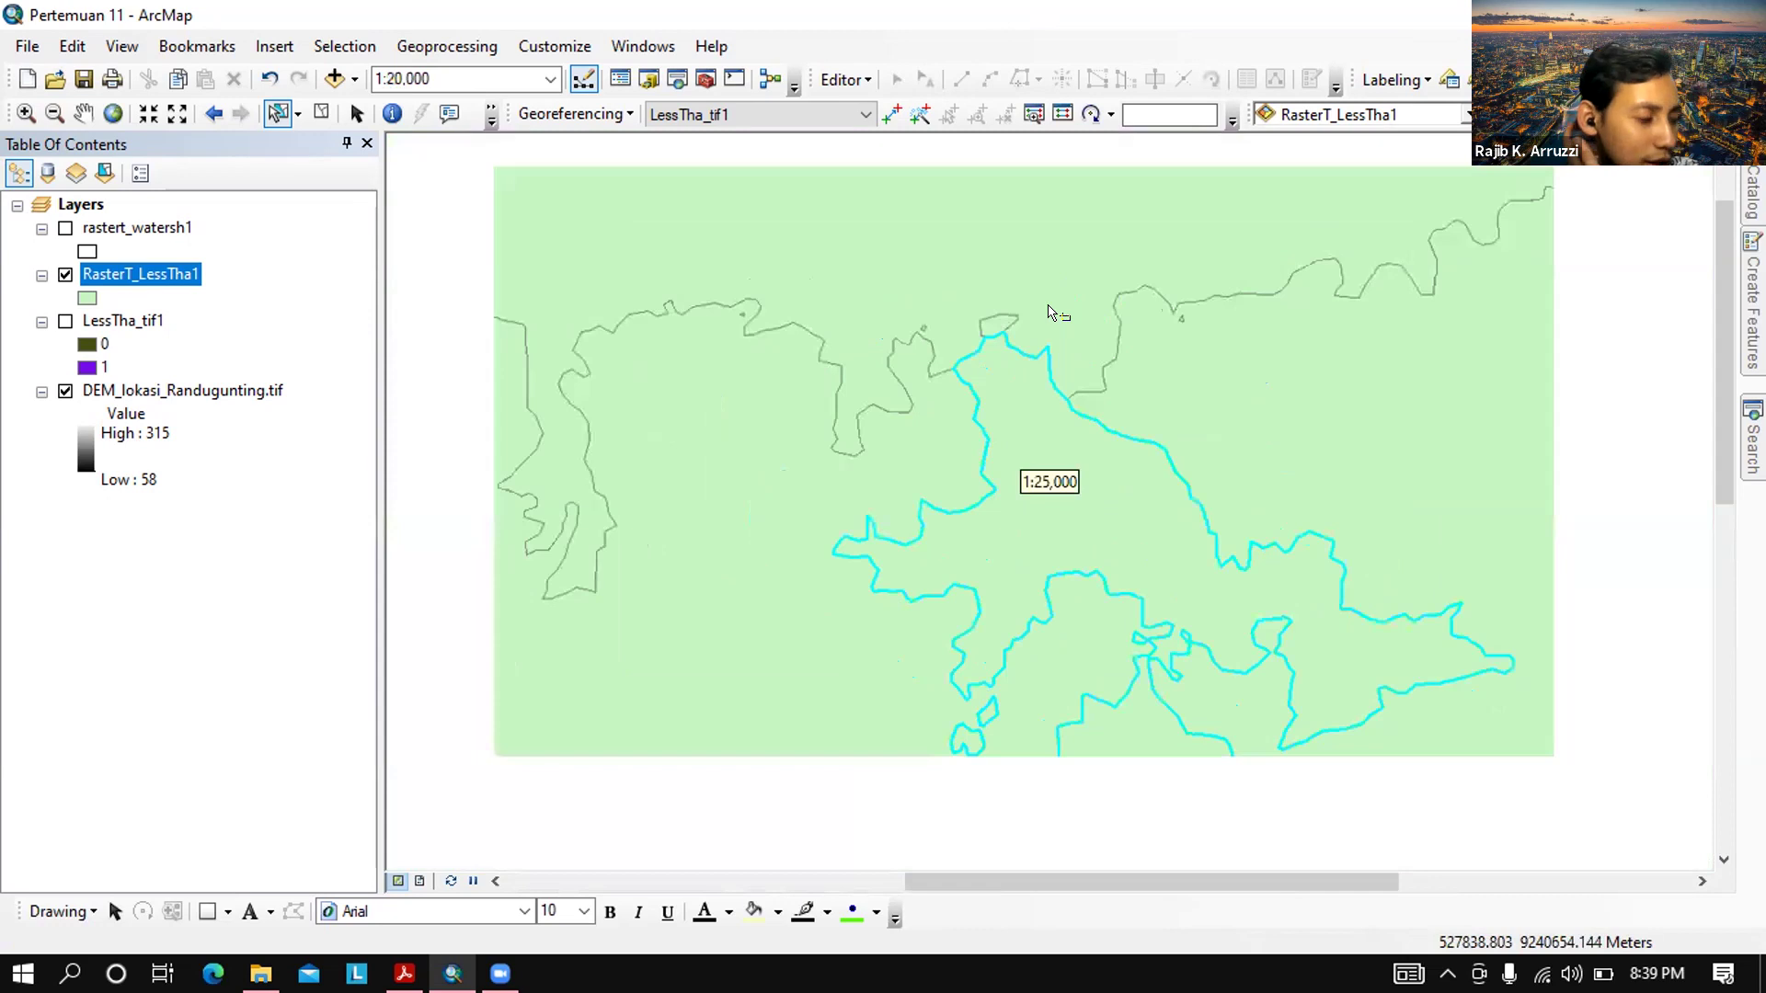
{"action": "scroll", "coordinate": [968, 511], "scroll_direction": "down", "scroll_amount": 3}
{"action": "scroll", "coordinate": [967, 513], "scroll_direction": "up", "scroll_amount": 1}
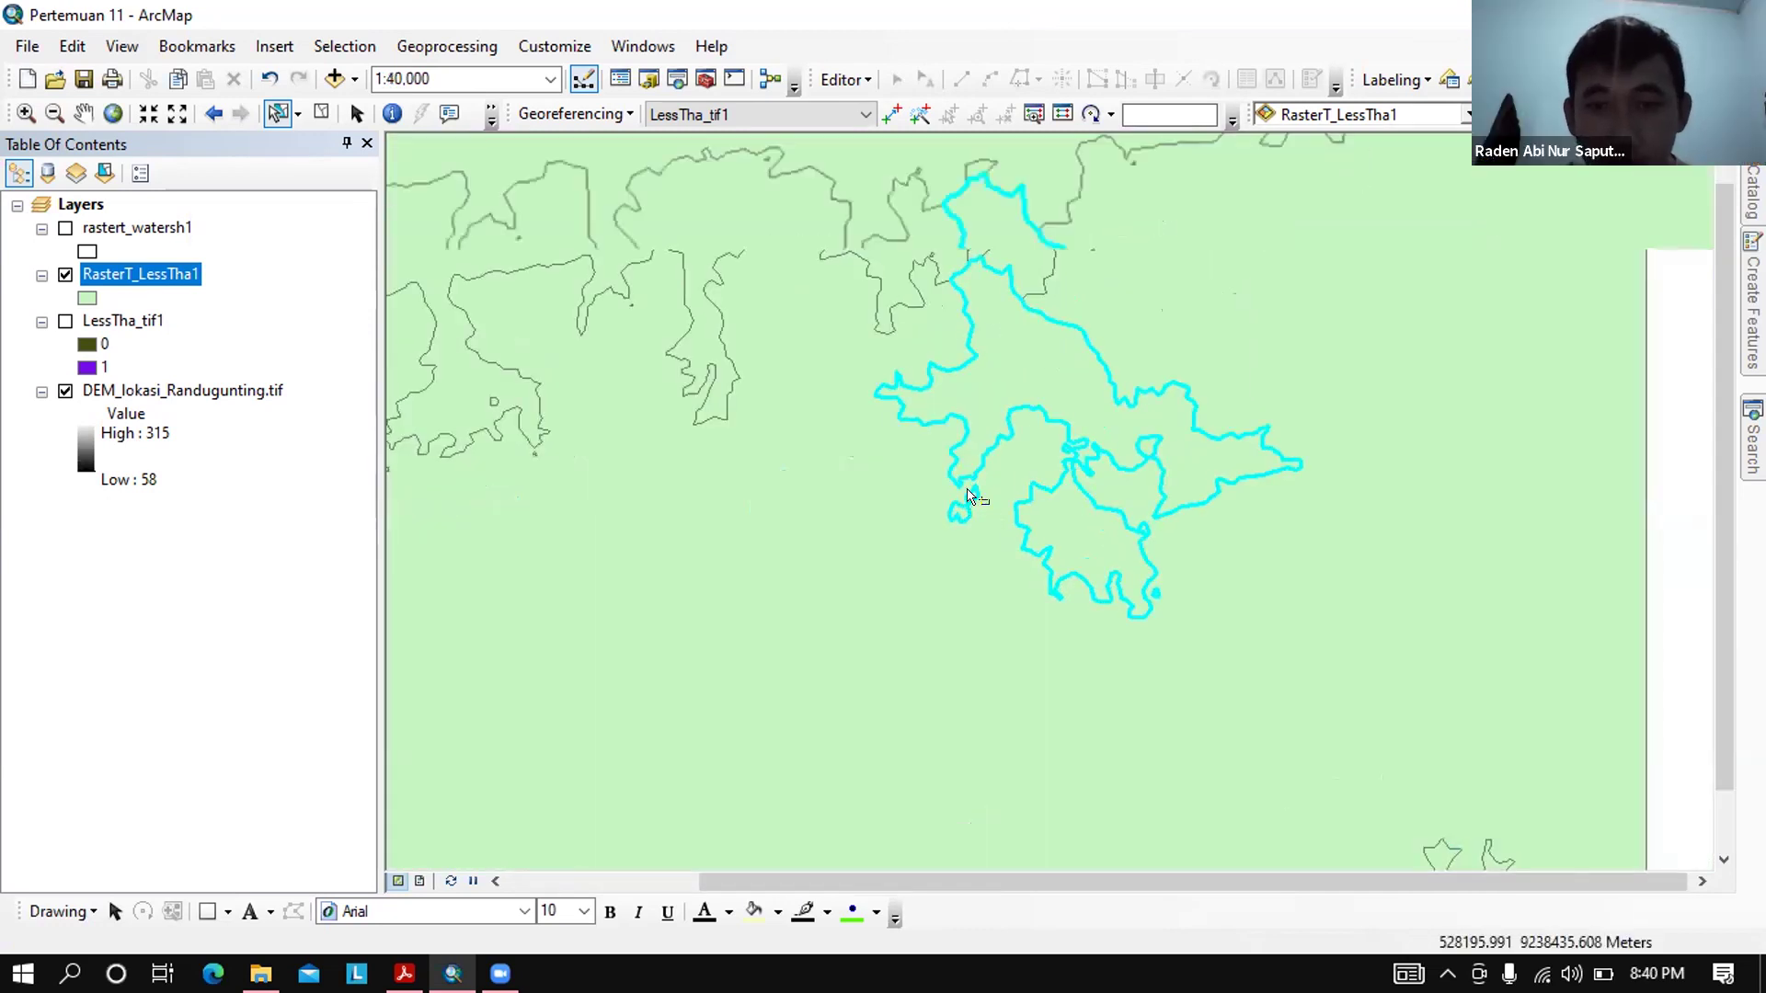
{"action": "scroll", "coordinate": [973, 504], "scroll_direction": "up", "scroll_amount": 2}
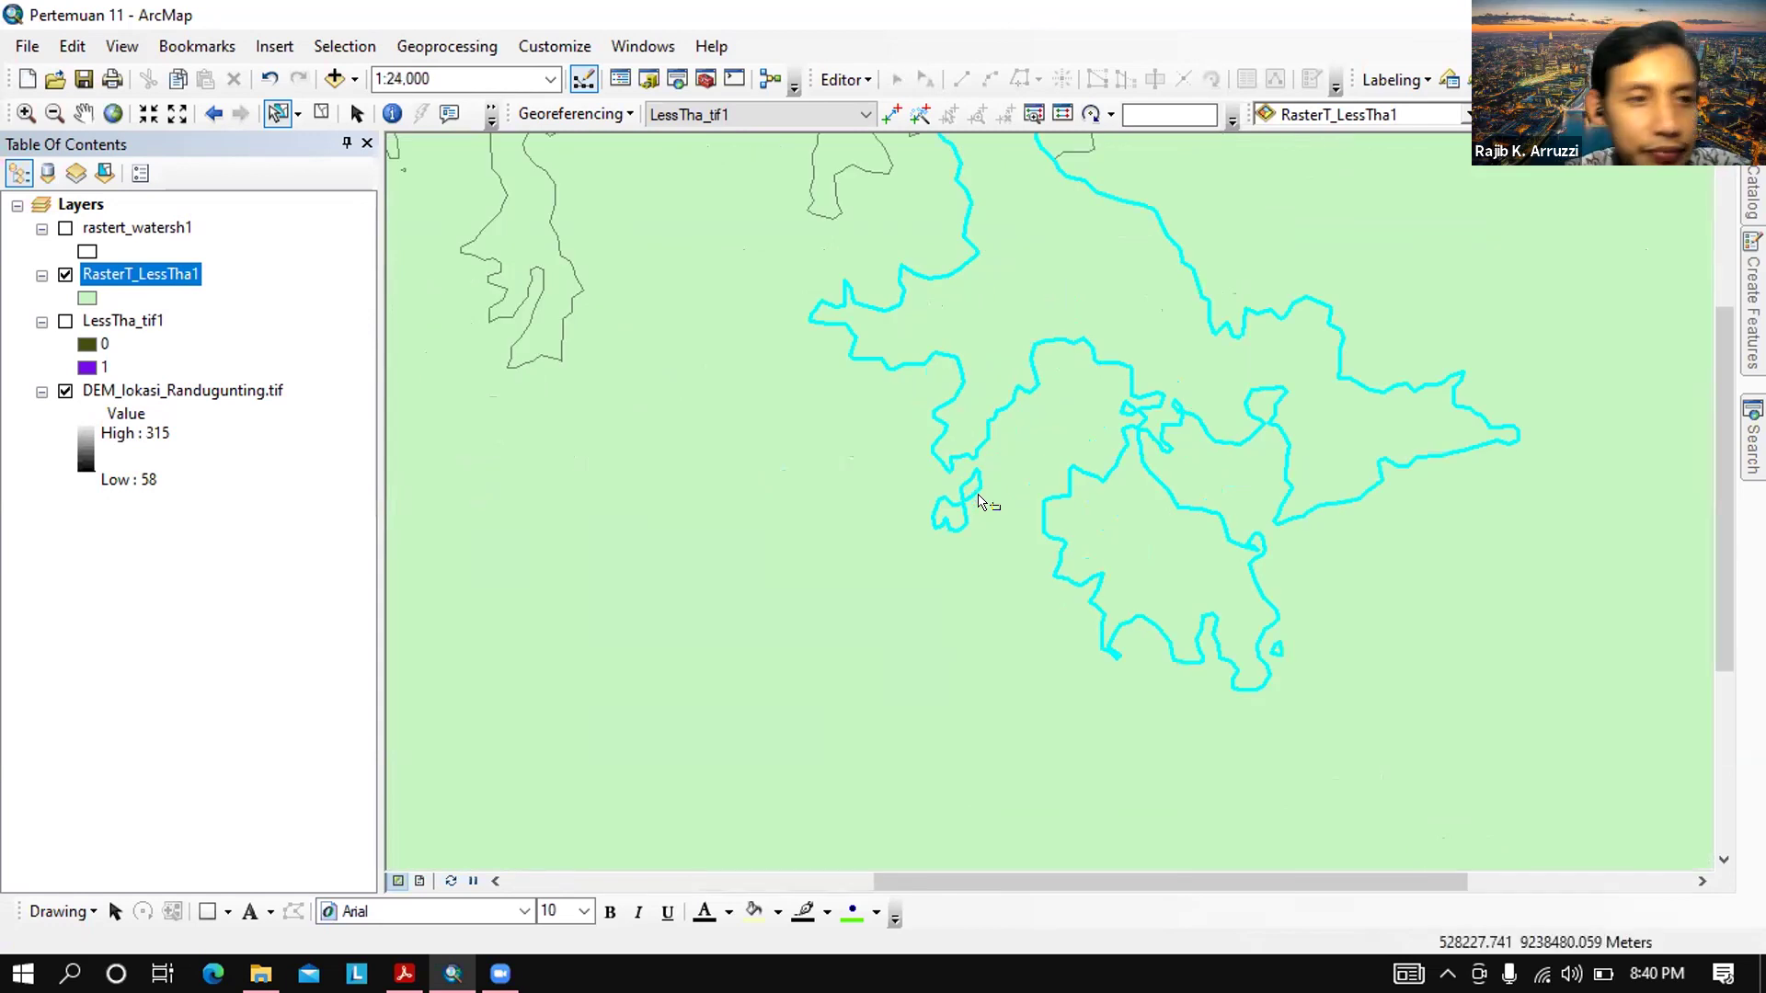
{"action": "scroll", "coordinate": [952, 478], "scroll_direction": "up", "scroll_amount": 2}
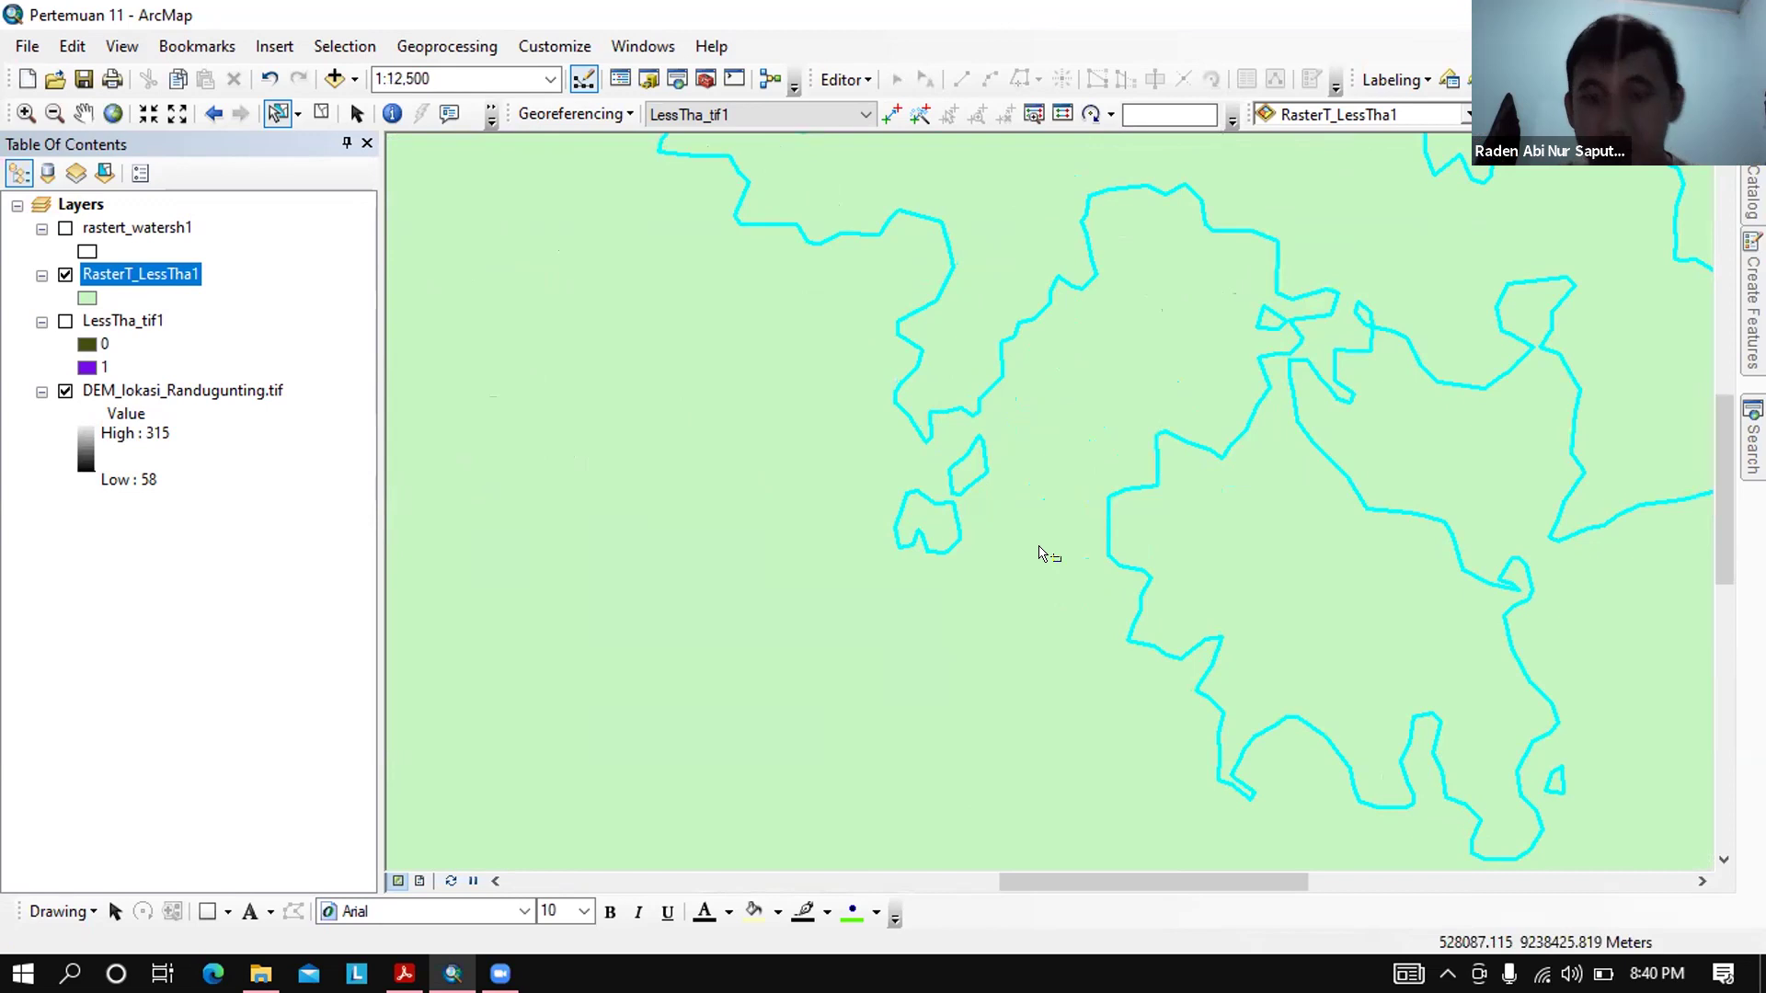
{"action": "scroll", "coordinate": [1049, 556], "scroll_direction": "down", "scroll_amount": 2}
{"action": "scroll", "coordinate": [1049, 557], "scroll_direction": "down", "scroll_amount": 1}
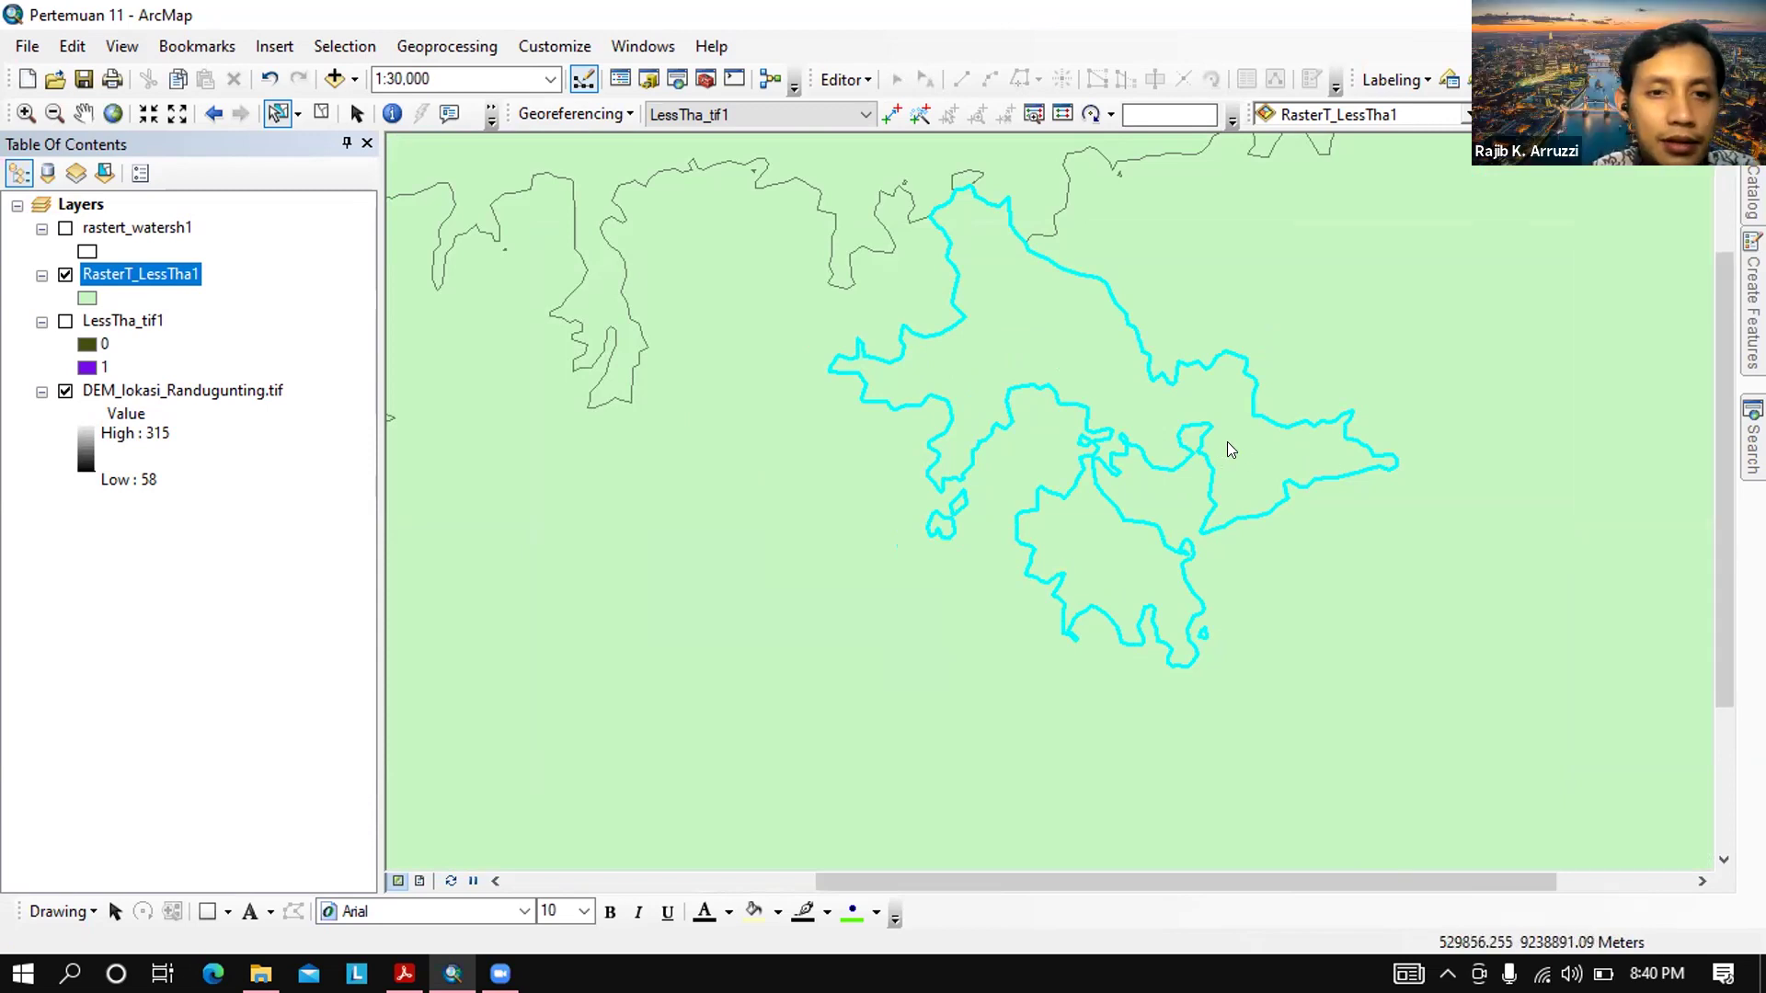
{"action": "right_click", "coordinate": [1315, 518]}
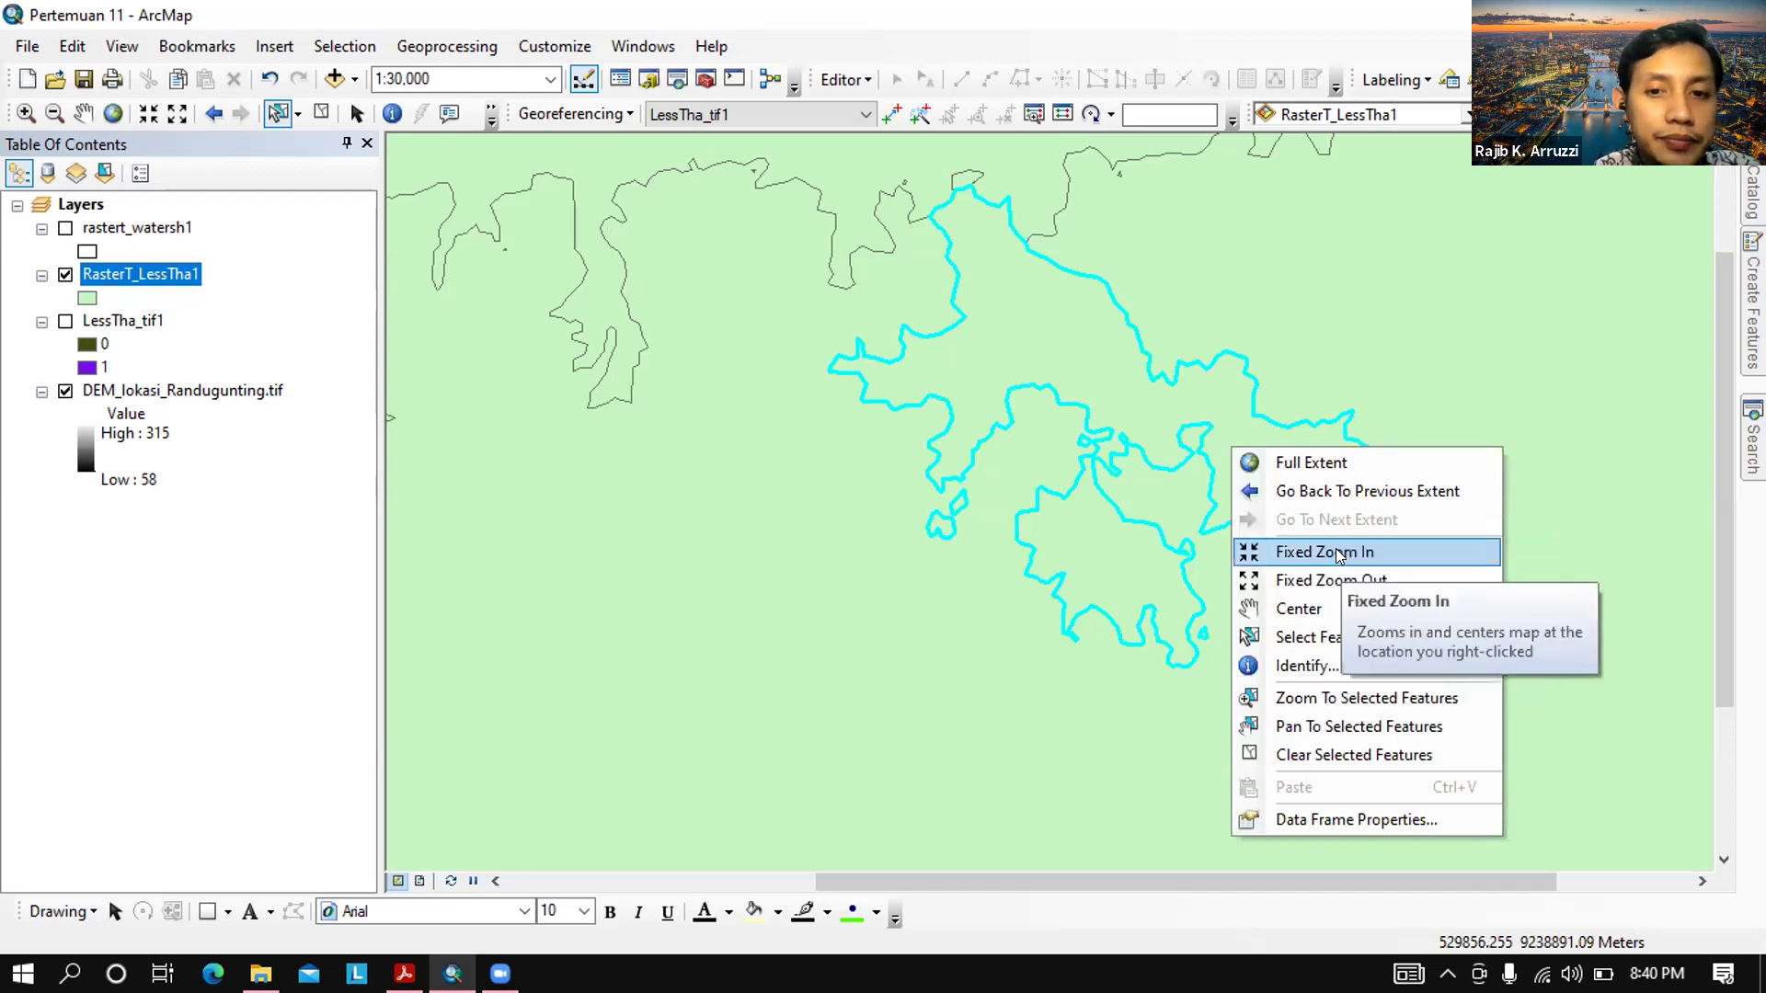
{"action": "right_click", "coordinate": [133, 275]}
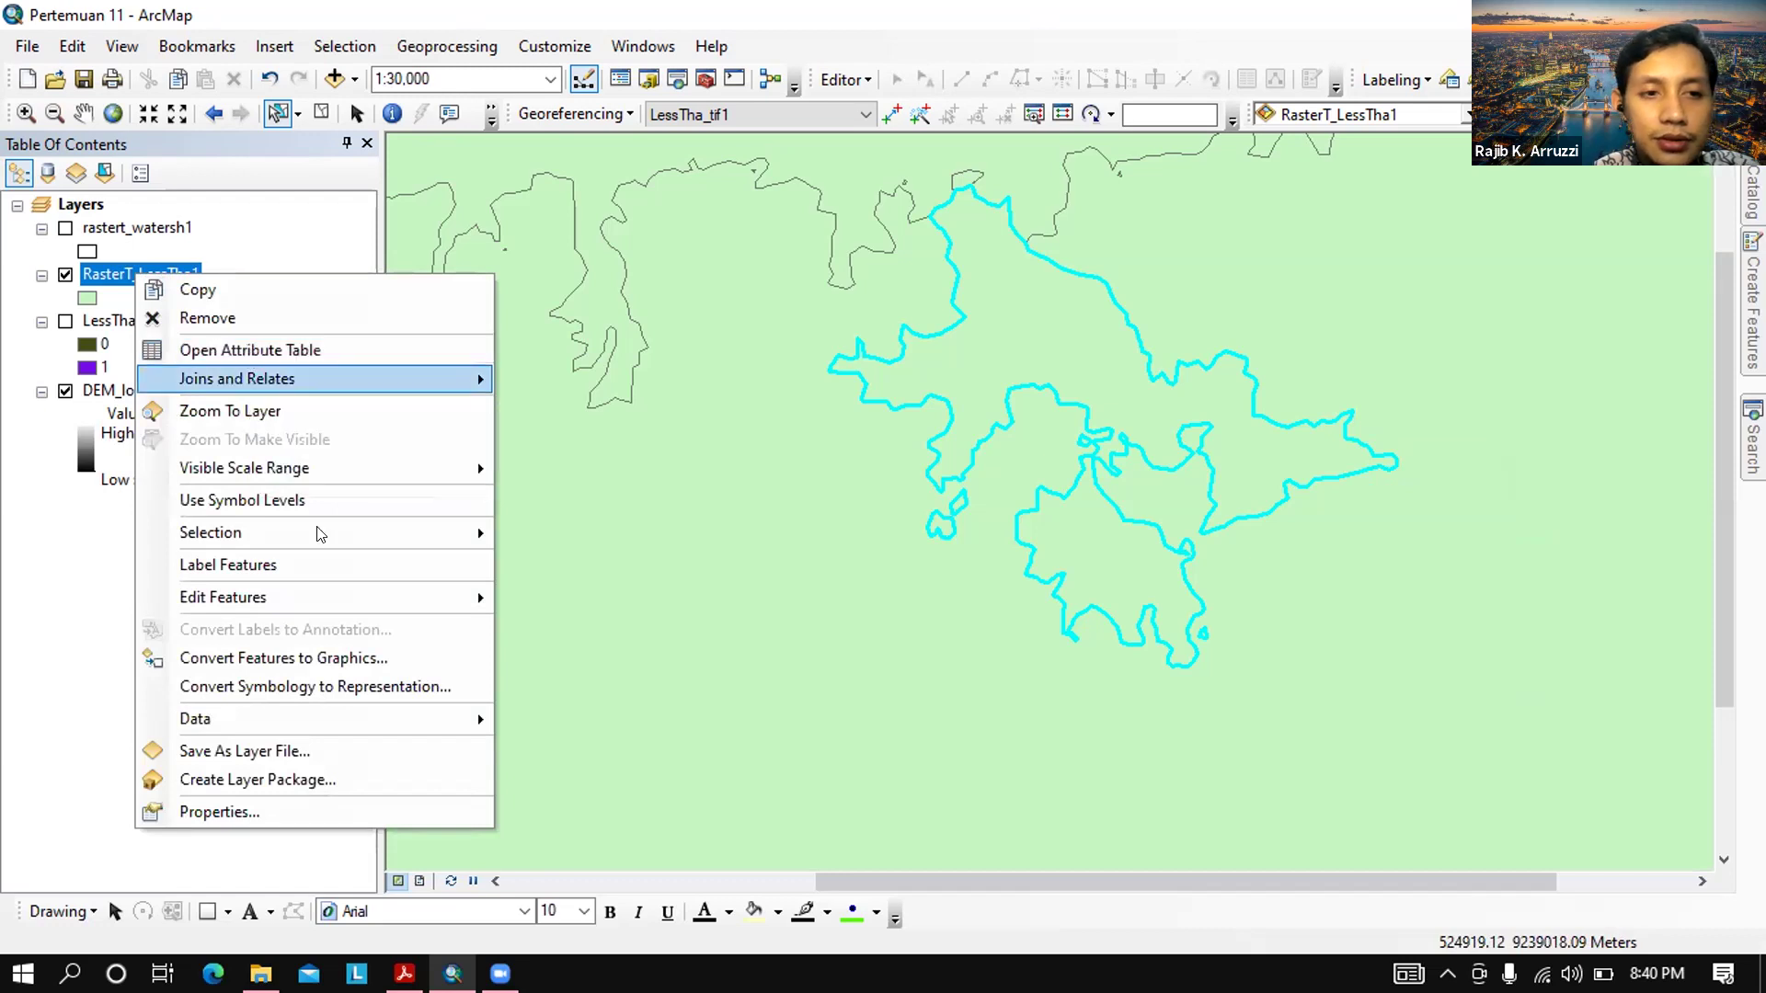
{"action": "mouse_move", "coordinate": [322, 533]}
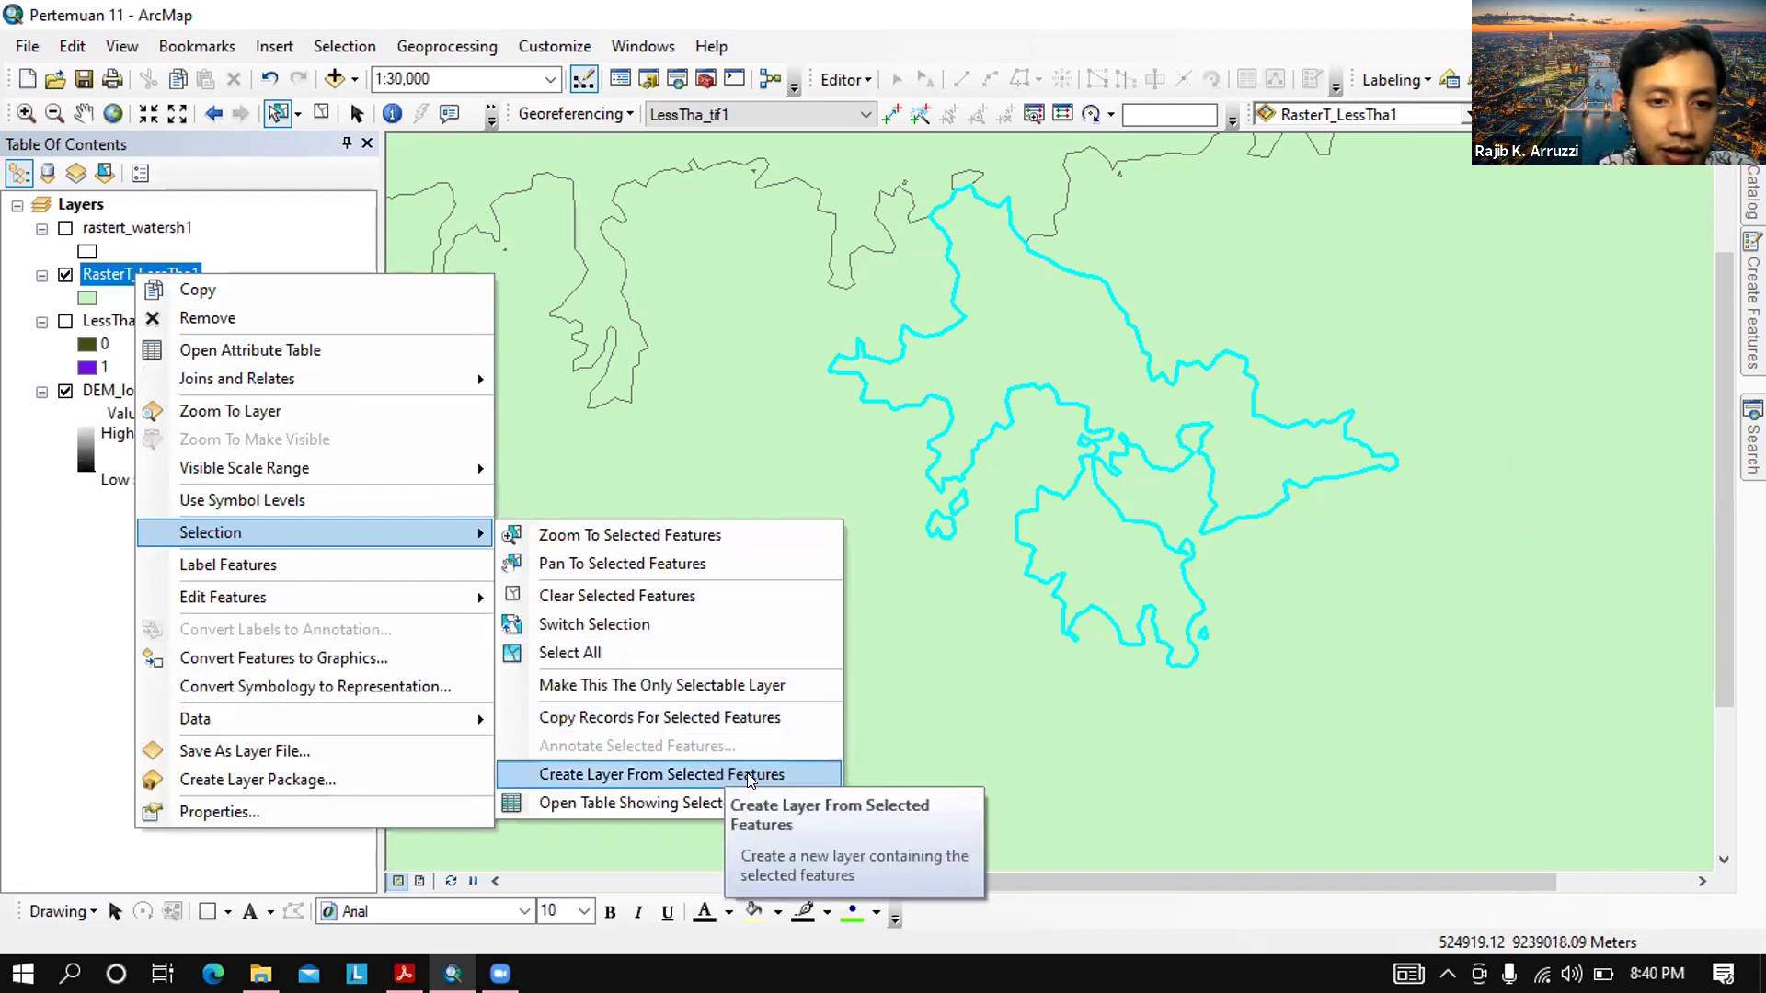
{"action": "left_click", "coordinate": [747, 771]}
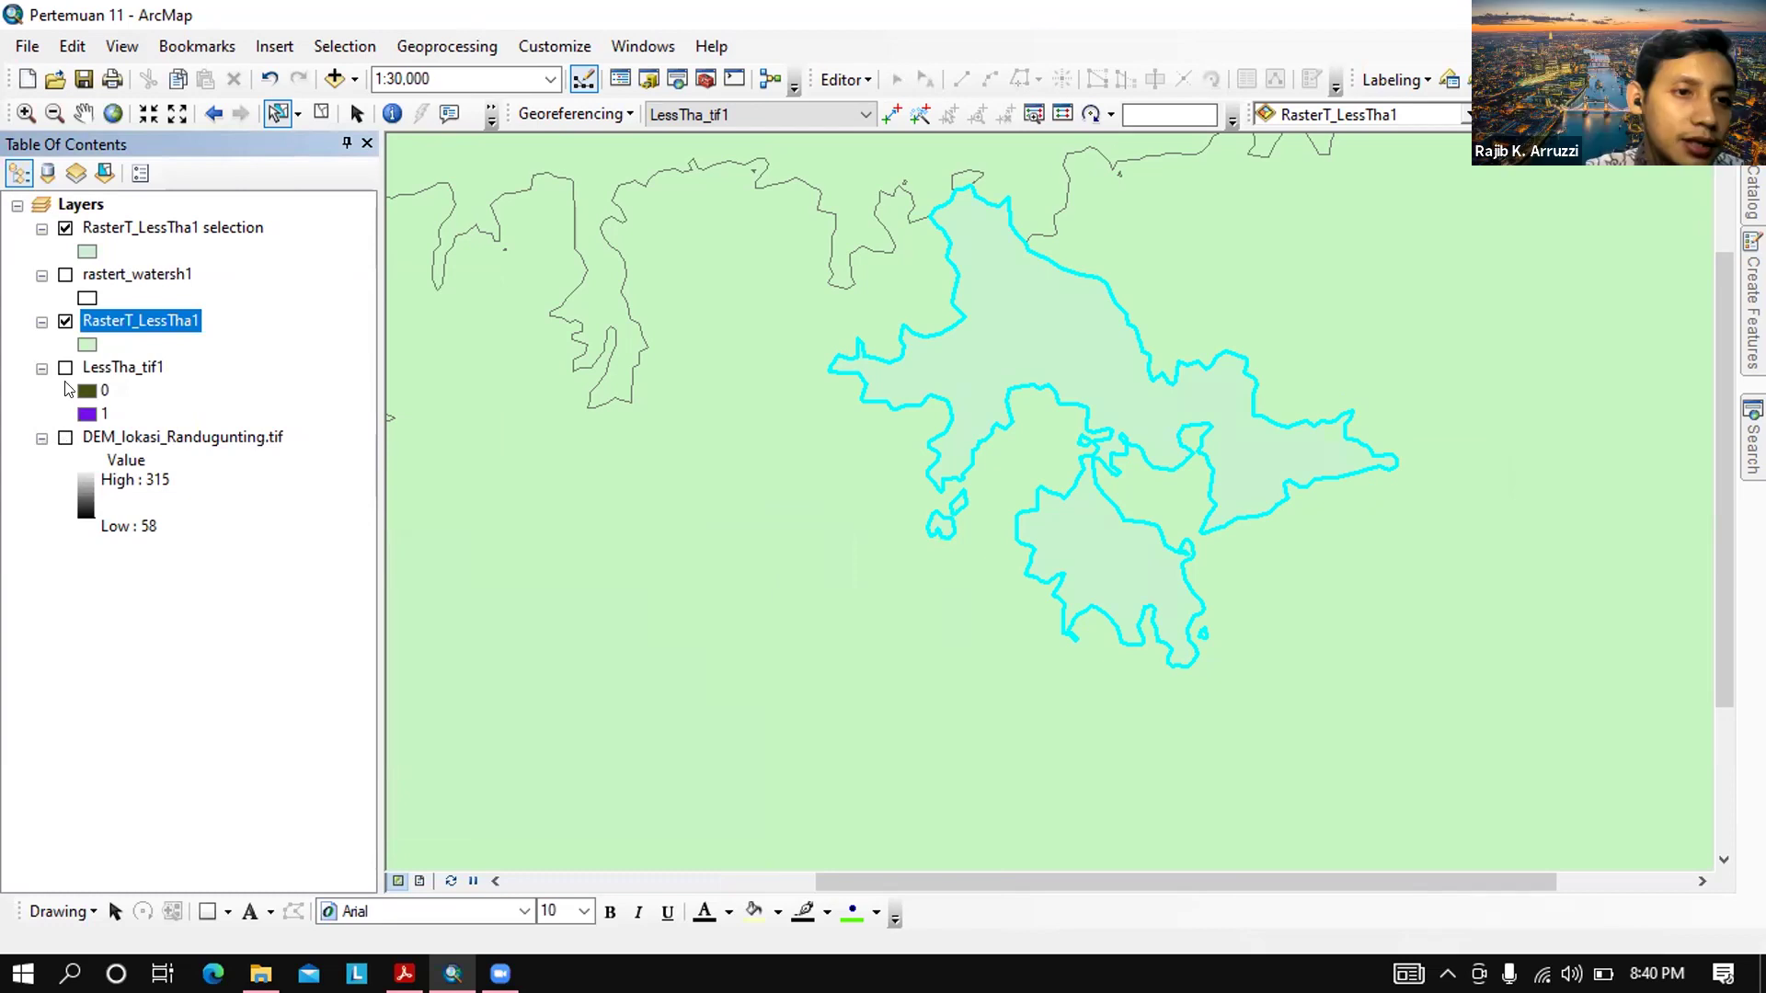
Hide the RasterT_LessTha1 layer, leaving only the new selection layer displayed over the Randugunting DEM
{"action": "left_click", "coordinate": [65, 322]}
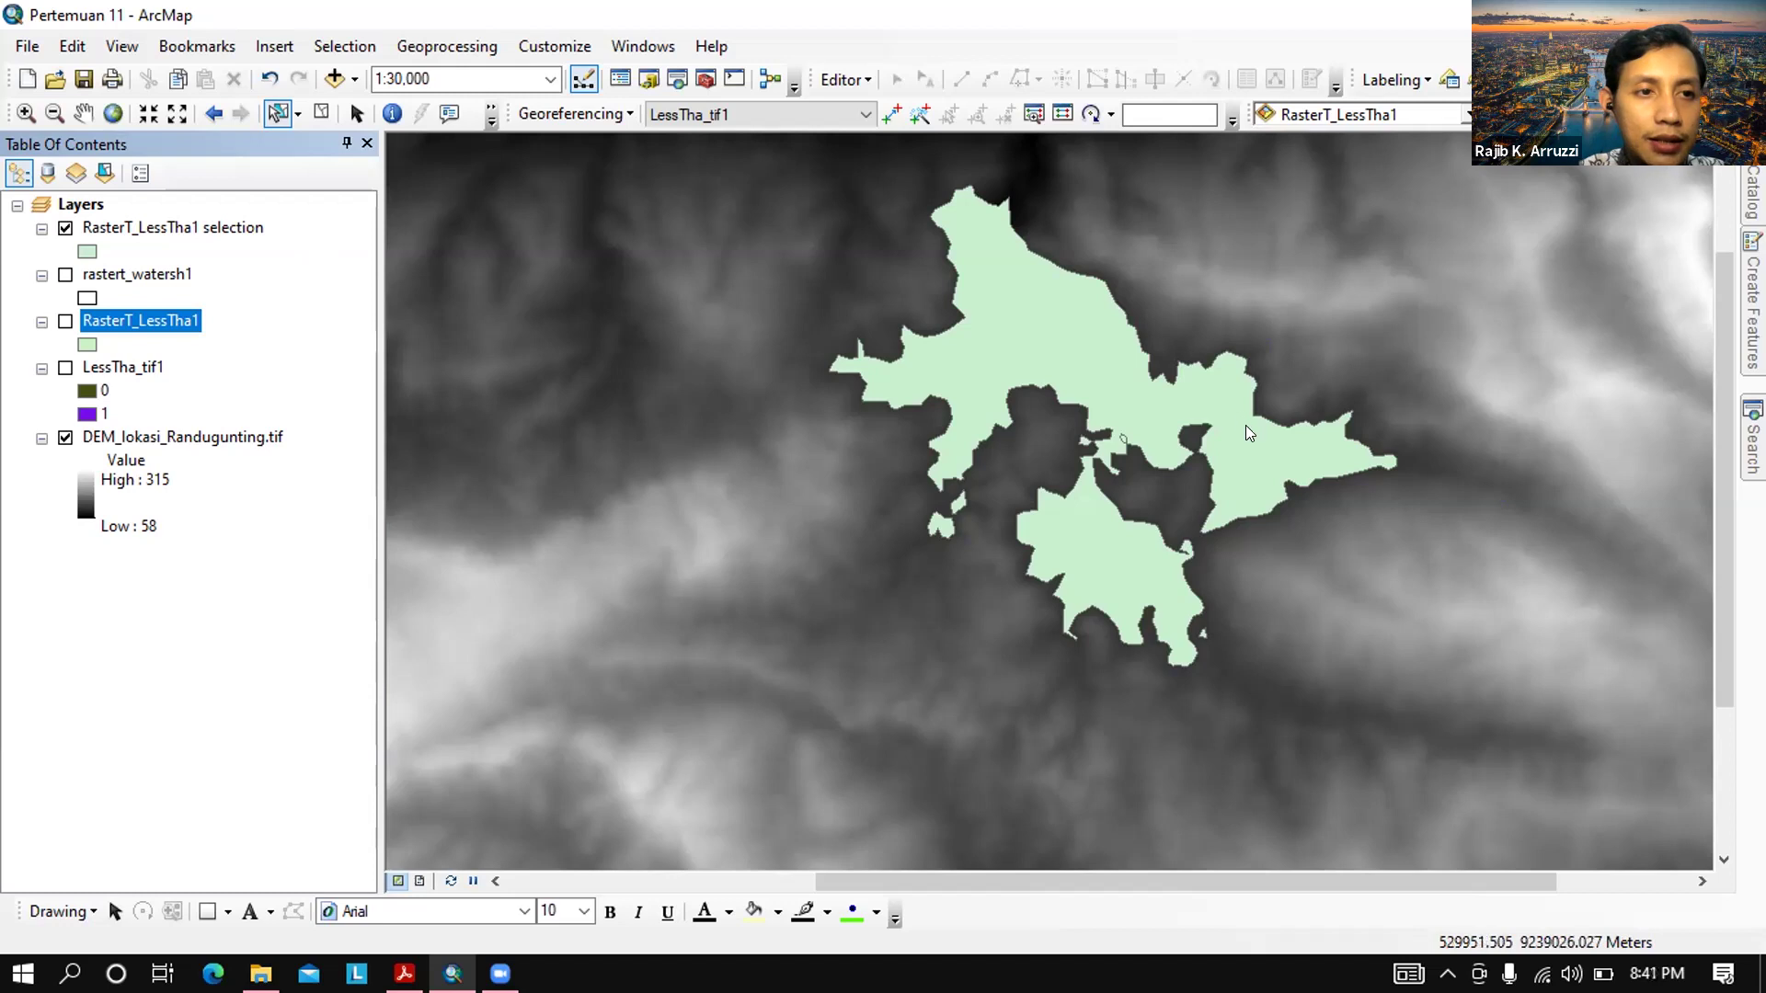
{"action": "right_click", "coordinate": [1264, 486]}
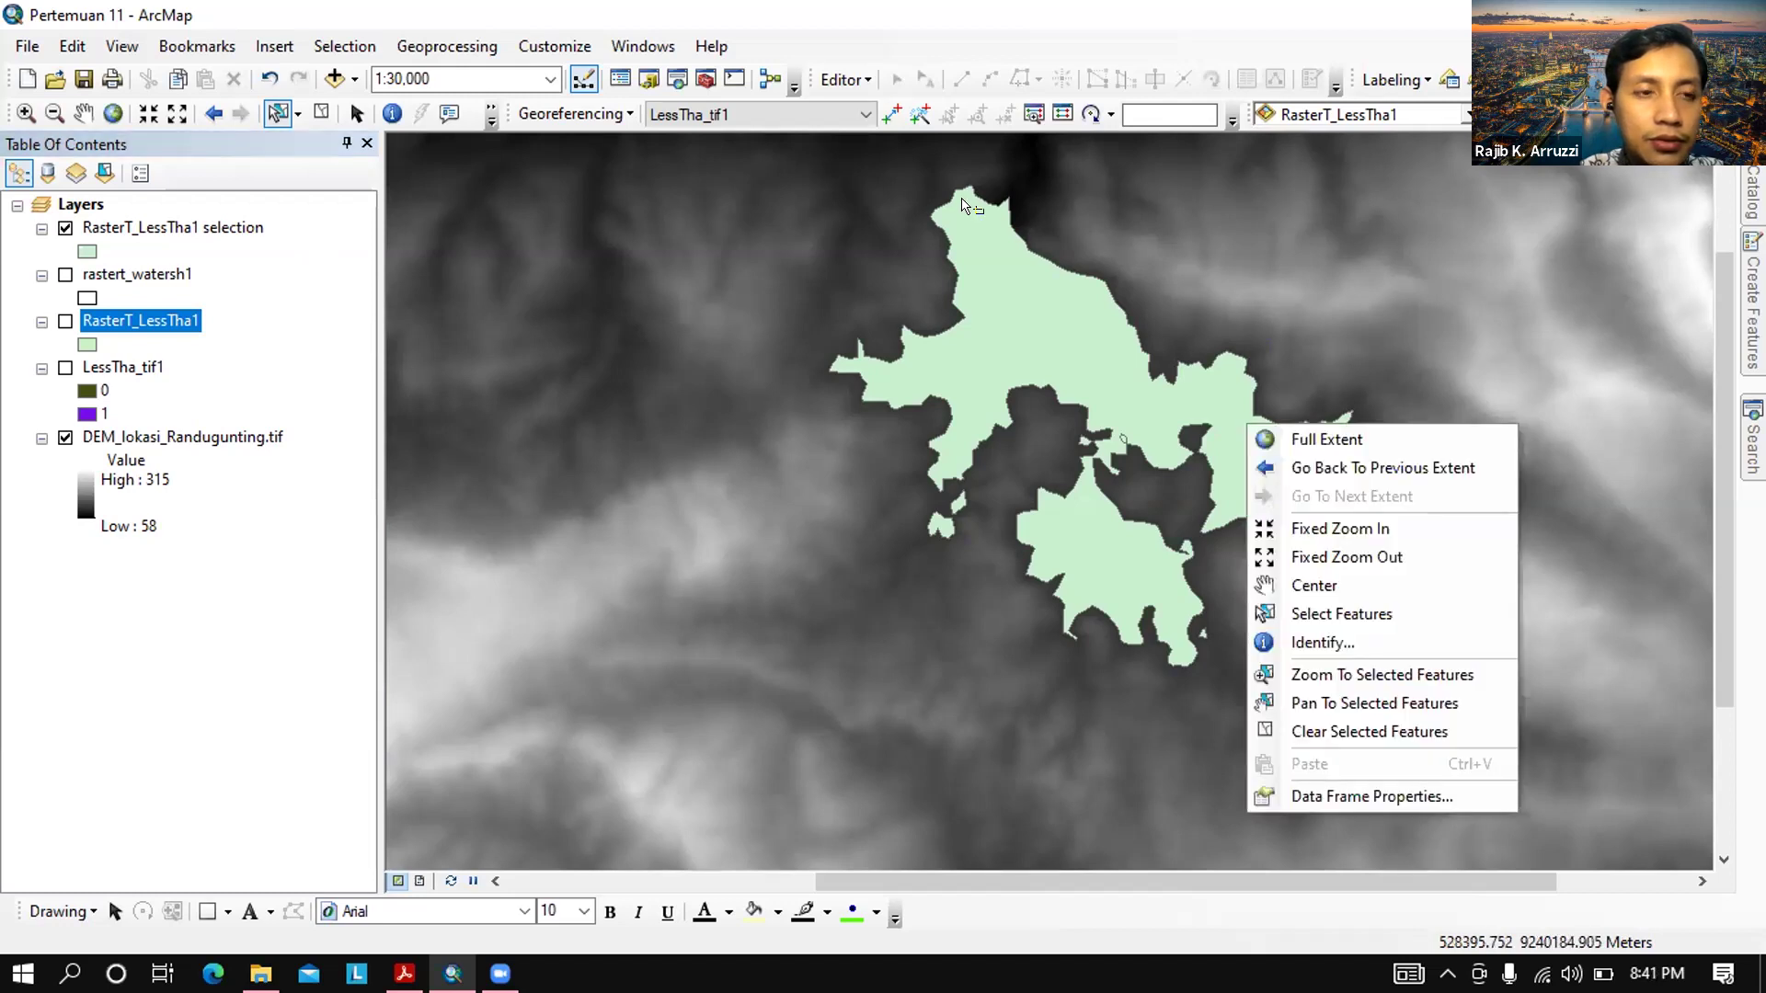
{"action": "right_click", "coordinate": [962, 197]}
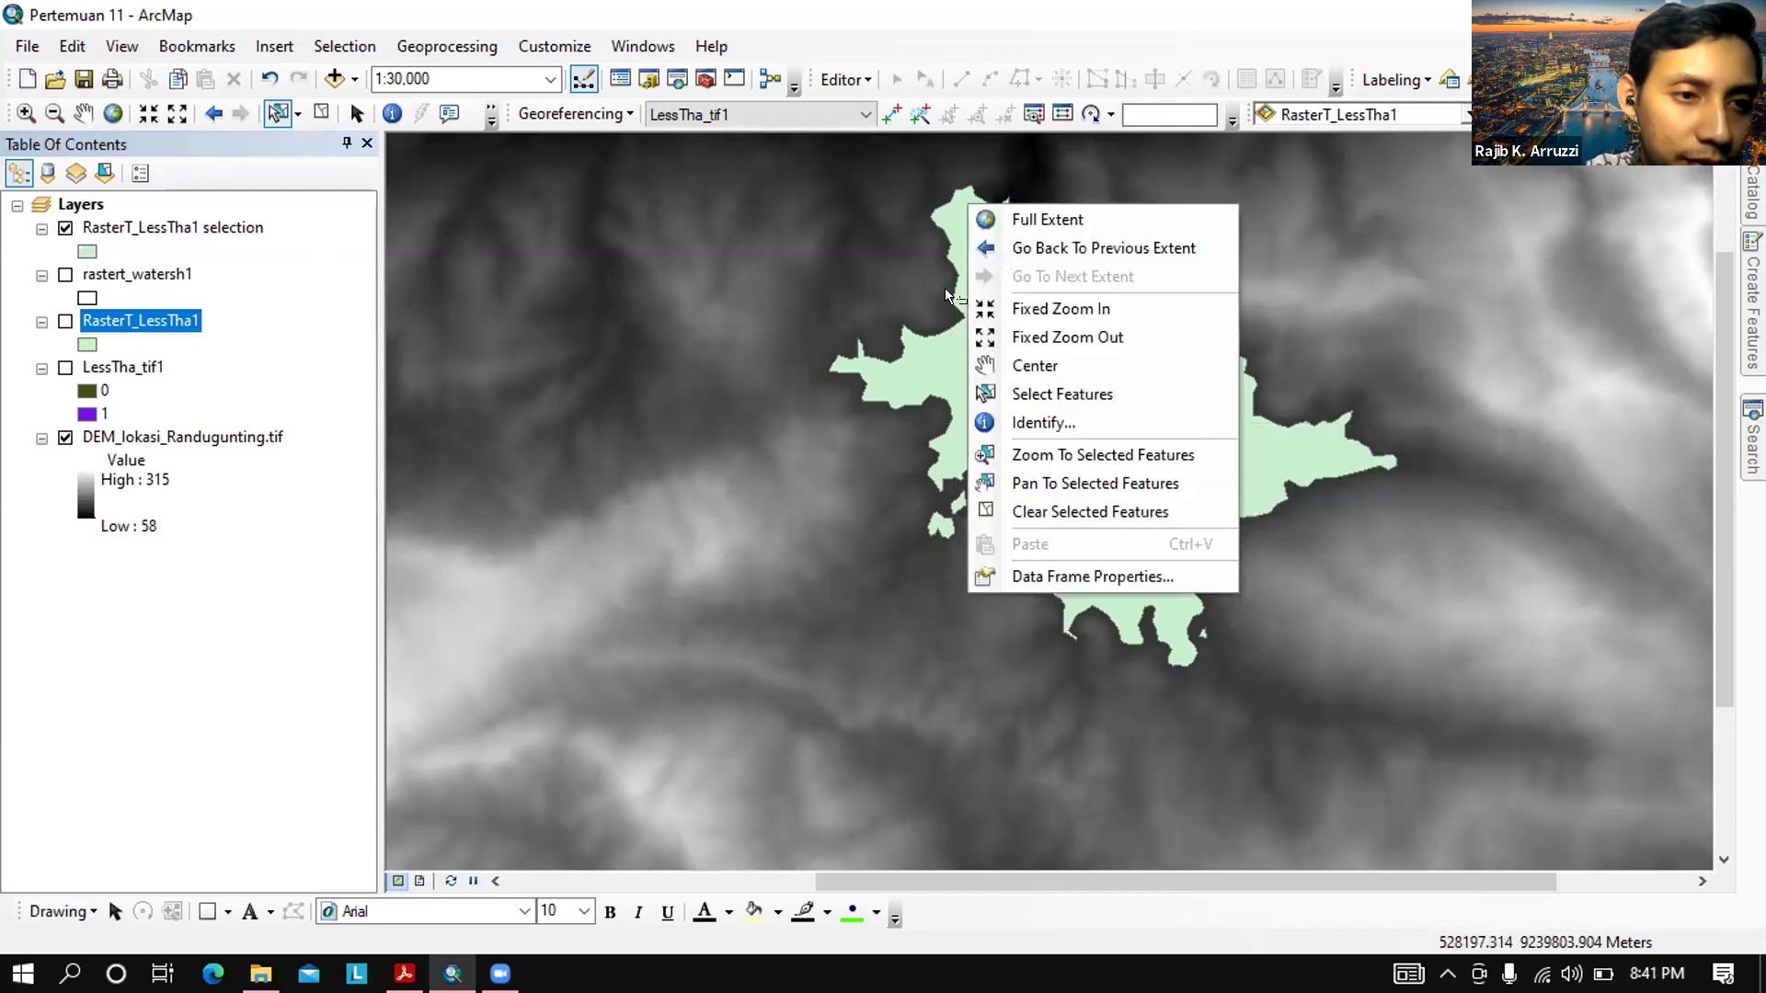
Rename the RasterT_LessTha1 selection layer as Genangan
{"action": "right_click", "coordinate": [238, 227]}
{"action": "left_click", "coordinate": [230, 226]}
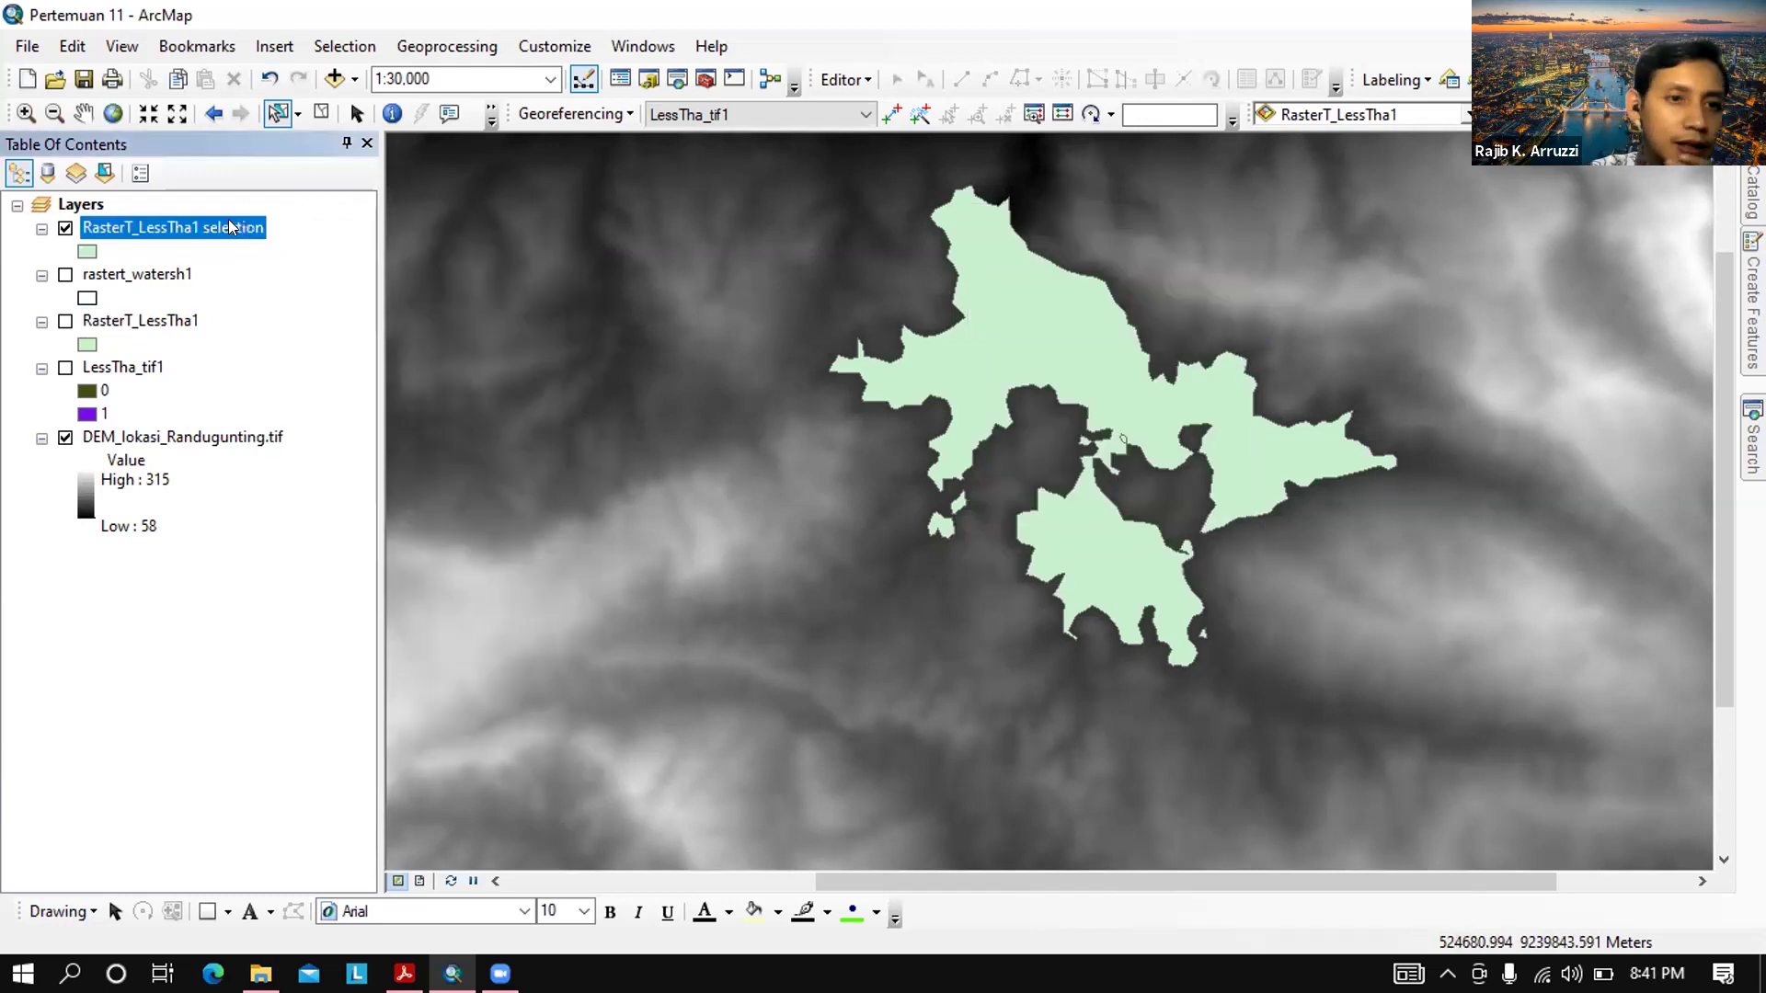
{"action": "right_click", "coordinate": [213, 225]}
{"action": "left_click", "coordinate": [304, 303]}
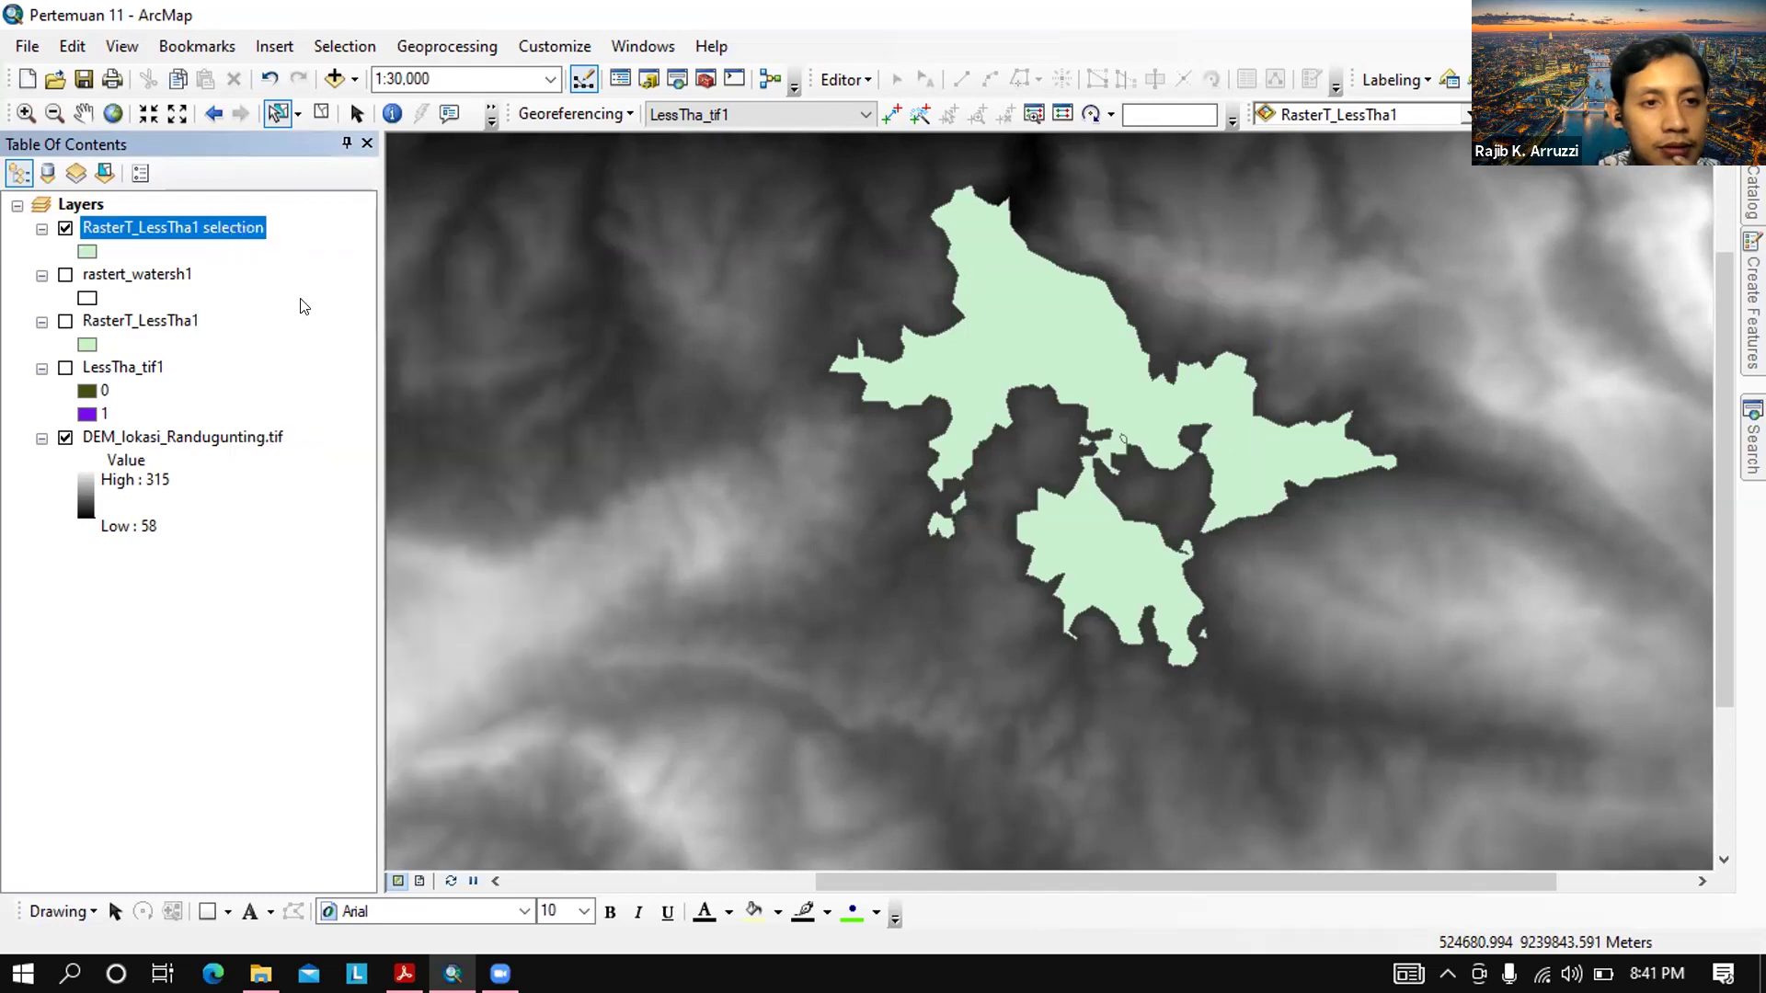
{"action": "key", "text": "F2"}
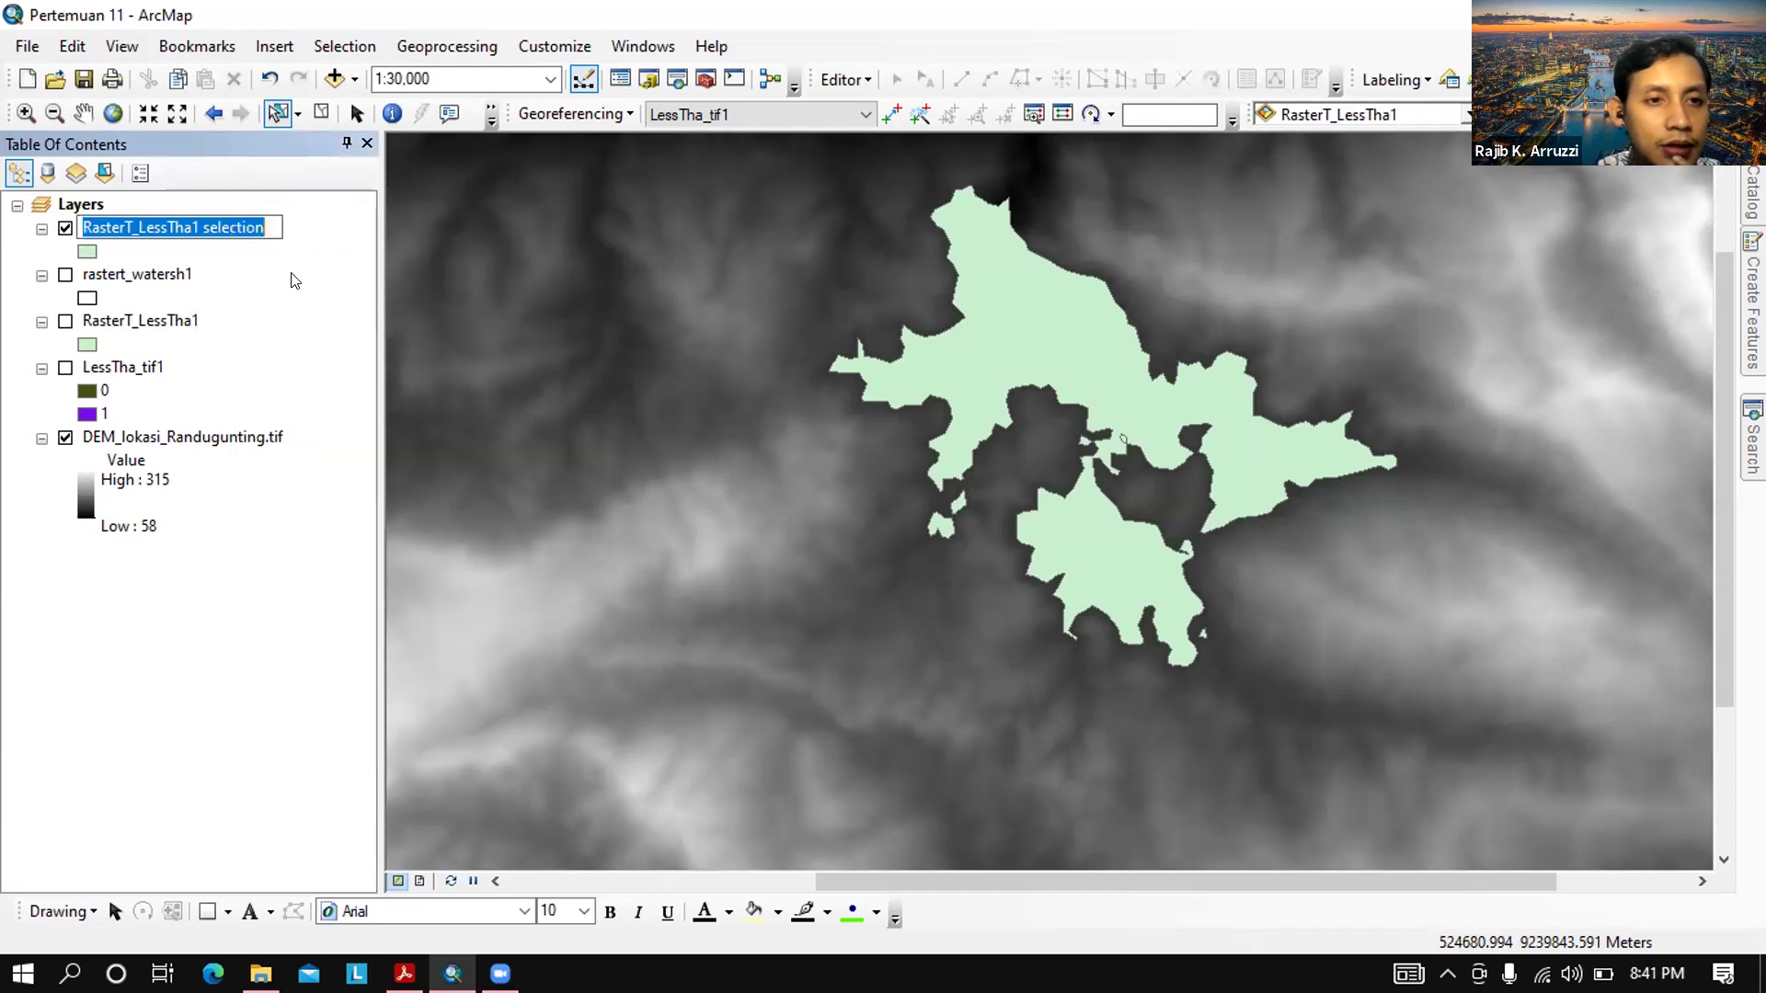
{"action": "key", "text": "Escape"}
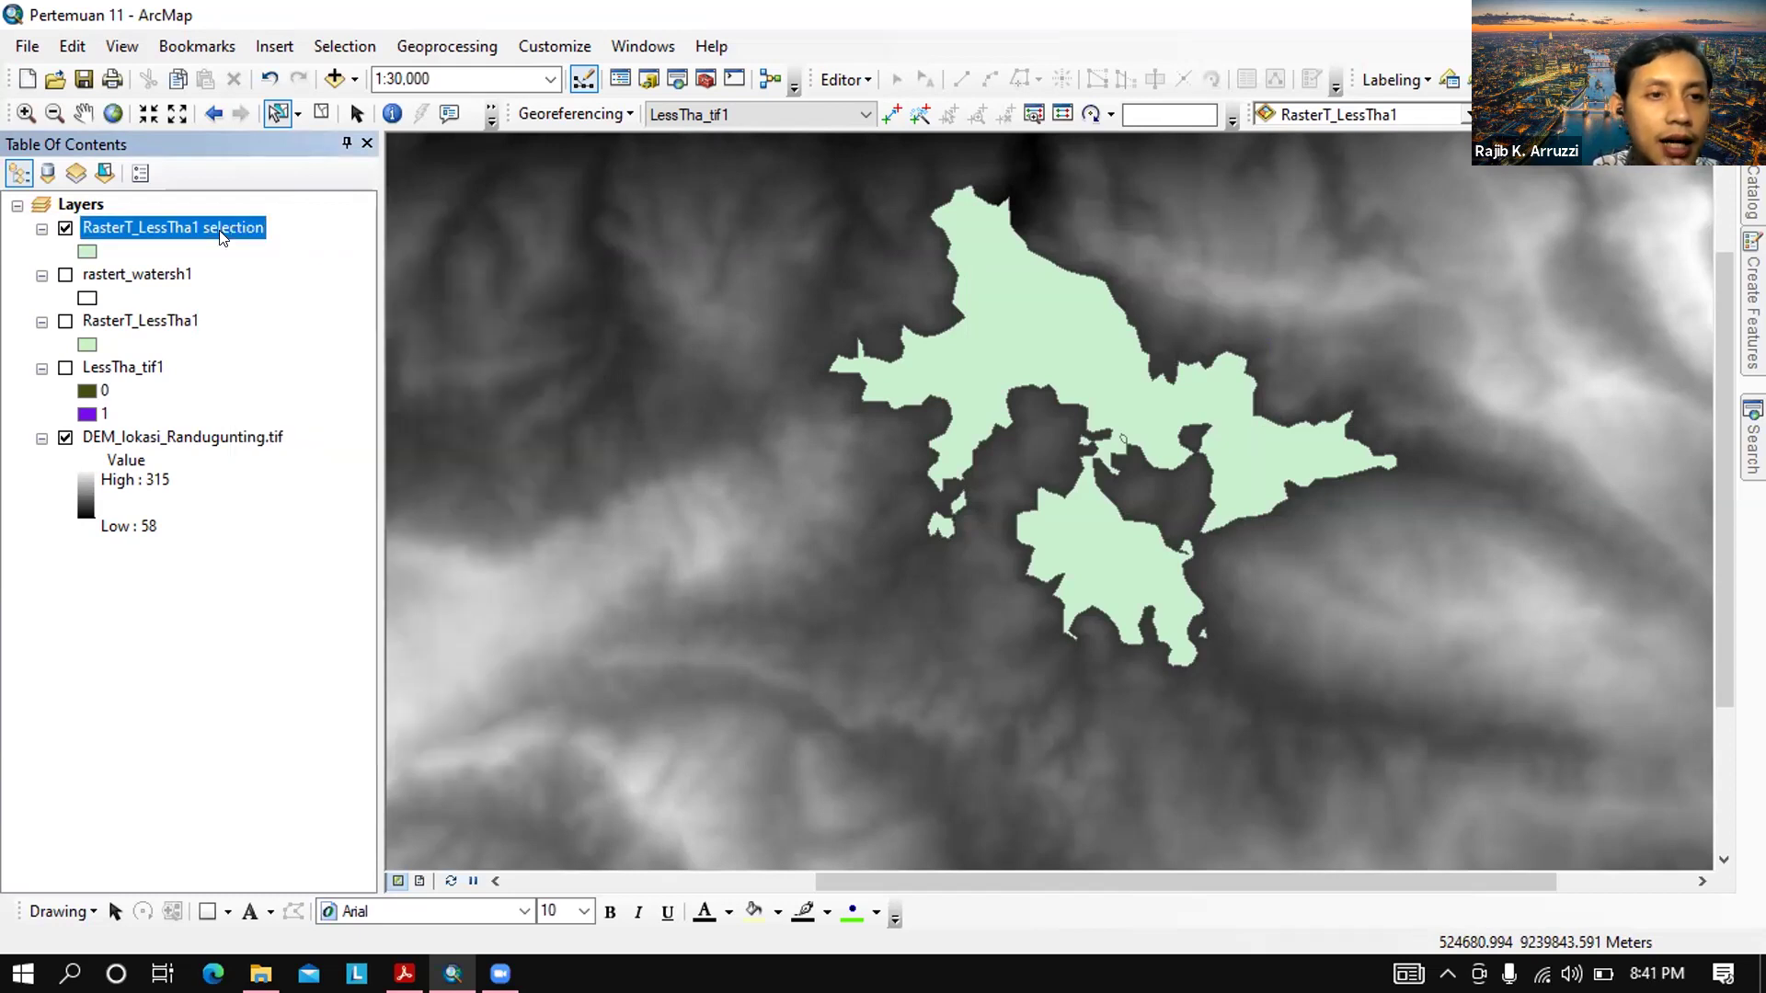
{"action": "key", "text": "XF86AudioLowerVolume"}
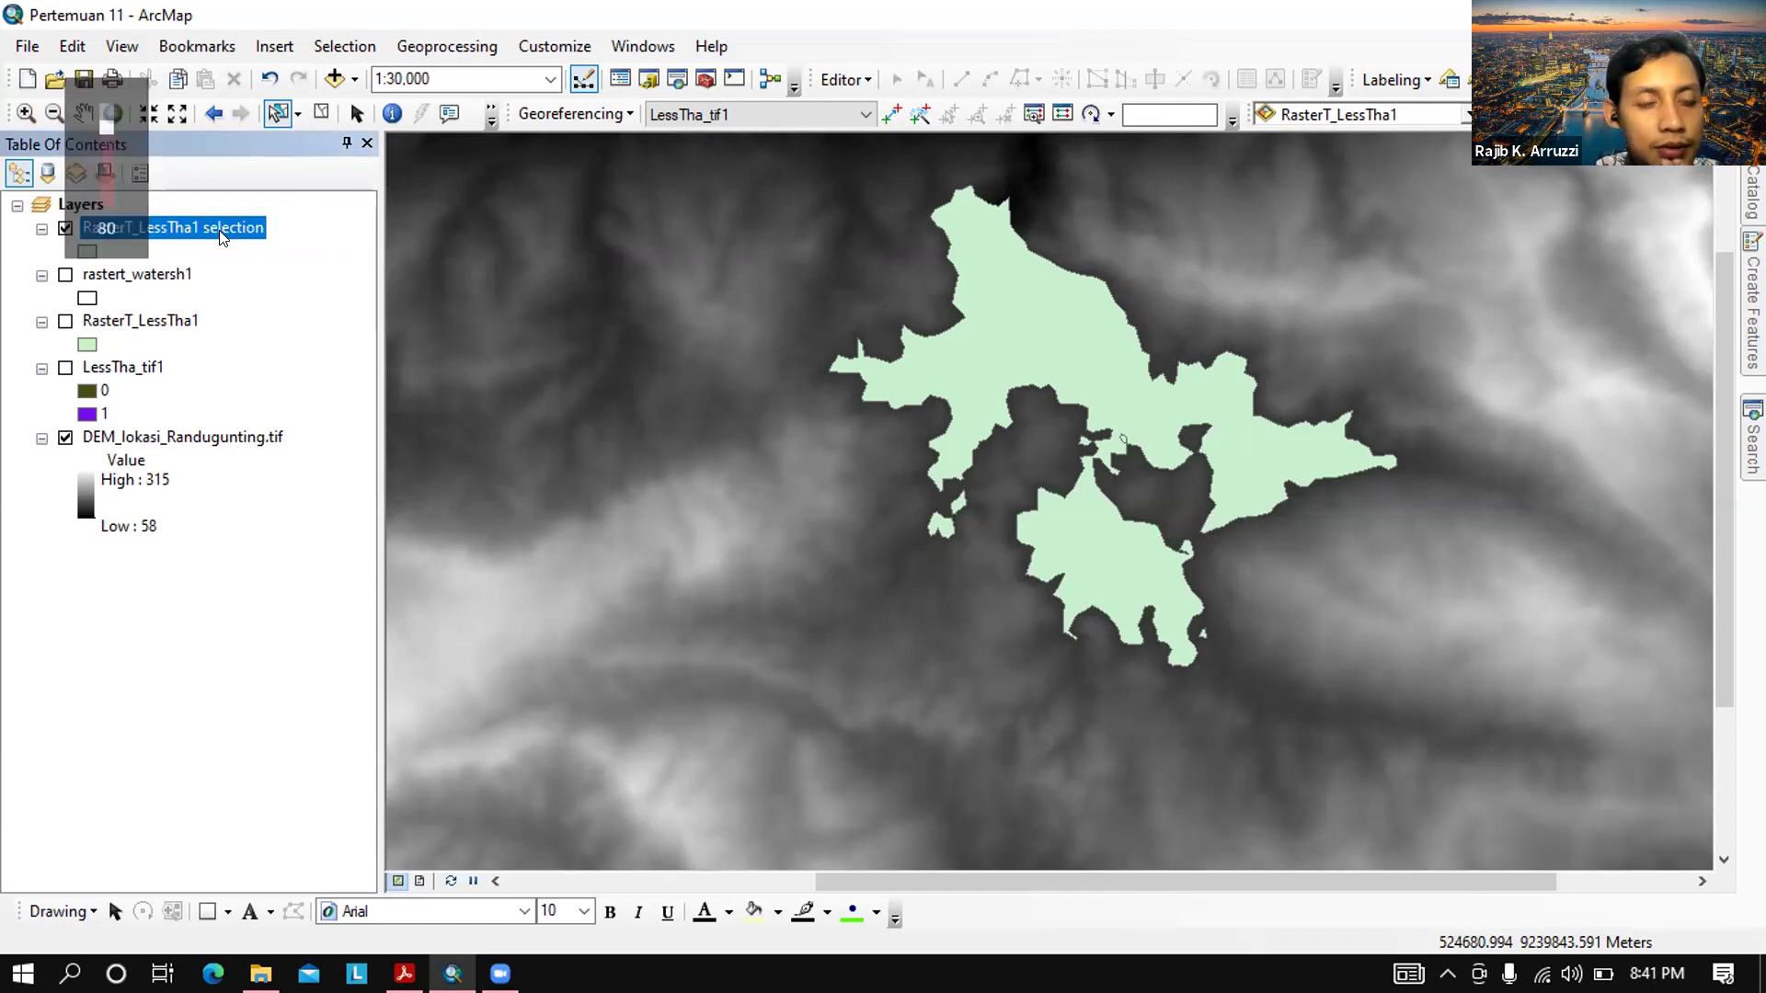
{"action": "left_click", "coordinate": [221, 232]}
{"action": "key", "text": "Caps_Lock"}
{"action": "type", "text": "G"}
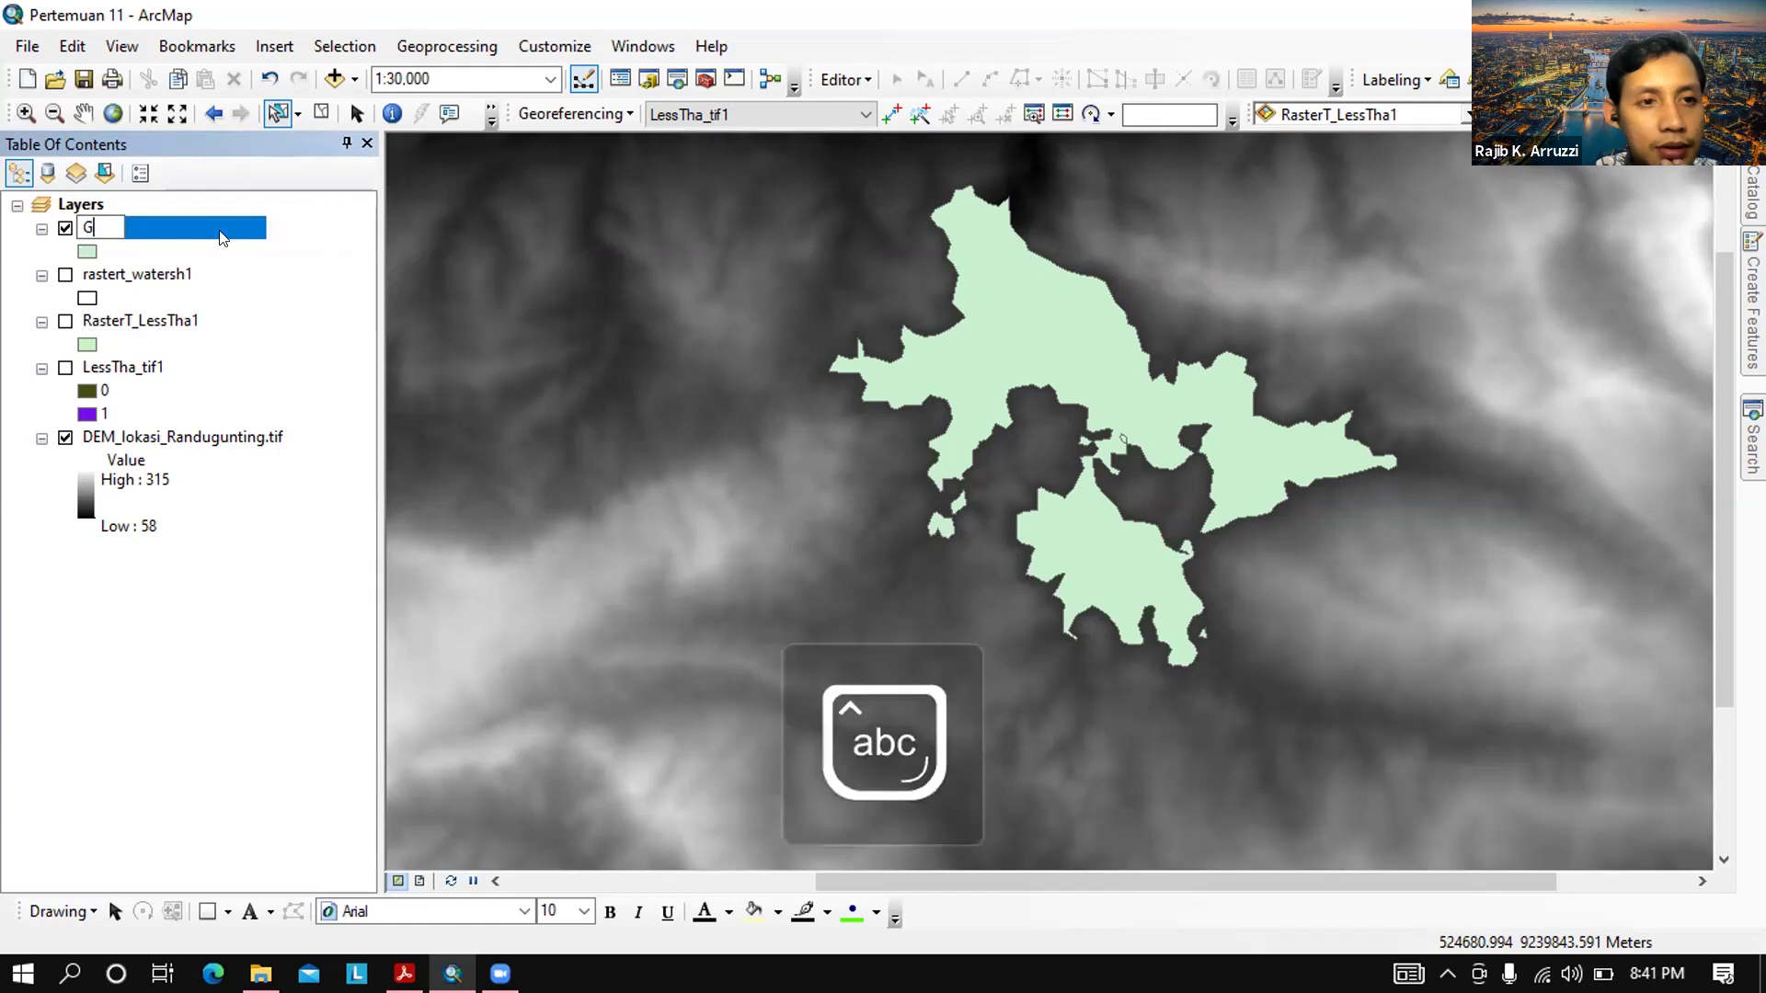
{"action": "type", "text": "enangan"}
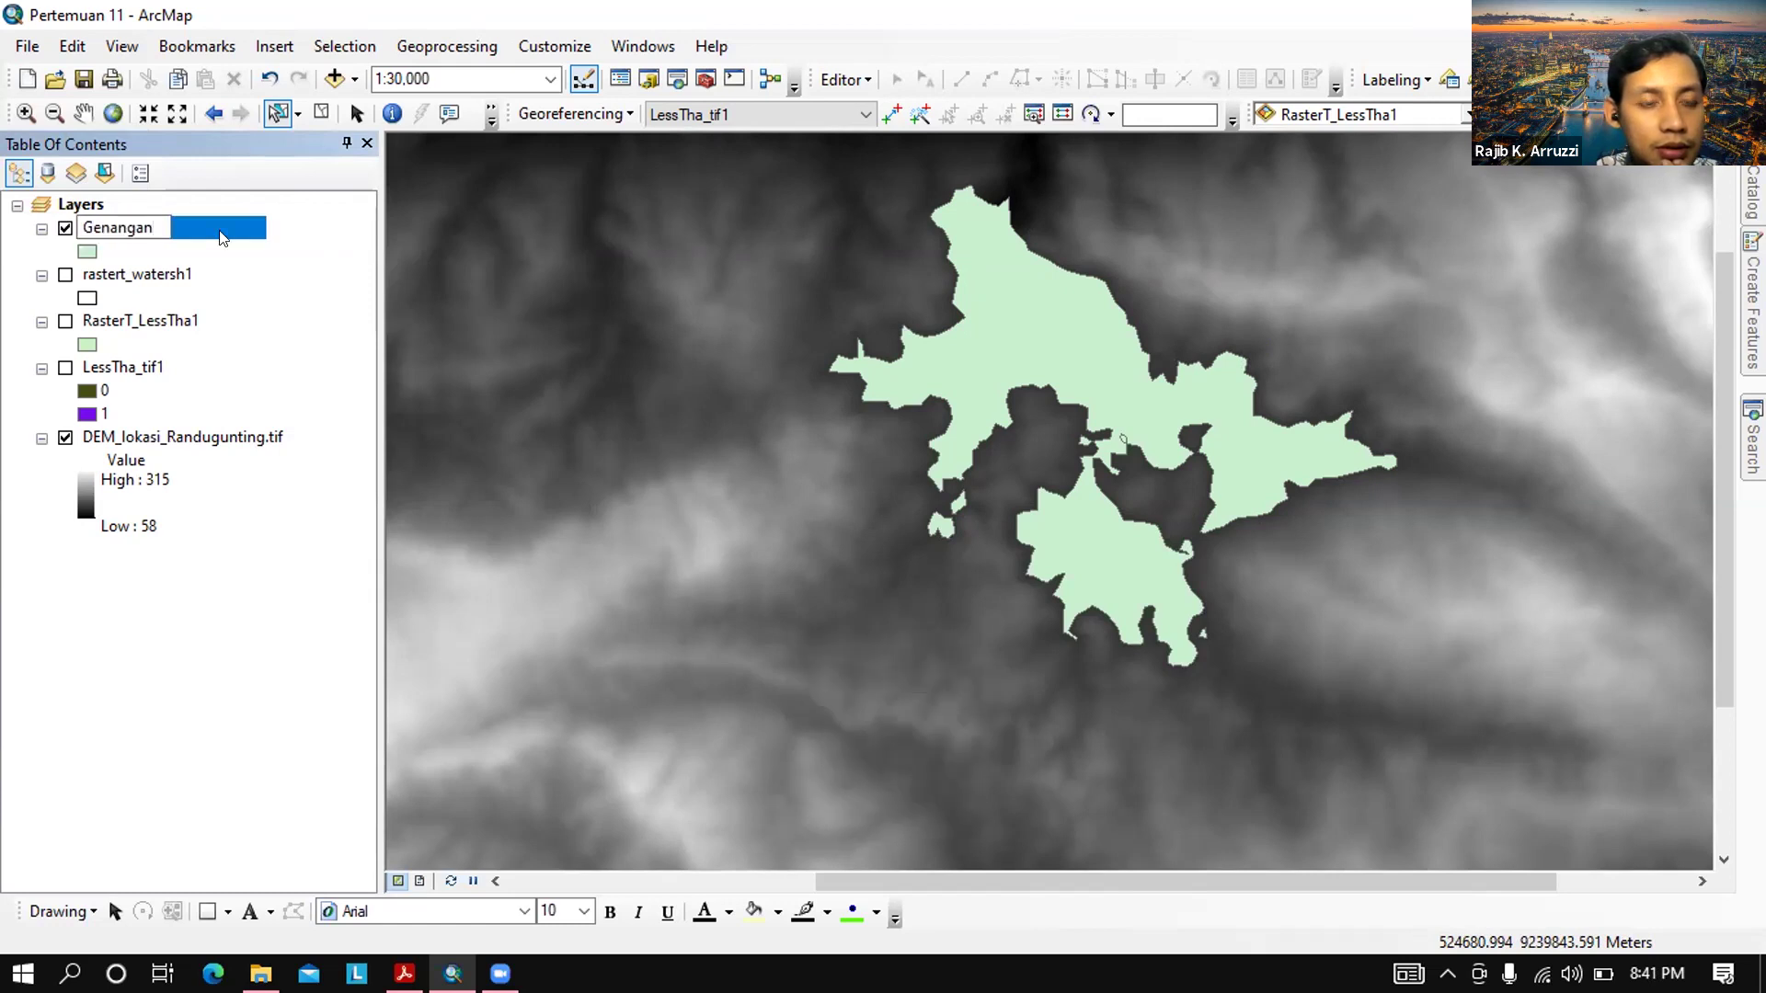
{"action": "key", "text": "Return"}
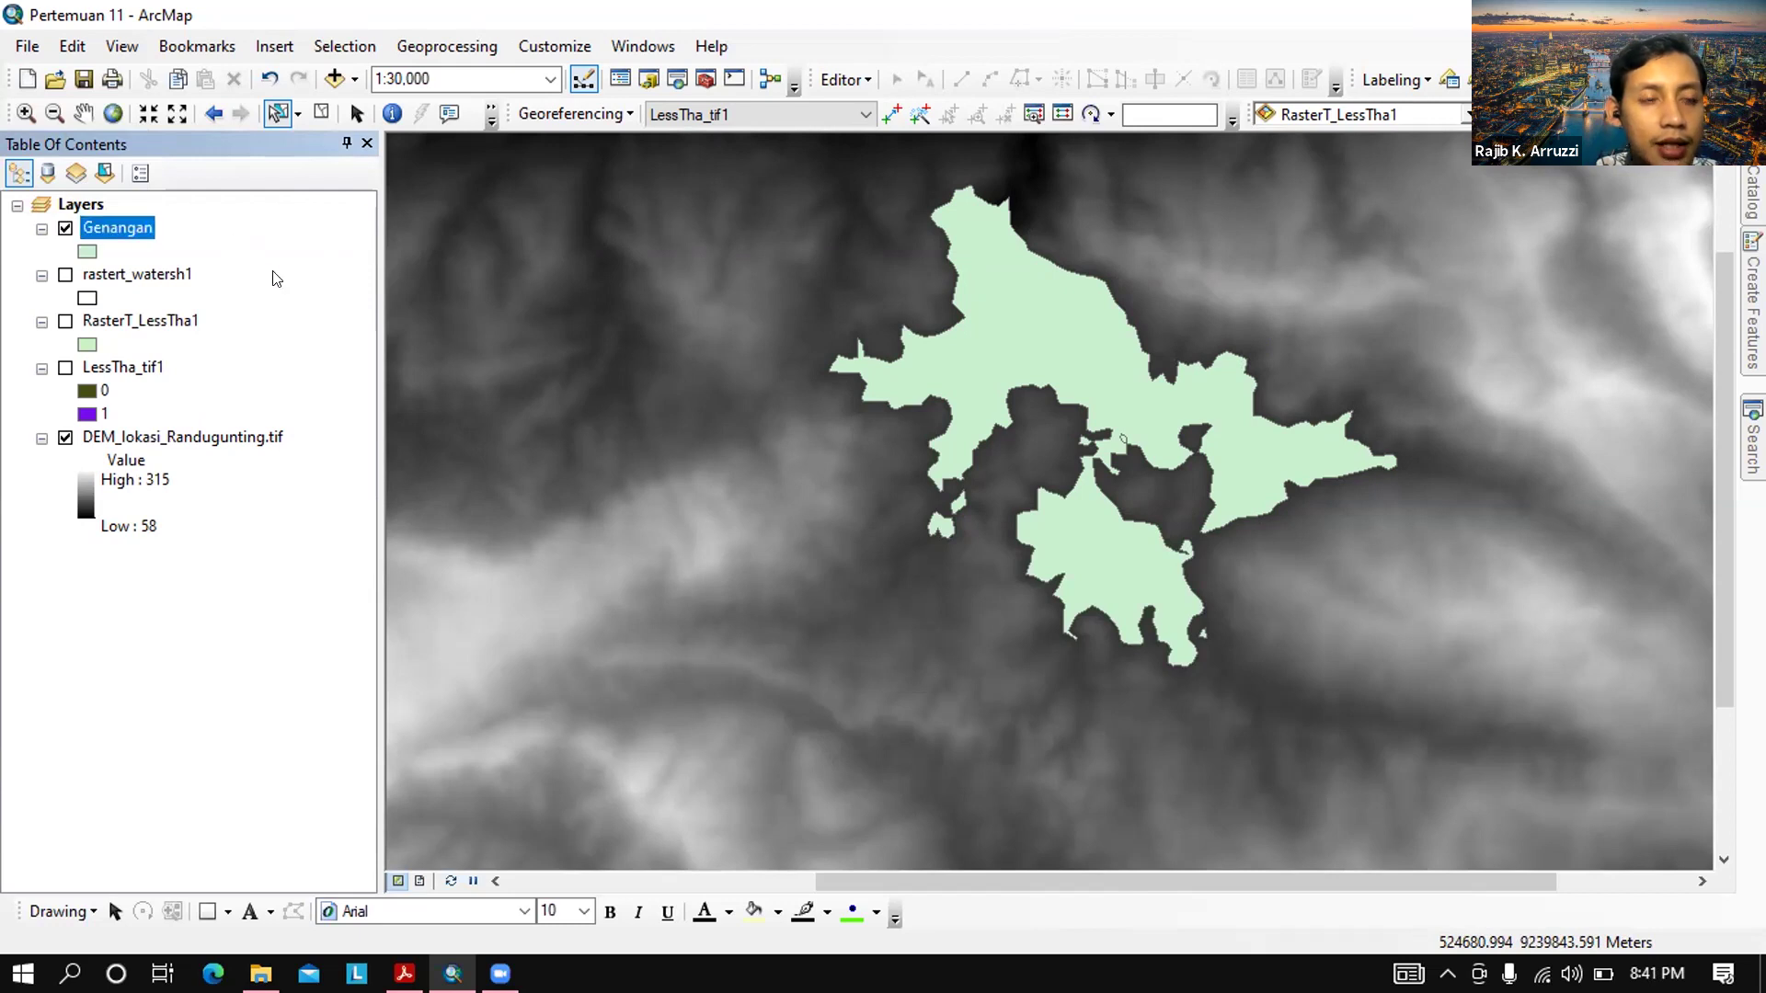
Examine the Shape_Area statistics in the Genangan layer's attribute table, especially the sum, and put the table away
{"action": "right_click", "coordinate": [130, 235]}
{"action": "left_click", "coordinate": [203, 307]}
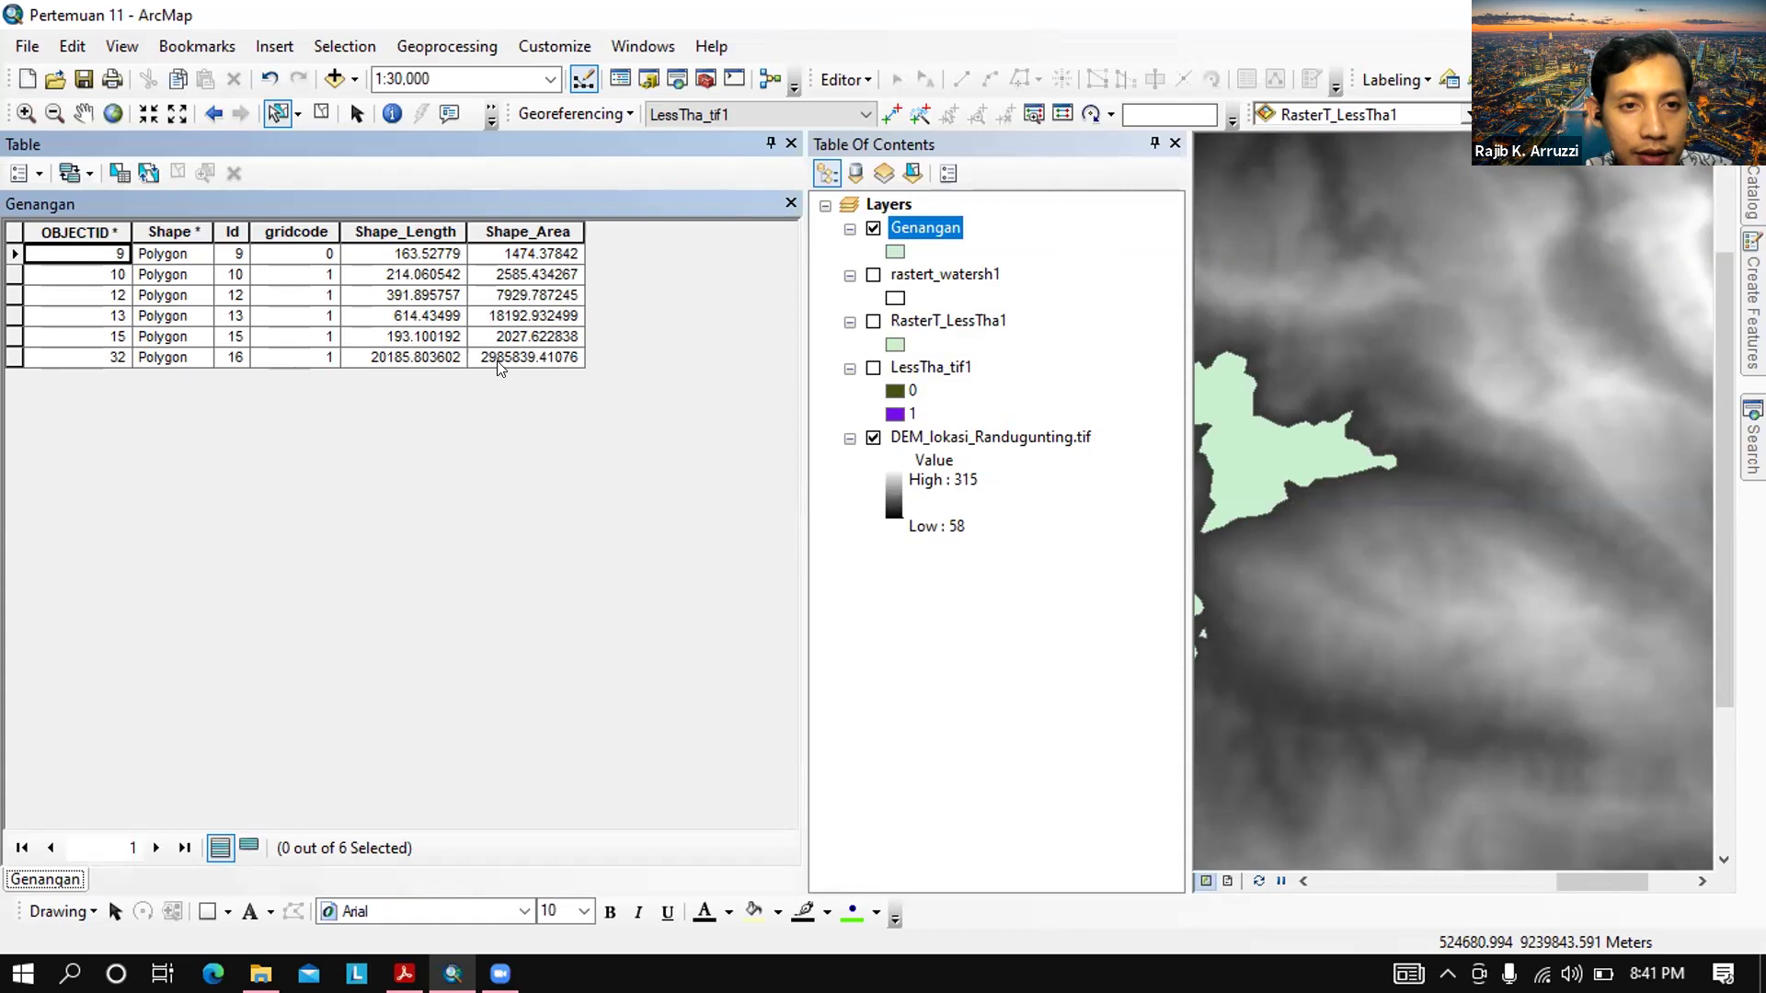
{"action": "left_click", "coordinate": [523, 359]}
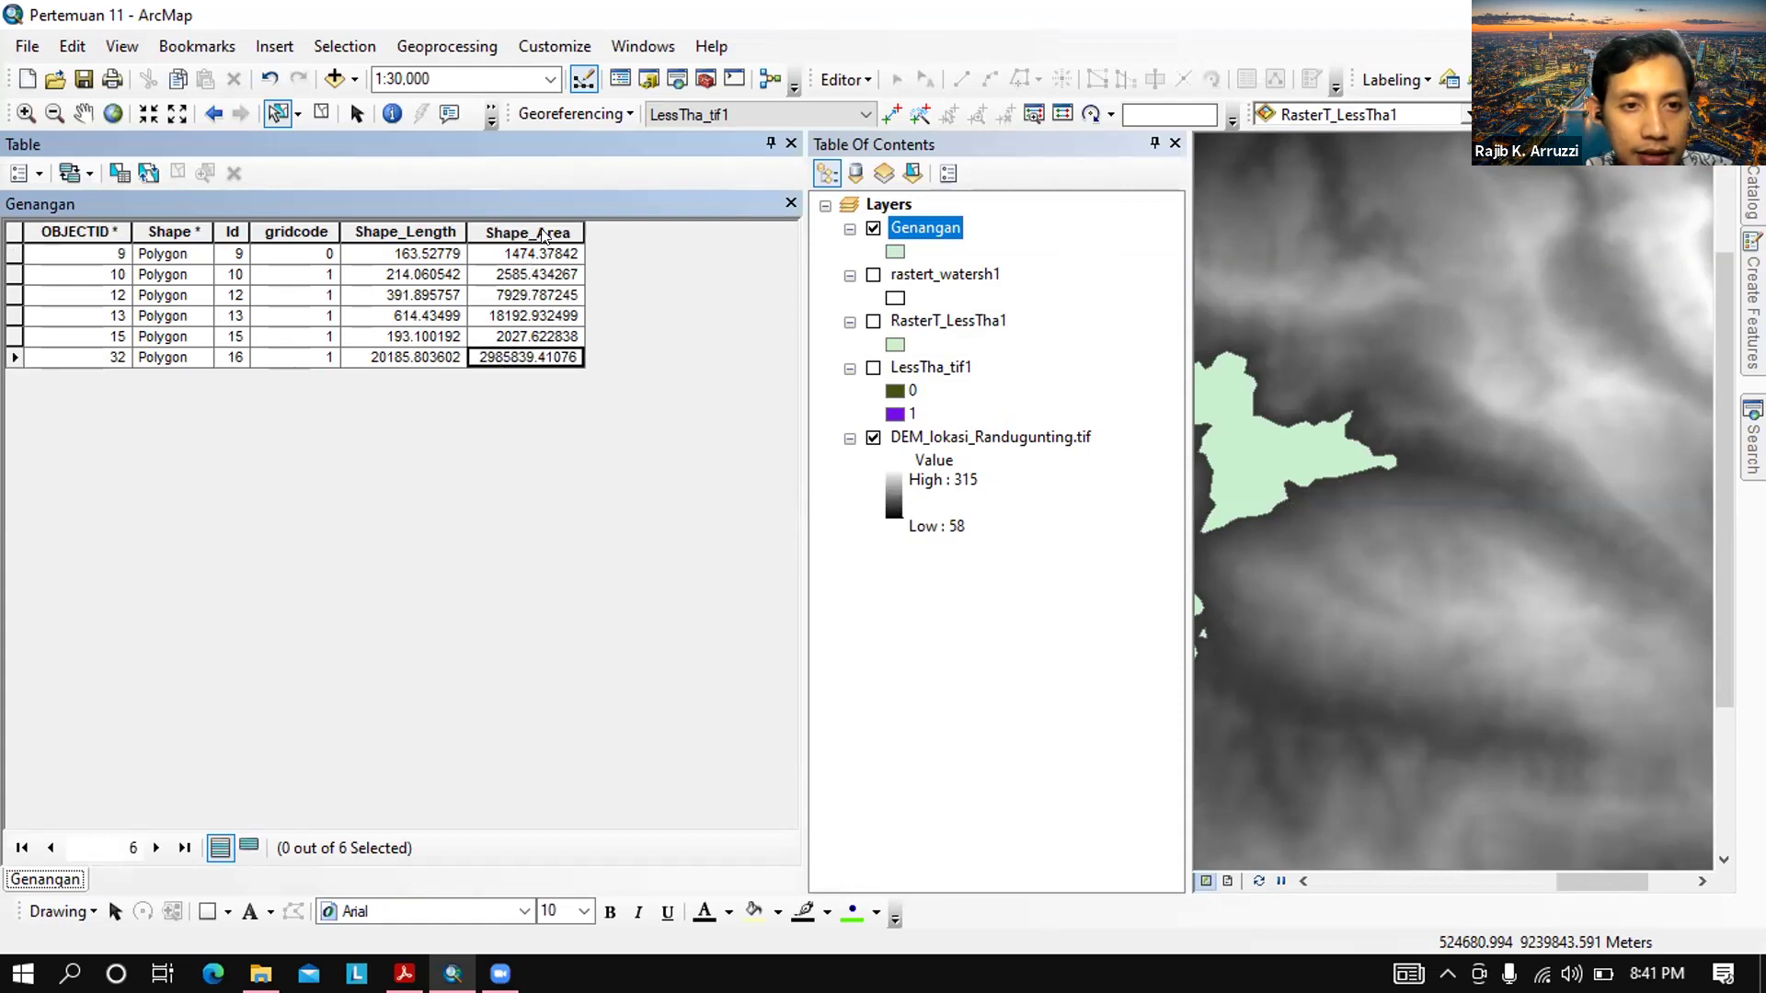
{"action": "right_click", "coordinate": [544, 235]}
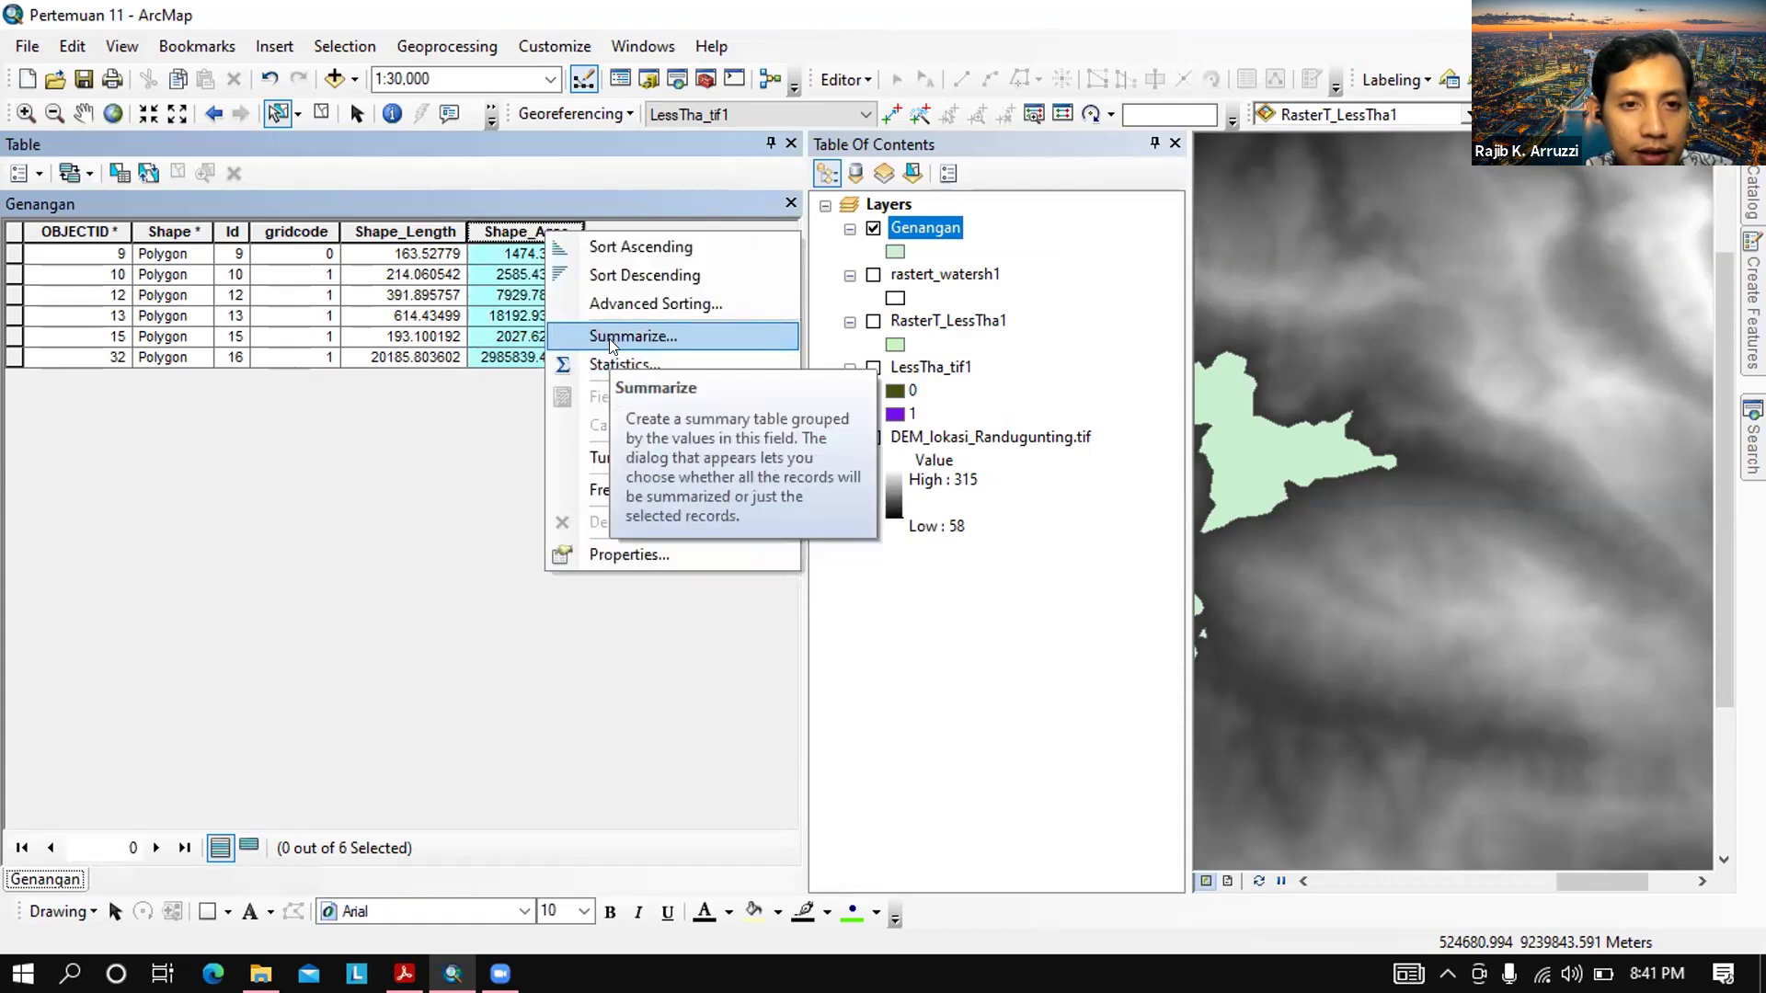
{"action": "left_click", "coordinate": [626, 366]}
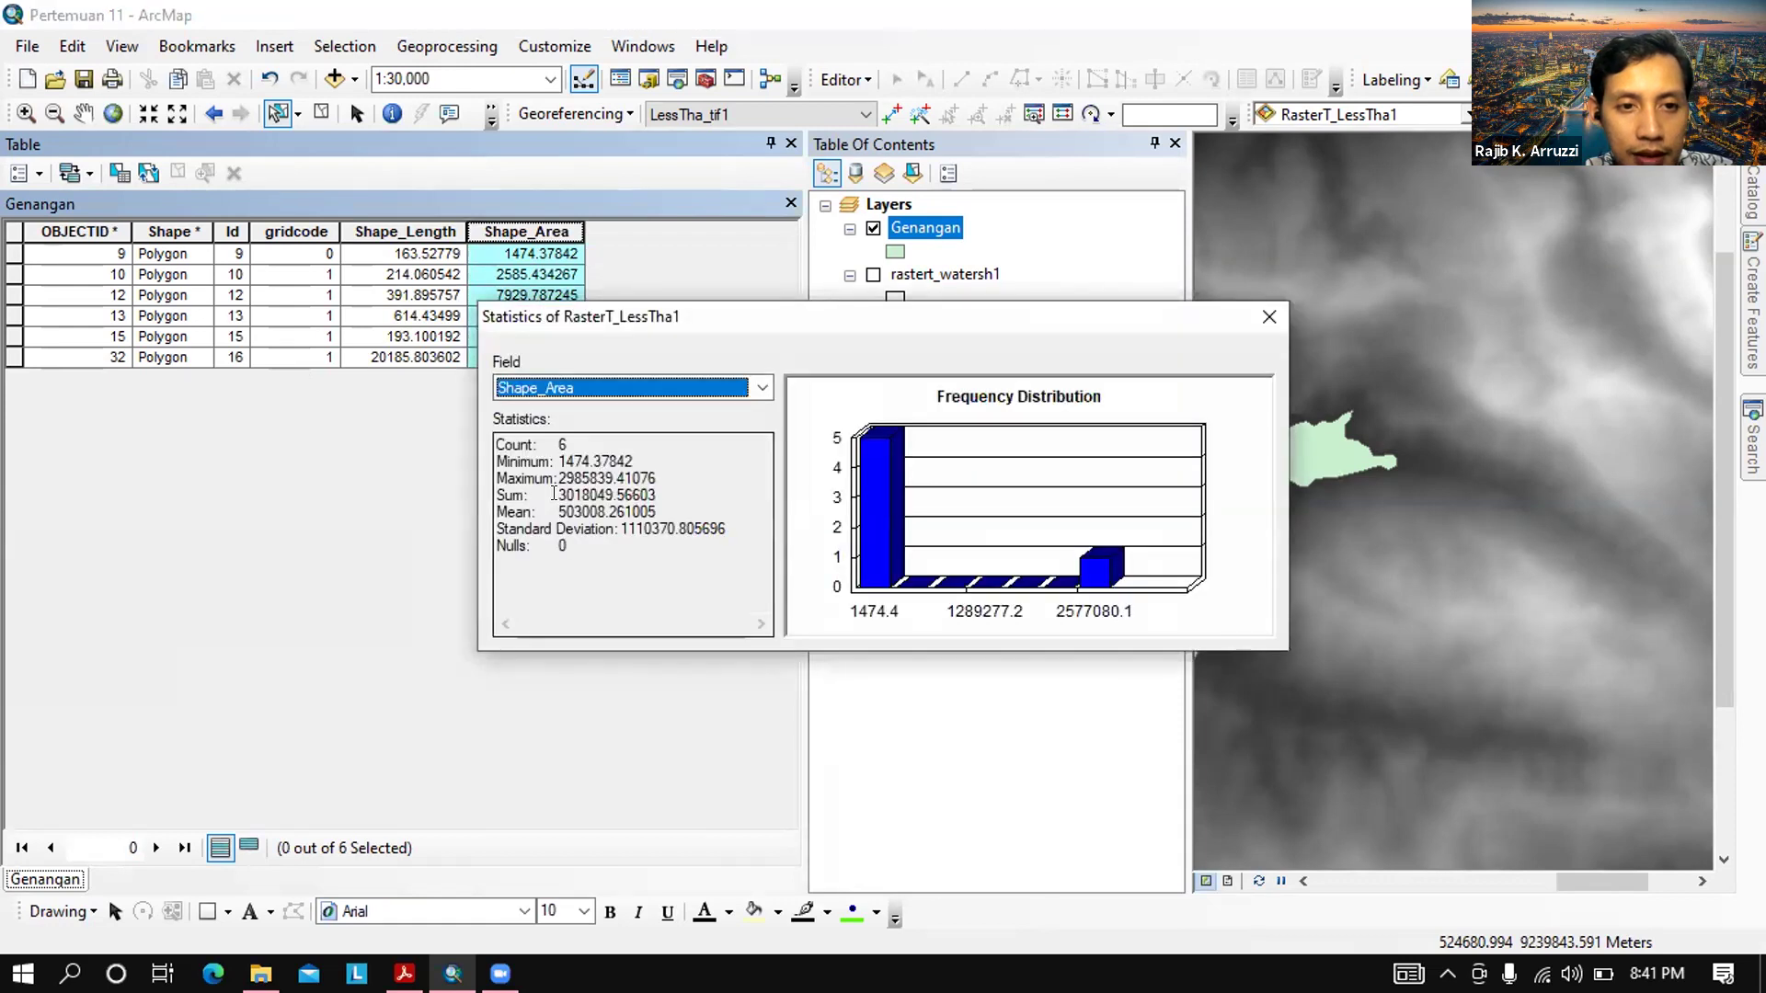
{"action": "left_click_drag", "start_coordinate": [555, 494], "coordinate": [613, 494]}
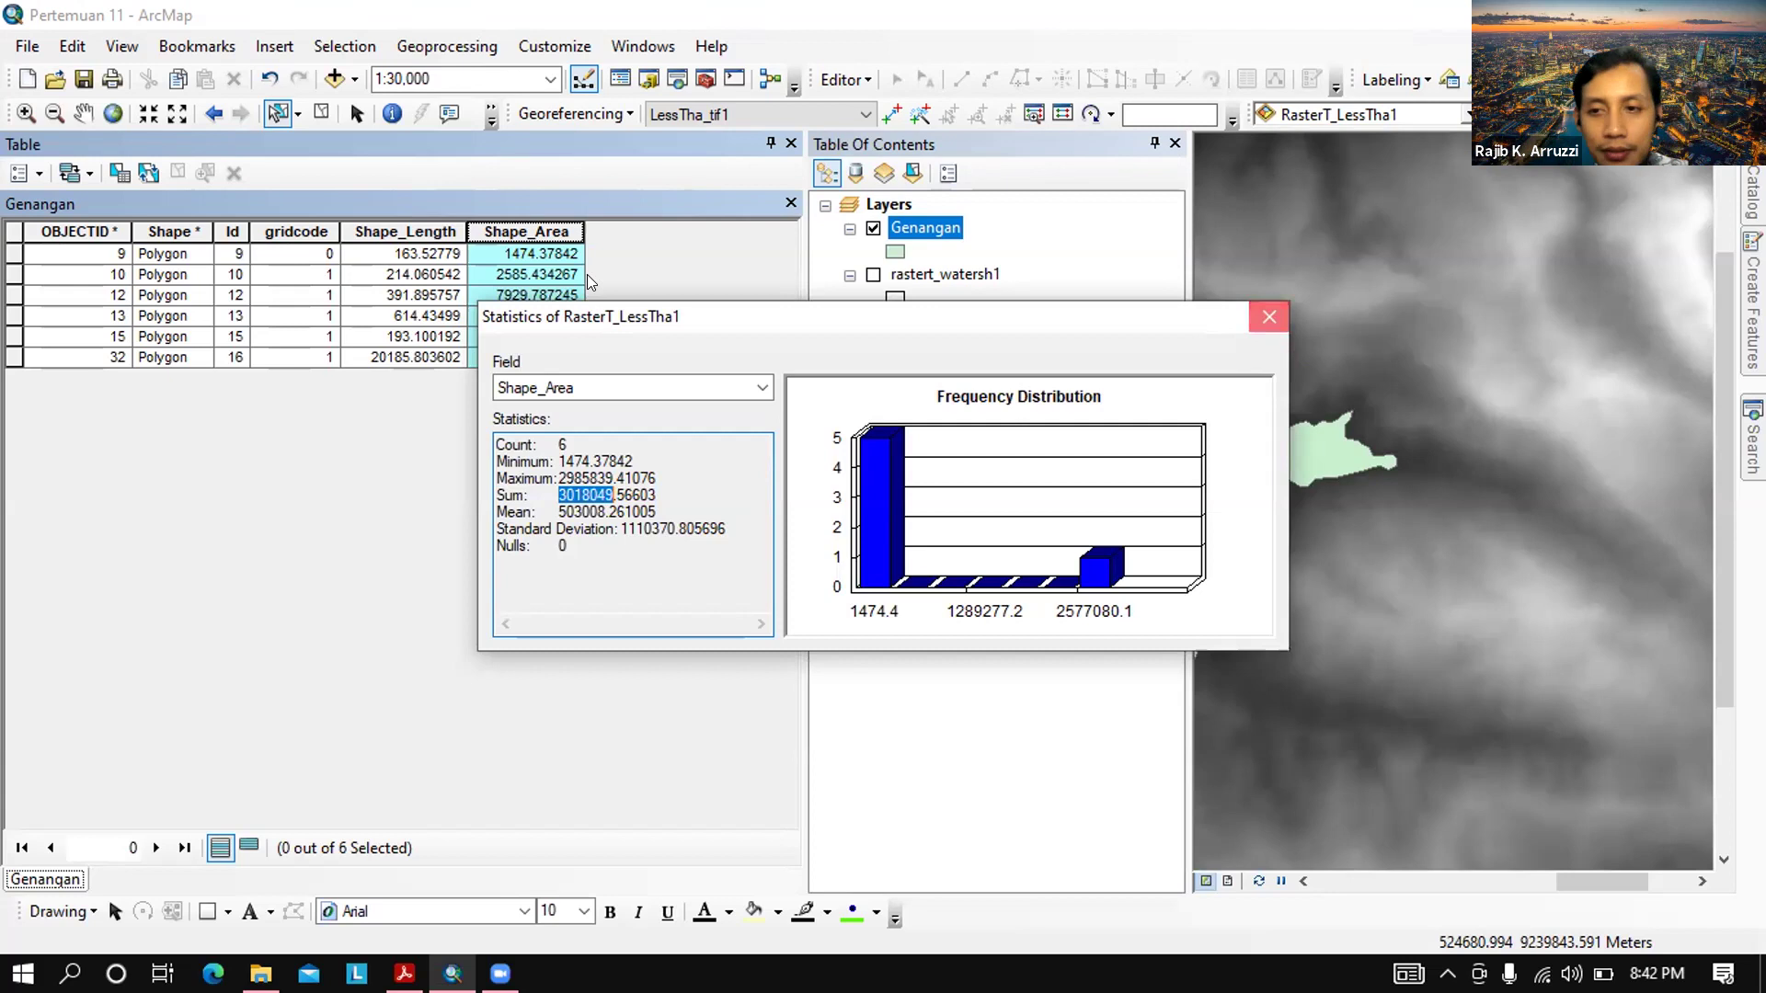
{"action": "left_click", "coordinate": [1267, 318]}
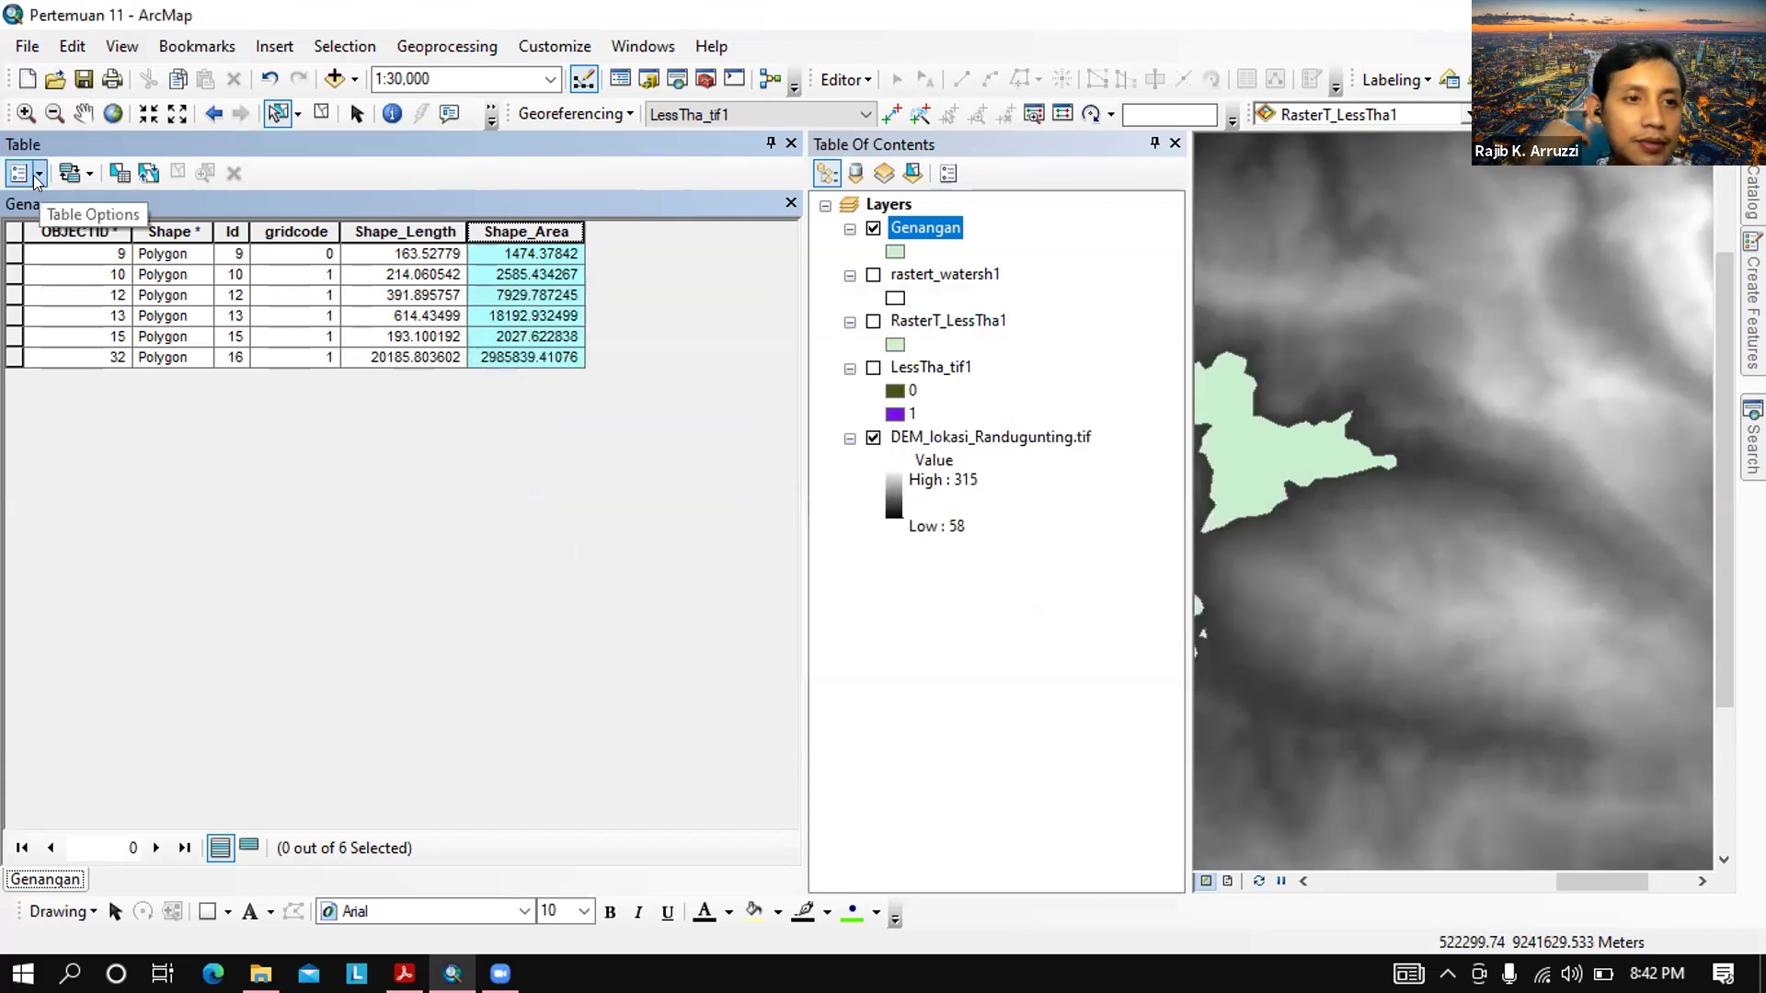
{"action": "left_click", "coordinate": [37, 175]}
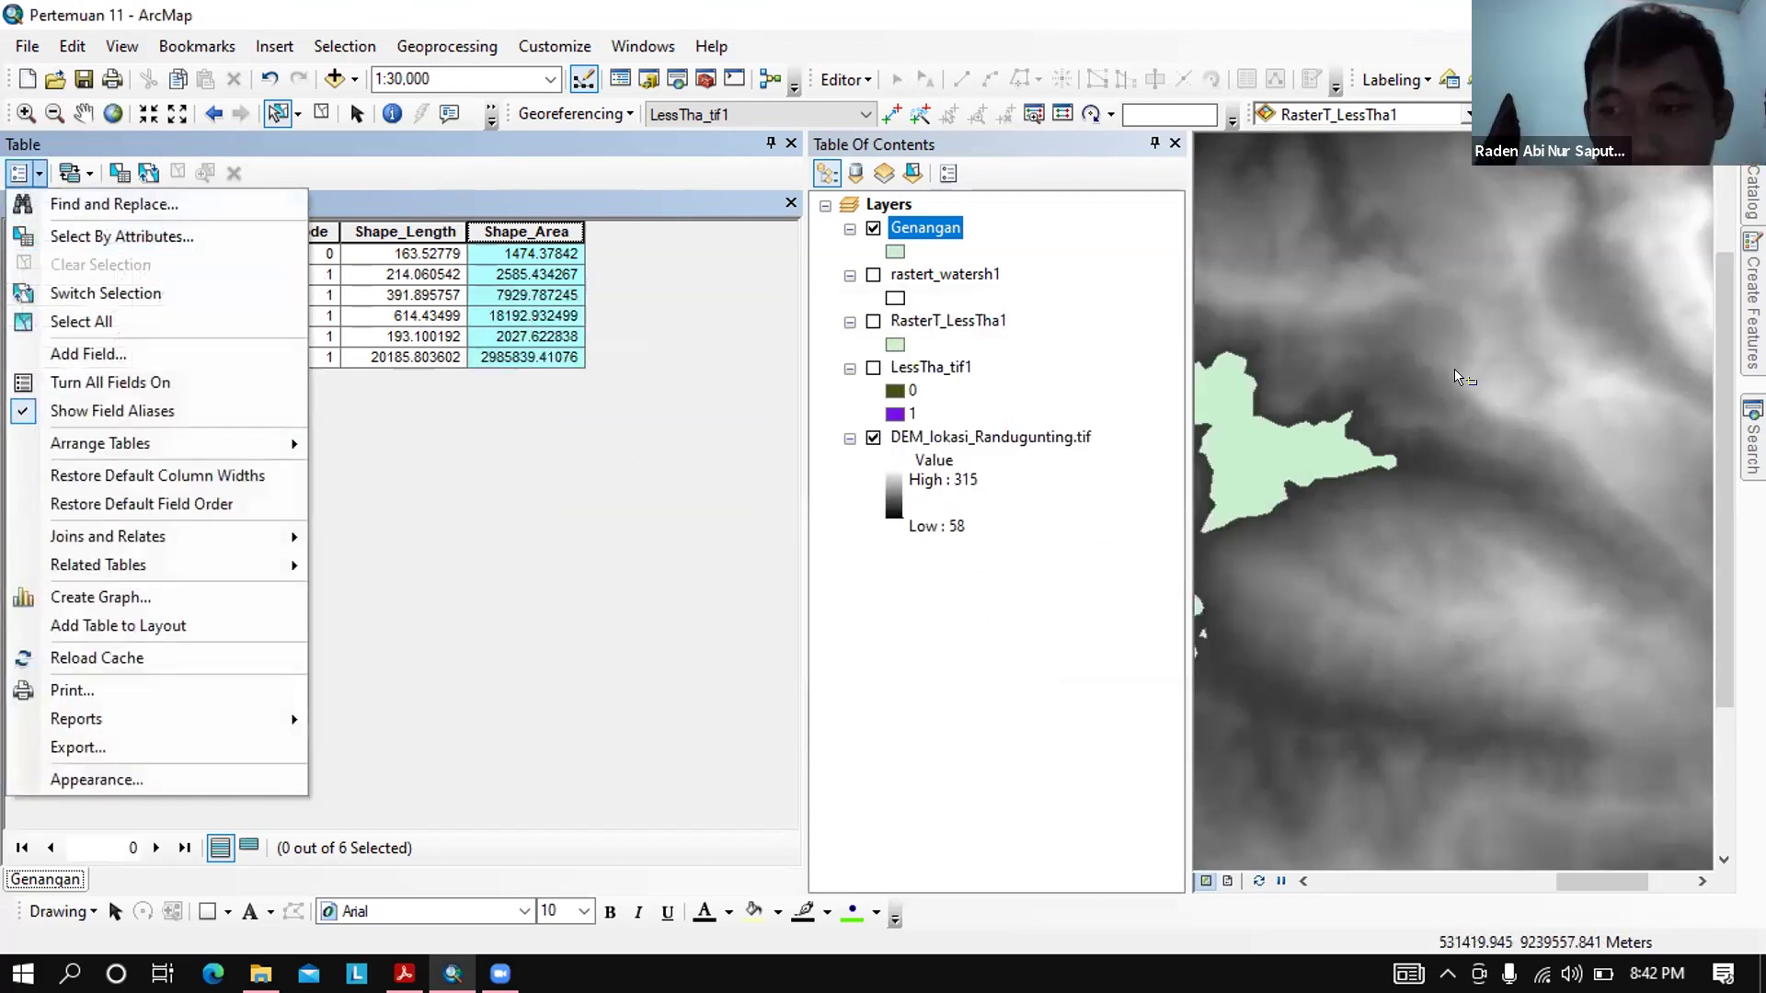
{"action": "left_click", "coordinate": [425, 403]}
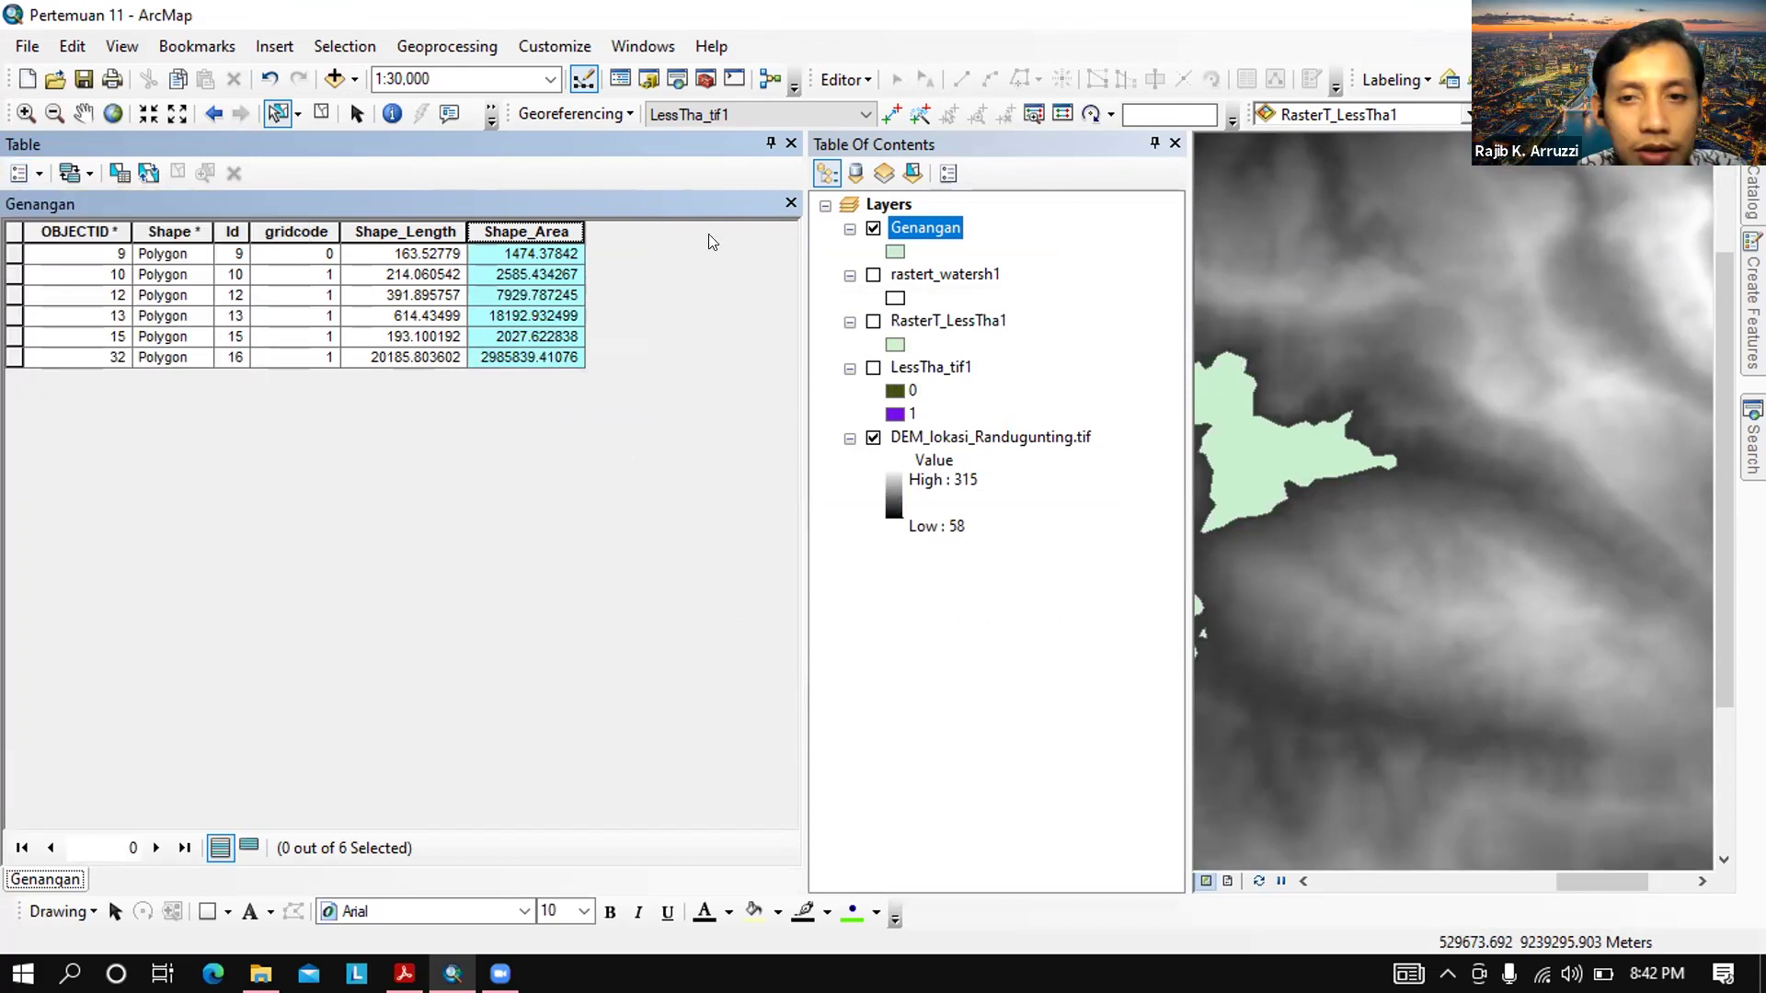
{"action": "left_click", "coordinate": [771, 144]}
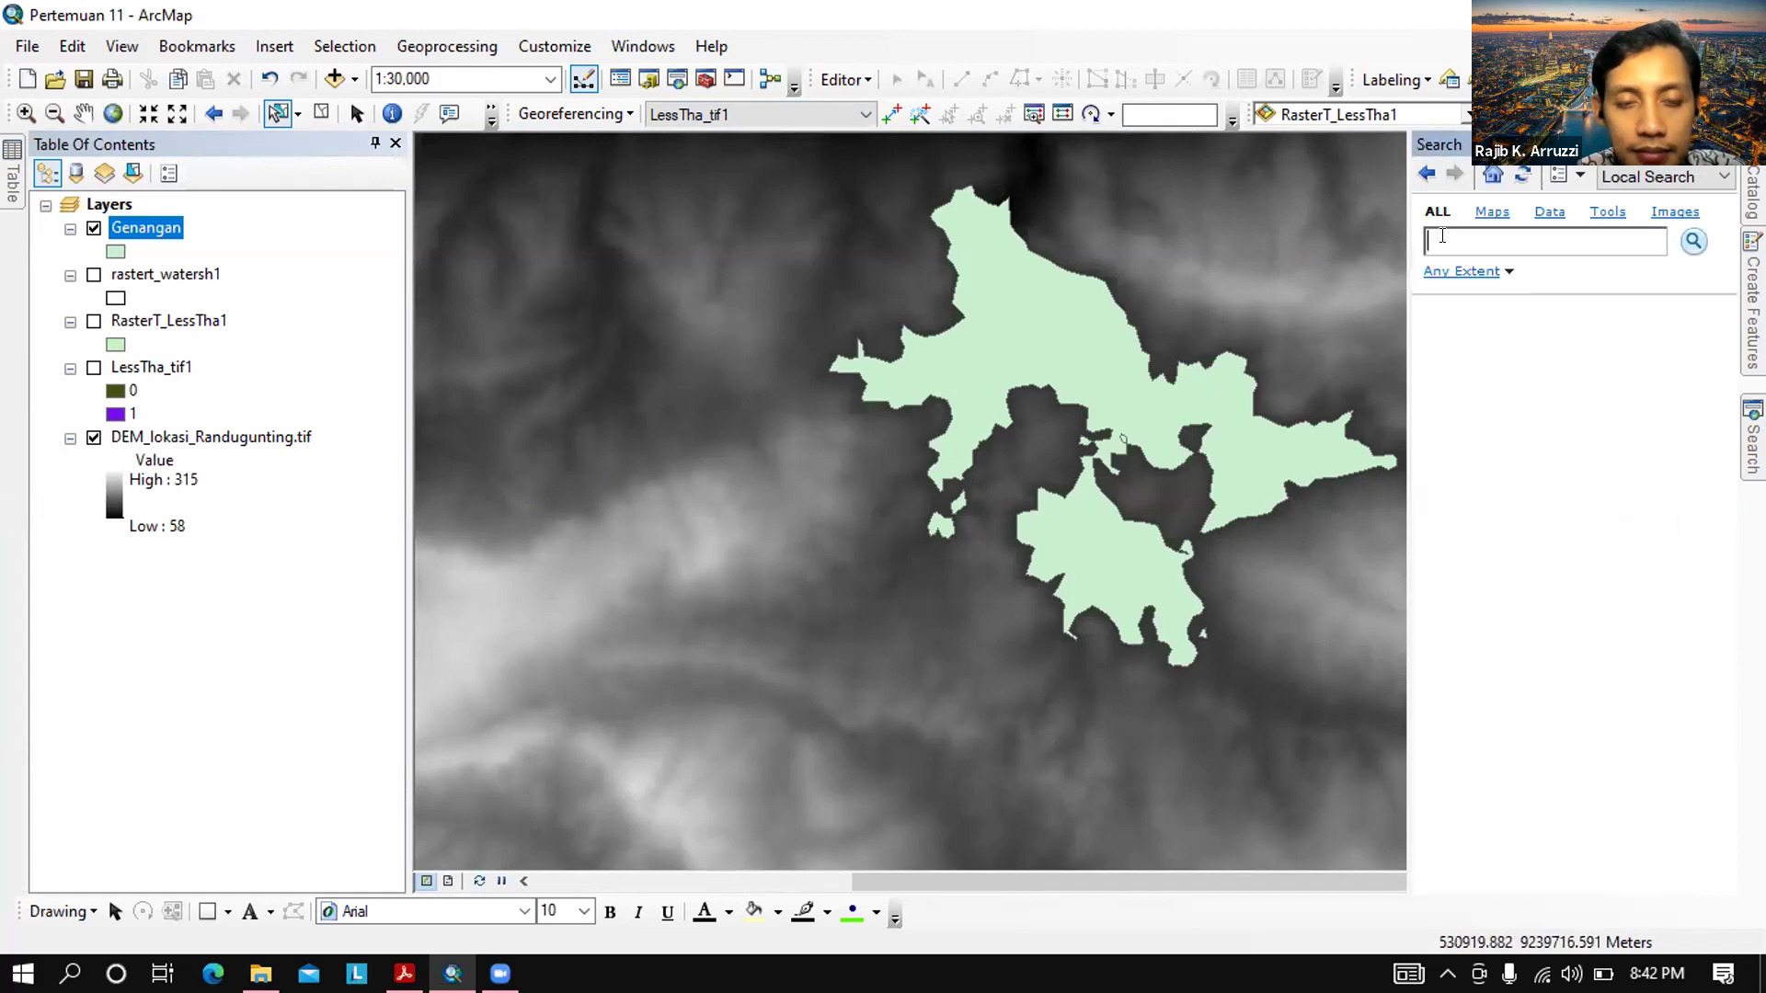
Search the tools for "extract by mask" and open the Extract by Mask tool
{"action": "type", "text": "exc"}
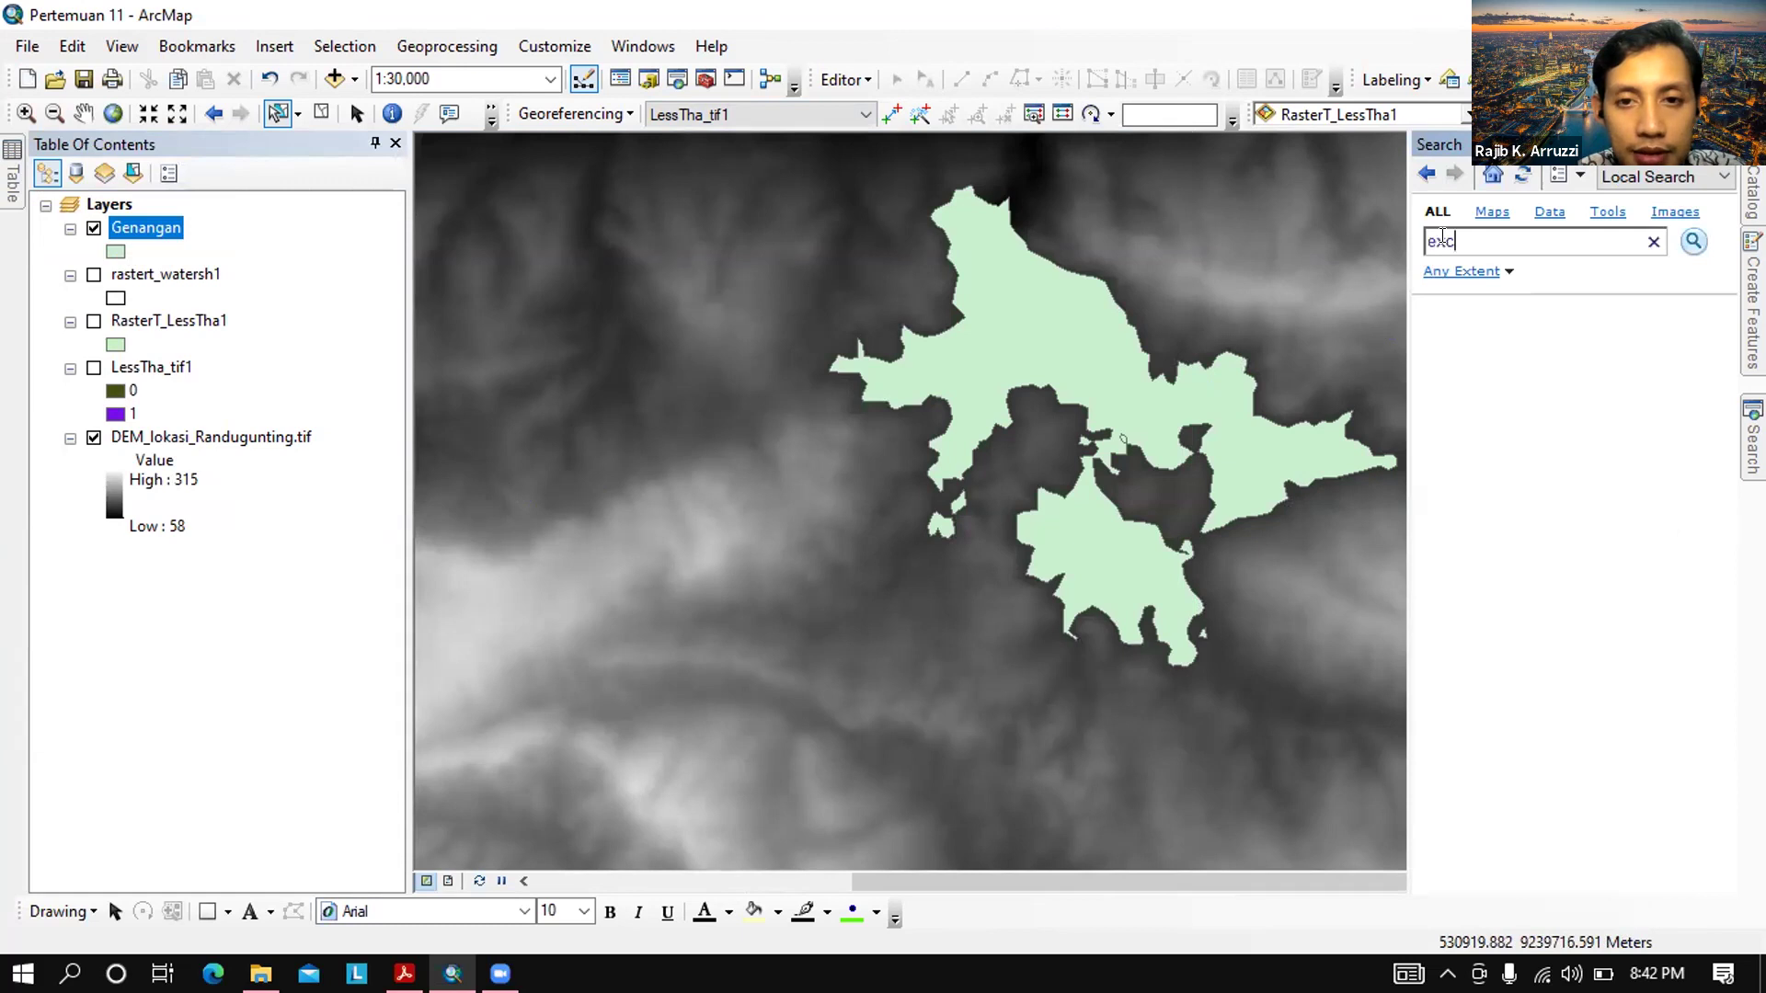
{"action": "type", "text": "trac"}
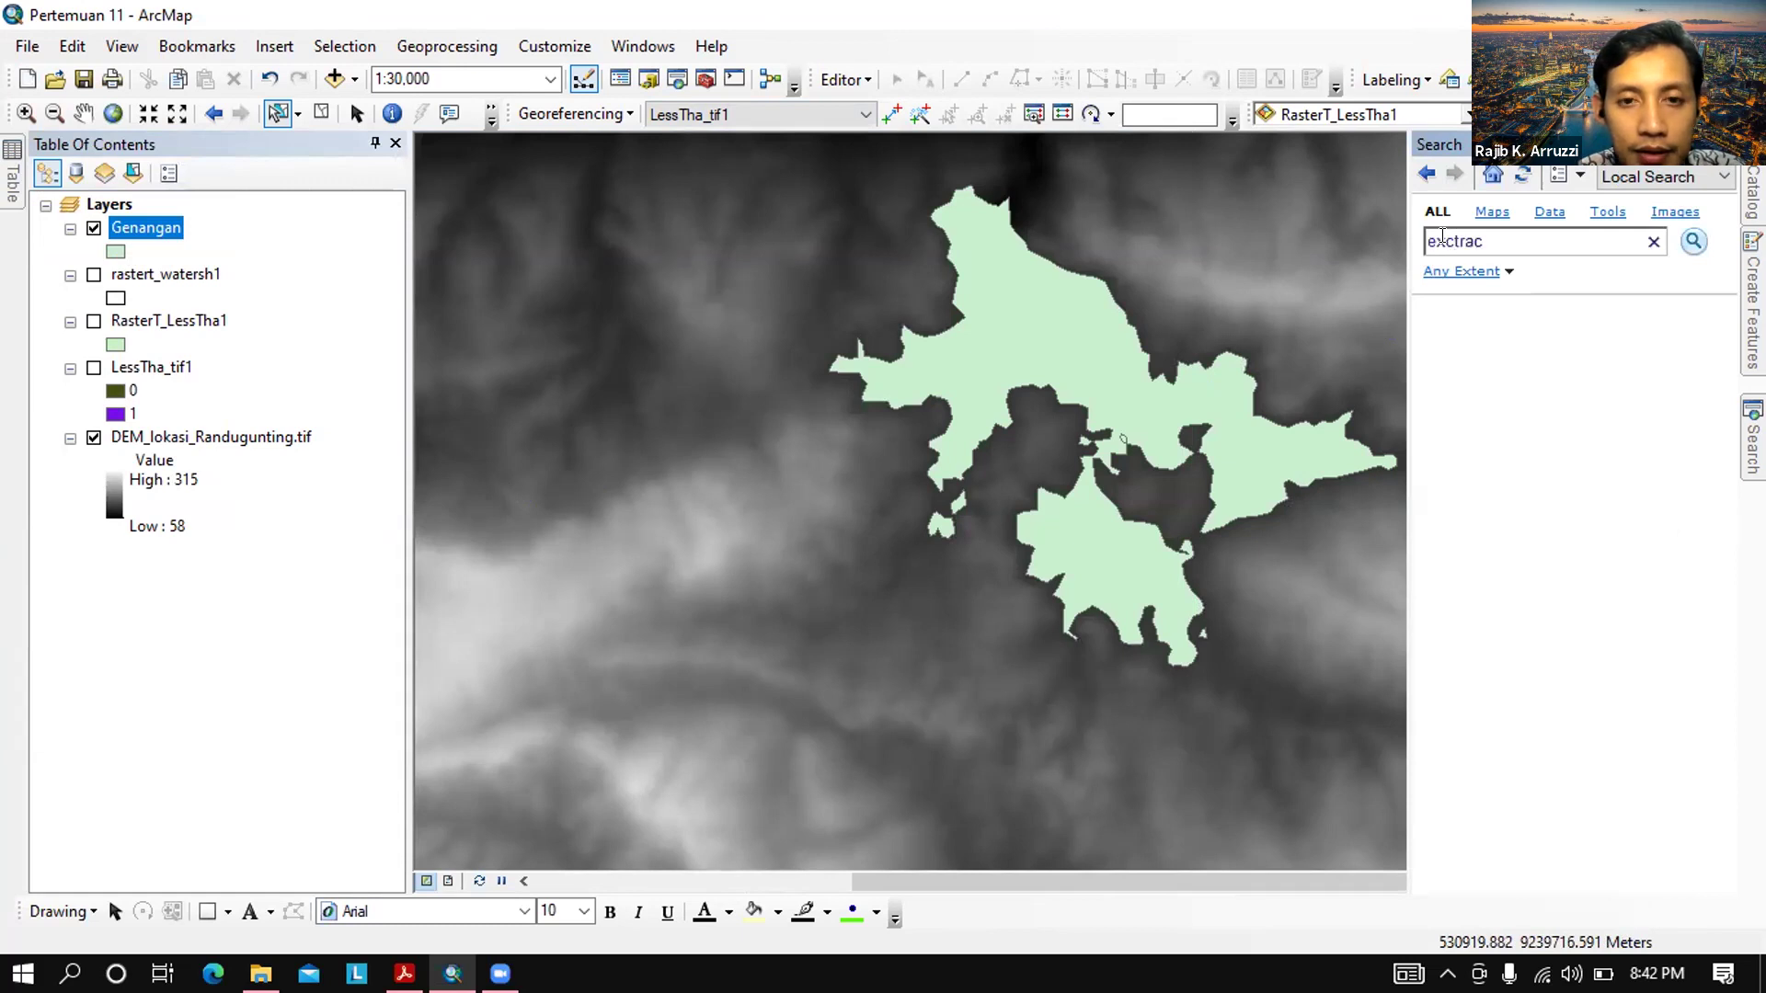
{"action": "type", "text": "t by mask"}
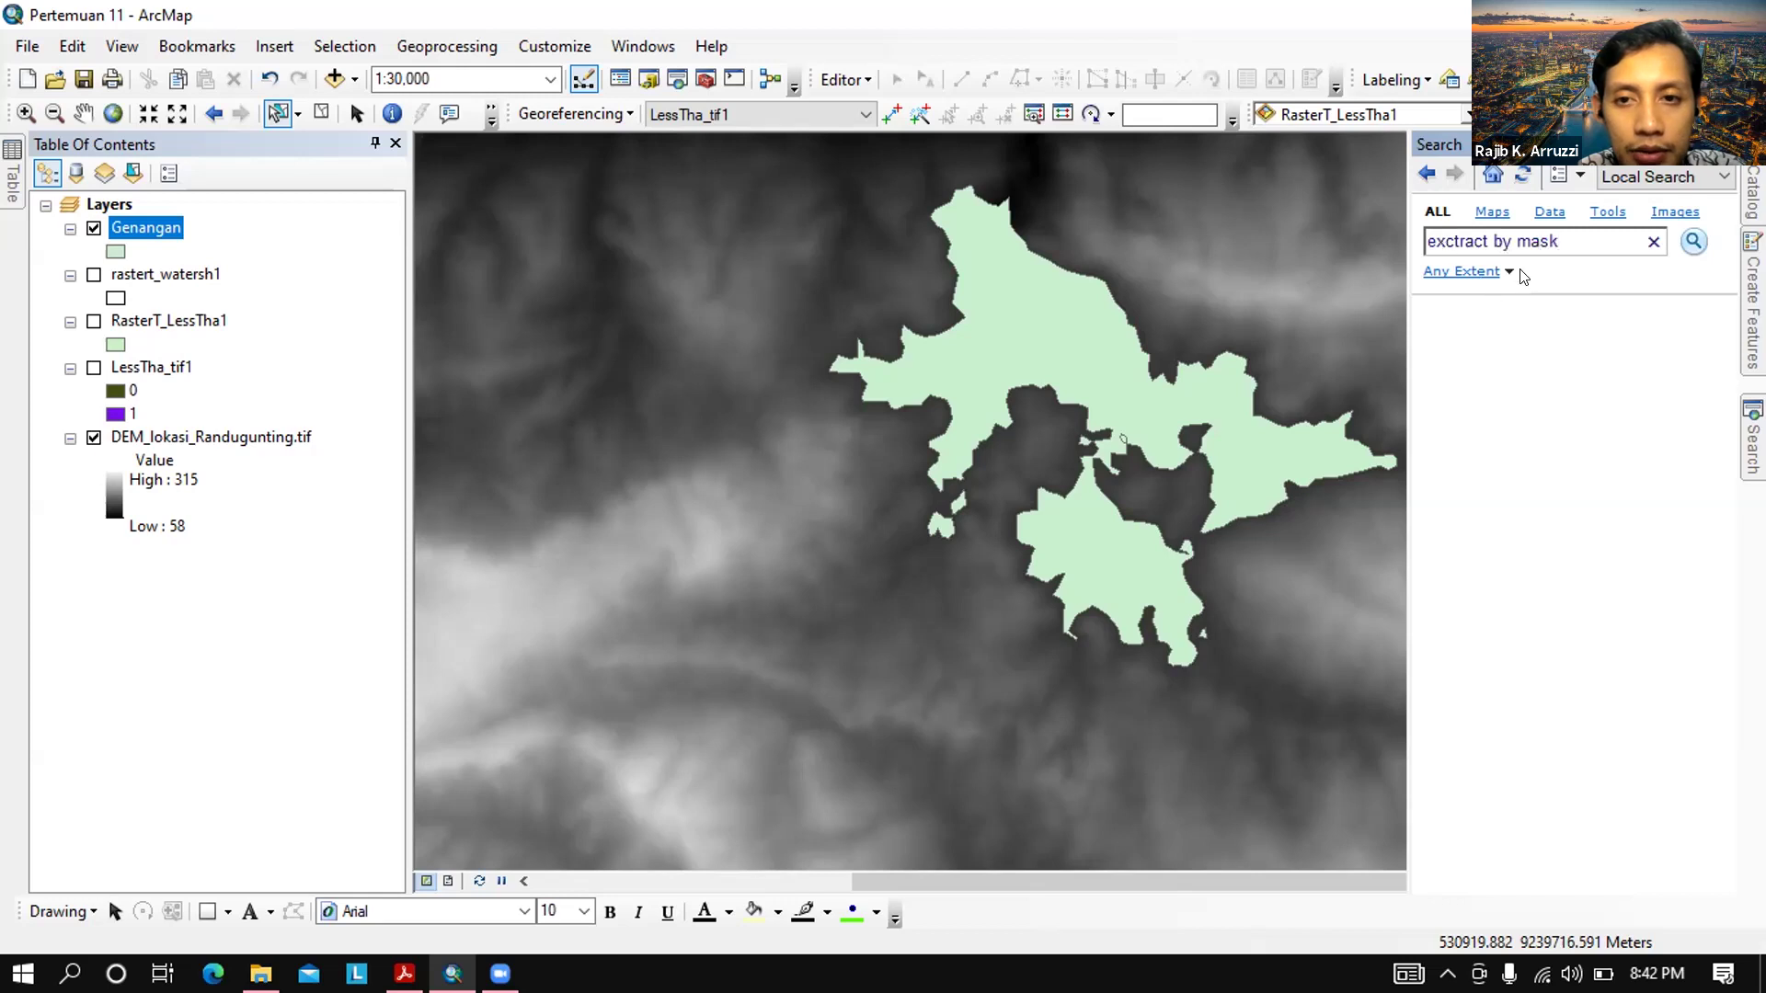
{"action": "key", "text": "Return"}
{"action": "left_click", "coordinate": [1454, 242]}
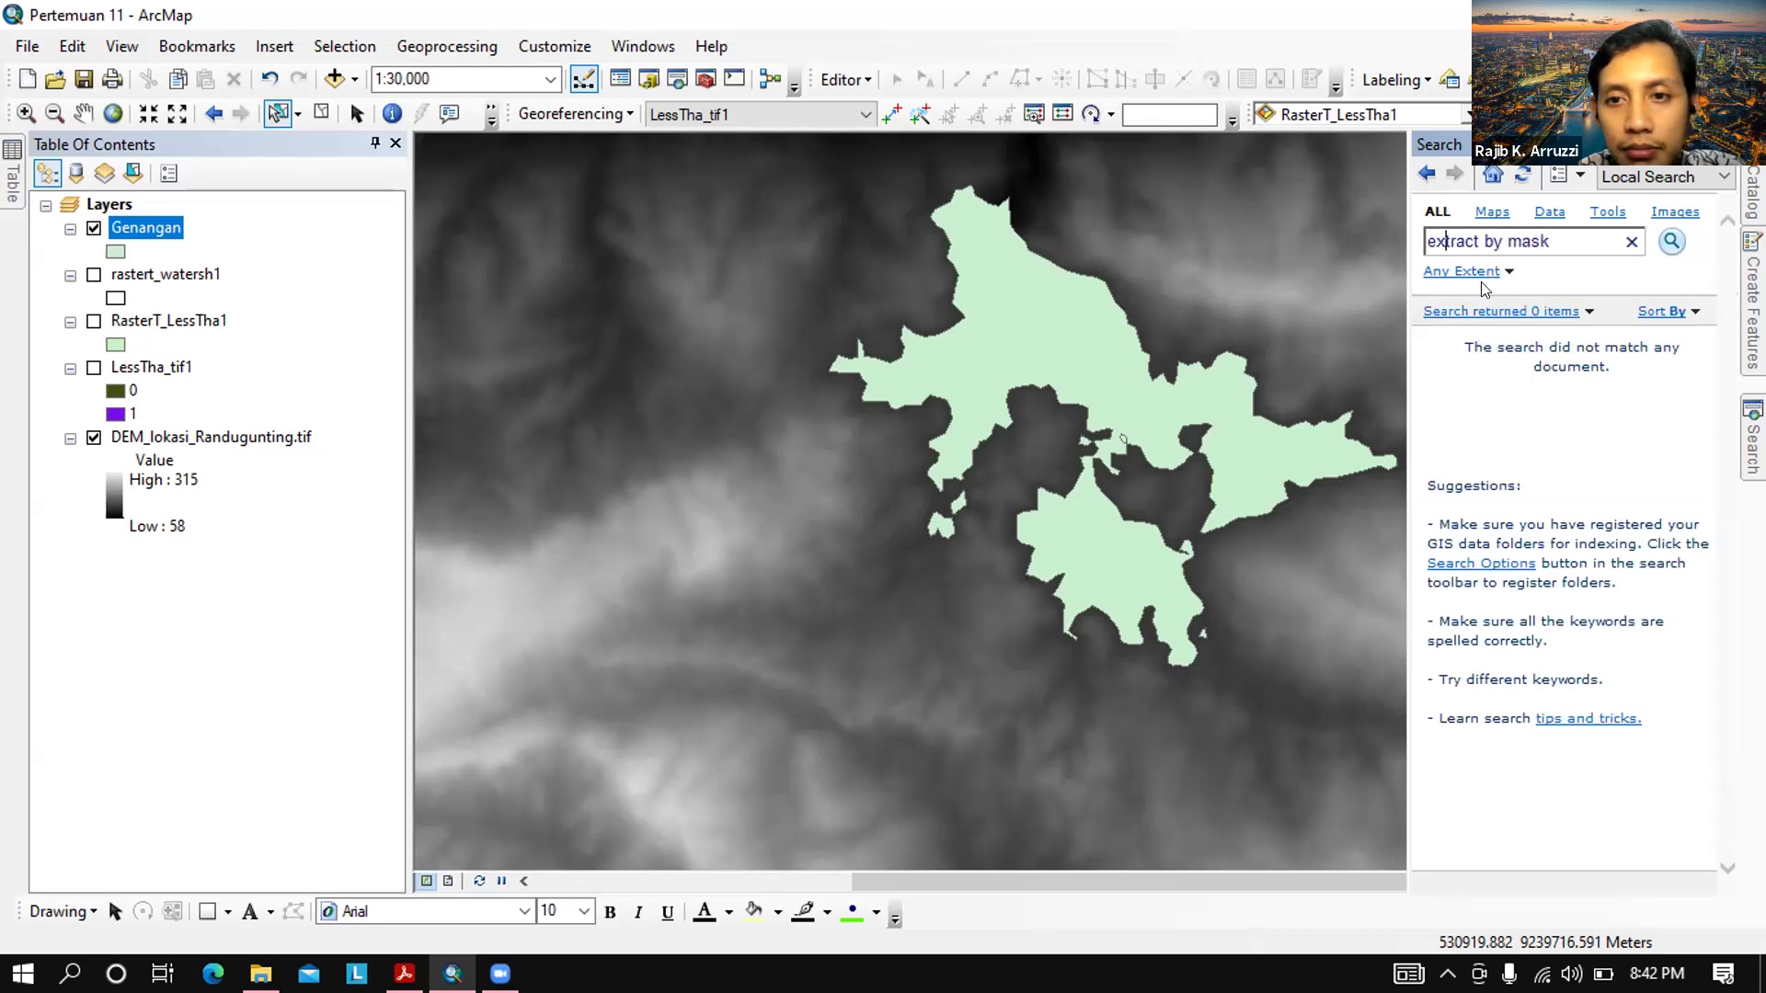
{"action": "key", "text": "Return"}
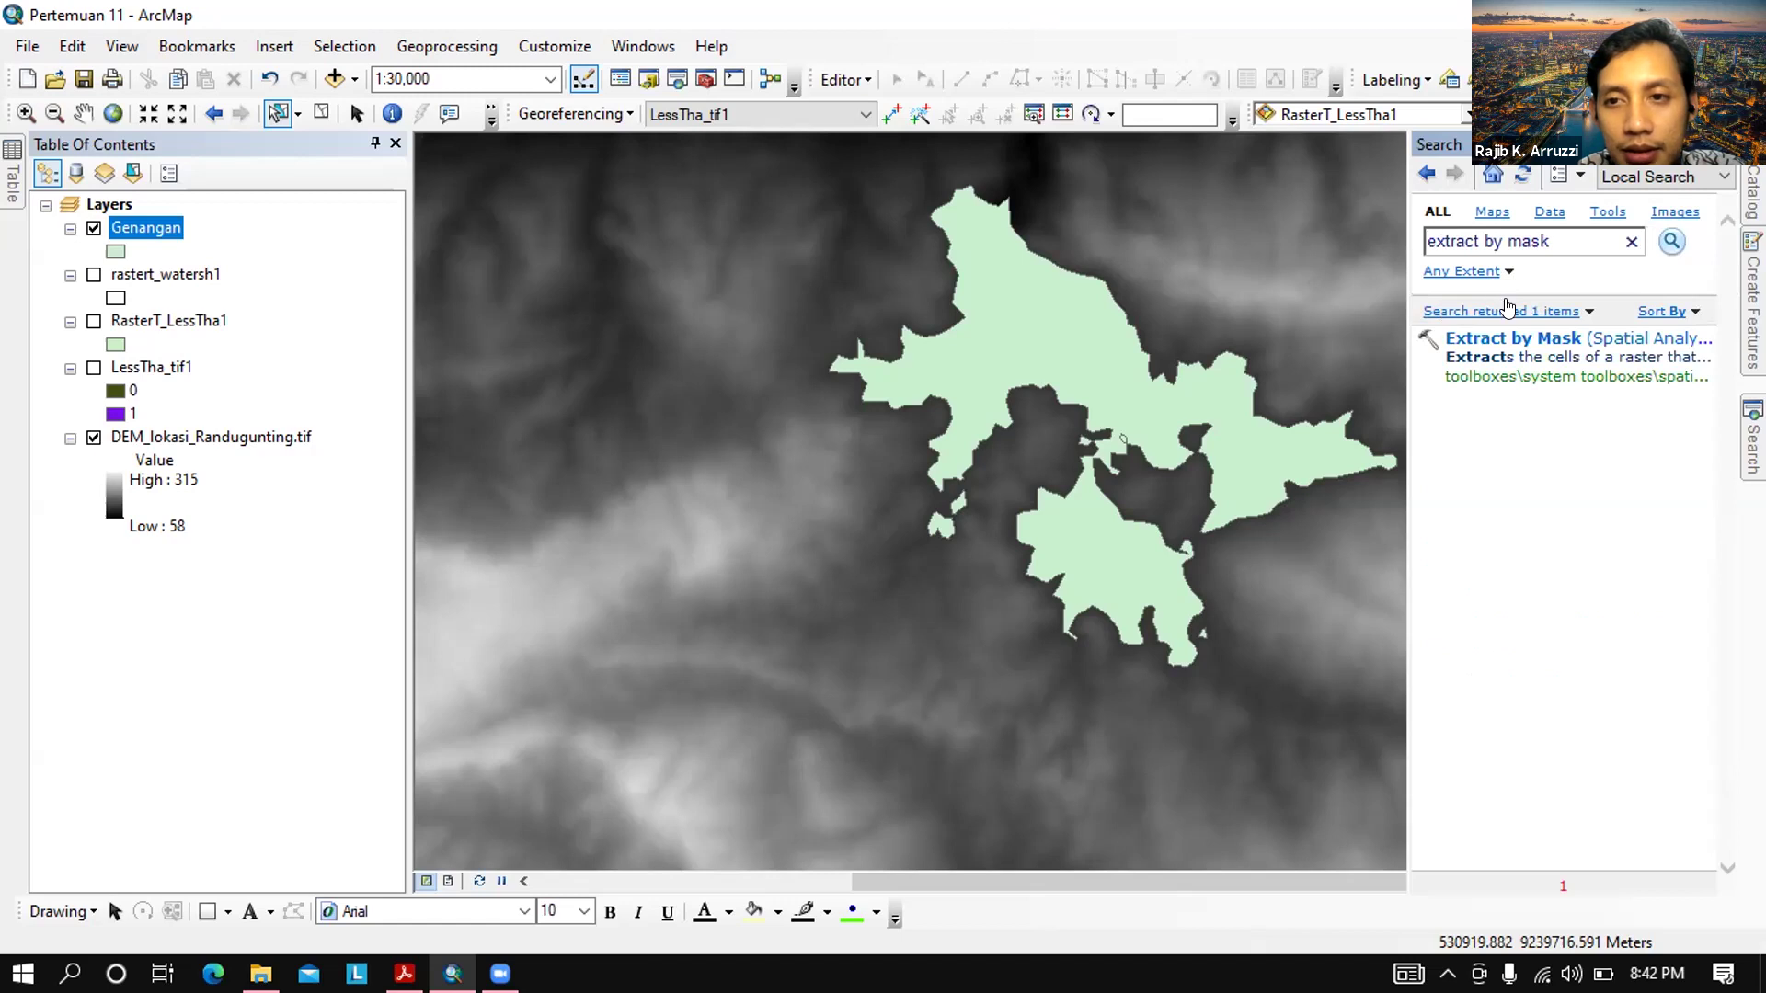
{"action": "left_click", "coordinate": [1524, 333]}
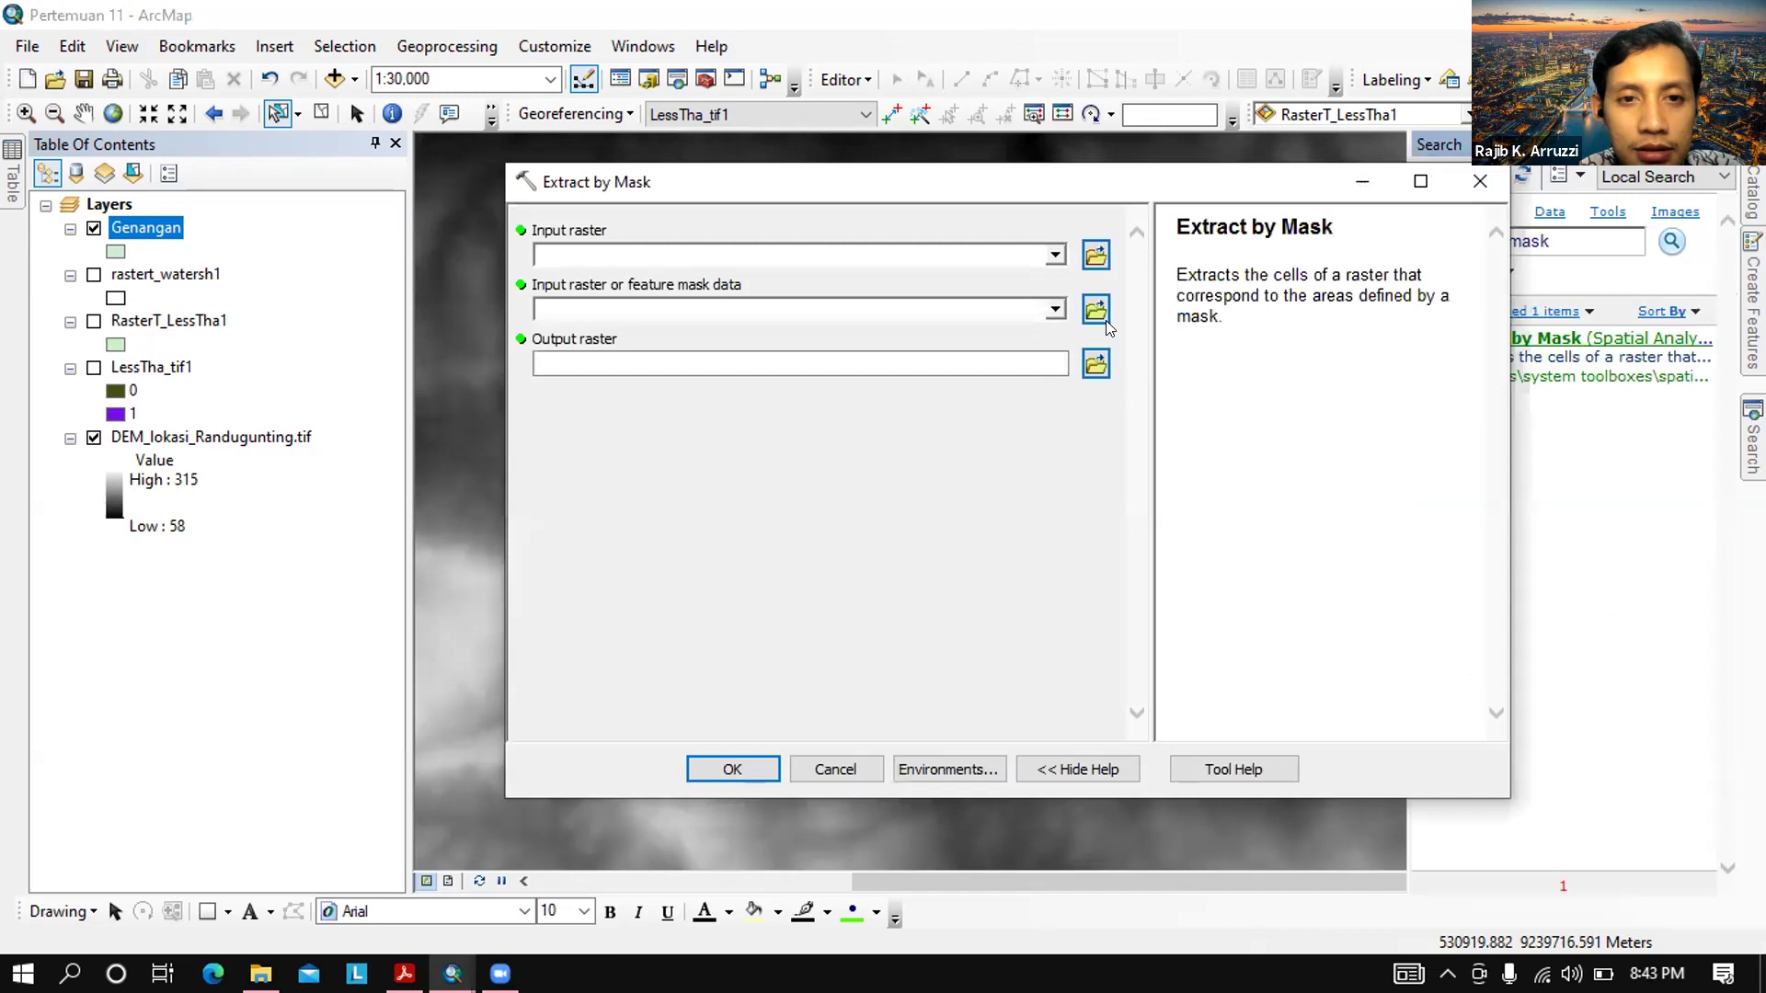
Run Extract by Mask on DEM_lokasi_Randugunting.tif with Genangan as the mask, keeping Extract_tif1 as the output raster
{"action": "left_click", "coordinate": [1056, 255]}
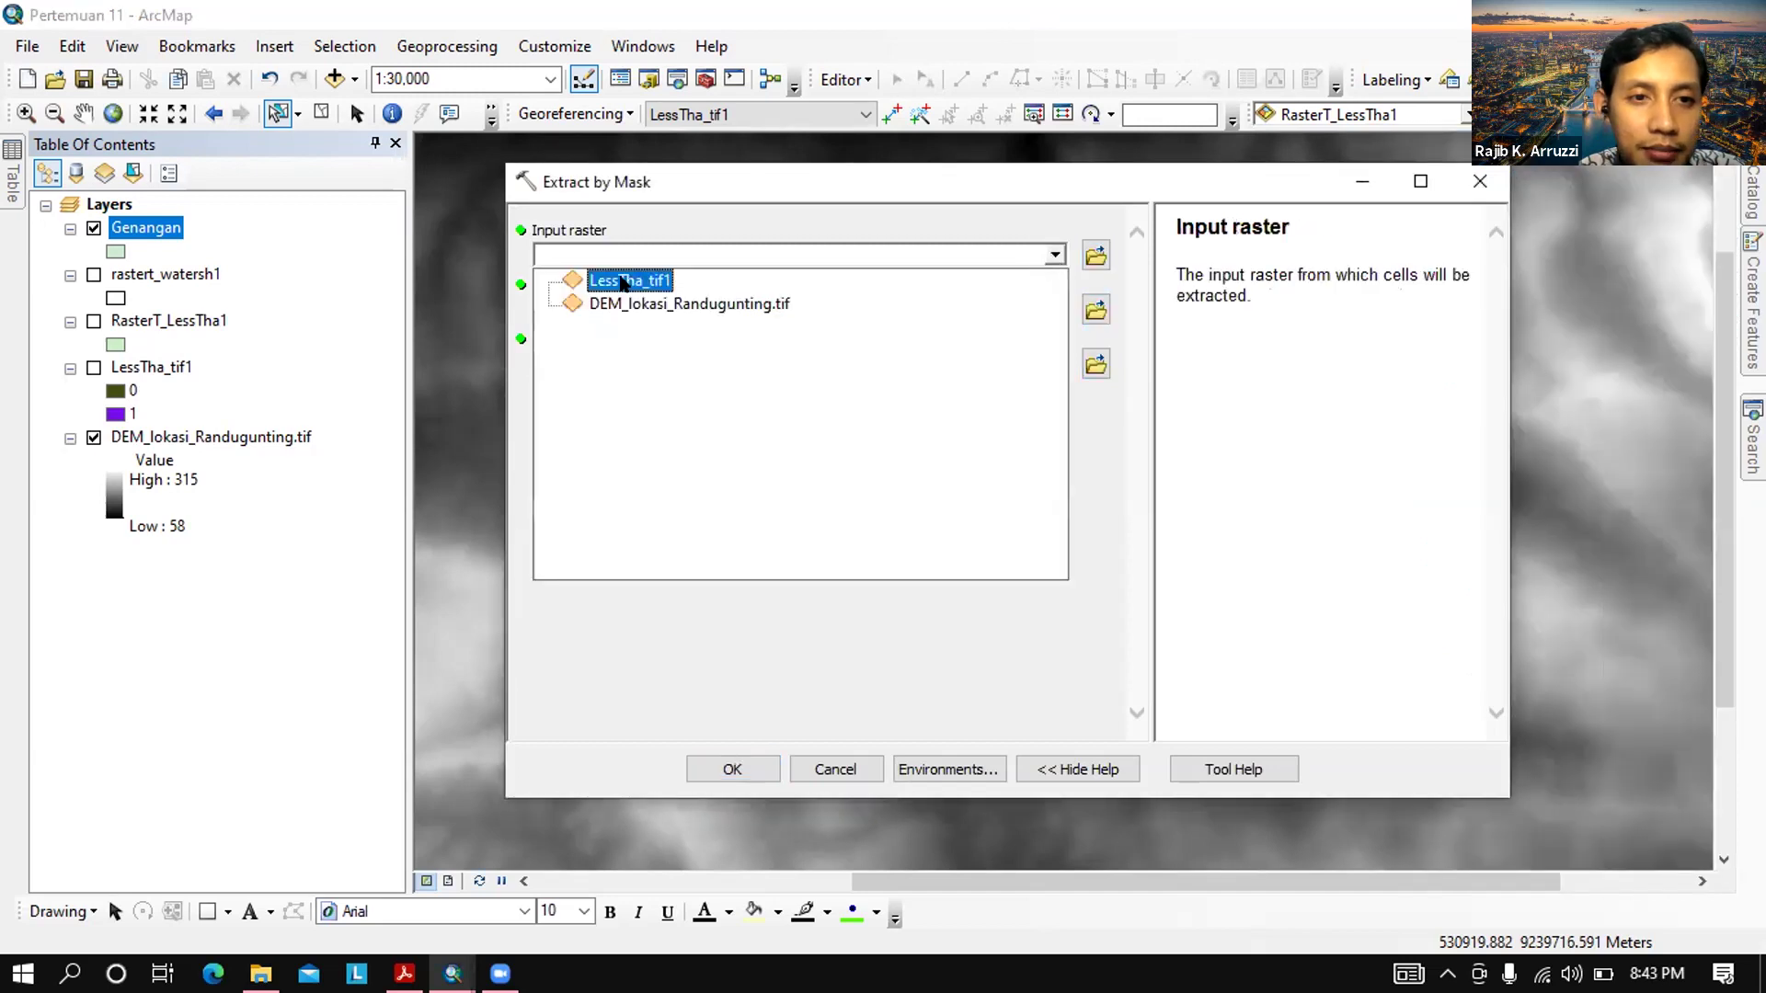
{"action": "left_click", "coordinate": [676, 309]}
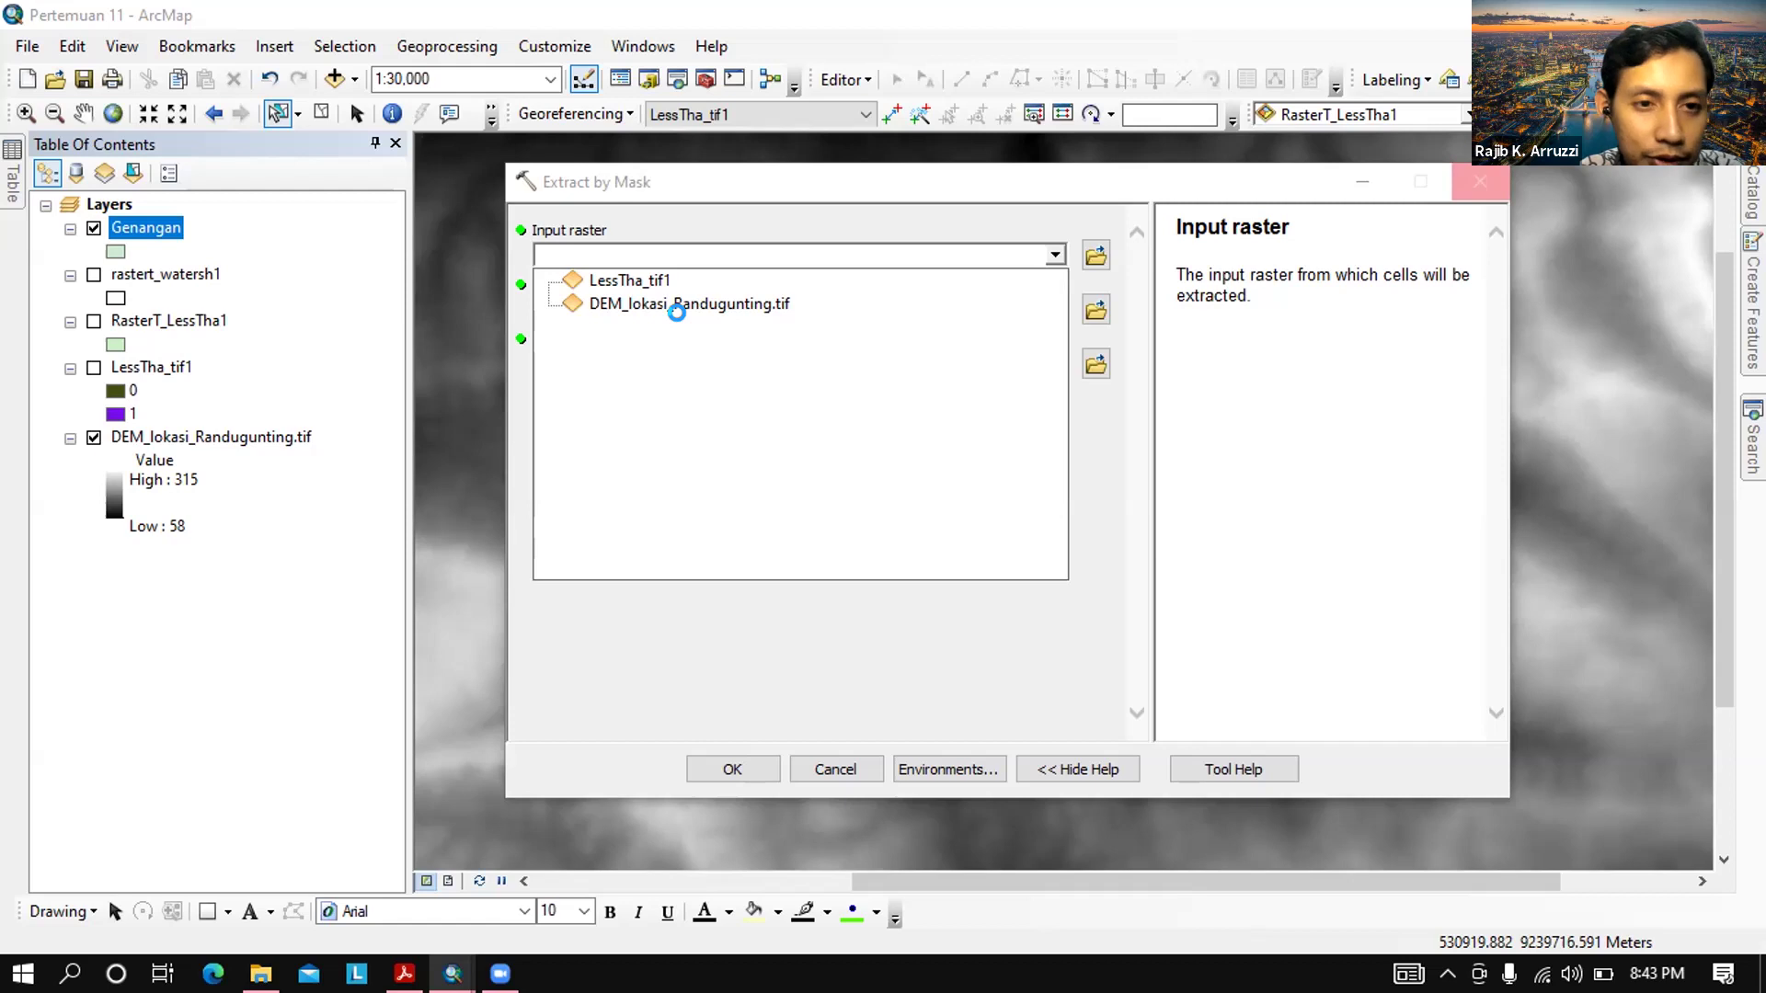
{"action": "left_click", "coordinate": [684, 322]}
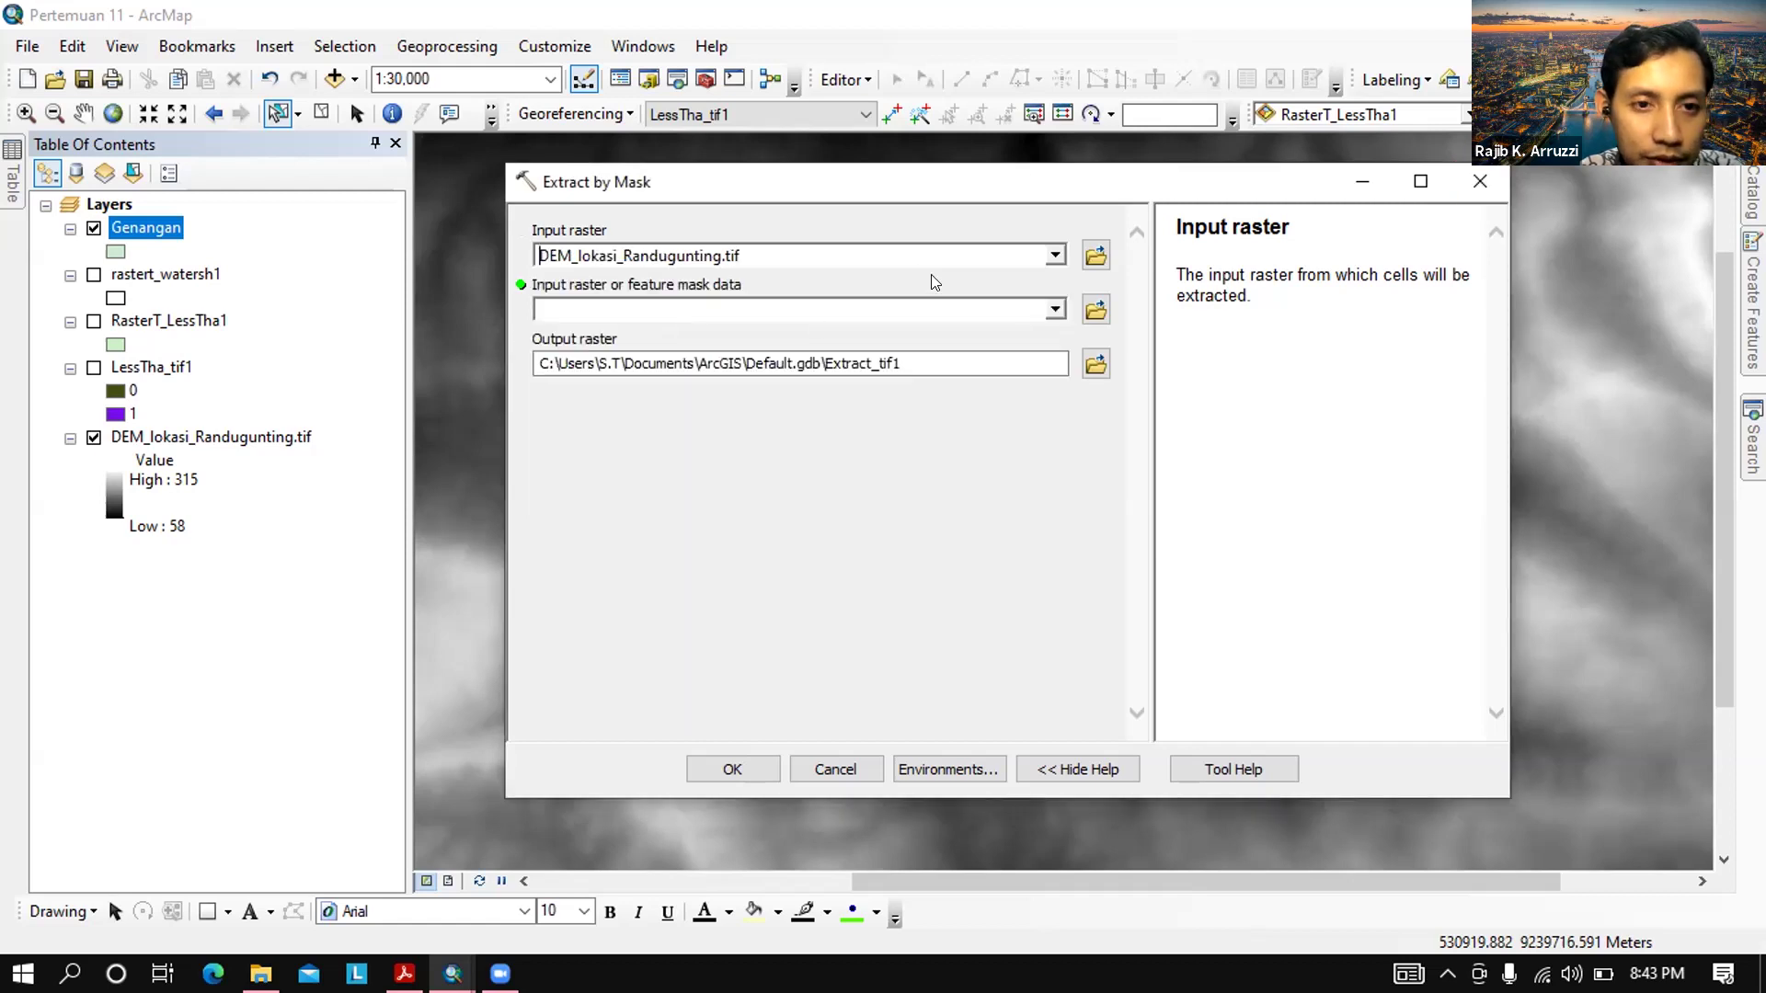
{"action": "left_click", "coordinate": [1056, 310]}
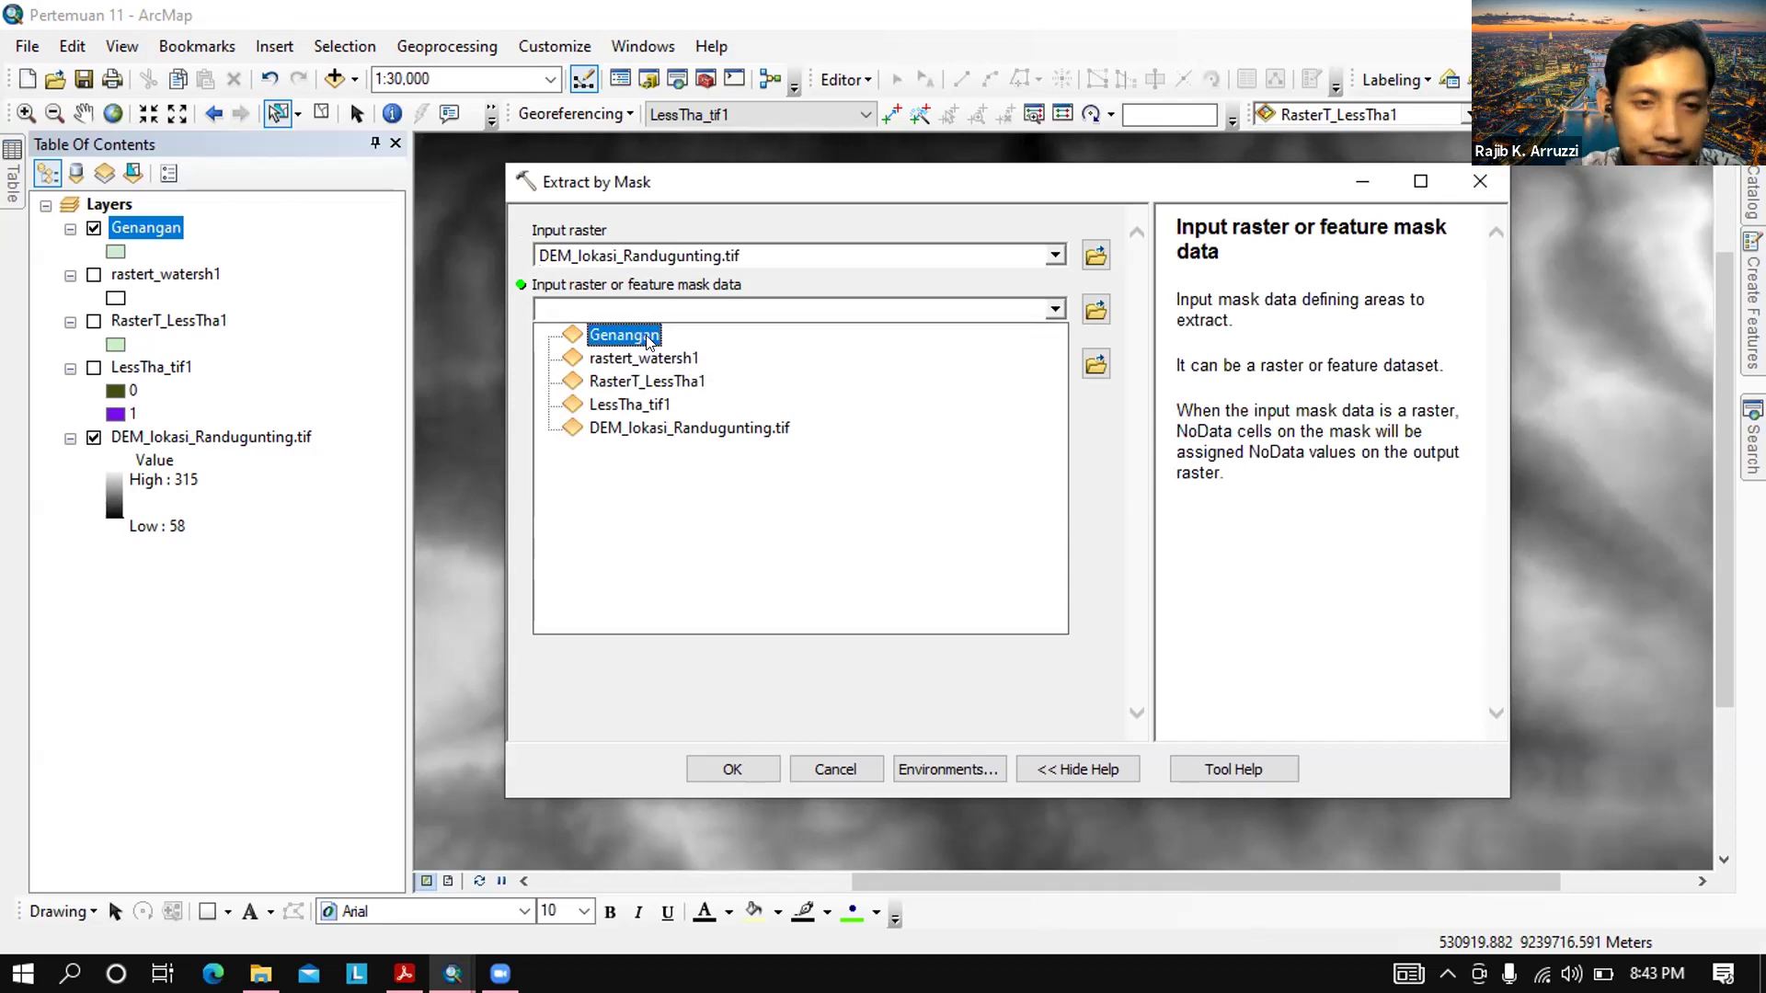
{"action": "left_click", "coordinate": [626, 334]}
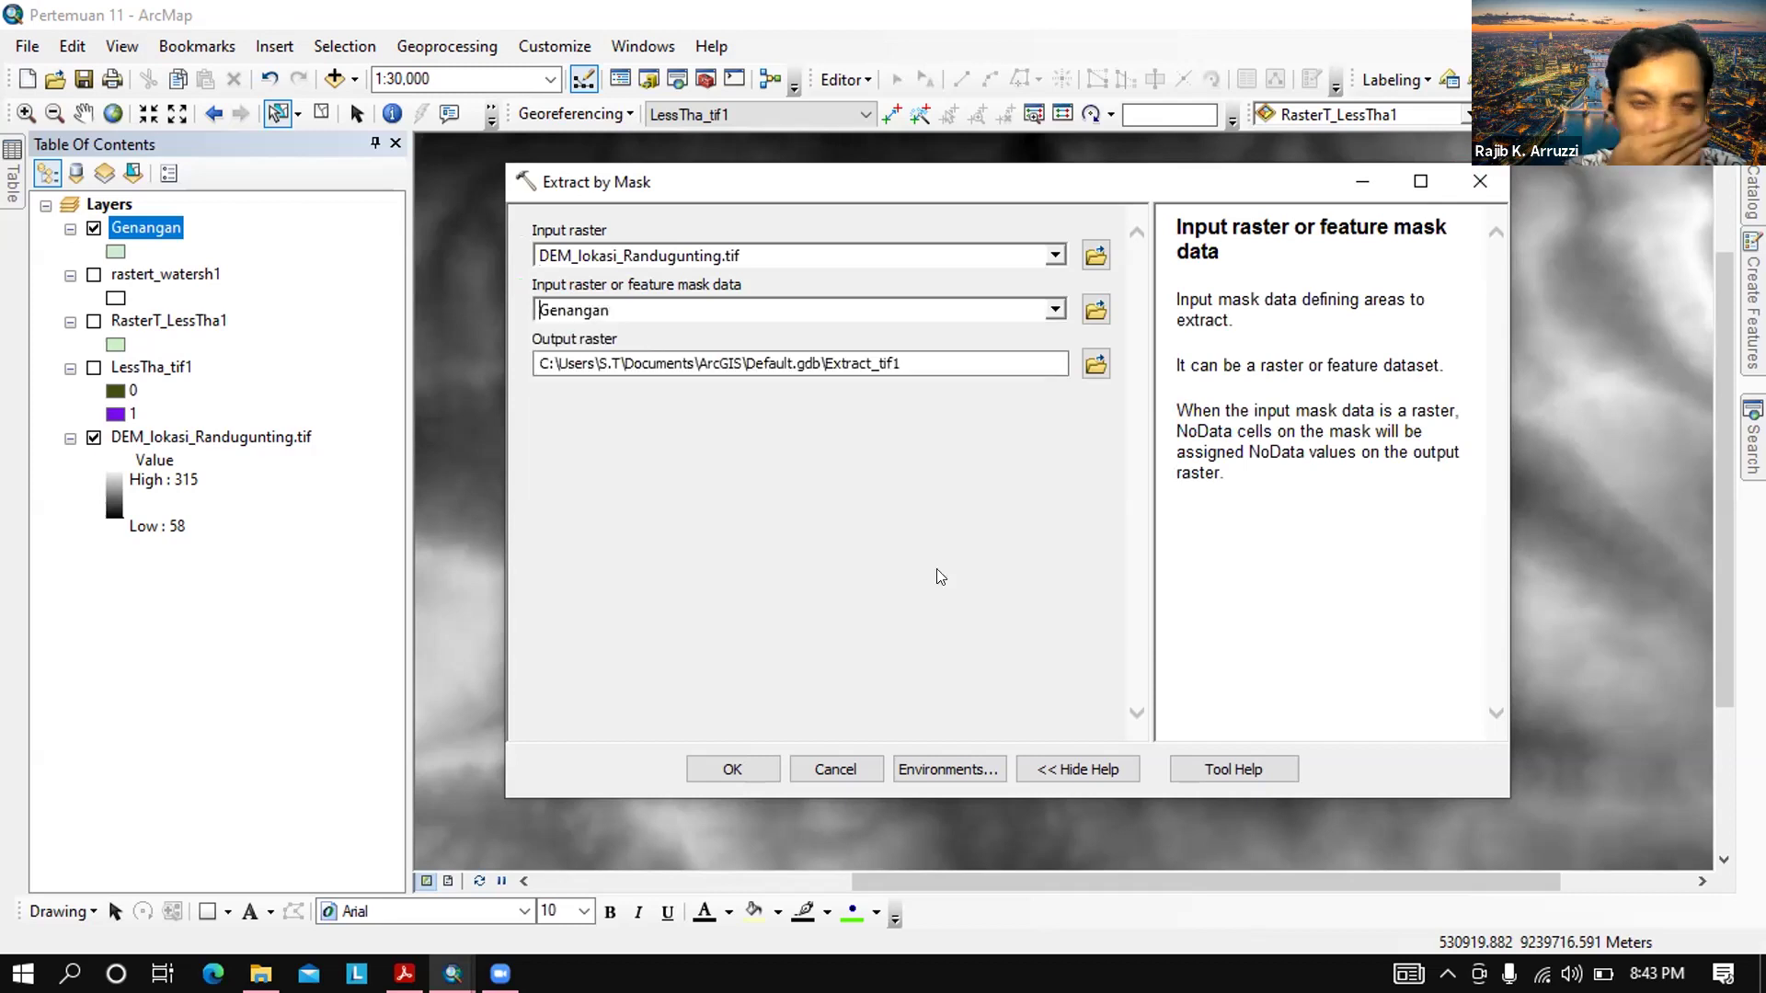
{"action": "left_click", "coordinate": [775, 707]}
{"action": "left_click", "coordinate": [733, 769]}
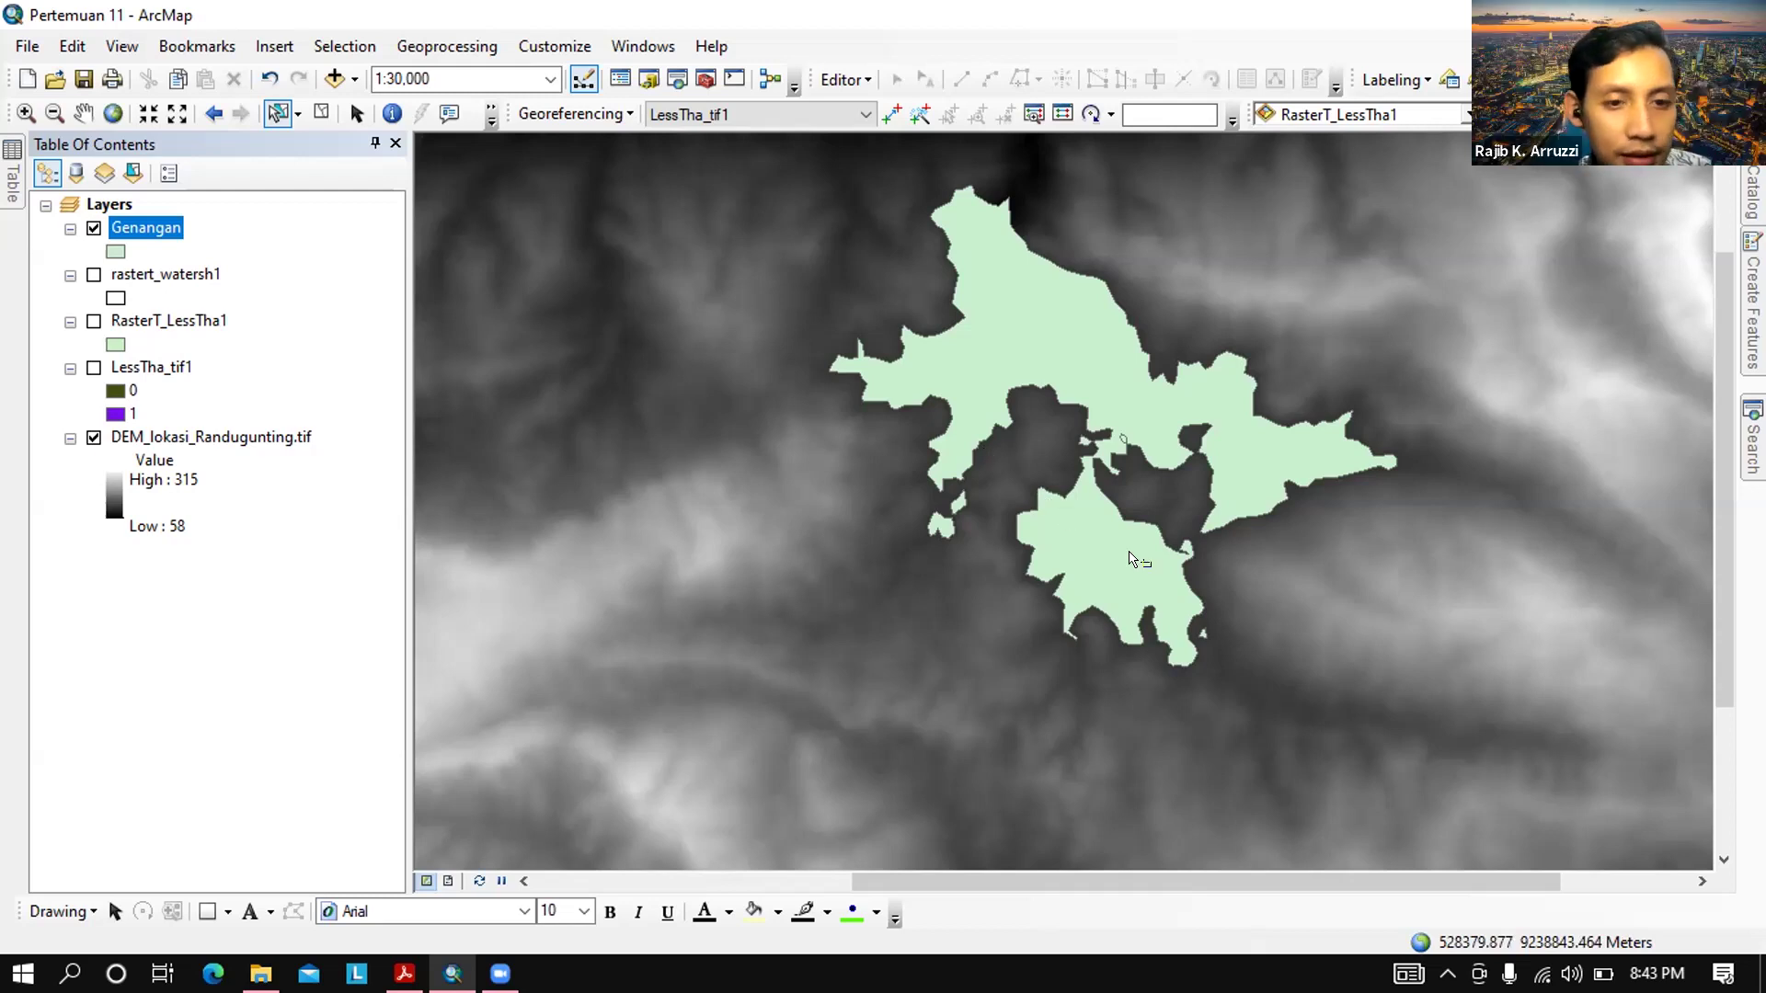
Check the geoprocessing results for the Extract by Mask run and hide the Genangan layer to expose the extracted DEM
{"action": "scroll", "coordinate": [918, 526], "scroll_direction": "up", "scroll_amount": 2}
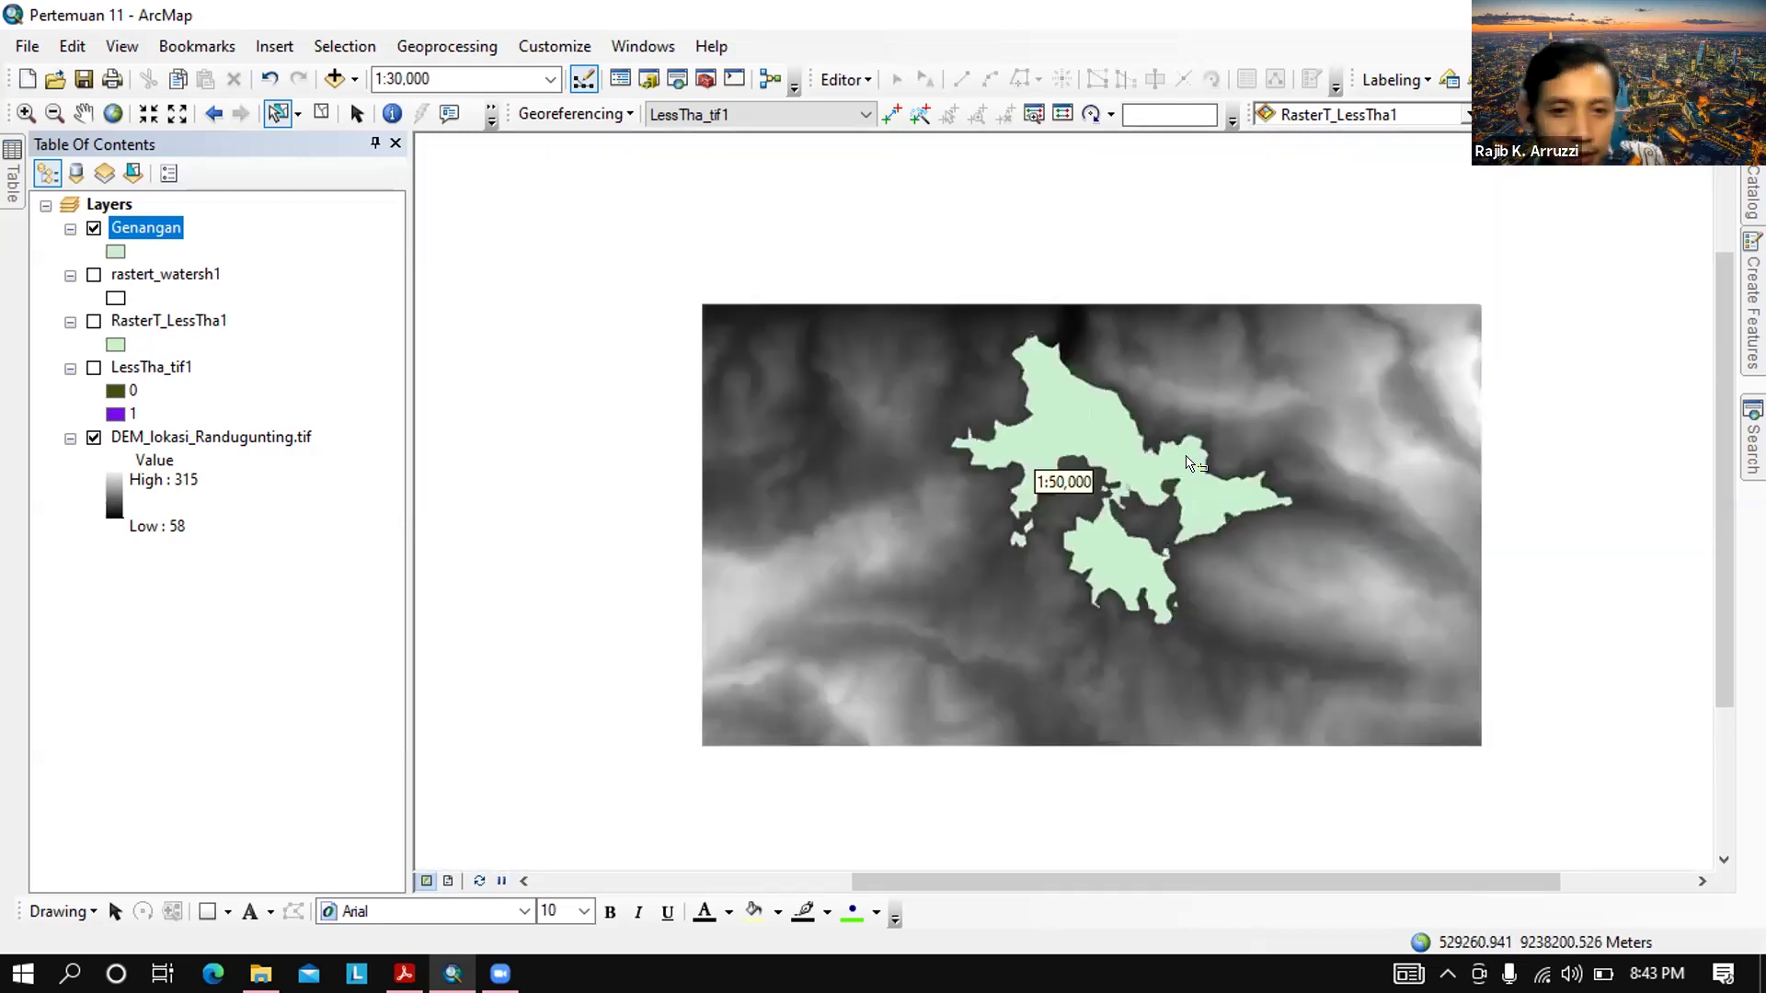
{"action": "scroll", "coordinate": [1001, 471], "scroll_direction": "down", "scroll_amount": 1}
{"action": "scroll", "coordinate": [1000, 475], "scroll_direction": "up", "scroll_amount": 1}
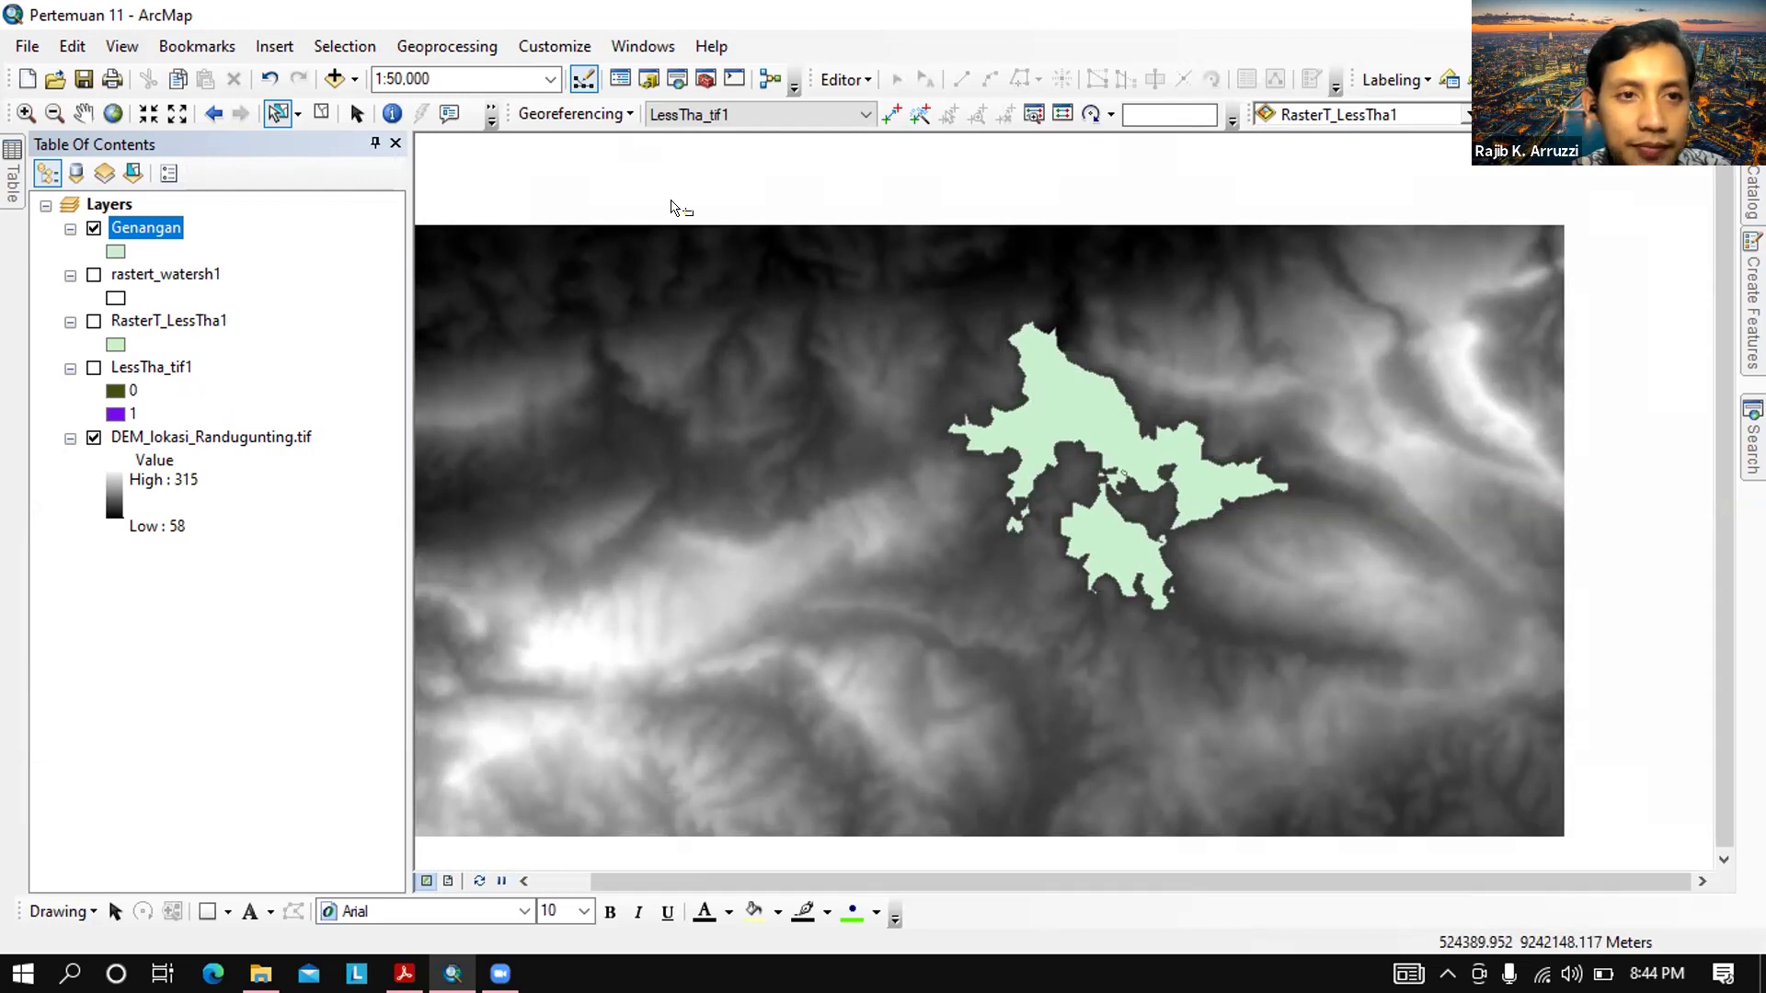
{"action": "left_click", "coordinate": [477, 53]}
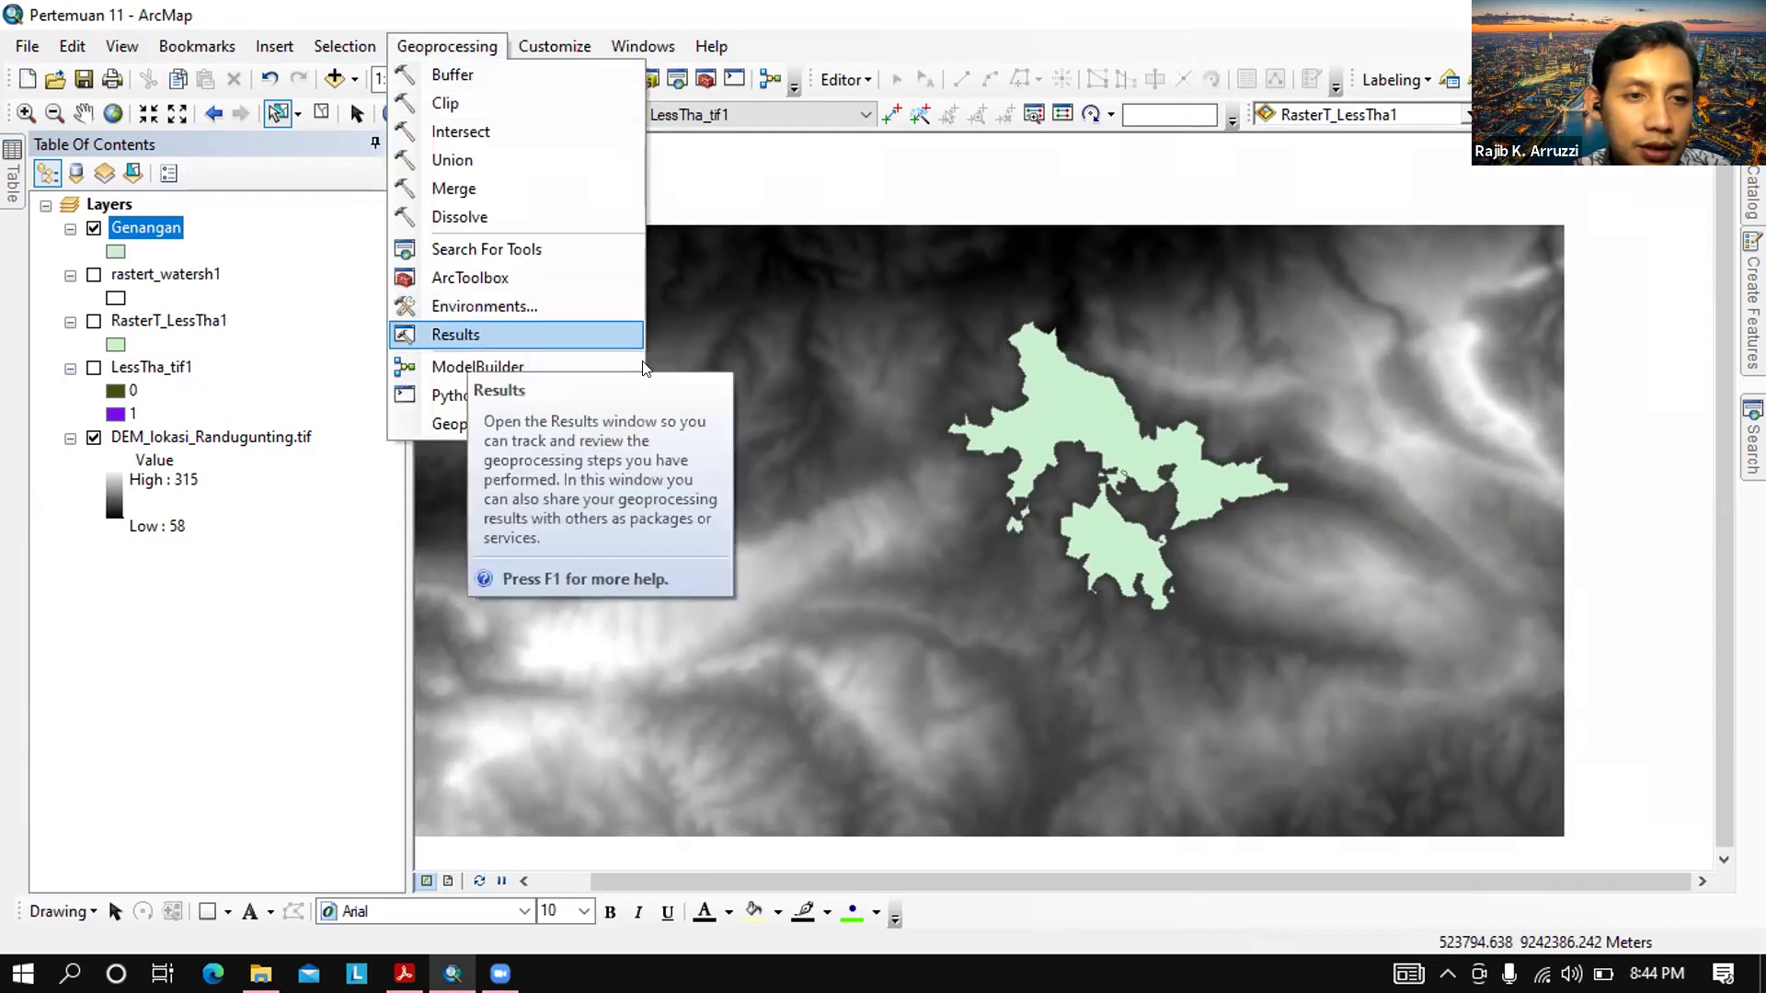
{"action": "left_click", "coordinate": [649, 423]}
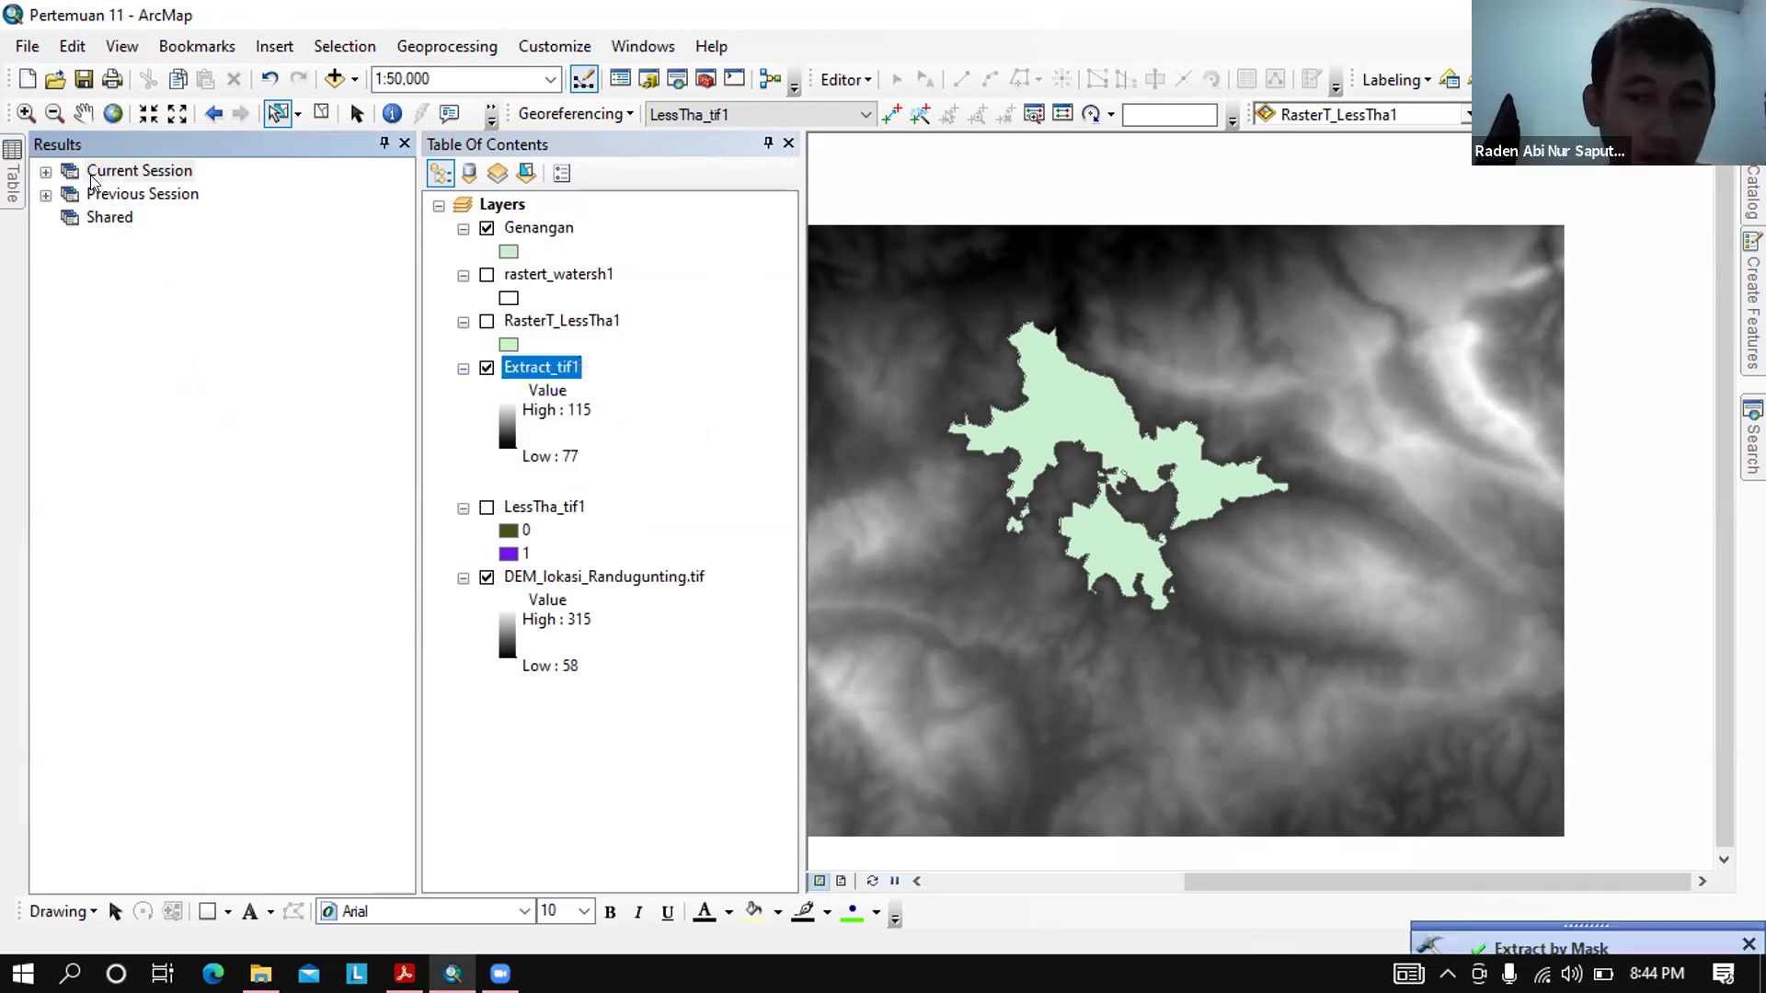
{"action": "left_click", "coordinate": [384, 144]}
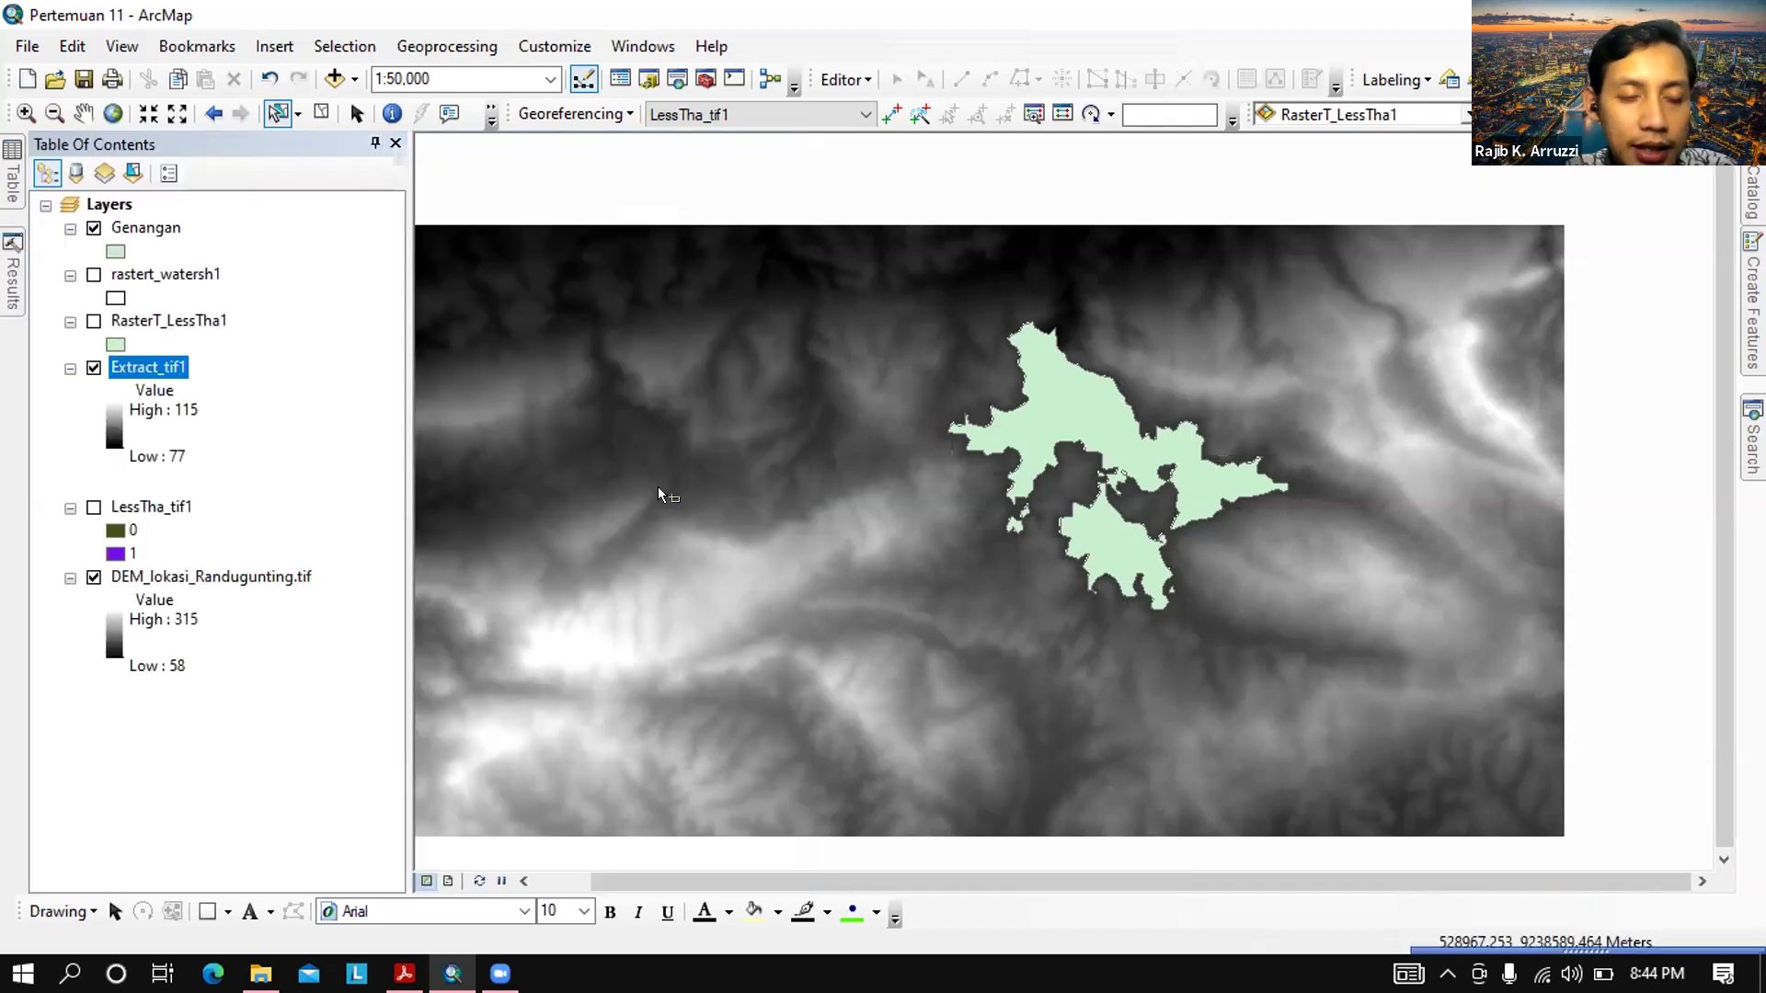
{"action": "left_click", "coordinate": [93, 228]}
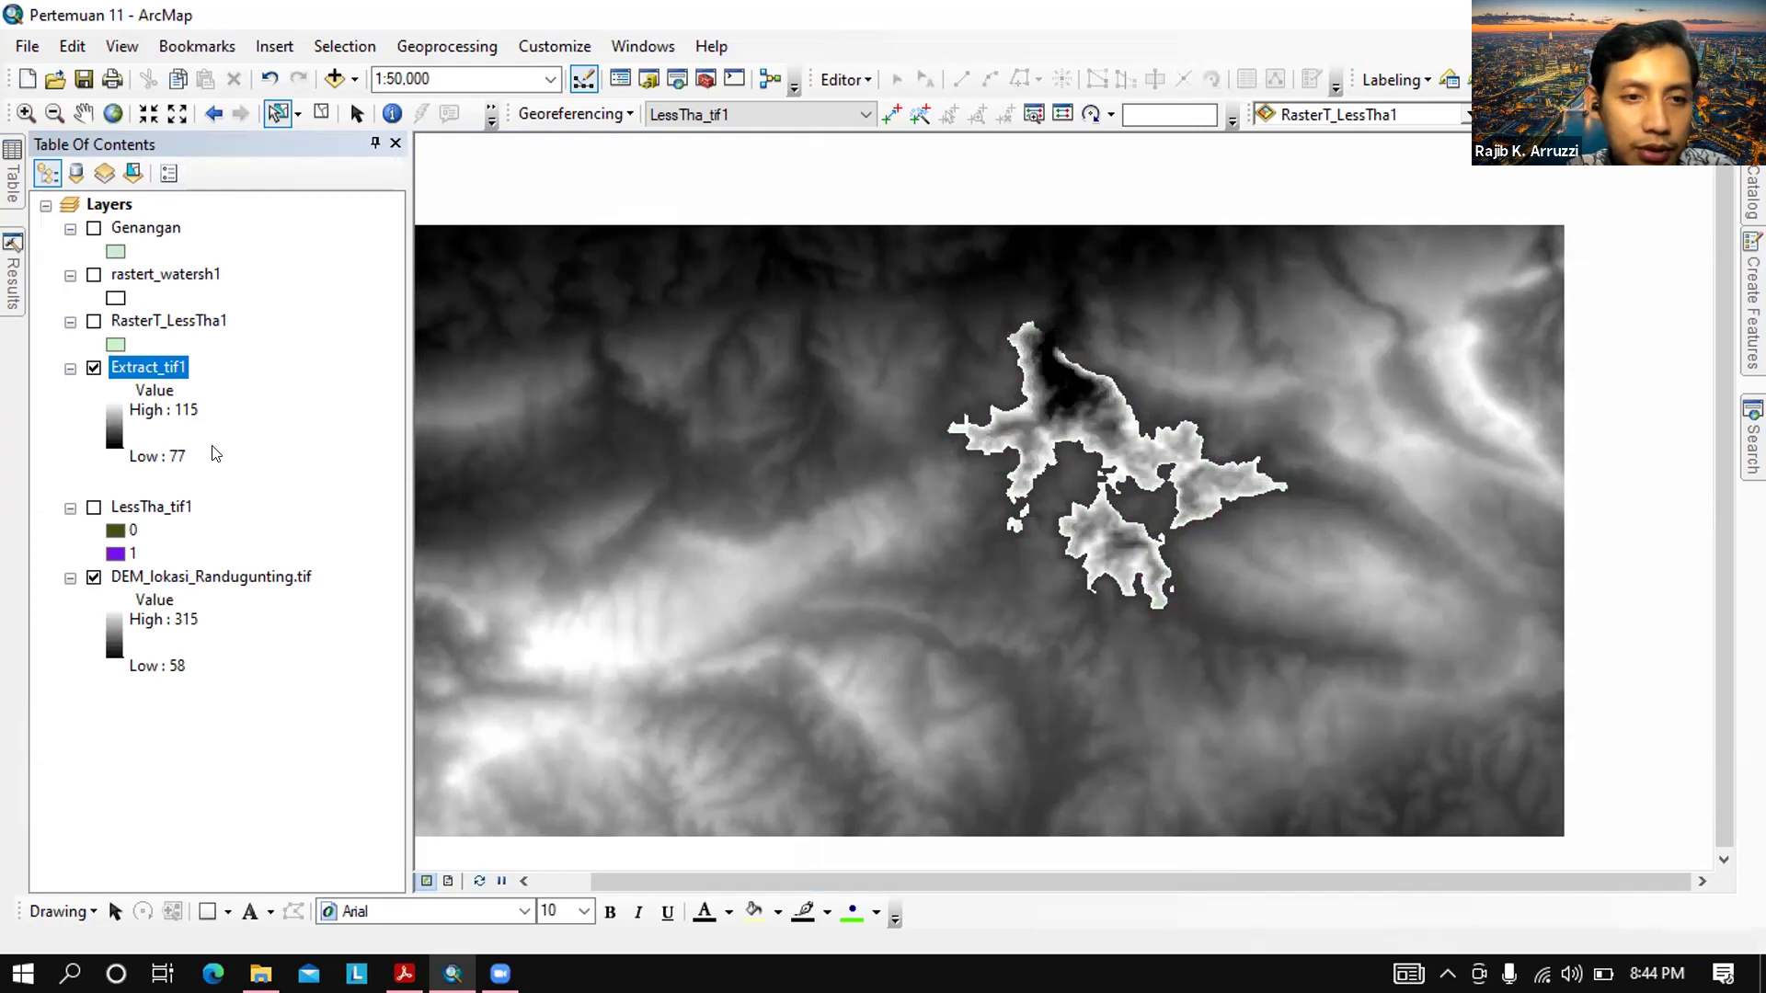
Hide the DEM_lokasi_Randugunting.tif layer, search the tools for "surface volume" and open the Surface Volume tool
{"action": "left_click", "coordinate": [93, 578]}
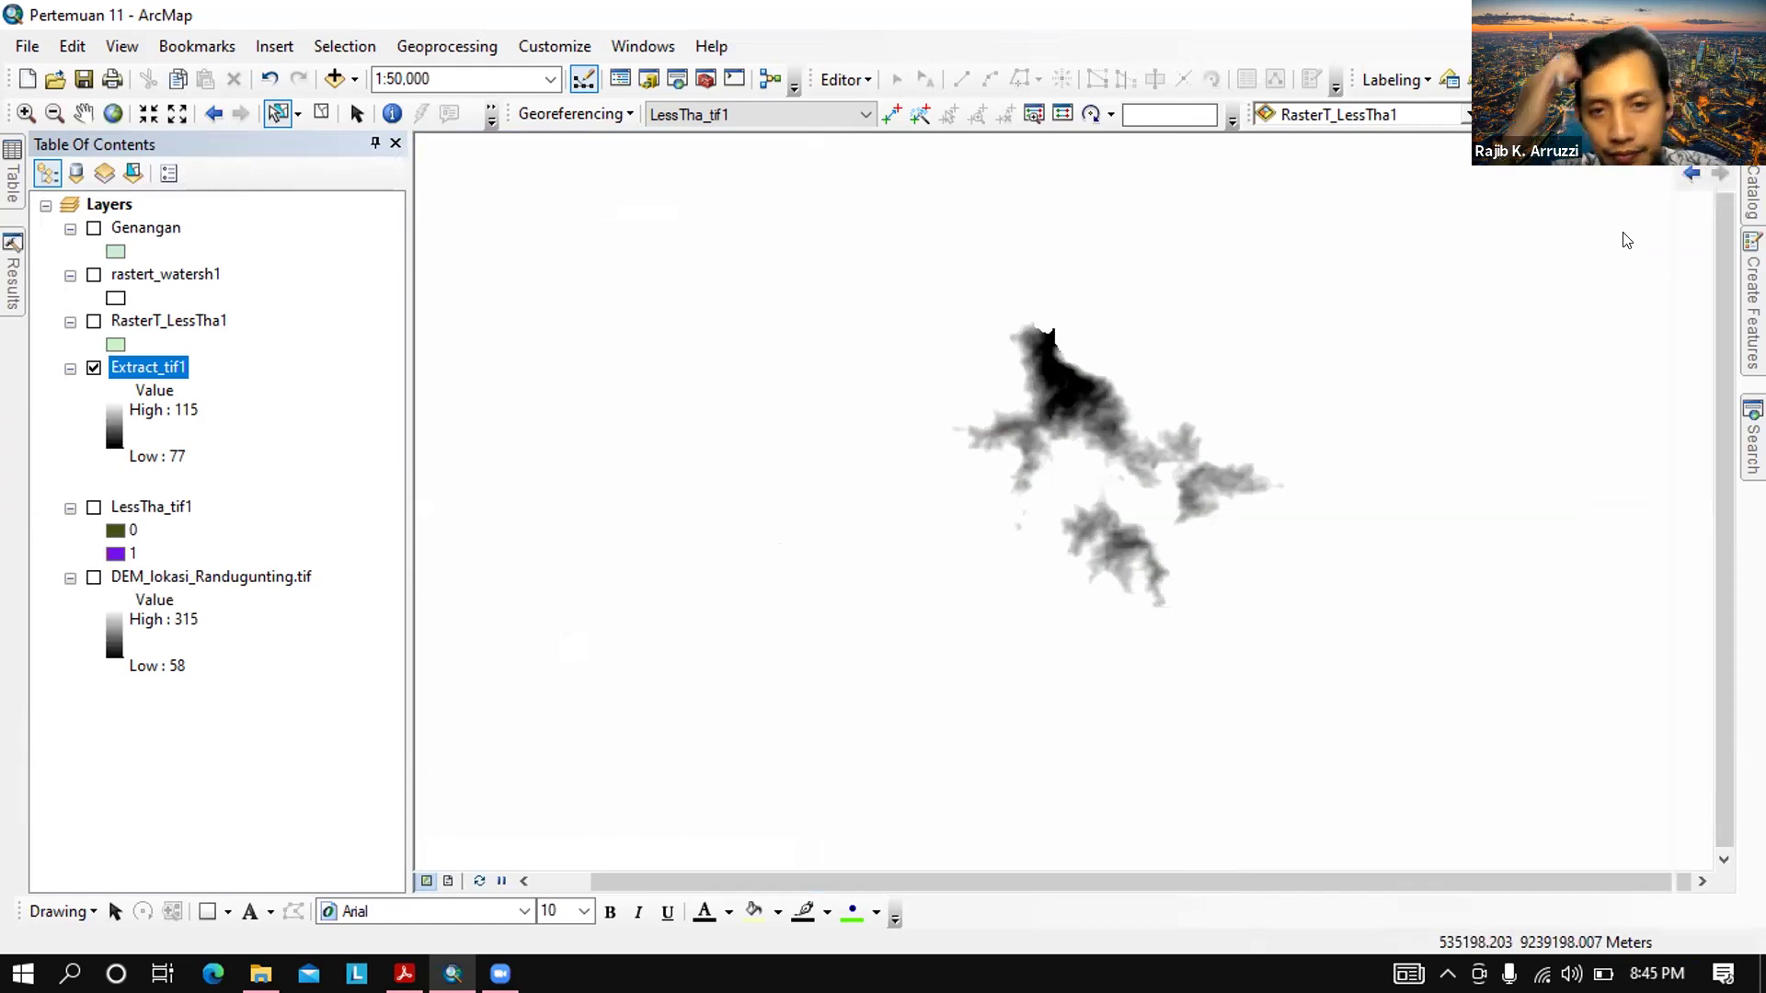
{"action": "key", "text": "ctrl+f"}
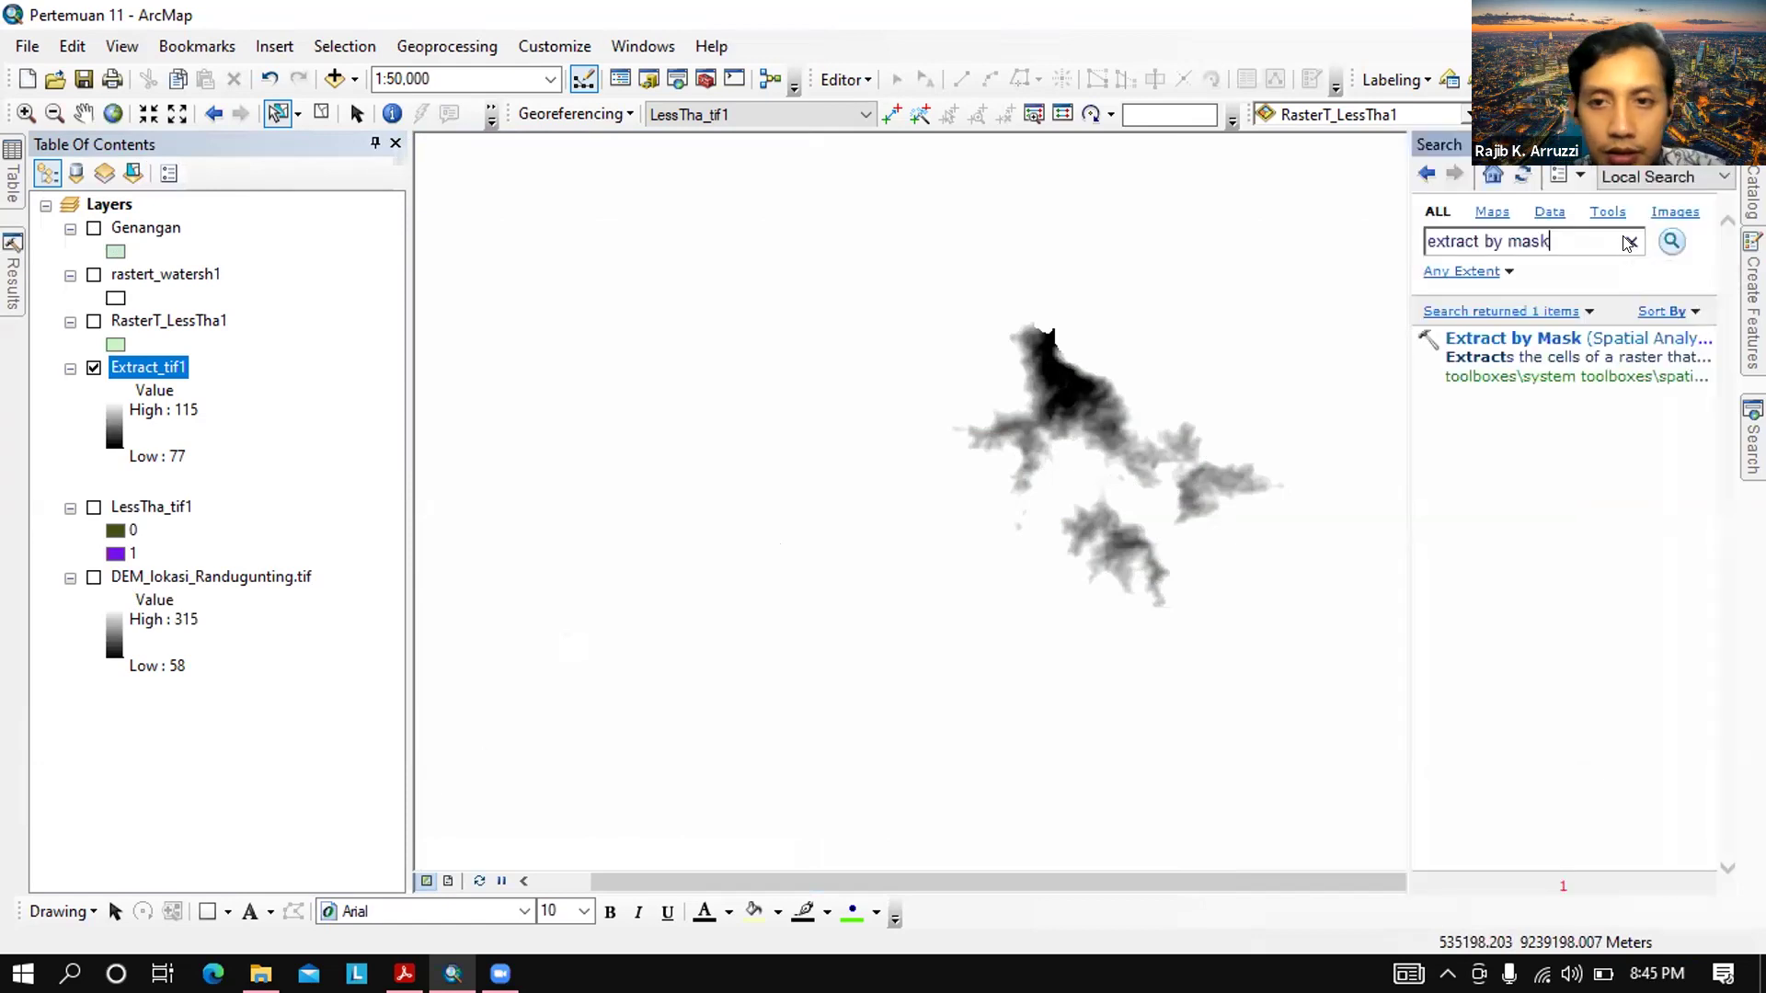
{"action": "key", "text": "ctrl+shift+Left"}
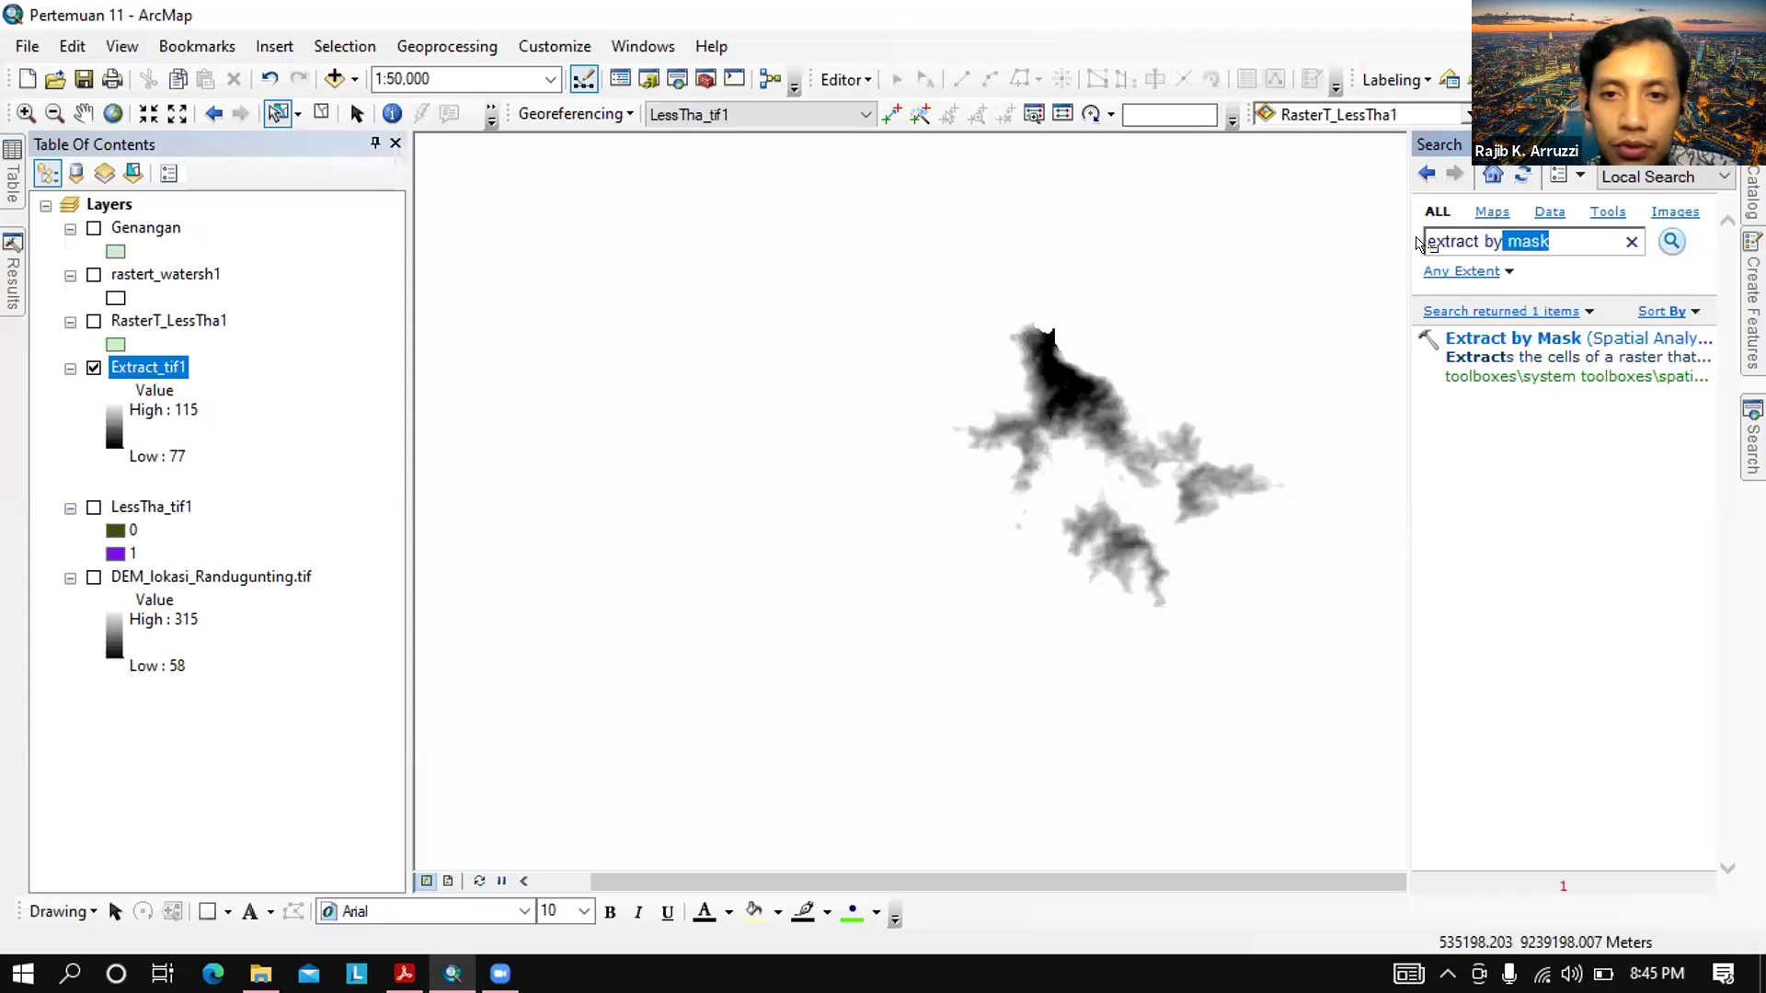
{"action": "key", "text": "ctrl+shift+Left"}
{"action": "key", "text": "ctrl+shift+Left"}
{"action": "type", "text": "surface volume"}
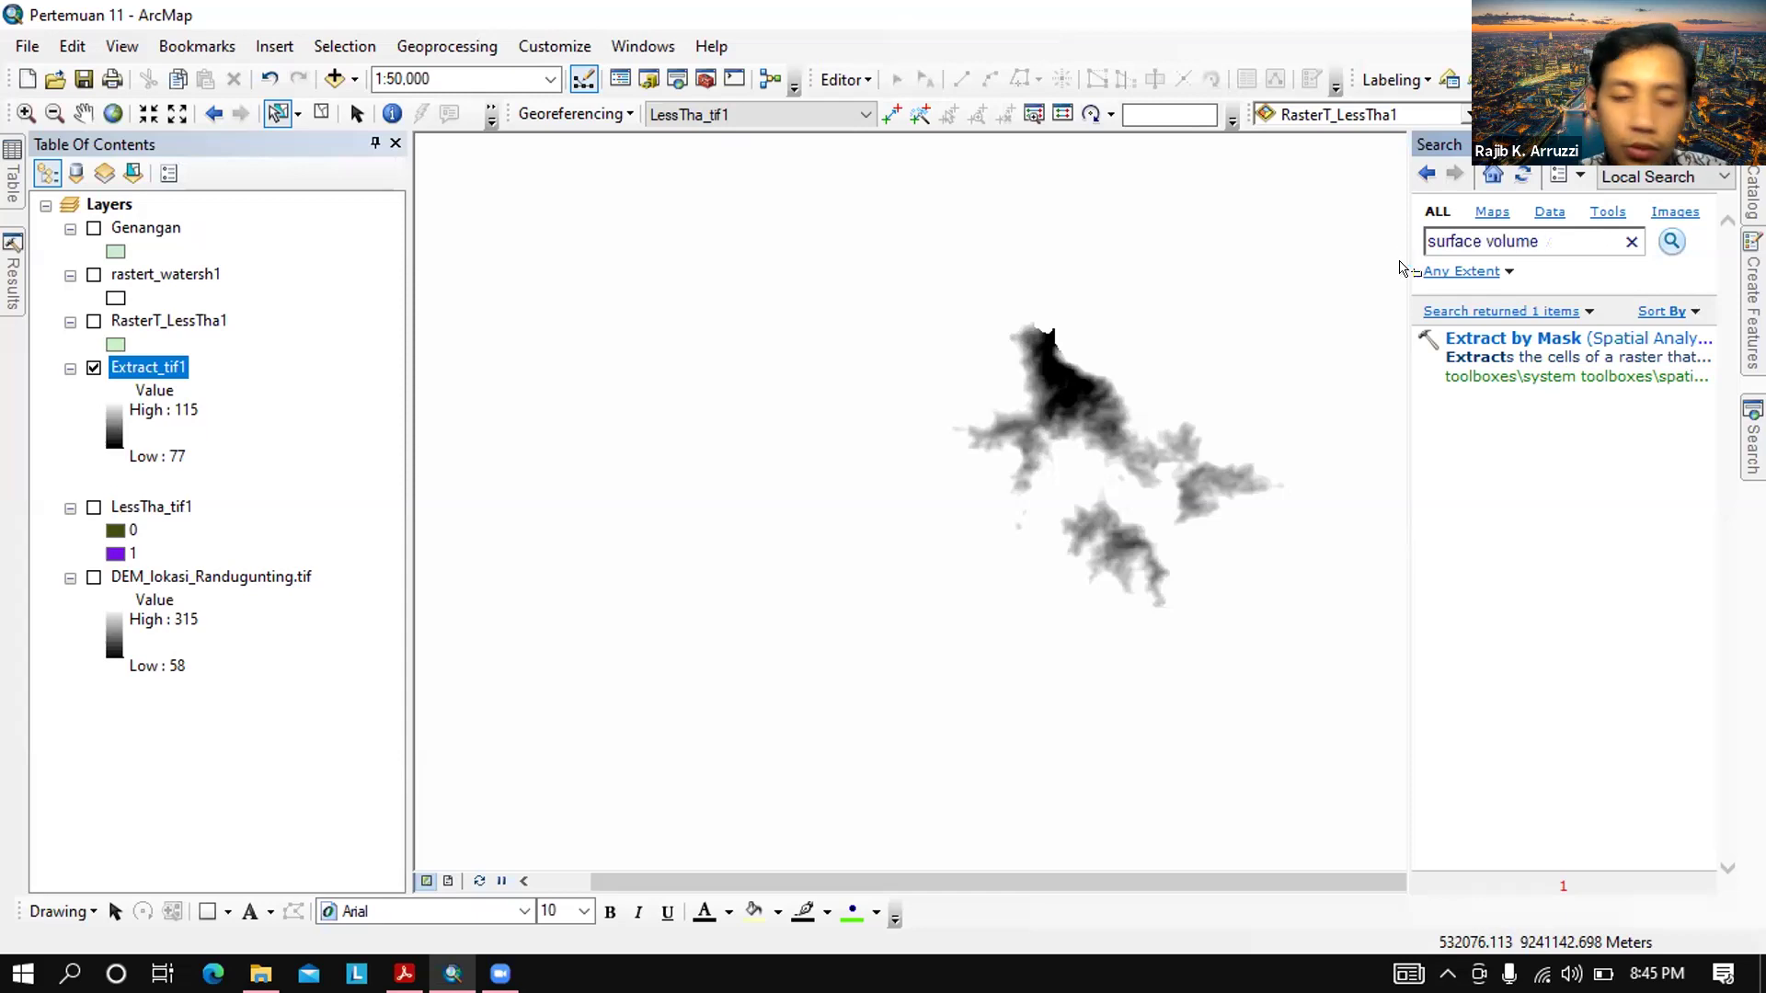
{"action": "key", "text": "Return"}
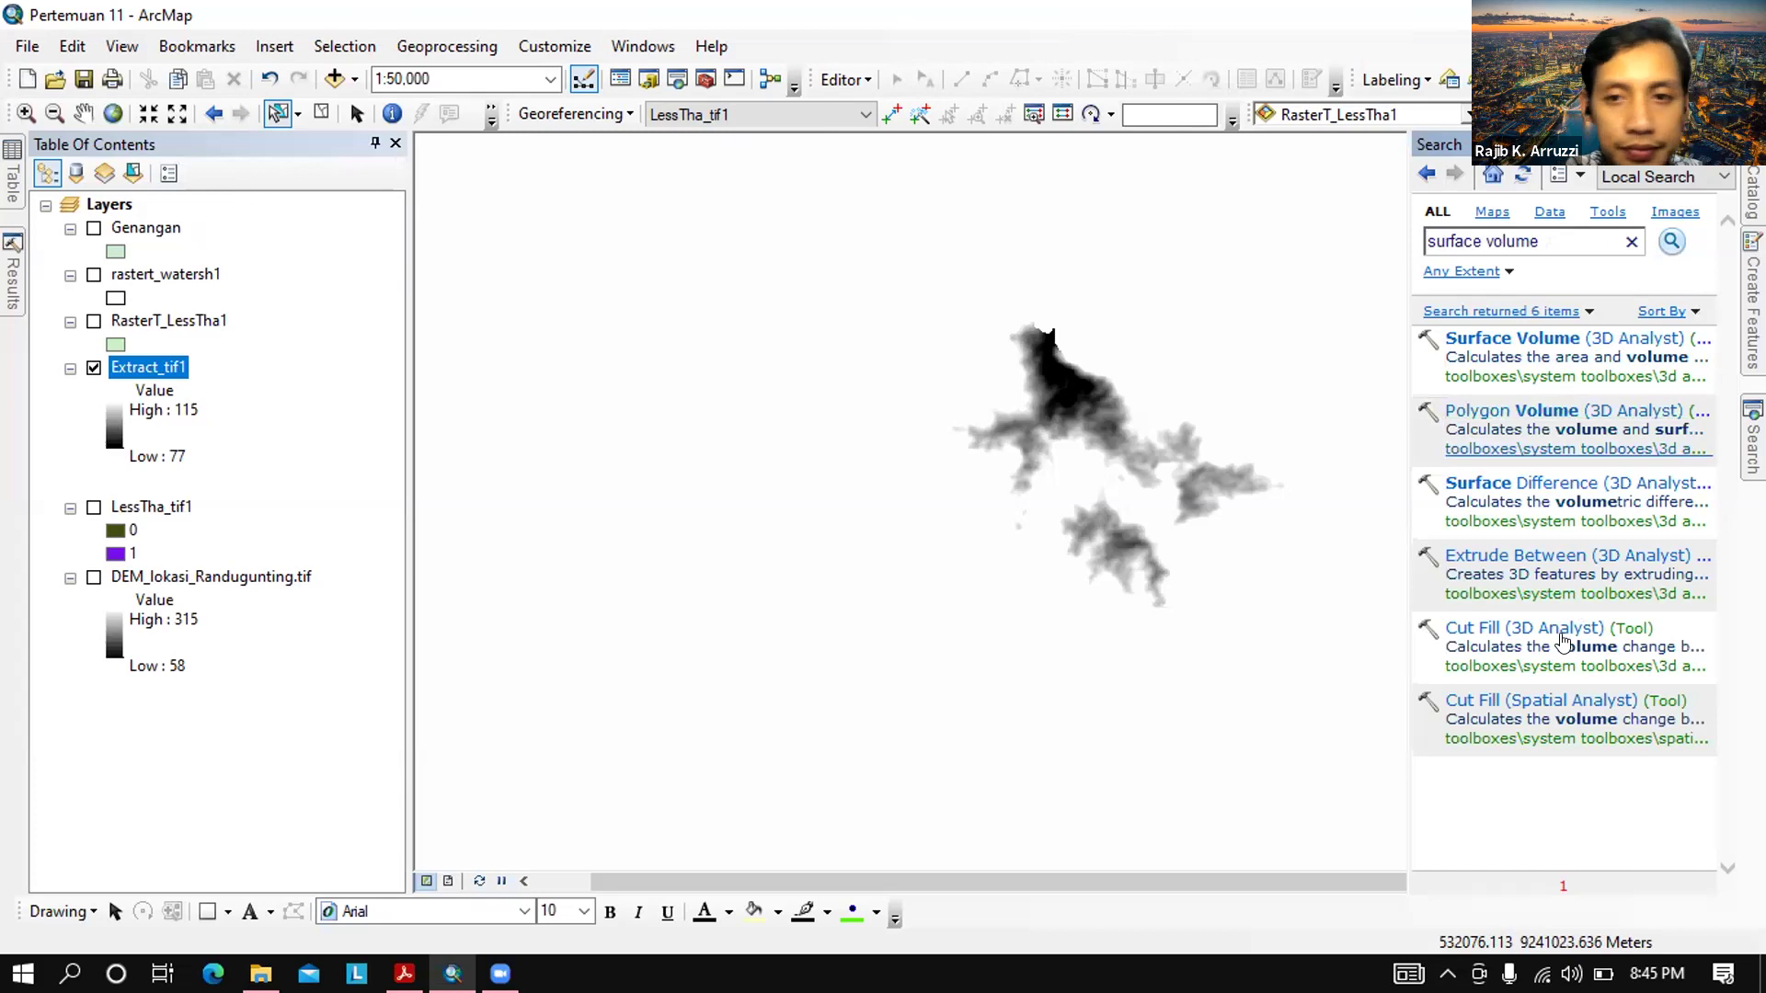
{"action": "left_click", "coordinate": [1591, 340]}
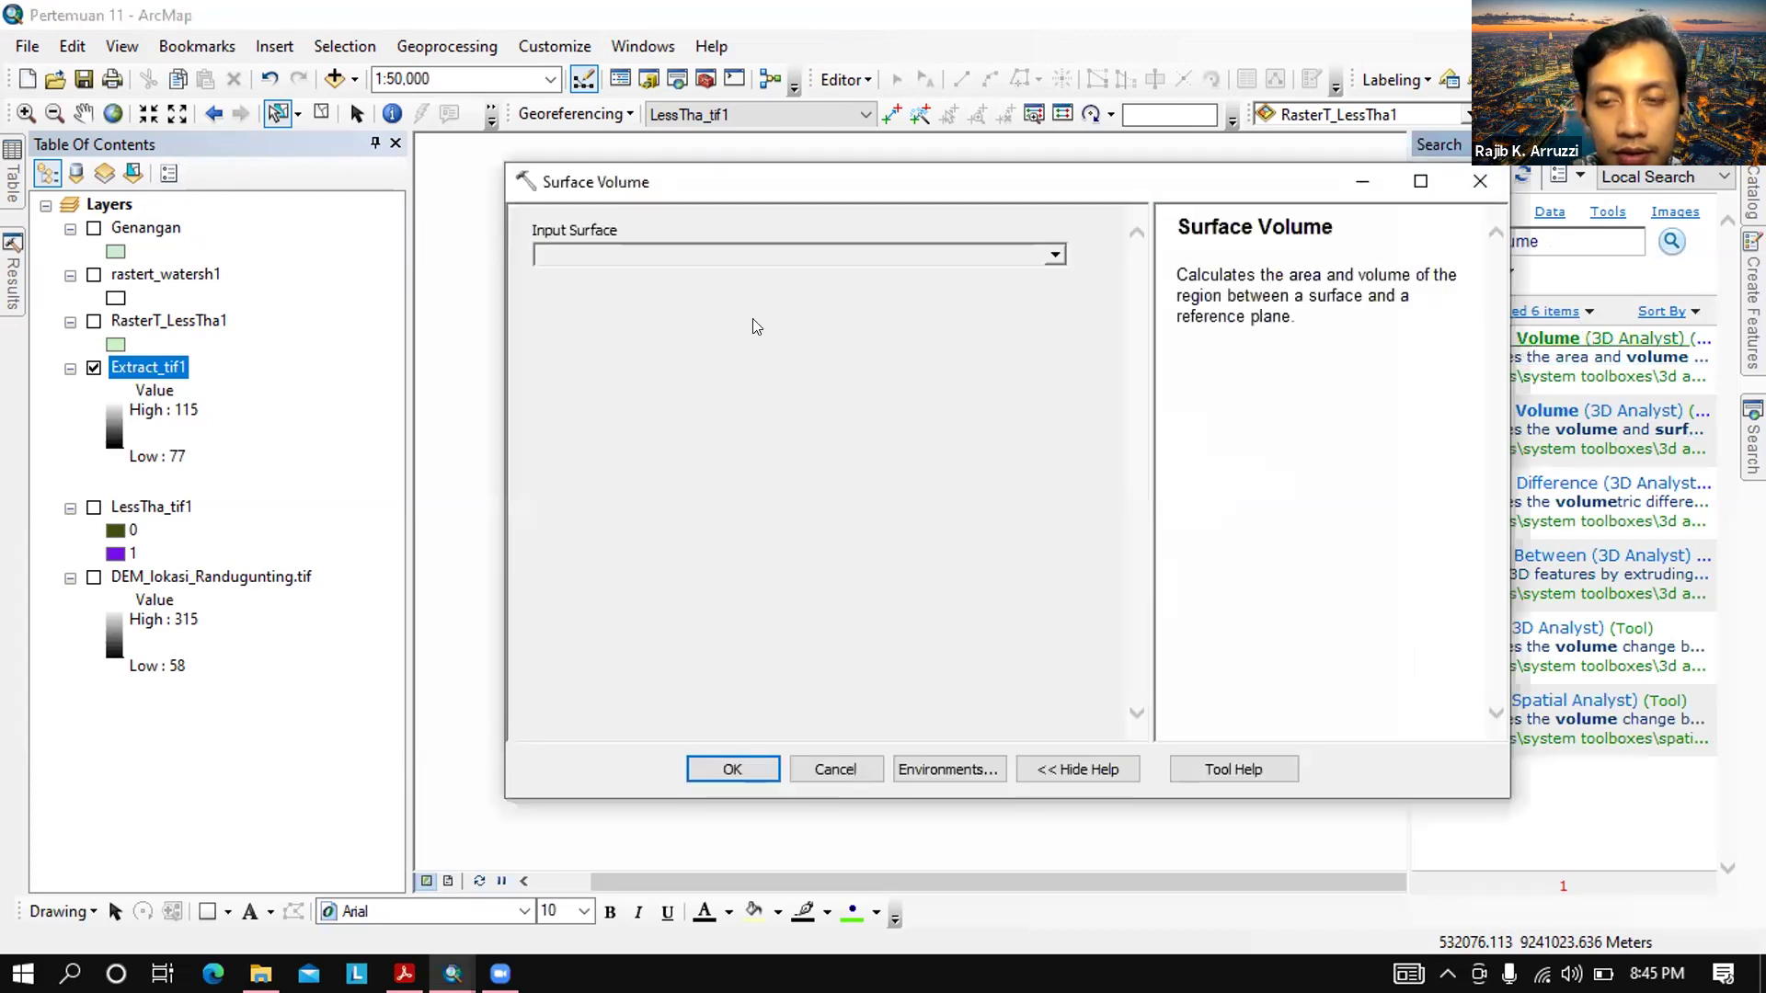
Set Extract_tif1 as the input surface and save the output text file as Volume Genangan Randugunting in the Pelatihan 11 folder
{"action": "left_click", "coordinate": [1056, 255]}
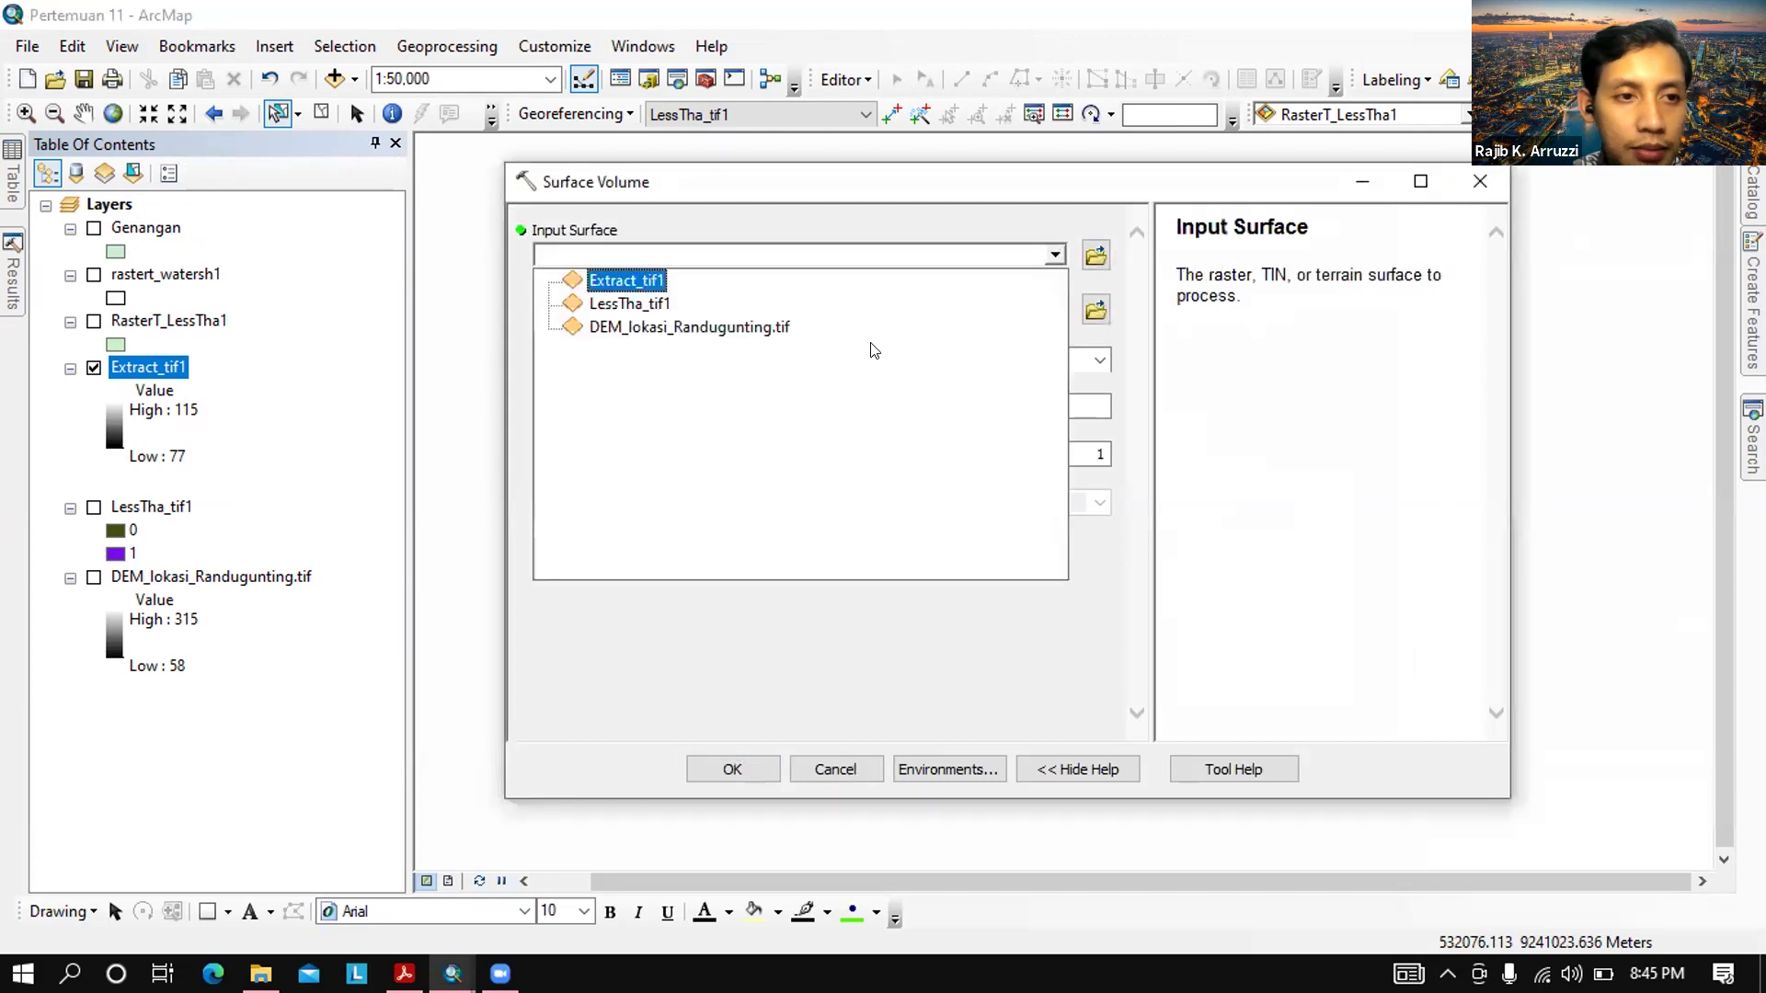
{"action": "left_click", "coordinate": [626, 280]}
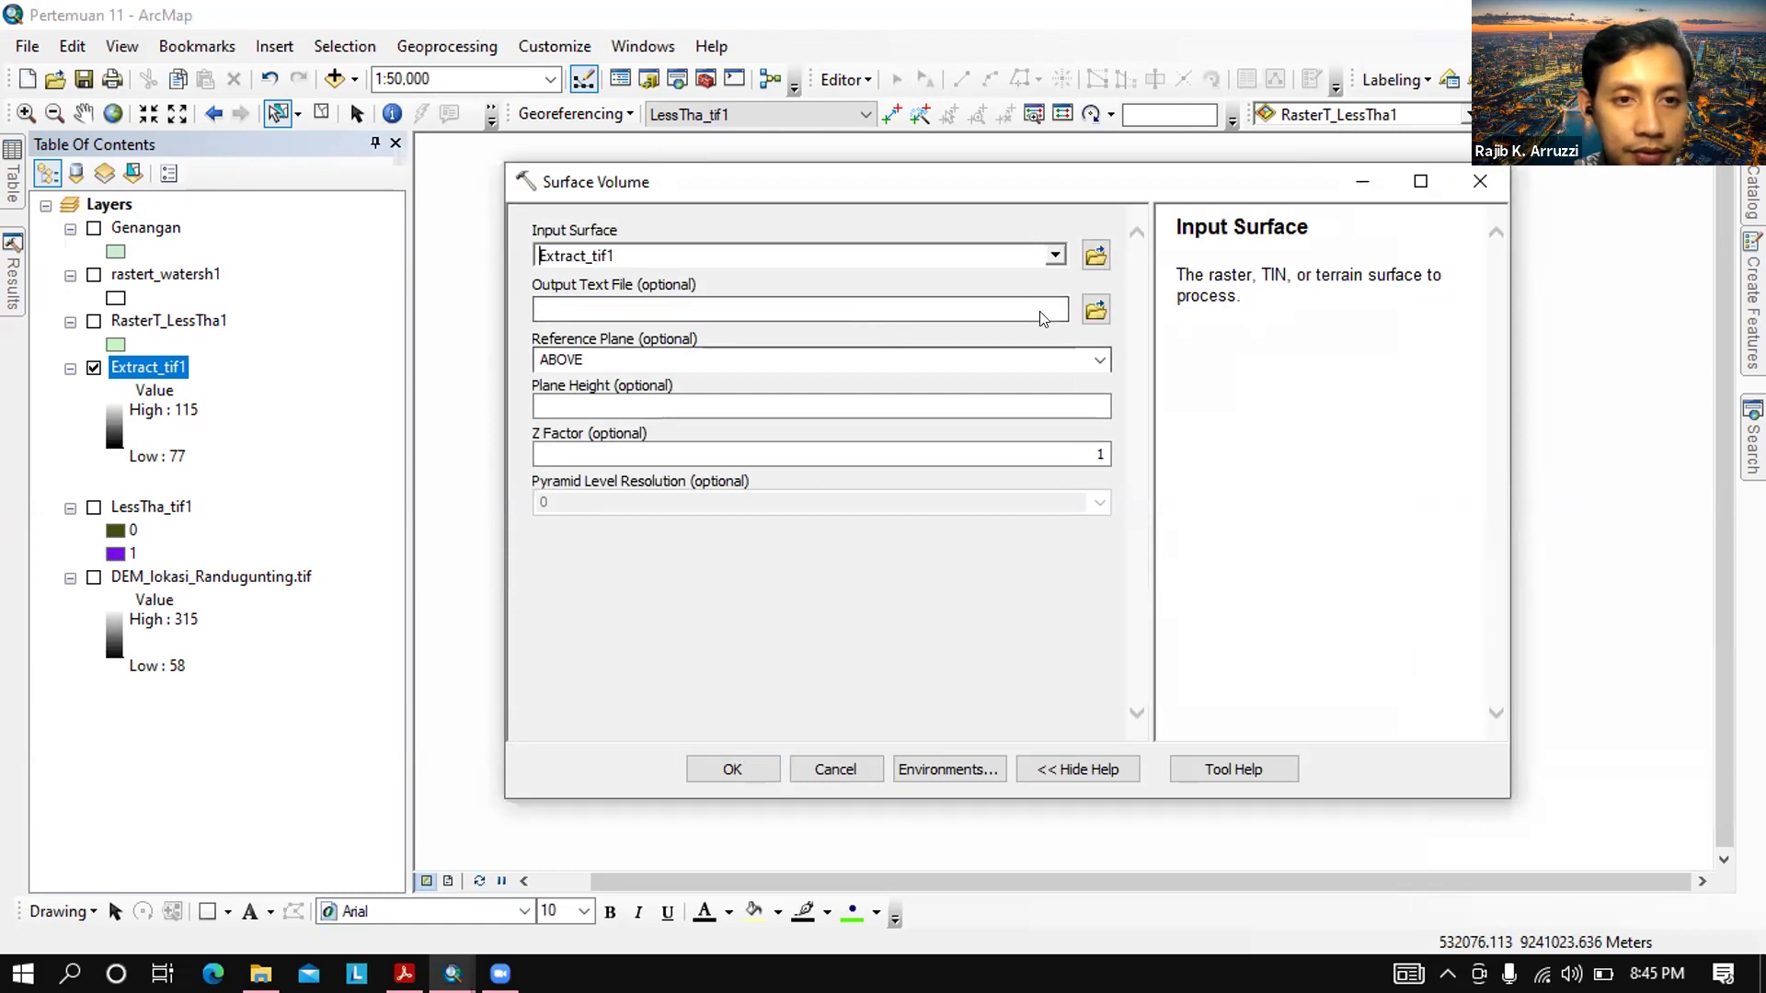
{"action": "left_click", "coordinate": [1092, 310]}
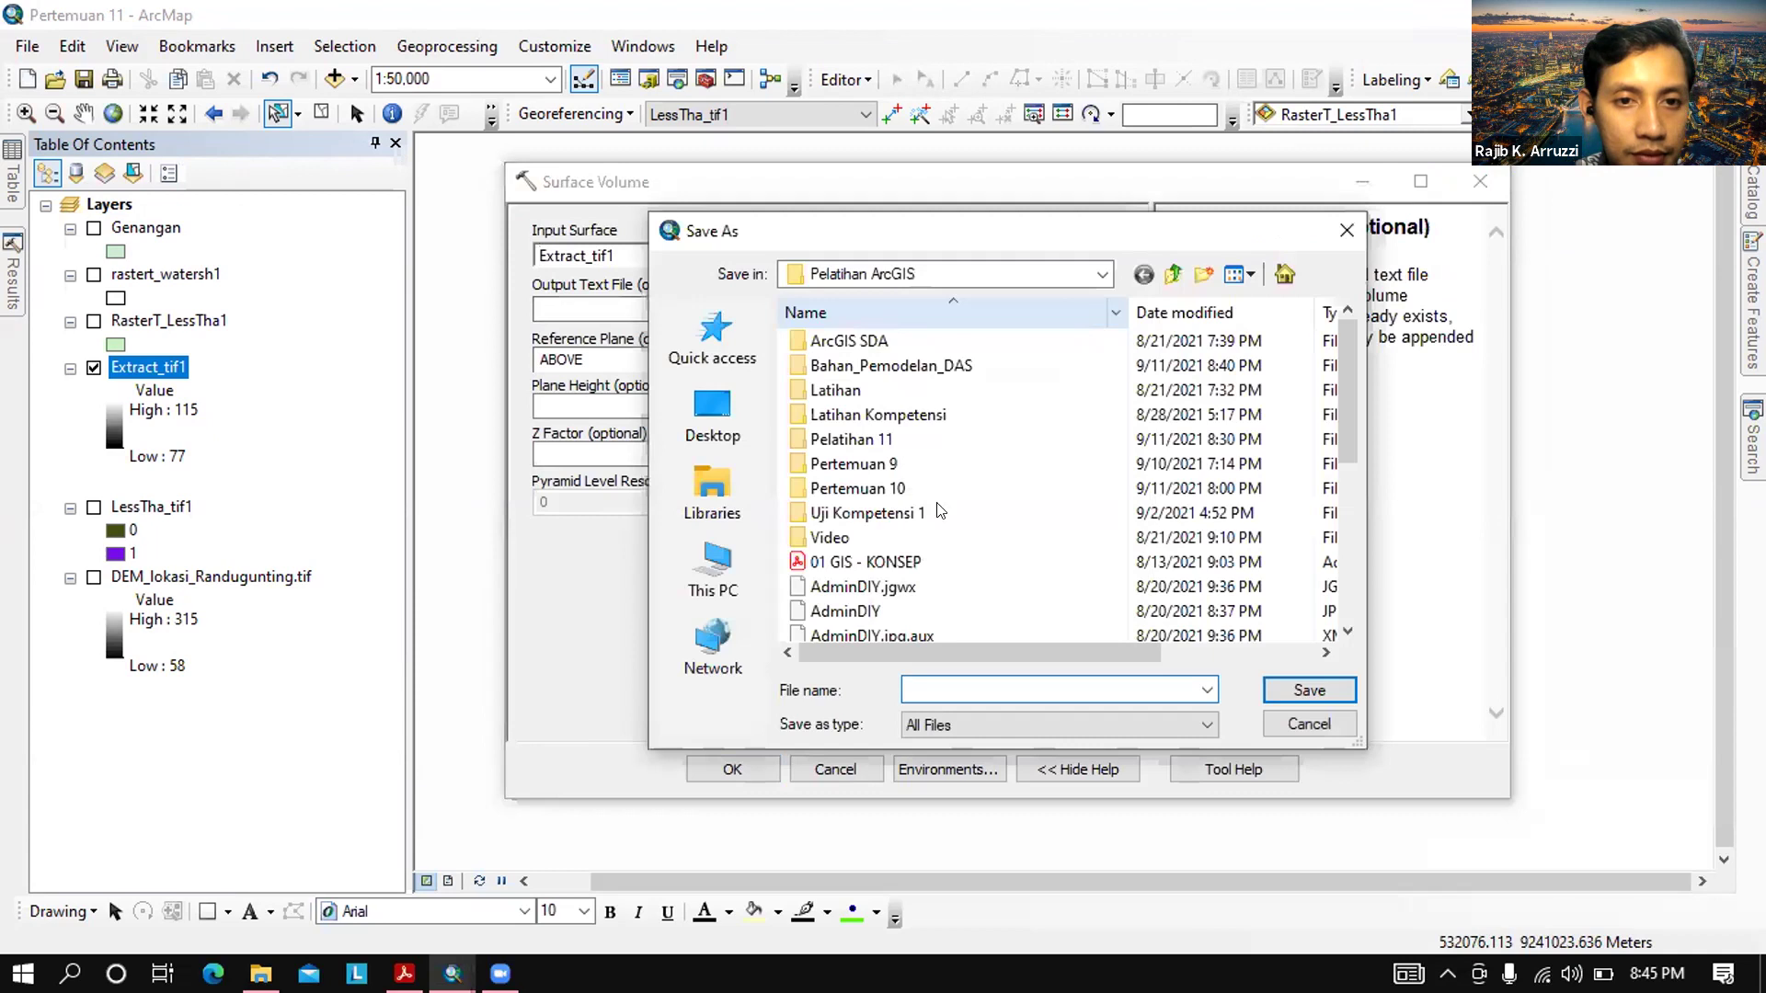
{"action": "double_click", "coordinate": [932, 443]}
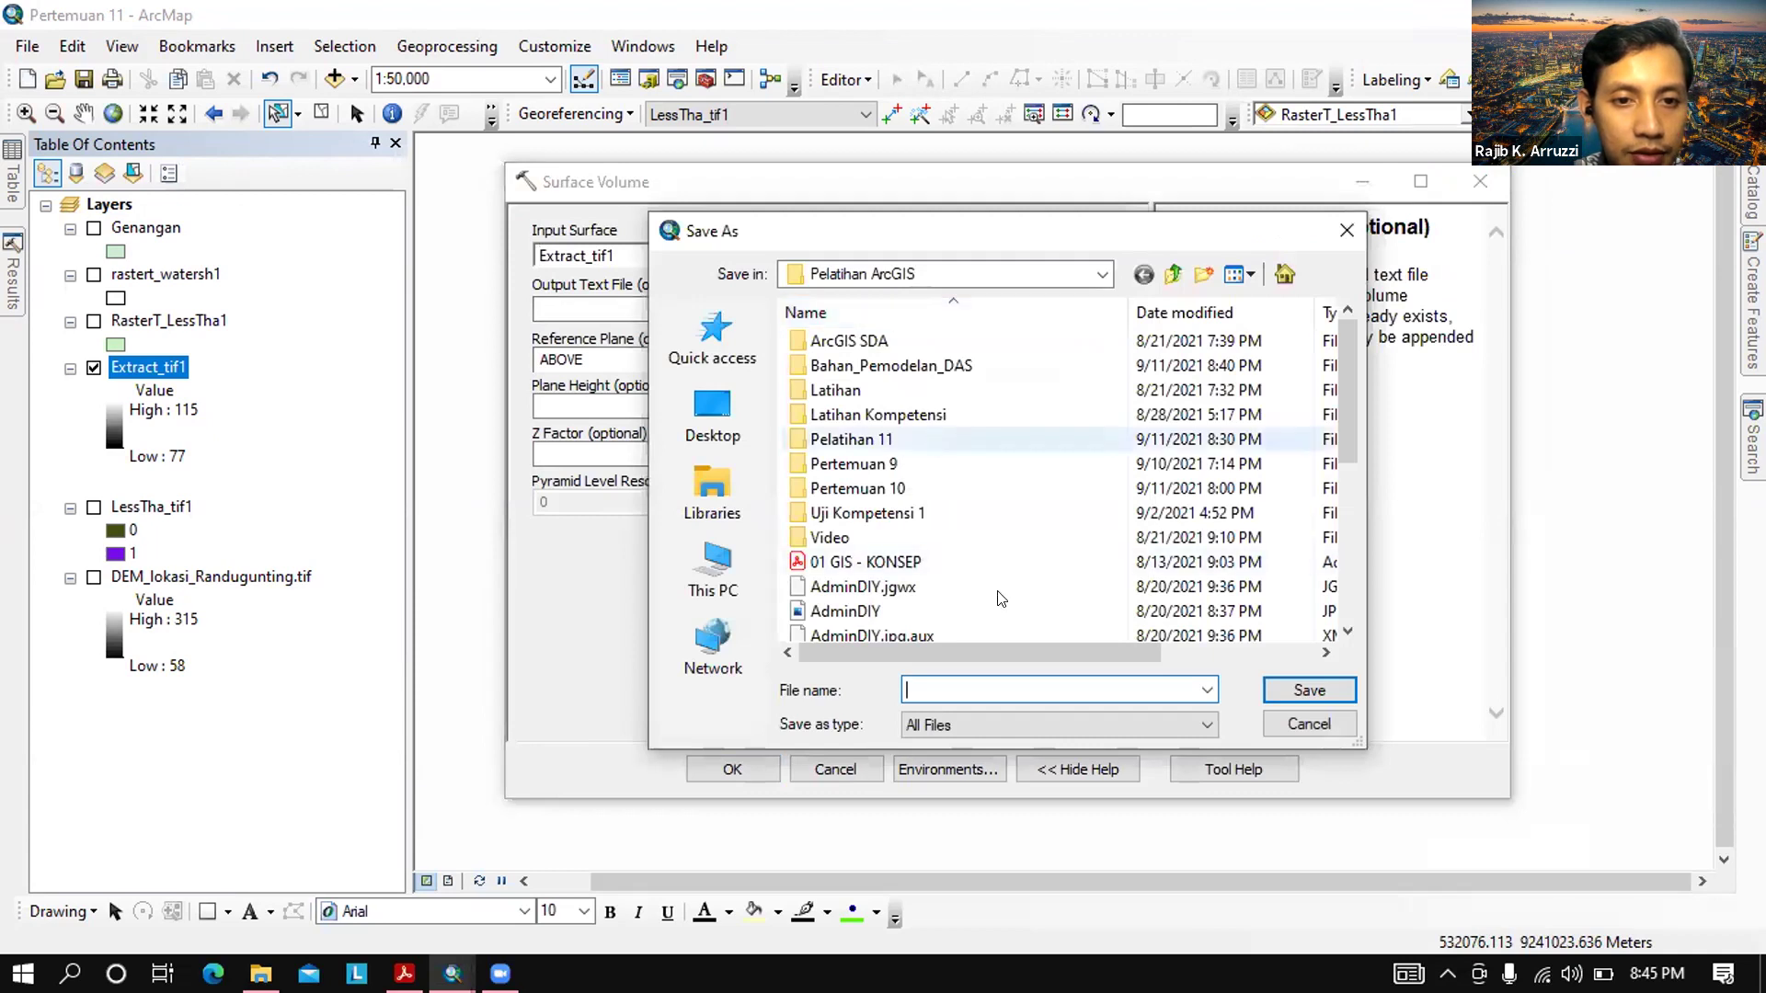
{"action": "left_click", "coordinate": [1003, 688]}
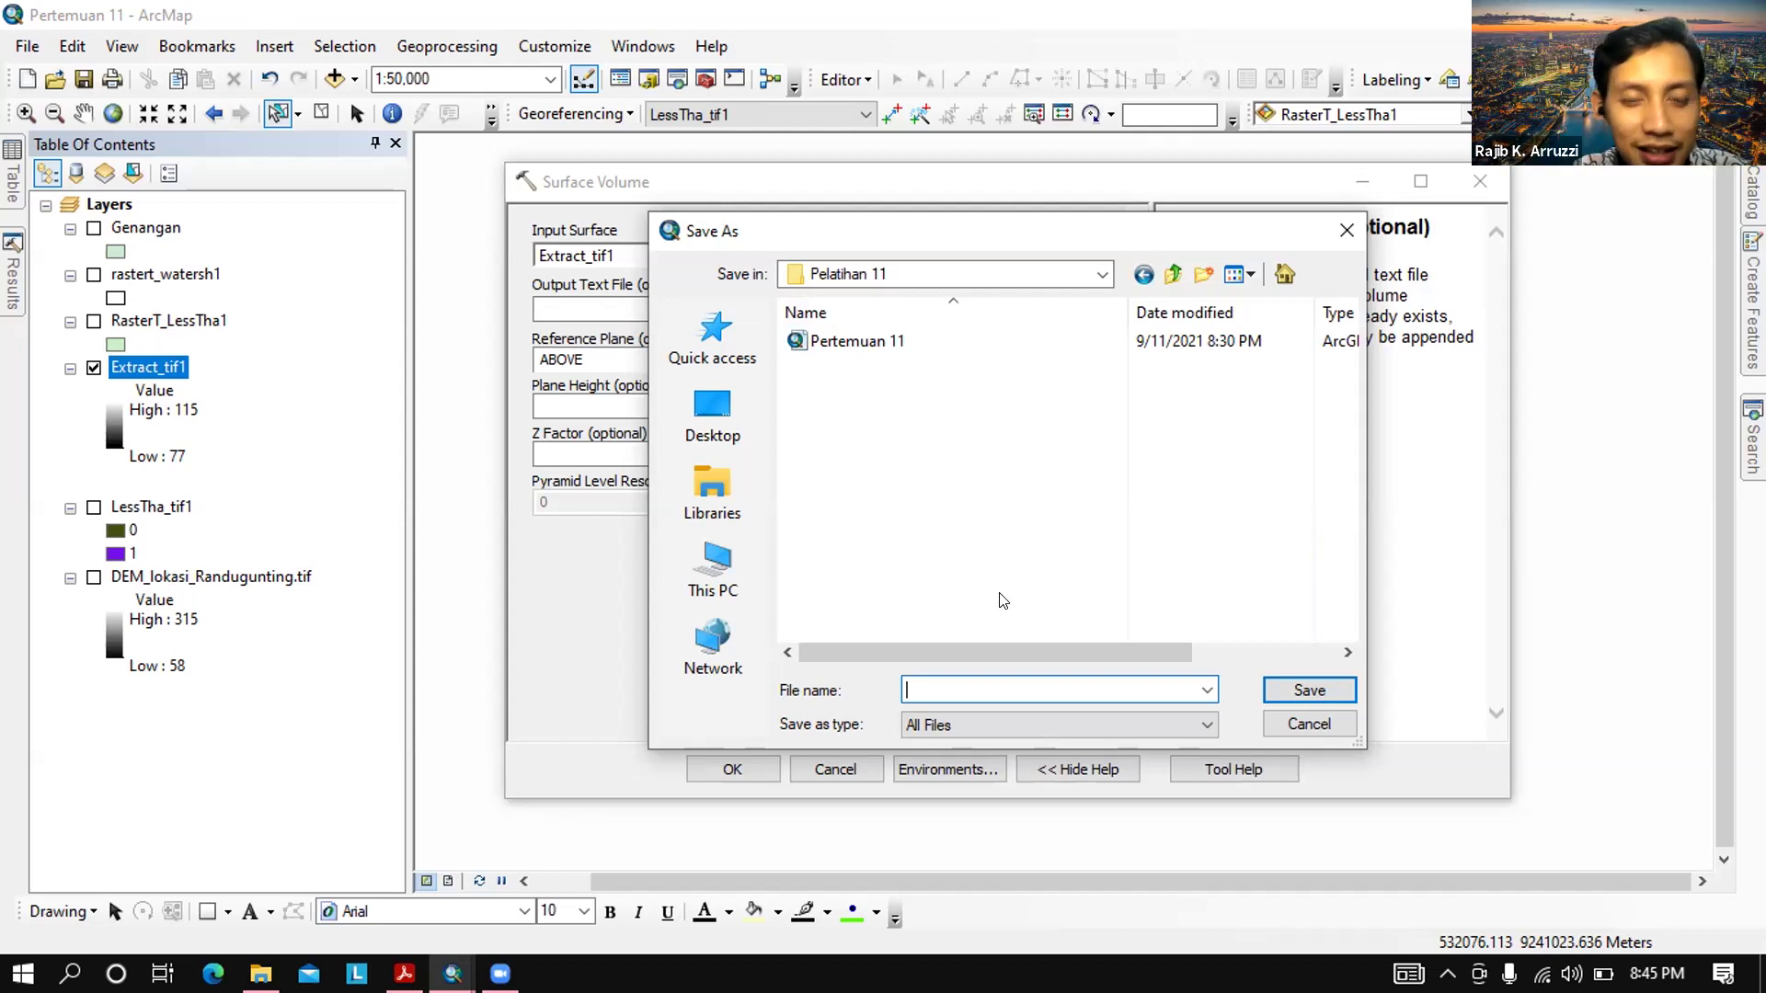
{"action": "key", "text": "Caps_Lock"}
{"action": "key", "text": "Caps_Lock"}
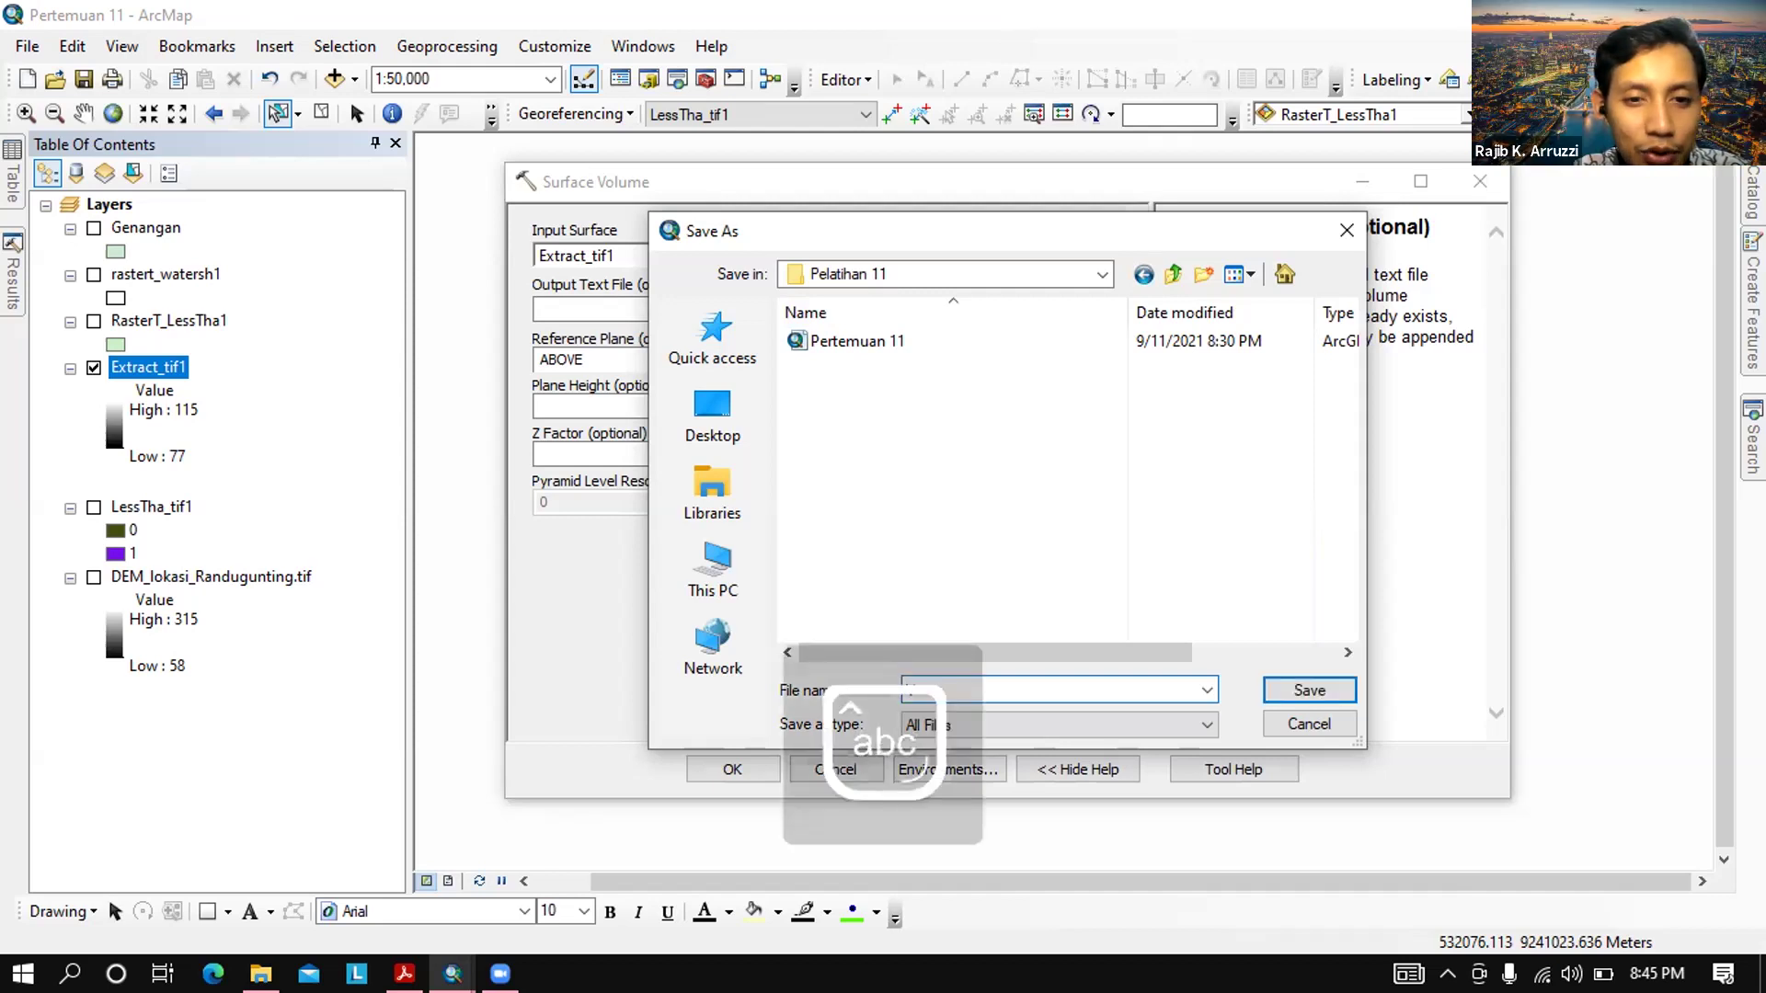
{"action": "type", "text": "olum"}
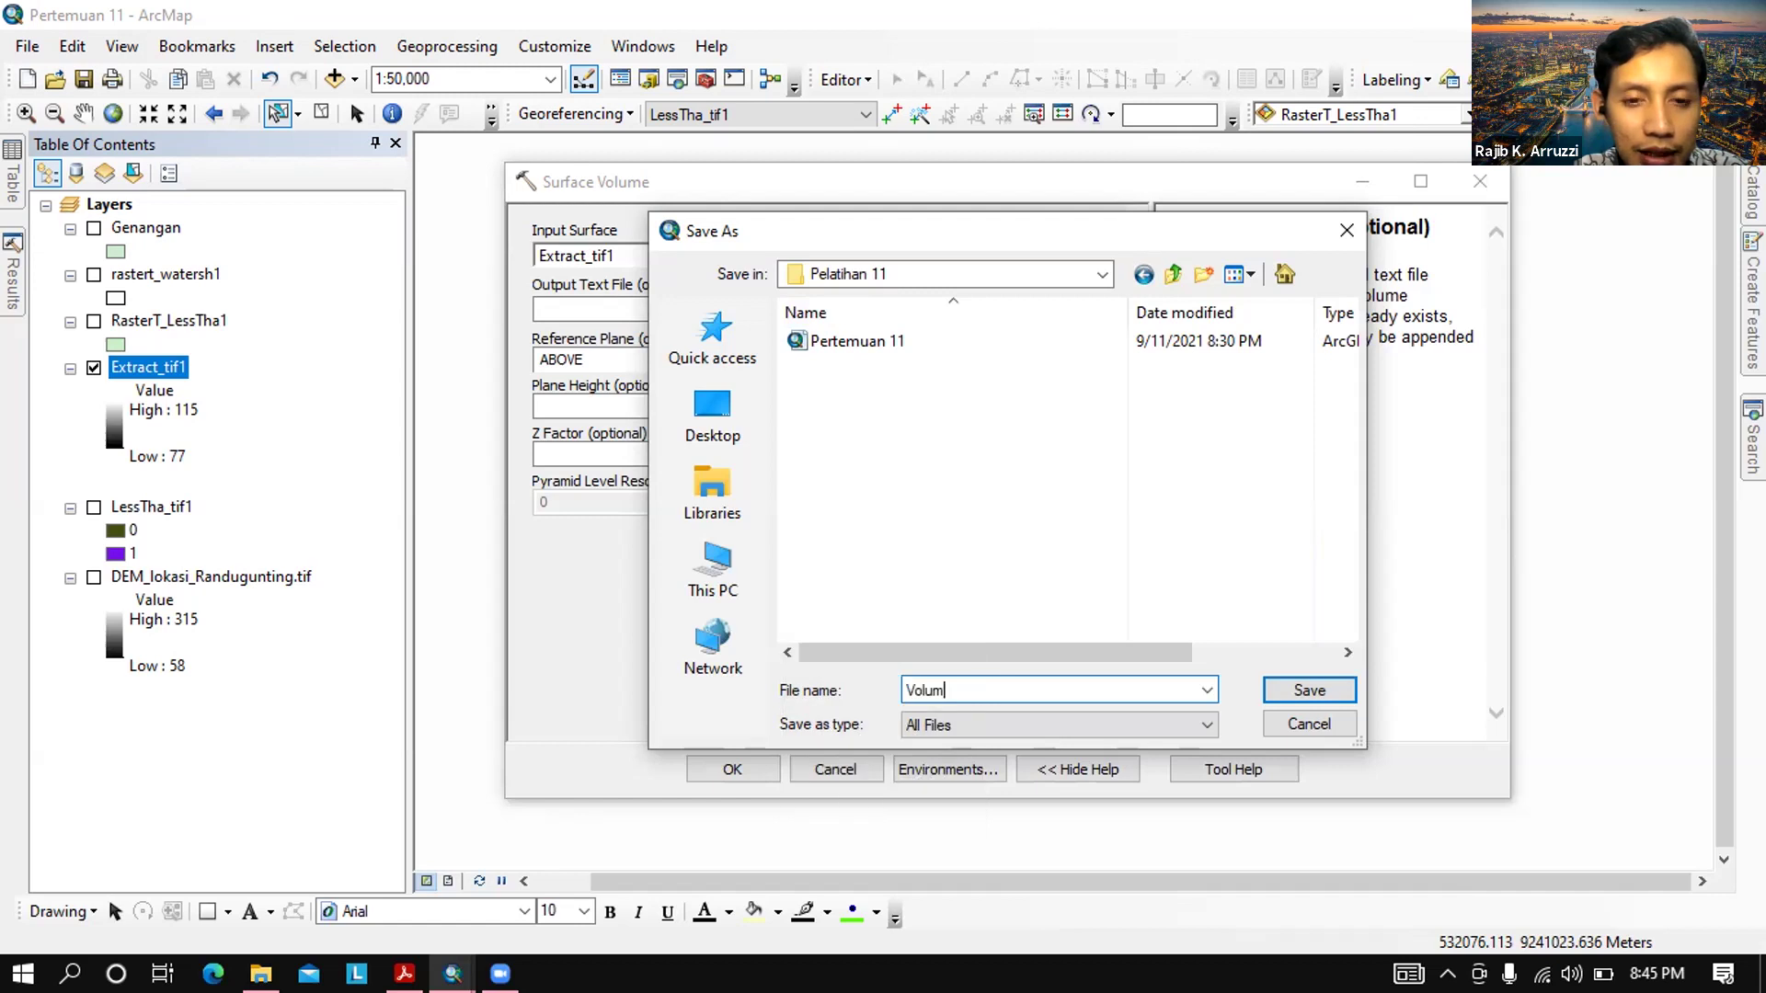
{"action": "type", "text": "e"}
{"action": "key", "text": "Caps_Lock"}
{"action": "key", "text": "Caps_Lock"}
{"action": "type", "text": "Genangan Randugunting"}
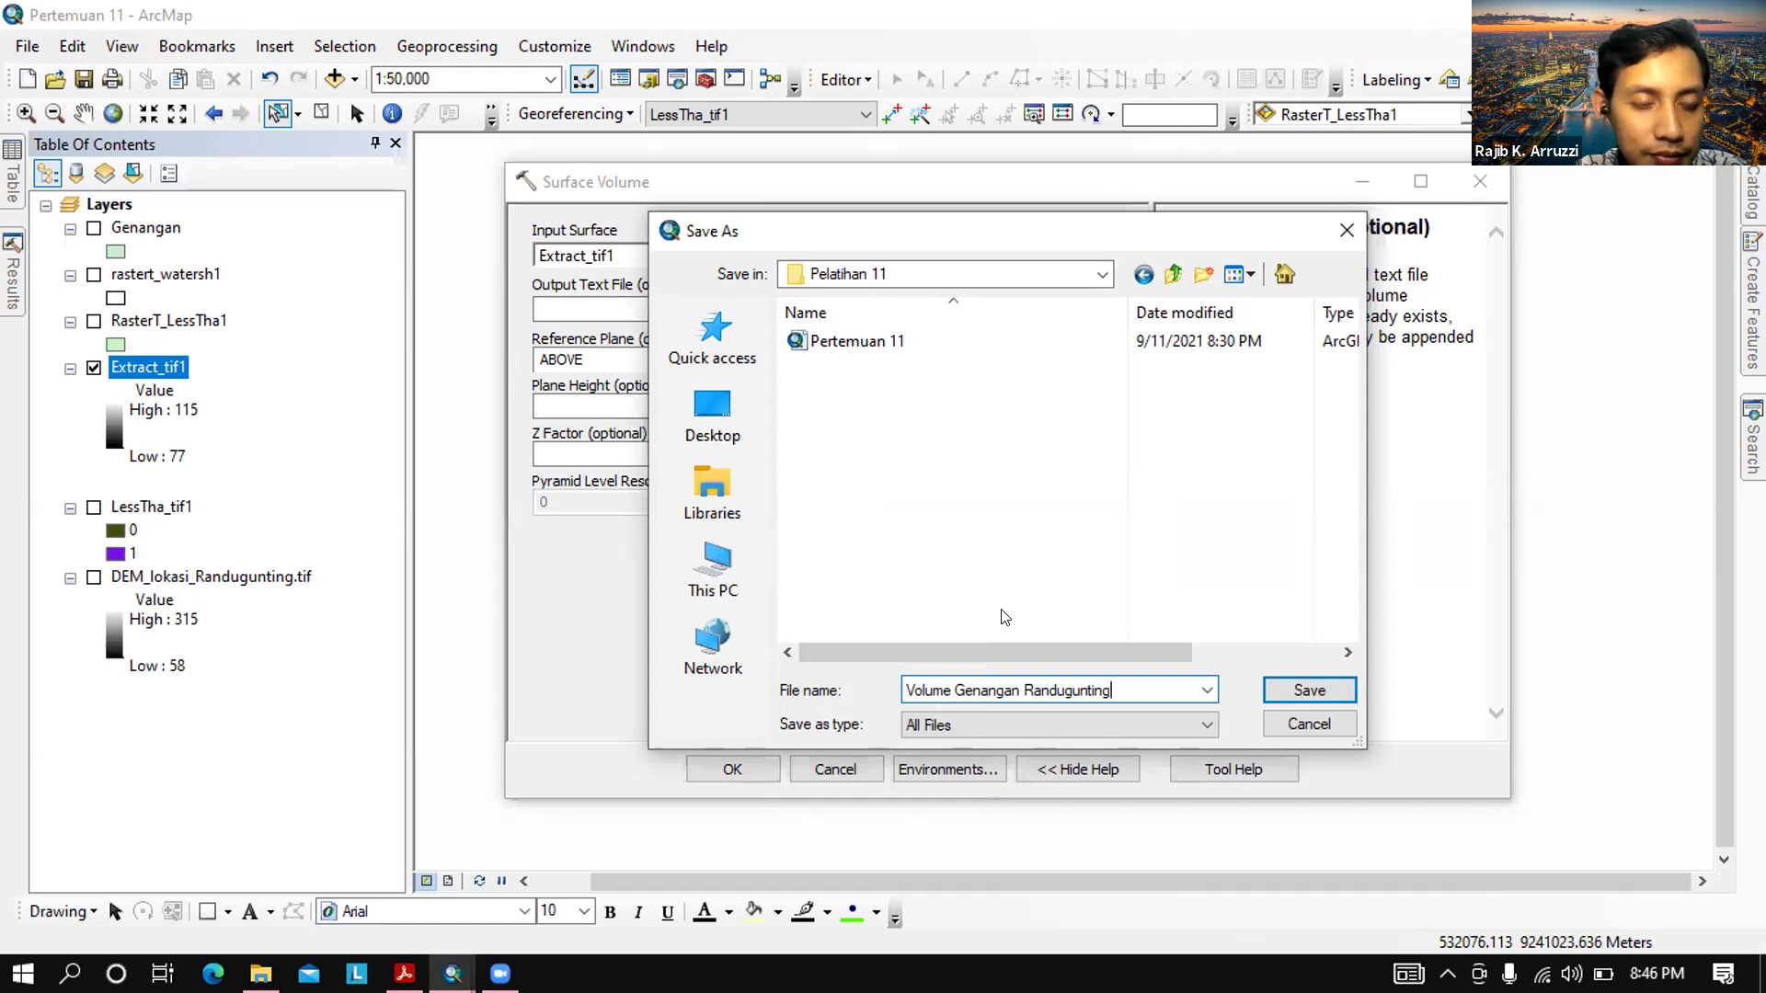
{"action": "left_click", "coordinate": [1325, 694]}
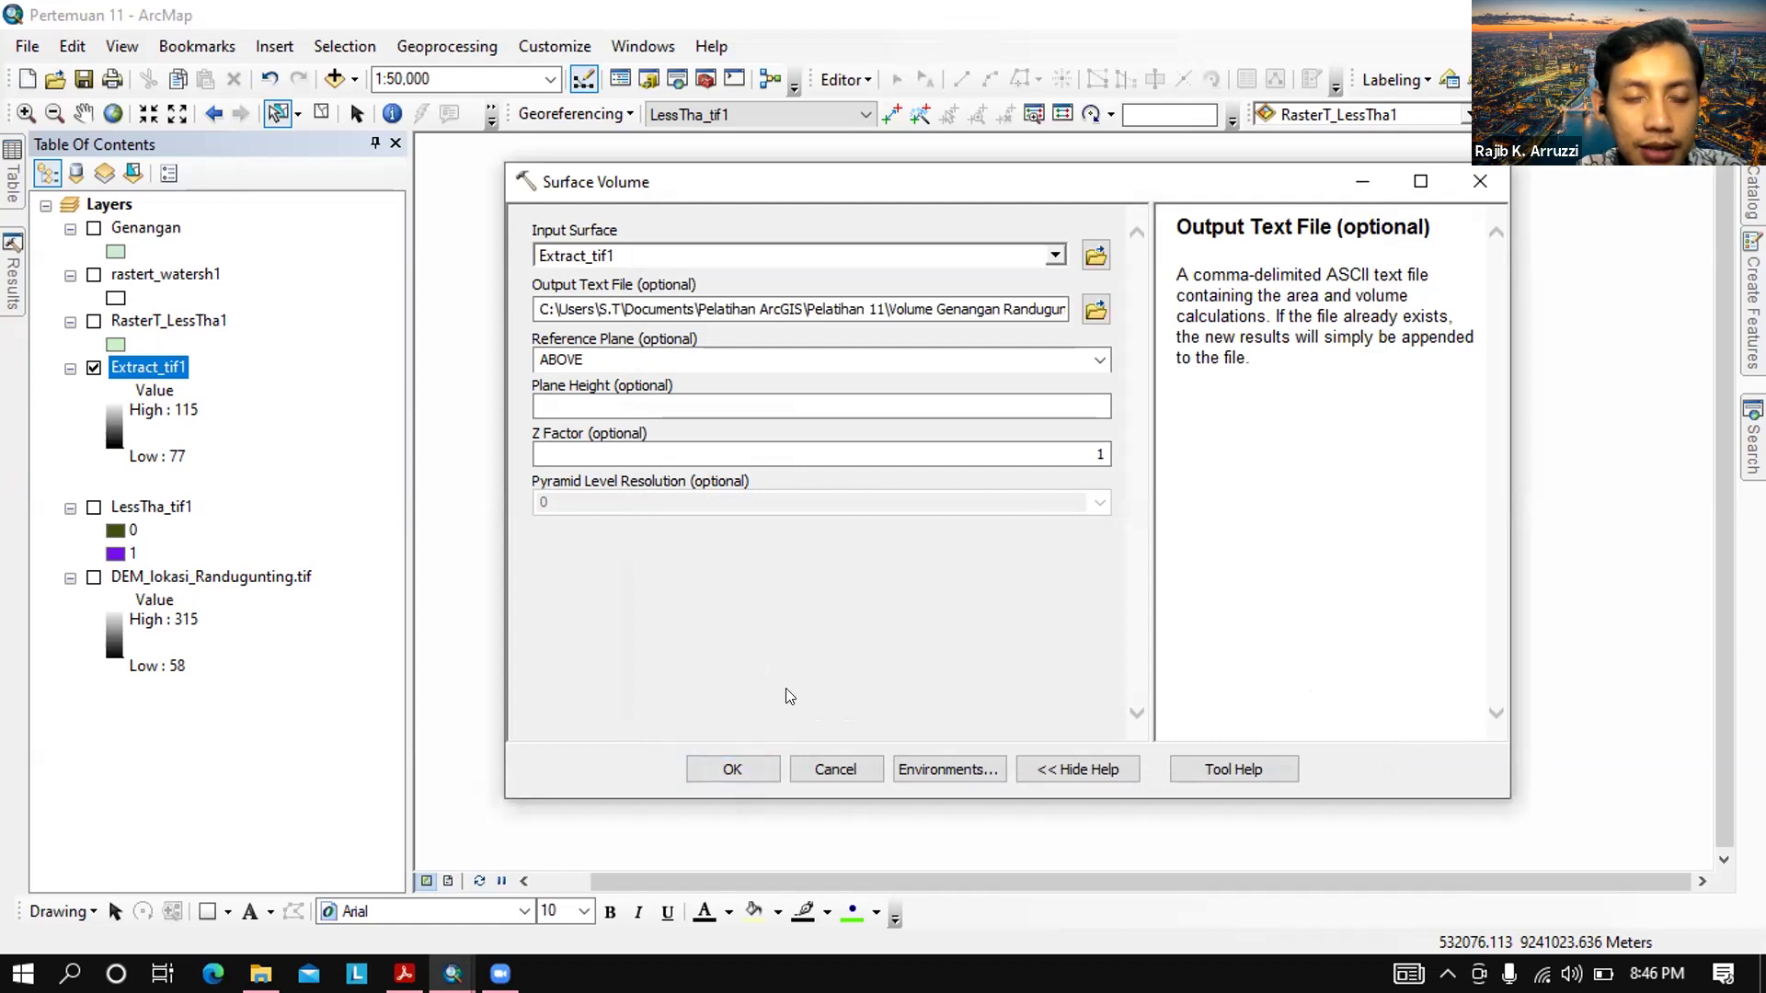
Set the reference plane to BELOW and the plane height to 114, and run Surface Volume
{"action": "left_click", "coordinate": [1101, 360]}
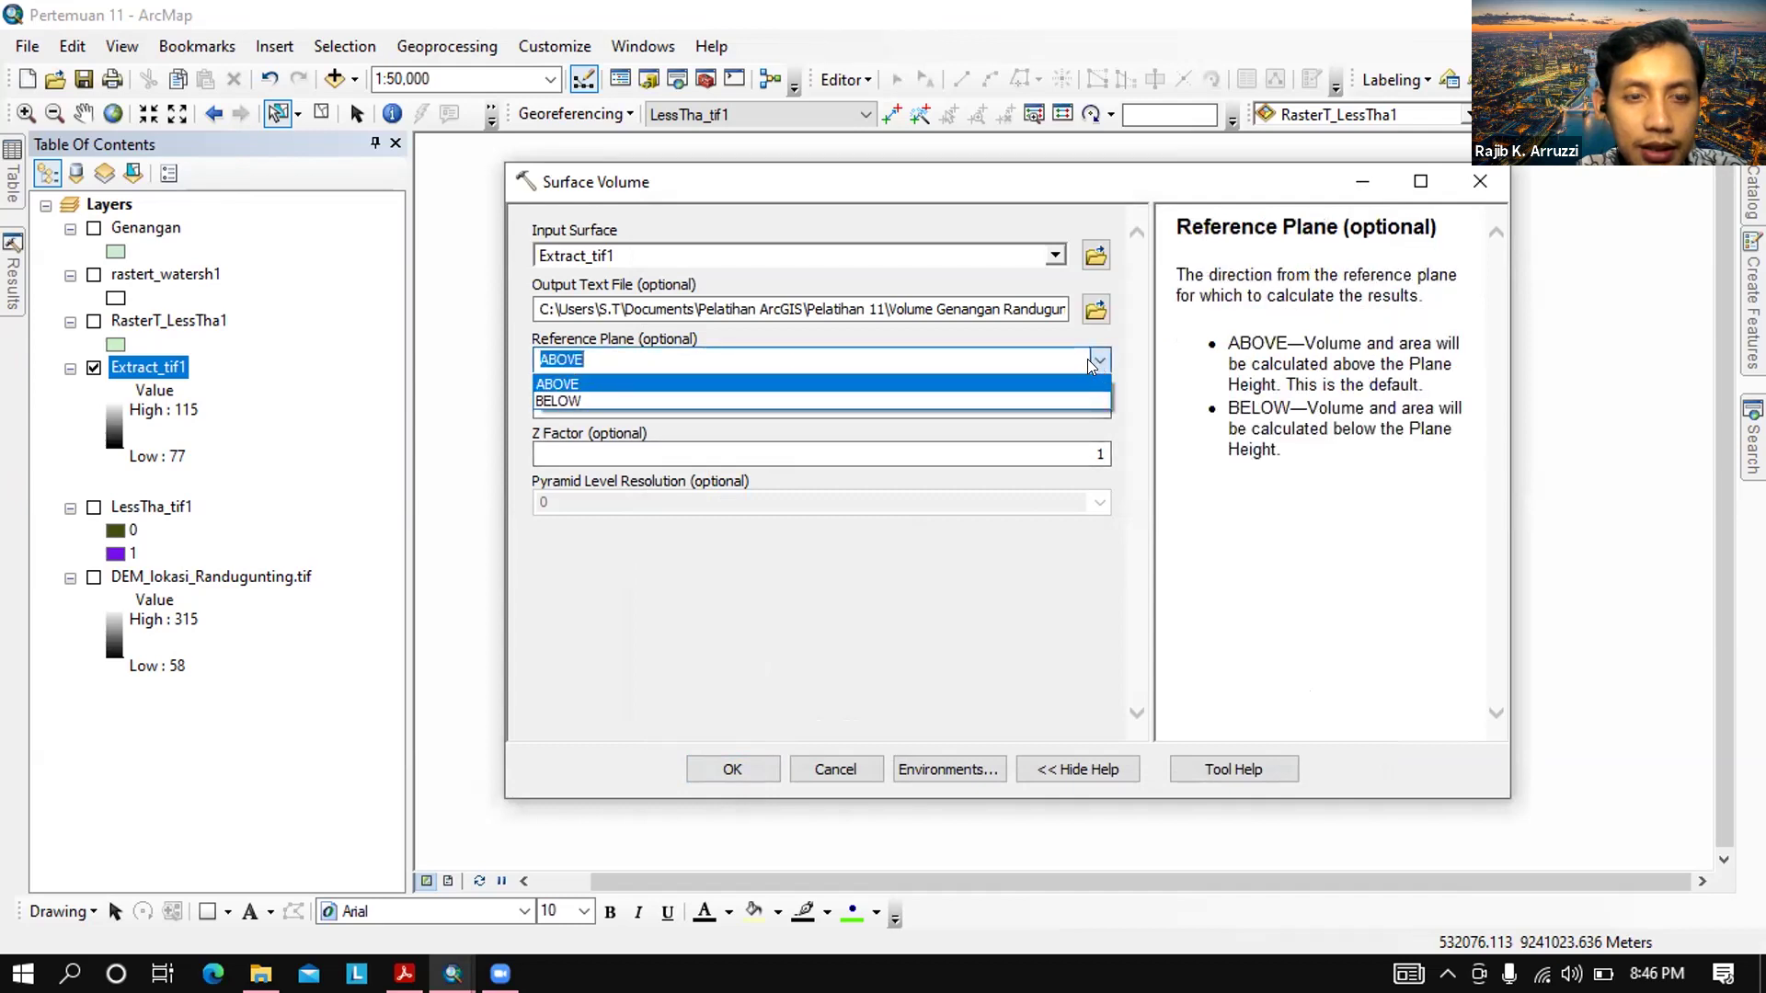
{"action": "left_click", "coordinate": [1039, 397]}
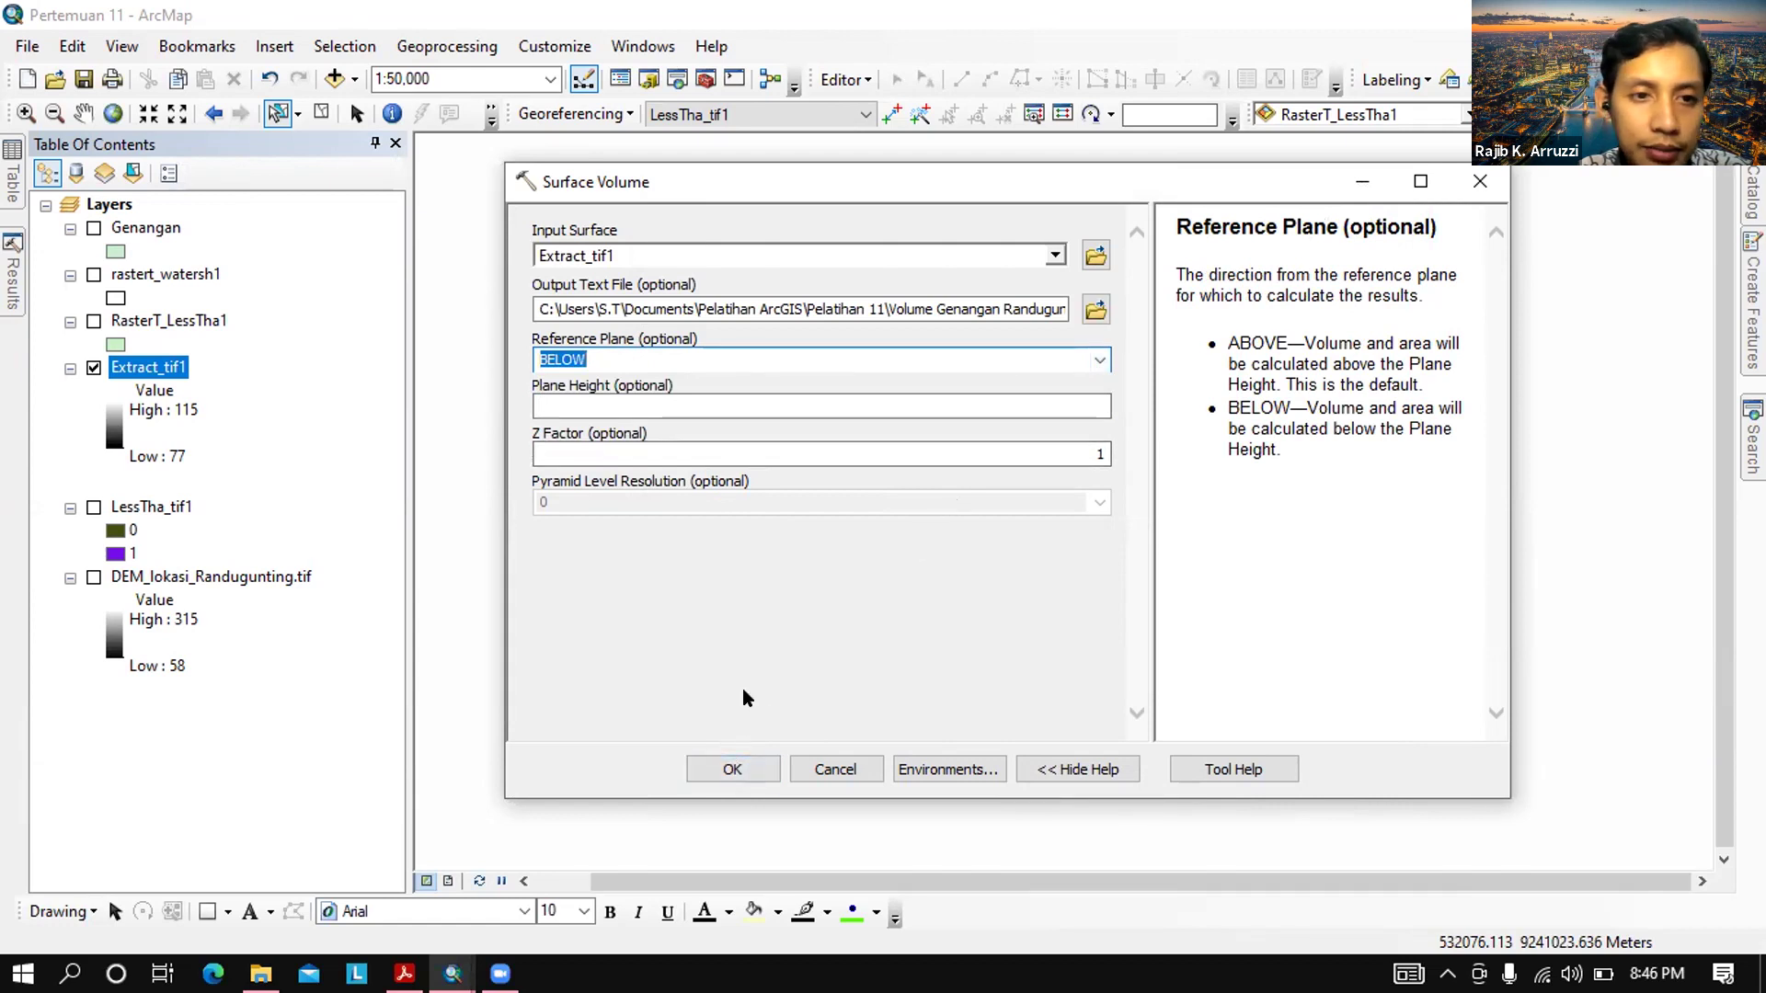
{"action": "left_click", "coordinate": [1085, 403]}
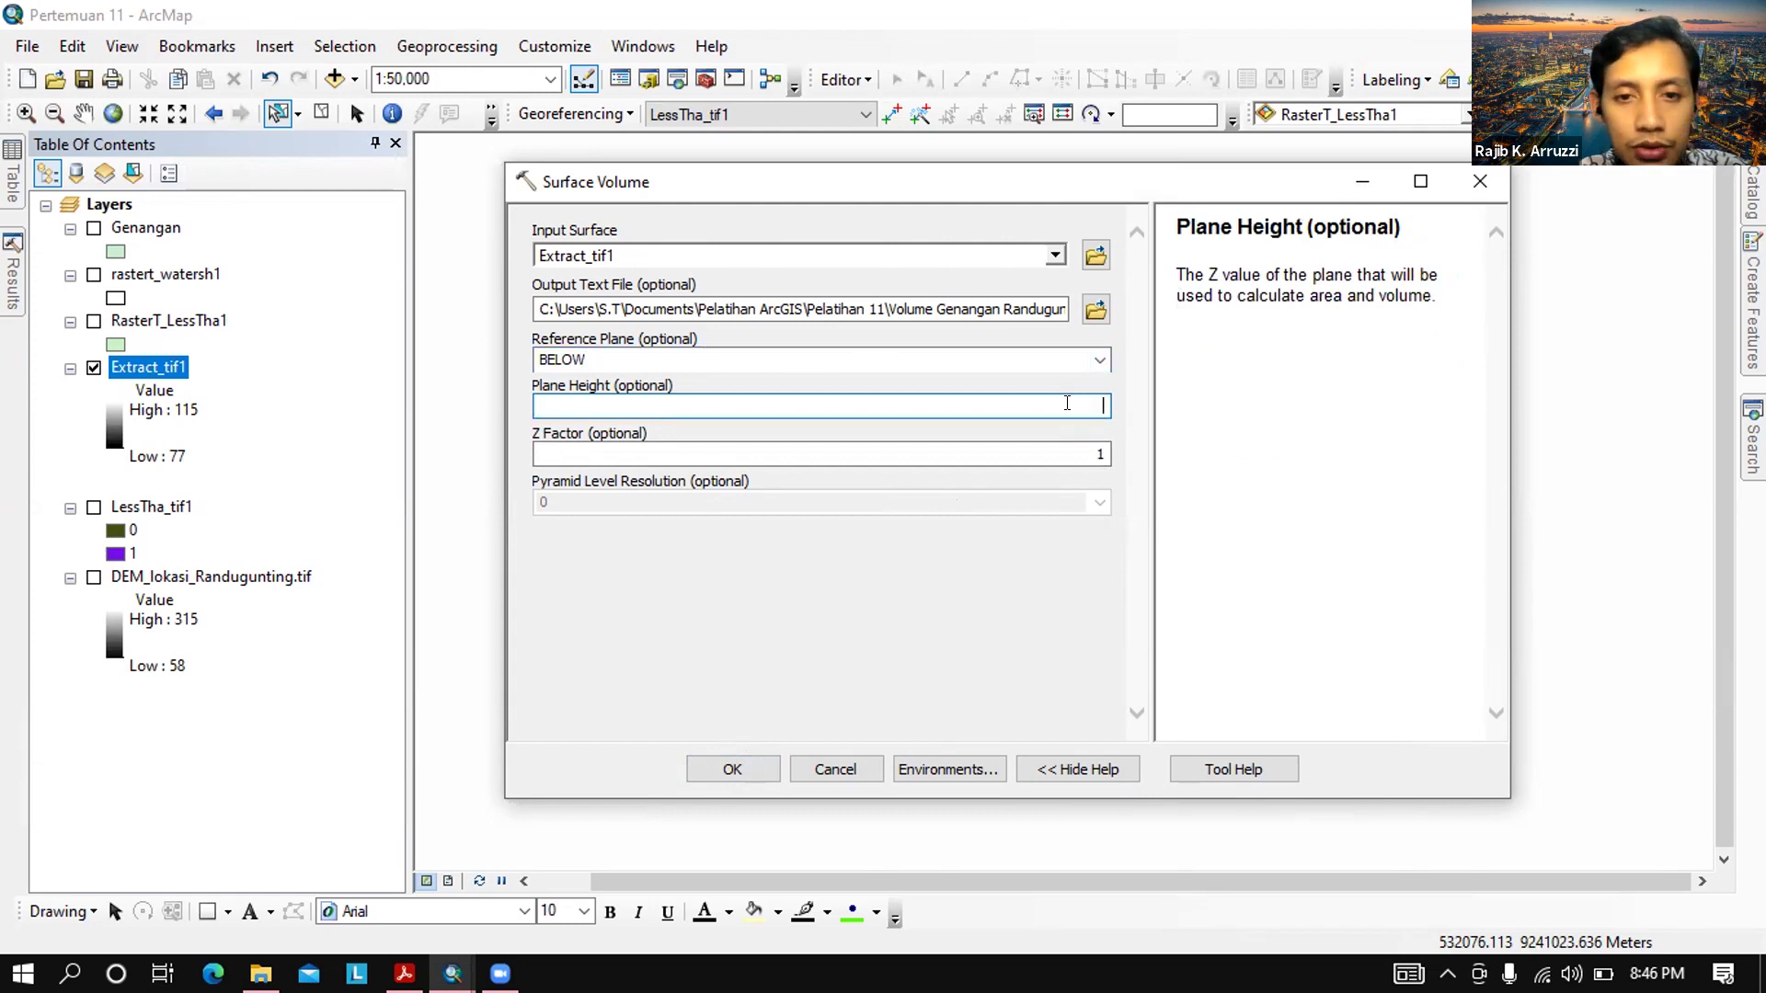
{"action": "type", "text": "114"}
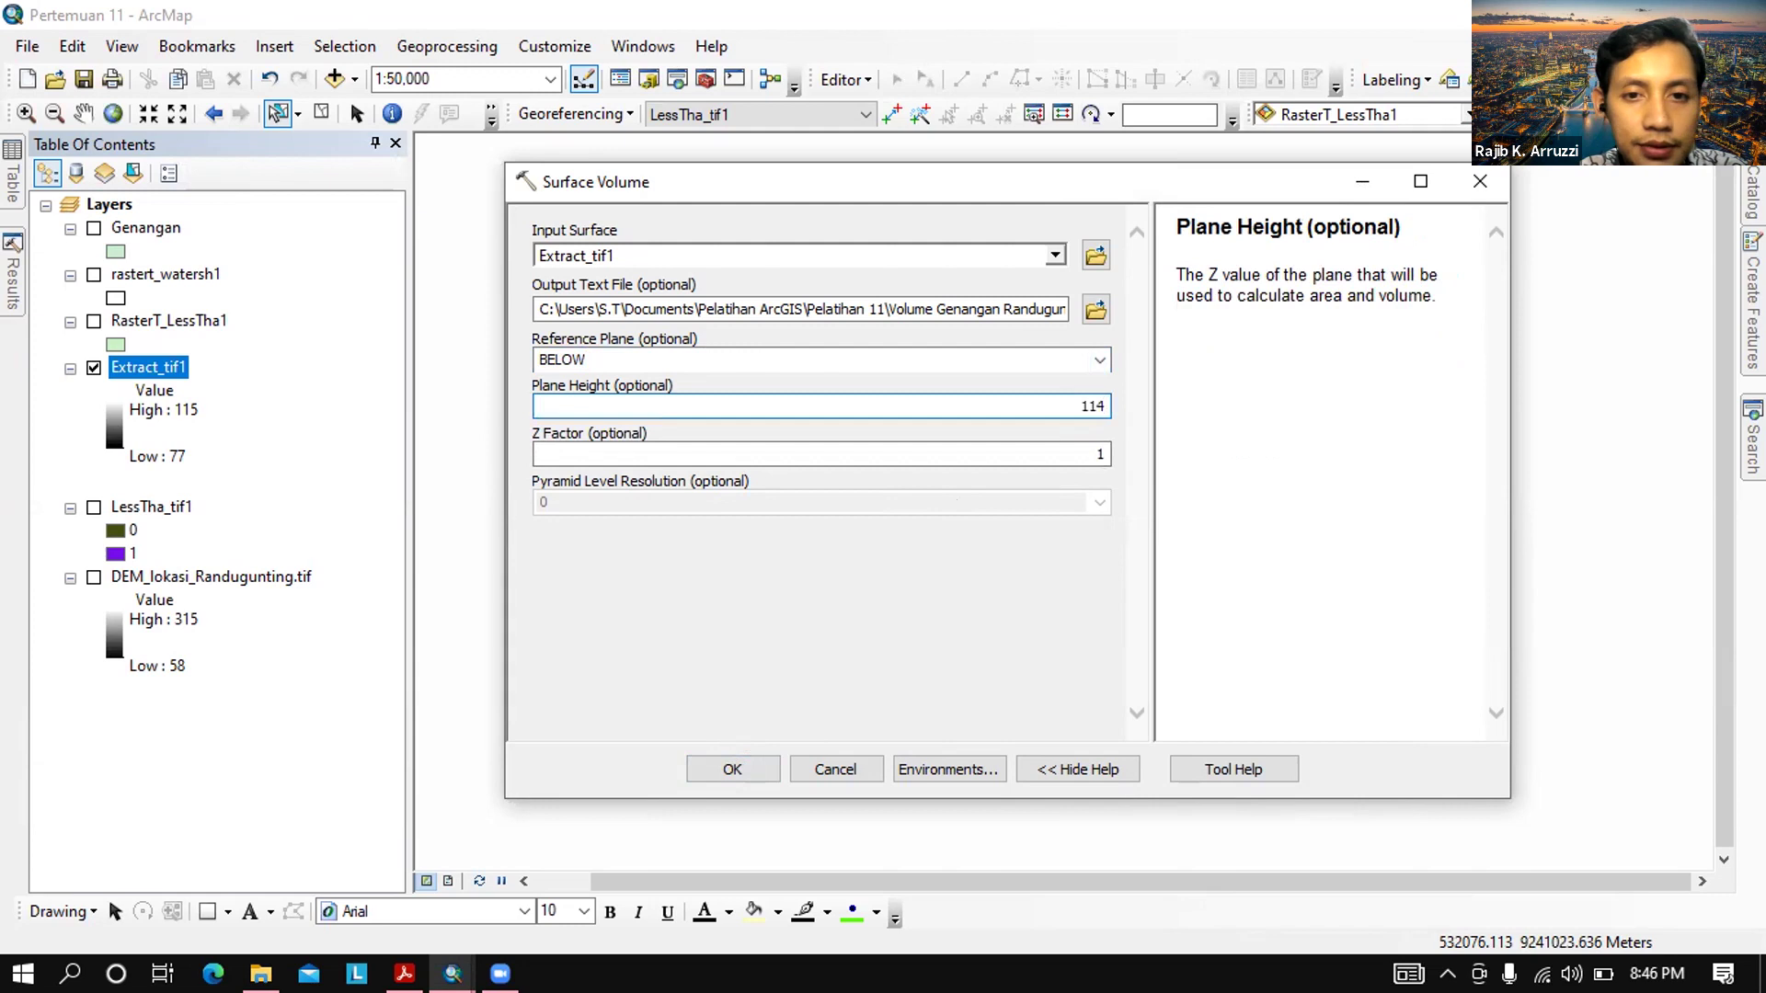
{"action": "left_click", "coordinate": [1053, 591]}
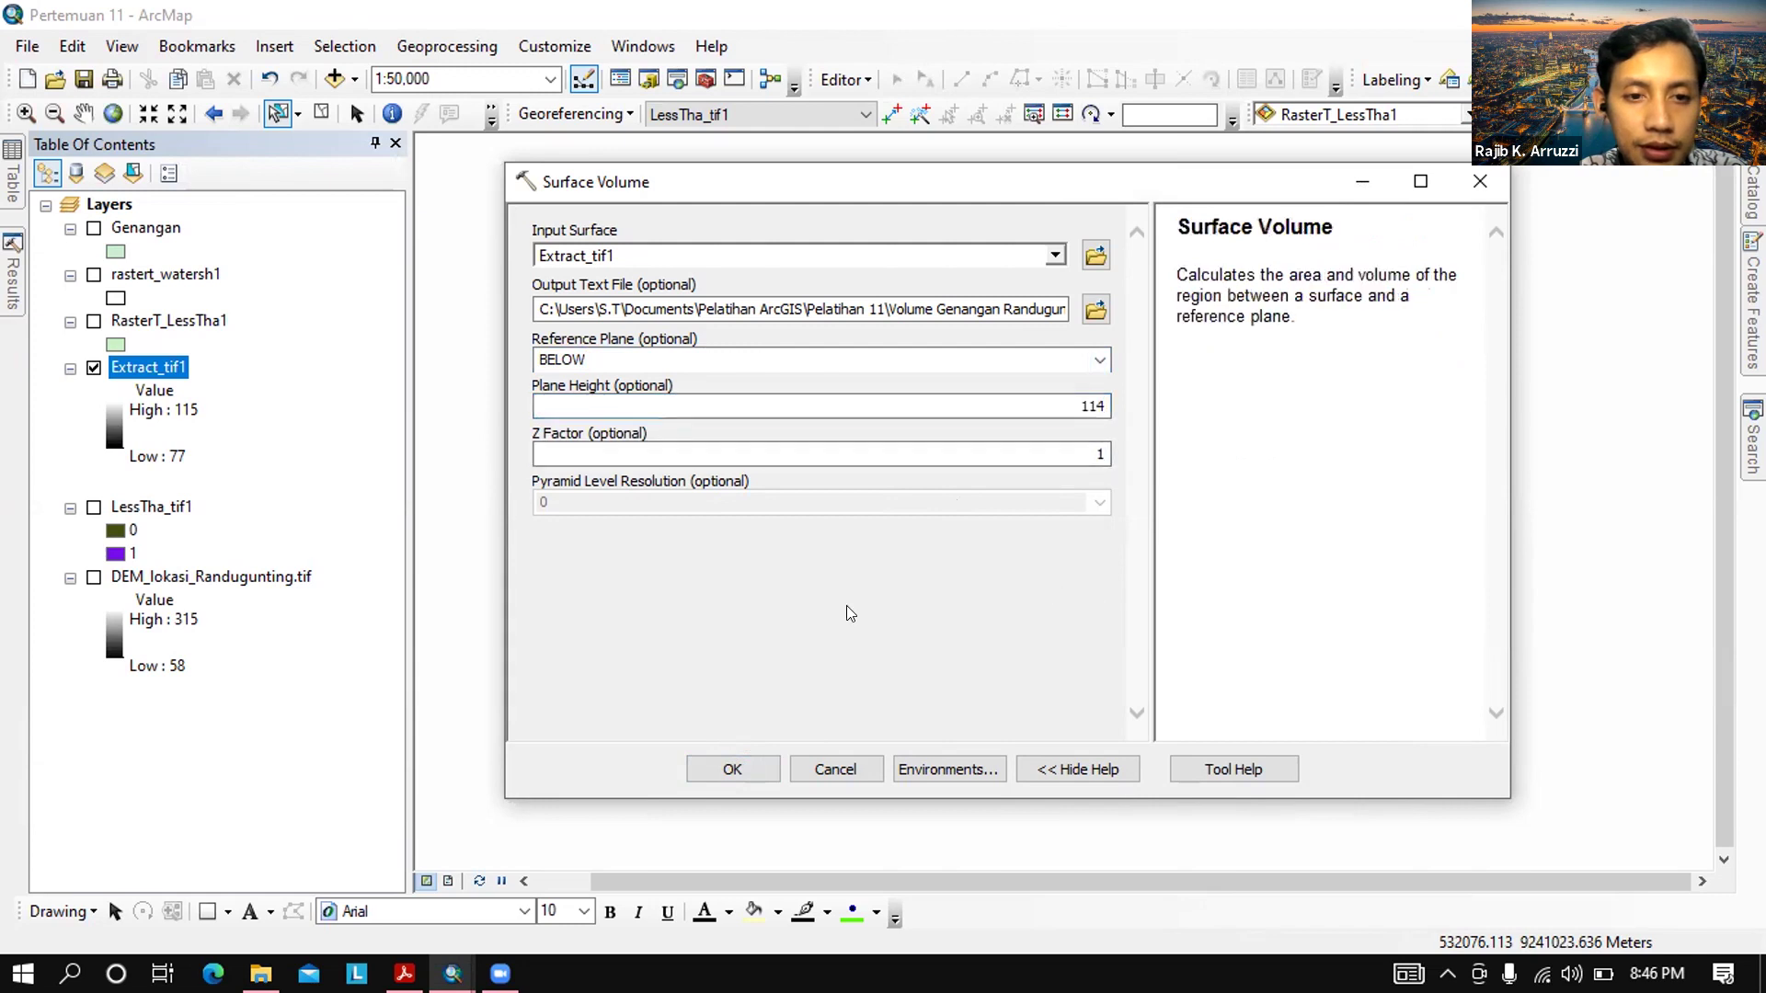
{"action": "left_click", "coordinate": [760, 765]}
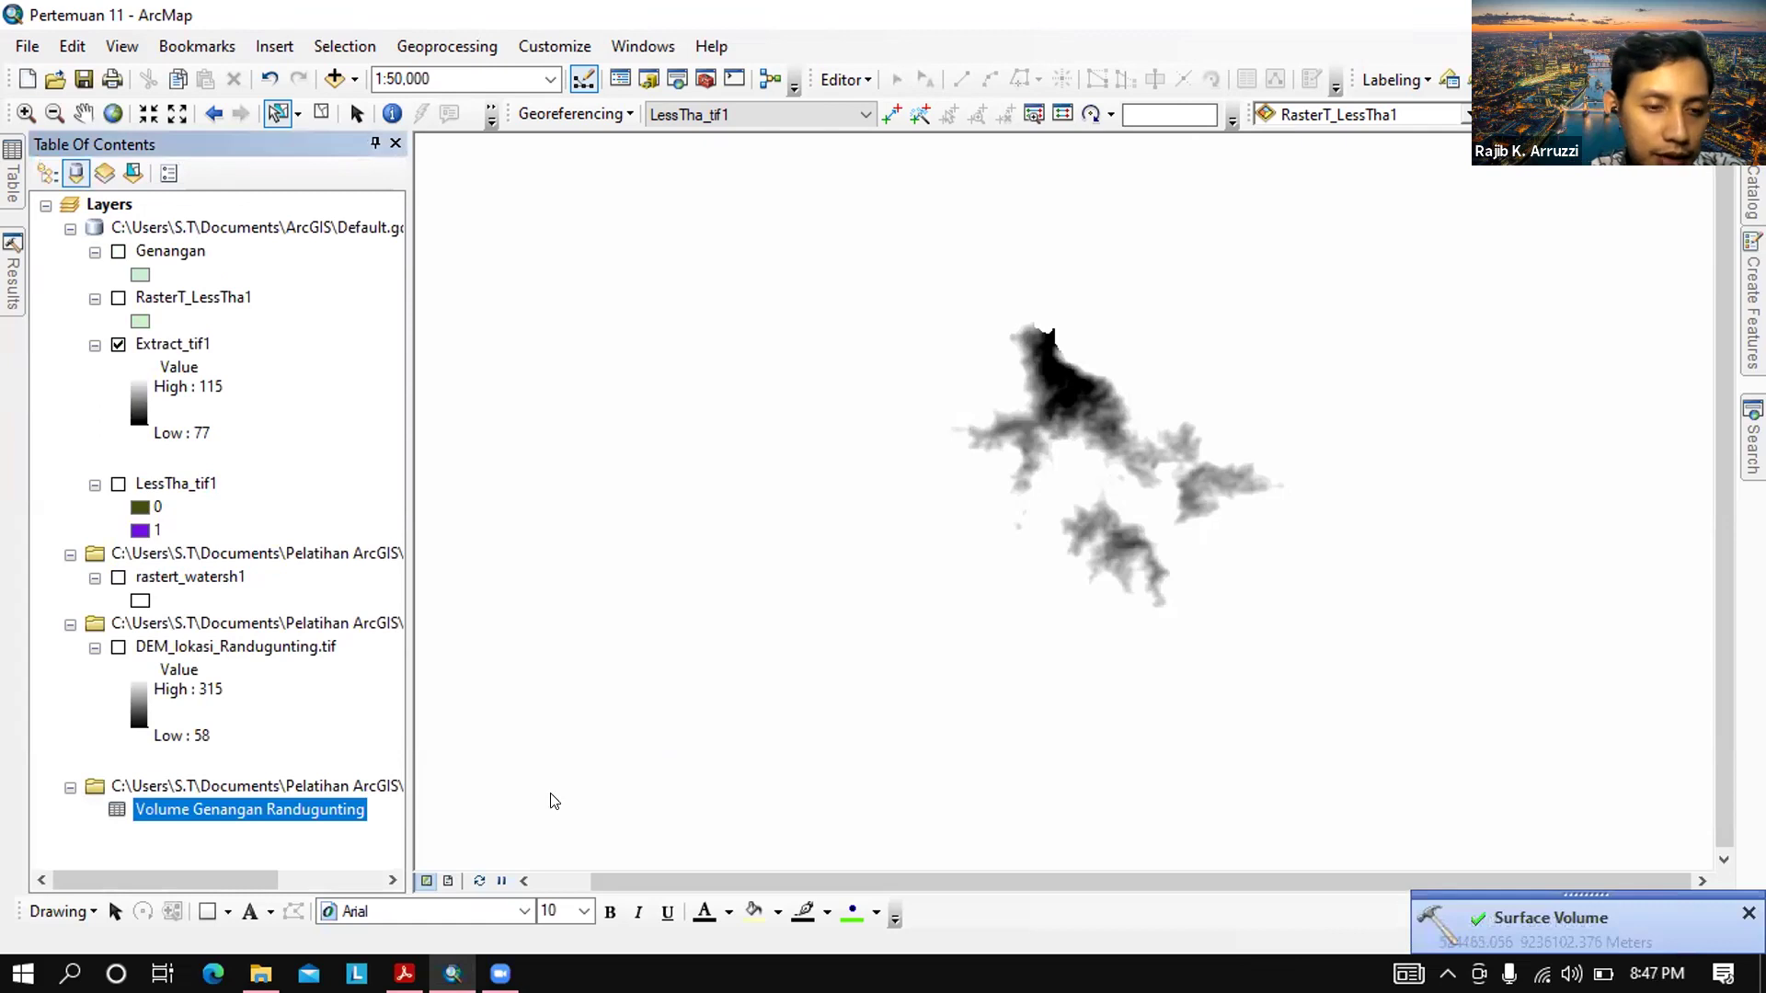
Examine the area and volume values in the Volume Genangan Randugunting table and put the table away
{"action": "right_click", "coordinate": [346, 809]}
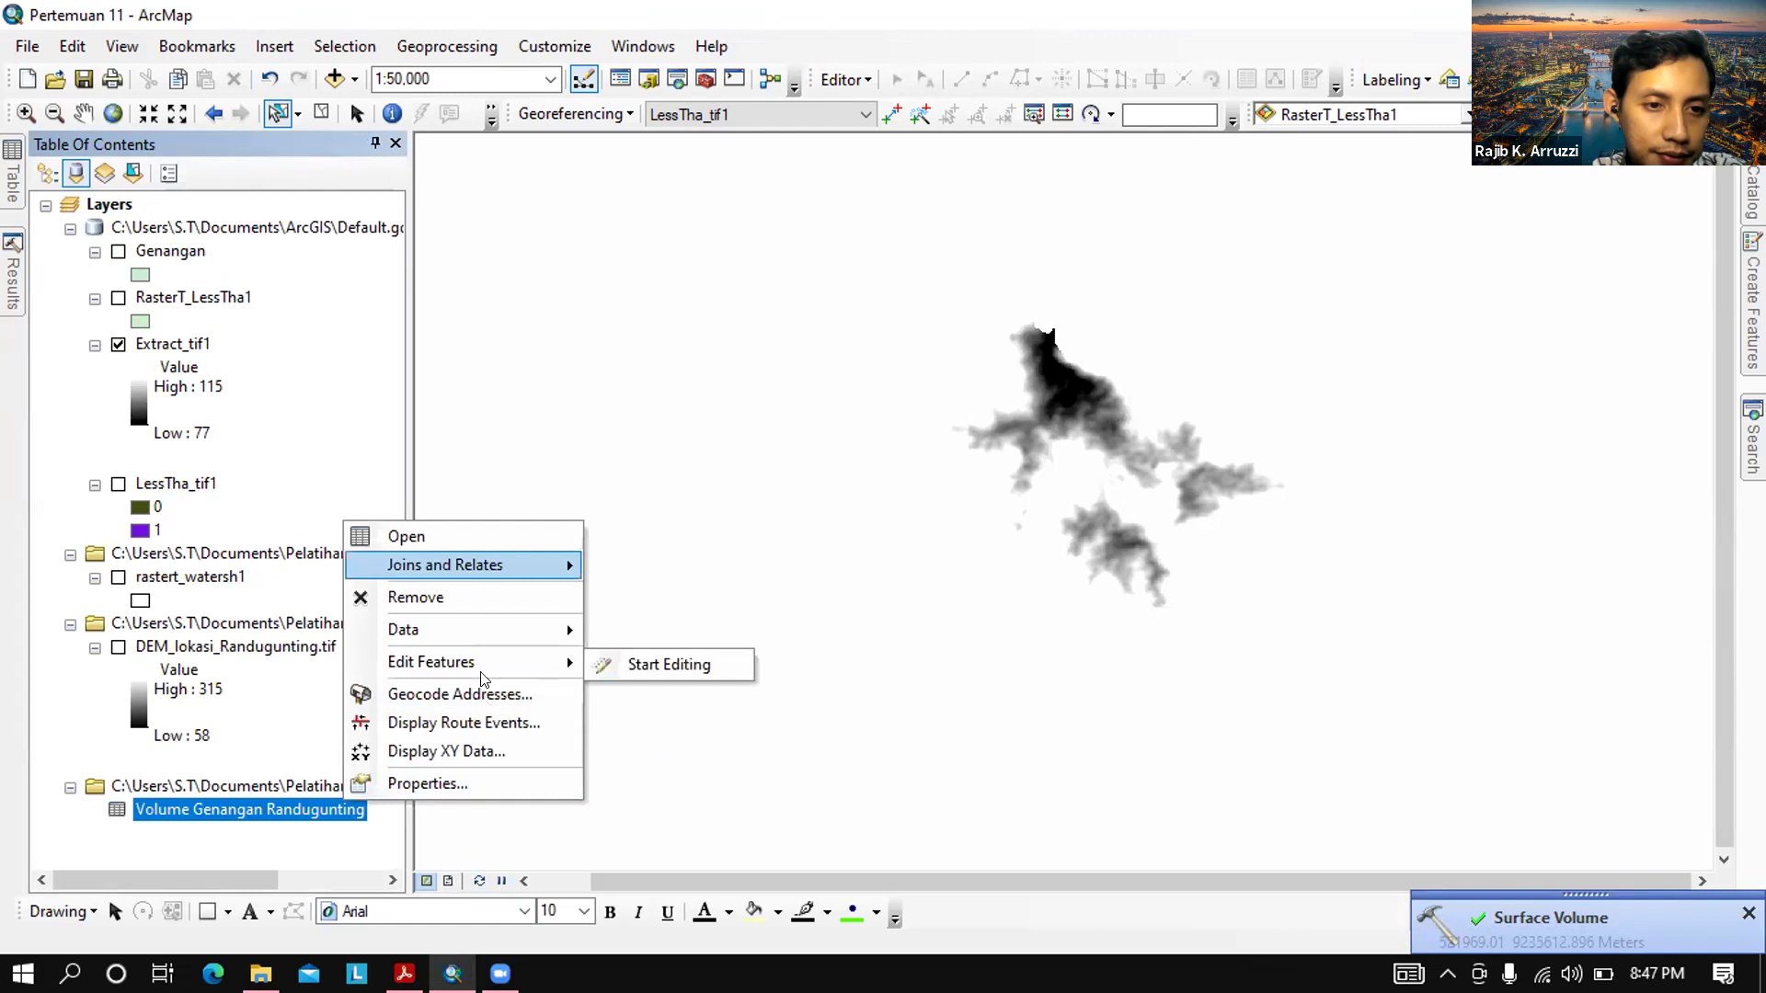
{"action": "left_click", "coordinate": [408, 537]}
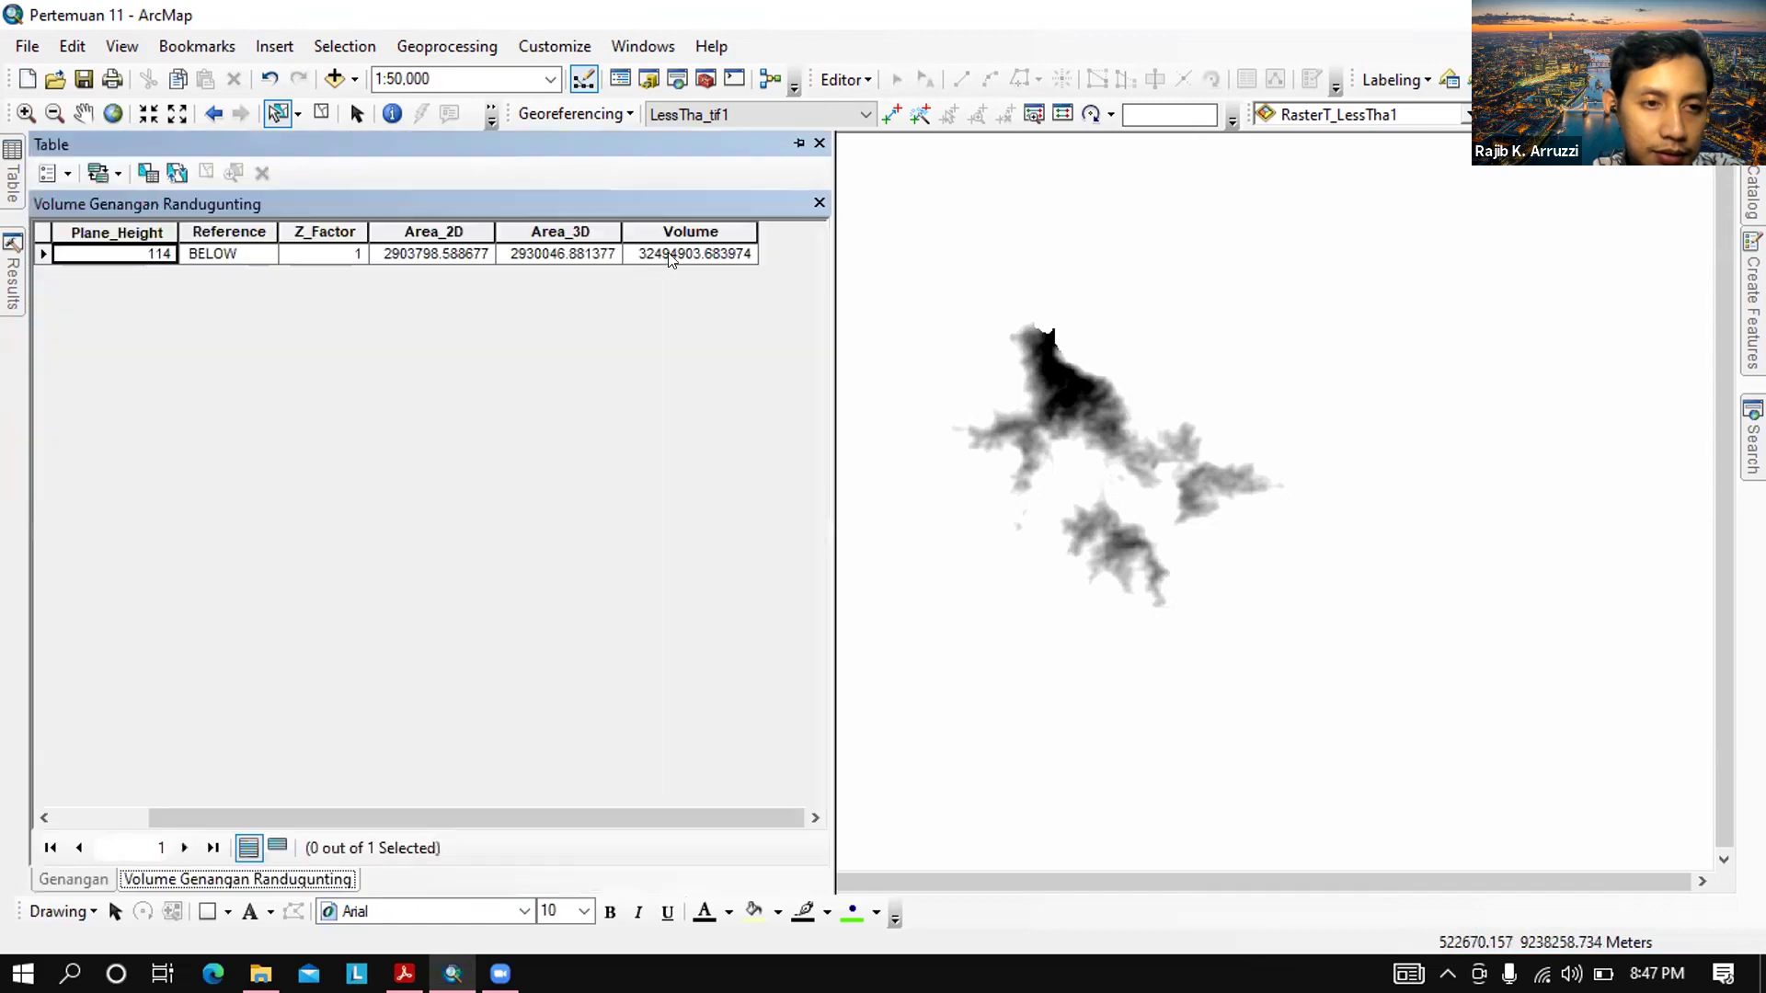
{"action": "left_click", "coordinate": [670, 258]}
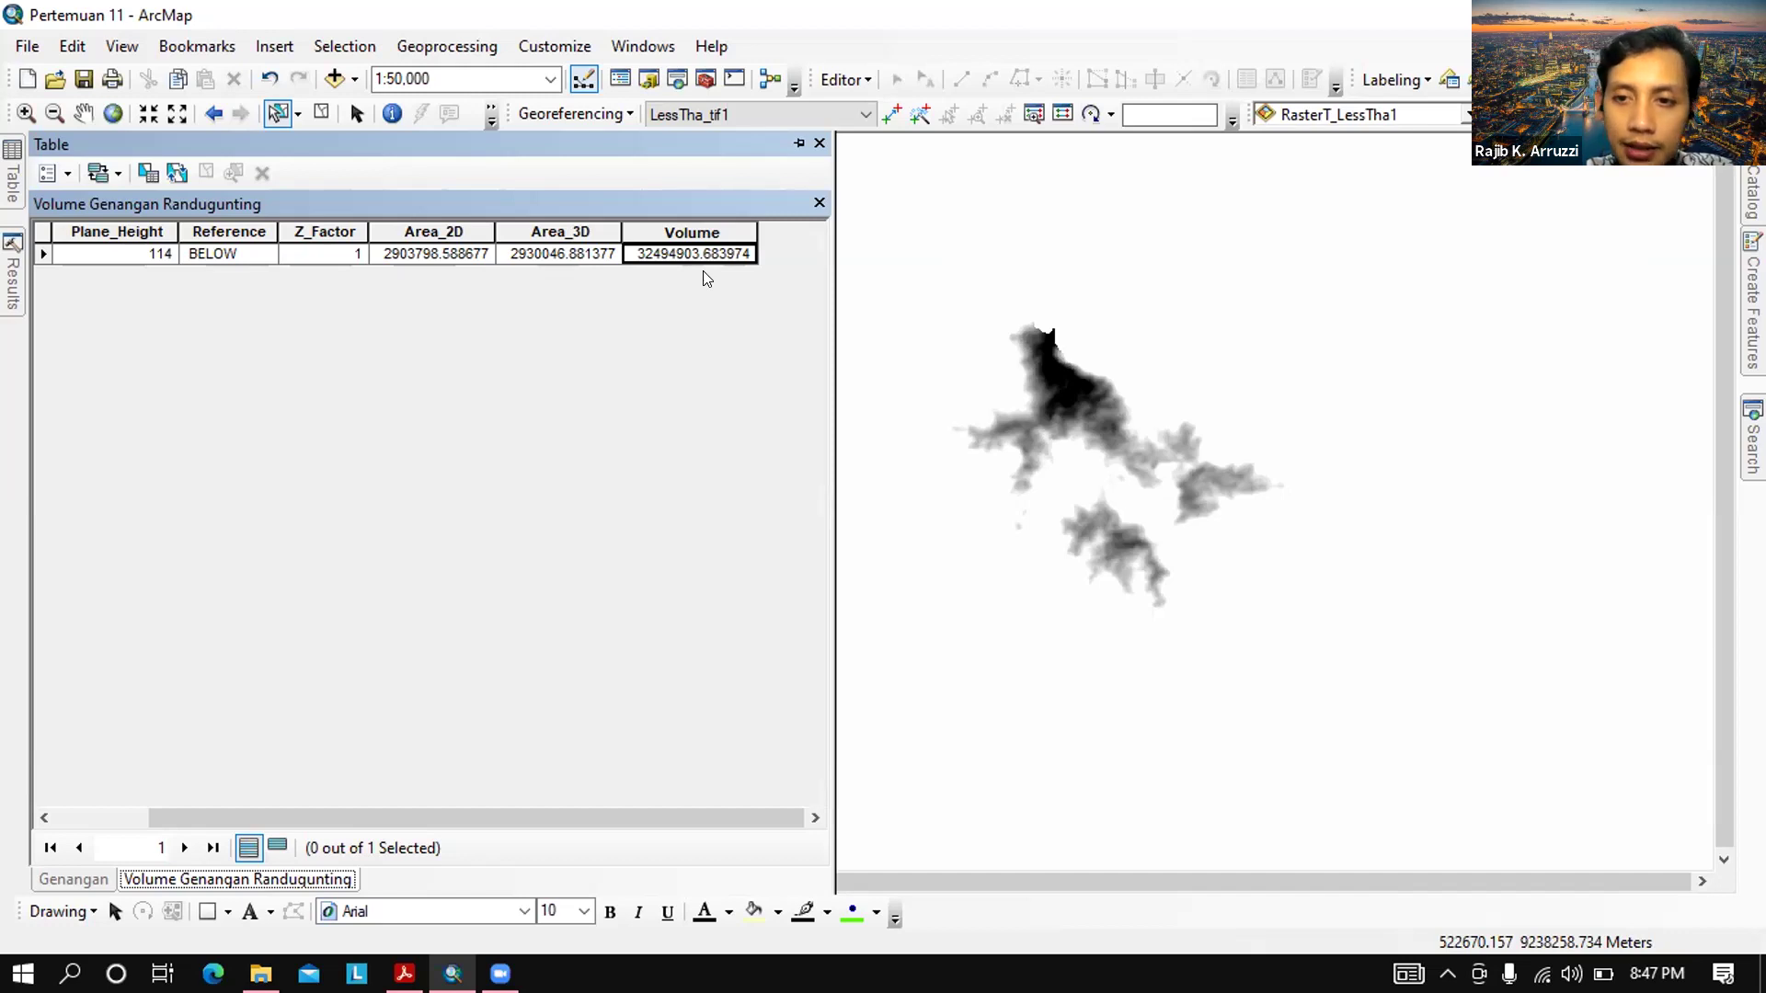
{"action": "left_click", "coordinate": [791, 146]}
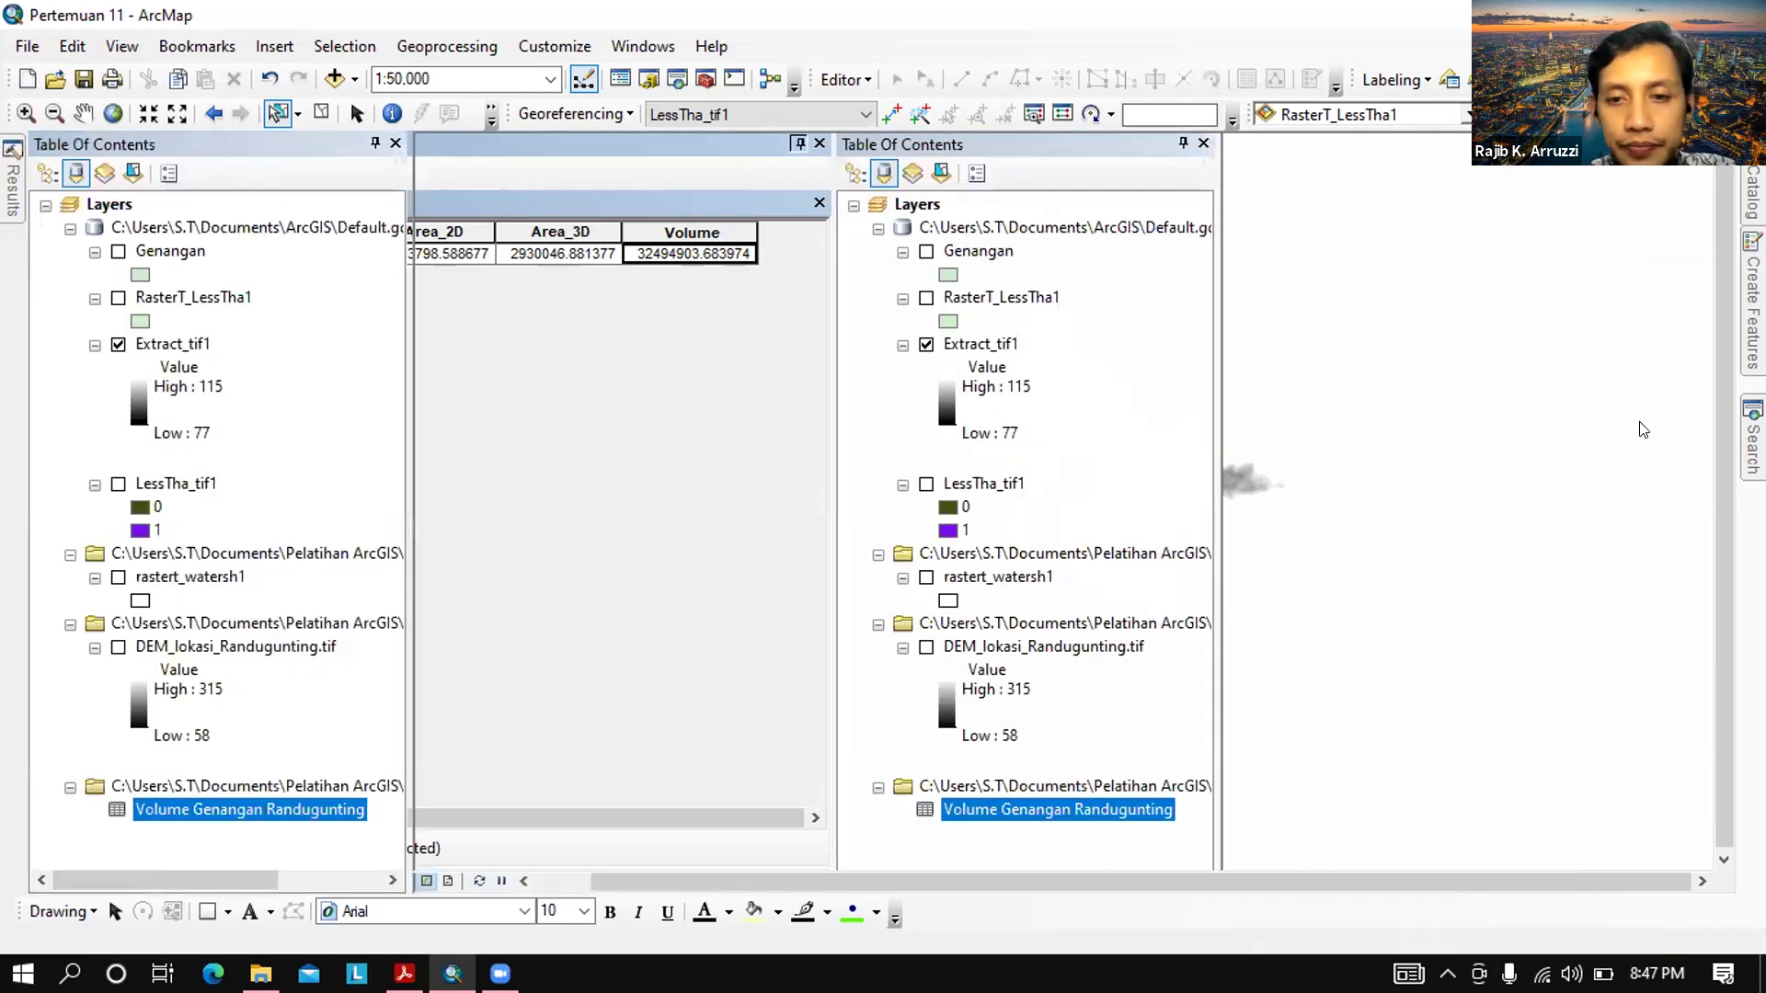
Search the tools for "export to excel" and open the Table To Excel tool
{"action": "left_click", "coordinate": [1752, 437]}
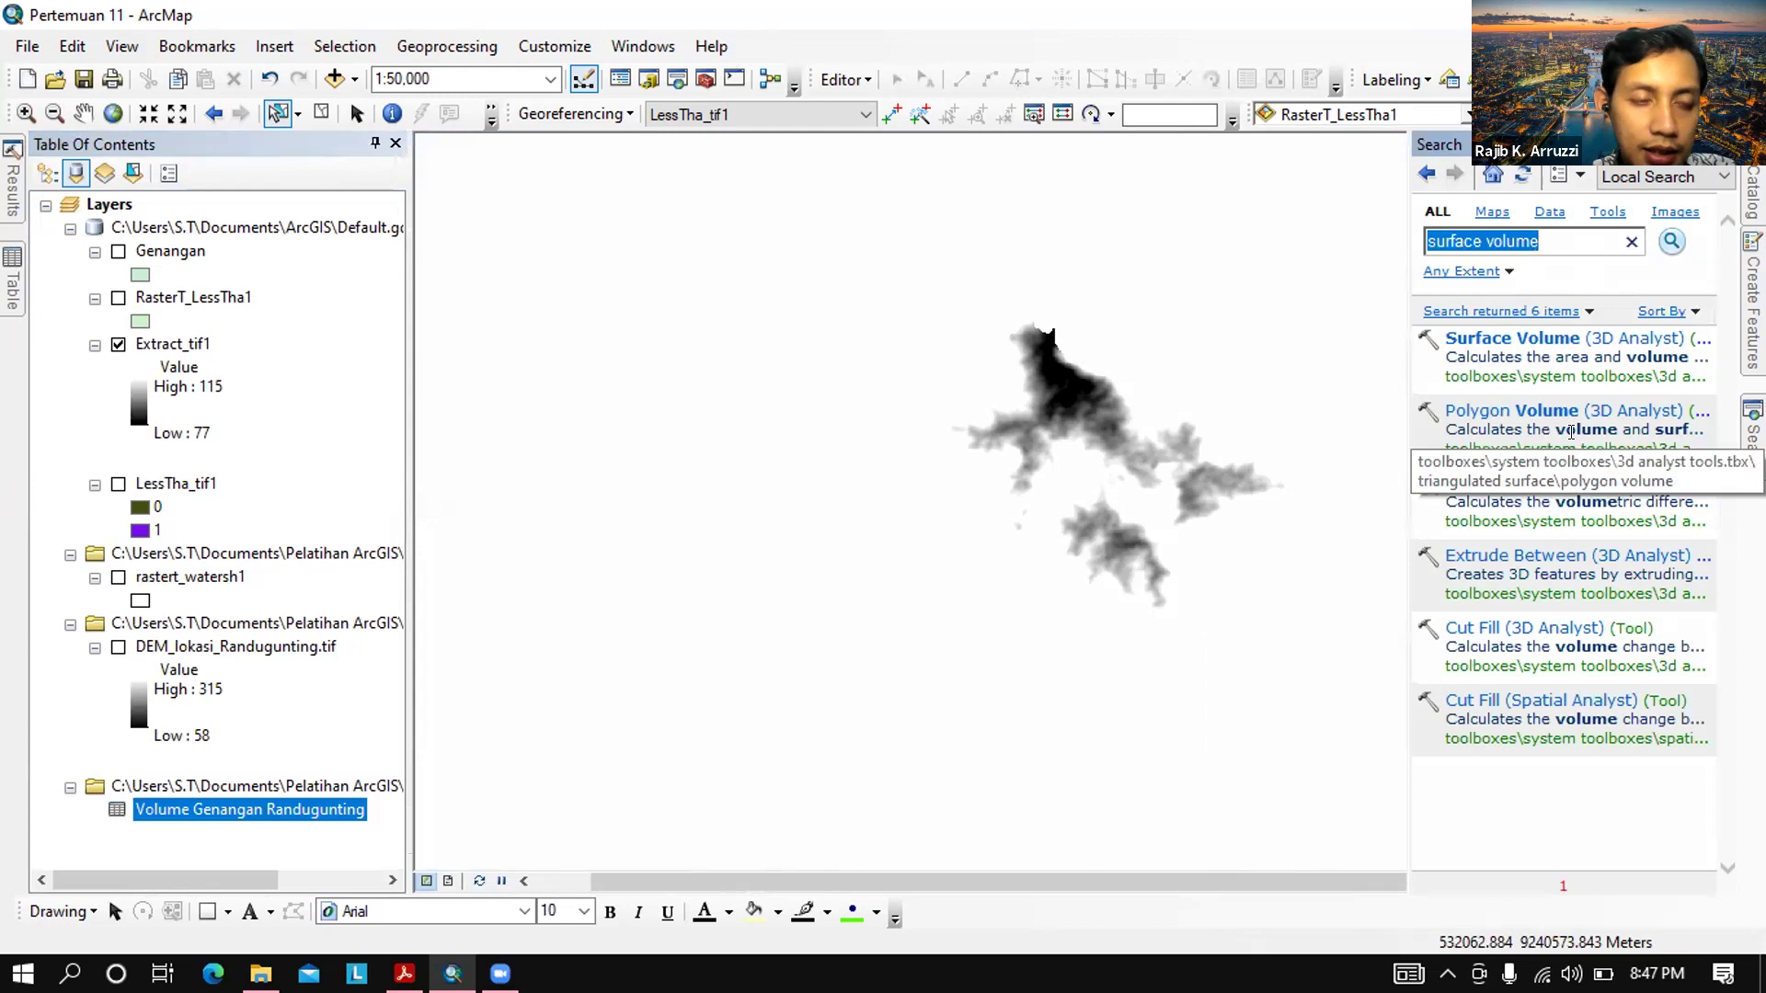
{"action": "type", "text": "export to exce"}
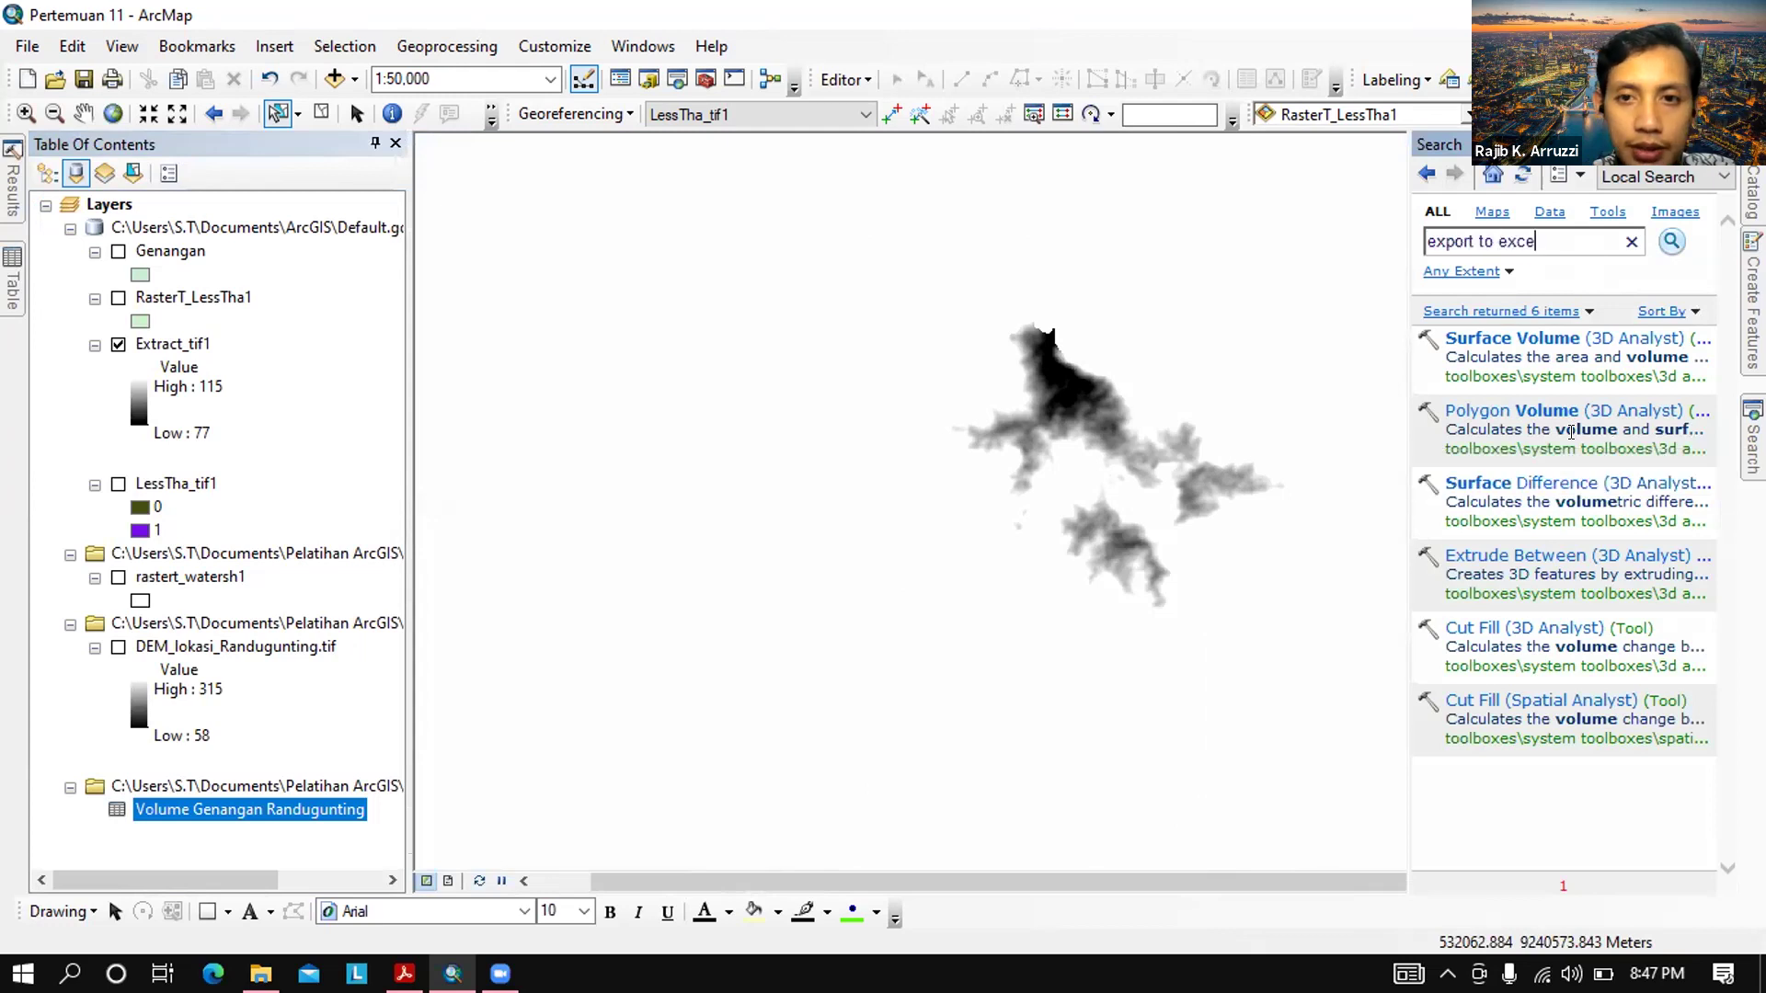
{"action": "type", "text": "l"}
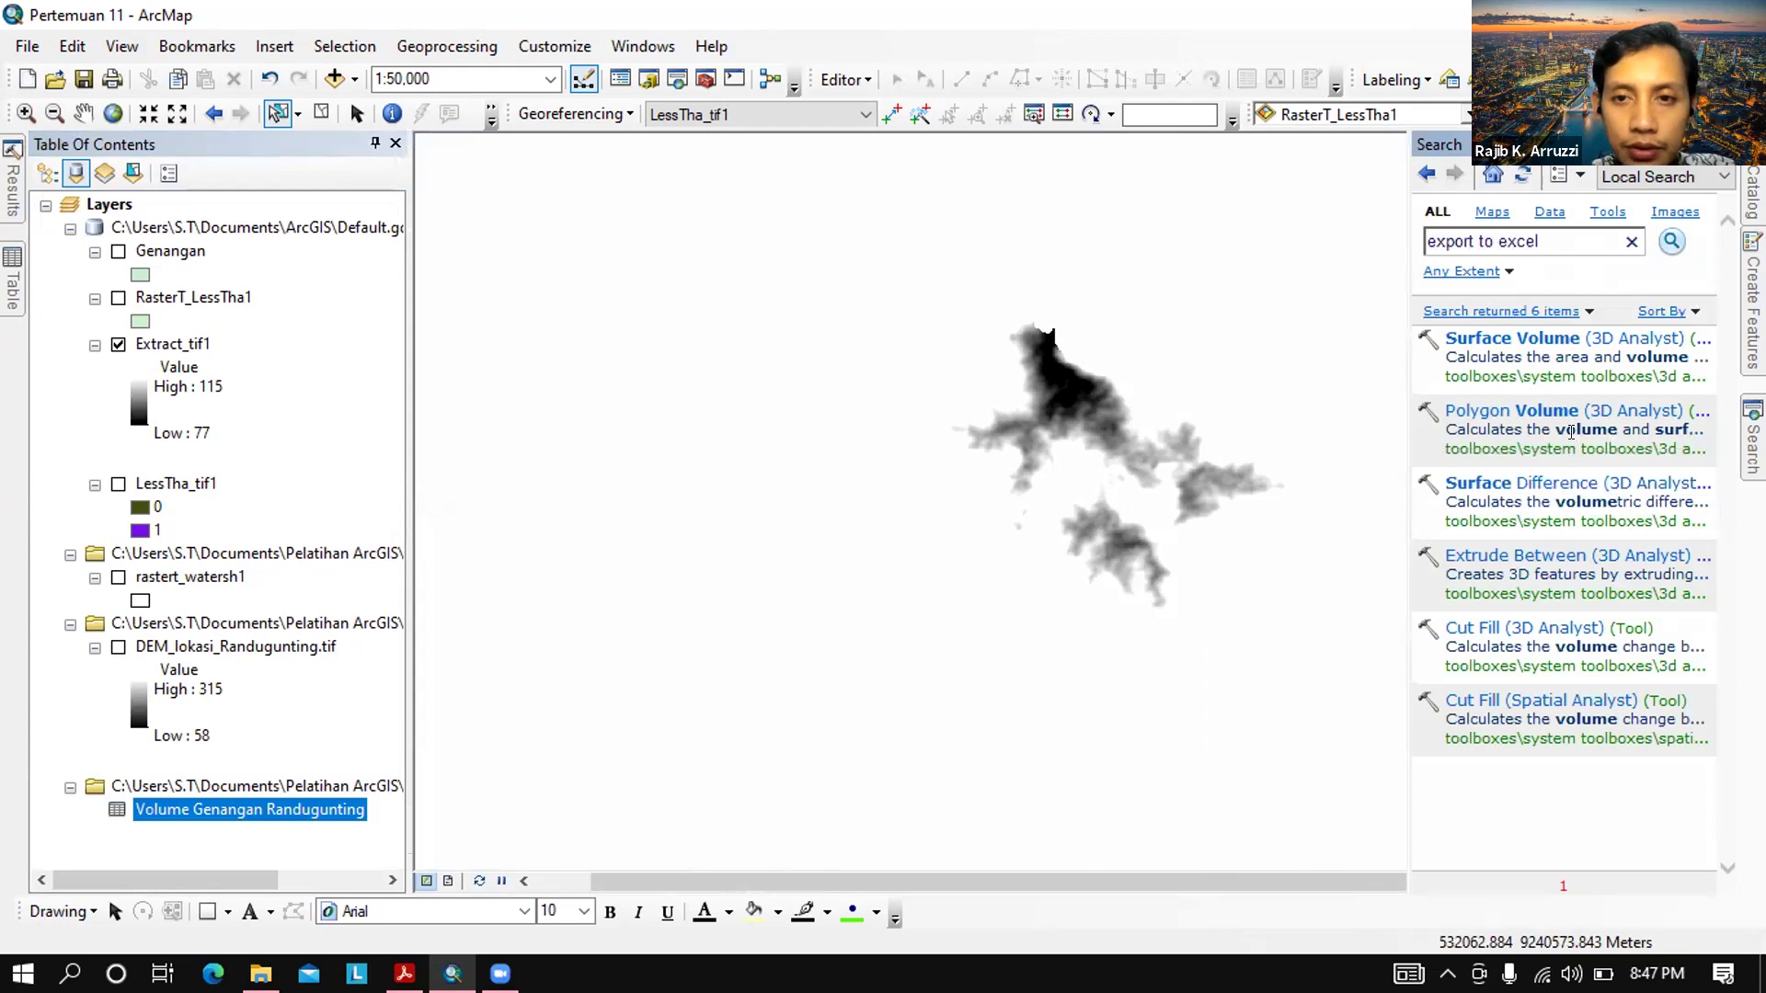
{"action": "key", "text": "Return"}
{"action": "left_click", "coordinate": [1582, 455]}
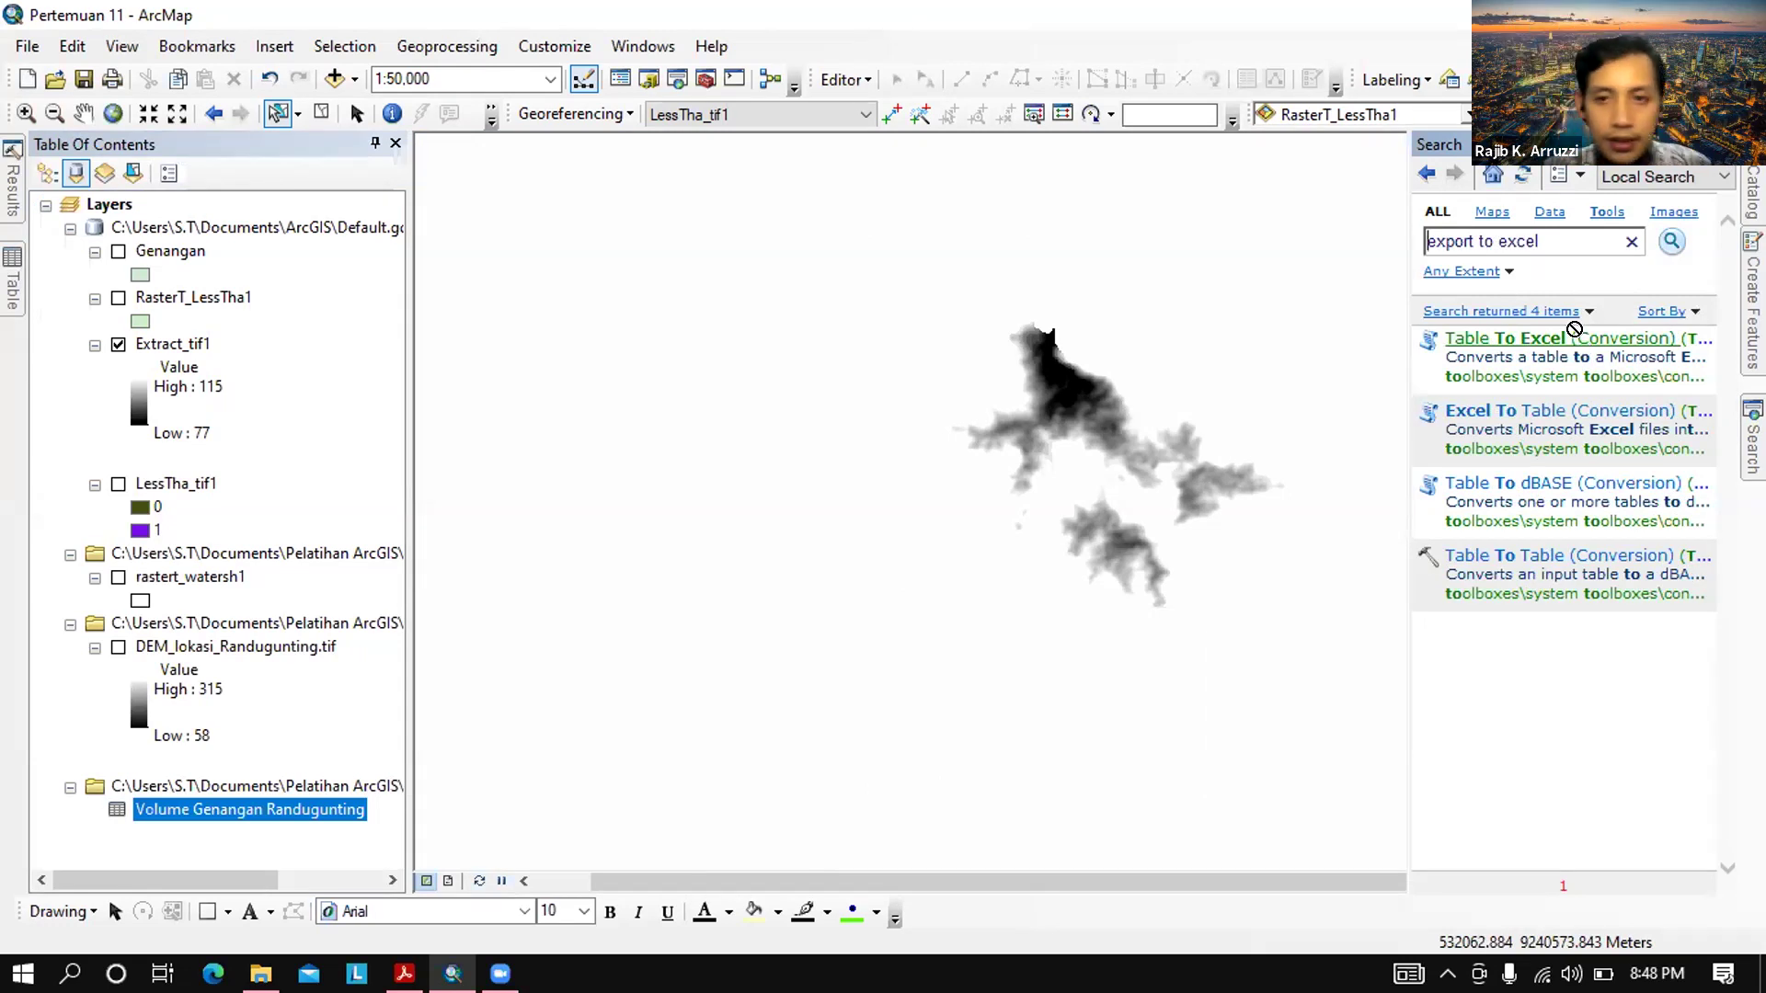
{"action": "left_click", "coordinate": [1505, 411]}
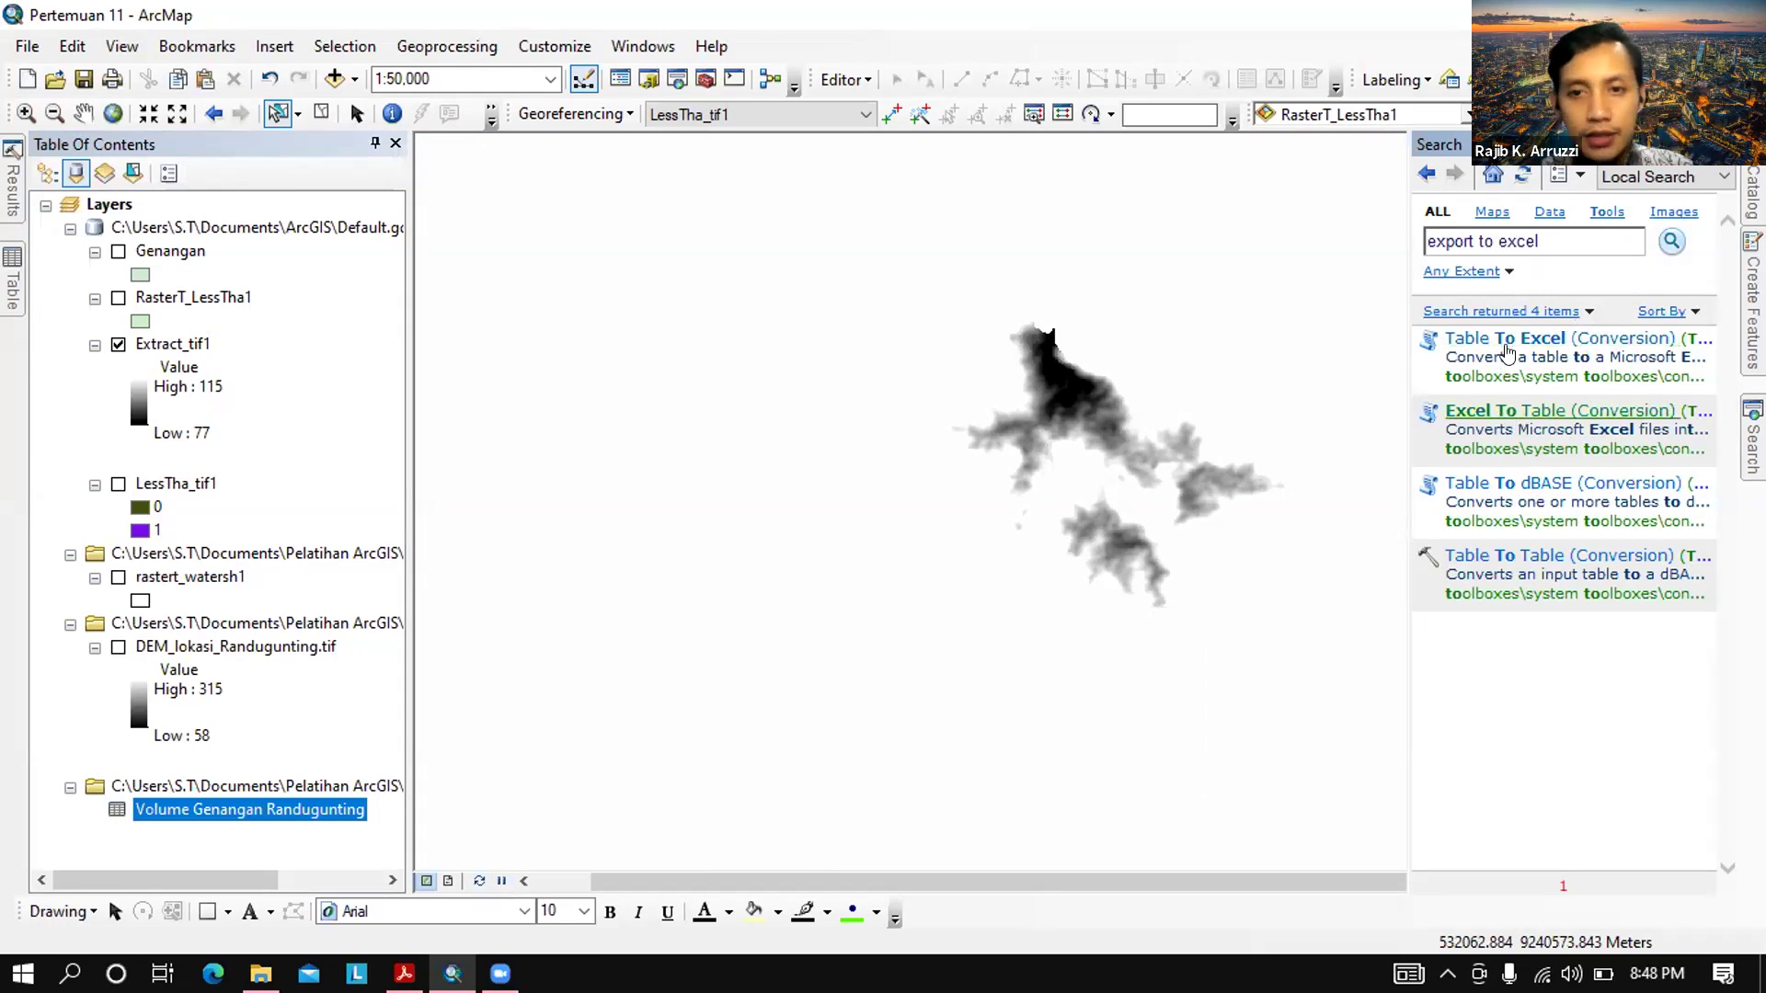
{"action": "left_click", "coordinate": [1545, 348]}
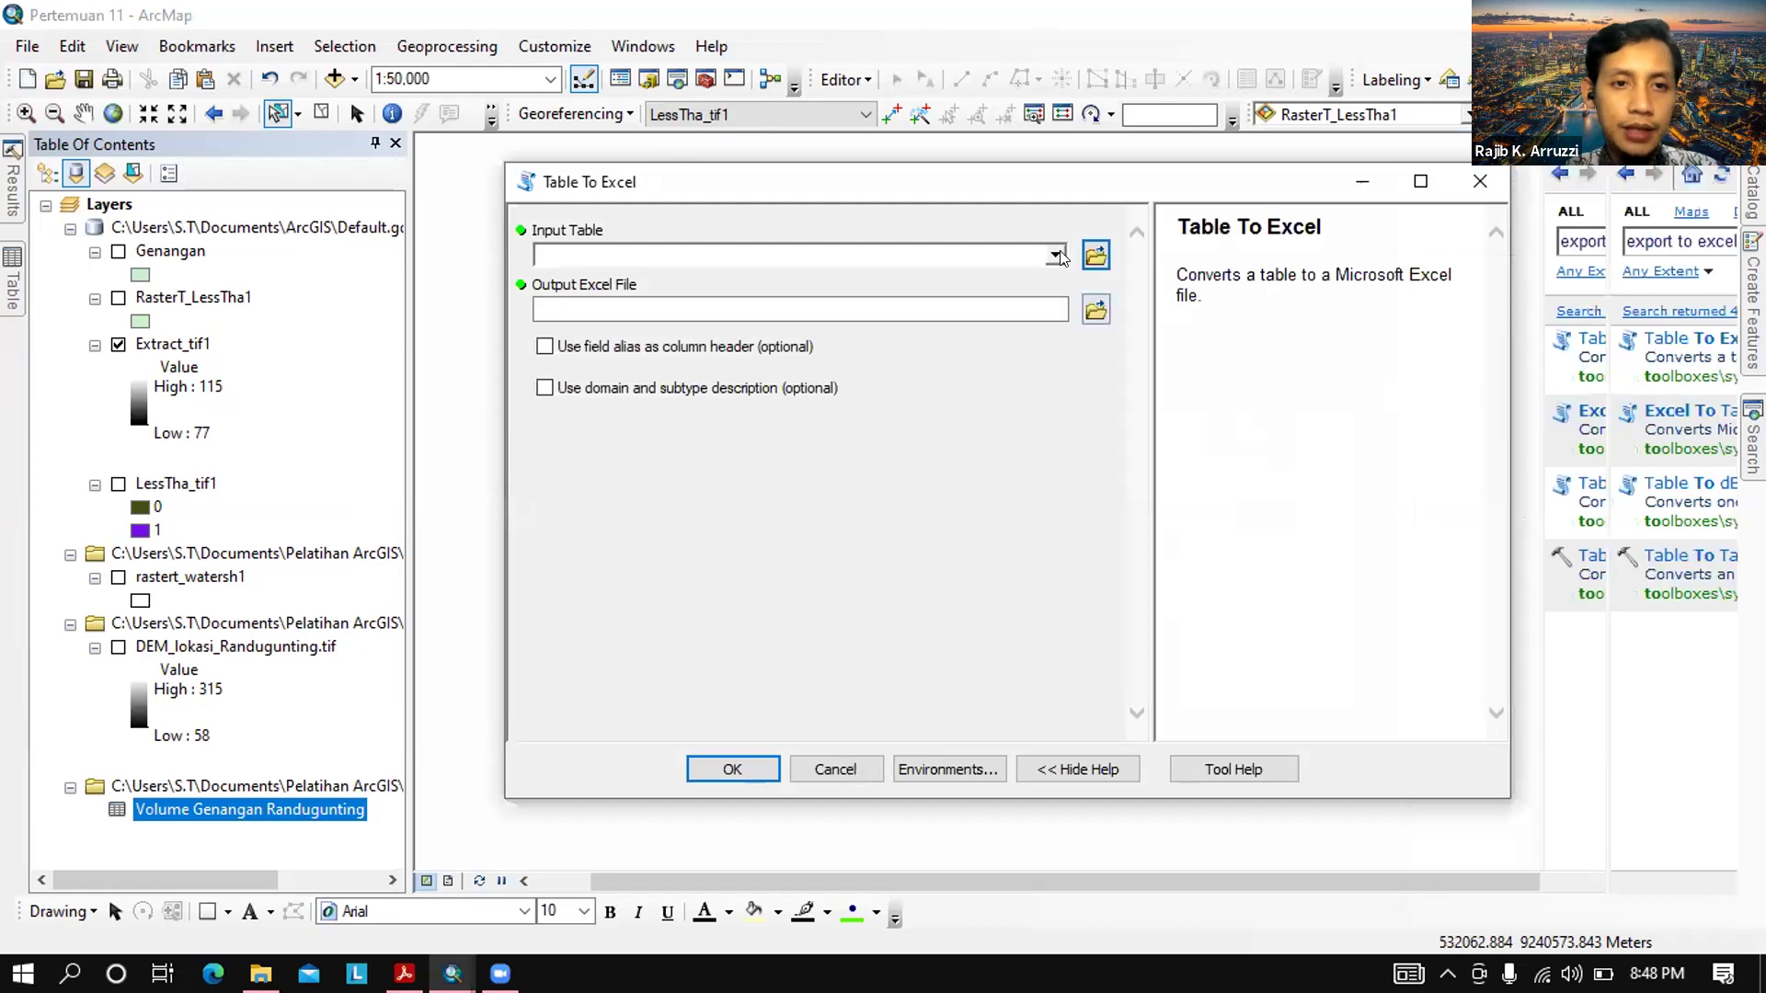
Export the Volume Genangan Randugunting table to an Excel file of the same name in the Pelatihan 11 folder, using field aliases as column headers
{"action": "left_click", "coordinate": [776, 284]}
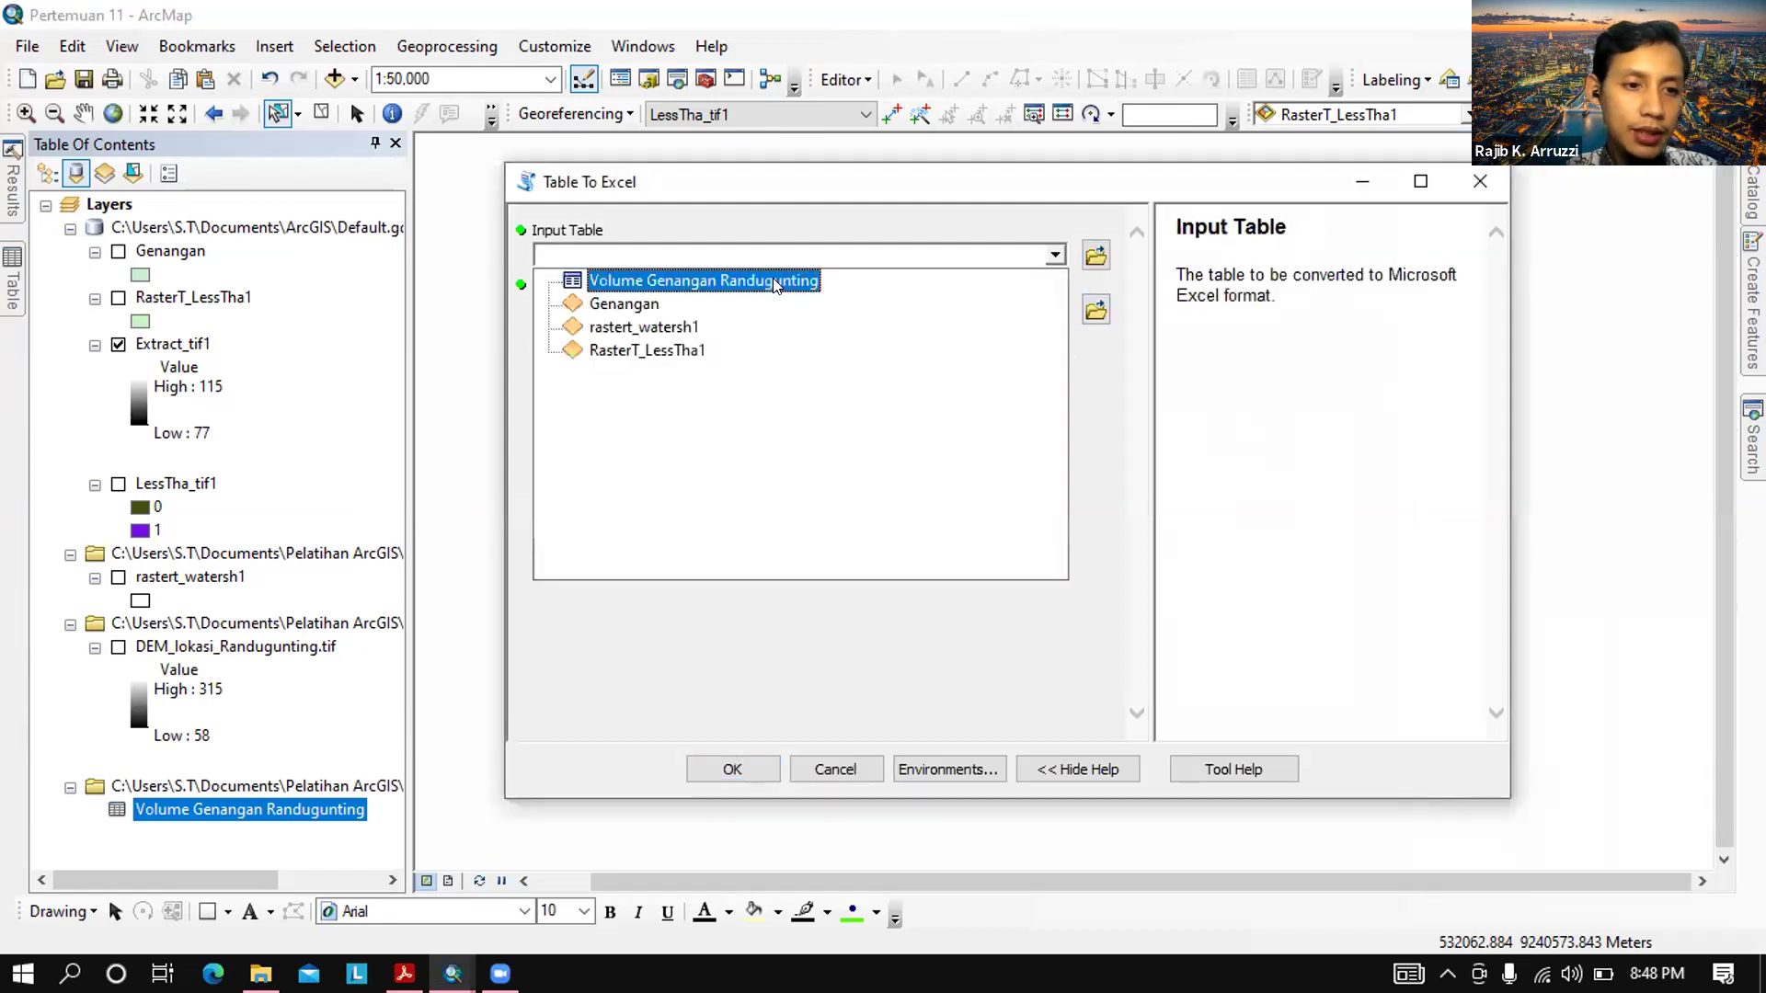
{"action": "left_click", "coordinate": [775, 281]}
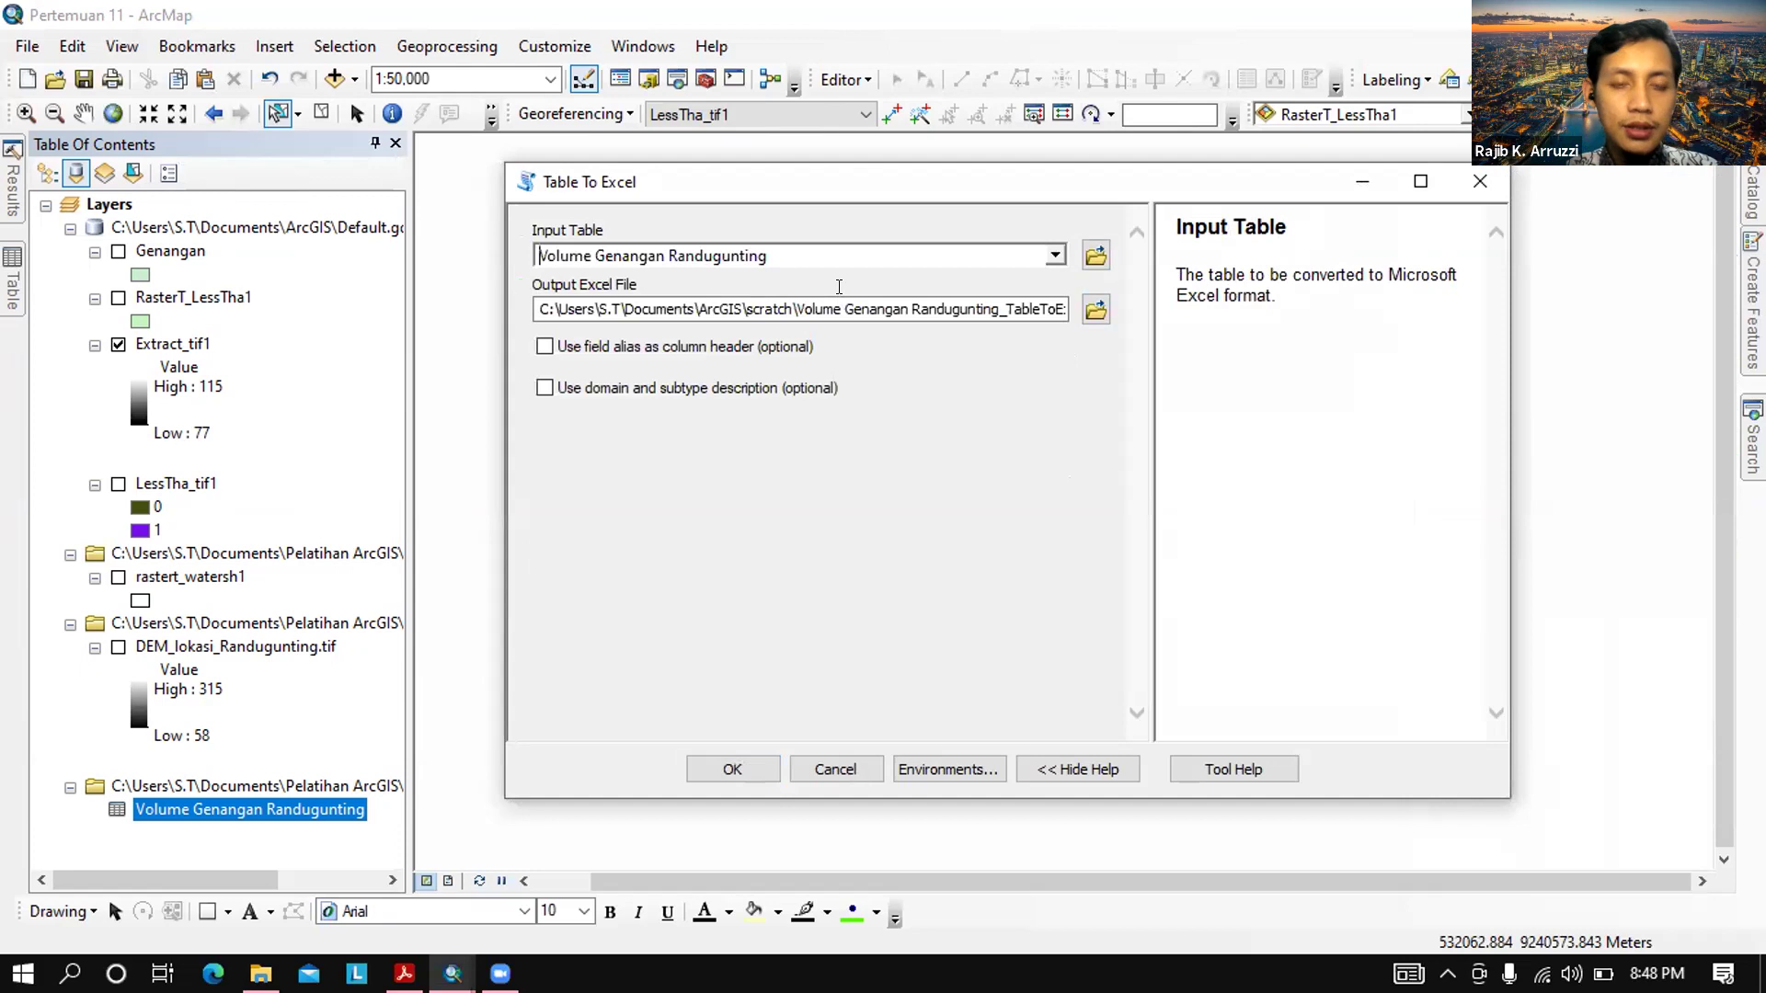
{"action": "left_click", "coordinate": [1094, 310]}
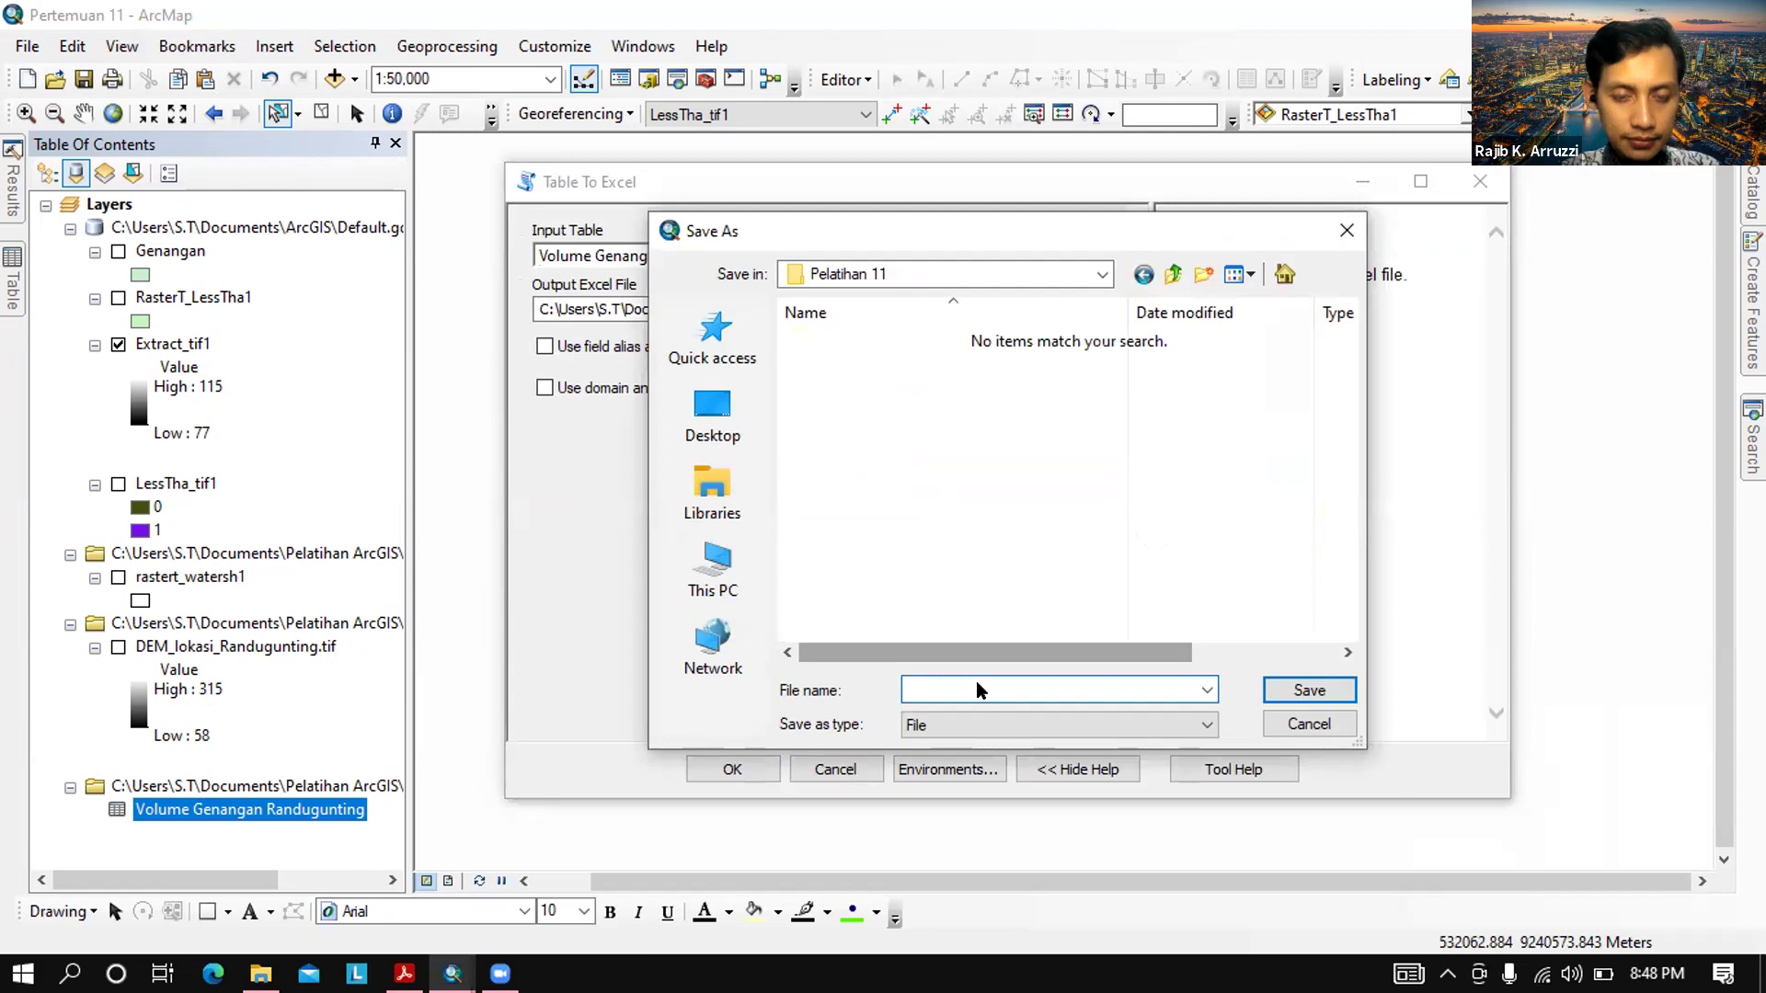
{"action": "key", "text": "Caps_Lock"}
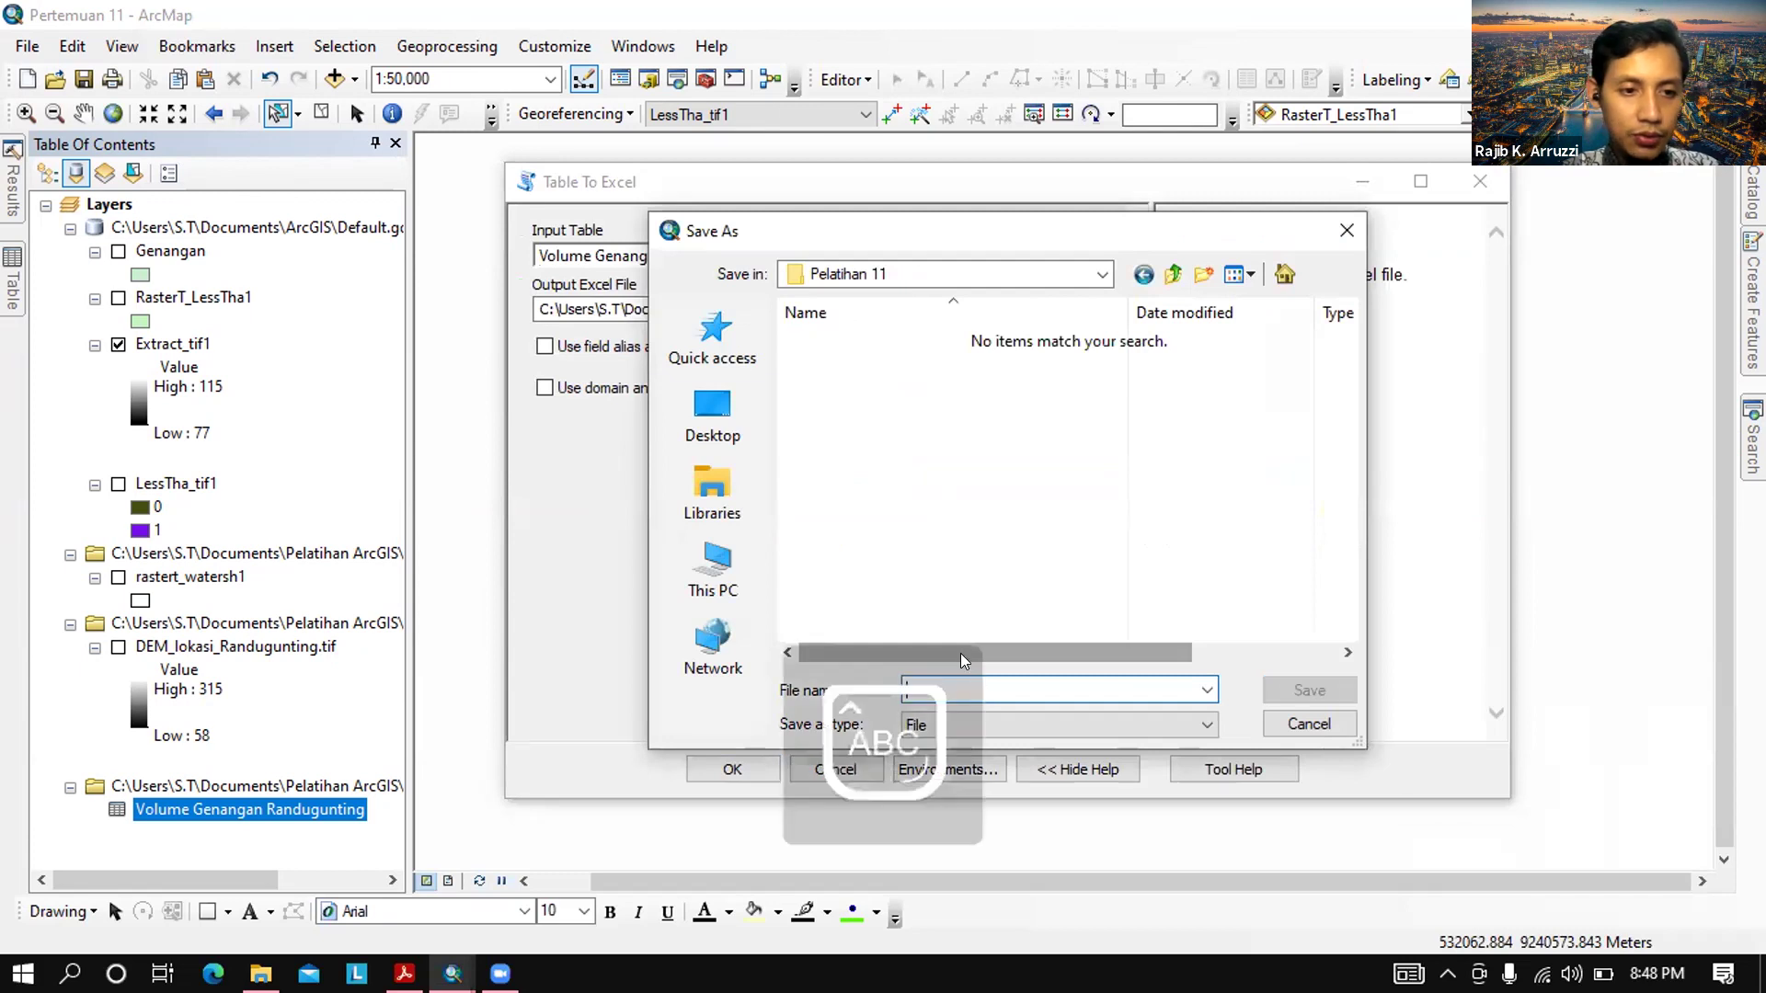
{"action": "type", "text": "V"}
{"action": "key", "text": "Caps_Lock"}
{"action": "type", "text": "olume Gen"}
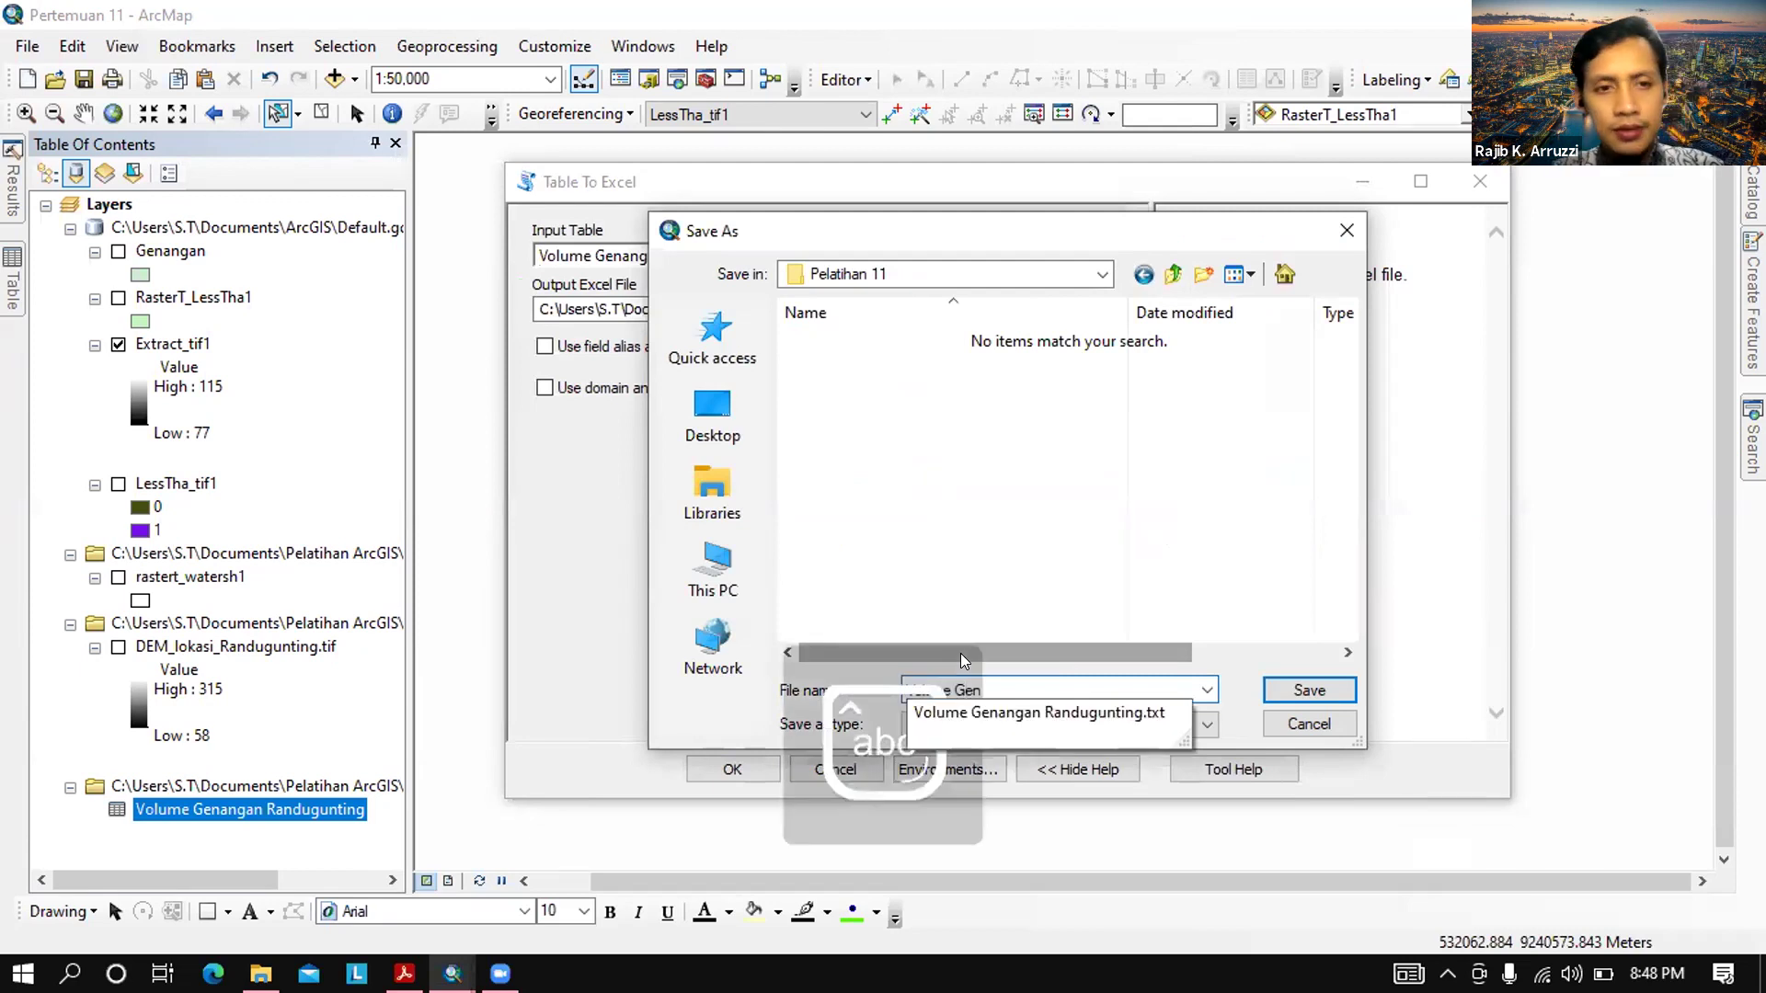
{"action": "type", "text": "angan"}
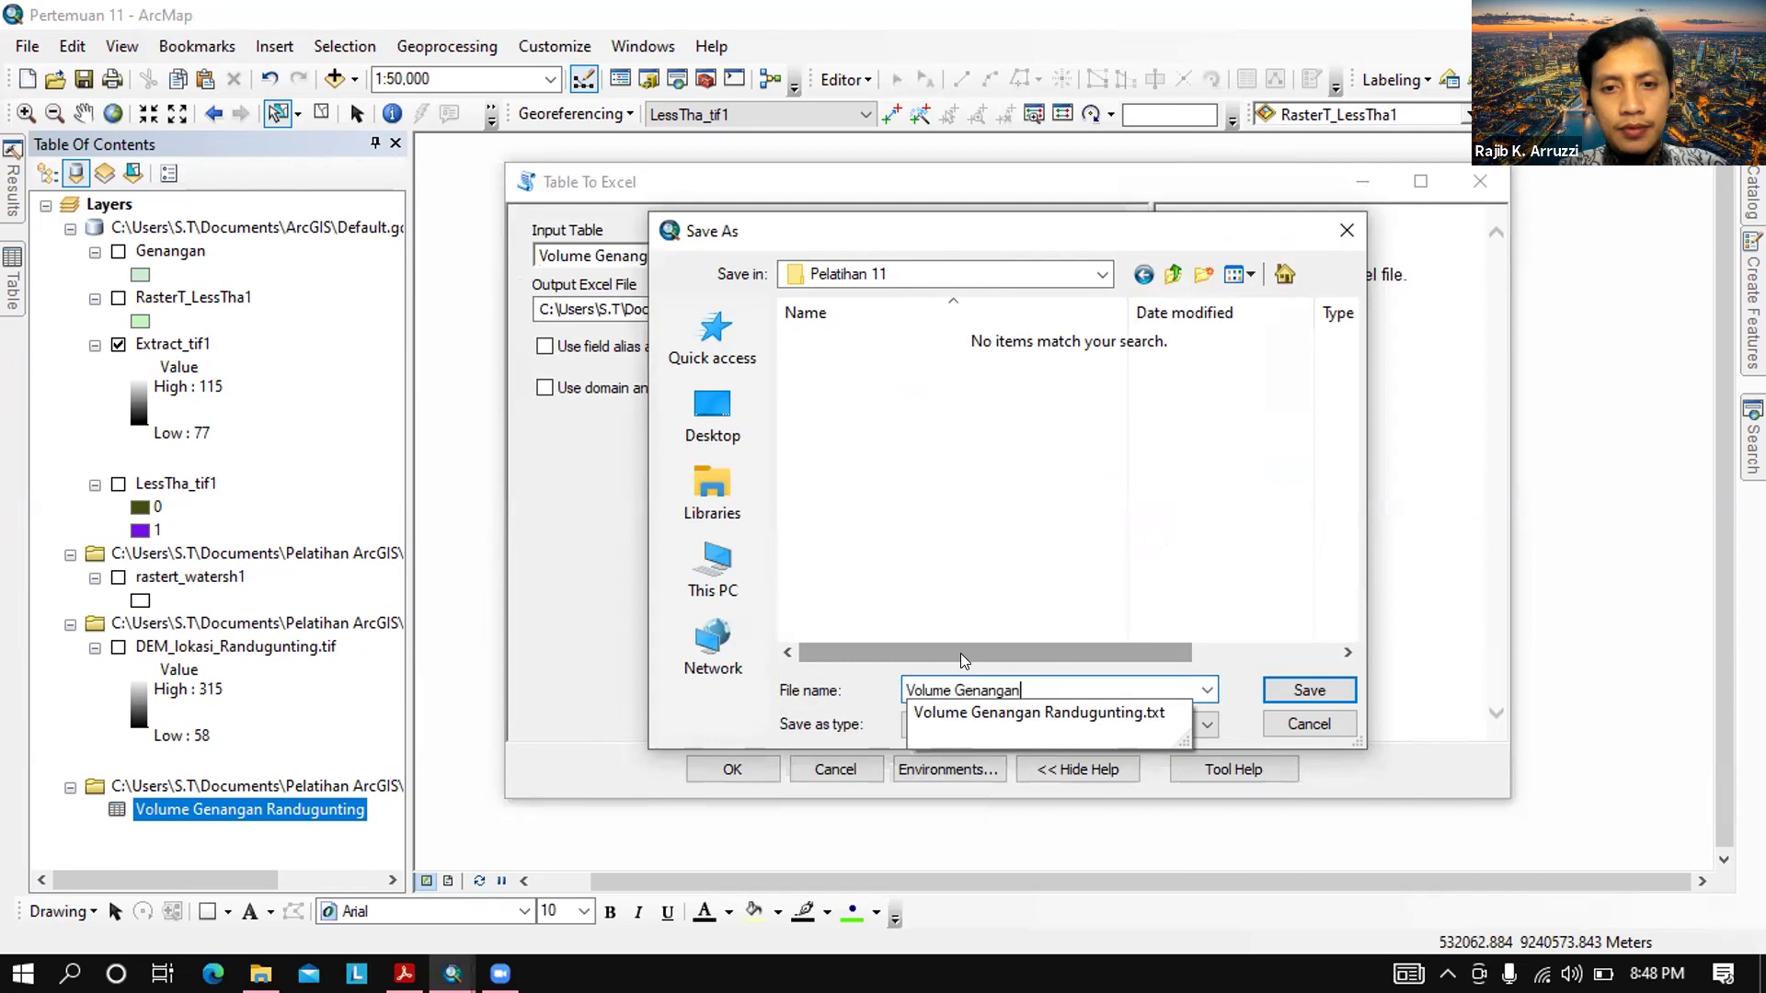
{"action": "type", "text": " Randugunting"}
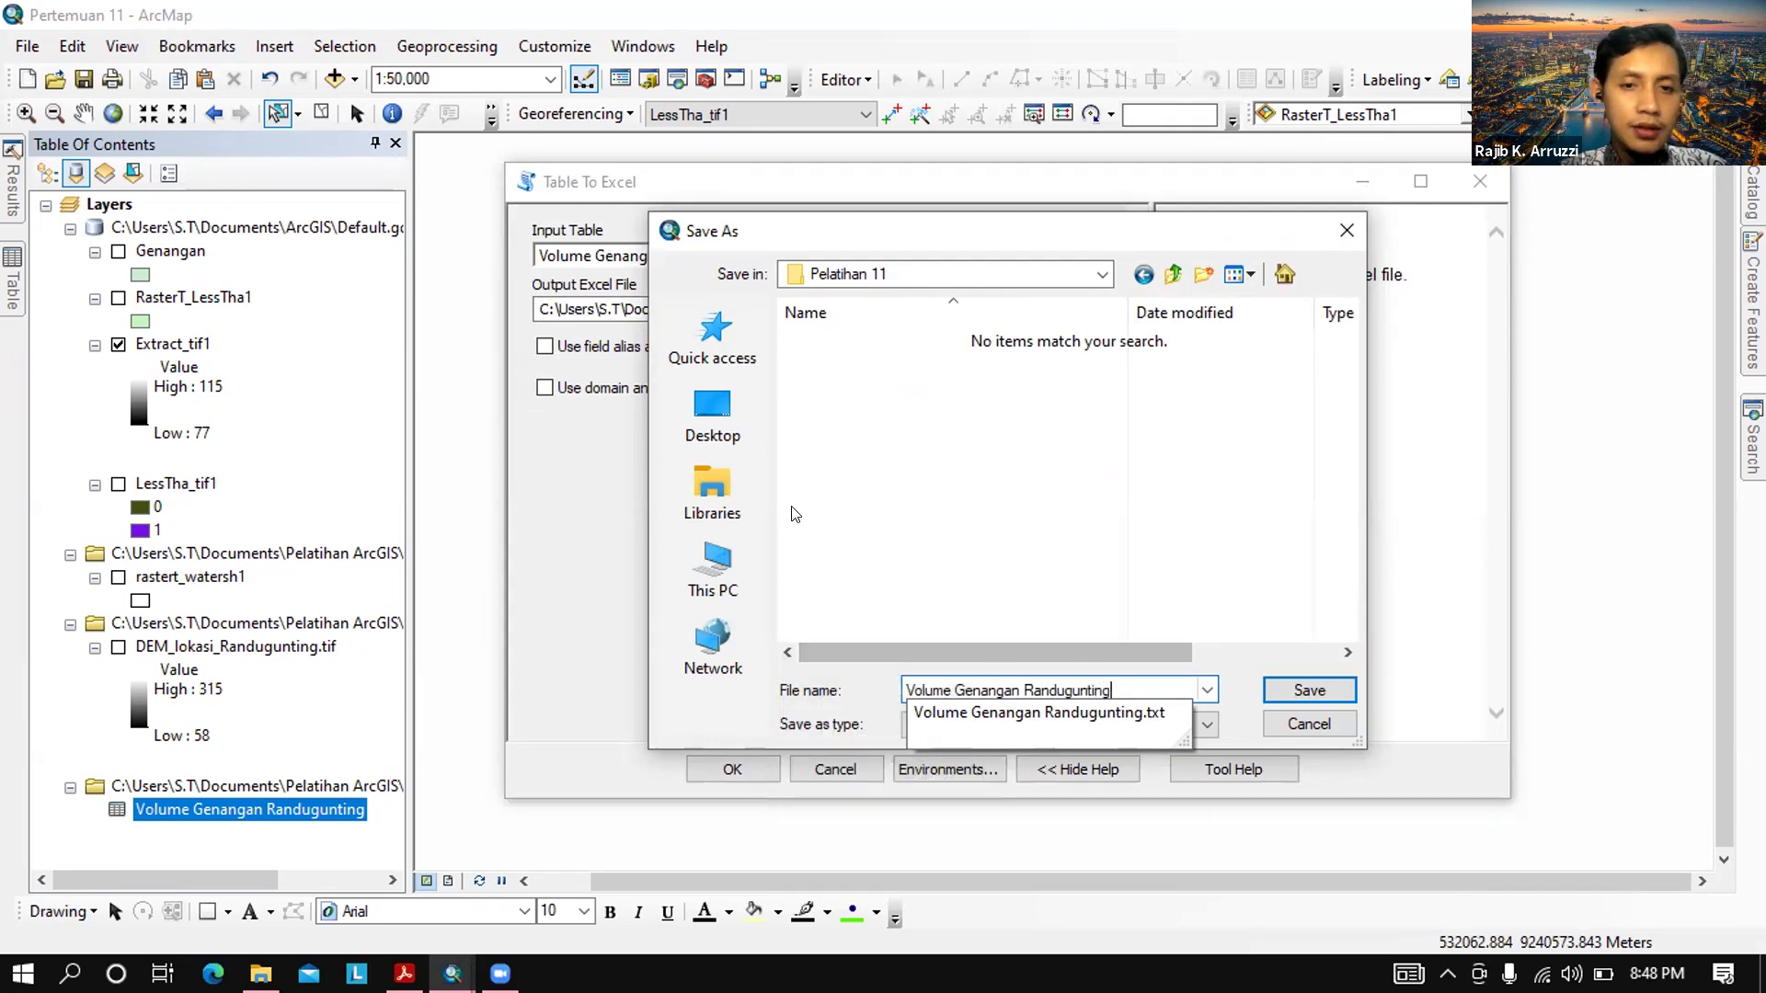
{"action": "key", "text": "Return"}
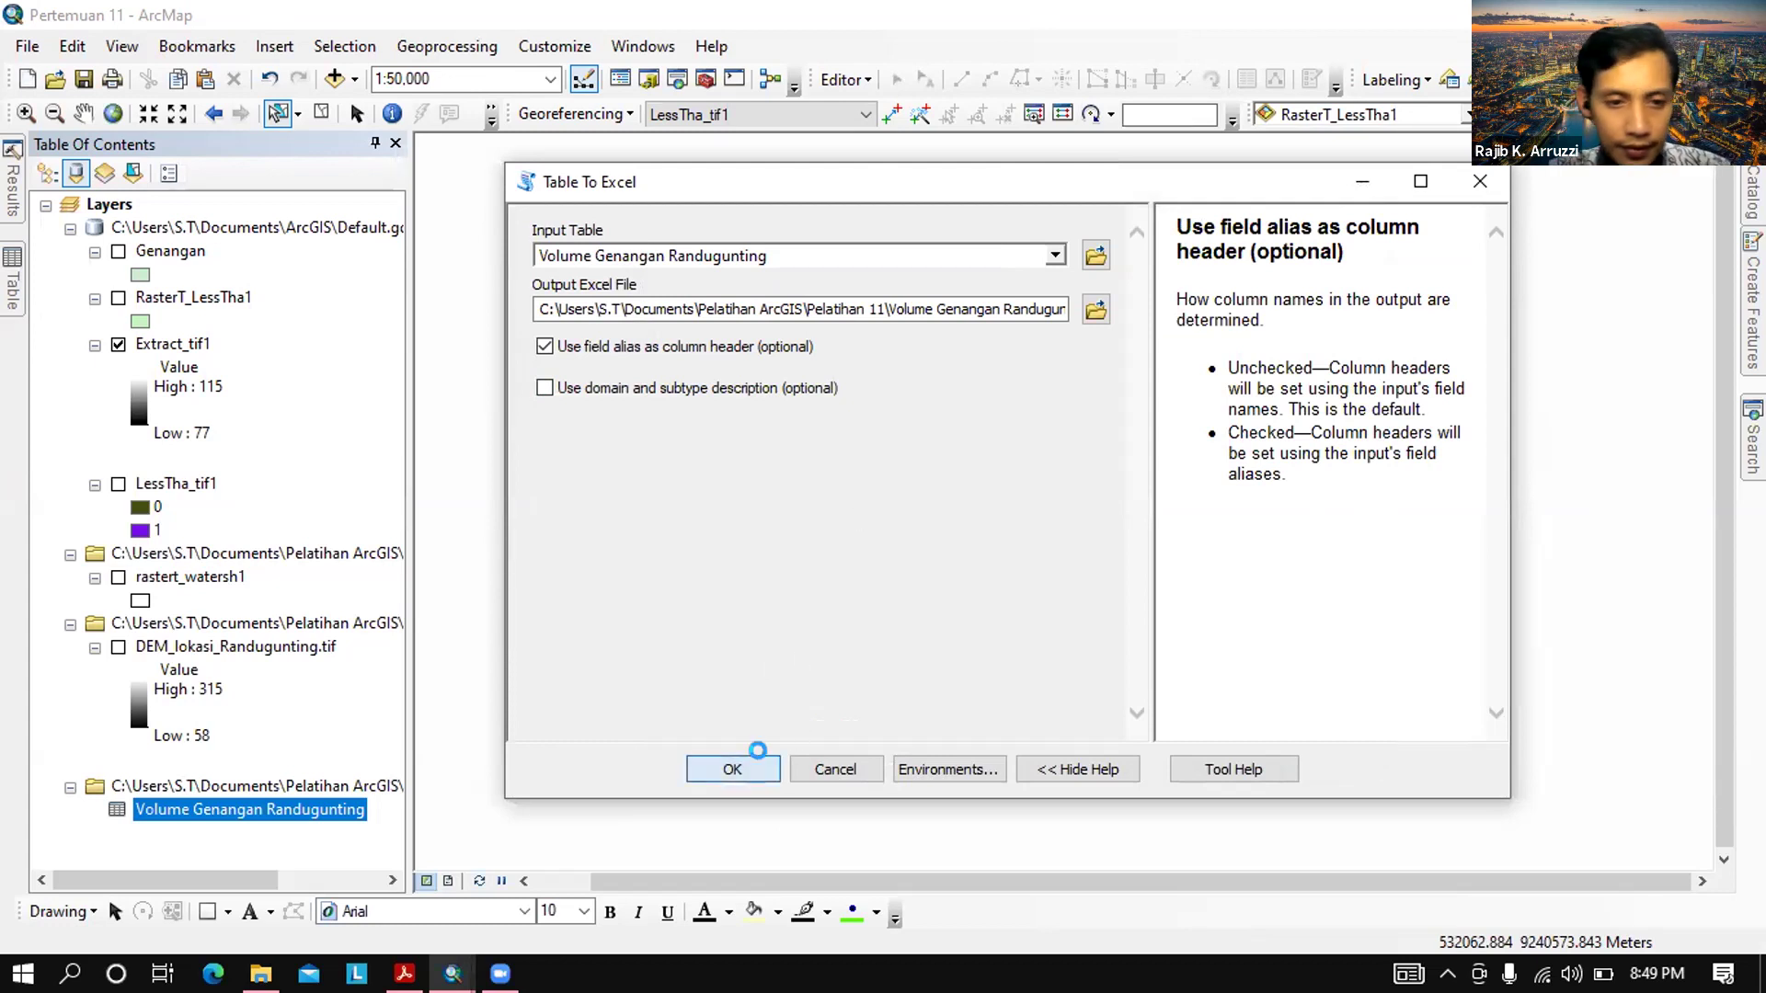
{"action": "left_click", "coordinate": [732, 769]}
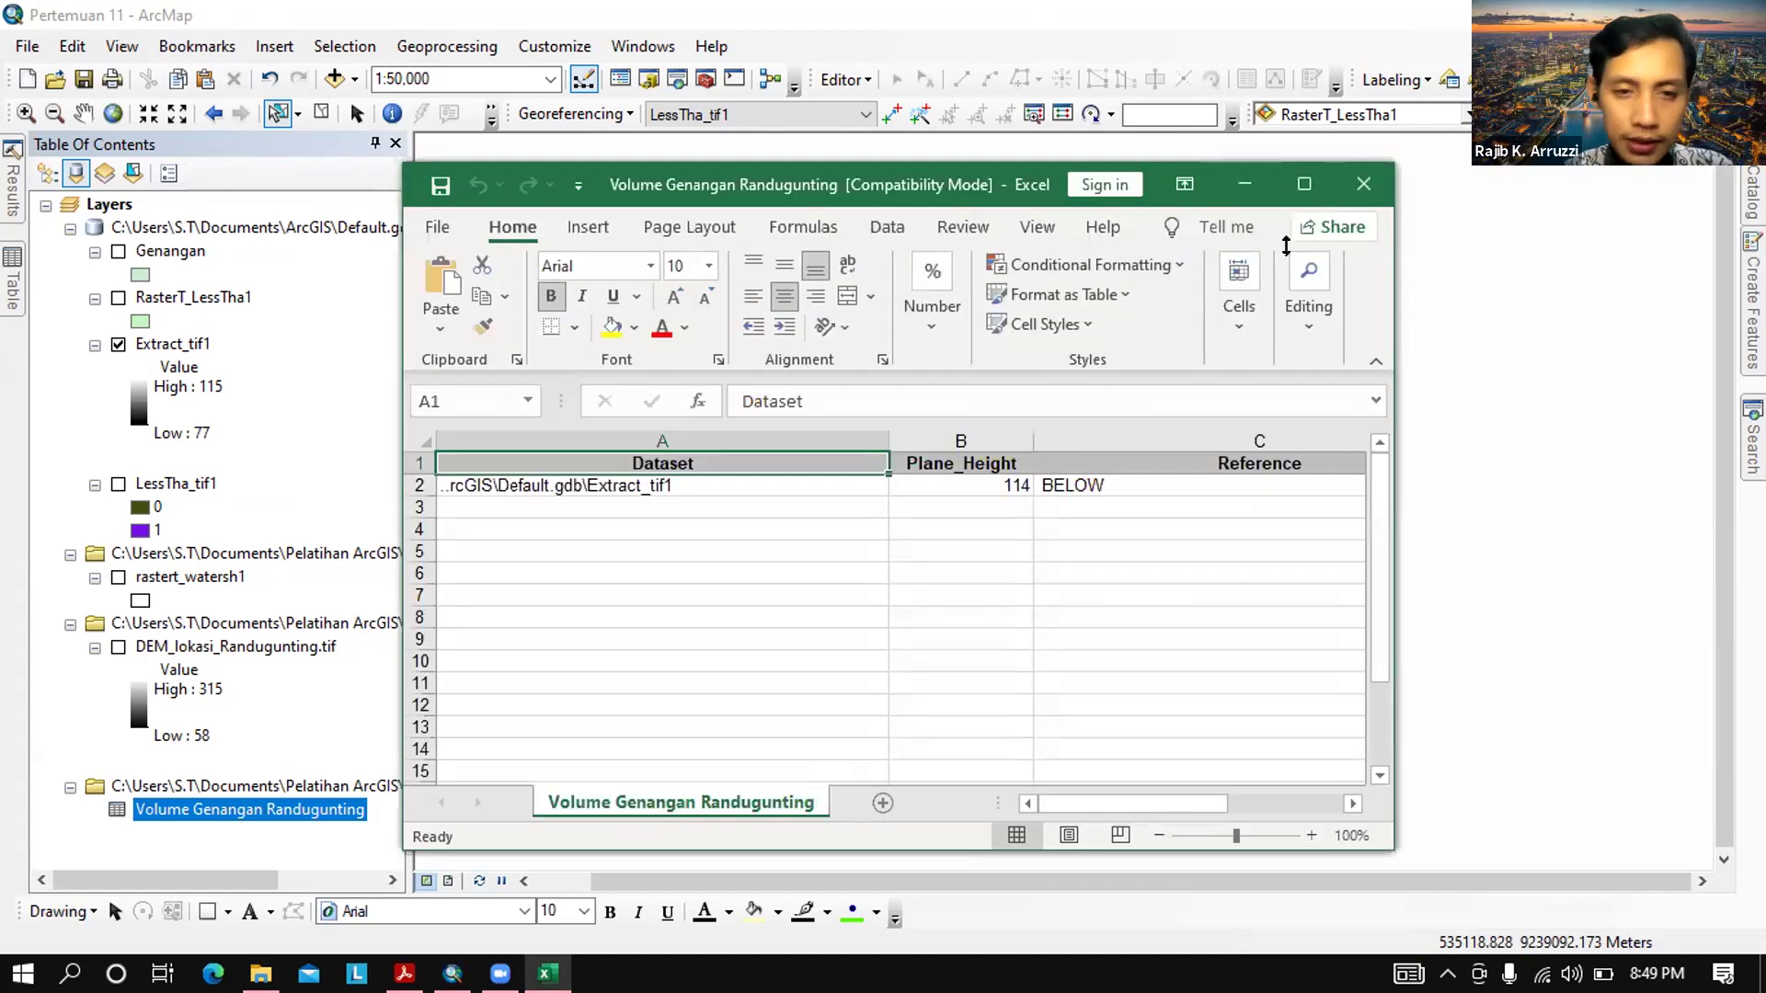
Maximize the exported Excel workbook, examine its area and volume columns, and switch back to ArcMap
{"action": "key", "text": "super+Up"}
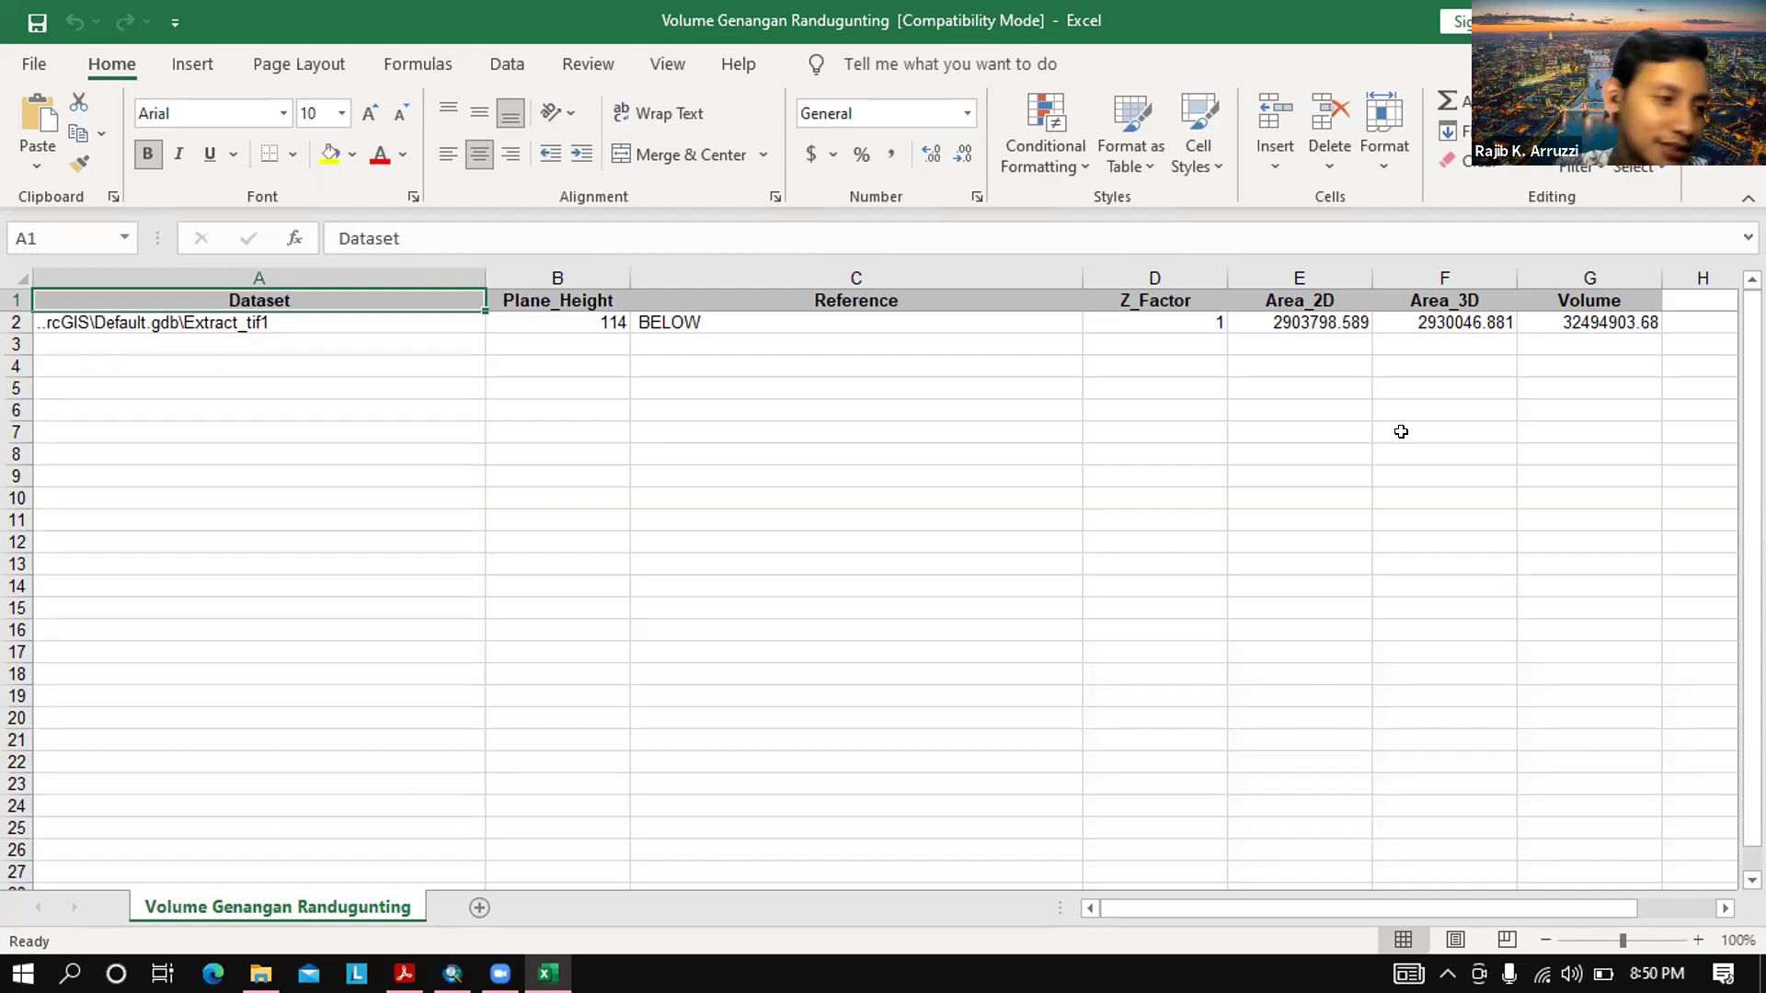
{"action": "left_click", "coordinate": [1616, 22]}
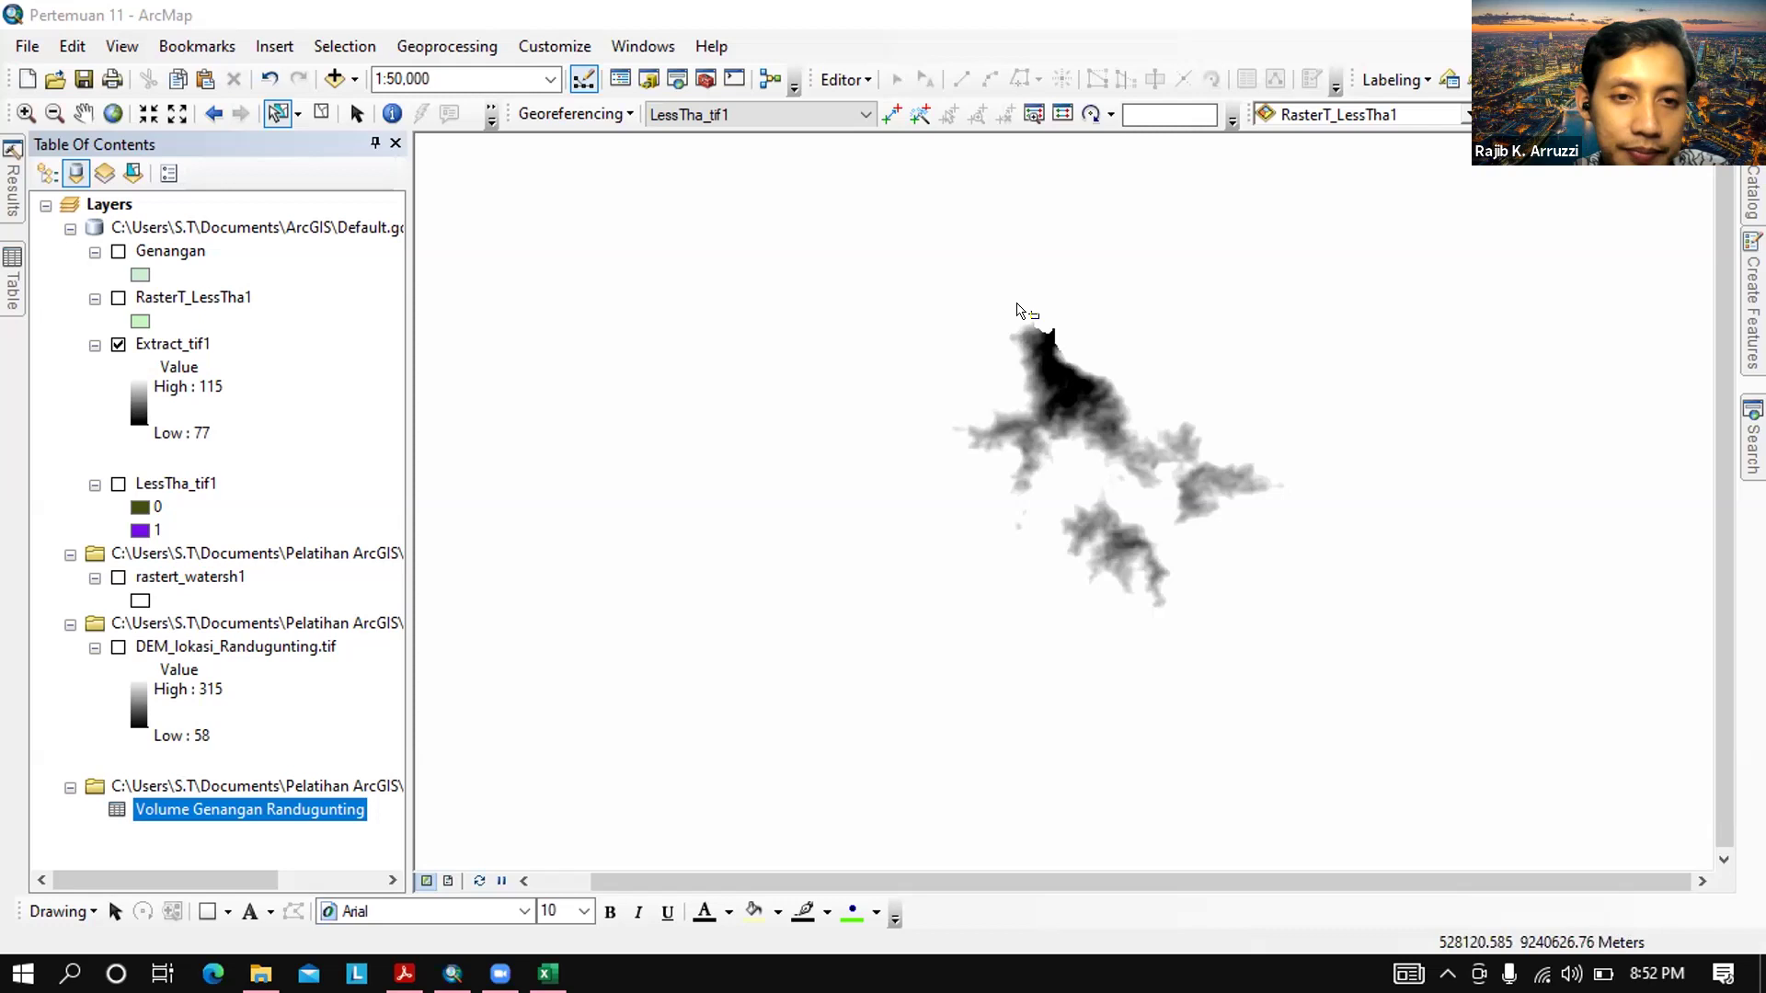
{"action": "scroll", "coordinate": [1024, 314], "scroll_direction": "down", "scroll_amount": 2}
{"action": "scroll", "coordinate": [1024, 316], "scroll_direction": "down", "scroll_amount": 3}
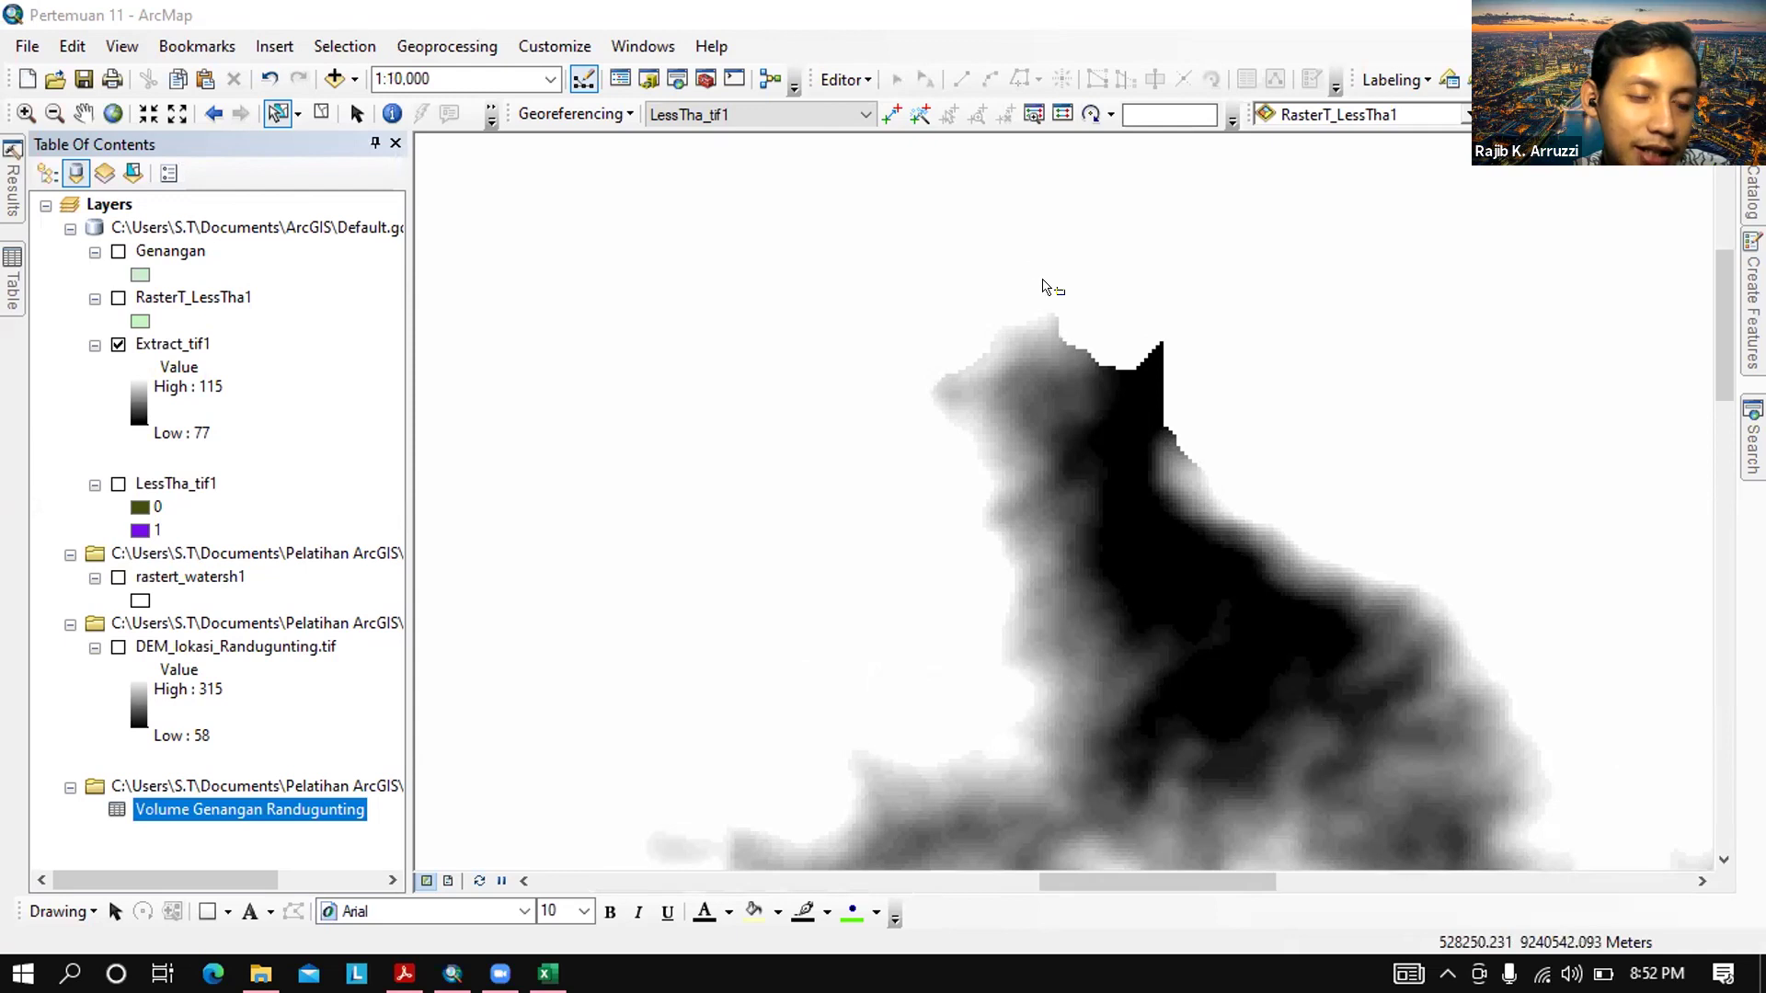
{"action": "left_click", "coordinate": [277, 111]}
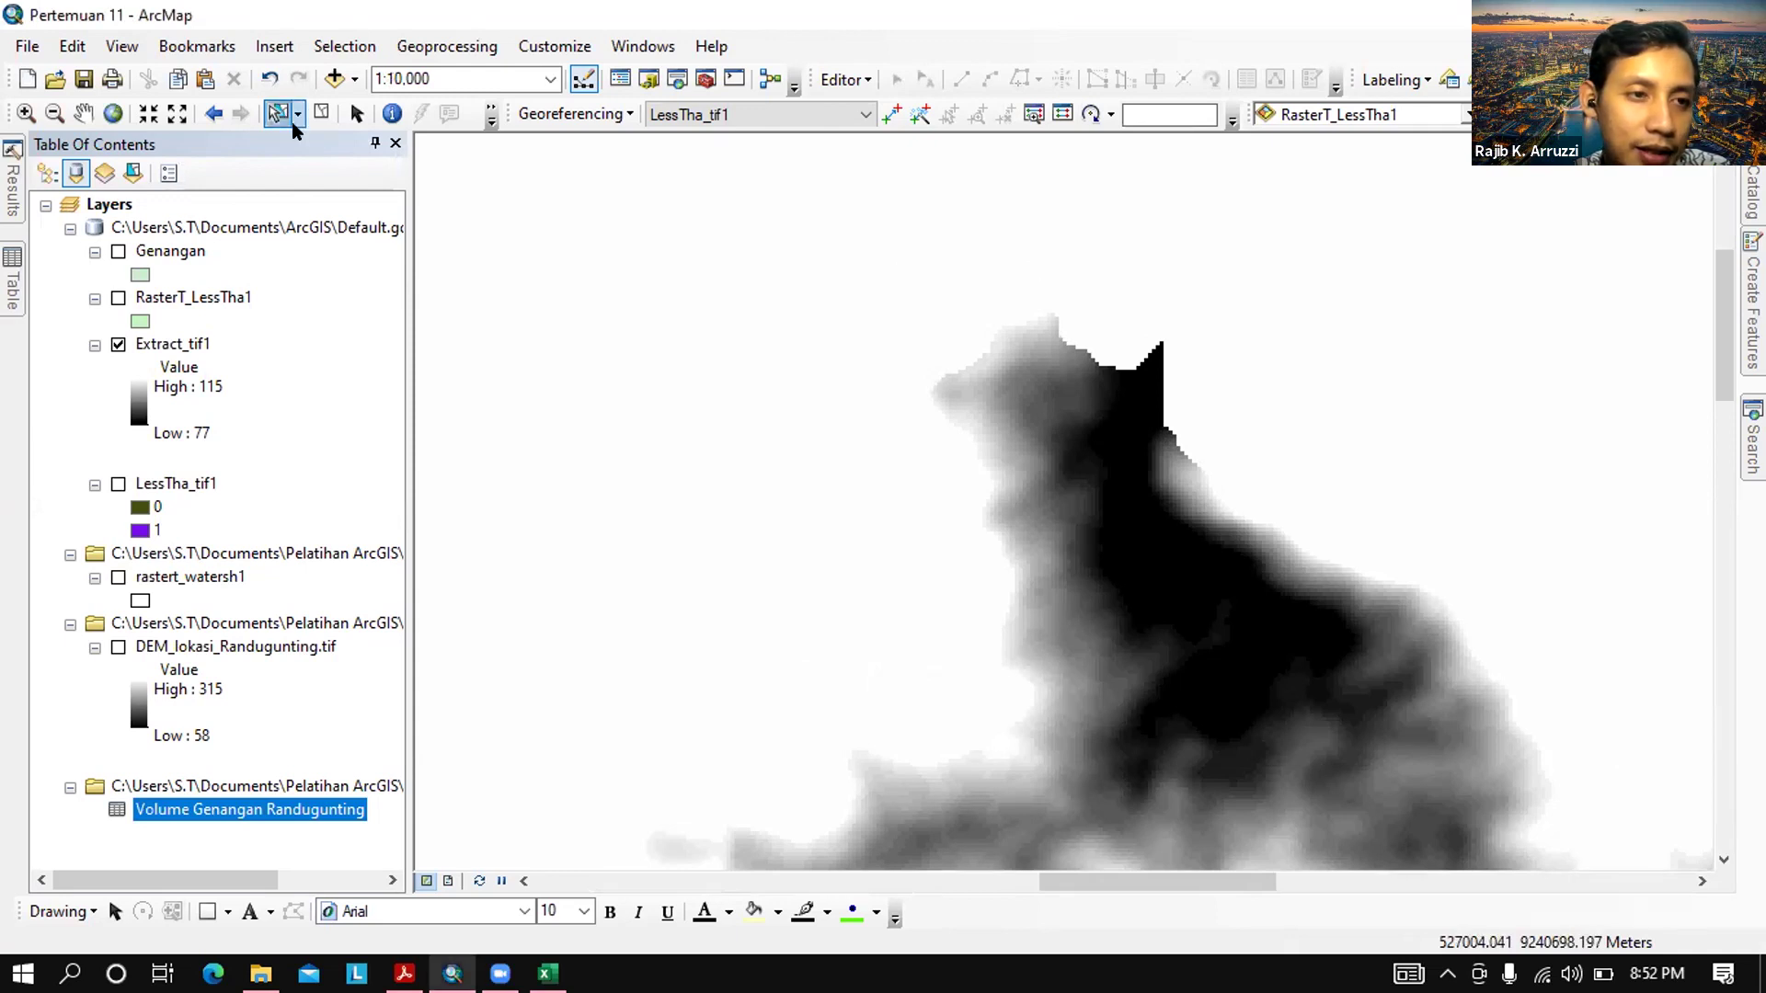
{"action": "left_click", "coordinate": [296, 114]}
{"action": "left_click", "coordinate": [300, 116]}
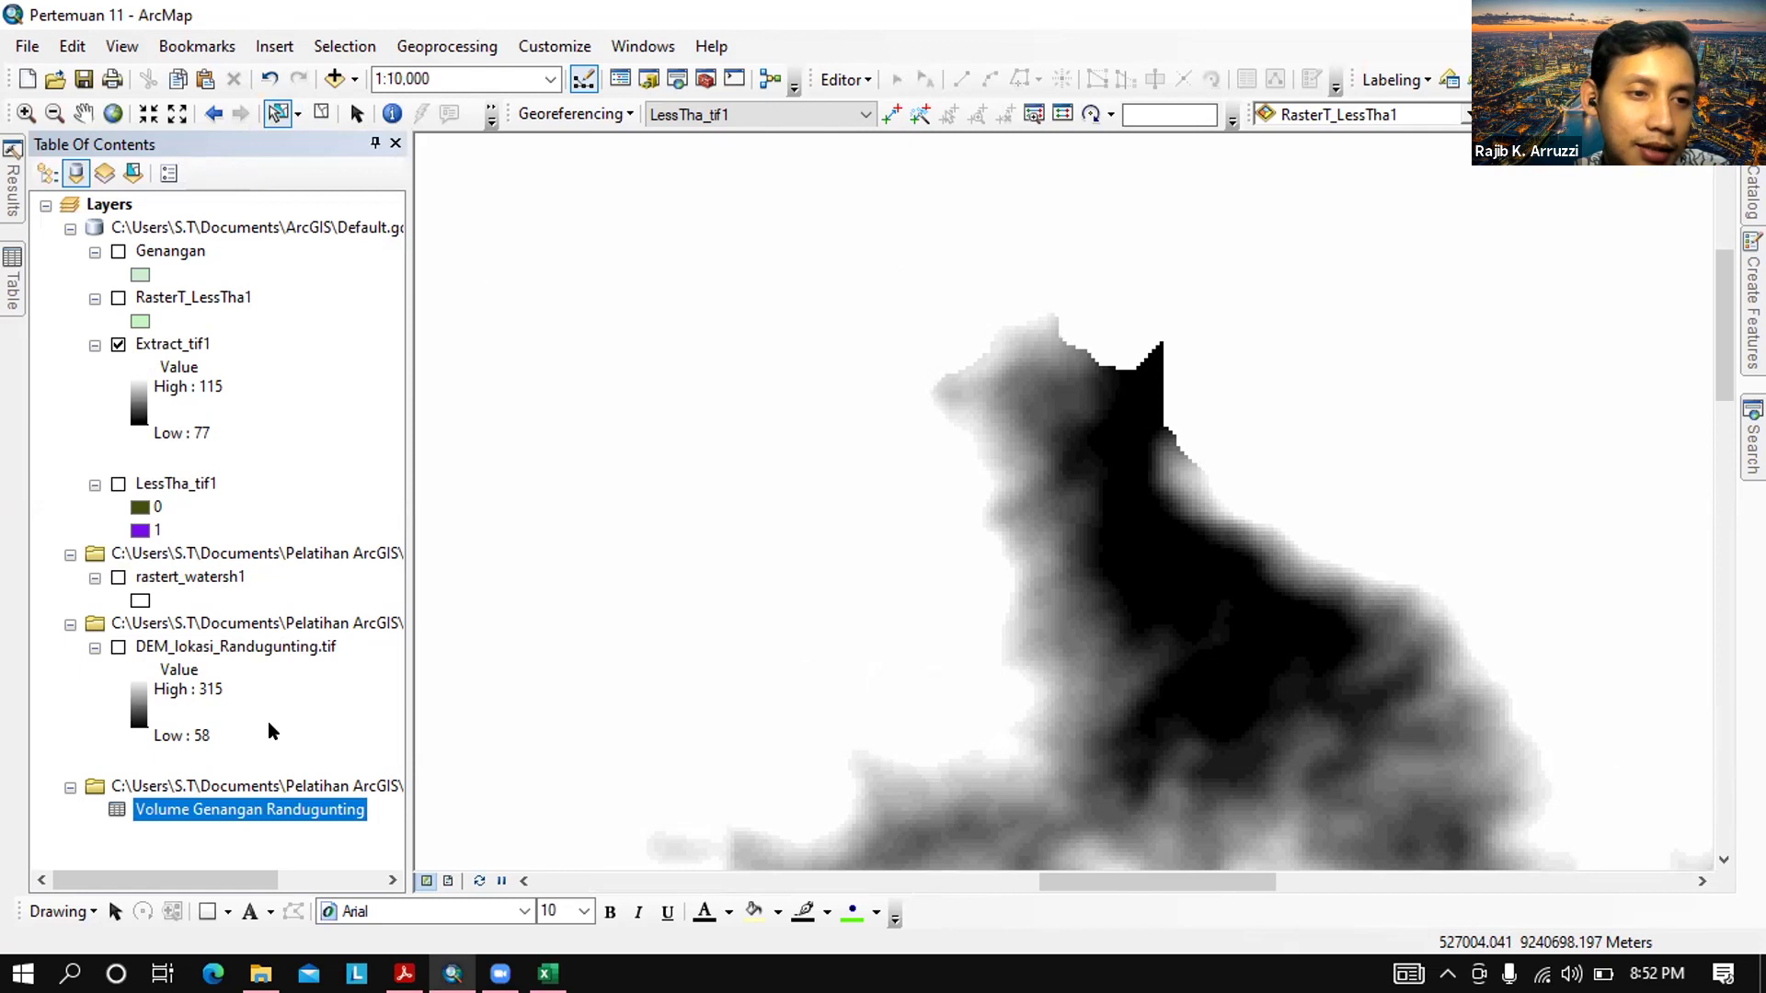
{"action": "left_click", "coordinate": [69, 213]}
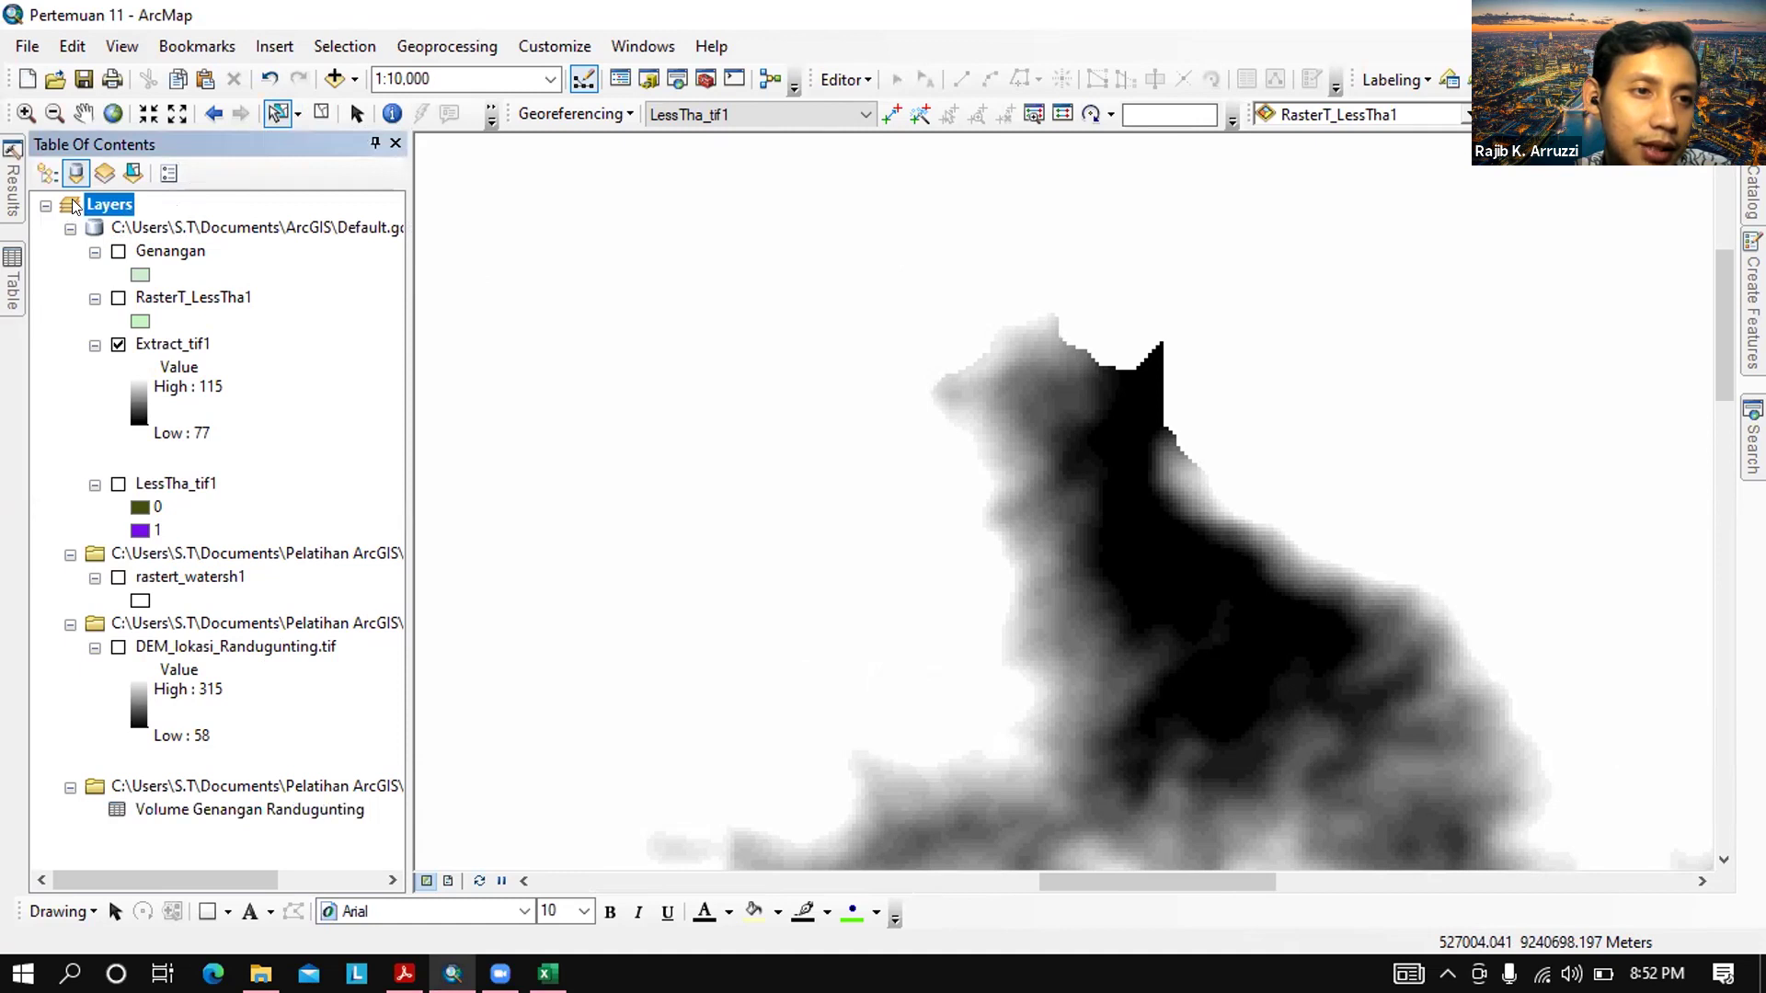
{"action": "right_click", "coordinate": [84, 205]}
{"action": "key", "text": "Escape"}
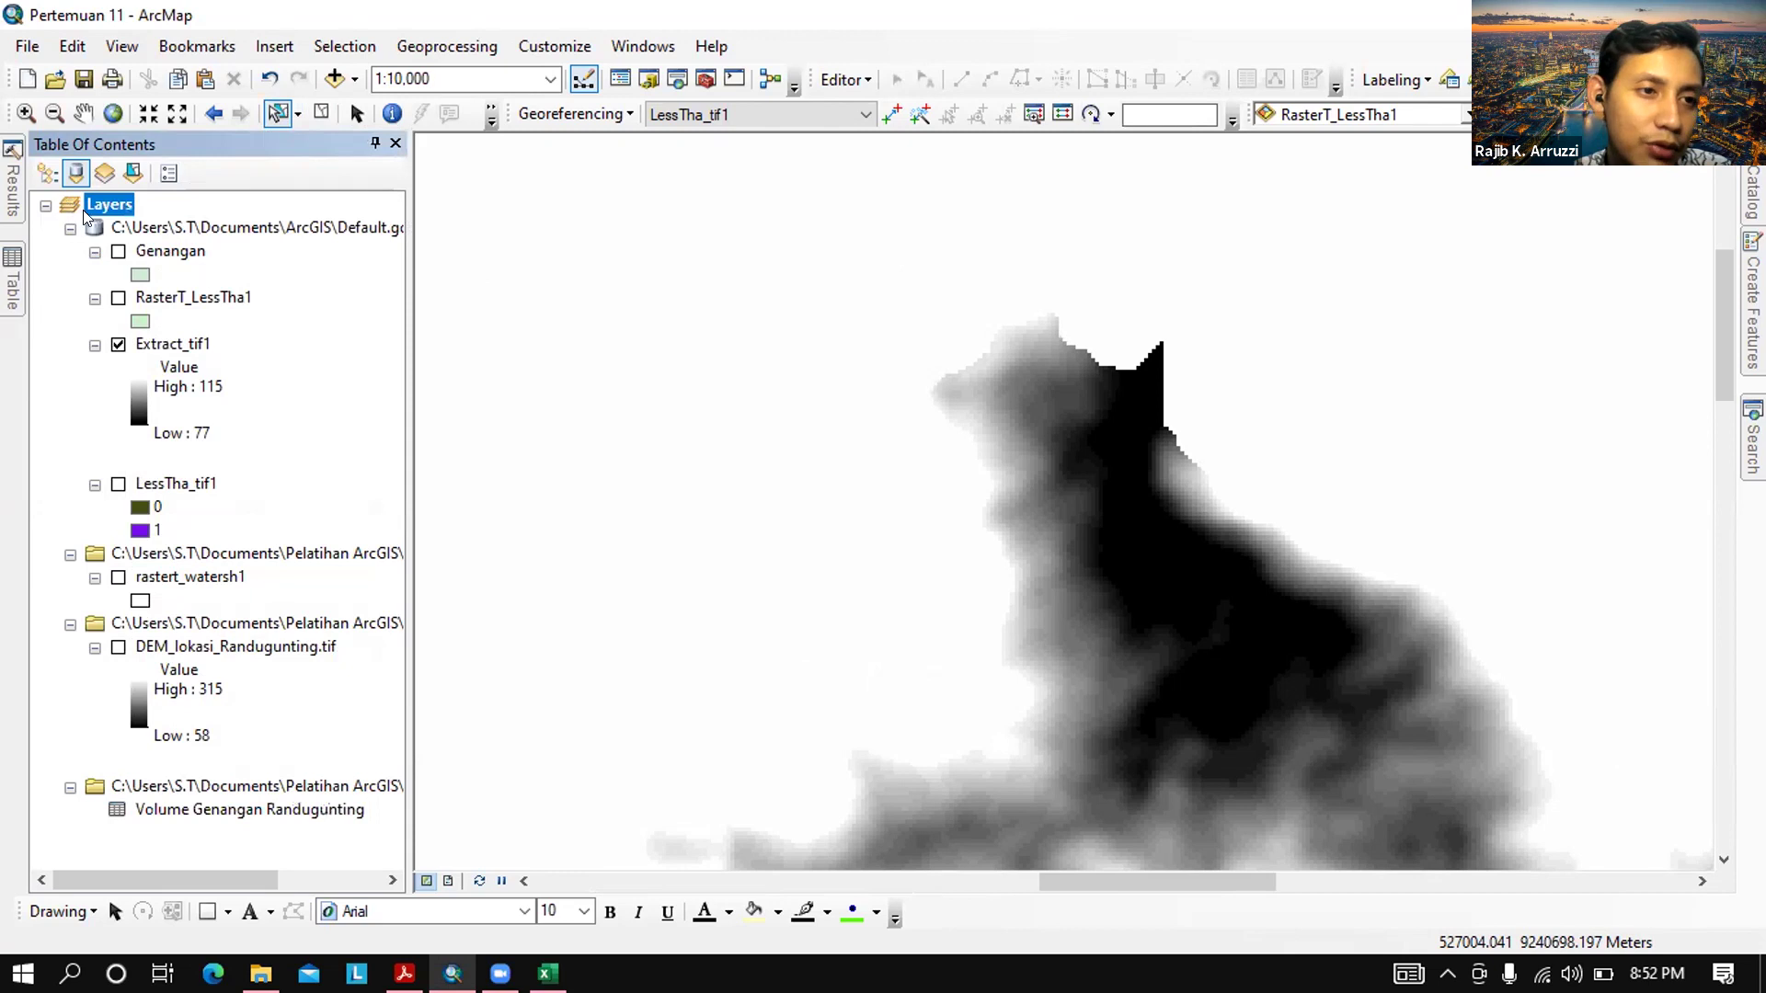
List the layers by drawing order and show the rastert_watersh1 boundary around the extracted DEM
{"action": "left_click", "coordinate": [41, 177]}
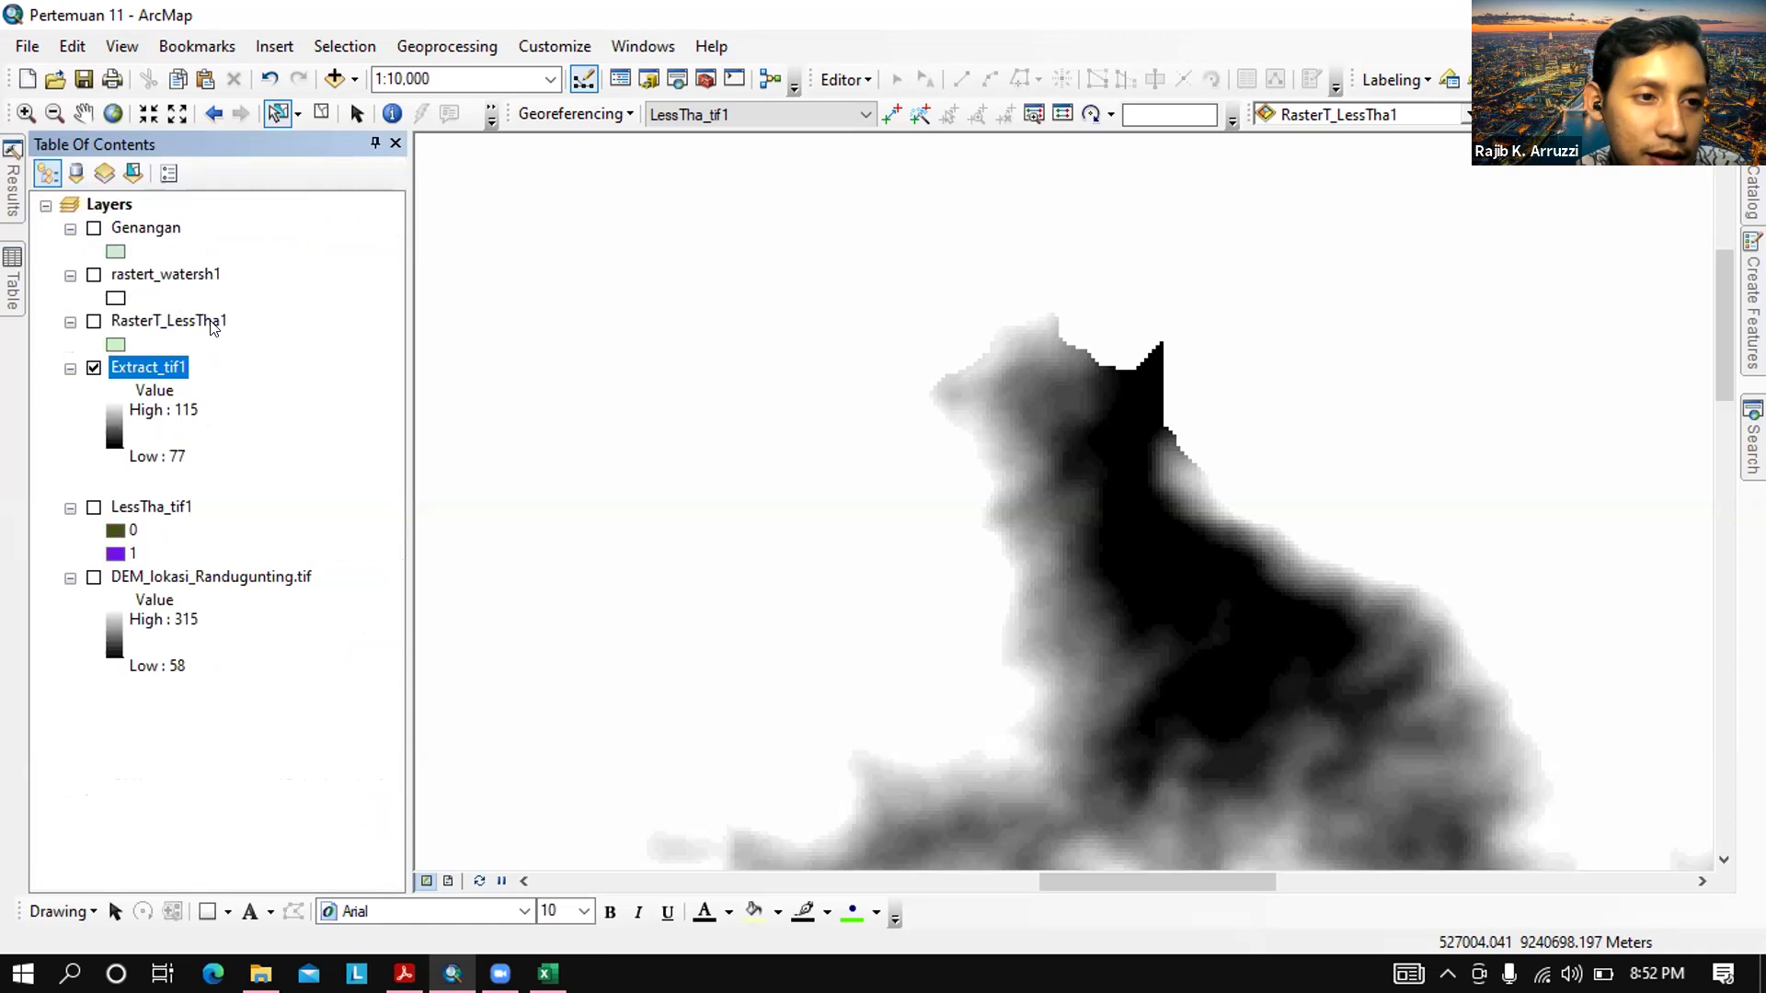
{"action": "left_click", "coordinate": [94, 276]}
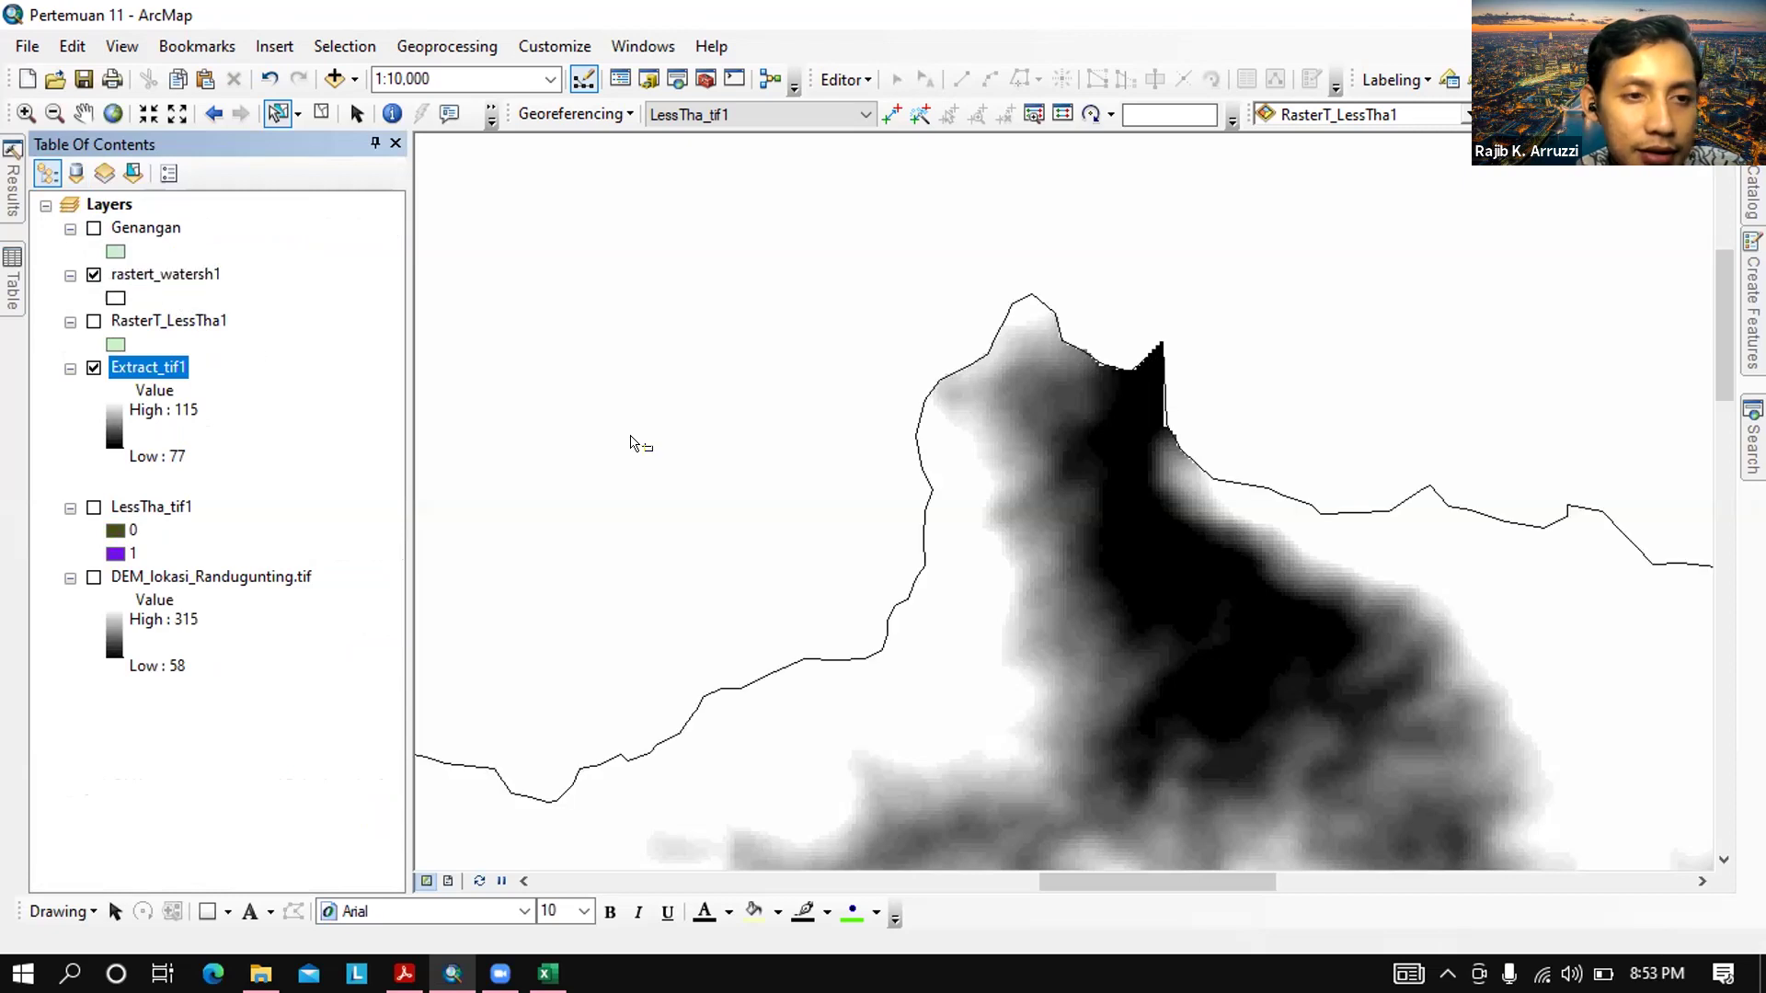
{"action": "scroll", "coordinate": [1059, 342], "scroll_direction": "down", "scroll_amount": 3}
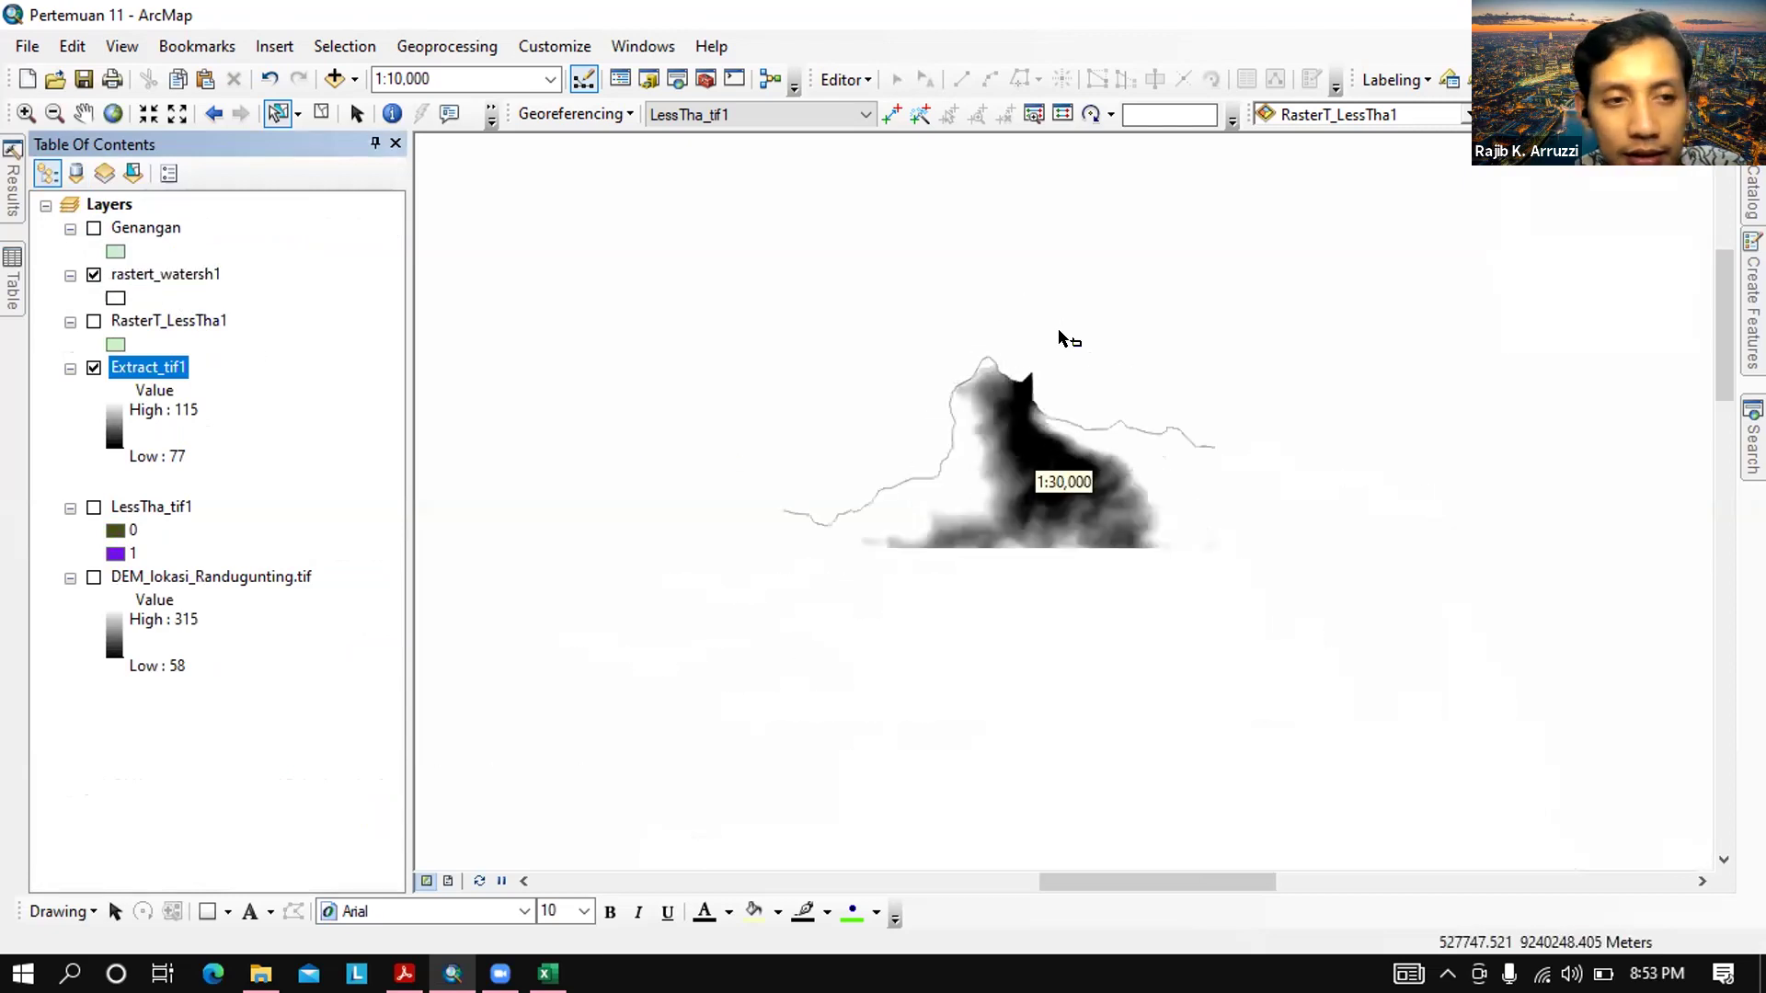
{"action": "scroll", "coordinate": [1005, 322], "scroll_direction": "down", "scroll_amount": 2}
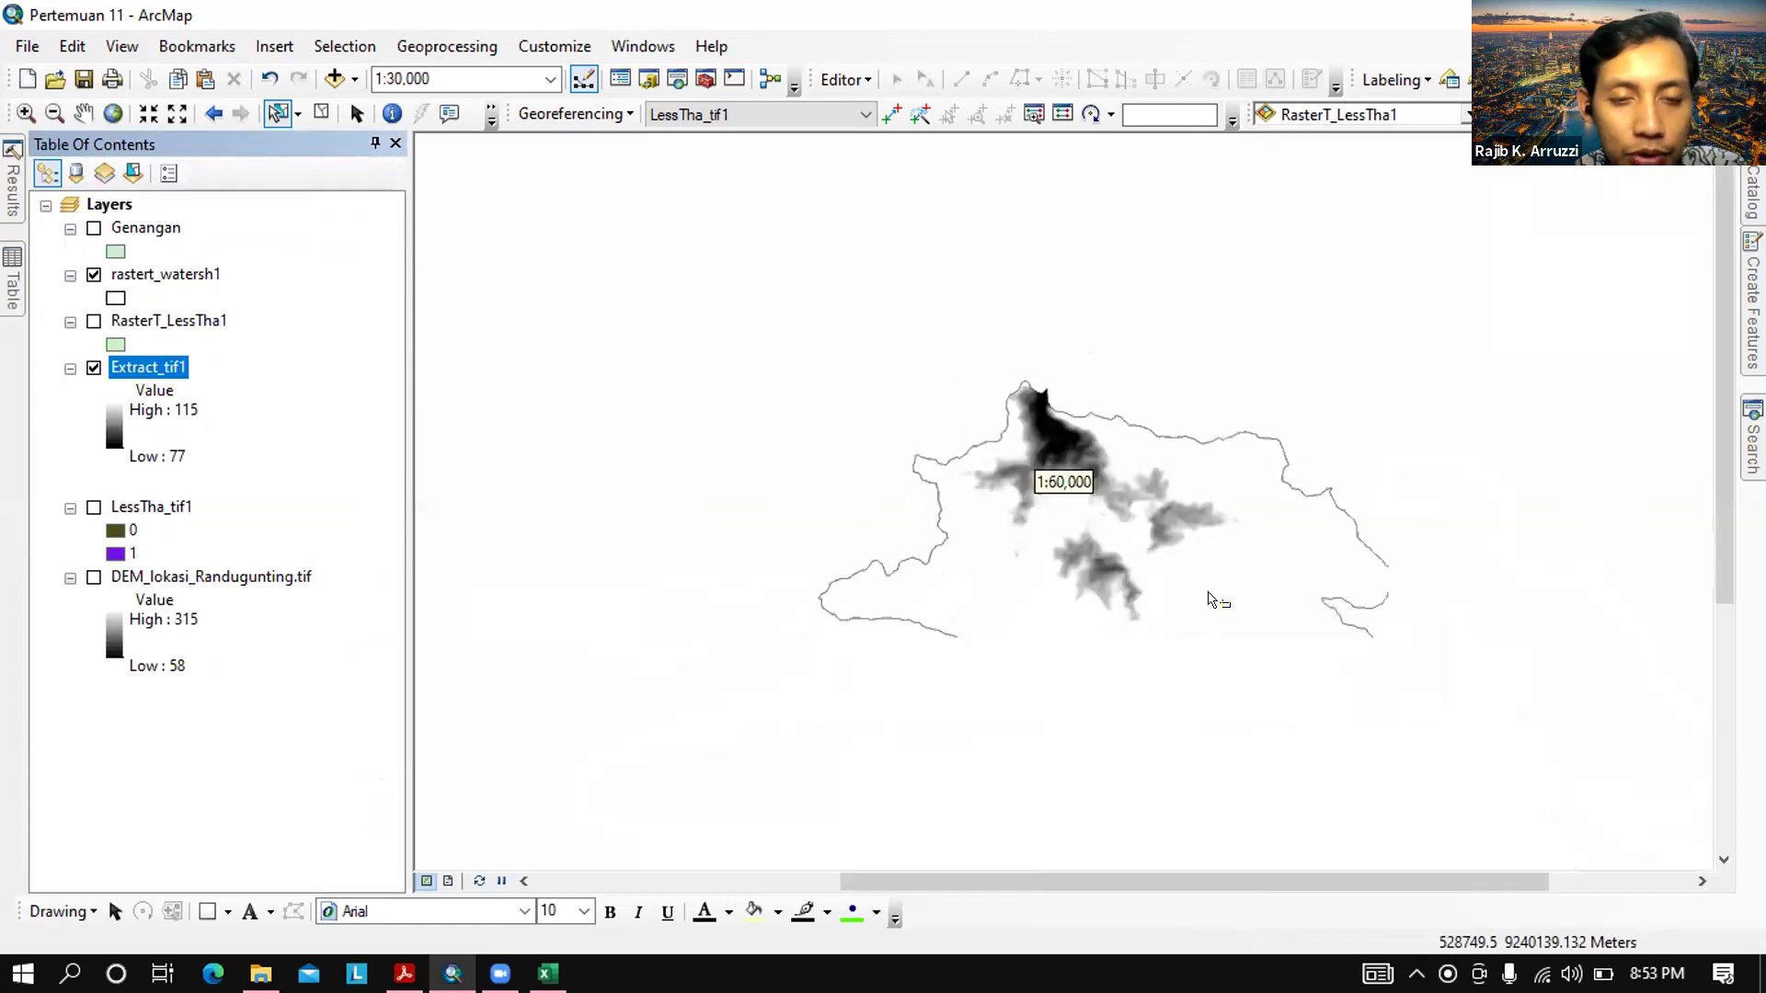
{"action": "scroll", "coordinate": [1362, 658], "scroll_direction": "up", "scroll_amount": 1}
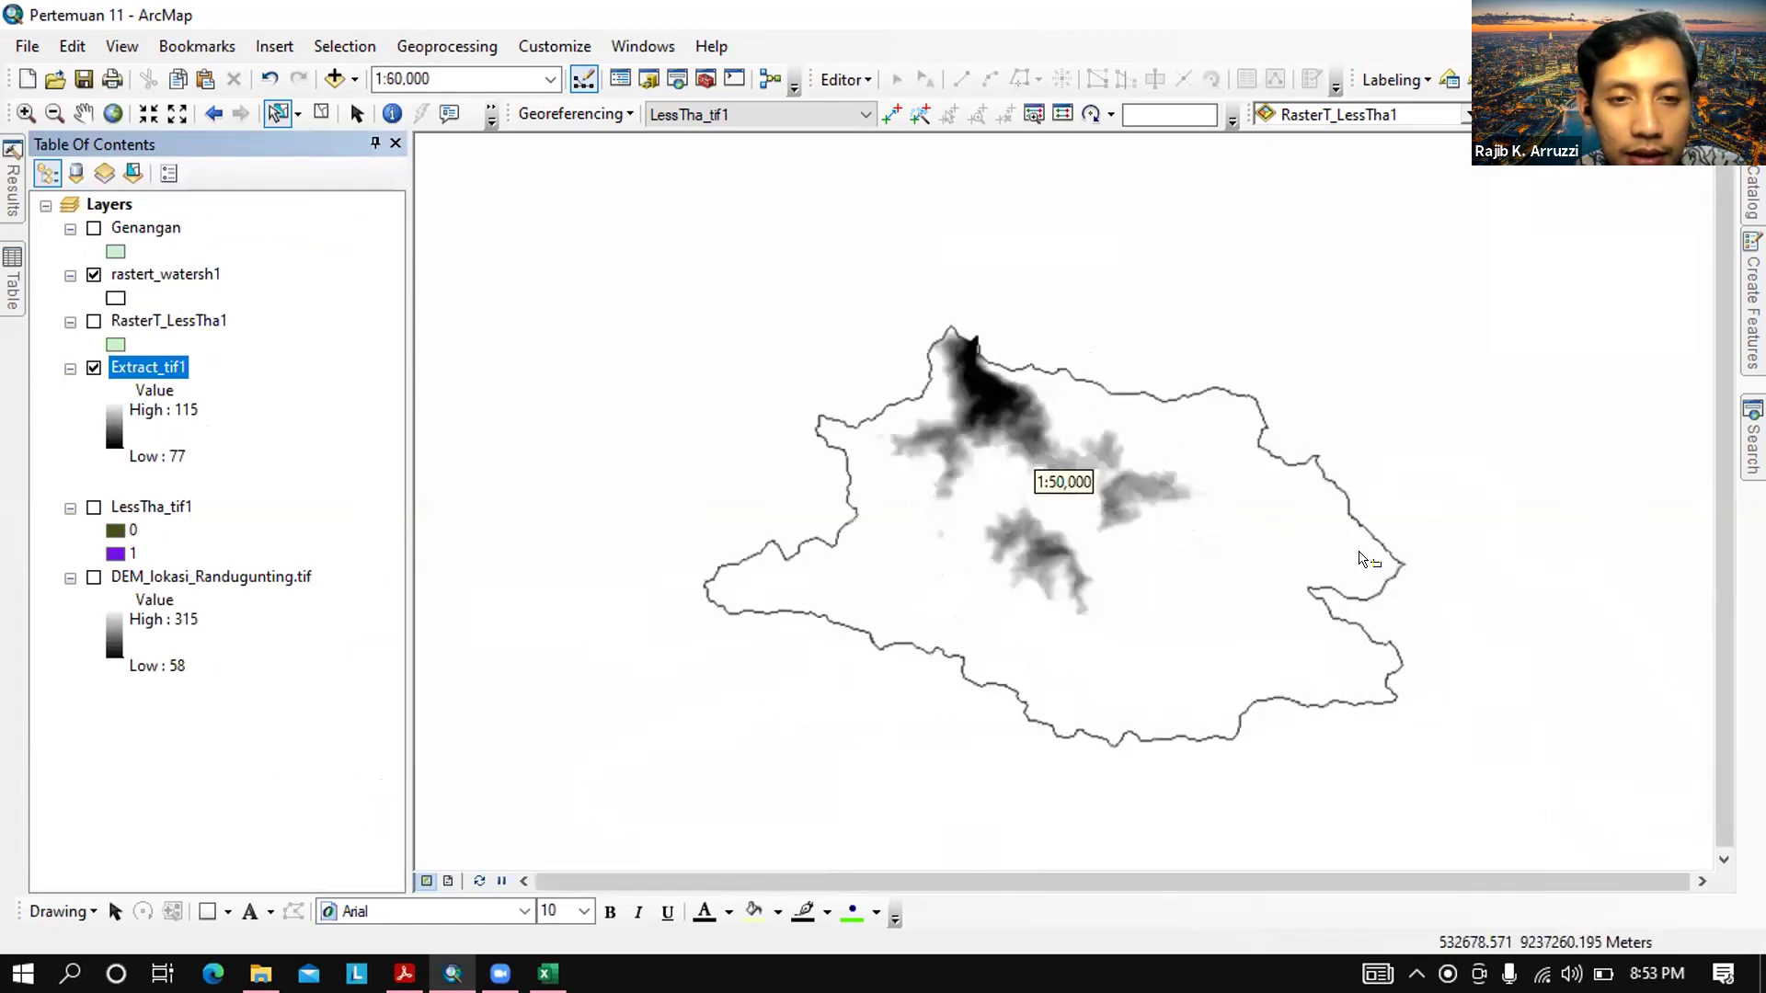
{"action": "scroll", "coordinate": [1359, 558], "scroll_direction": "up", "scroll_amount": 1}
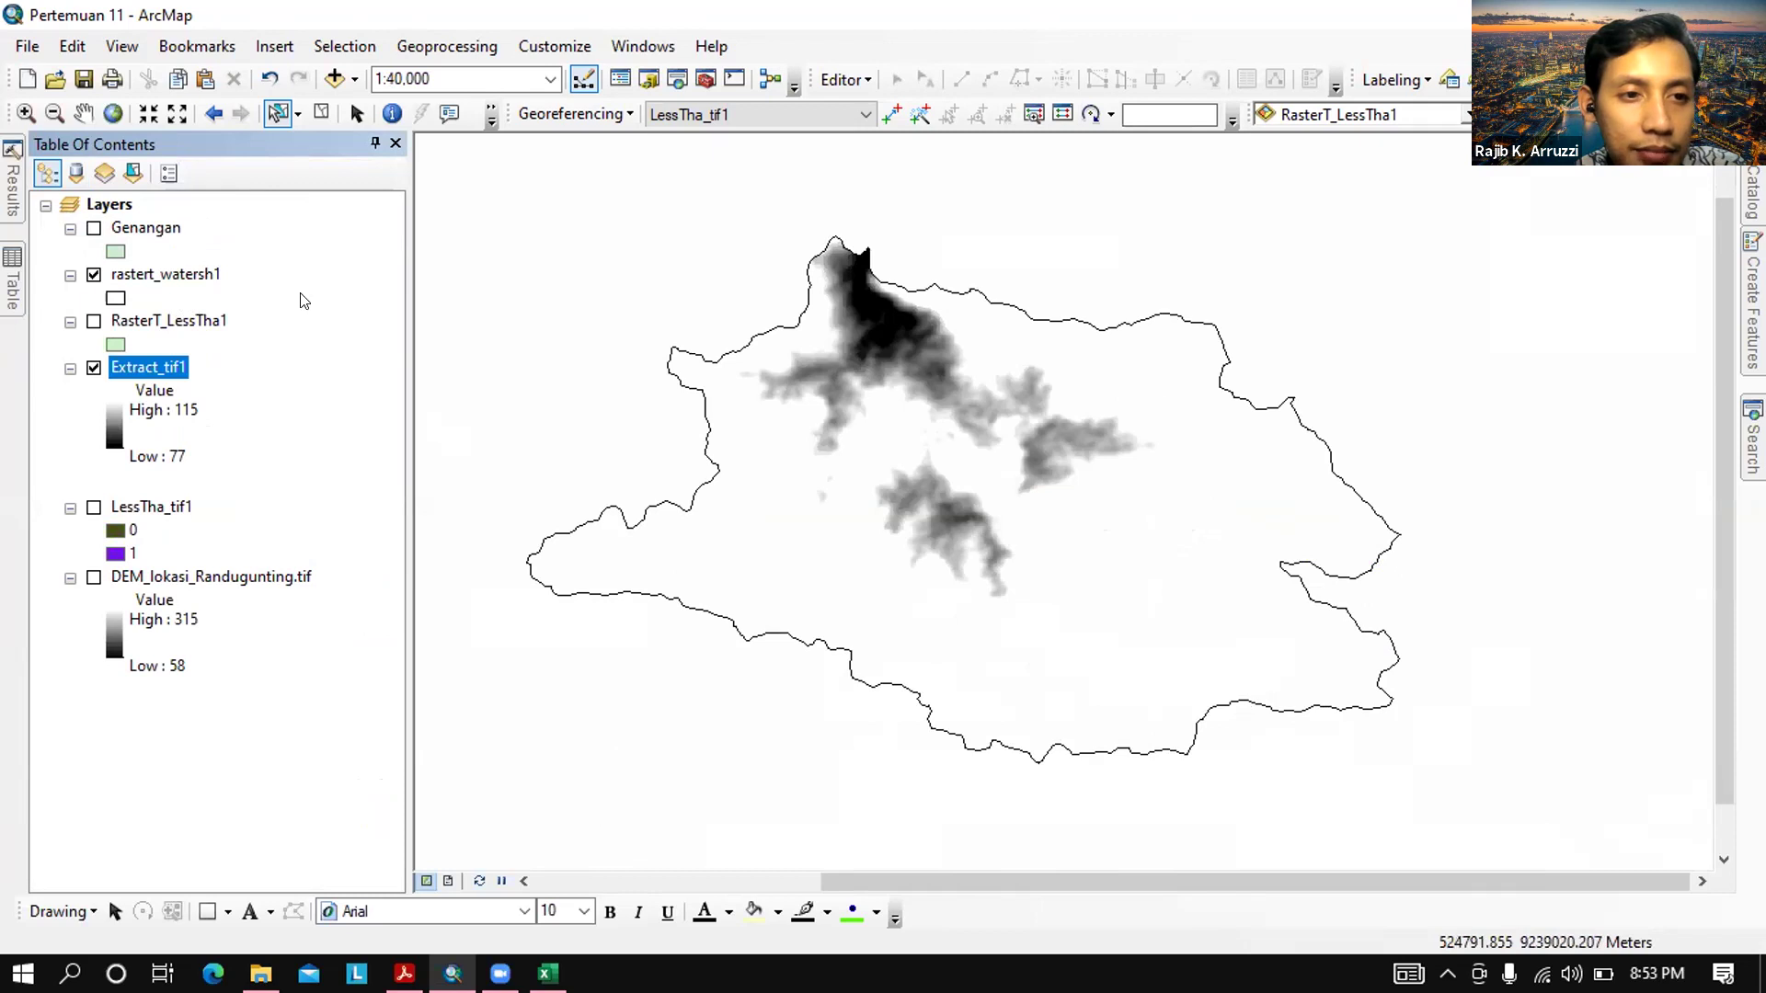
Add Lokasi_Bendung_Randugunting.shp from the Bahan_Pemodelan_DAS folder to the map
{"action": "right_click", "coordinate": [96, 210]}
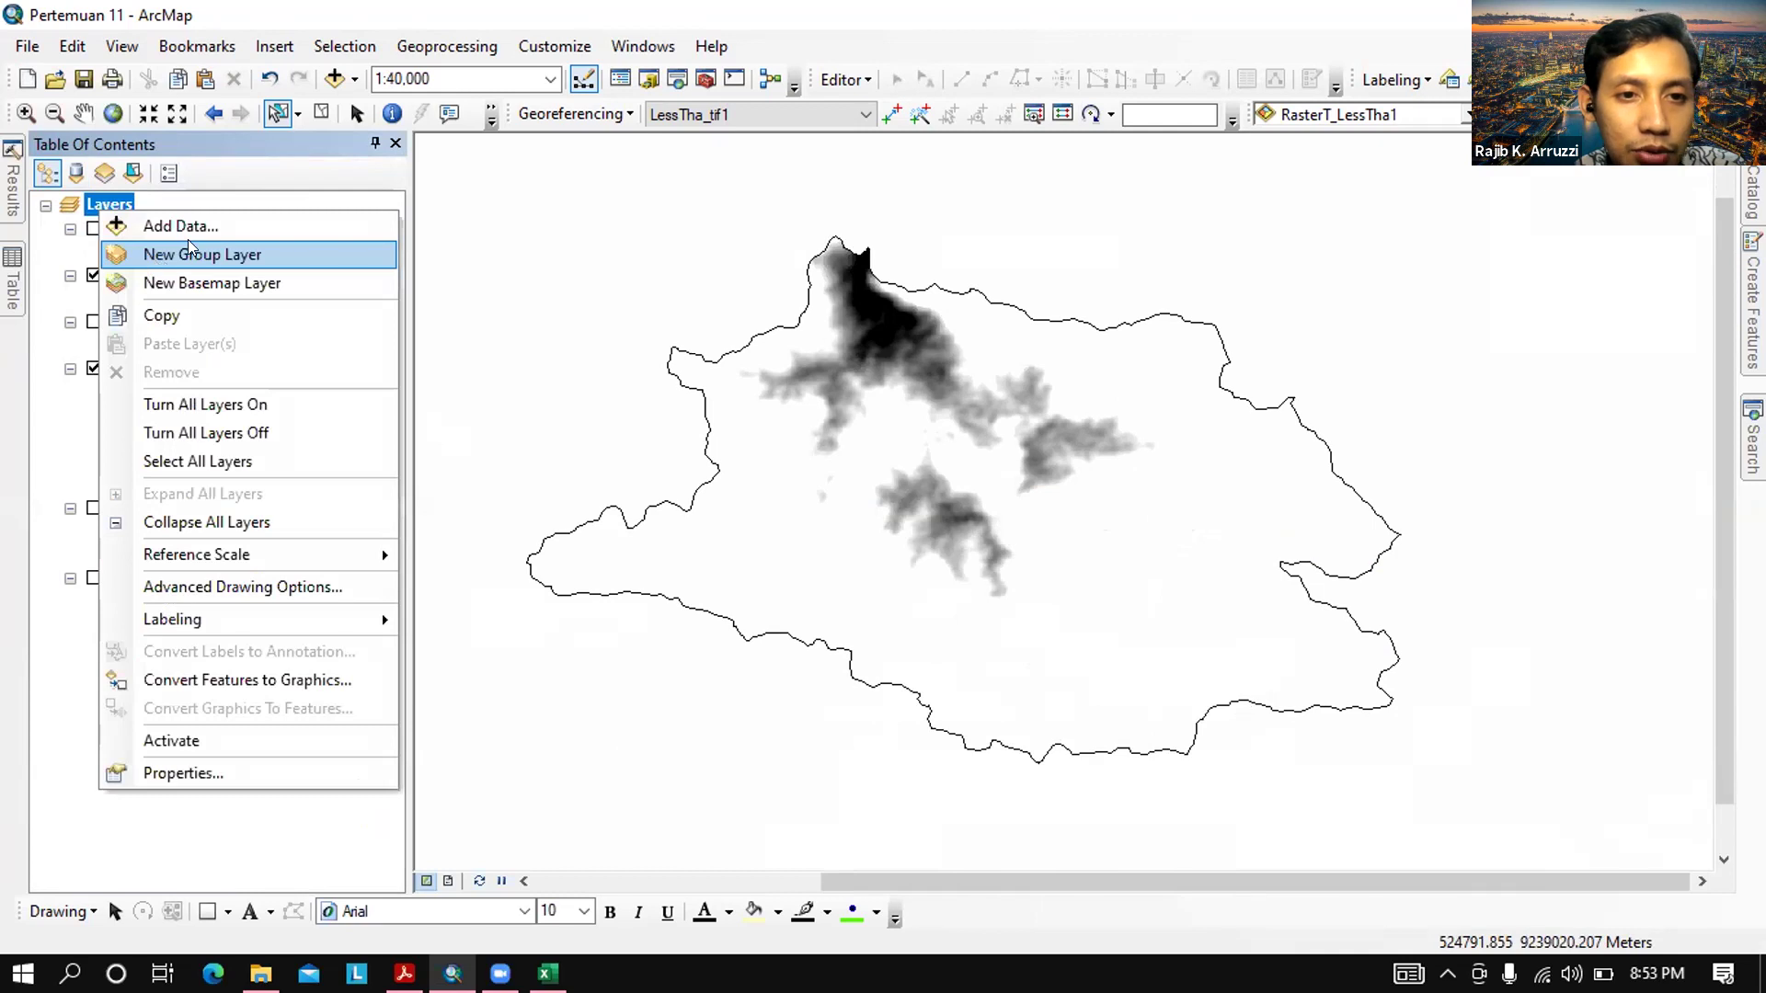
{"action": "left_click", "coordinate": [192, 227]}
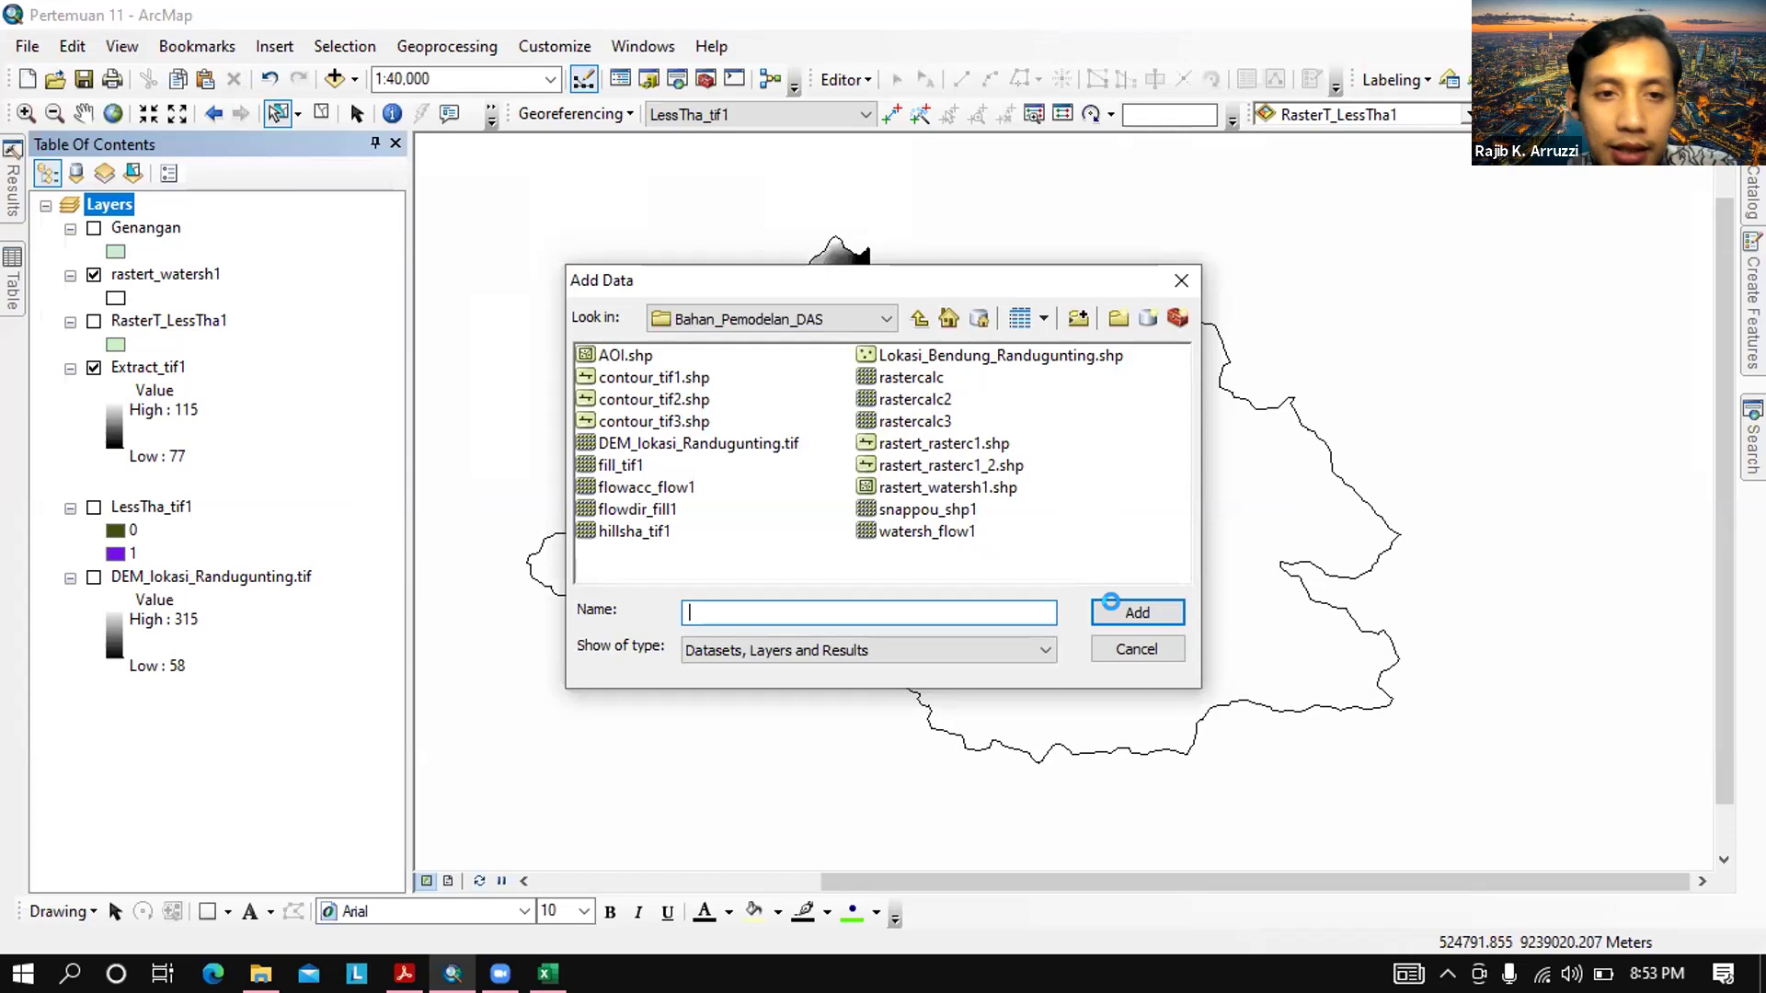
{"action": "left_click", "coordinate": [929, 356]}
{"action": "key", "text": "Return"}
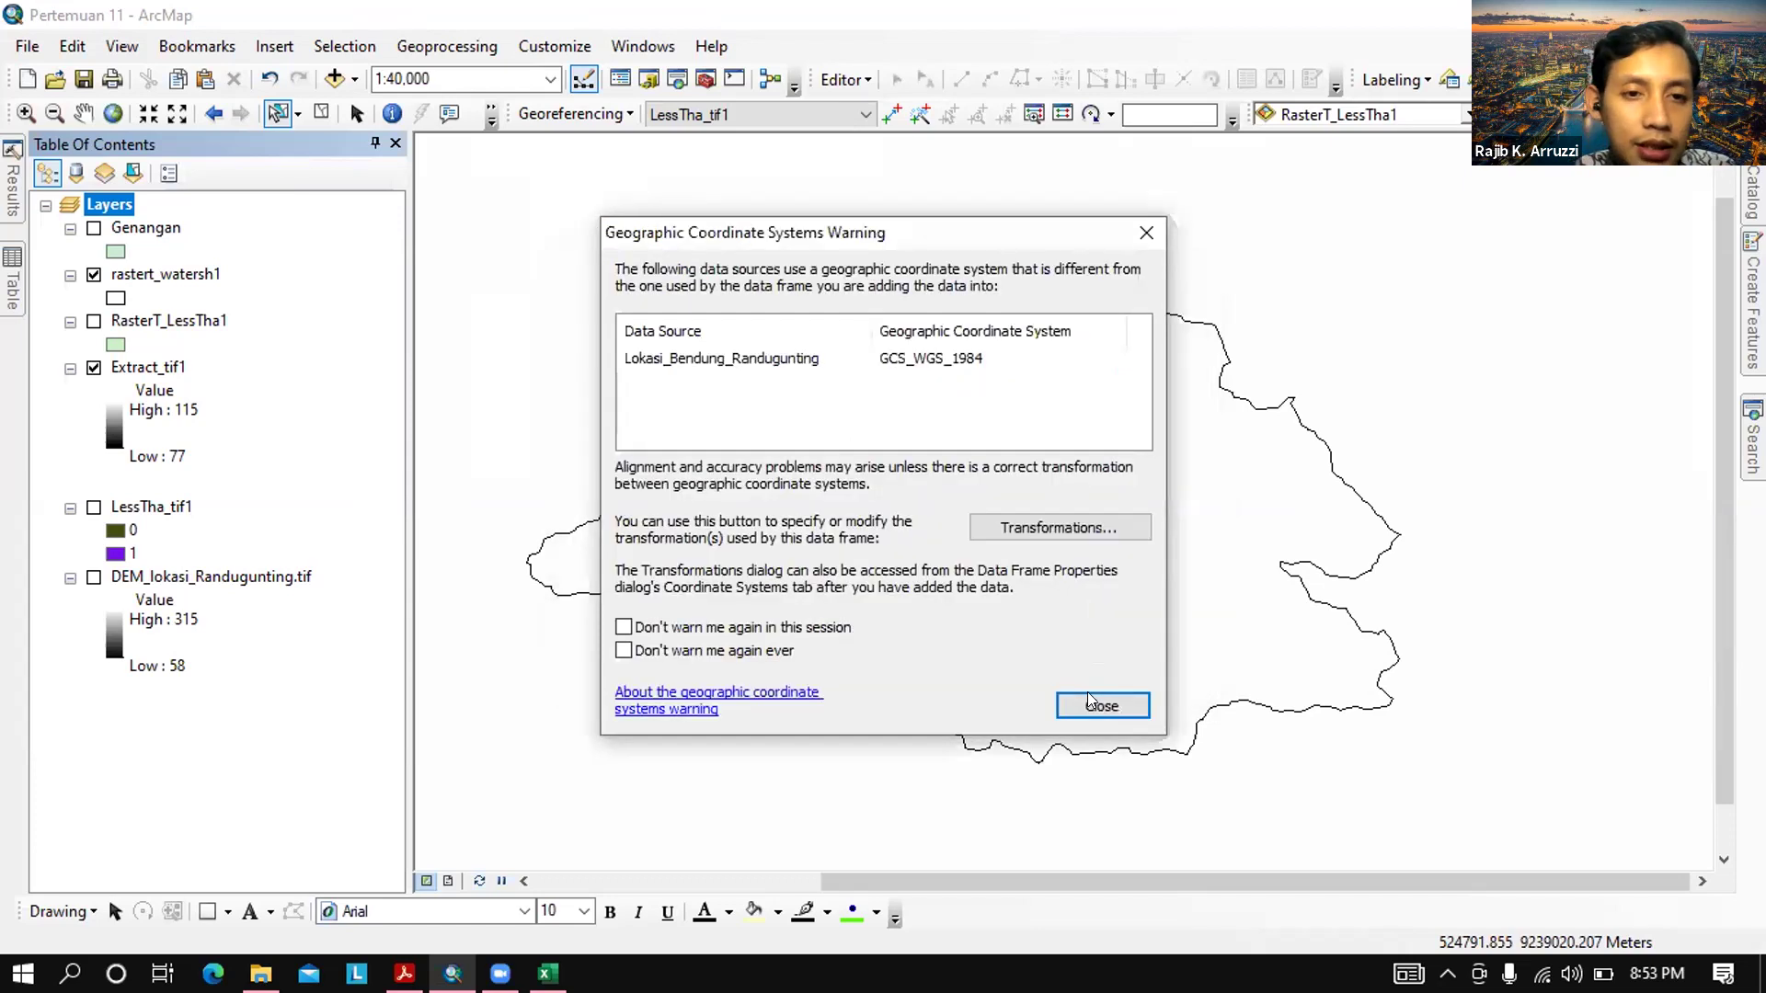
{"action": "left_click", "coordinate": [1091, 703]}
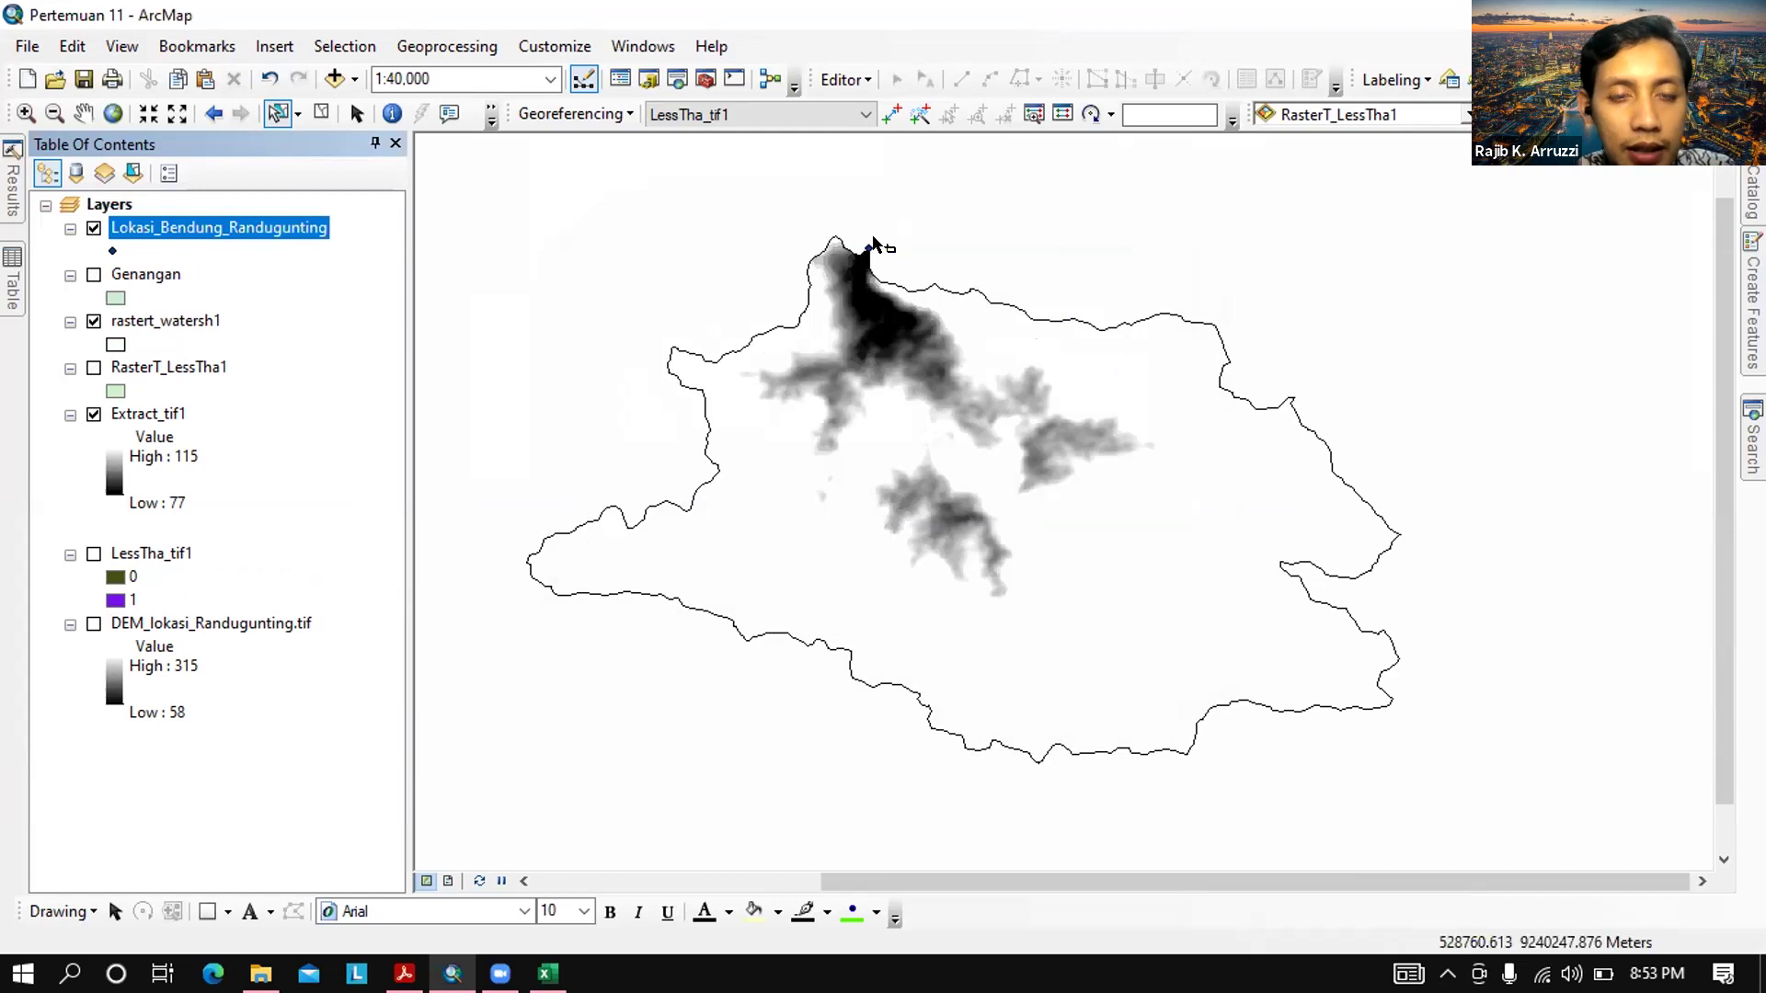
Examine the dam location point against the watershed boundary and the extracted inundation DEM, both up close and across the whole watershed
{"action": "scroll", "coordinate": [874, 244], "scroll_direction": "up", "scroll_amount": 1}
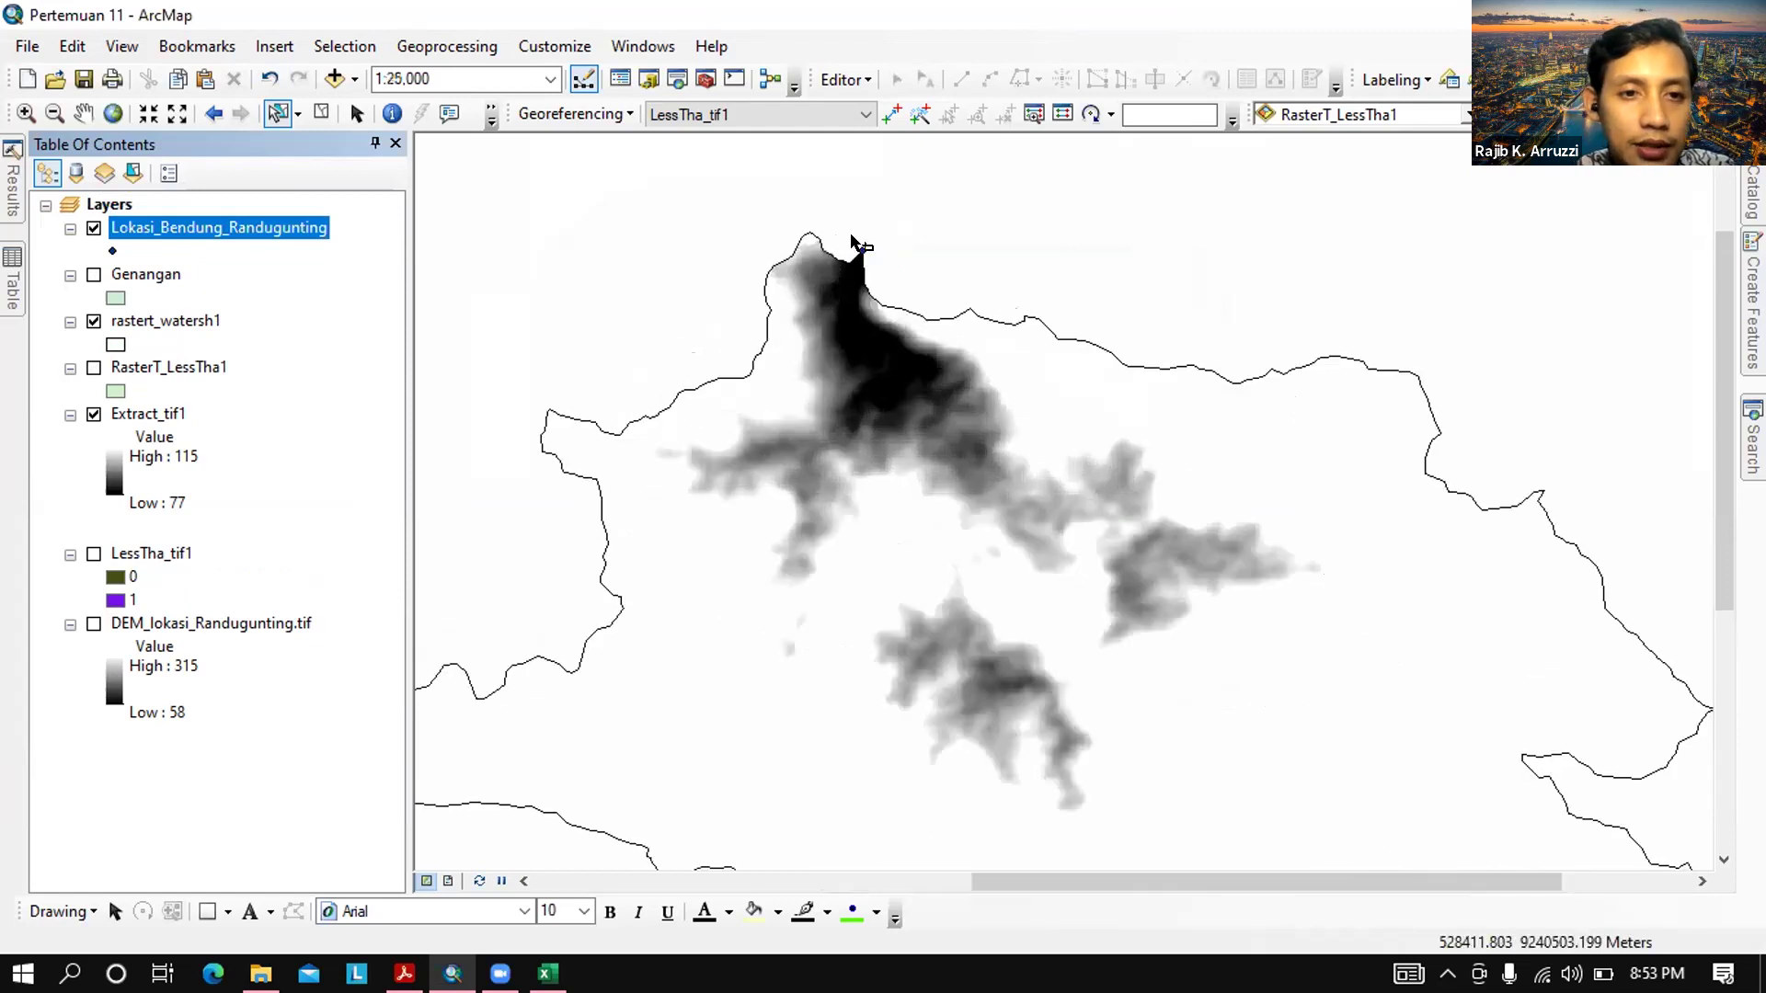
{"action": "scroll", "coordinate": [880, 266], "scroll_direction": "up", "scroll_amount": 3}
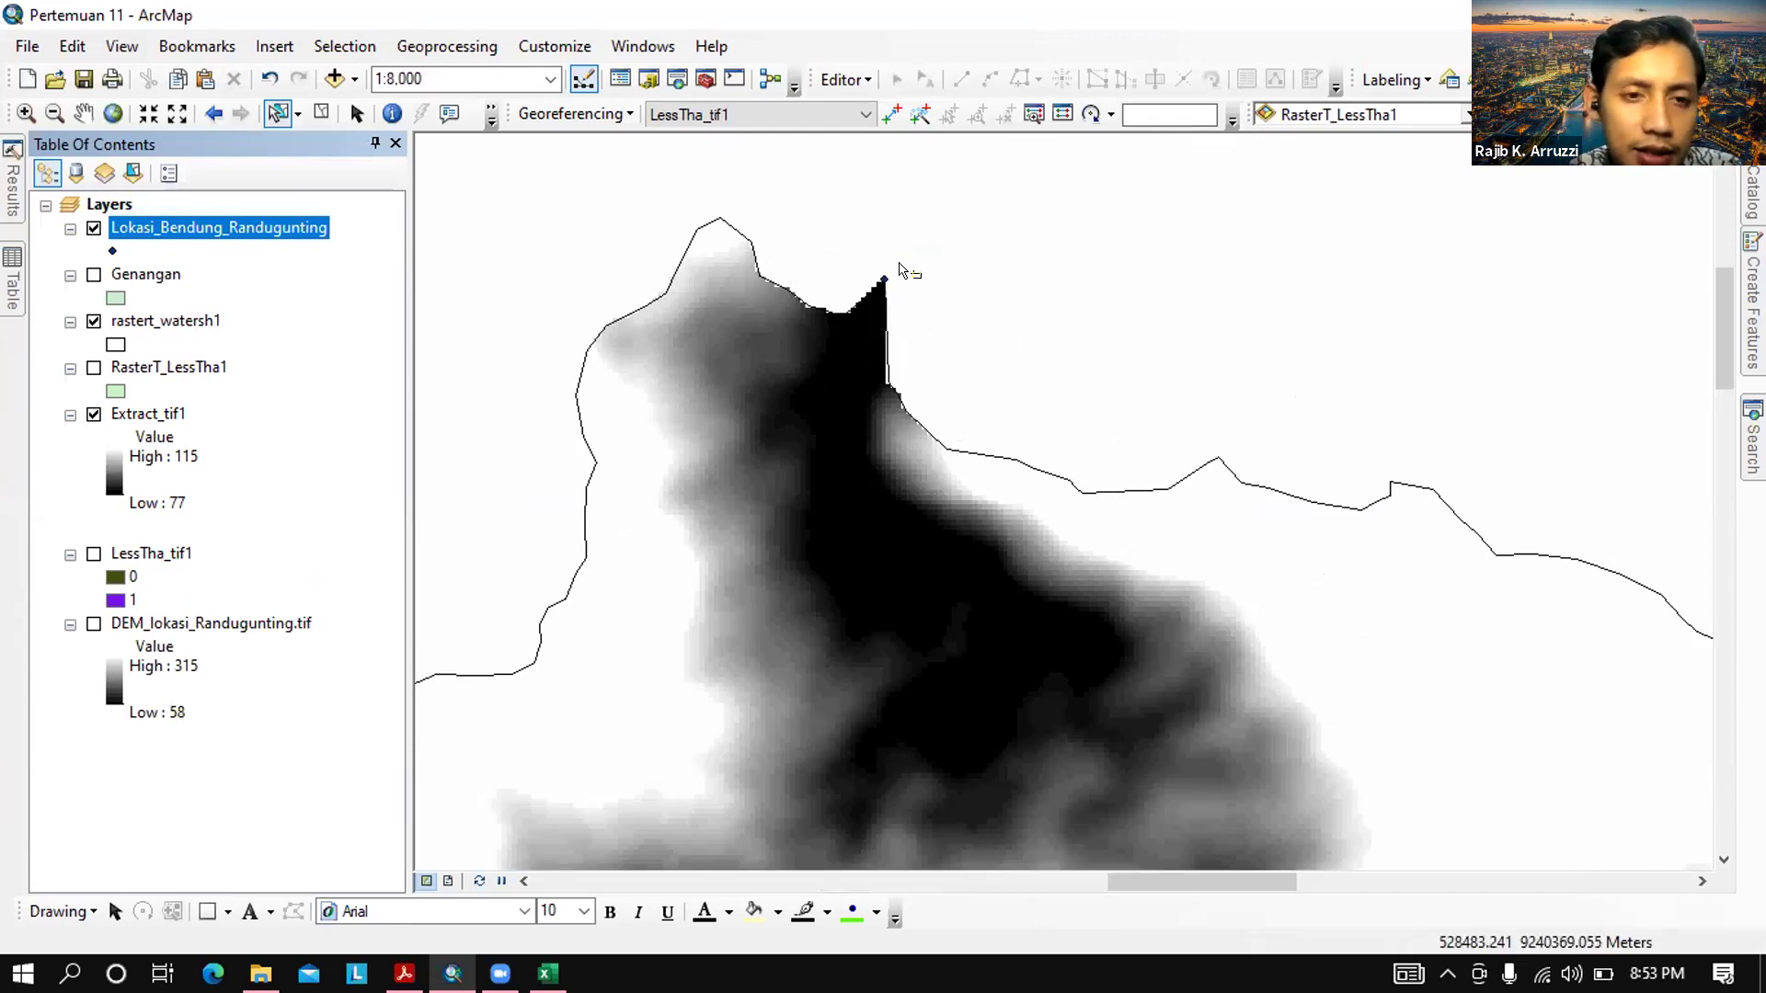
{"action": "scroll", "coordinate": [899, 275], "scroll_direction": "up", "scroll_amount": 2}
{"action": "scroll", "coordinate": [884, 283], "scroll_direction": "down", "scroll_amount": 3}
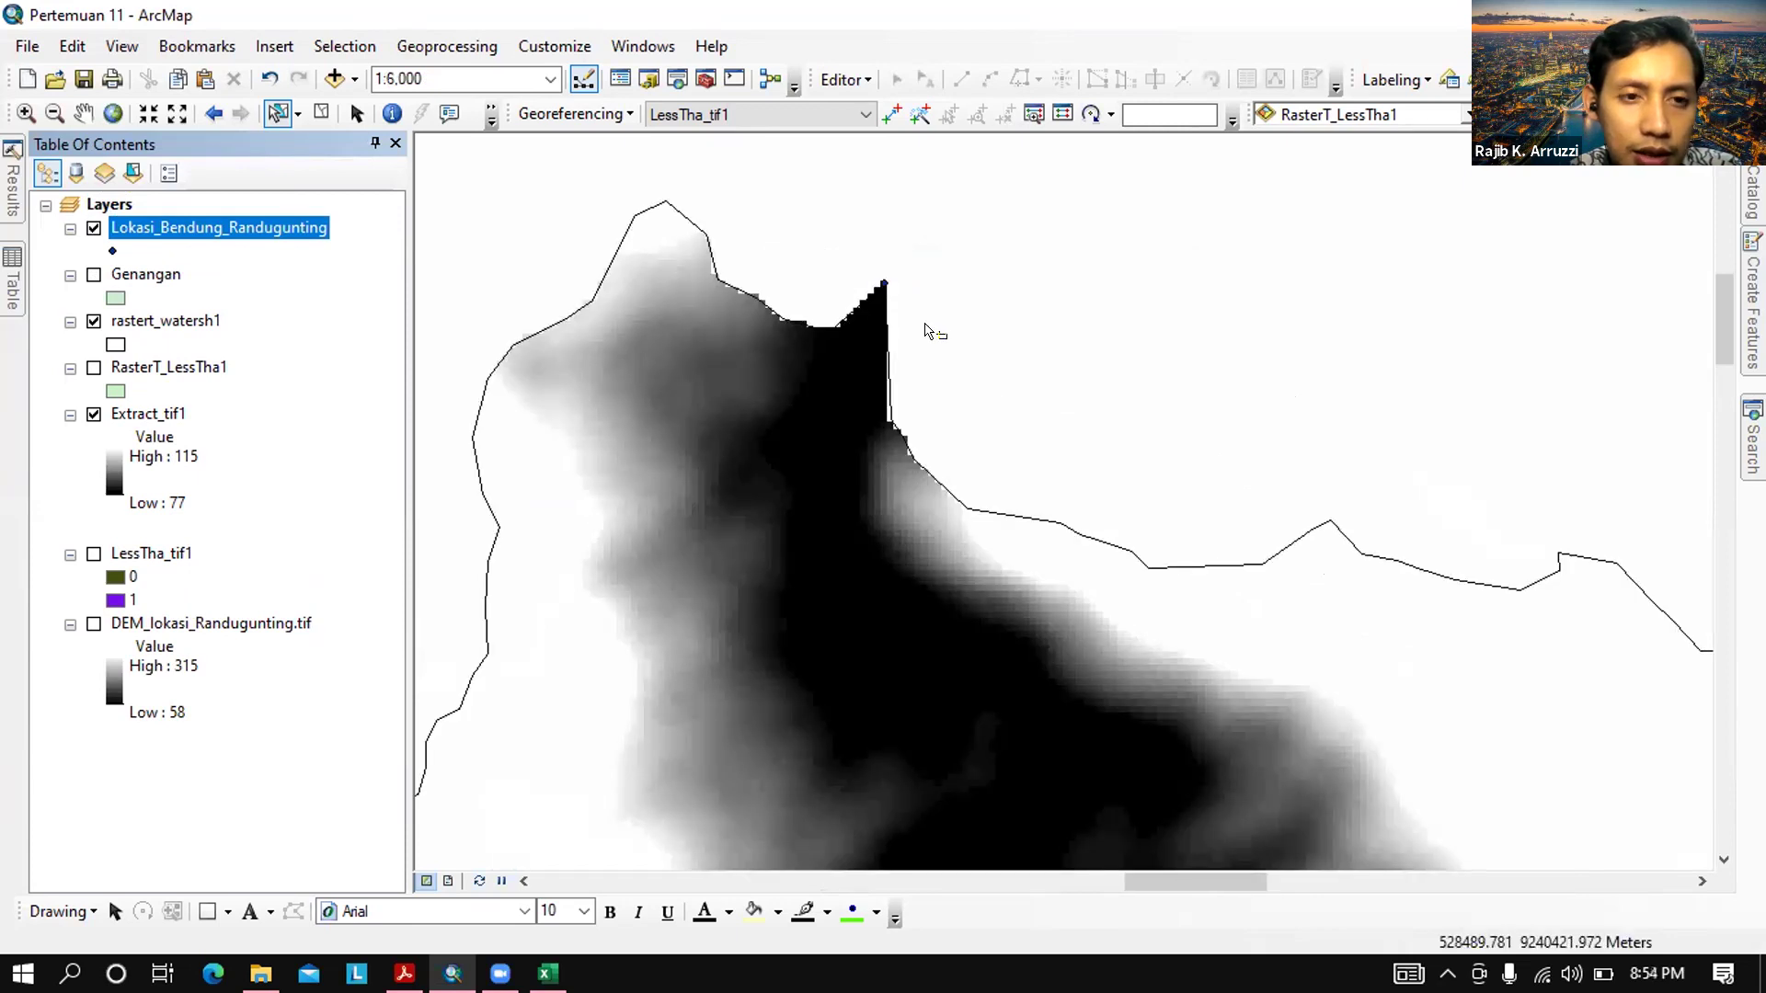
{"action": "left_click", "coordinate": [276, 116]}
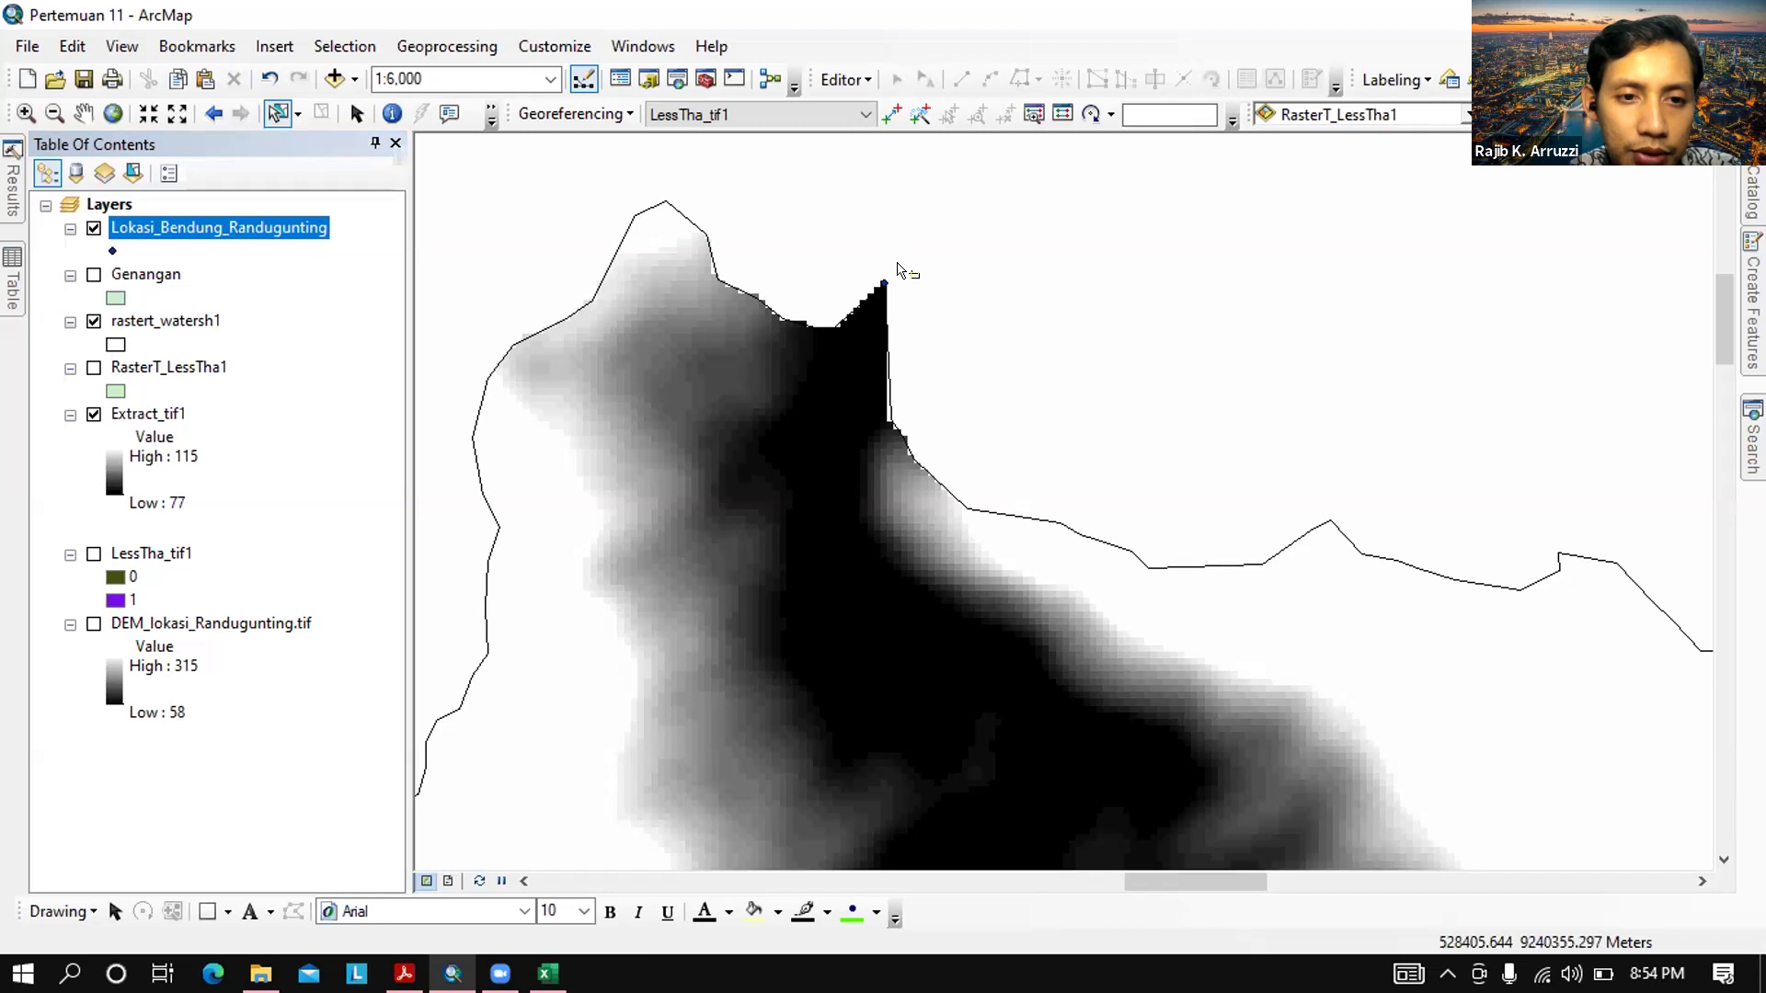
{"action": "scroll", "coordinate": [898, 268], "scroll_direction": "up", "scroll_amount": 3}
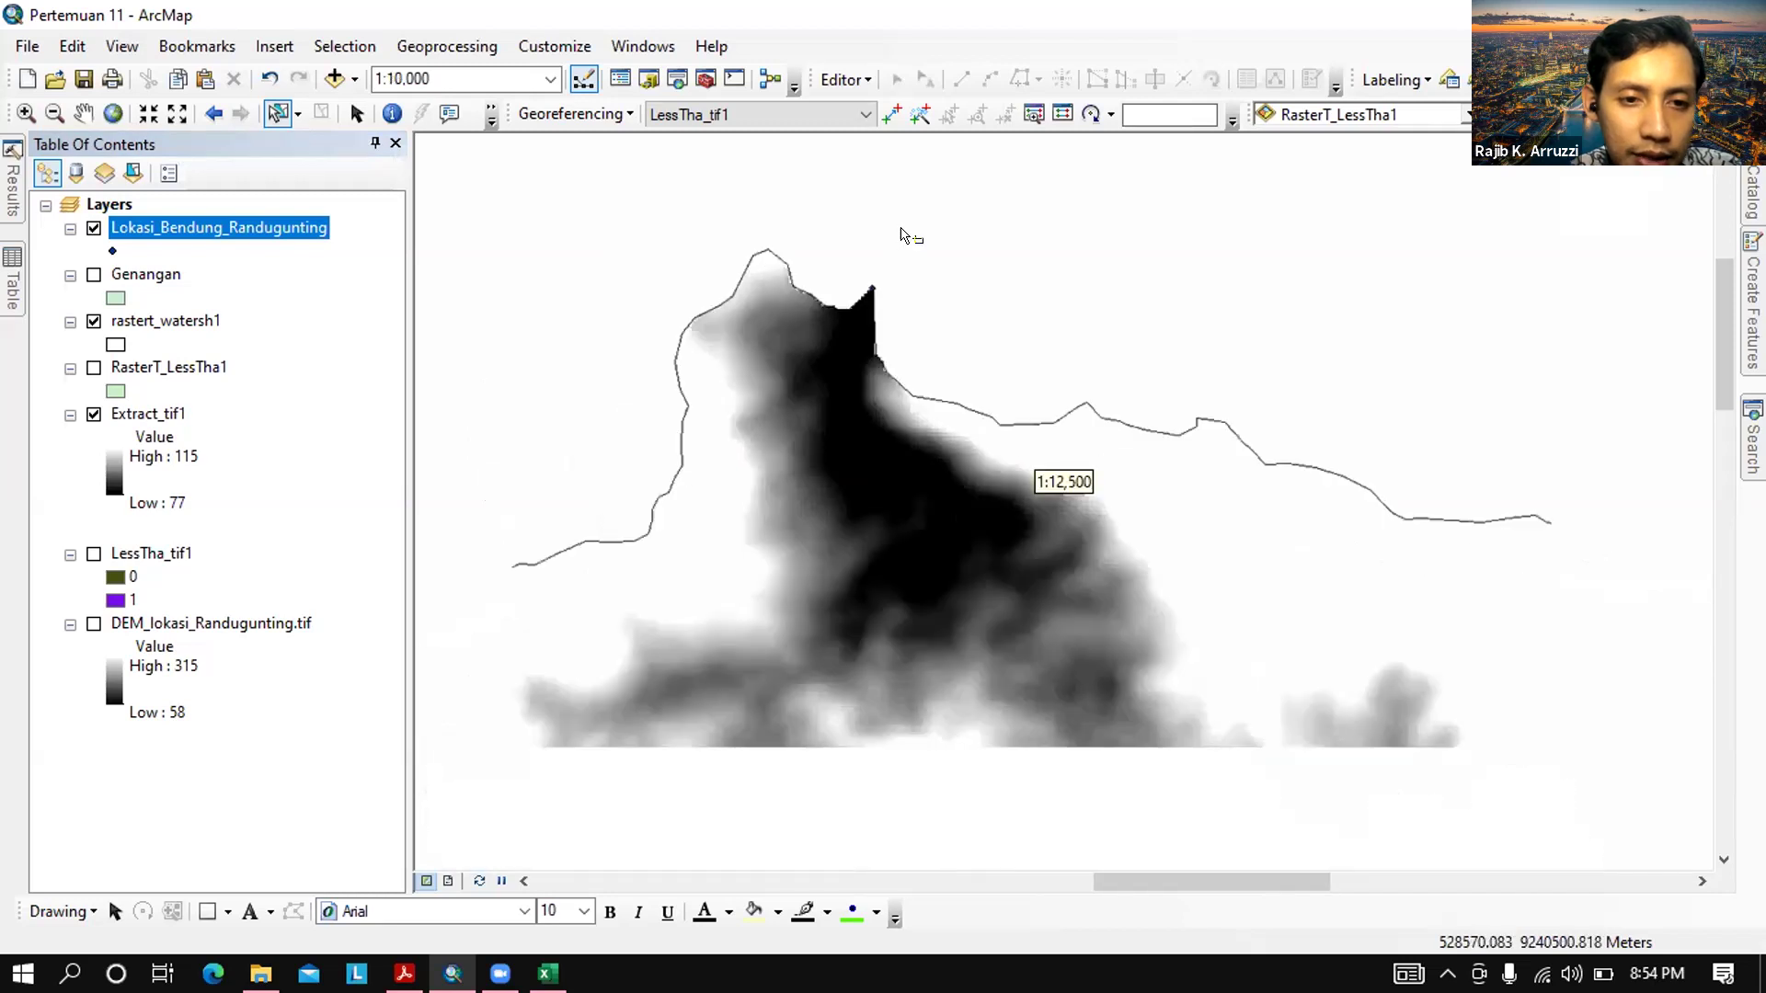
{"action": "scroll", "coordinate": [1057, 290], "scroll_direction": "up", "scroll_amount": 3}
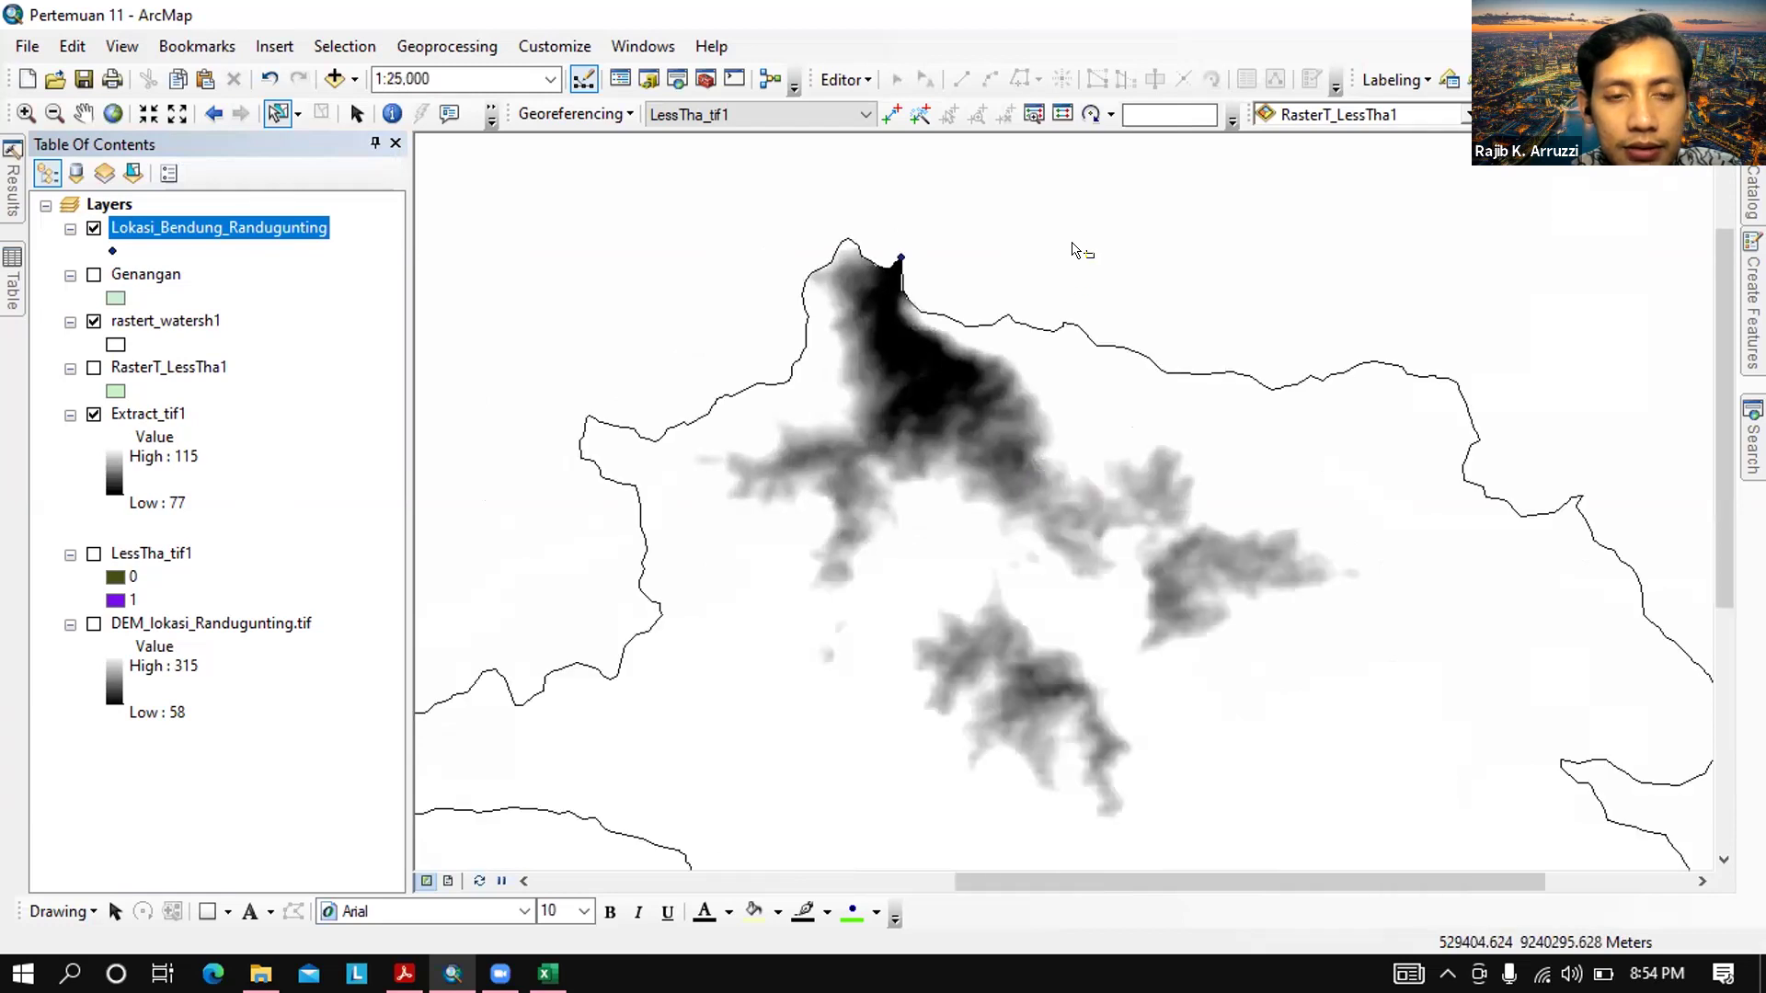
{"action": "scroll", "coordinate": [1076, 248], "scroll_direction": "up", "scroll_amount": 2}
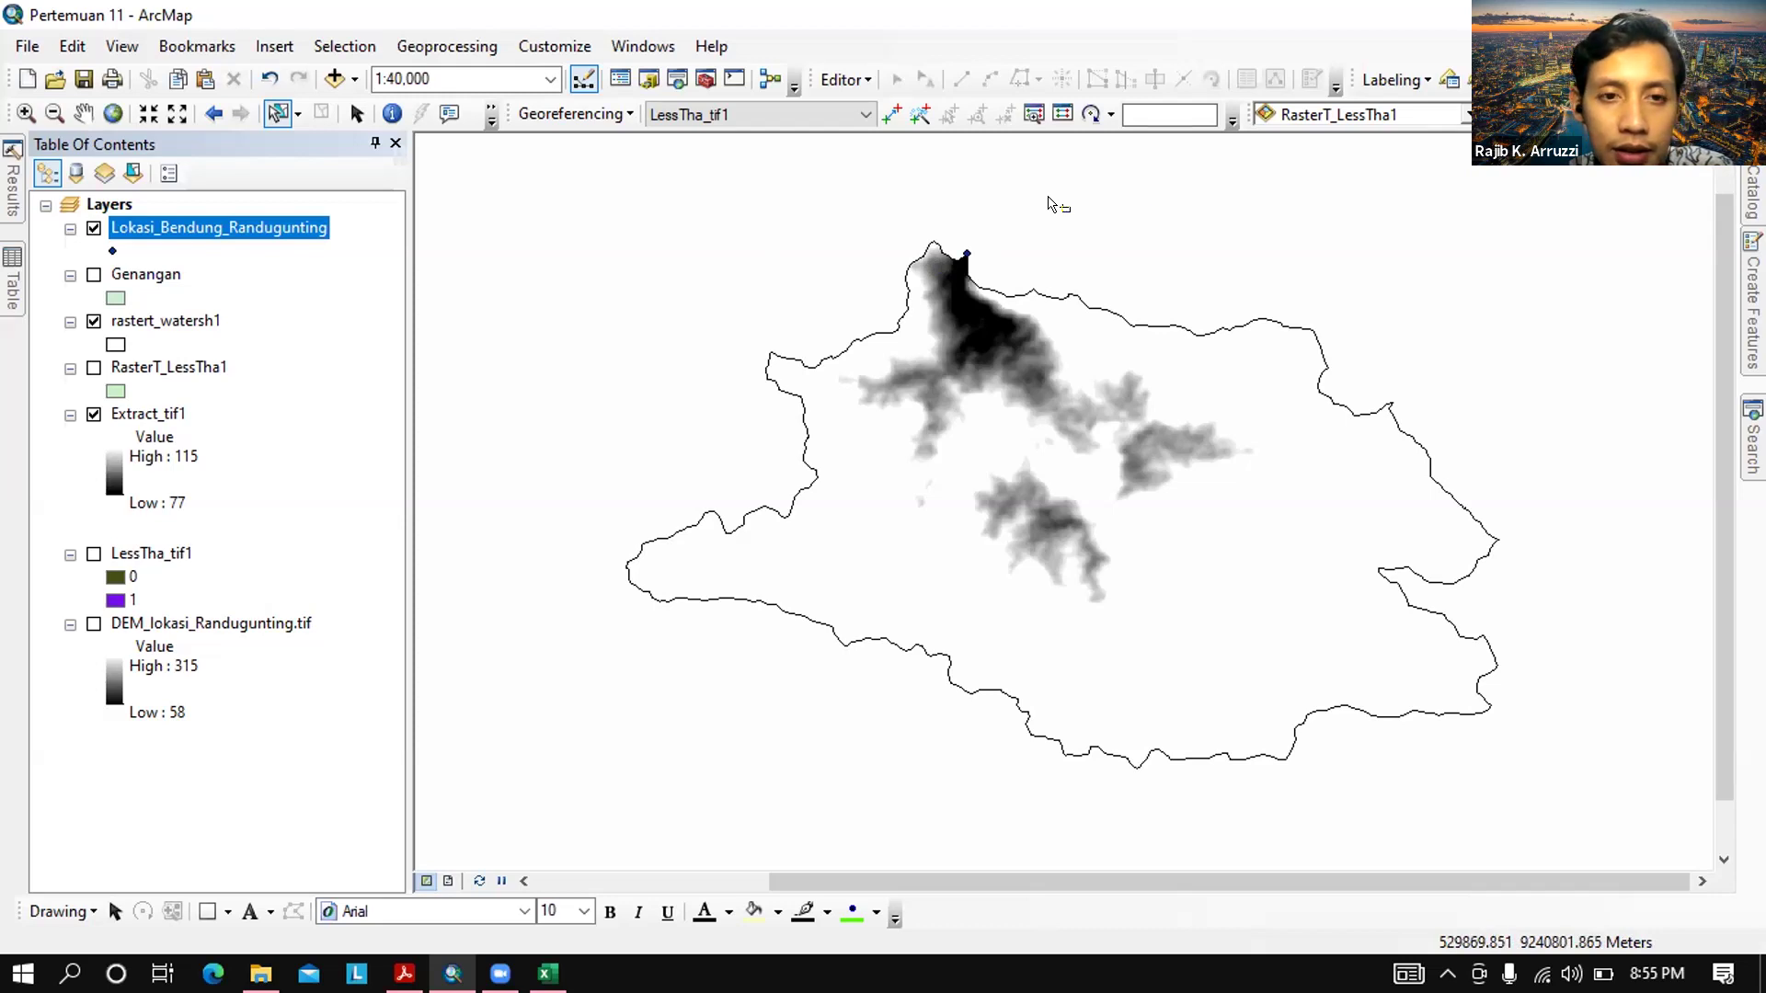
{"action": "left_click", "coordinate": [109, 41]}
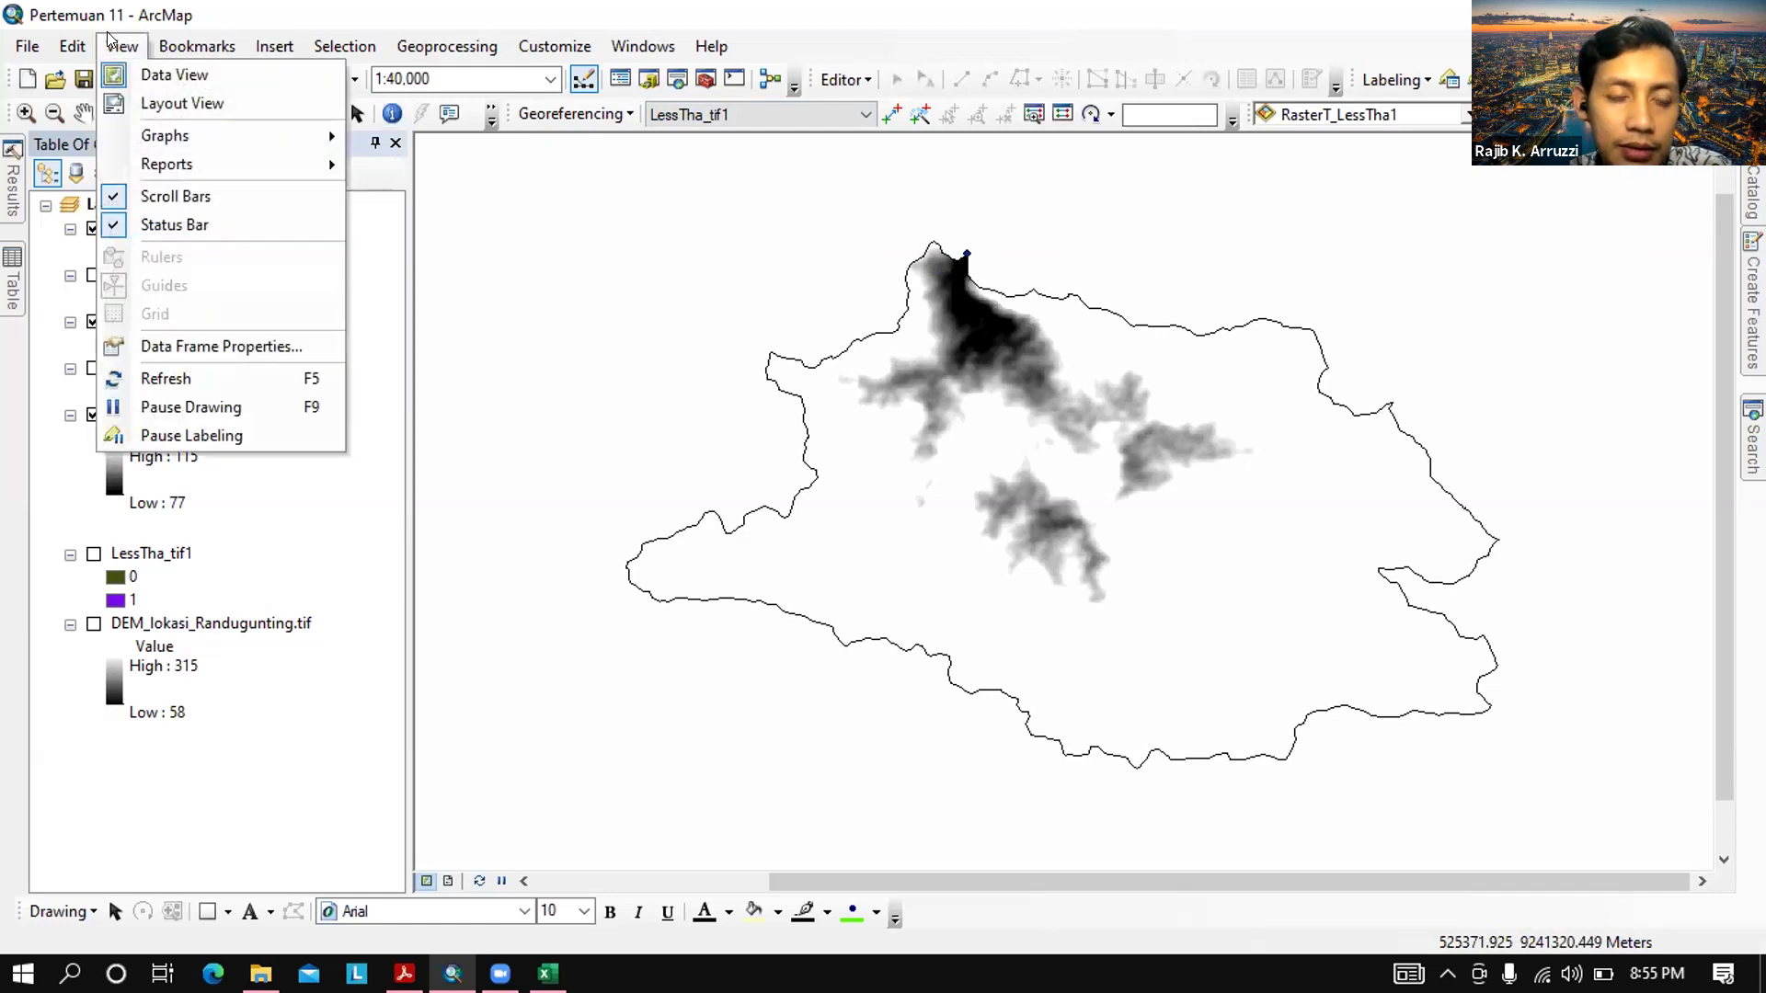
{"action": "mouse_move", "coordinate": [86, 39]}
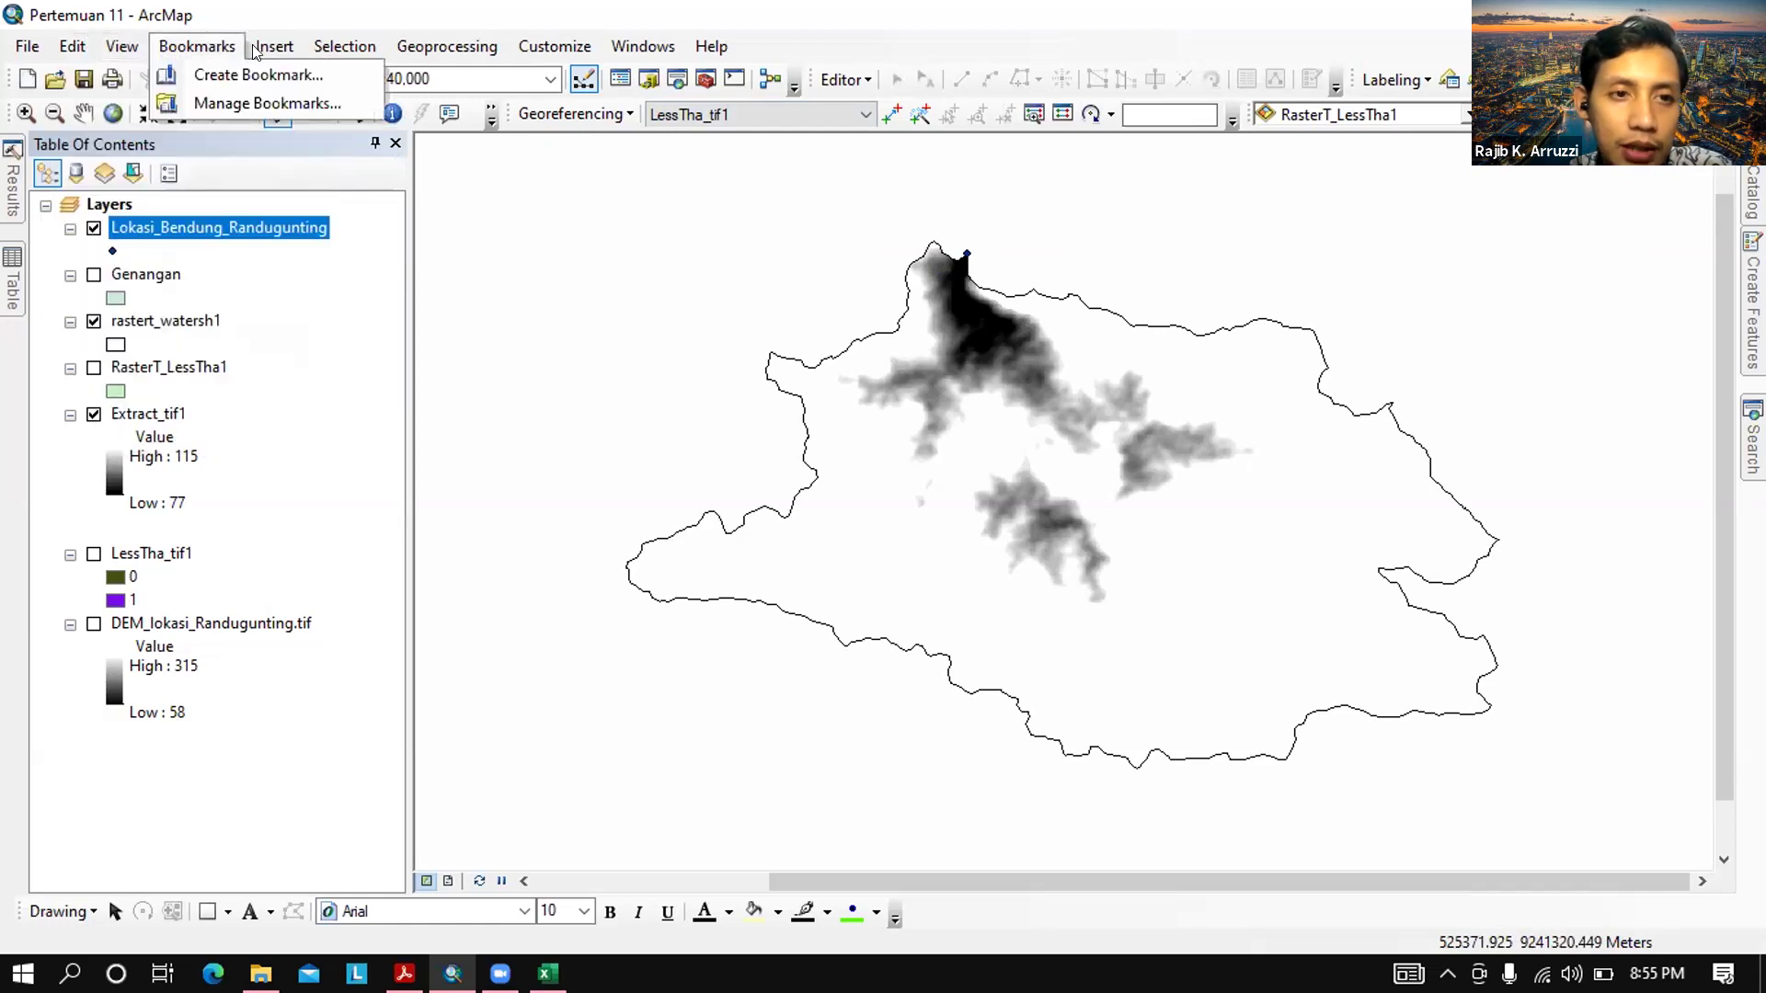
{"action": "mouse_move", "coordinate": [276, 48]}
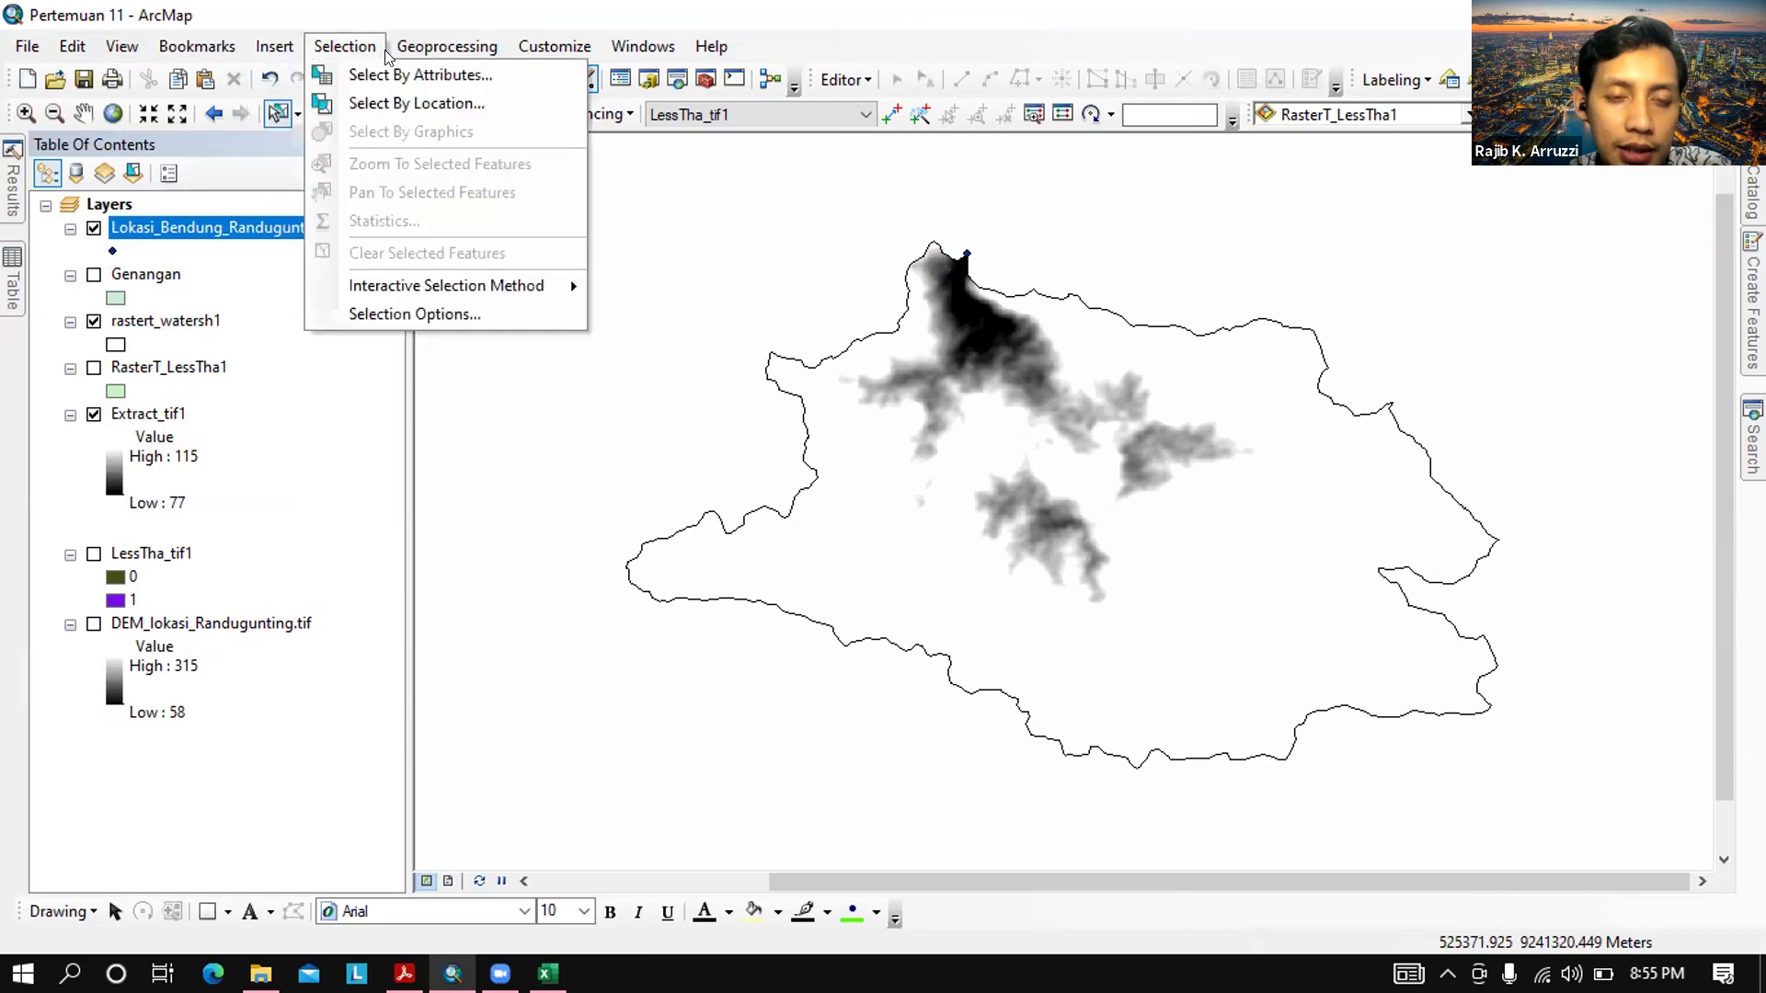
{"action": "mouse_move", "coordinate": [409, 55]}
{"action": "left_click", "coordinate": [512, 40]}
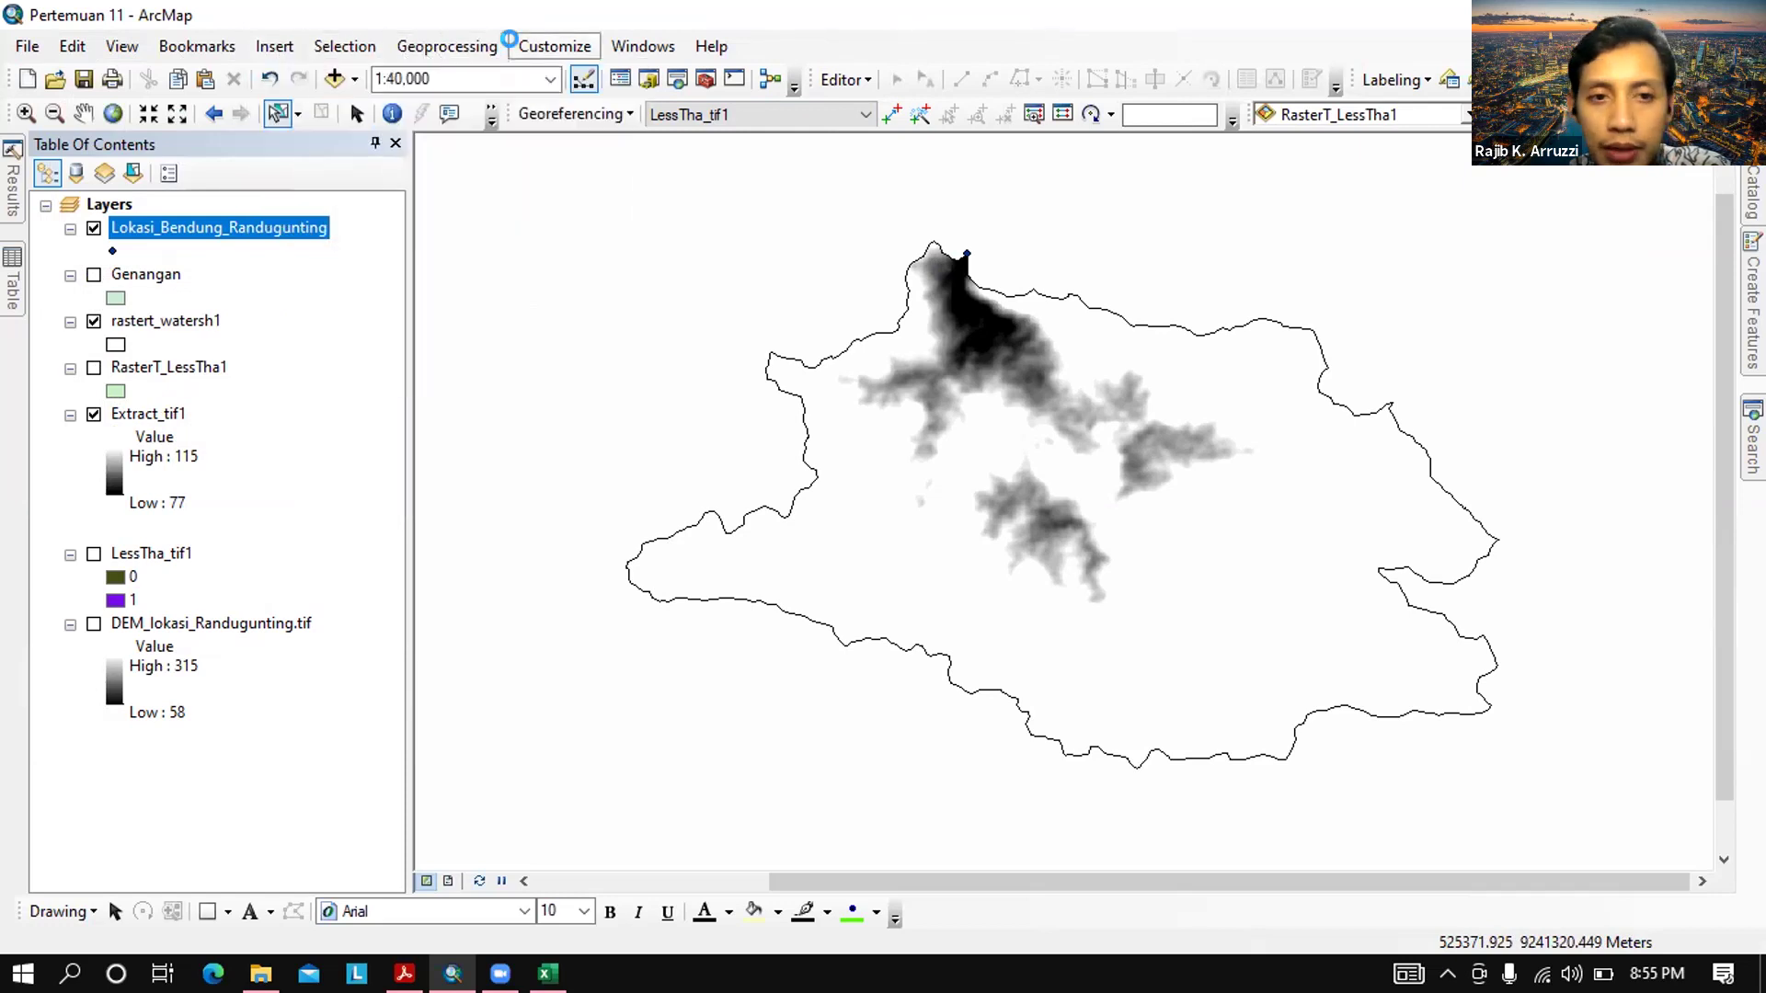
{"action": "key", "text": "Down"}
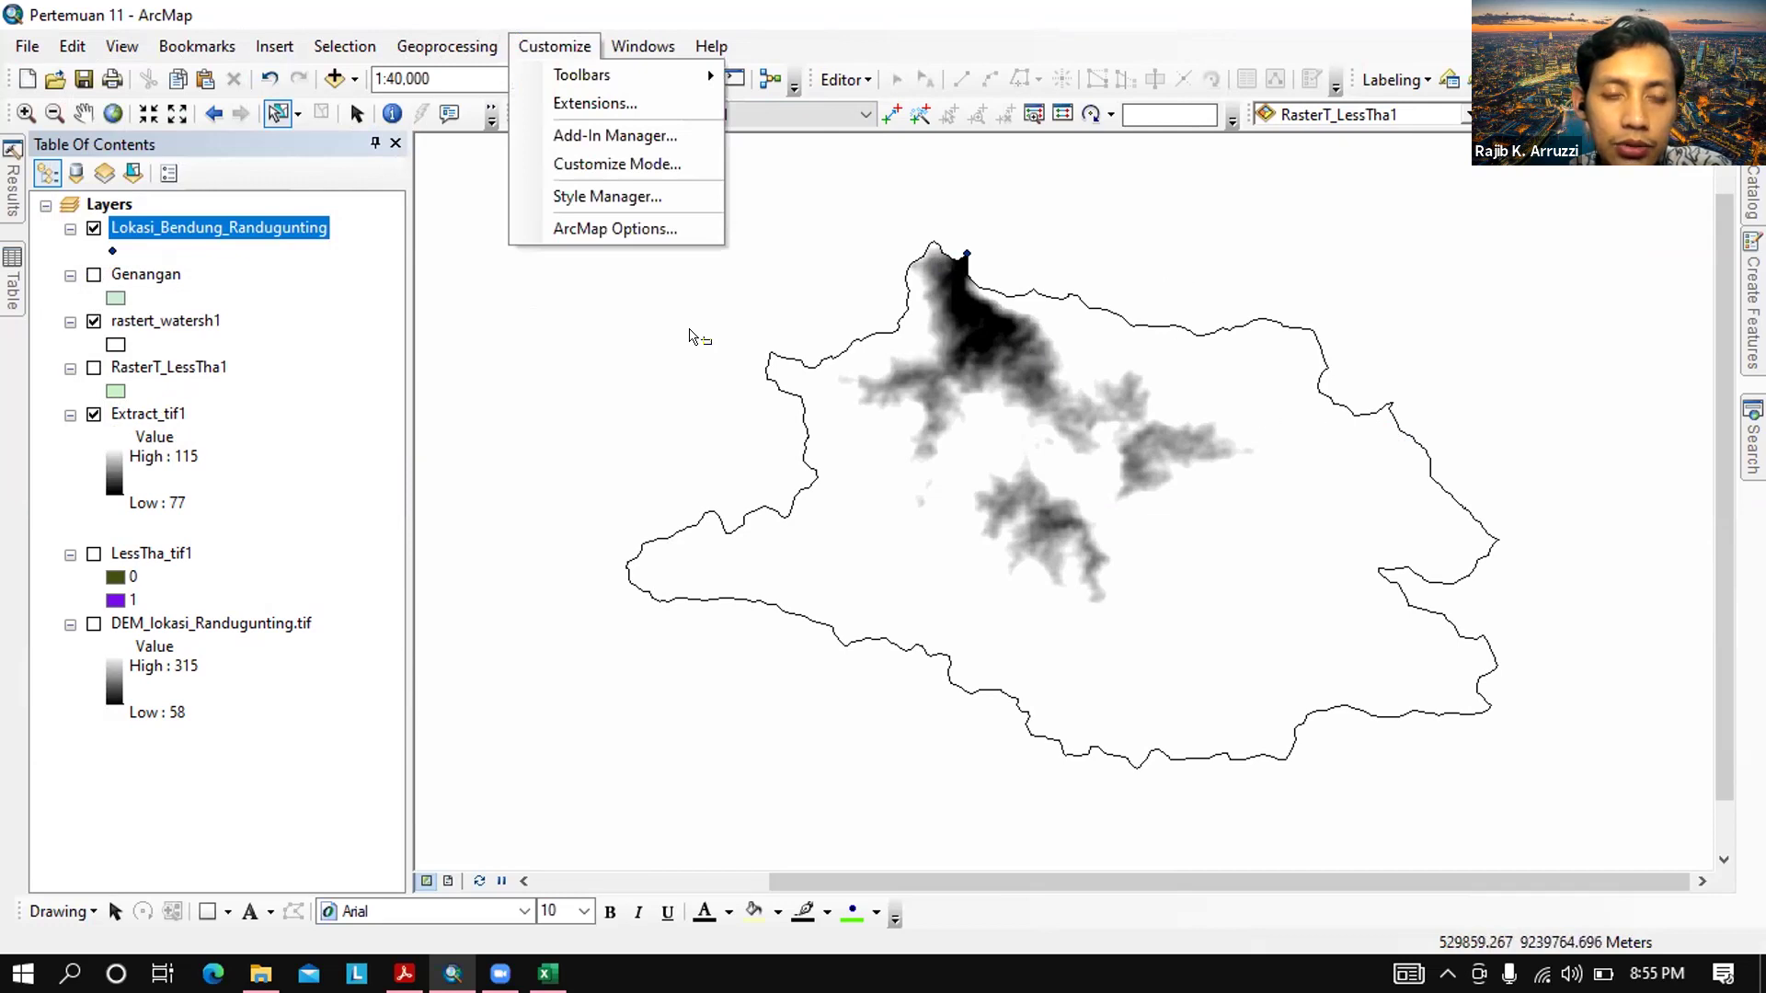
{"action": "left_click", "coordinate": [381, 322]}
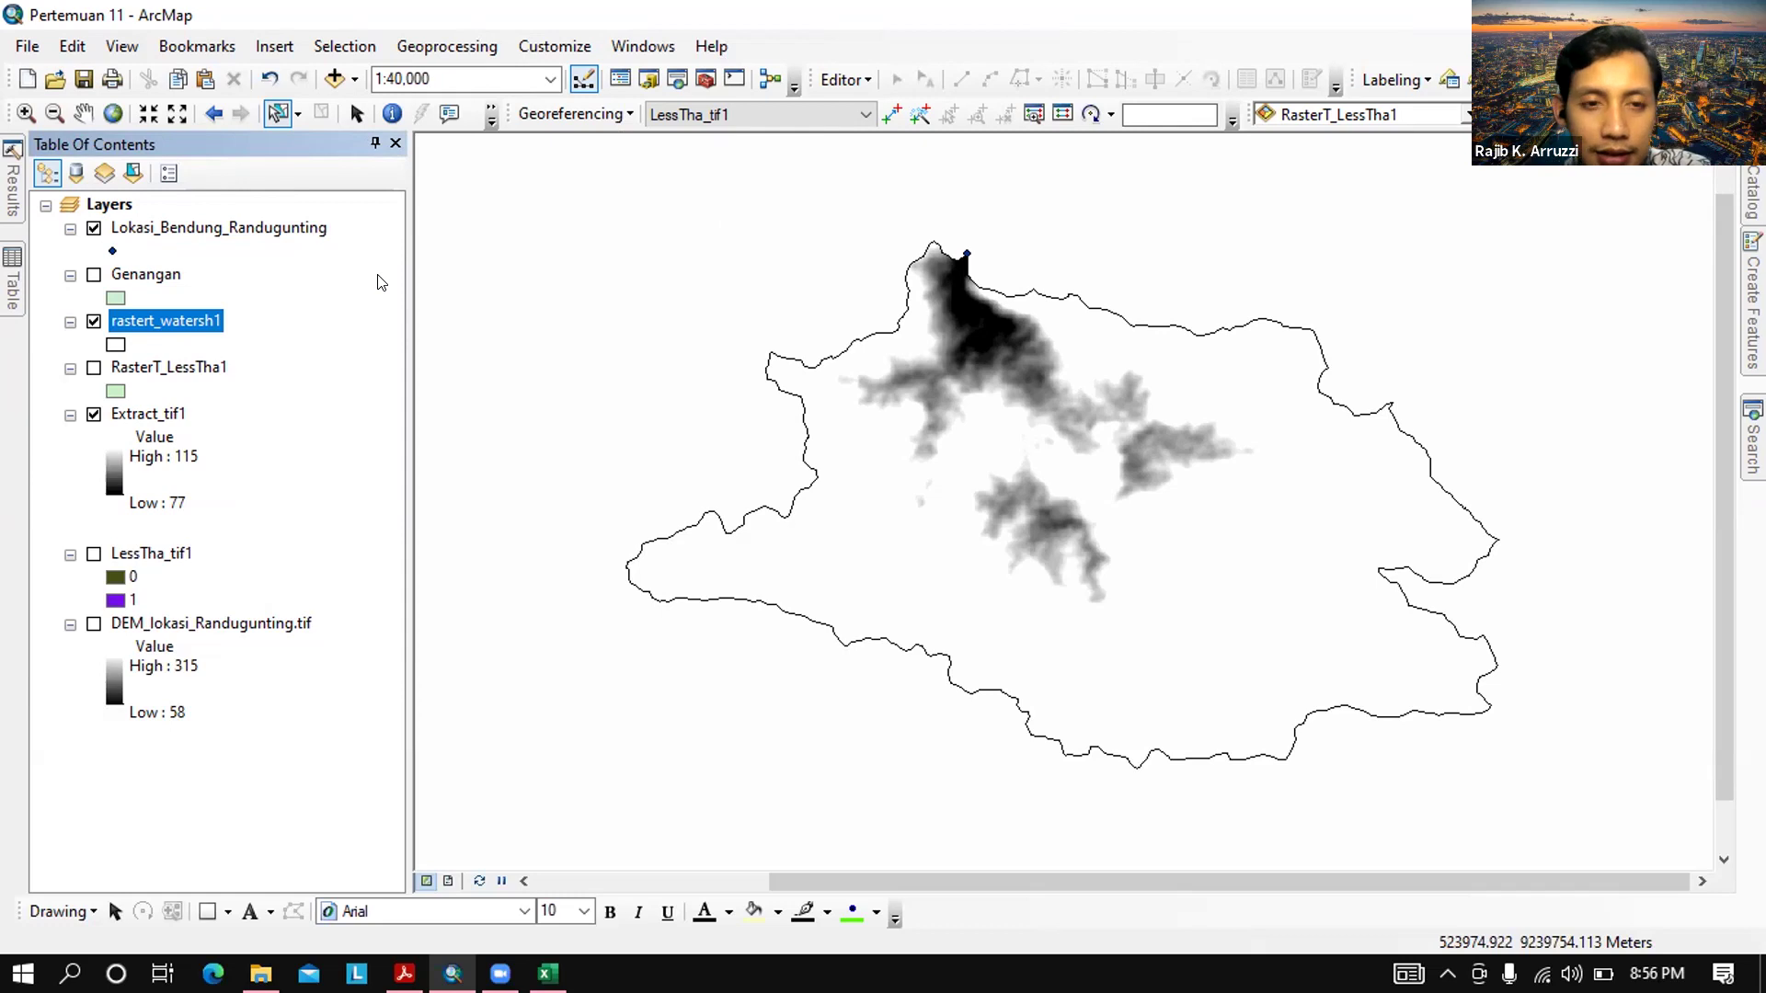
{"action": "left_click", "coordinate": [381, 281]}
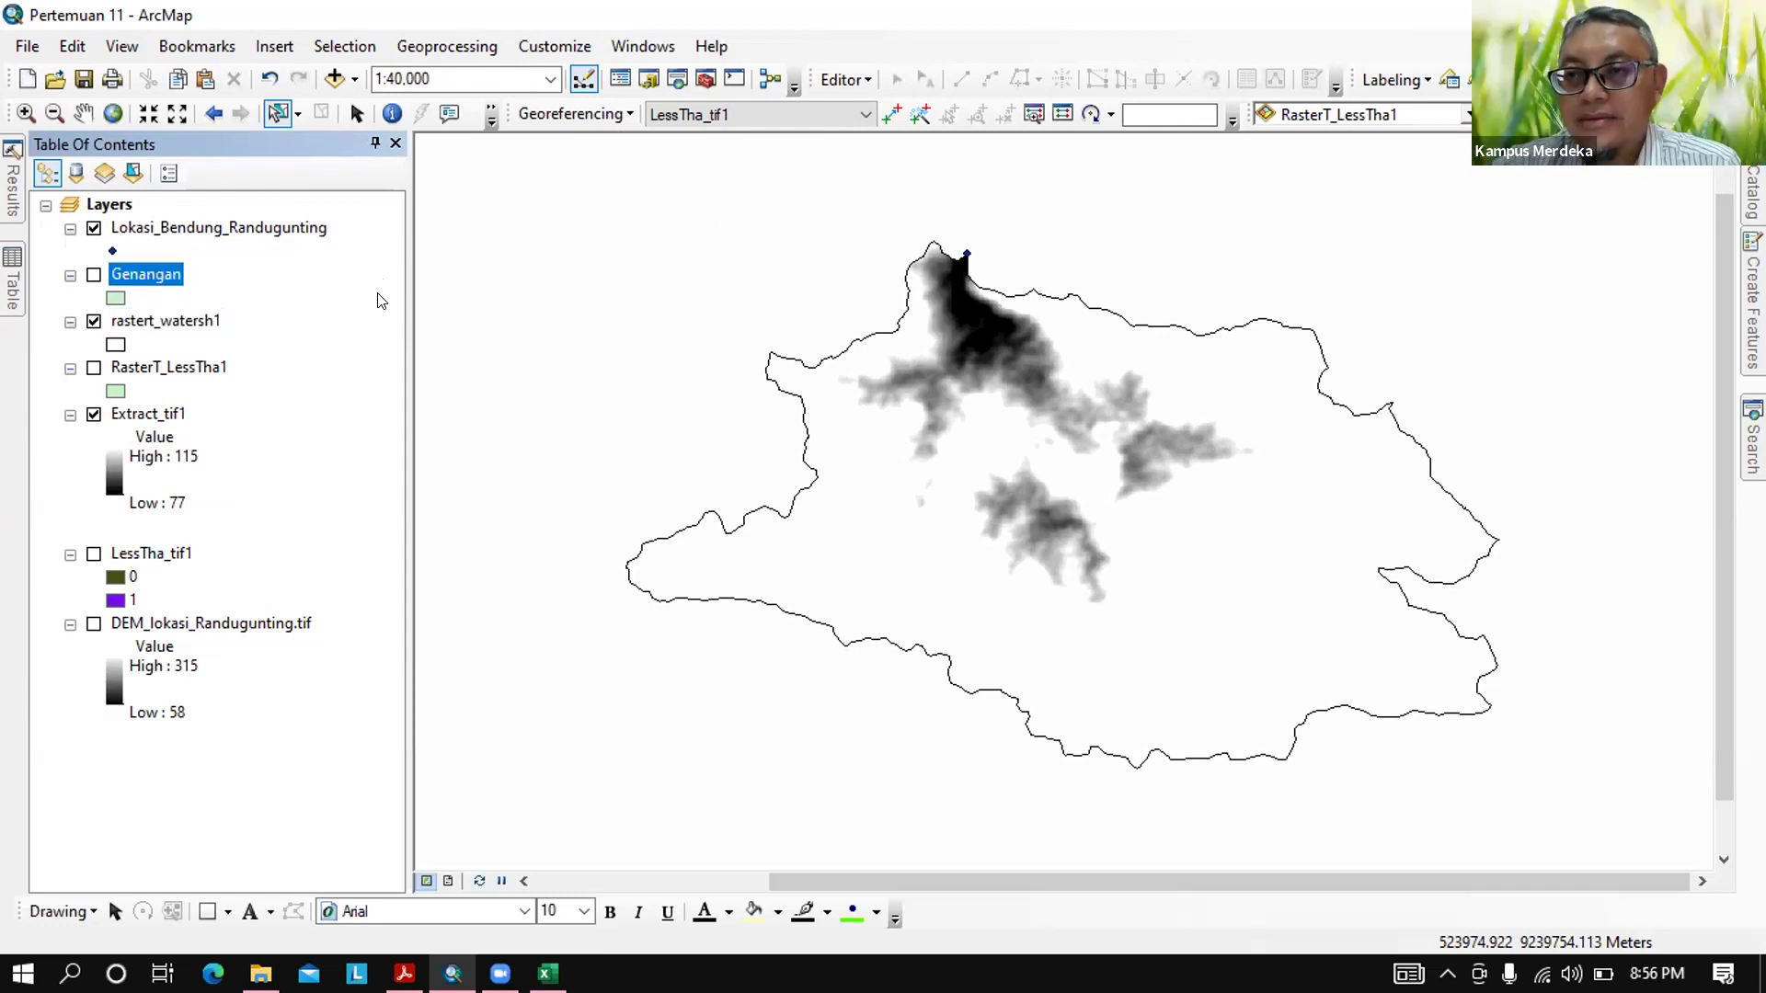
{"action": "left_click", "coordinate": [361, 722]}
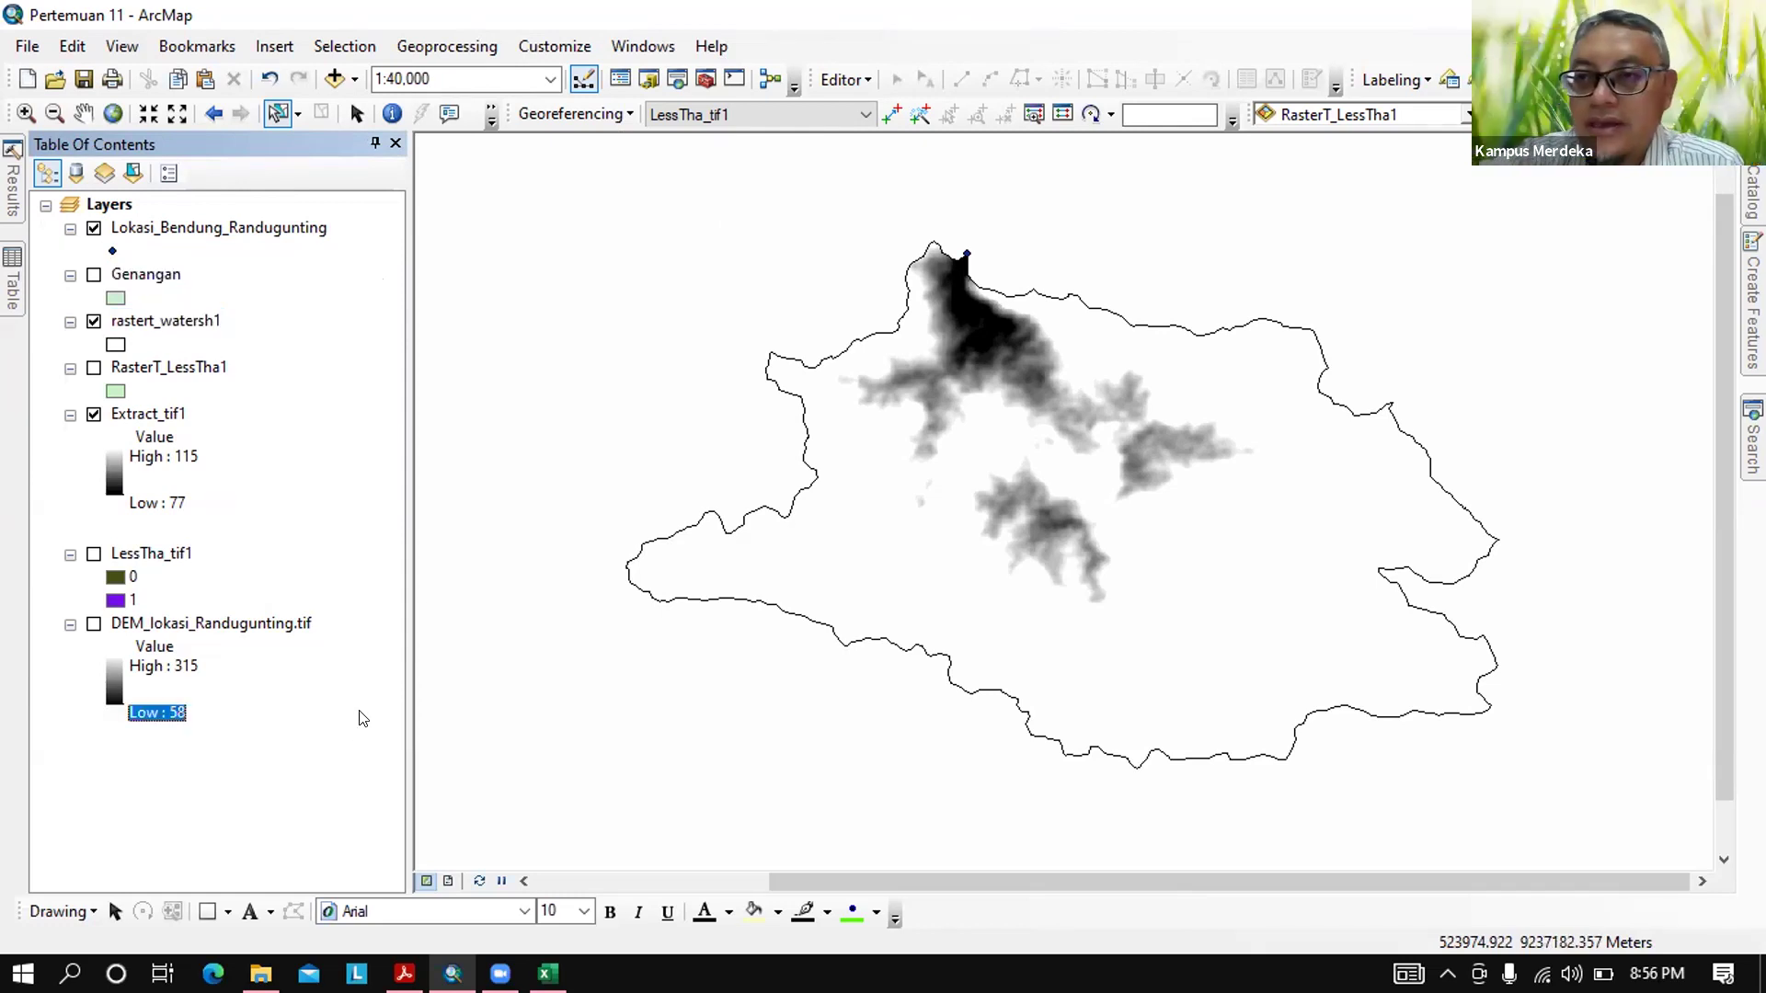